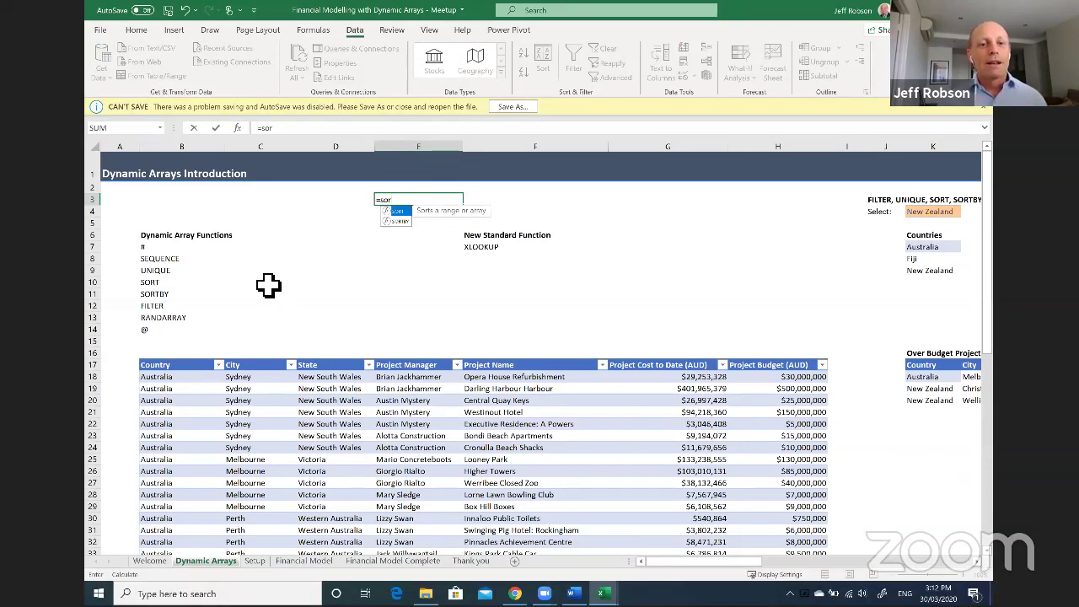
Discard the unfinished formula in E3 and check the installed Office version and update channel in the account information.
key(Escape)
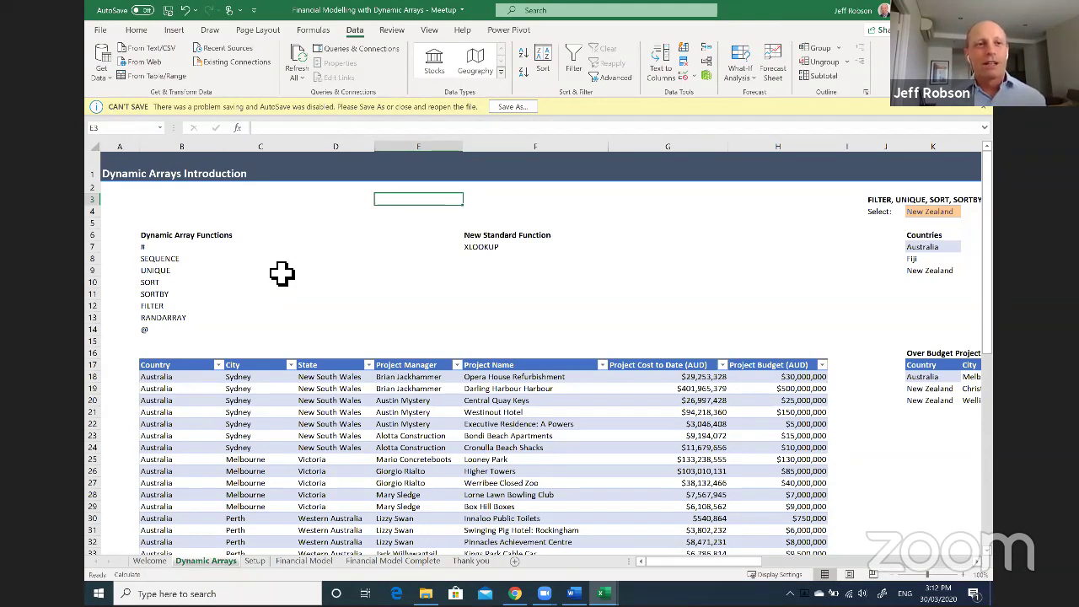
click(102, 33)
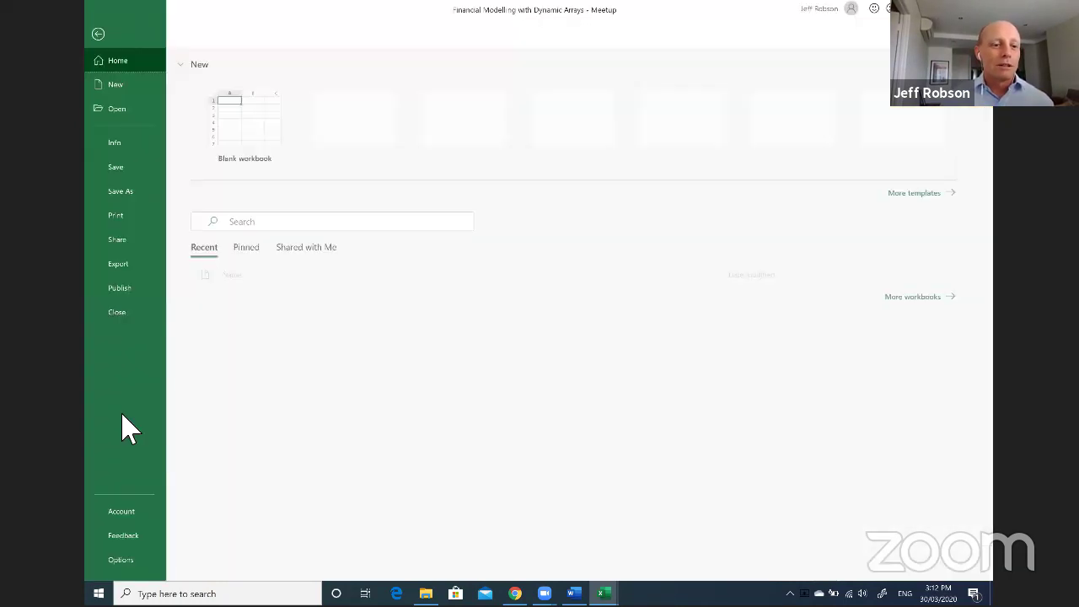
click(125, 511)
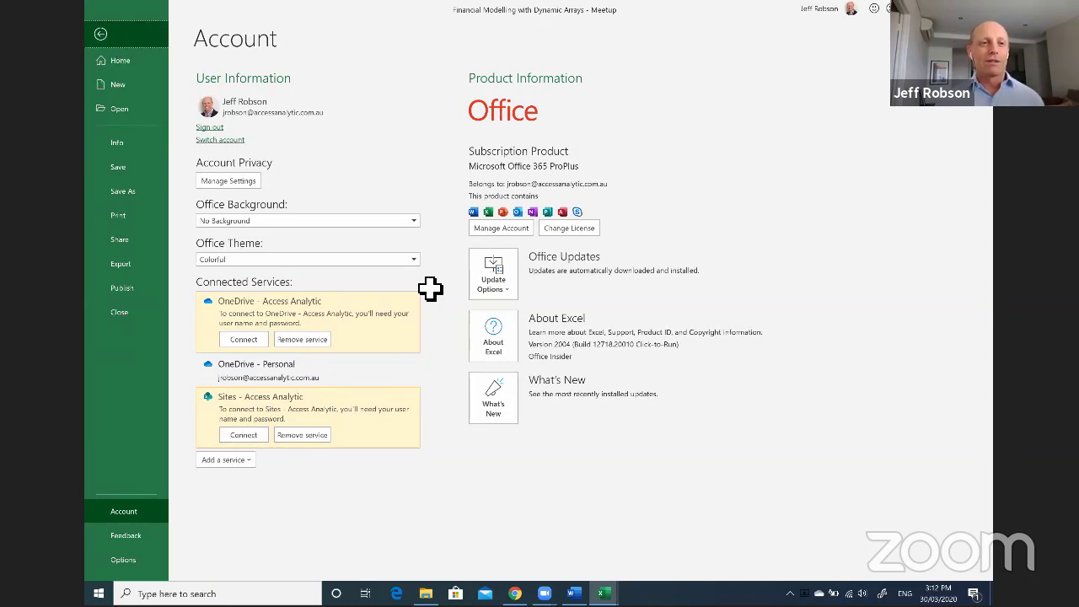
key(Escape)
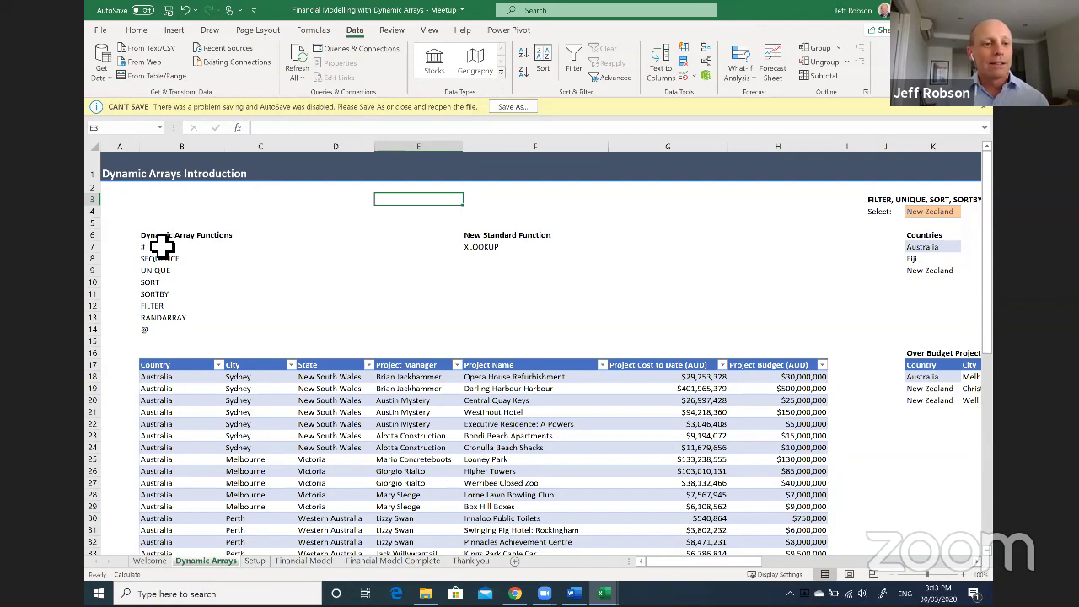
Highlight the list of dynamic array functions in B7:B14 to review it, and deselect it again.
drag(163, 247, 370, 298)
key(shift+Down)
key(shift+Down)
key(shift+Down)
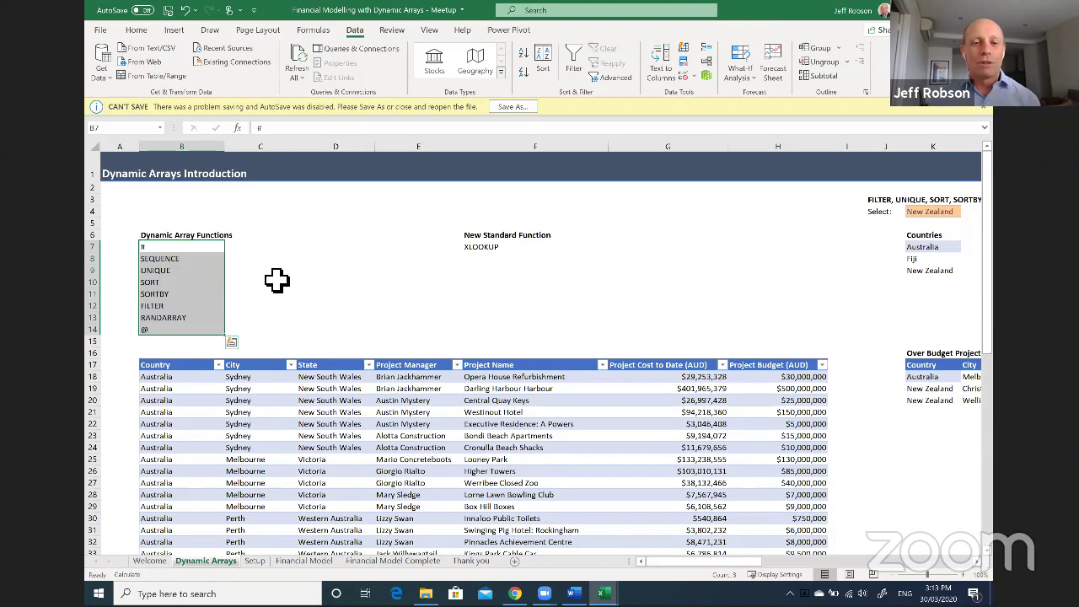
click(493, 212)
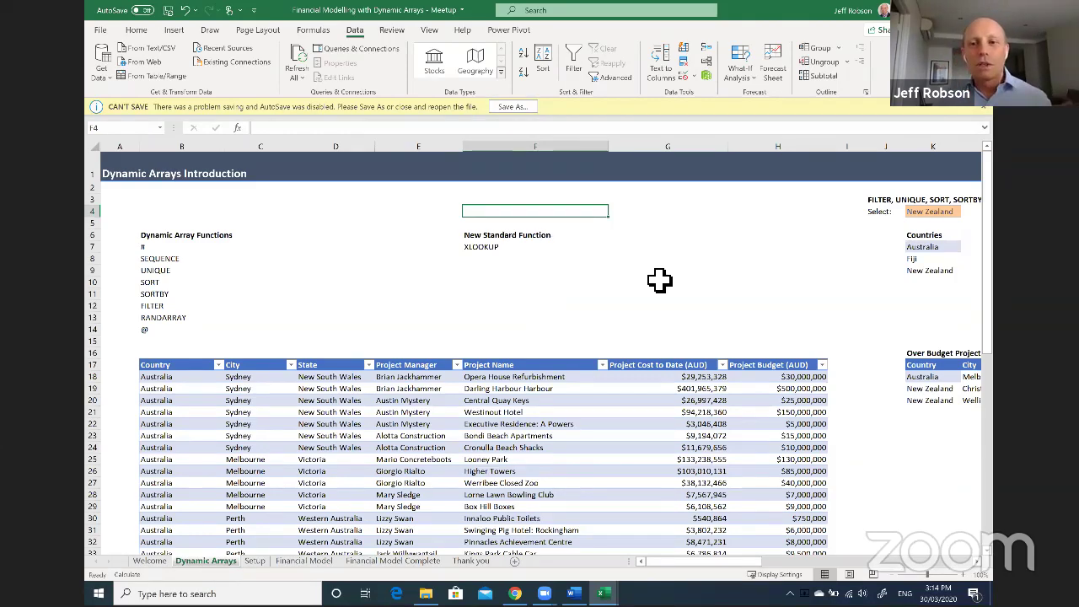
Look through the project table's rows, including its project managers, project names, costs to date and budgets.
scroll(692, 342, down, 1)
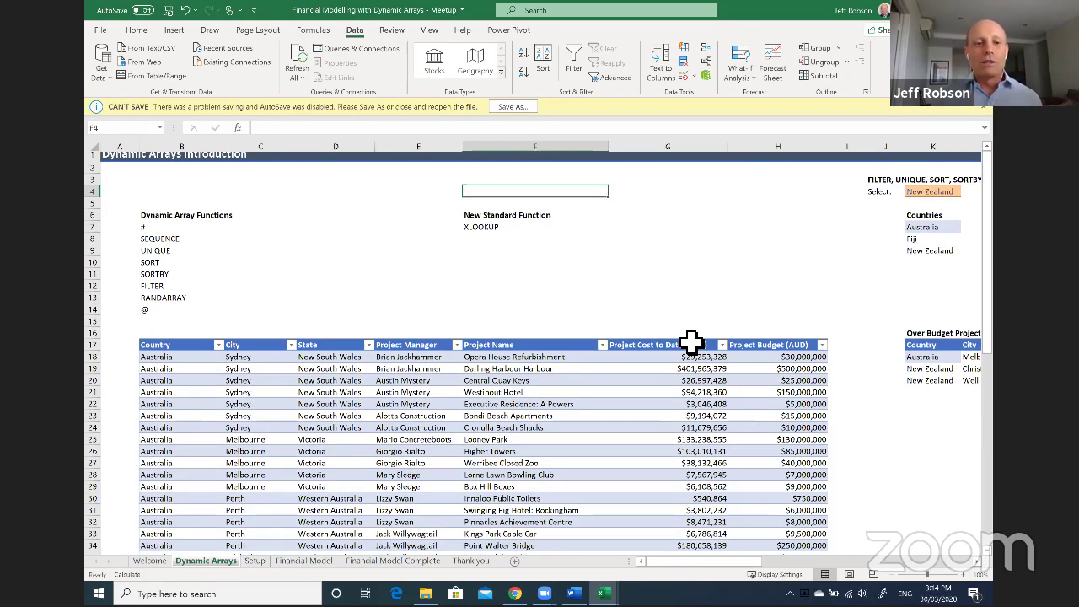
scroll(691, 341, down, 2)
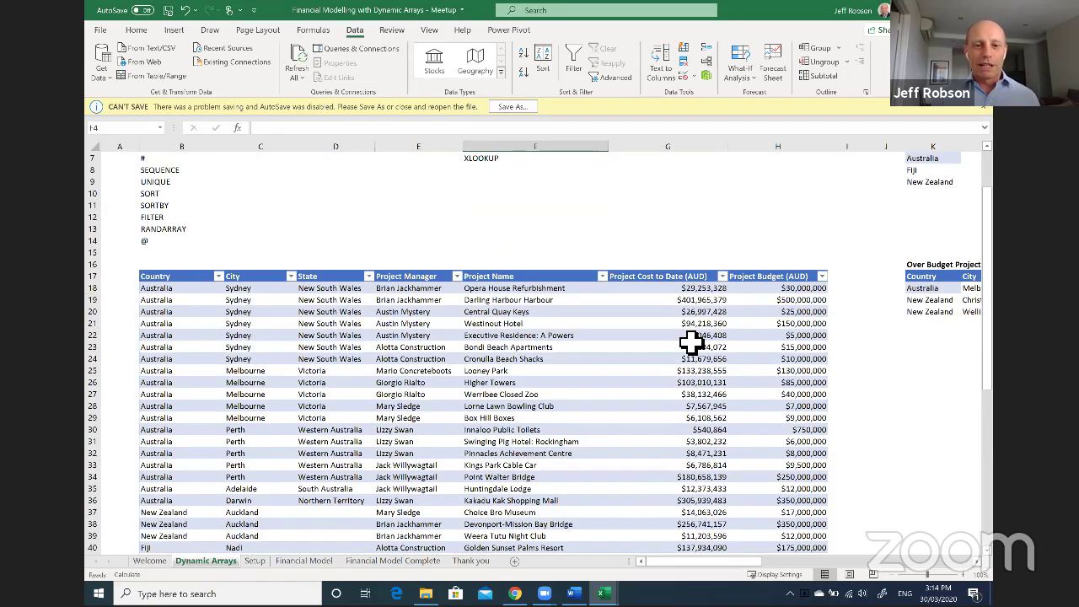
scroll(691, 342, down, 1)
scroll(687, 334, down, 1)
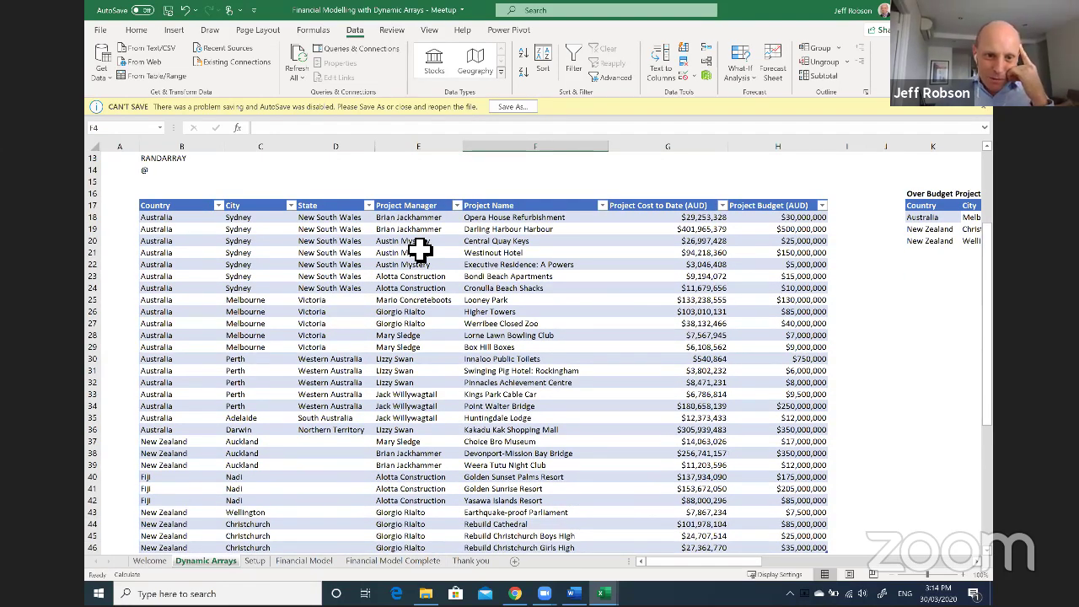
drag(419, 245, 420, 268)
right_click(417, 277)
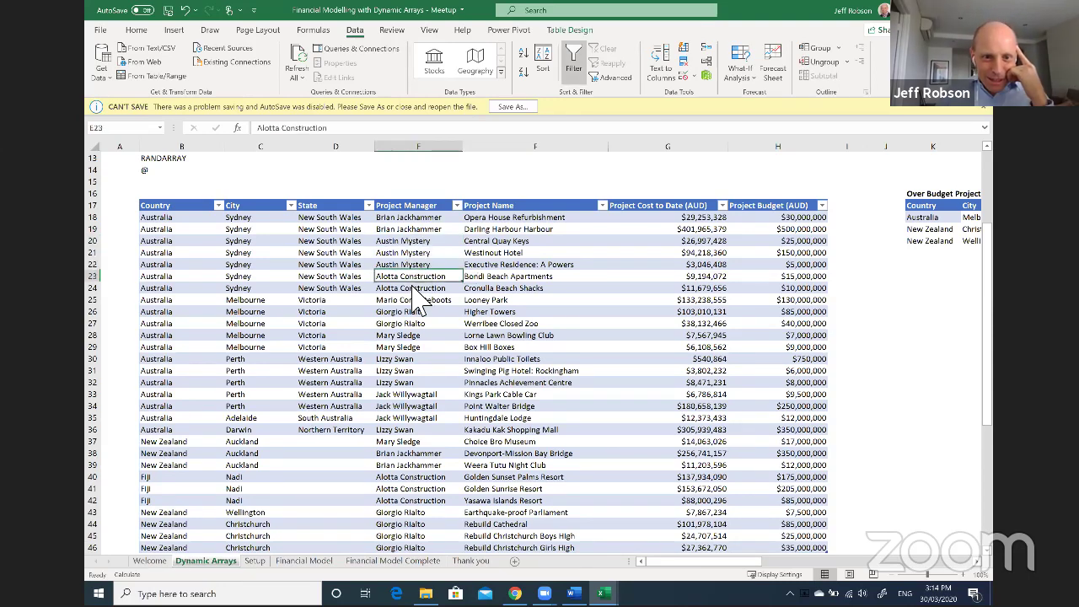
key(Escape)
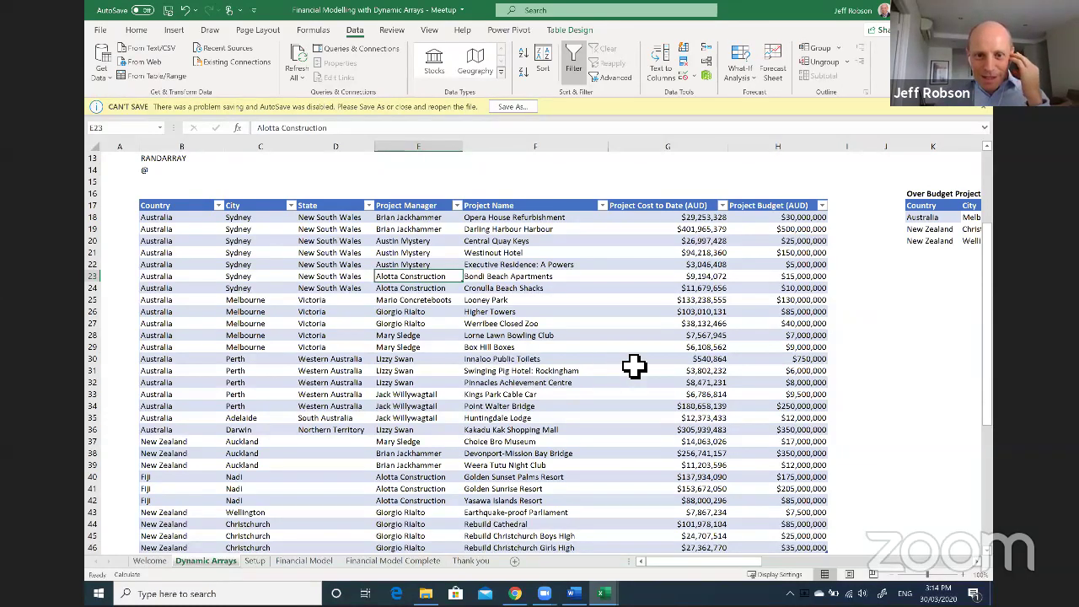
click(603, 360)
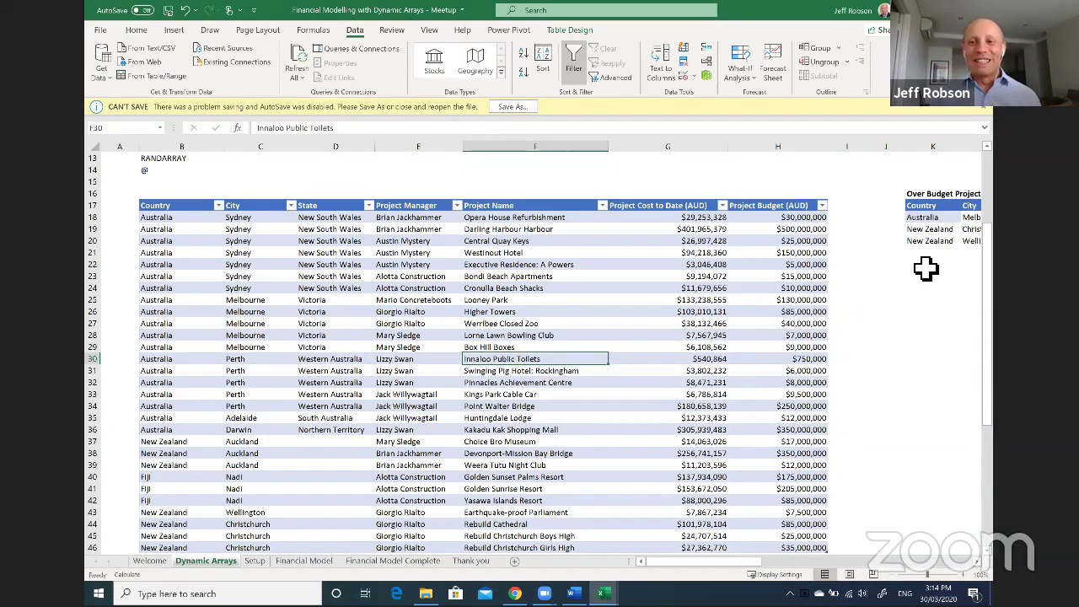
Inspect the over-budget projects formula results and the Countries and Project Managers lists beside the project table.
drag(919, 240, 919, 233)
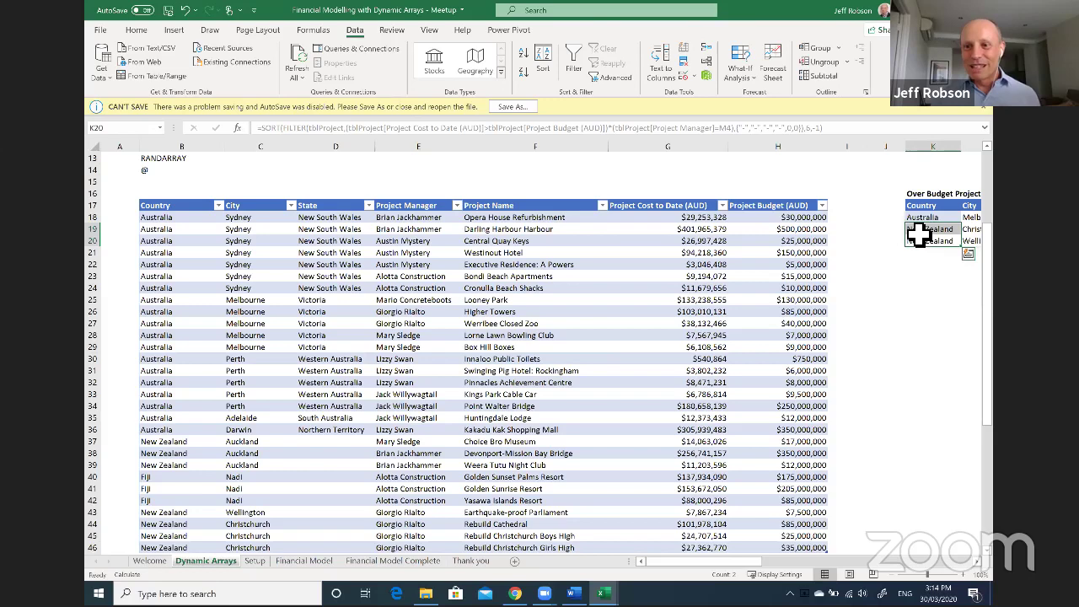
scroll(919, 235, up, 4)
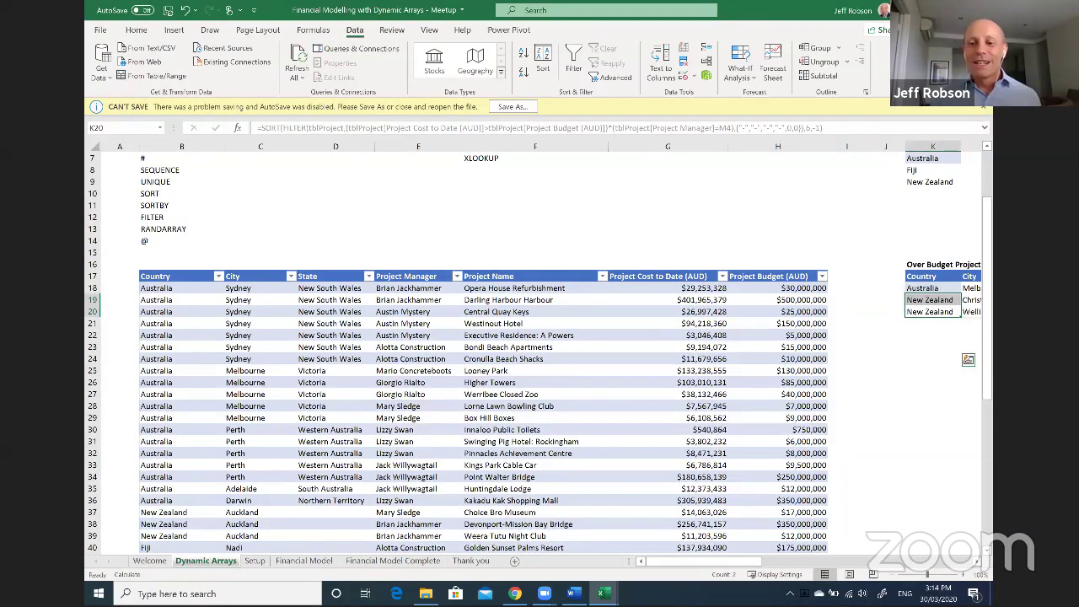
drag(705, 561, 733, 562)
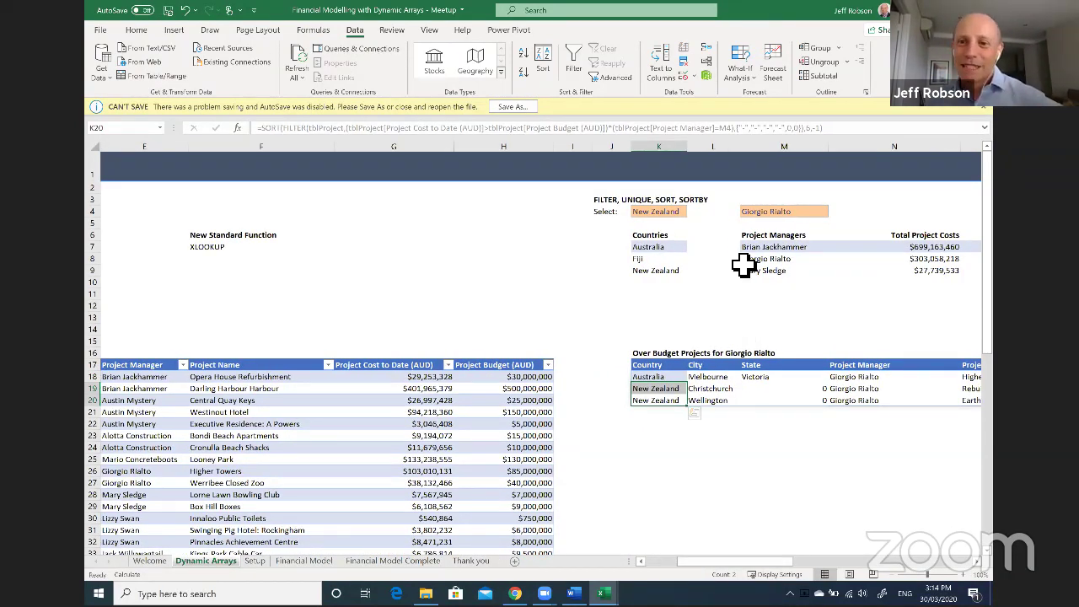
Select the country selector in K4 and inspect the Country name's spill reference in the Name Manager.
click(668, 214)
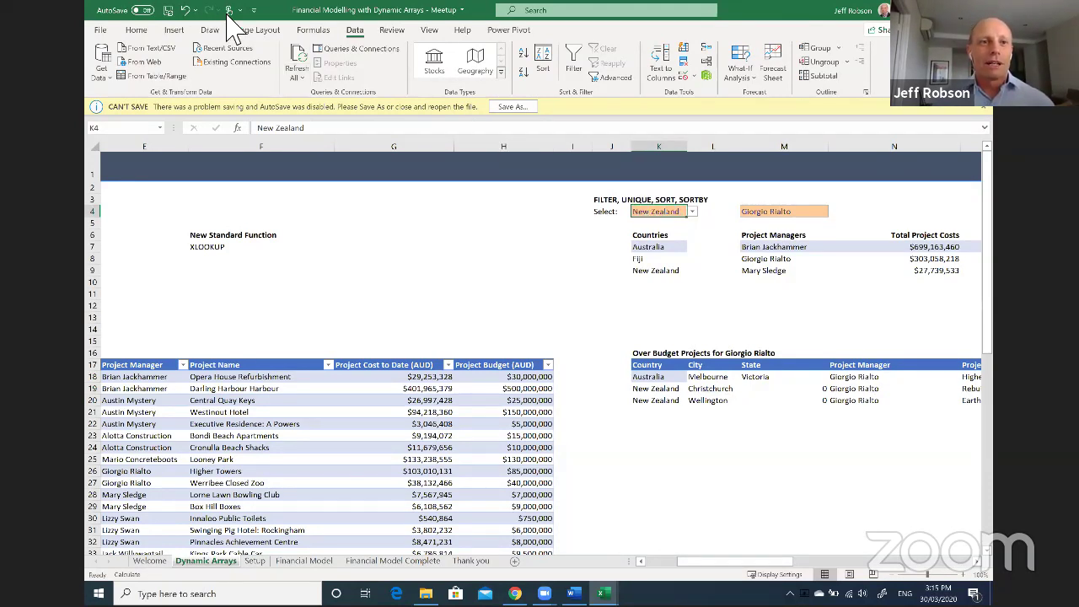
click(312, 38)
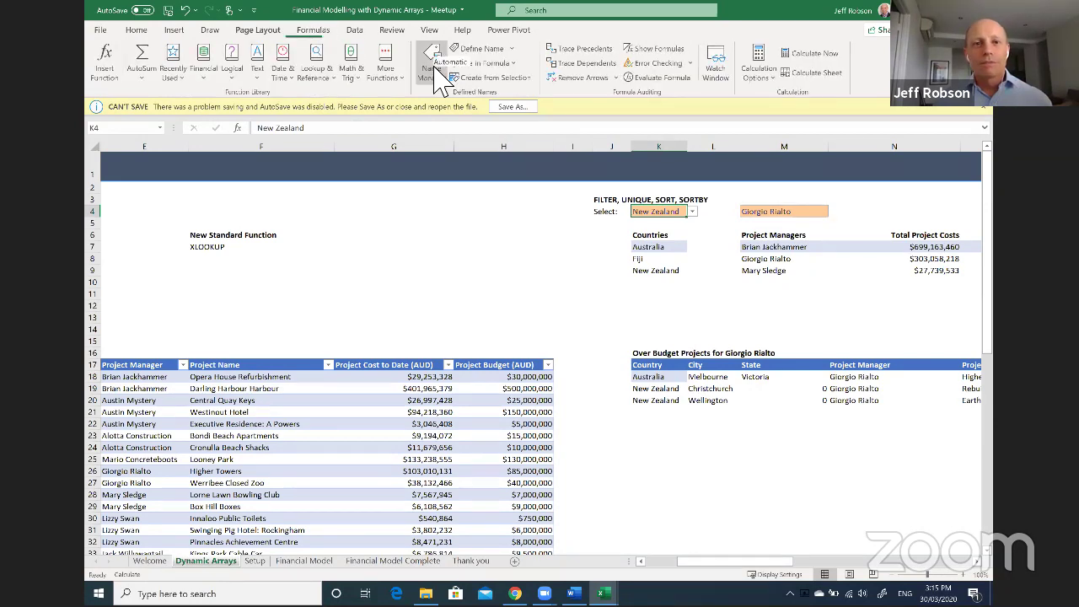
scroll(440, 82, up, 1)
click(313, 30)
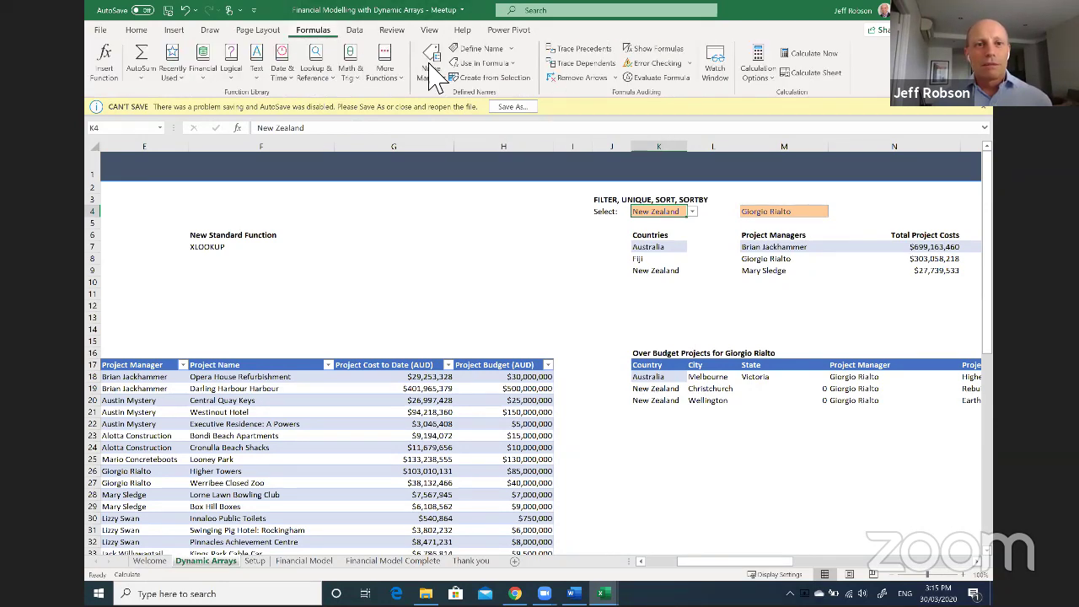
click(429, 61)
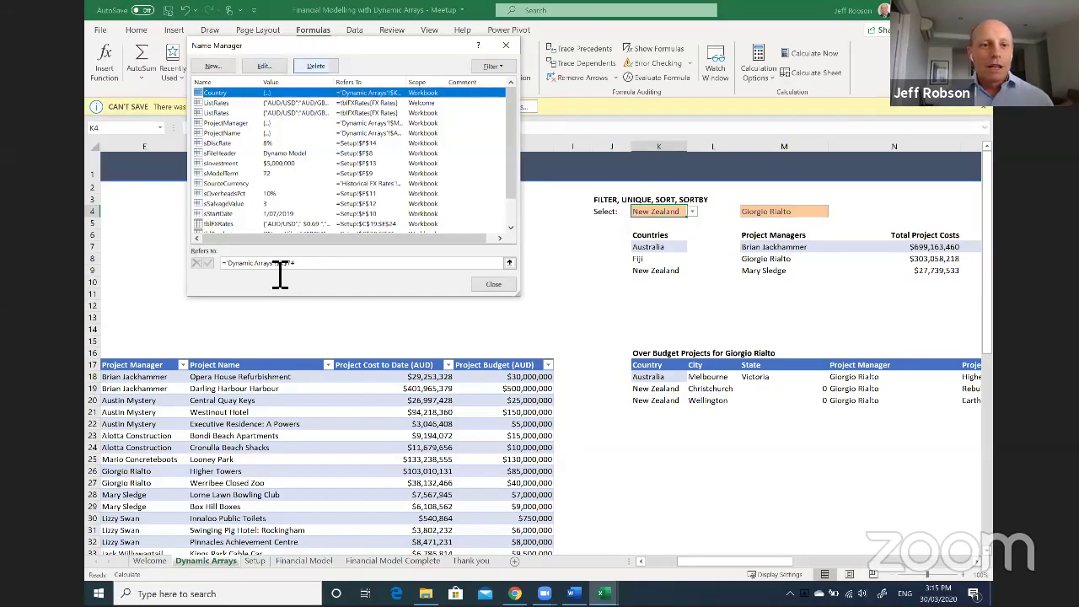
click(239, 269)
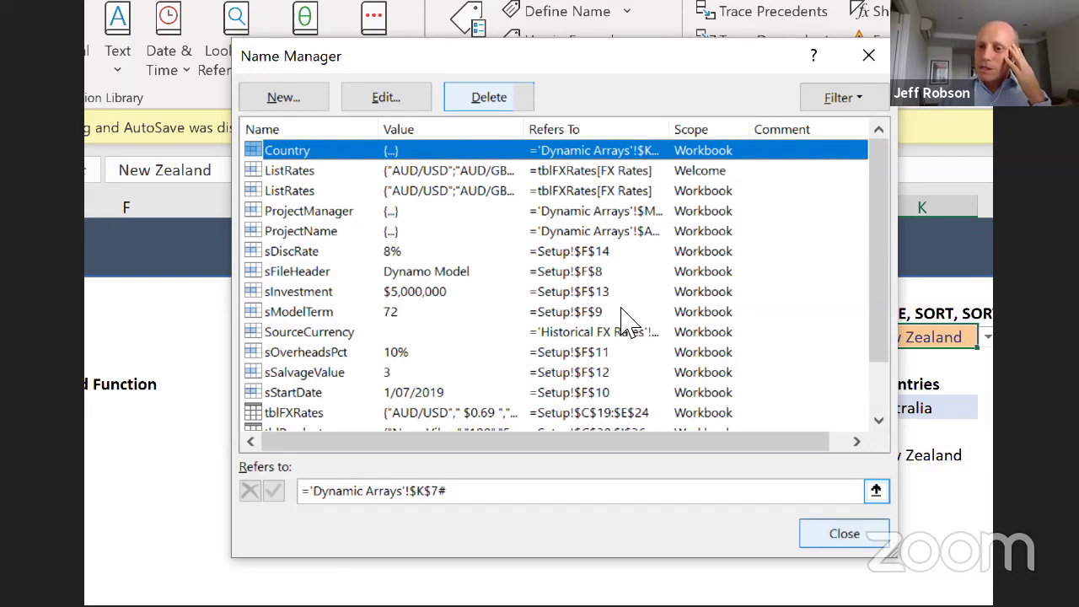
key(Escape)
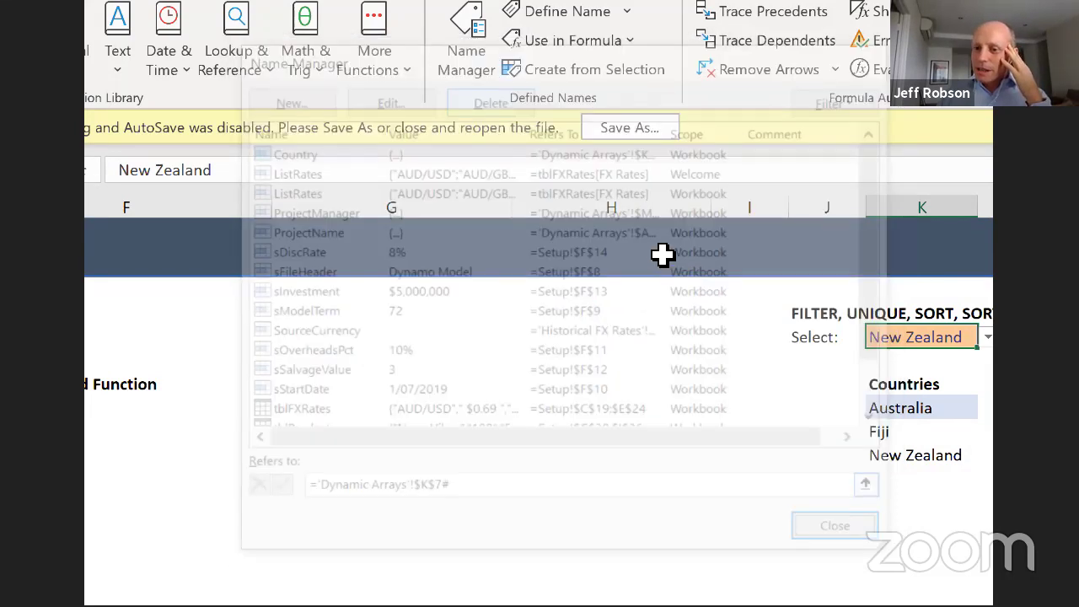
Inspect the formula in K7 that generates the Countries list.
key(Down)
key(Down)
key(Down)
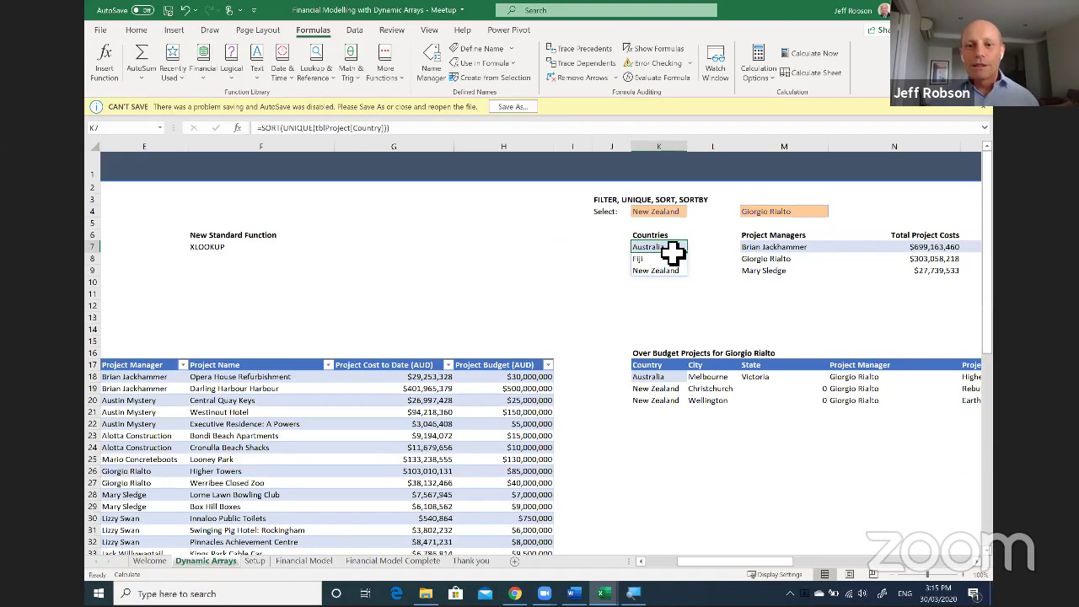
double_click(679, 248)
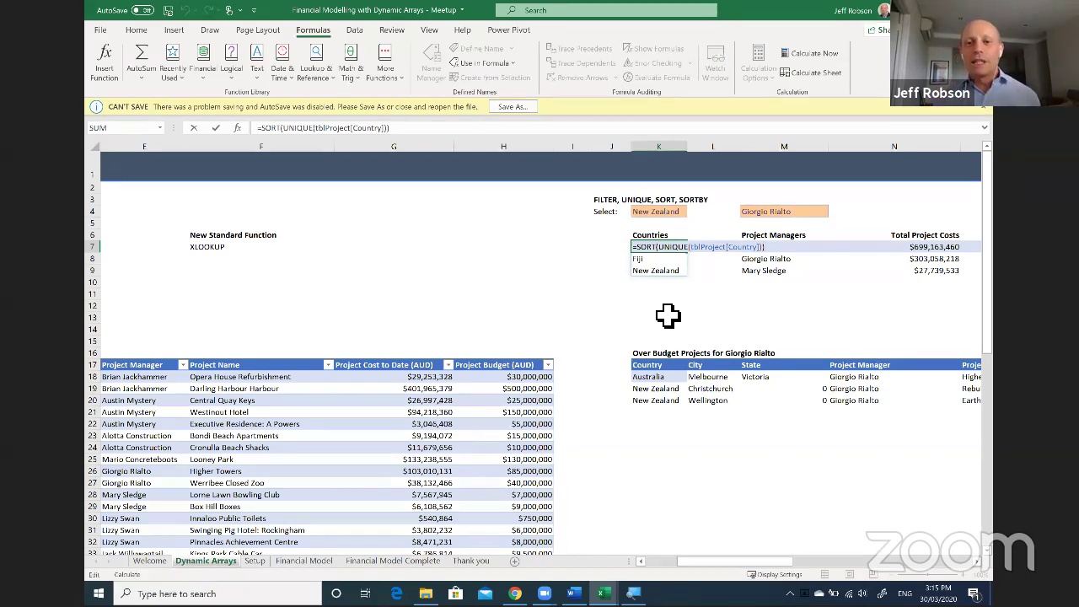
click(681, 263)
Enter =UNIQUE(tblProject[Country]) in cell I7 to list the distinct countries from the project table.
click(577, 253)
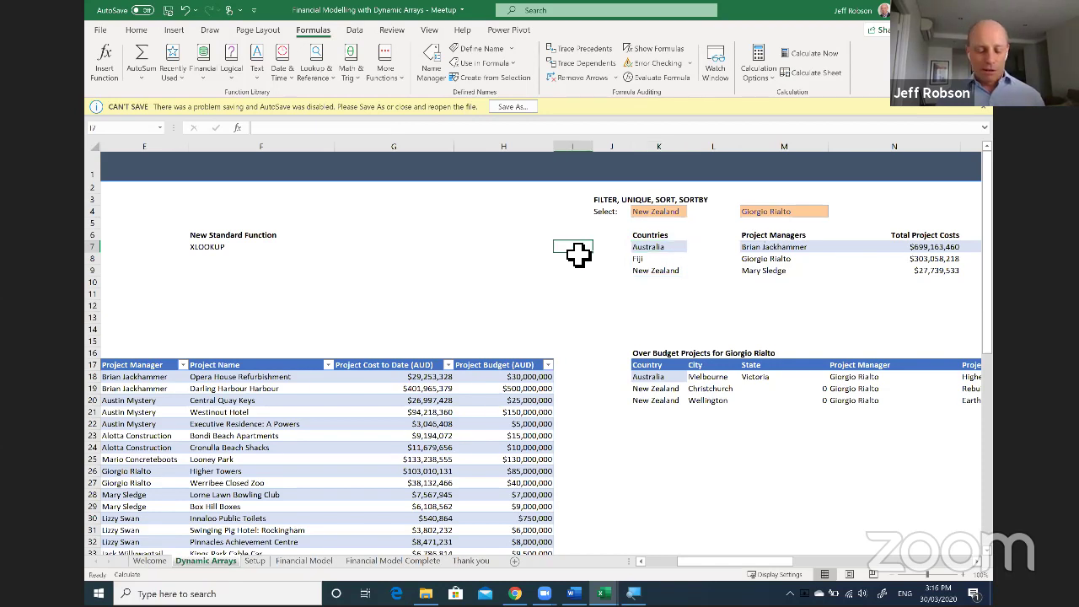
text(=uniq)
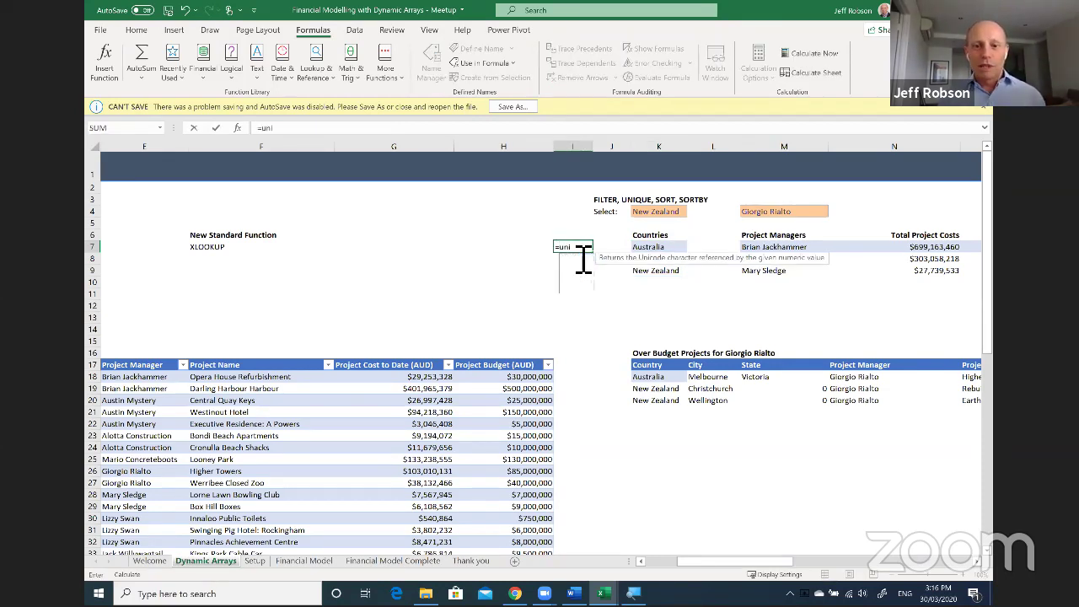
key(Tab)
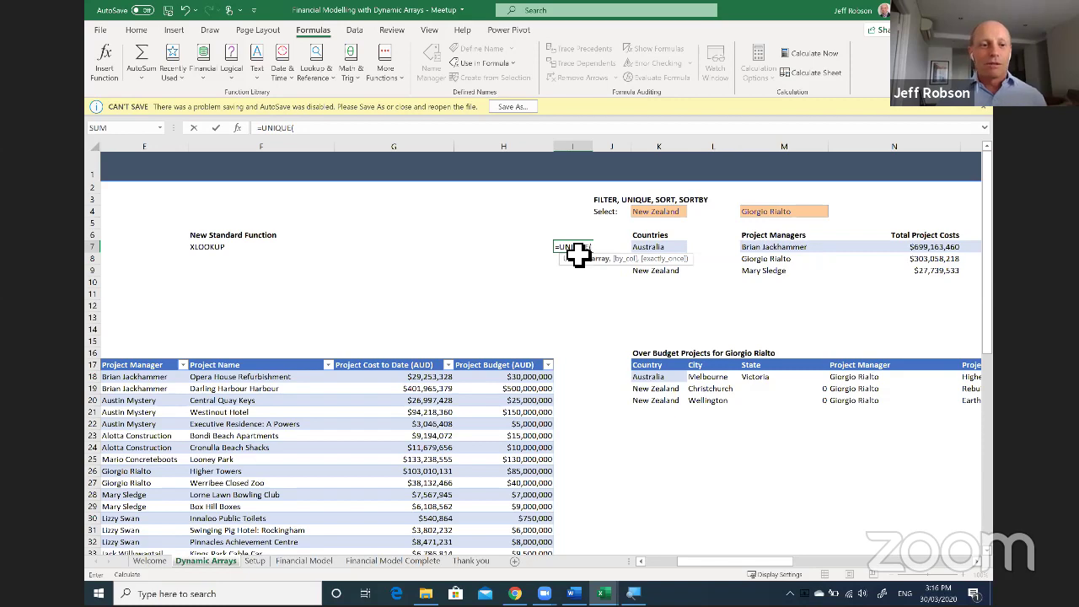
click(165, 388)
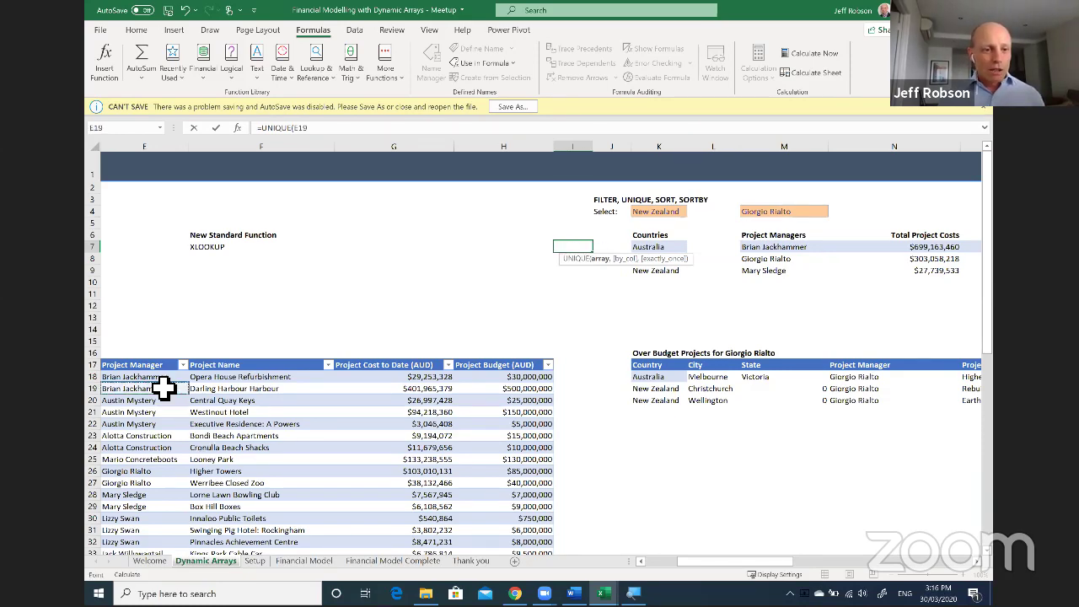
scroll(164, 388, left, 3)
click(165, 388)
click(164, 388)
key(ctrl+space)
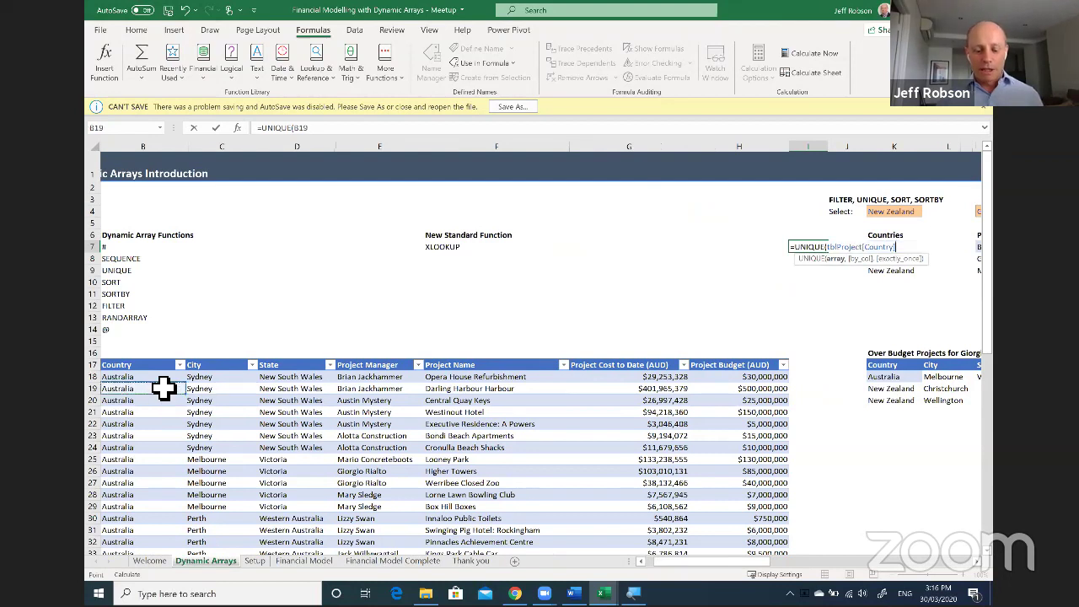
key(Return)
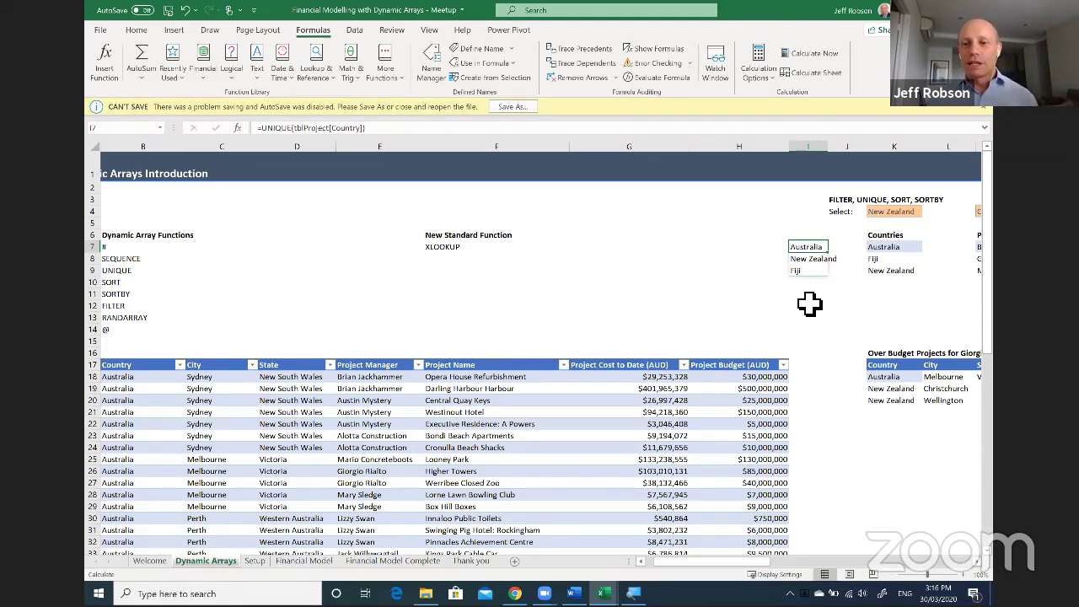
Compare the formula shown in source cell I7 with the one in the spilled cells below it.
click(820, 261)
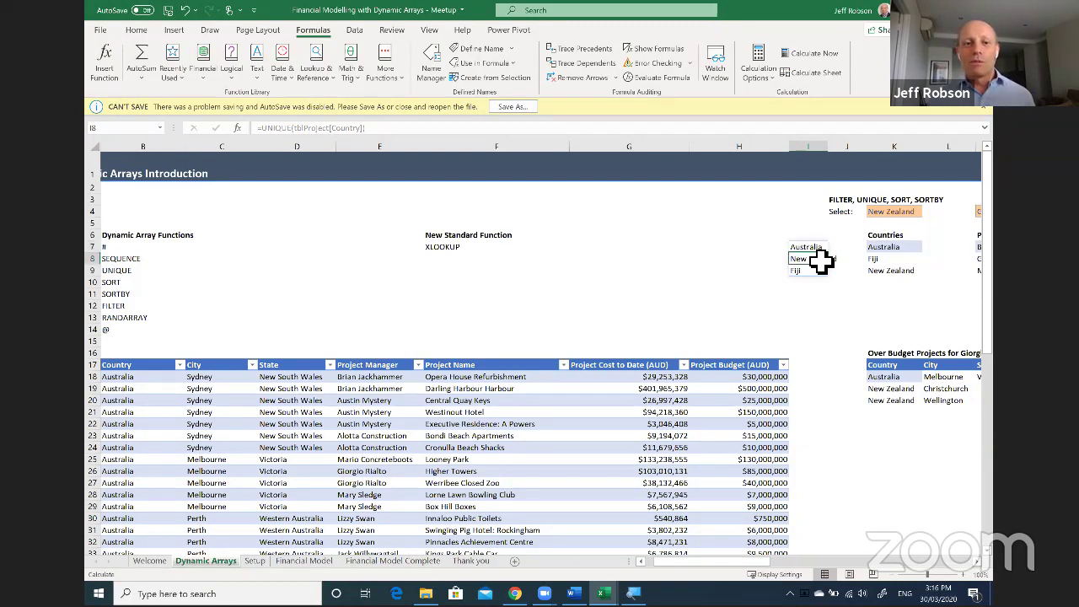
key(Up)
key(Down)
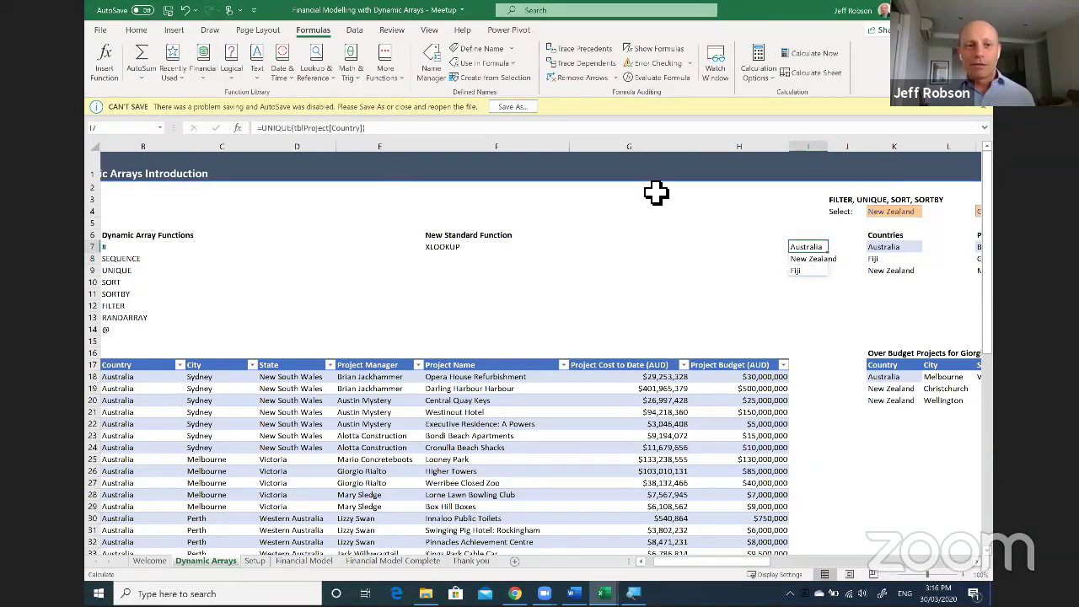
key(Down)
key(Up)
key(Up)
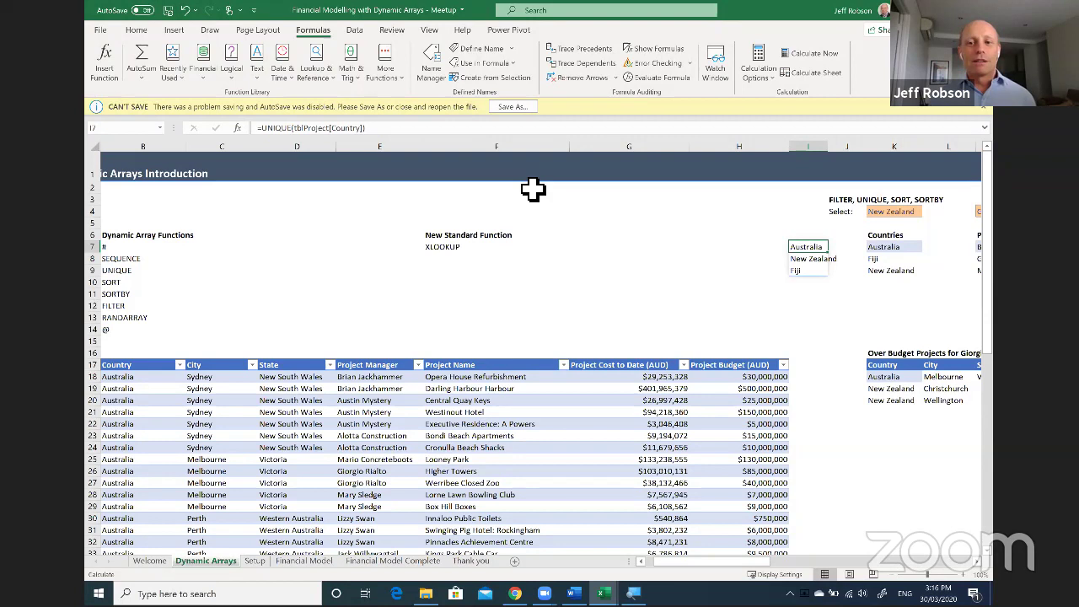
Enter the text "asdfas" in I9 to obstruct the spill range of the UNIQUE formula.
key(Down)
key(Down)
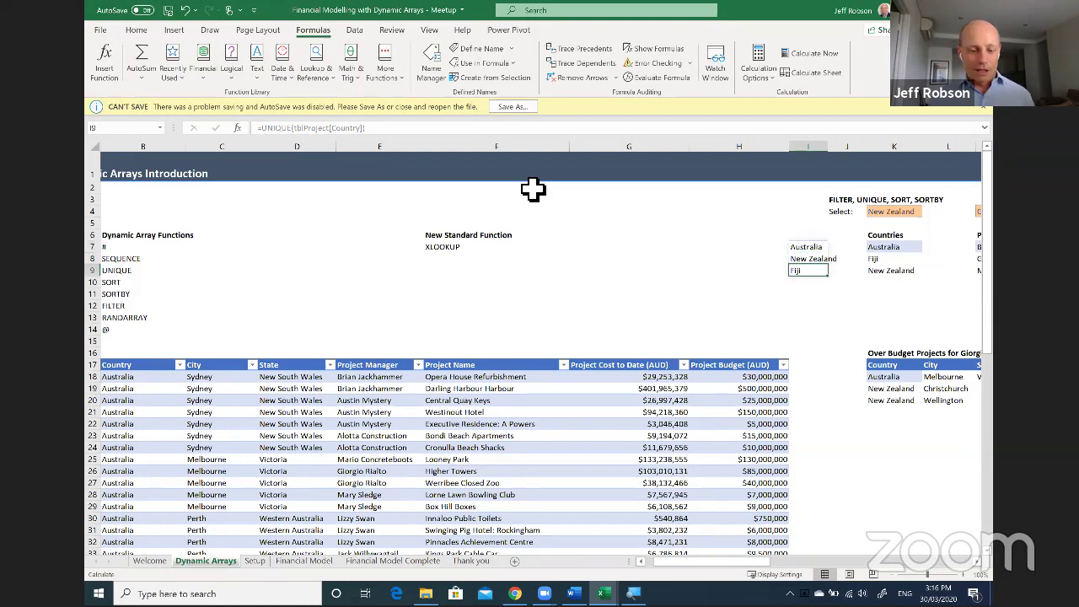
text(asdfas)
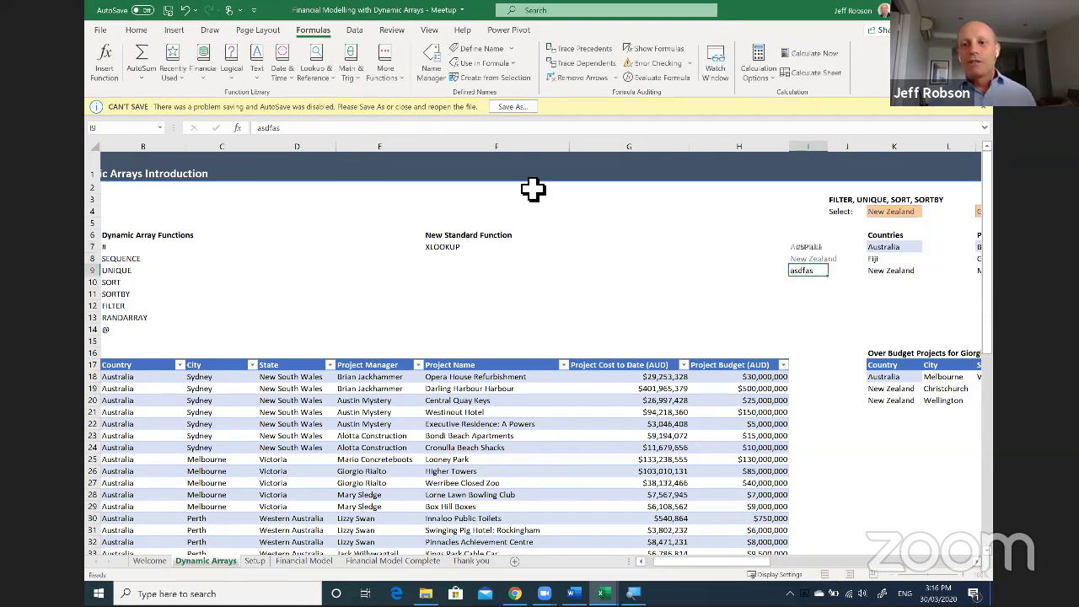
key(ctrl+Return)
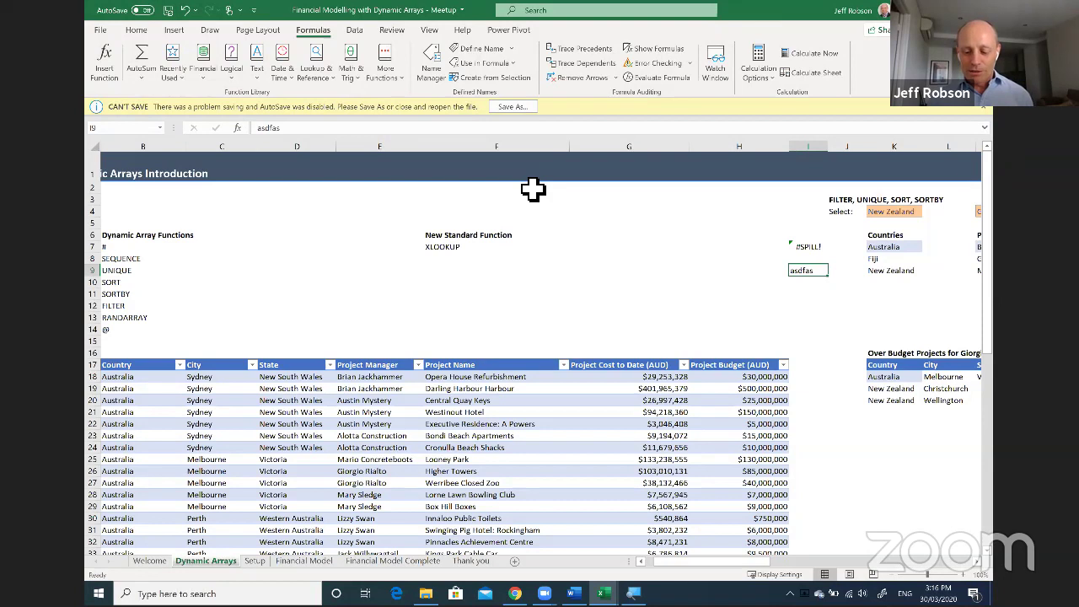
Clear the obstructing text from I9, then delete the UNIQUE formula in I7.
key(Delete)
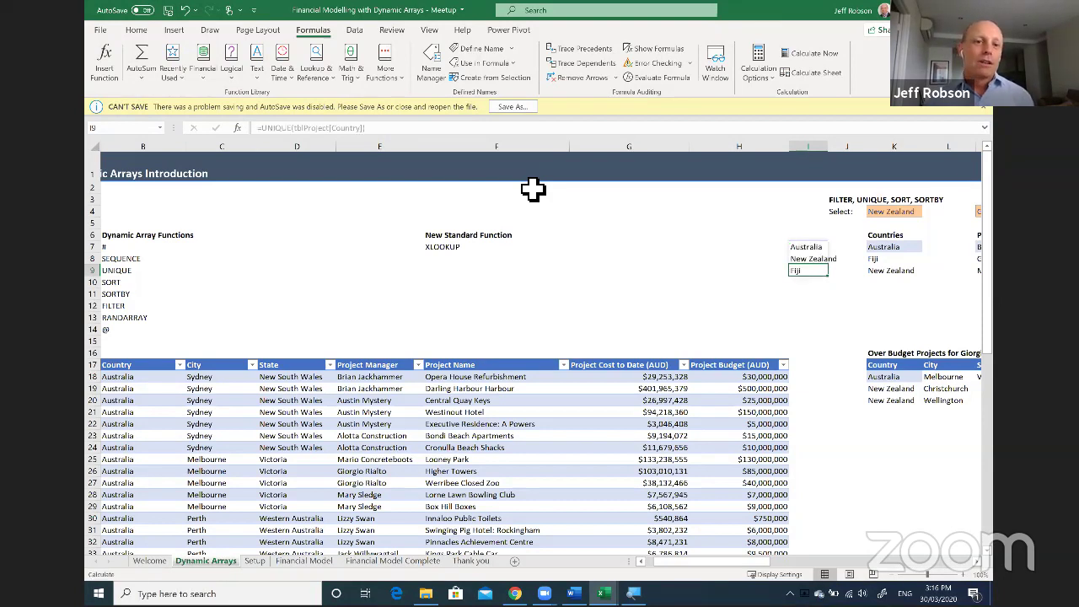
key(Up)
key(Up)
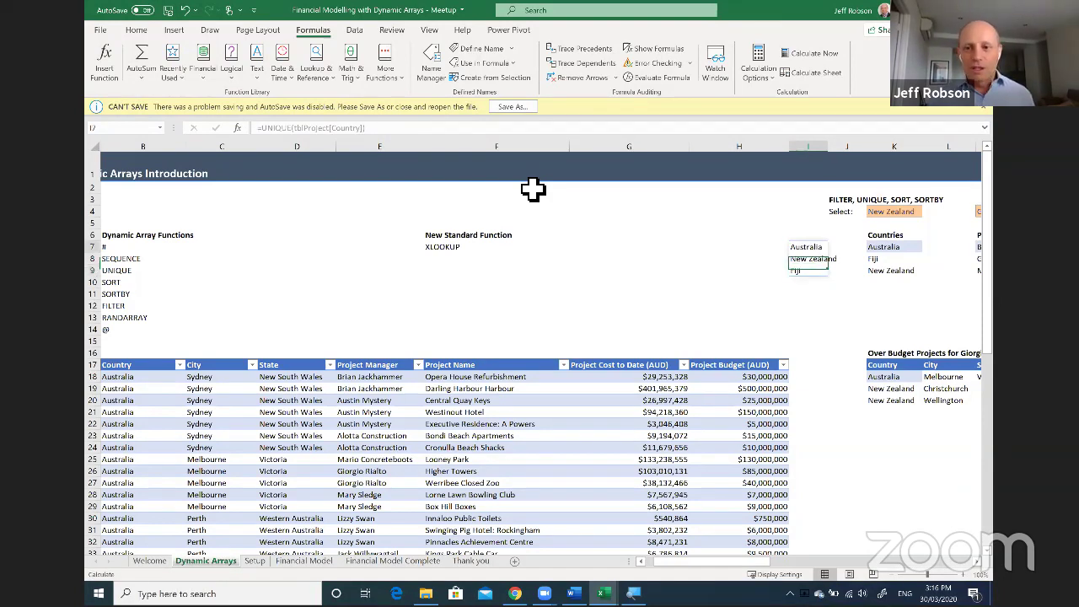
key(Delete)
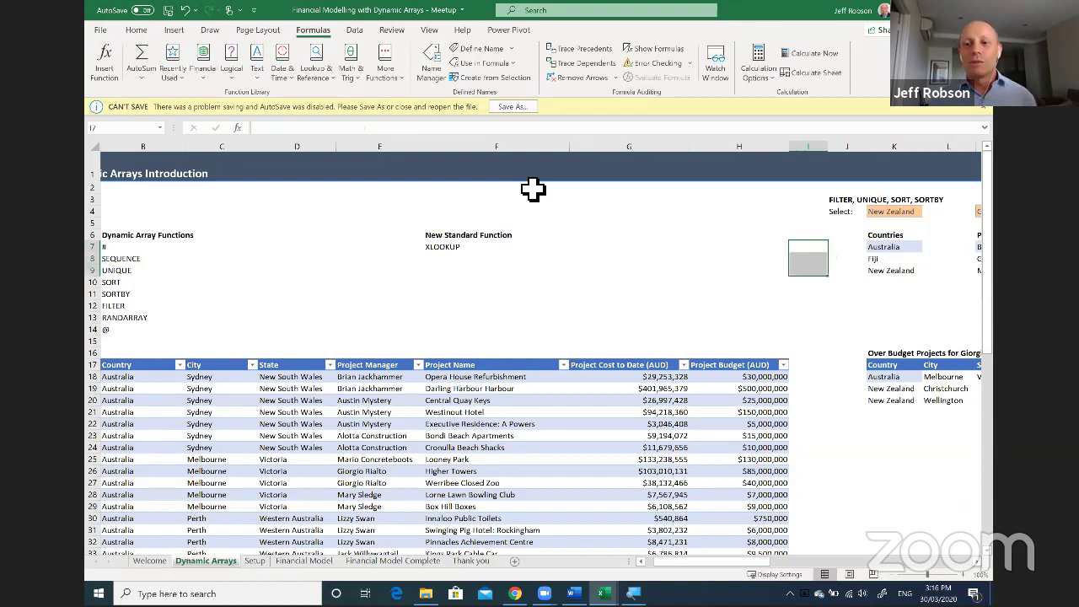
Examine the SORT and UNIQUE formula in K7 that builds the alphabetical Countries list.
key(Right)
key(Right)
key(F2)
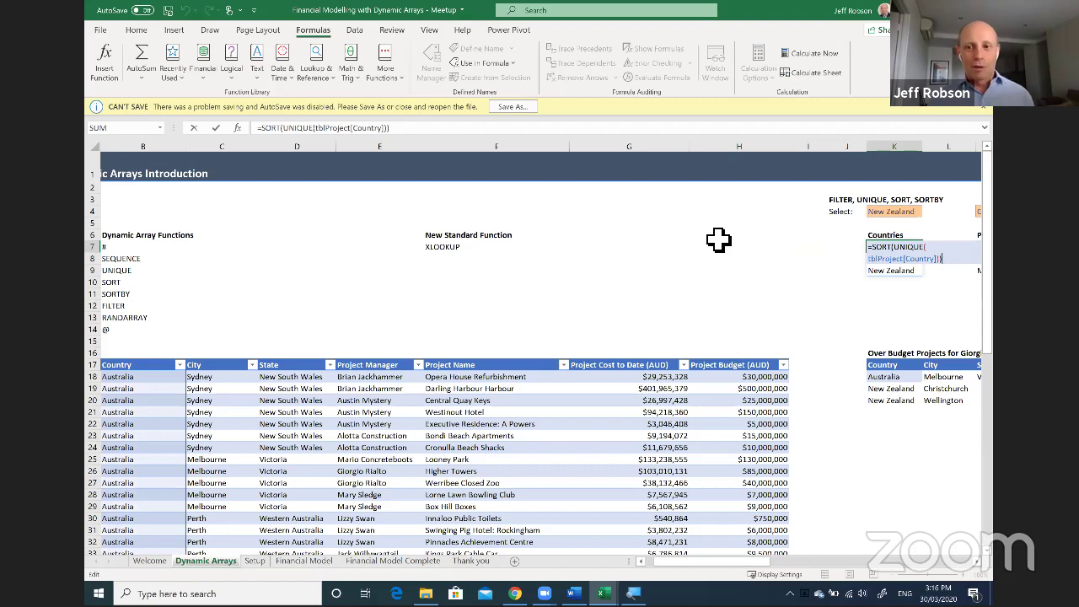
key(Tab)
key(Right)
key(Right)
key(Right)
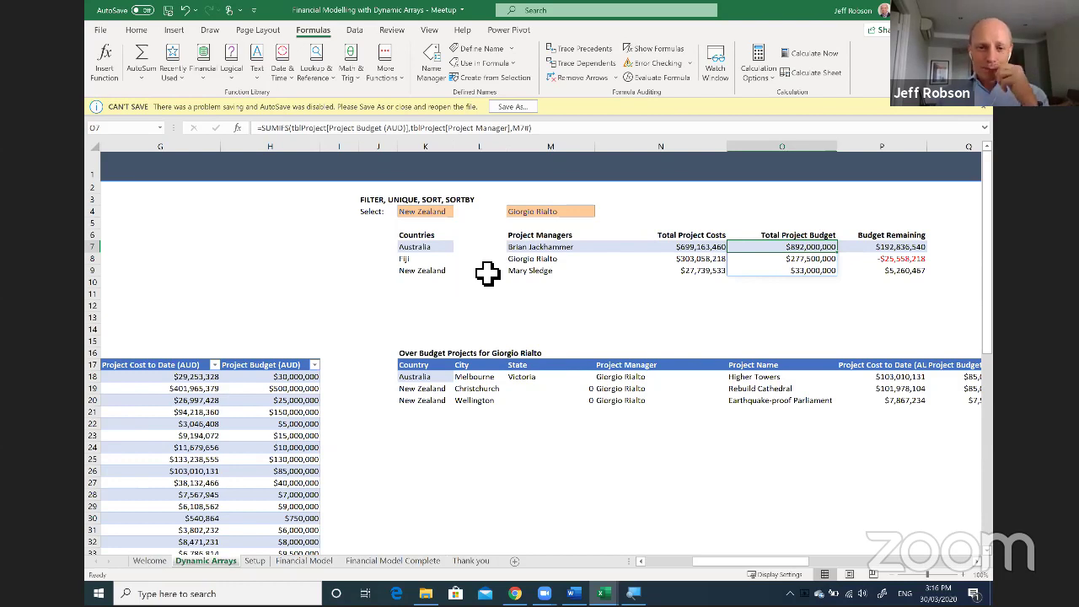
Examine the SORT, UNIQUE and FILTER formula in M7 that lists project managers for the country selected in K4.
click(555, 249)
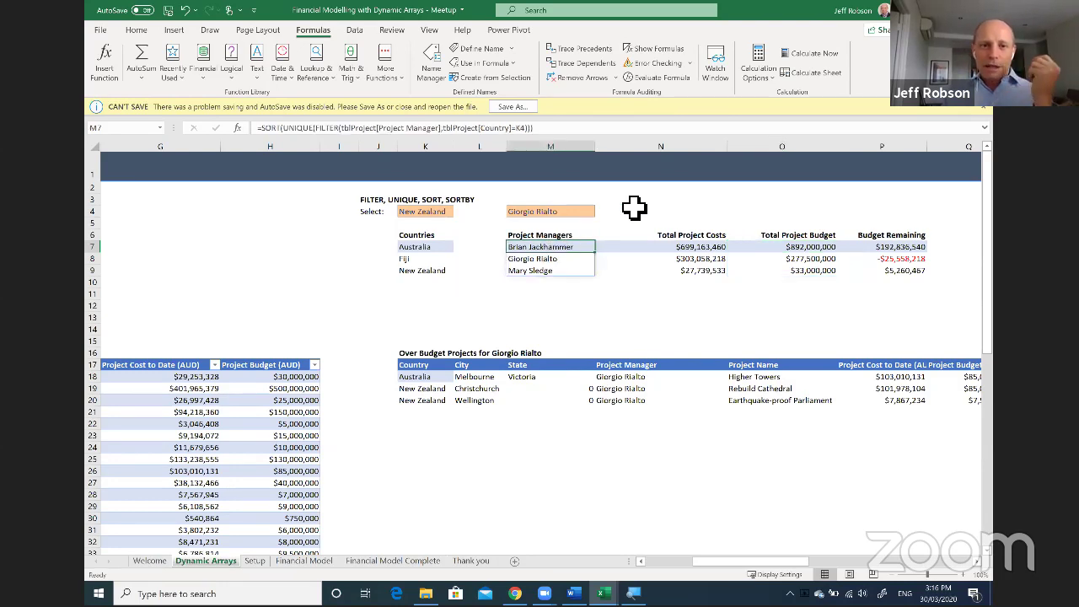
key(F2)
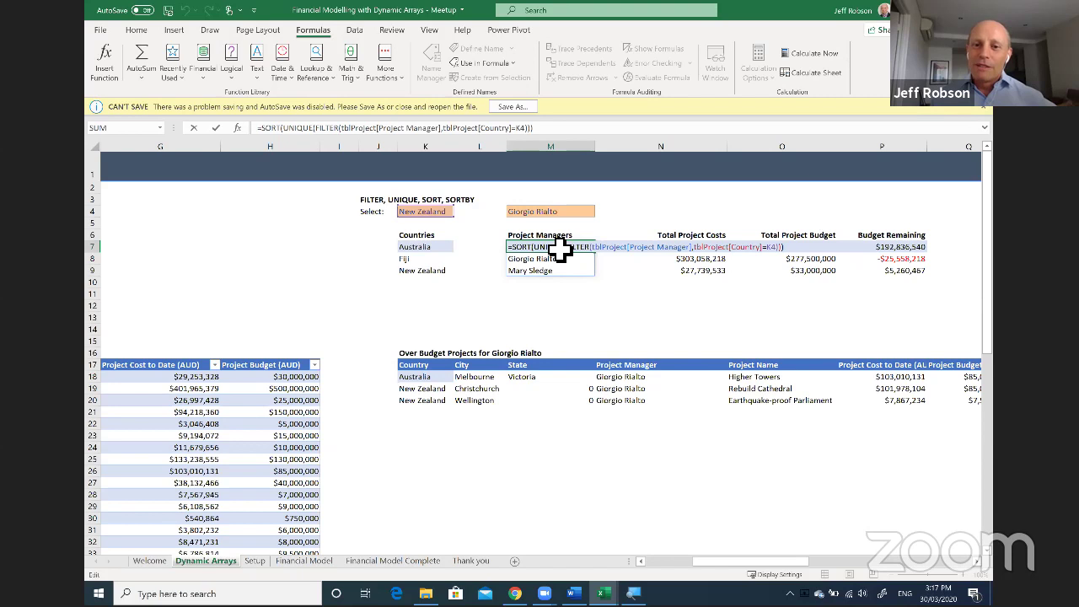
click(598, 254)
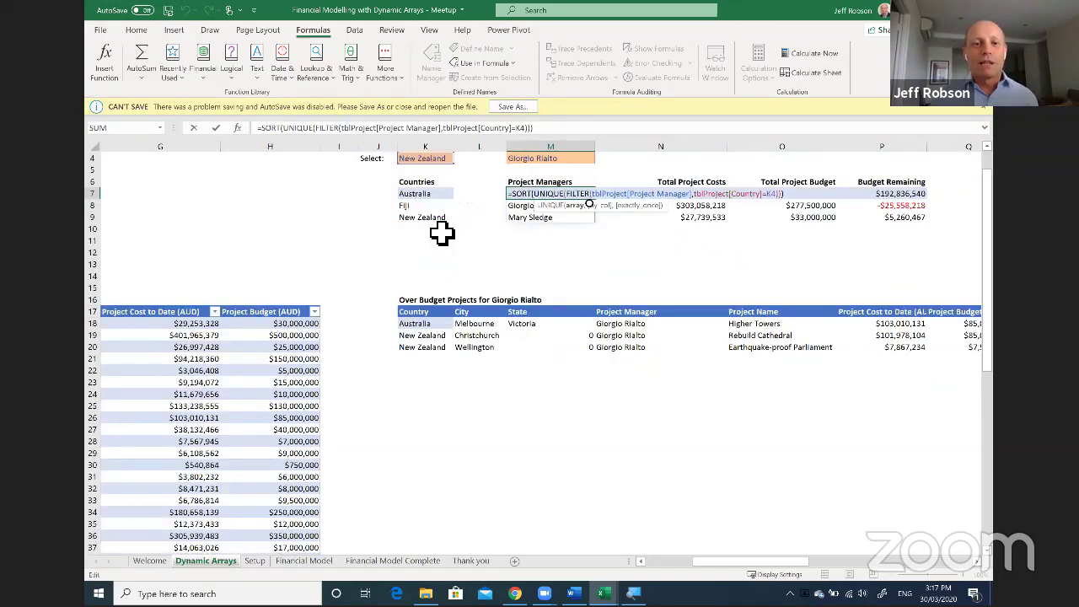
key(ctrl+Return)
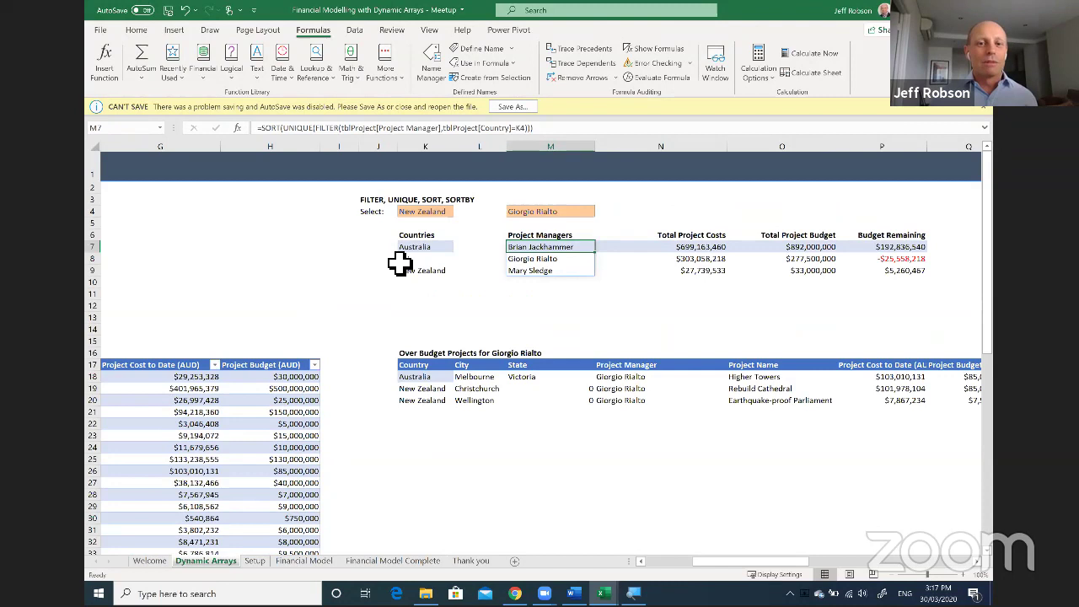
Set the country selection in K4 to Australia.
click(424, 212)
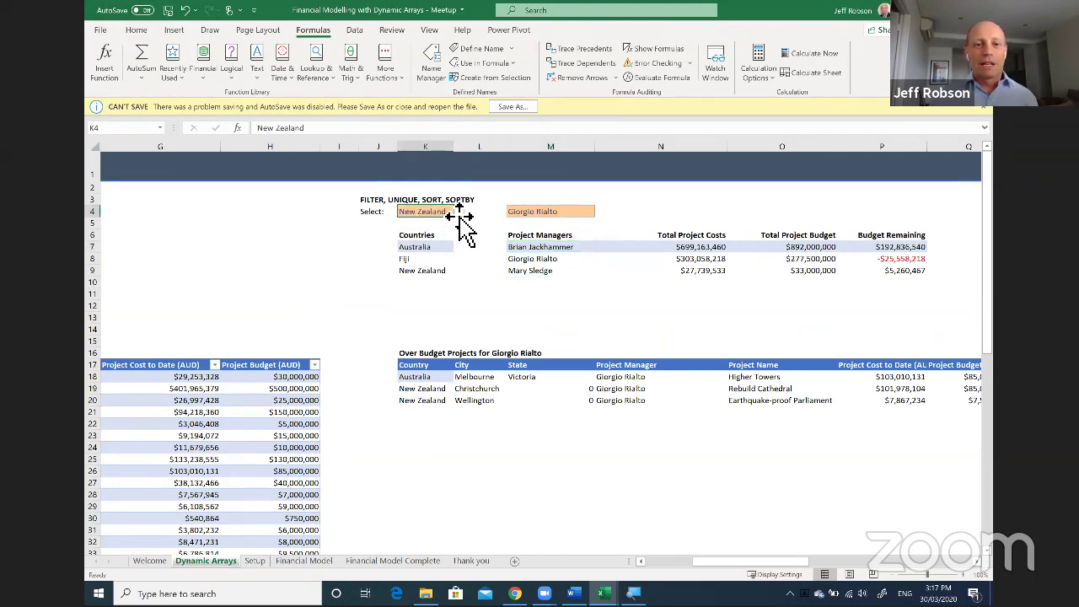
click(458, 212)
click(449, 222)
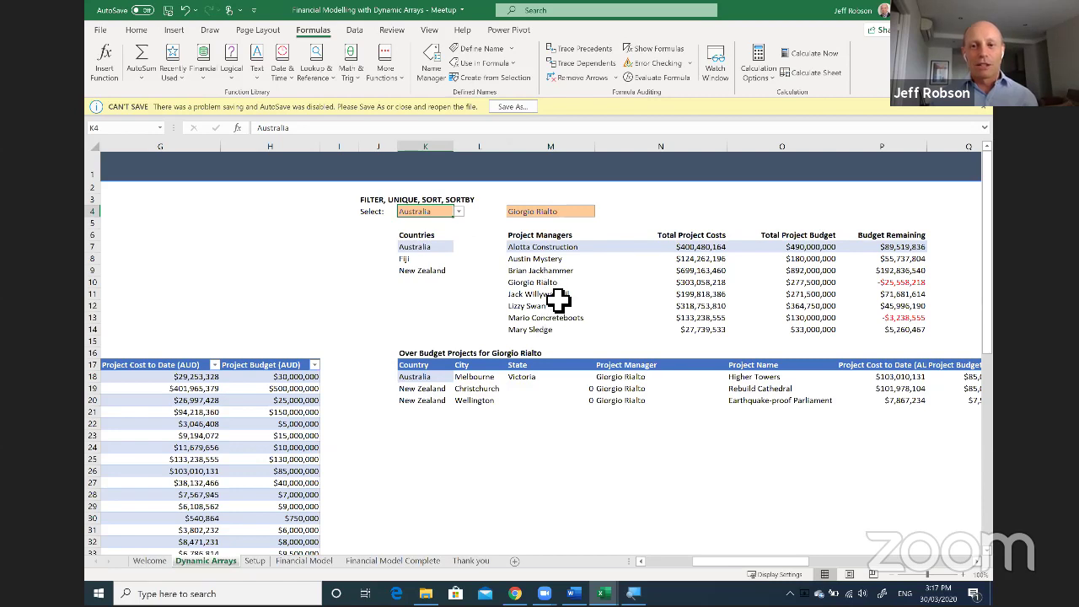
Review the spilled Project Managers list from source cell M7 down to M14.
click(541, 248)
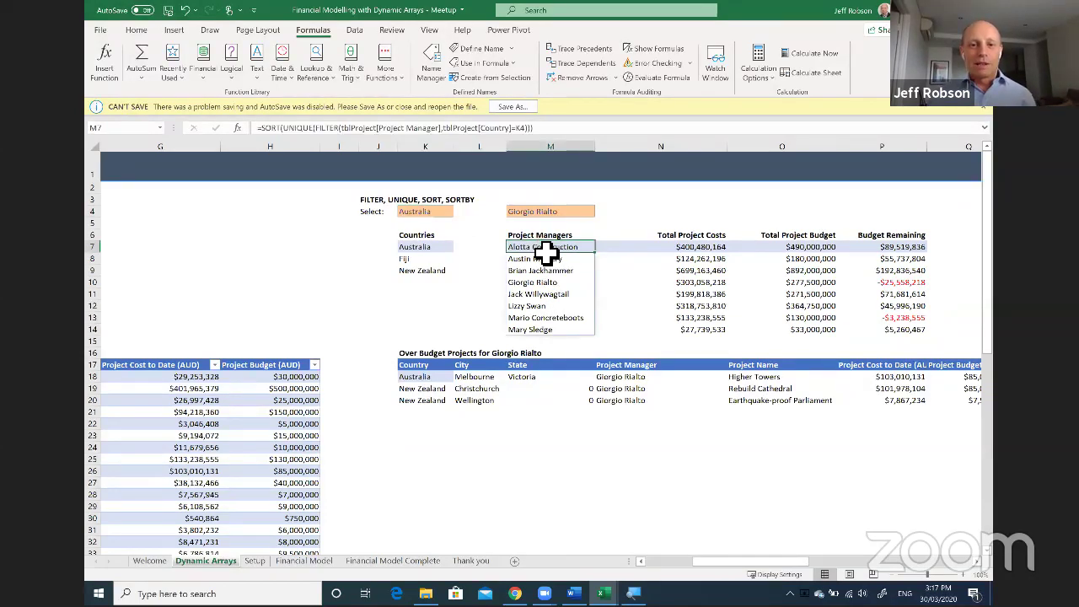
drag(547, 247, 545, 327)
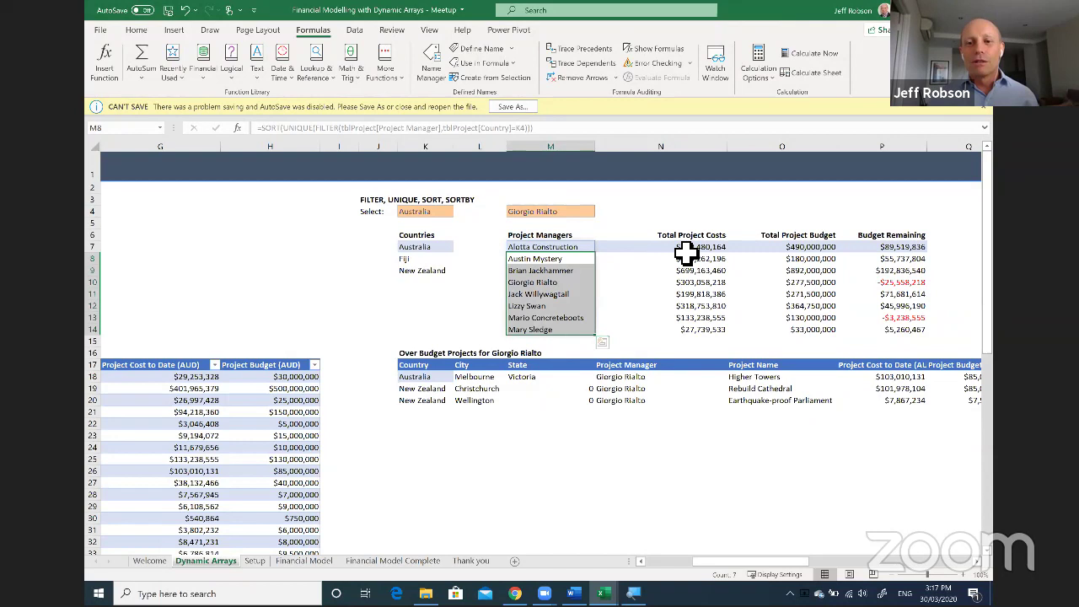
click(585, 251)
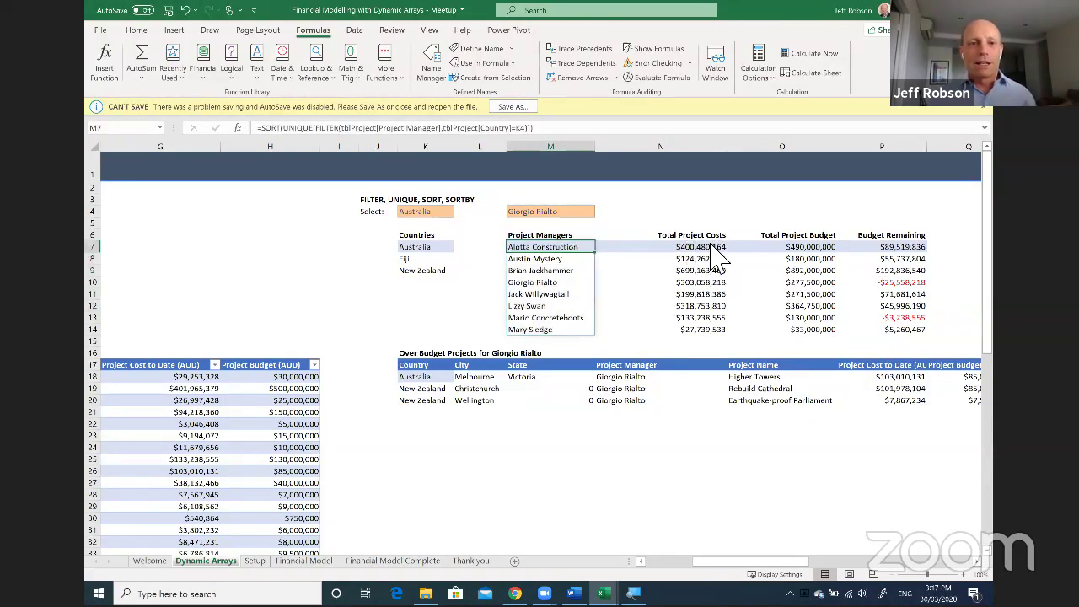
Examine how the SUMIFS formula in N7 uses the spill reference M7# to total project costs per manager.
right_click(713, 253)
key(Escape)
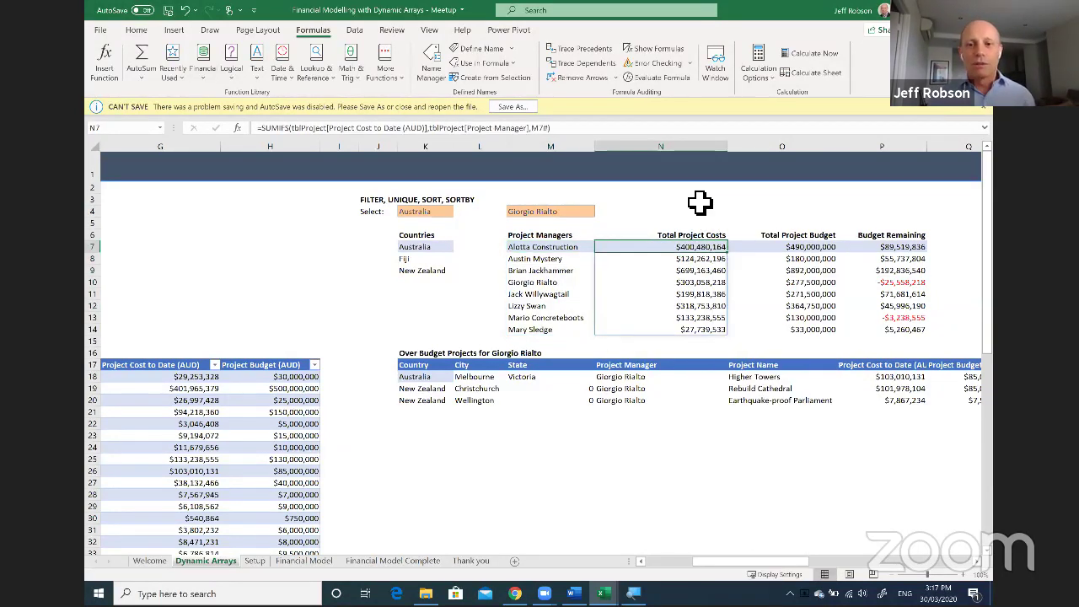
key(F2)
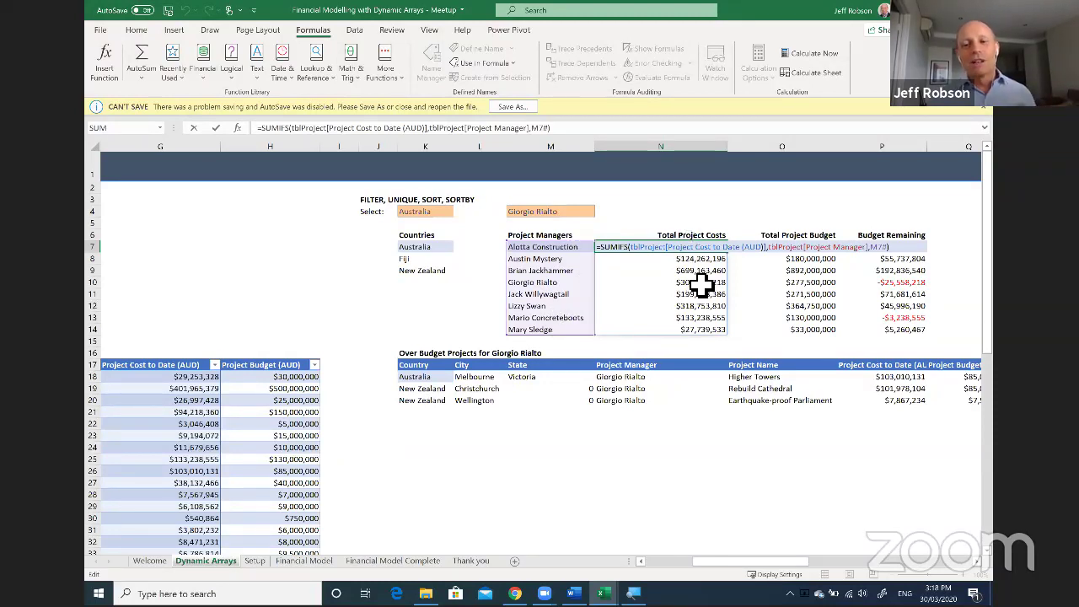
key(Return)
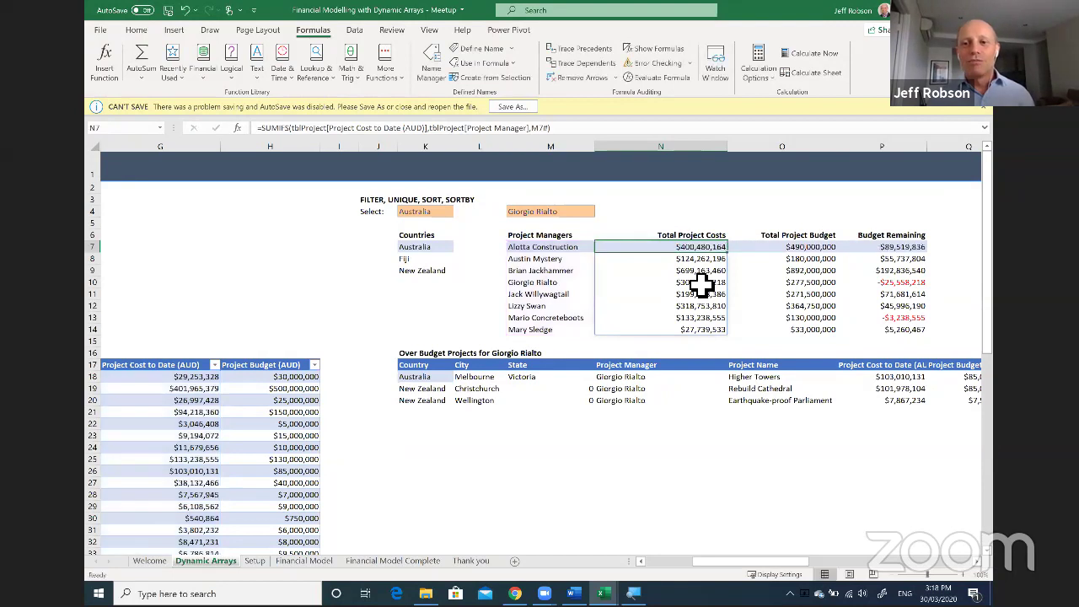
Examine the Total Project Budget formula in O7 and the Budget Remaining formula =O7#-N7# in P7.
key(Right)
key(Right)
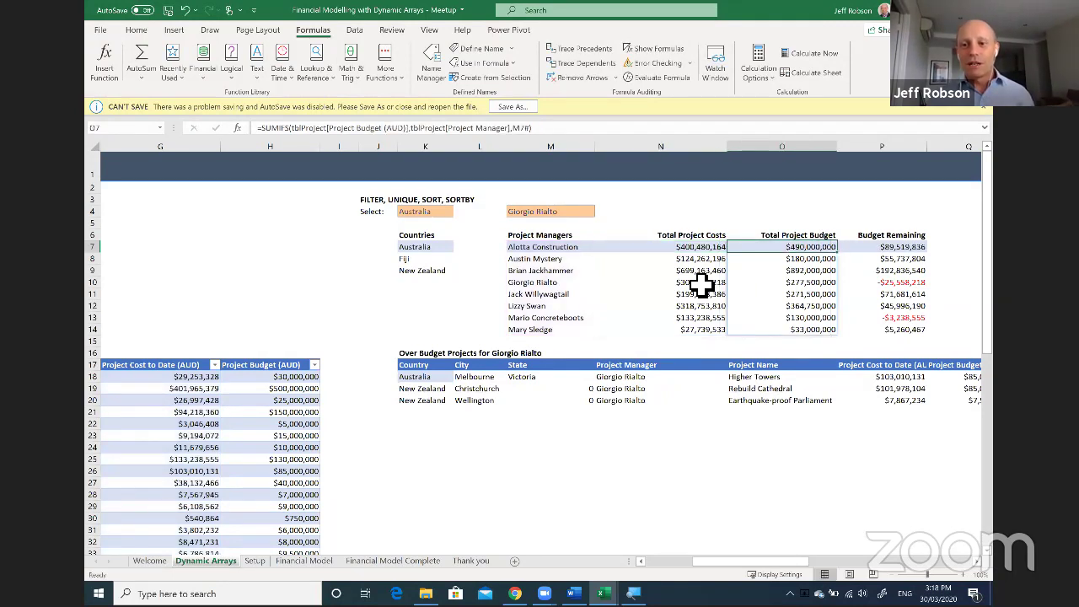
key(Left)
key(Left)
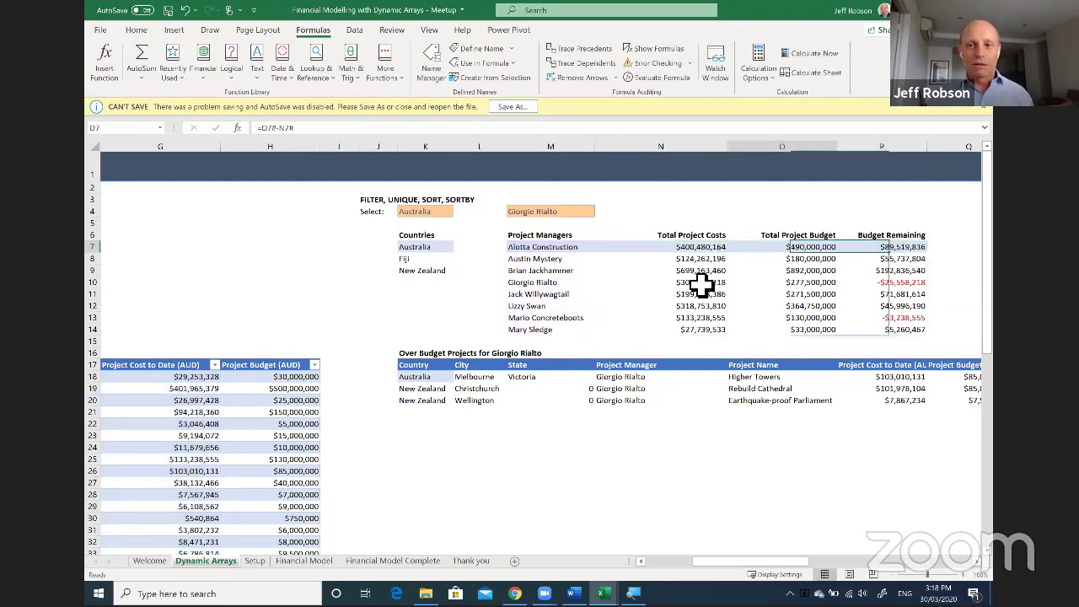
key(Right)
key(Right)
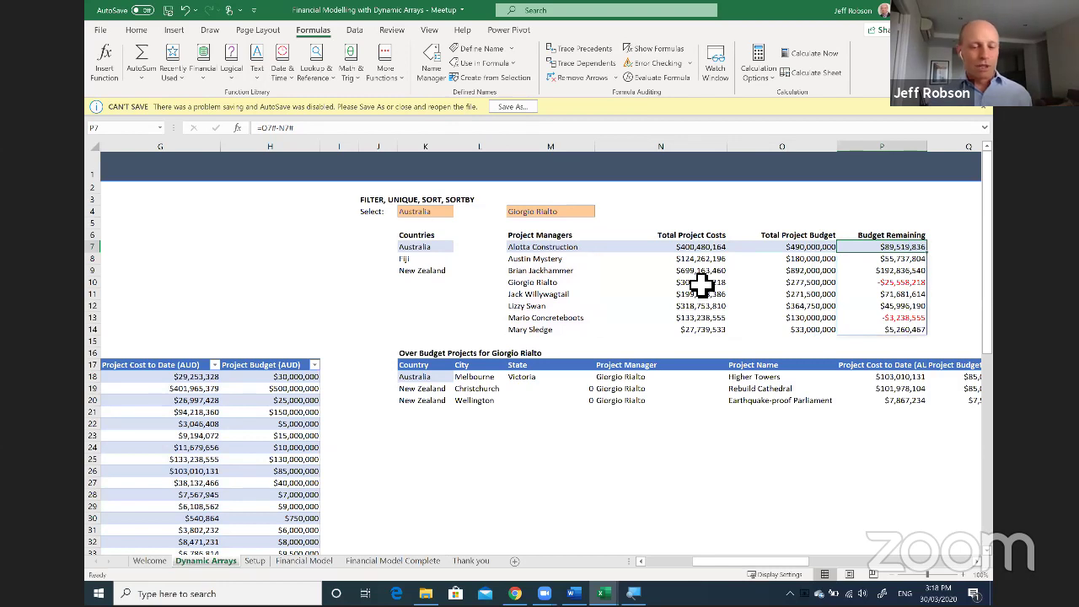
key(F2)
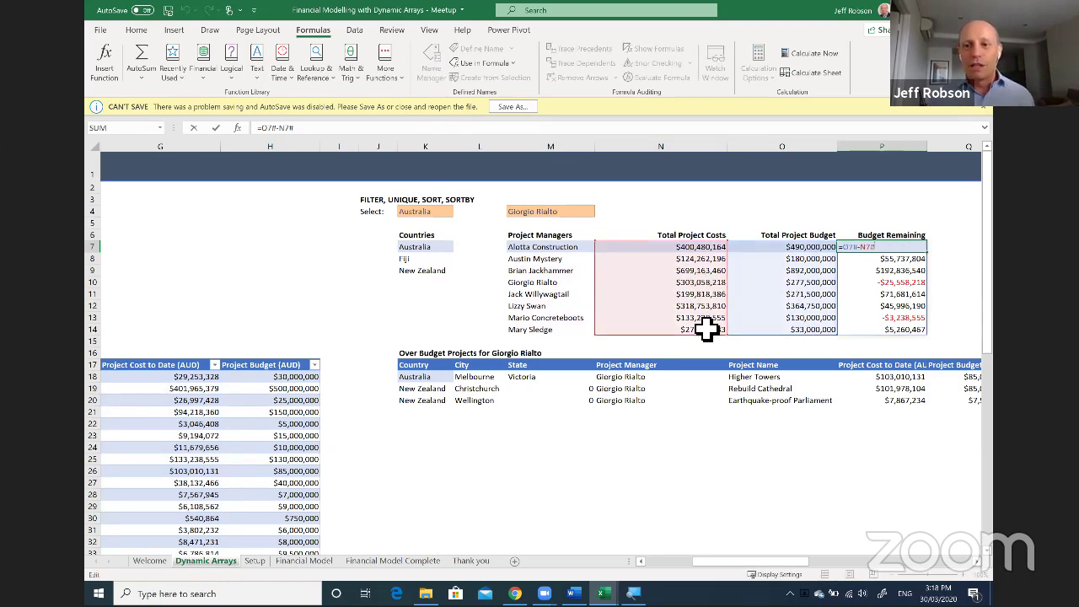
key(Escape)
Compare the over-budget projects list starting in K18 with the columns of the source project table.
click(433, 381)
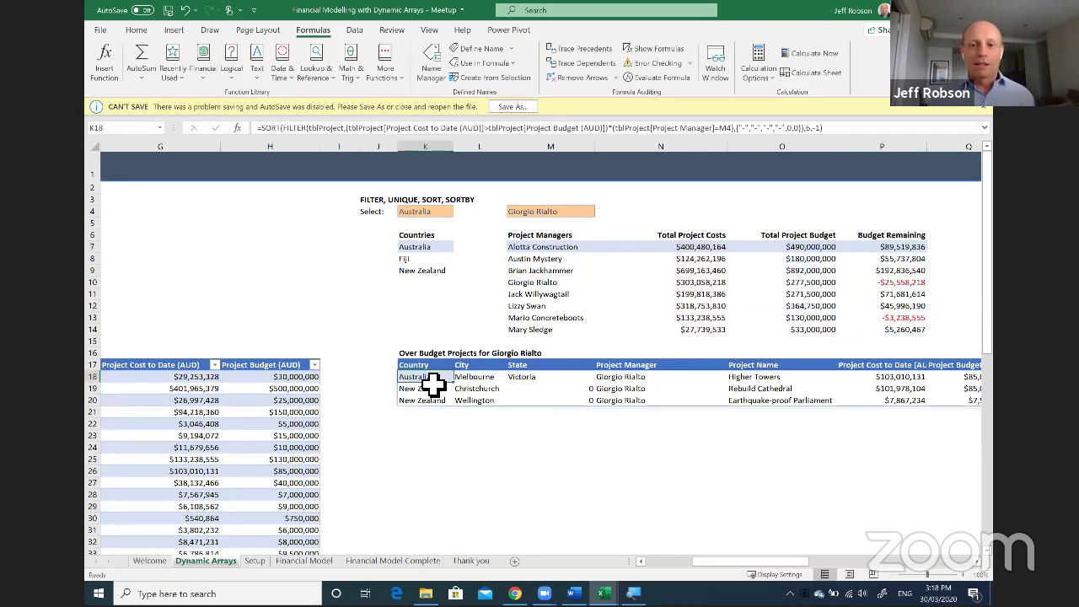
click(194, 399)
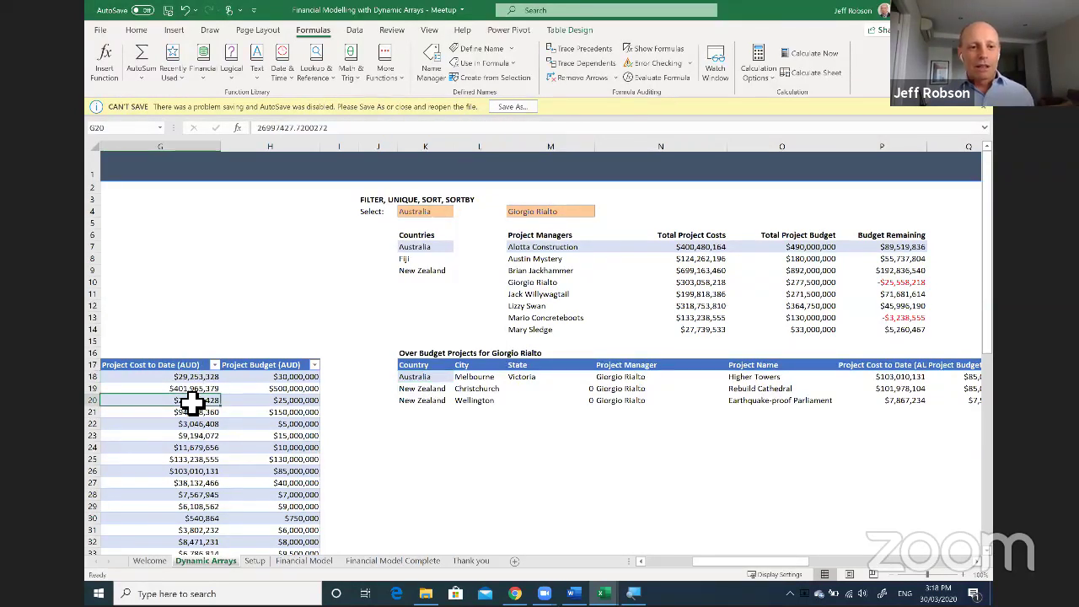
key(ctrl+Left)
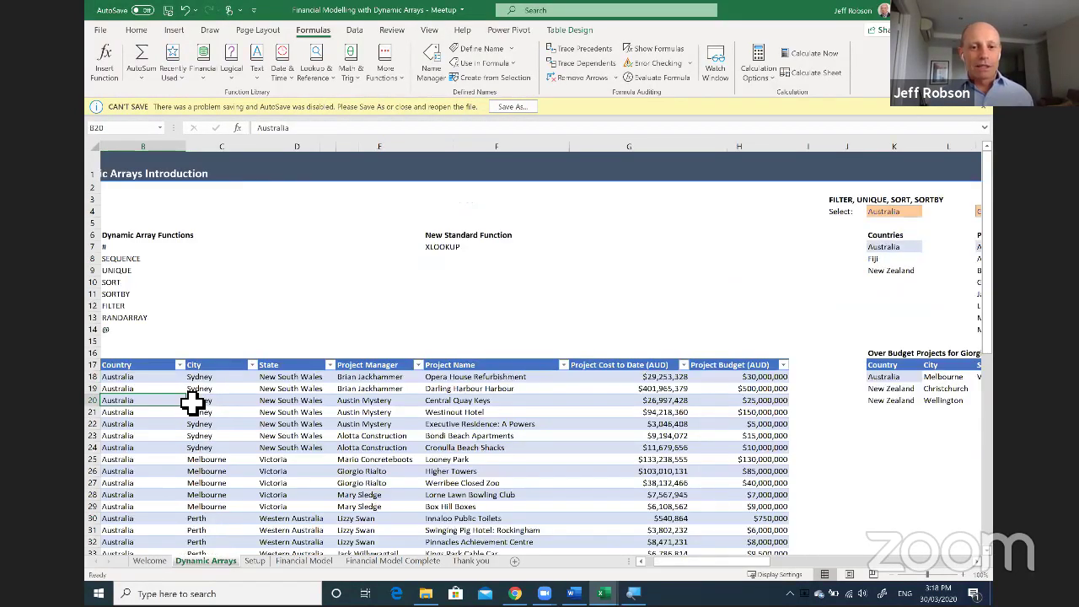
key(ctrl+Right)
key(Right)
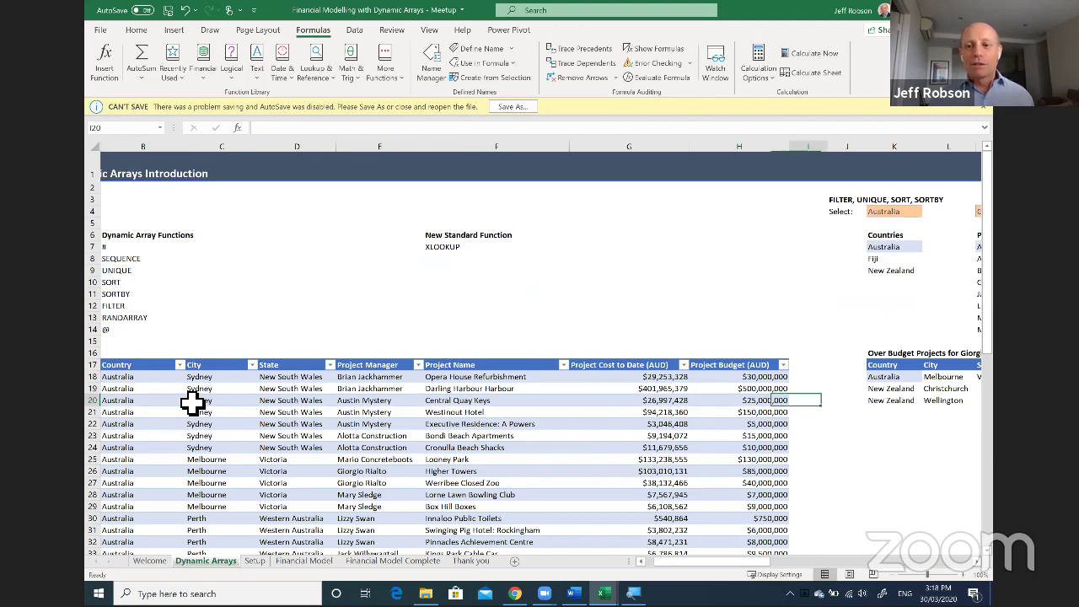
key(Right)
key(Right)
key(Right)
key(Right)
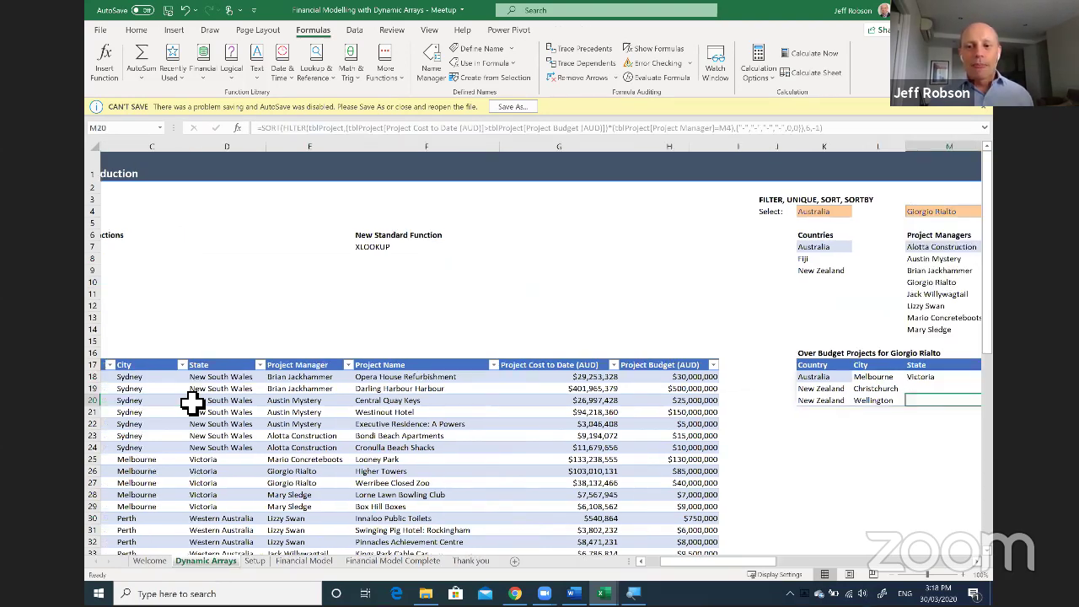
Examine the FILTER criteria and the if_empty array constant in the K18 formula, leaving the formula unchanged.
key(F2)
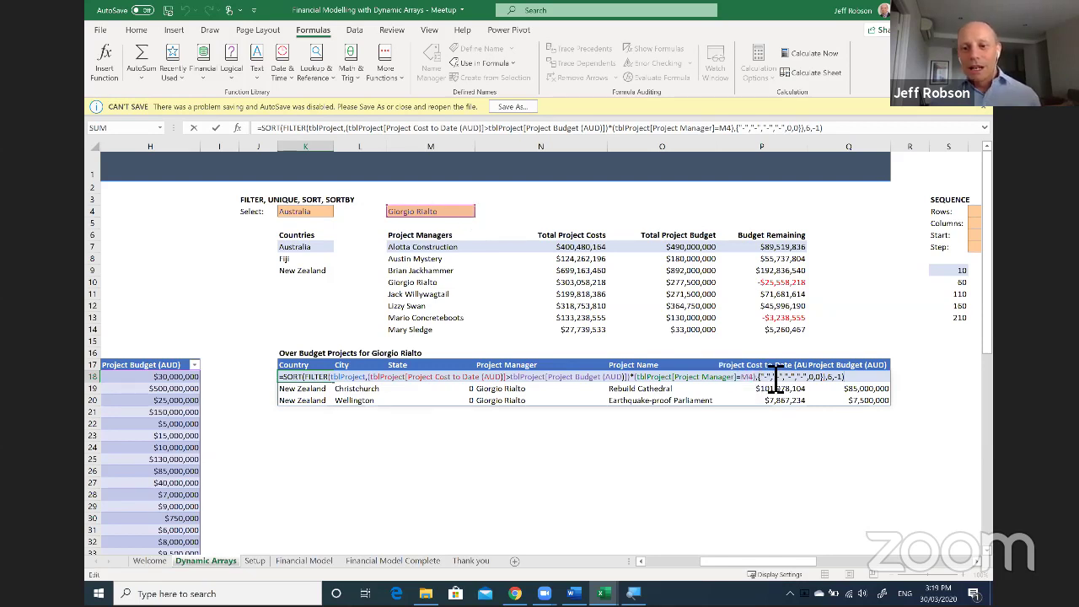
drag(762, 380, 830, 387)
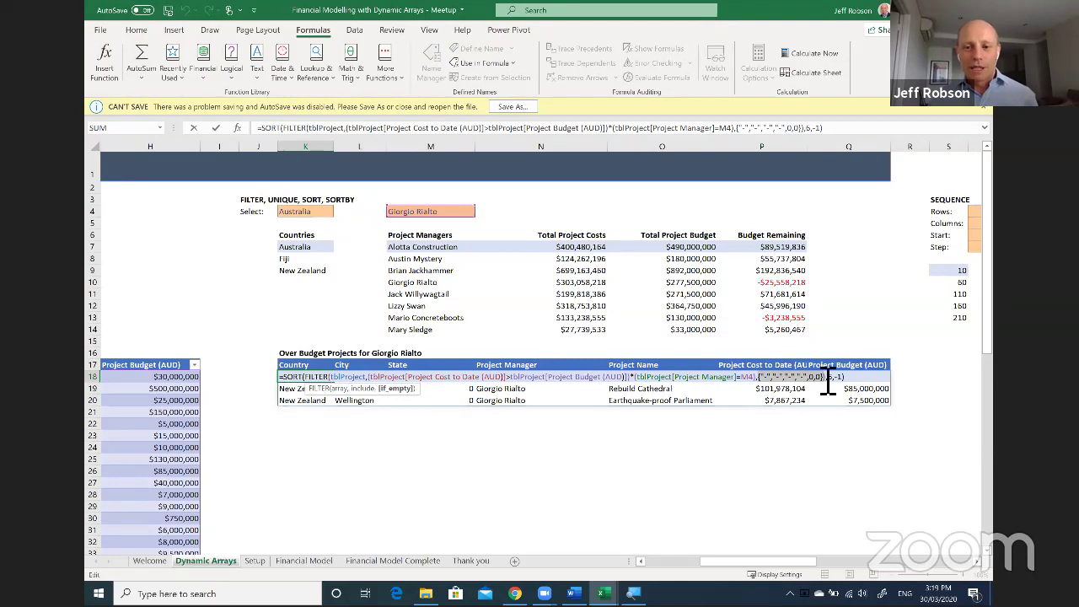
key(Escape)
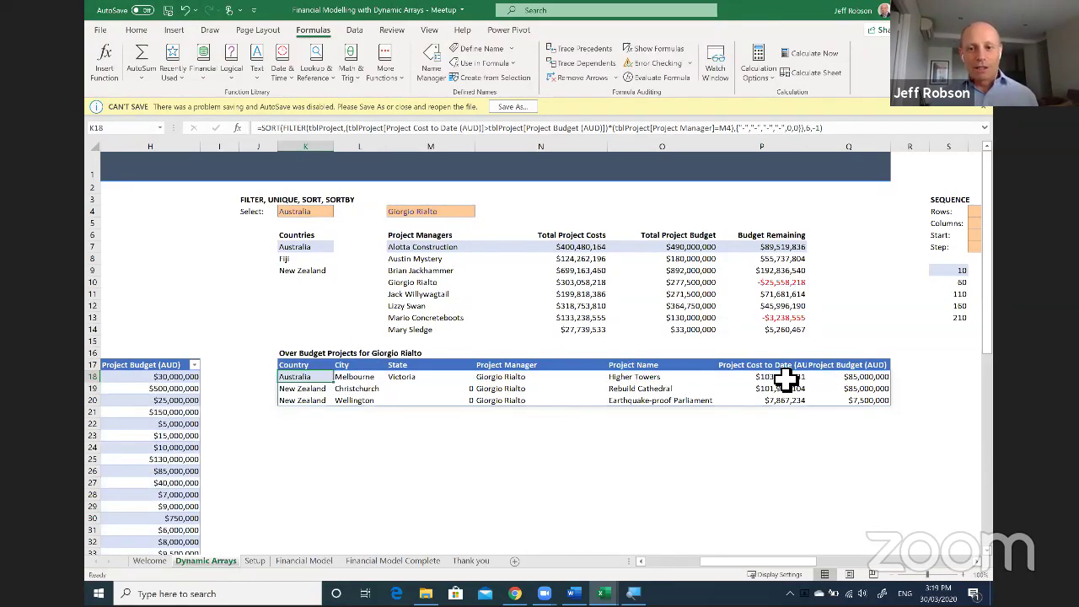
Examine the sort_index and sort_order arguments of the SORT function in K18.
key(F2)
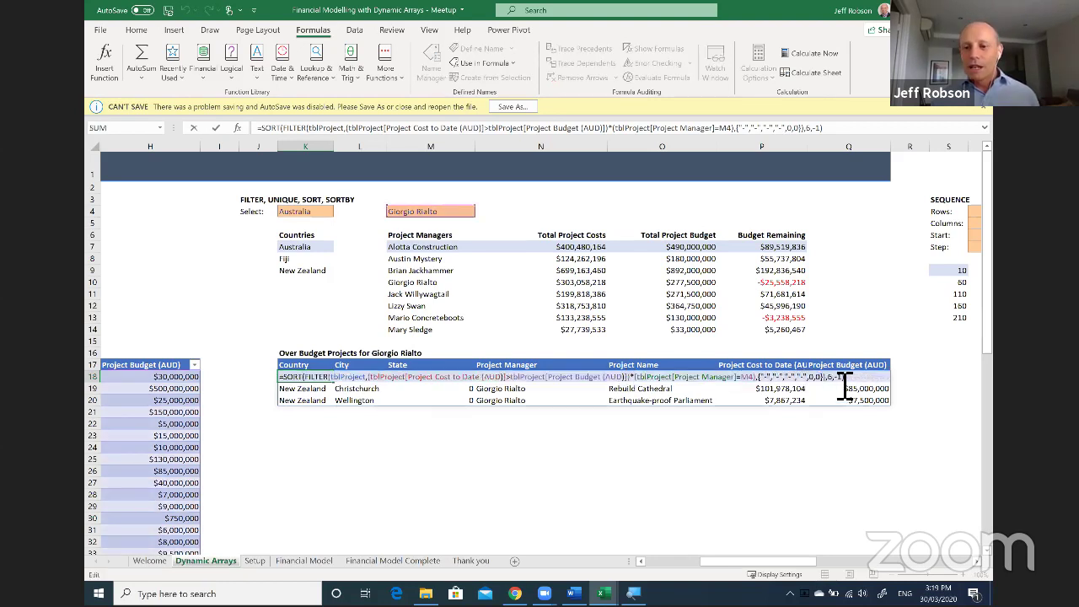
click(837, 376)
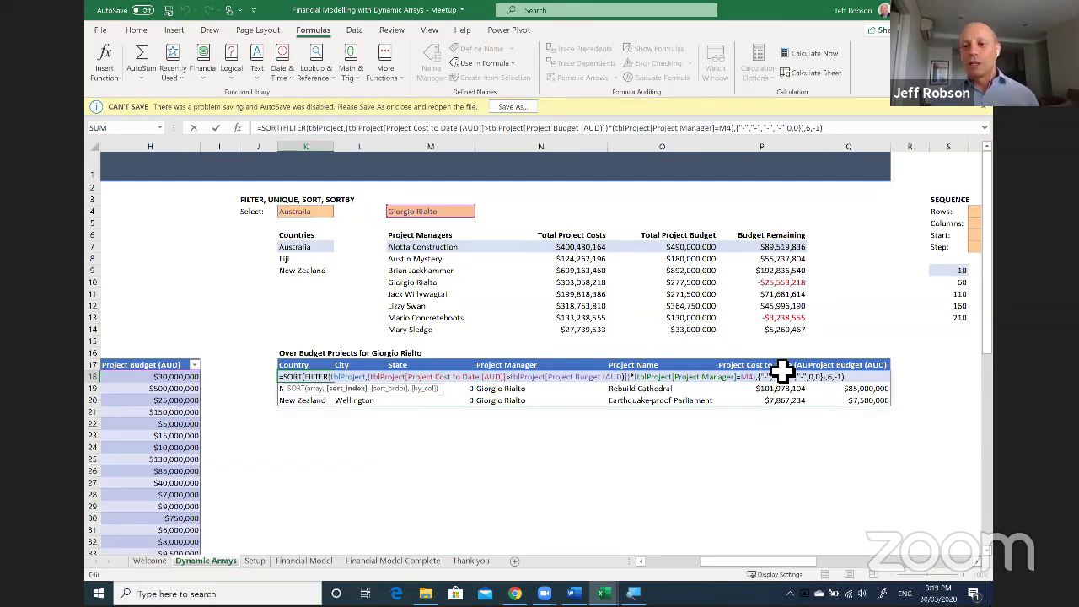
click(851, 376)
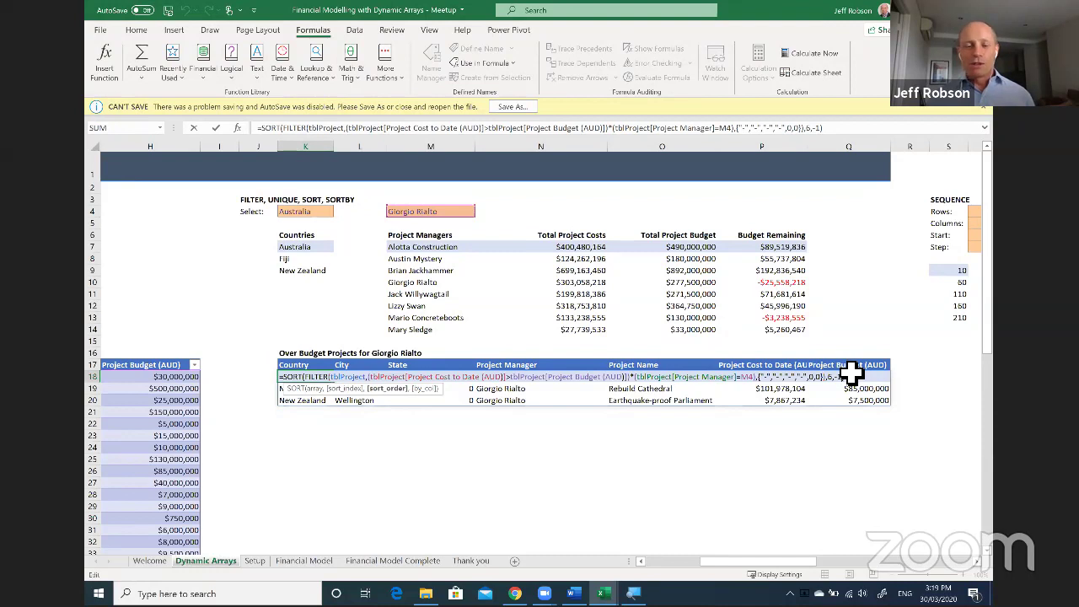
key(ctrl+Return)
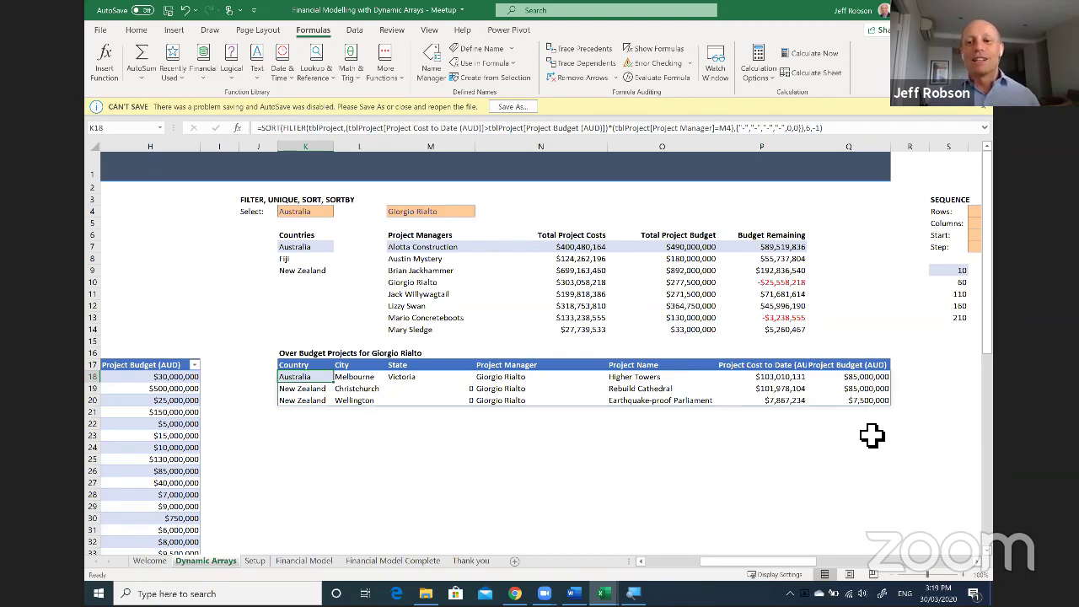
Examine the arguments of the SEQUENCE formula in S9 against its Rows, Columns, Start and Step inputs.
drag(793, 561, 834, 520)
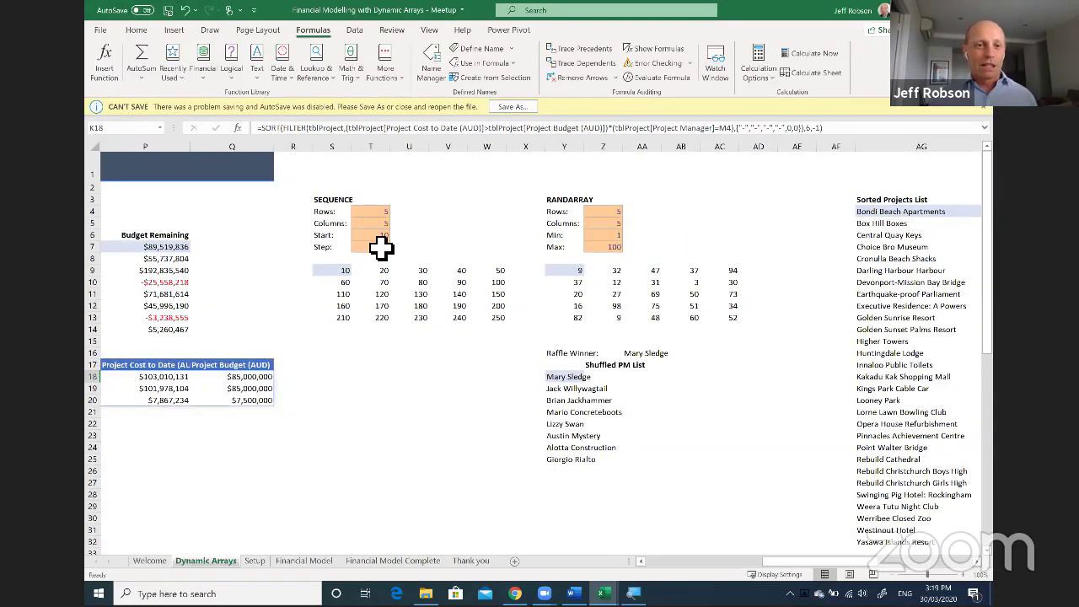
click(340, 275)
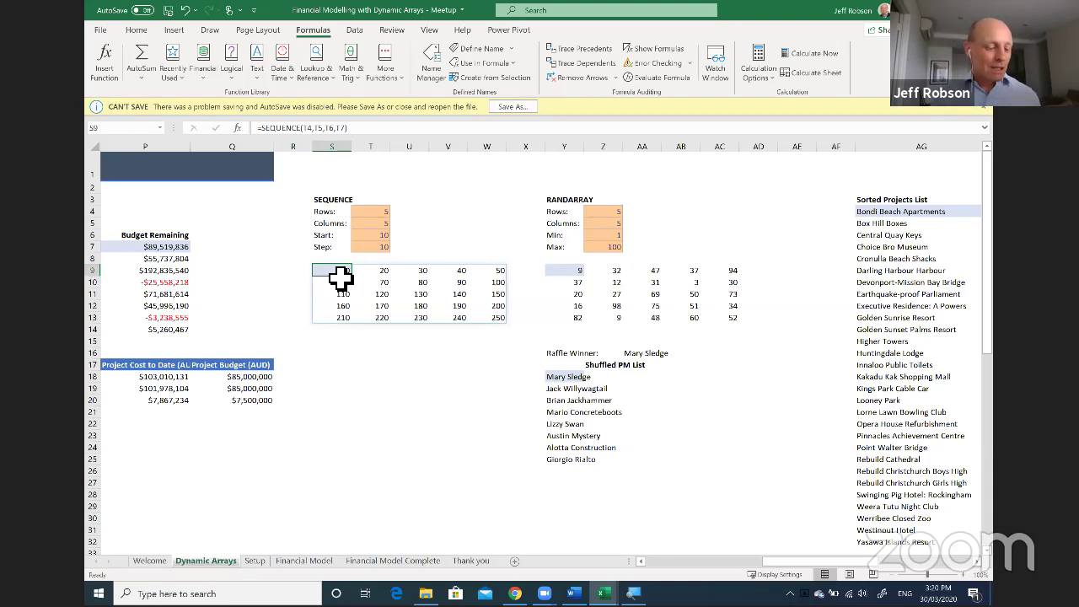
double_click(340, 277)
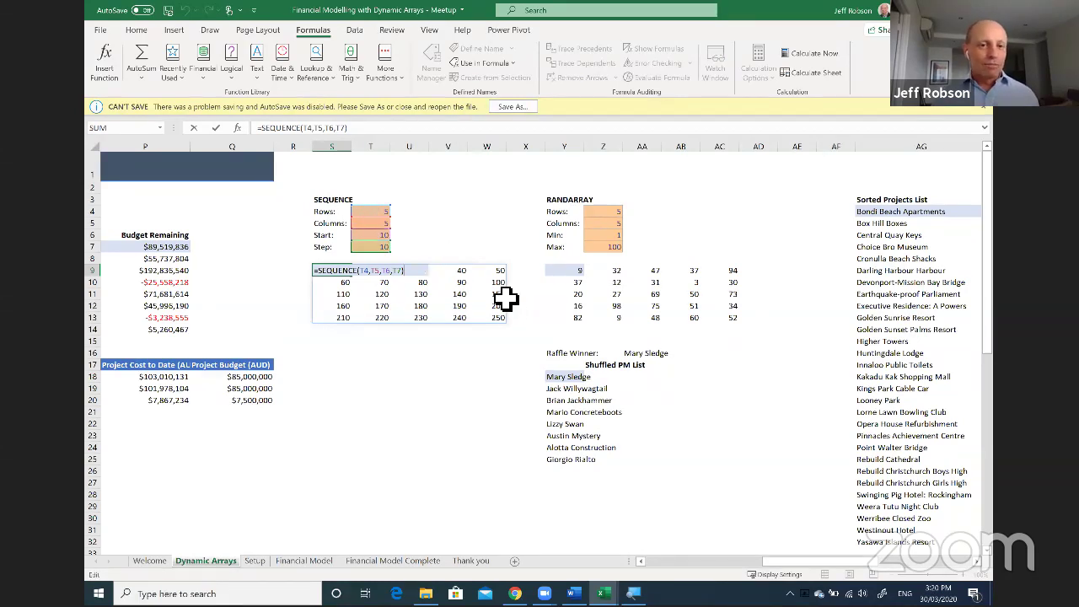
key(Escape)
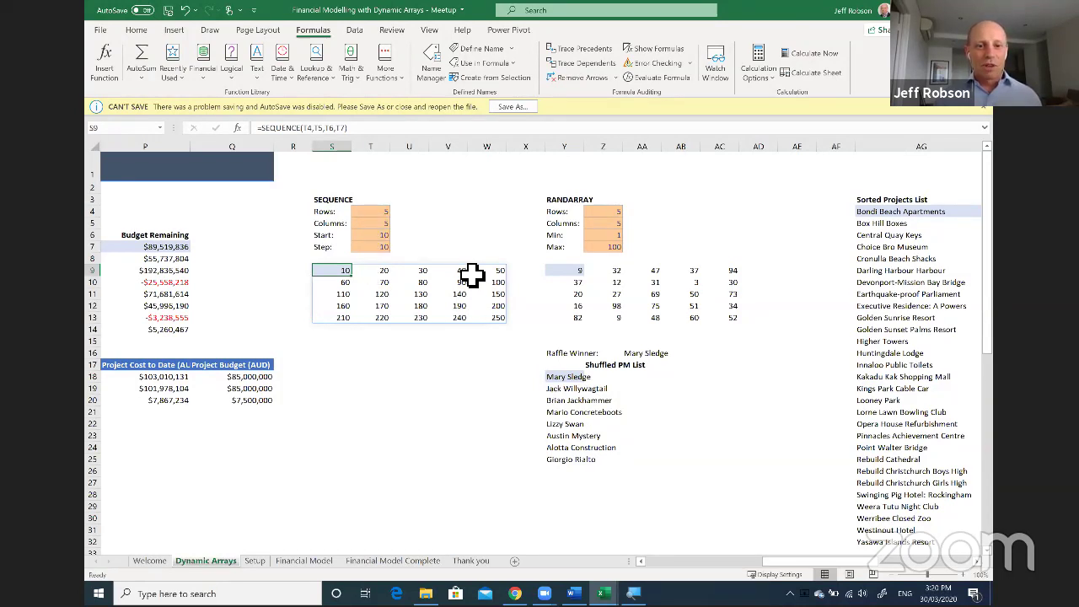
Test the SEQUENCE array with 500000 rows in T4 and restore the row count to 5.
click(384, 216)
text(5)
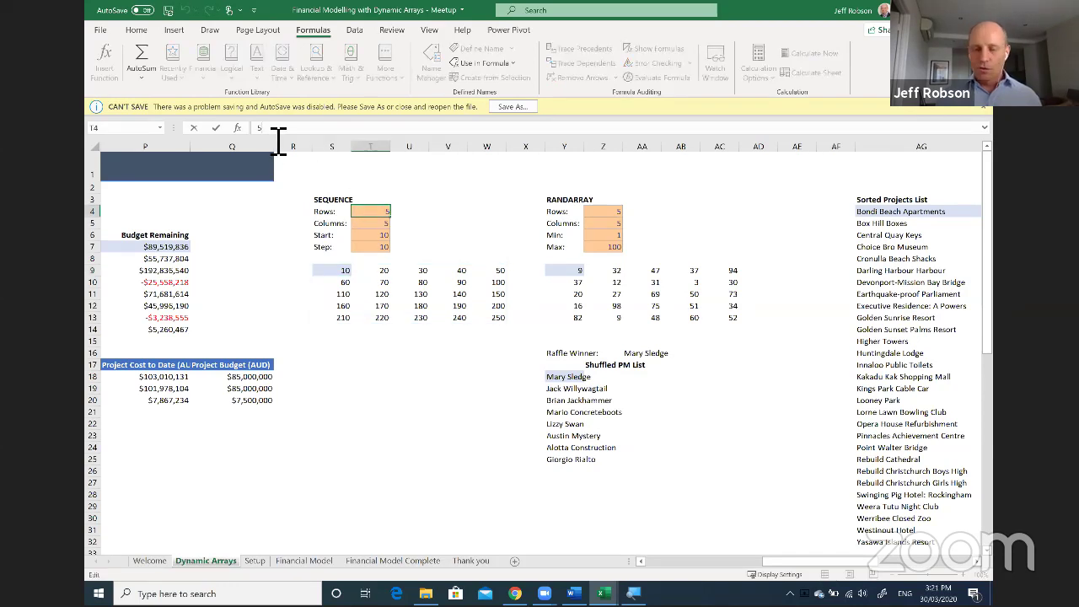
text(00000)
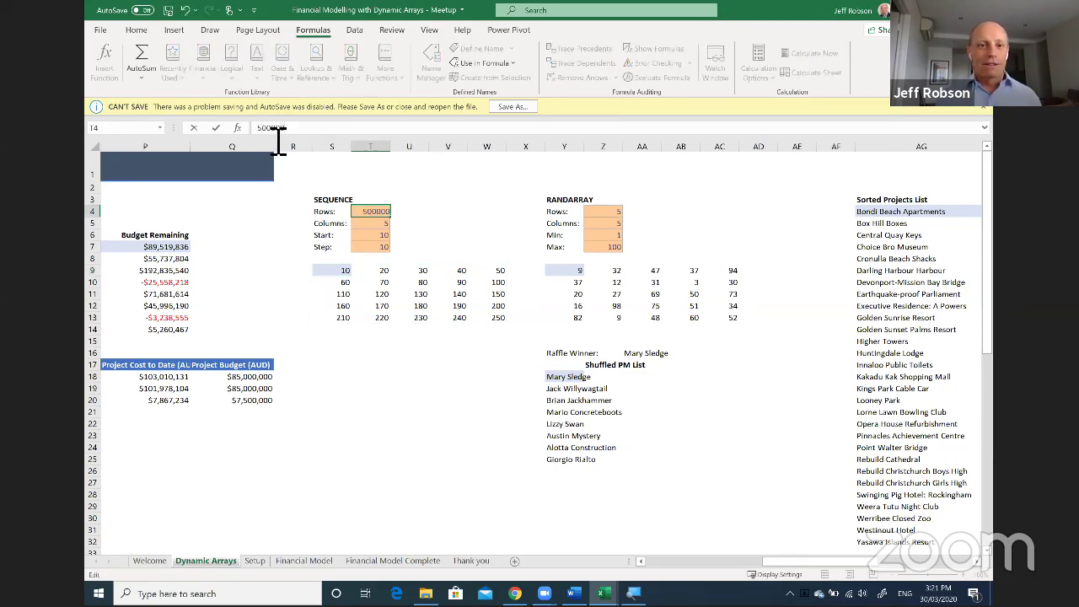
key(ctrl+Return)
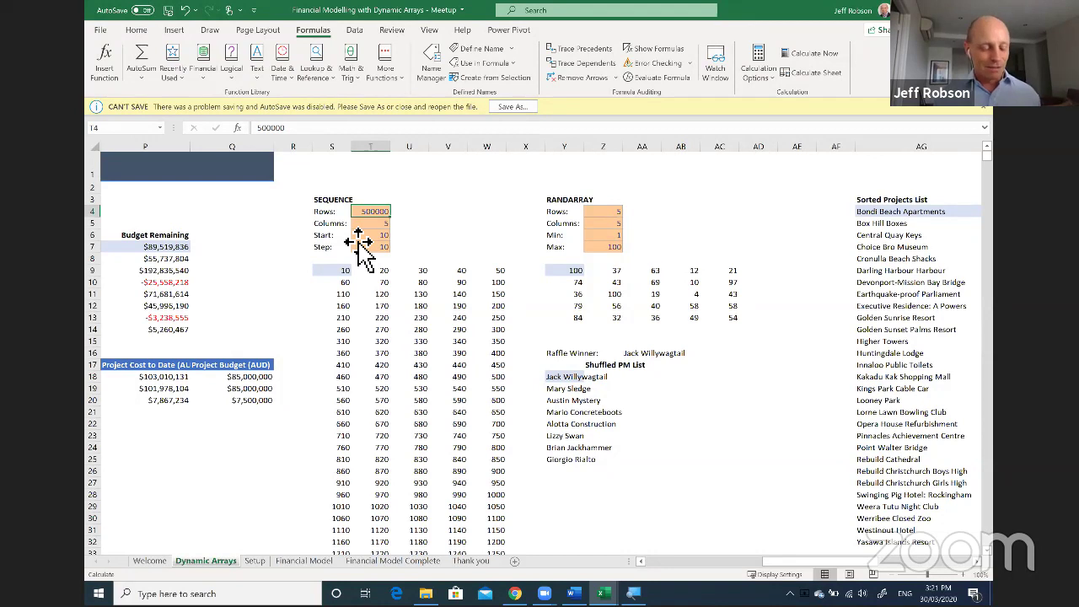
text(5)
key(ctrl+Return)
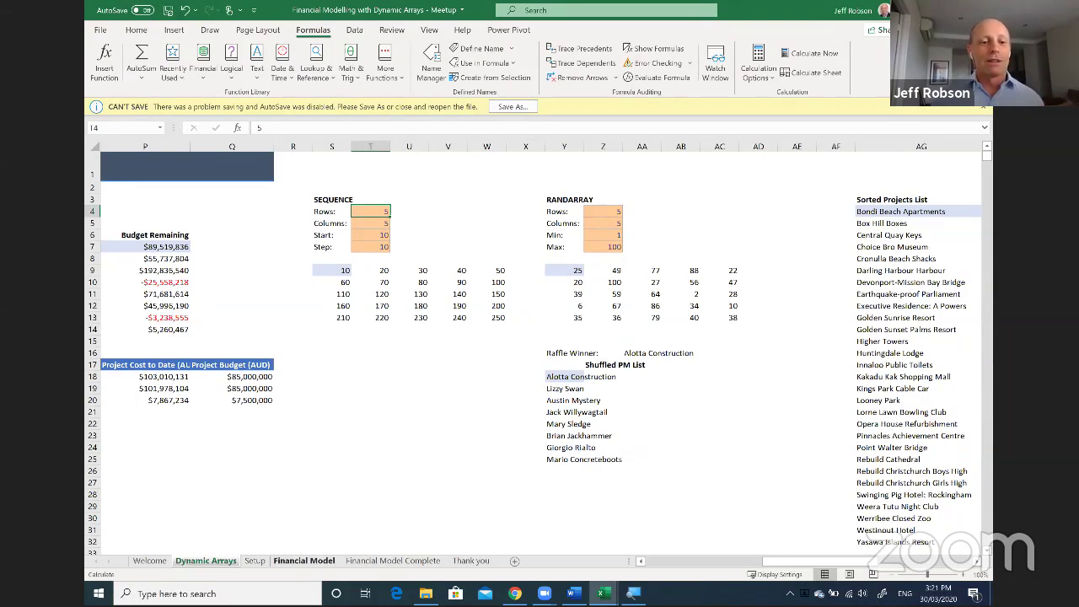
Review the General Model Inputs and their range names on the Setup sheet.
click(254, 561)
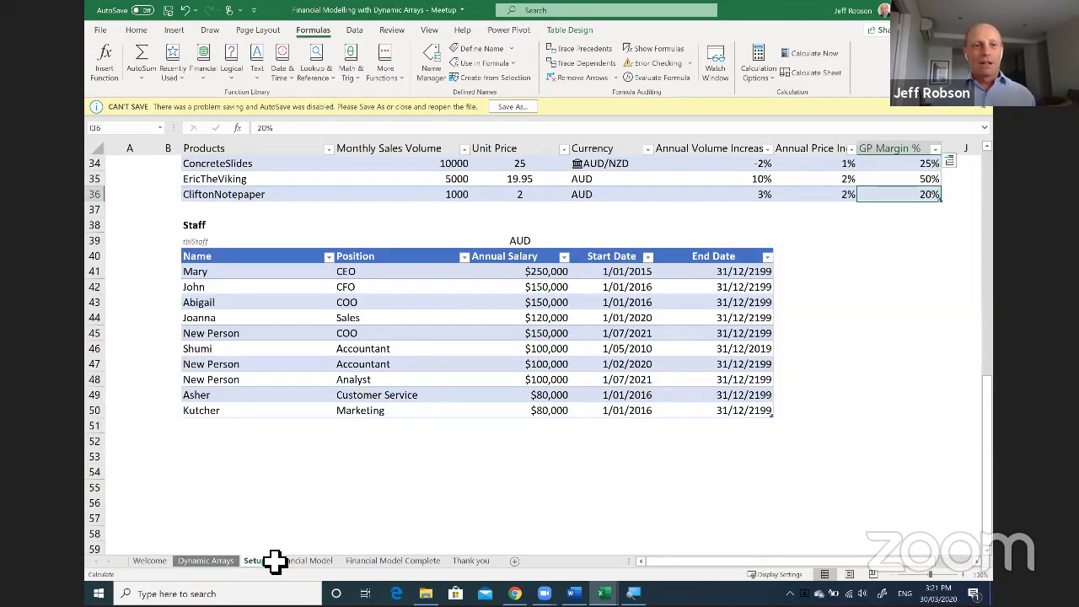
scroll(426, 509, up, 1)
scroll(463, 425, up, 10)
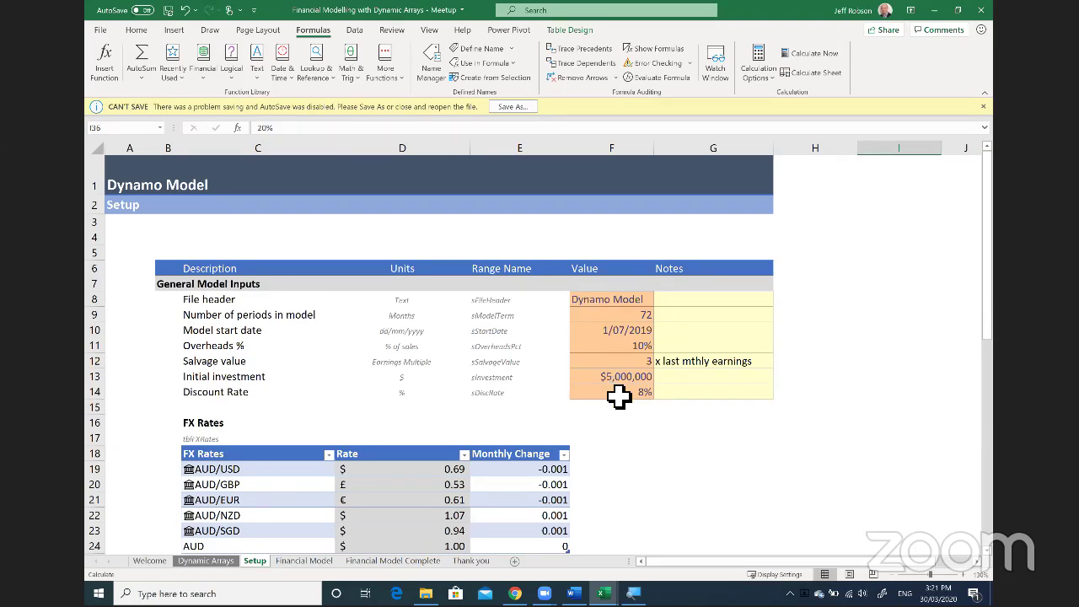
scroll(619, 396, down, 1)
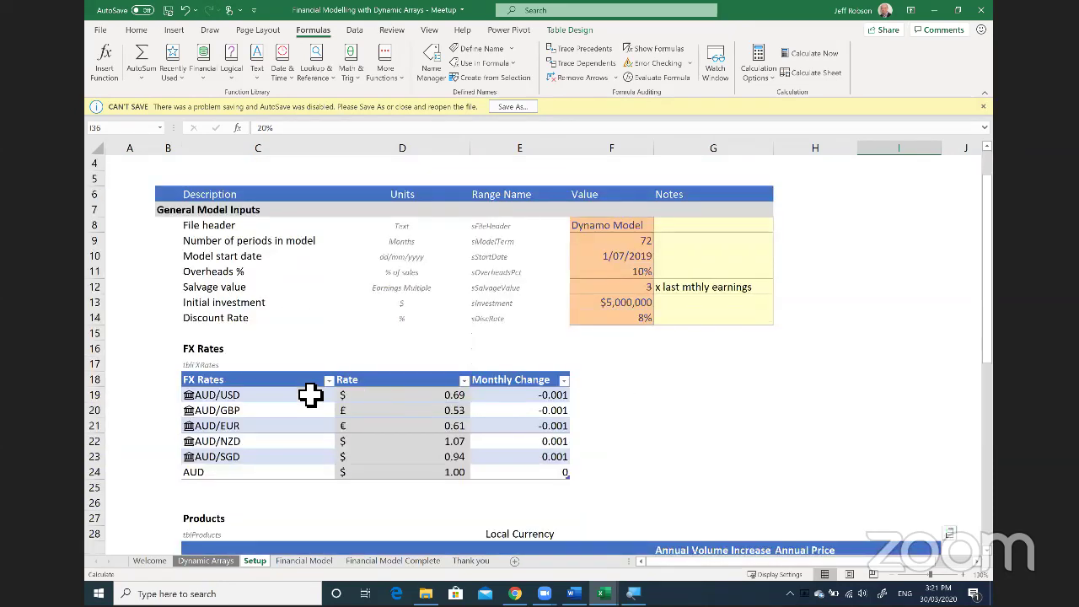
Compare the currency pairs in C19:C23 of the FX Rates table with the available linked data types.
click(300, 401)
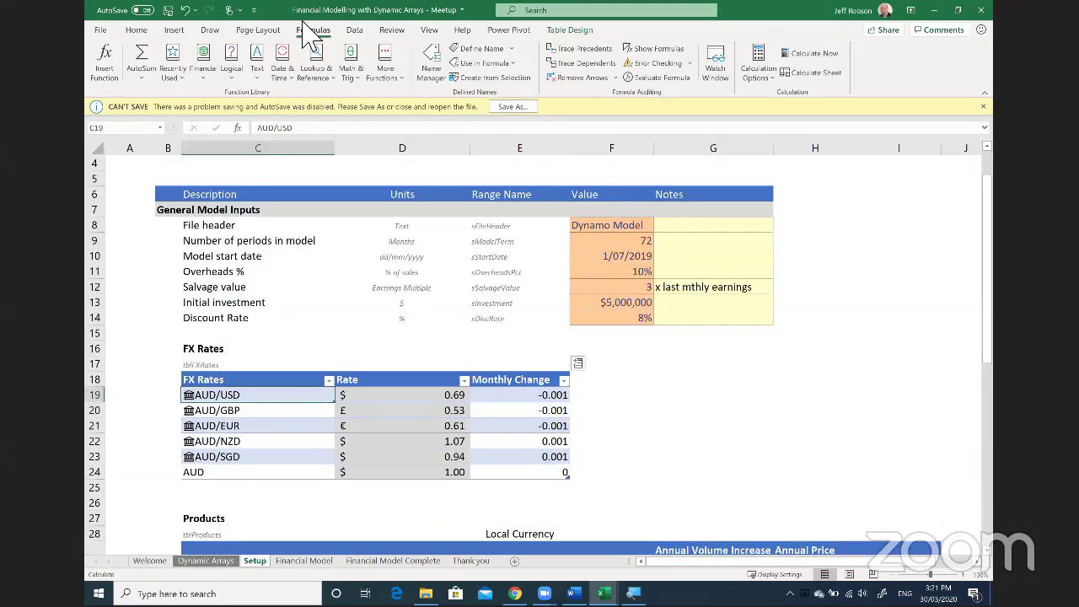
click(353, 30)
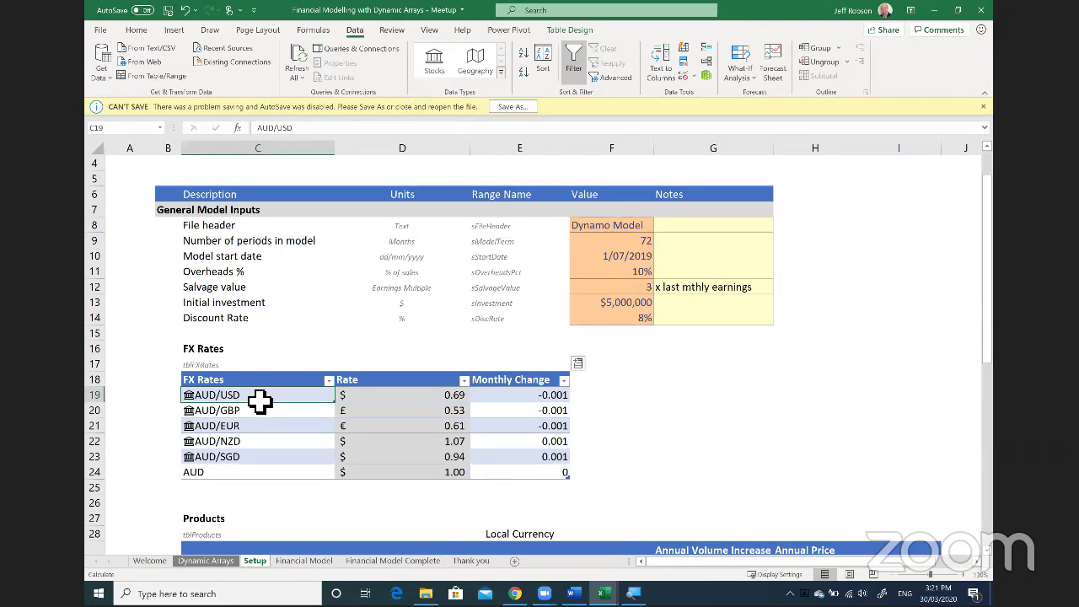
drag(235, 397, 262, 436)
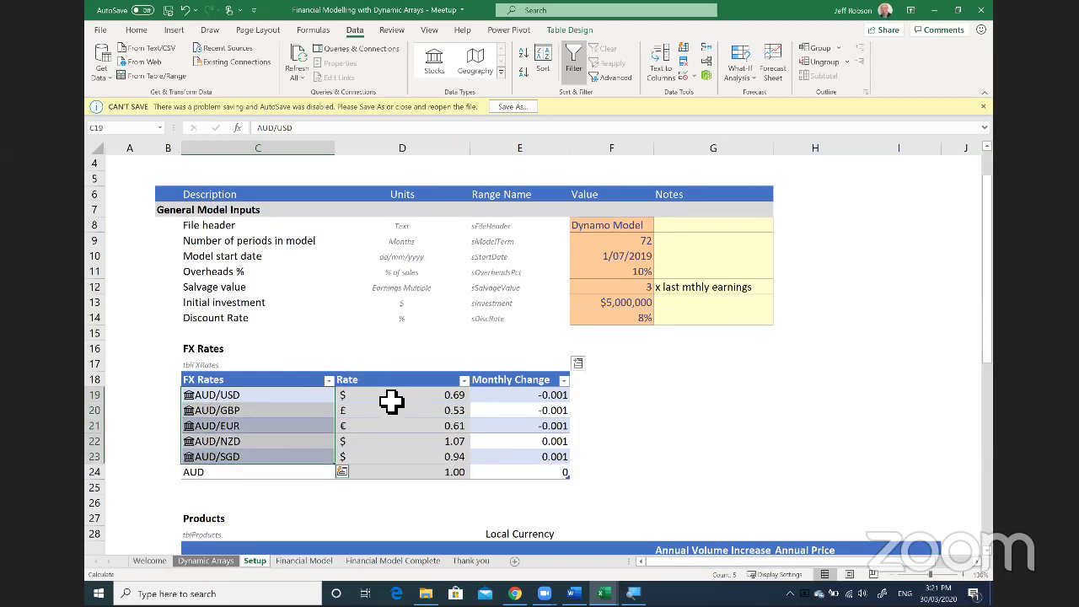
Examine the Rate formula in D19 and the Monthly Change values in E19:E23 of the FX Rates table.
click(391, 399)
key(F2)
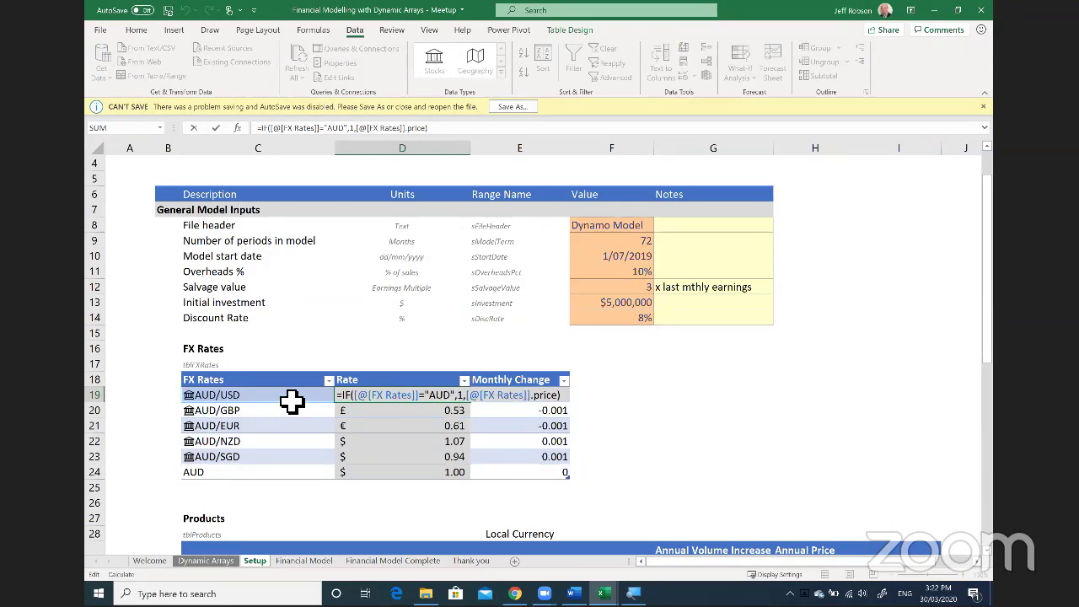
key(Return)
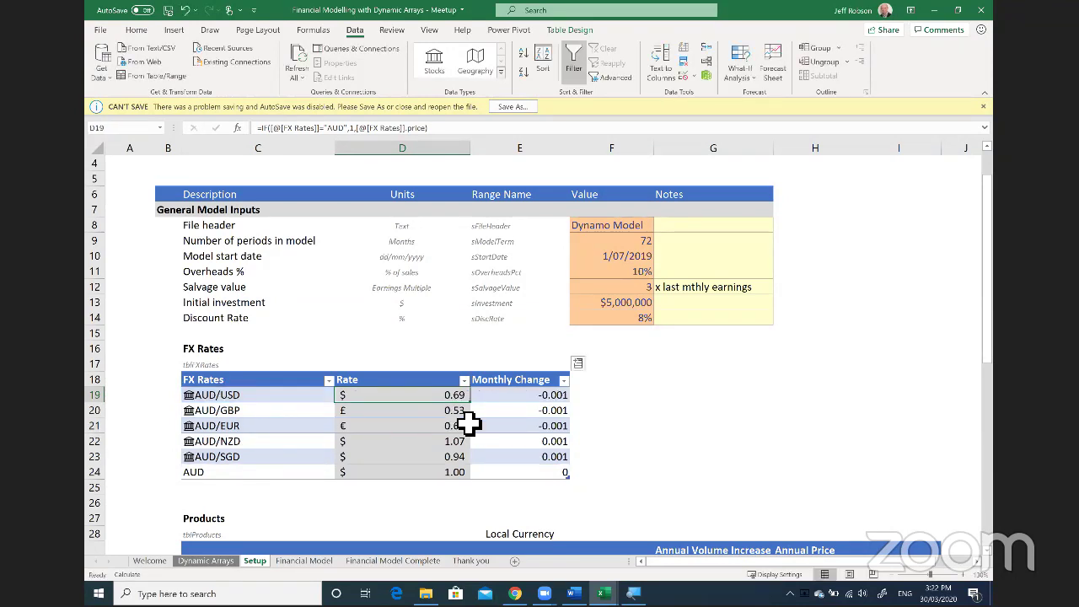
click(525, 397)
drag(530, 424, 531, 455)
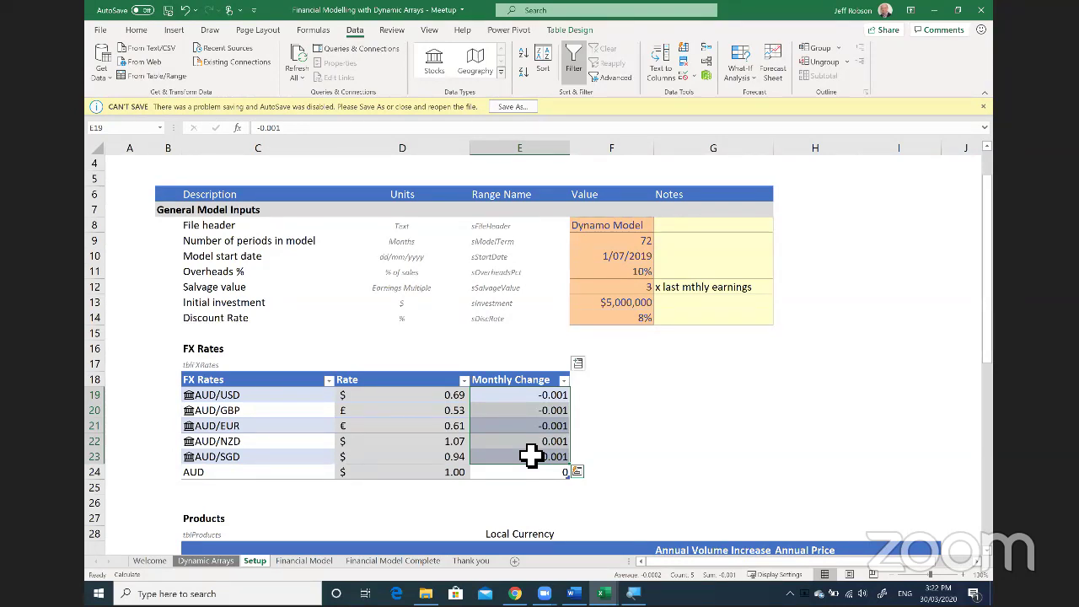
Review the Products table's volumes, prices, currencies and margins and the Staff table's salaries and dates on the Setup sheet.
scroll(531, 456, down, 1)
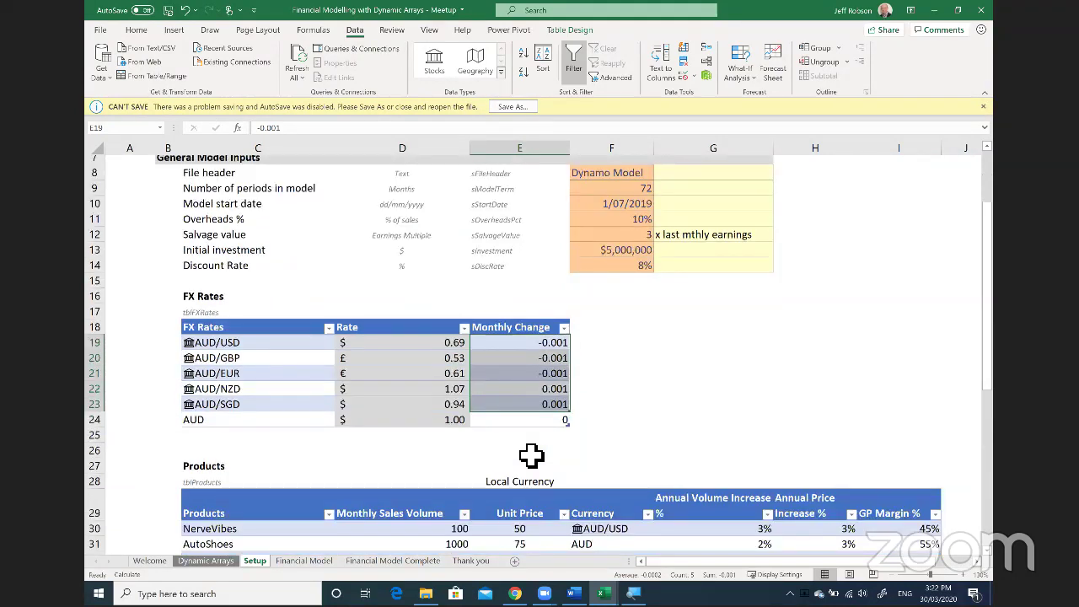
scroll(531, 456, down, 3)
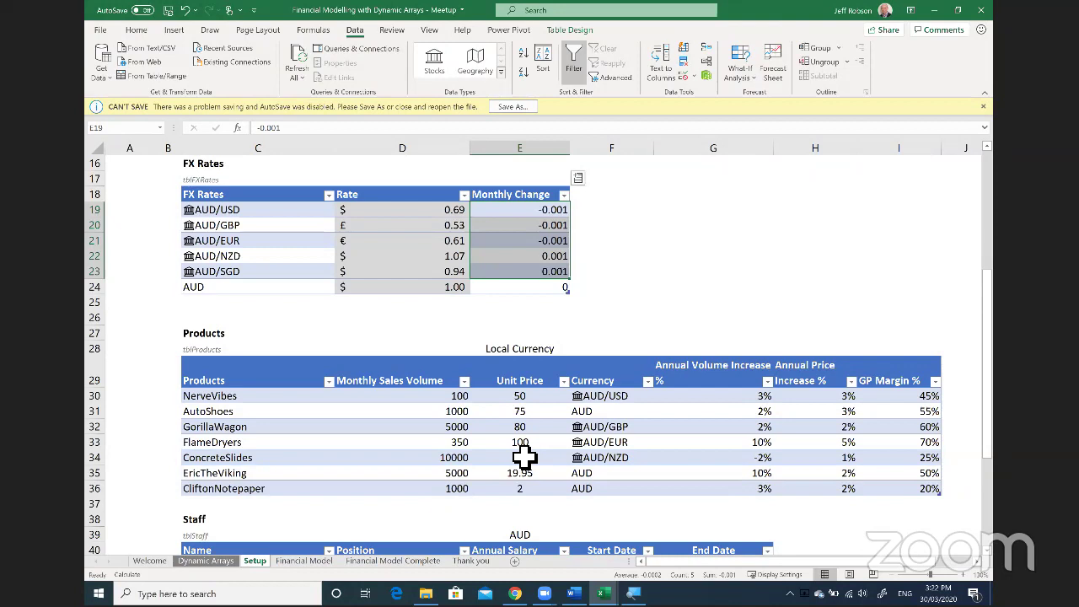
scroll(523, 456, down, 1)
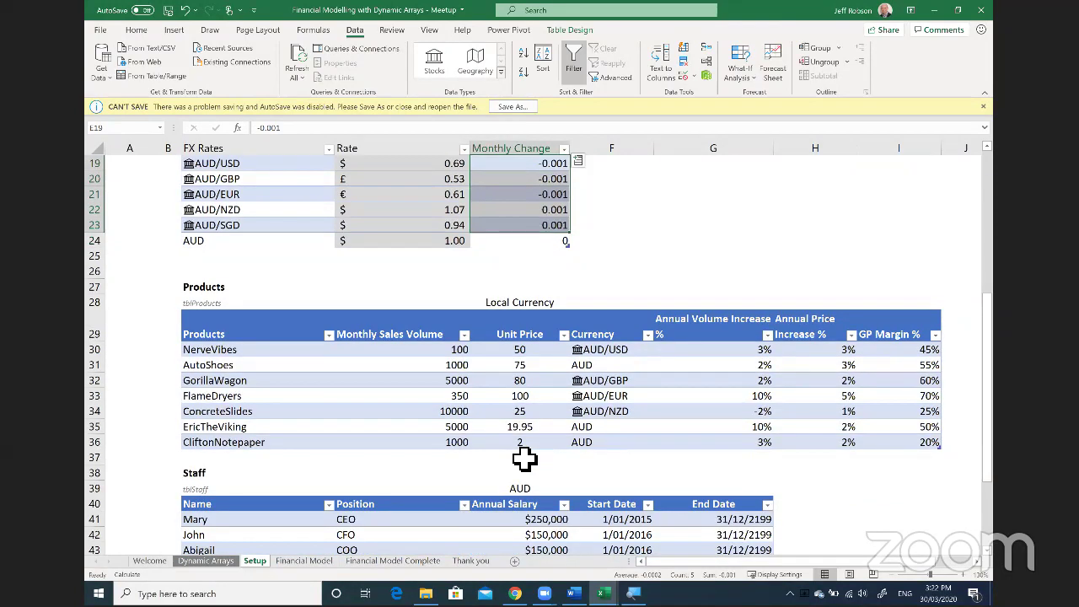
scroll(212, 308, down, 1)
drag(226, 309, 399, 394)
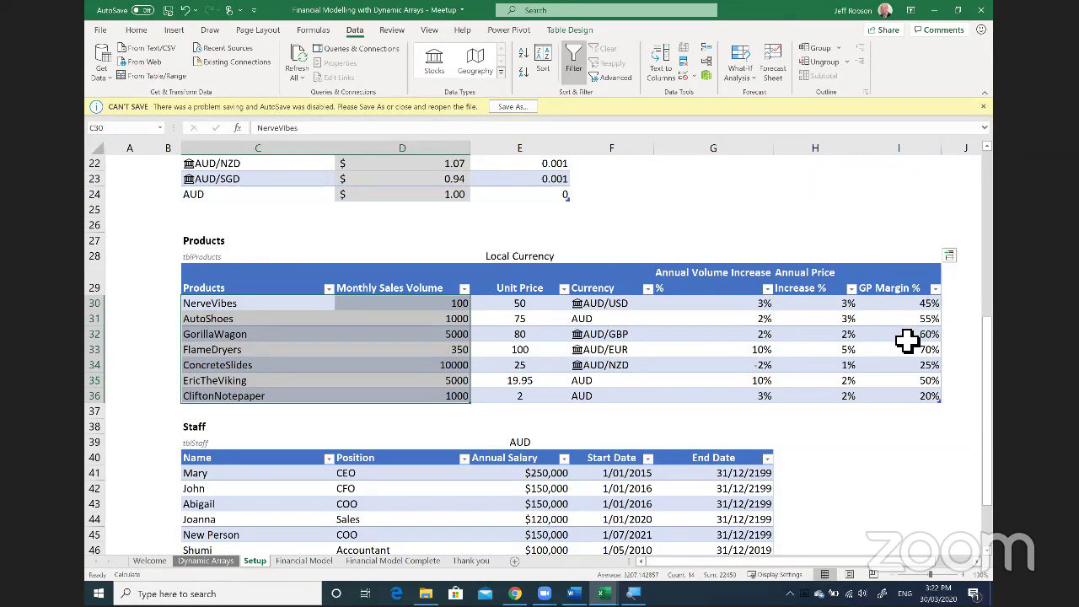
scroll(646, 389, down, 2)
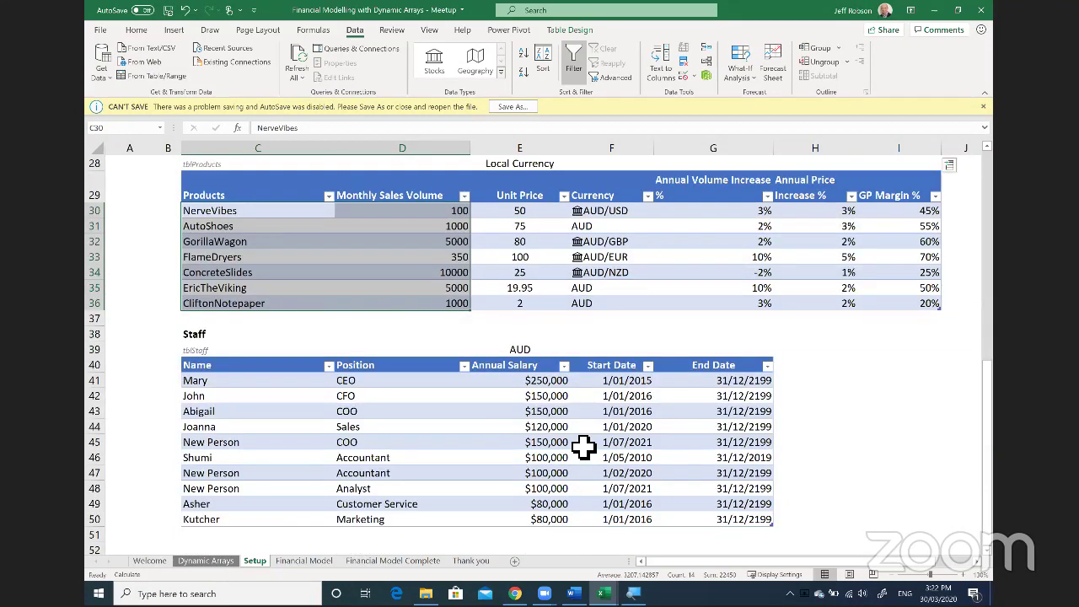
scroll(405, 375, down, 2)
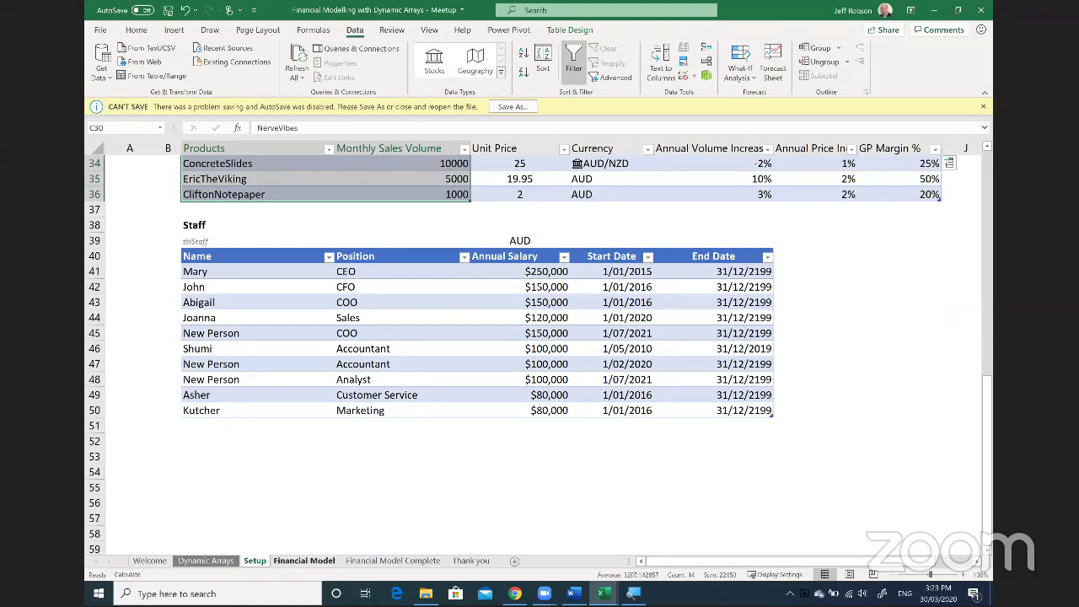
scroll(361, 510, up, 11)
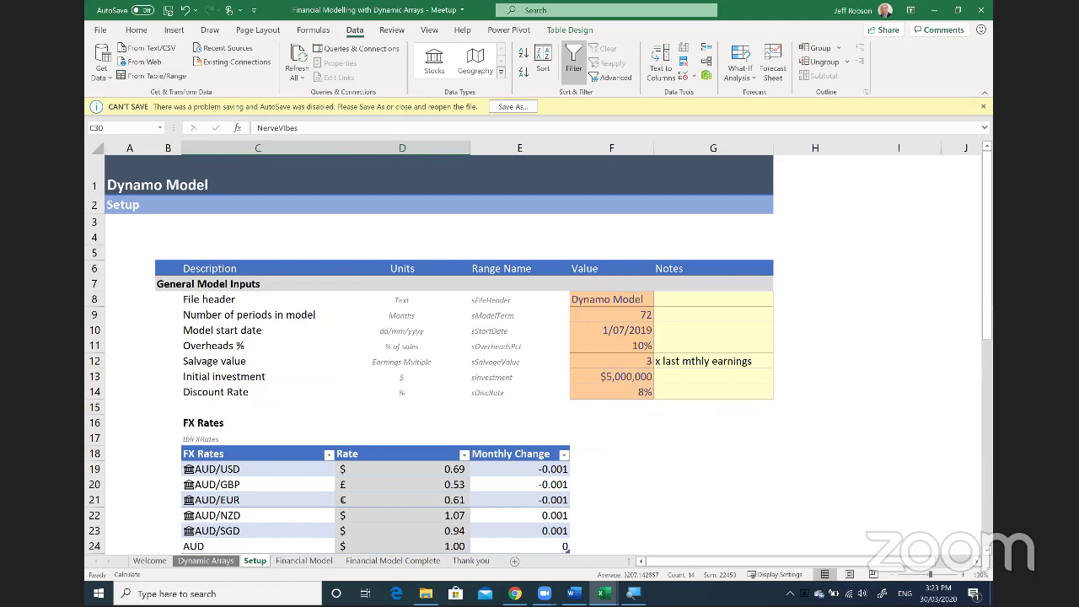
Fill the Period Number row on the Financial Model sheet by entering =SEQUENCE(1,sModelTerm,1,1) in G6.
click(299, 560)
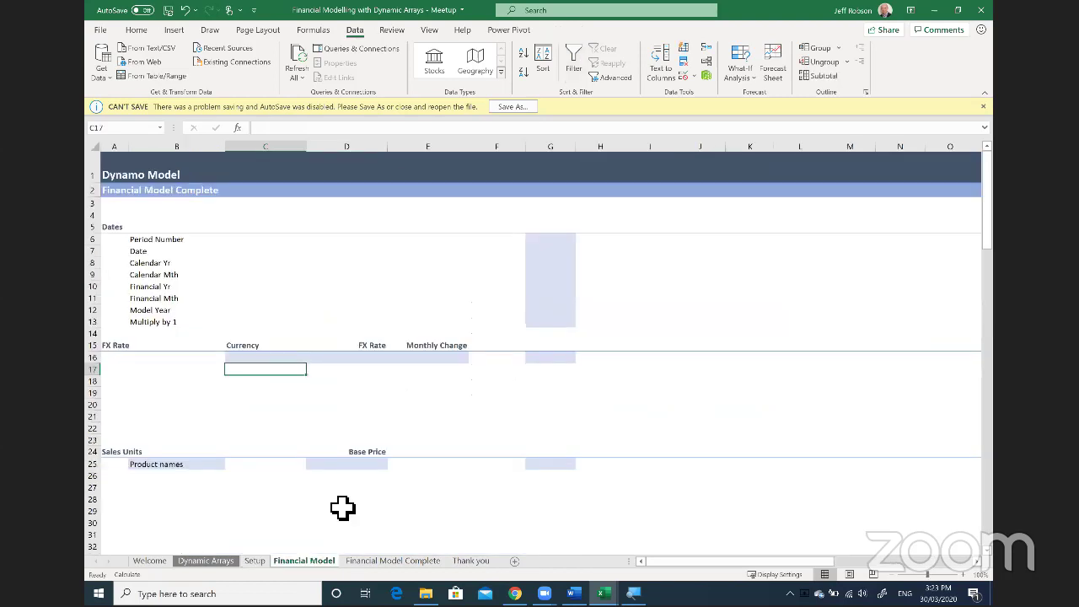
click(560, 243)
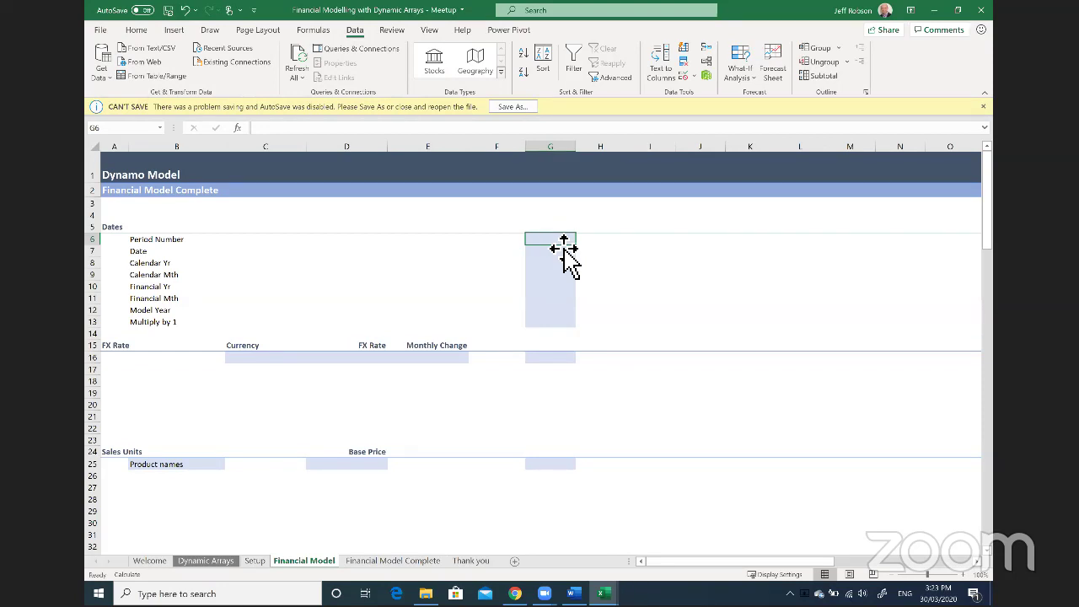
key(alt+Tab)
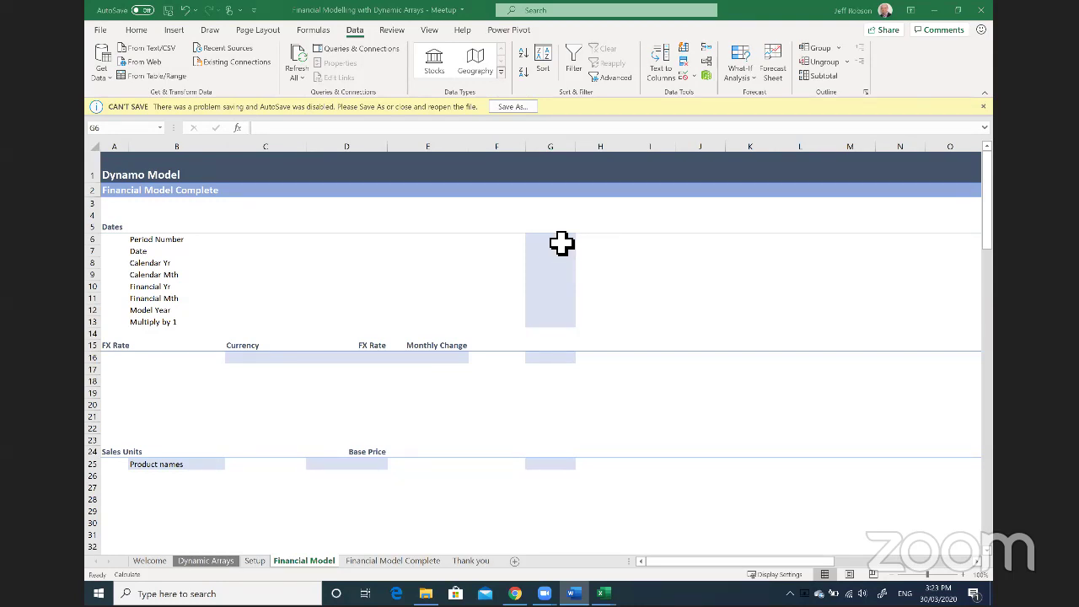
click(559, 242)
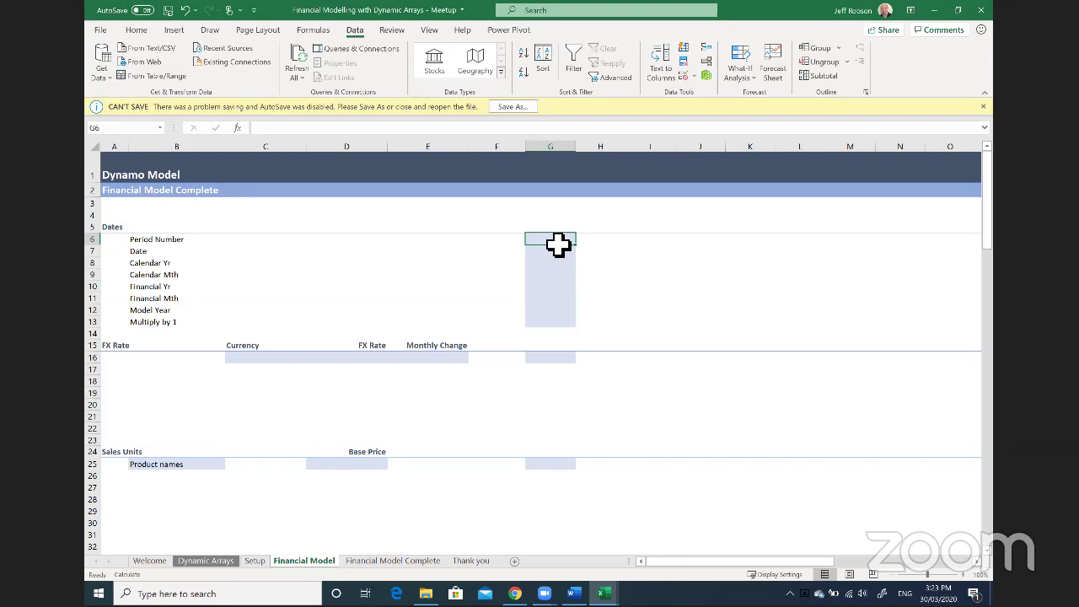
text(=)
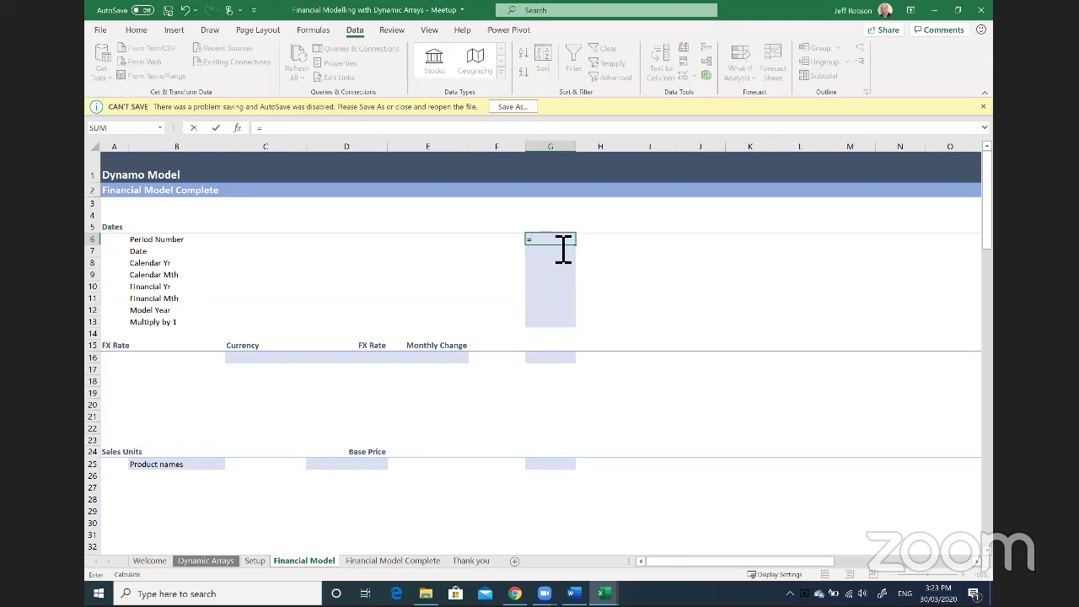
text(seq)
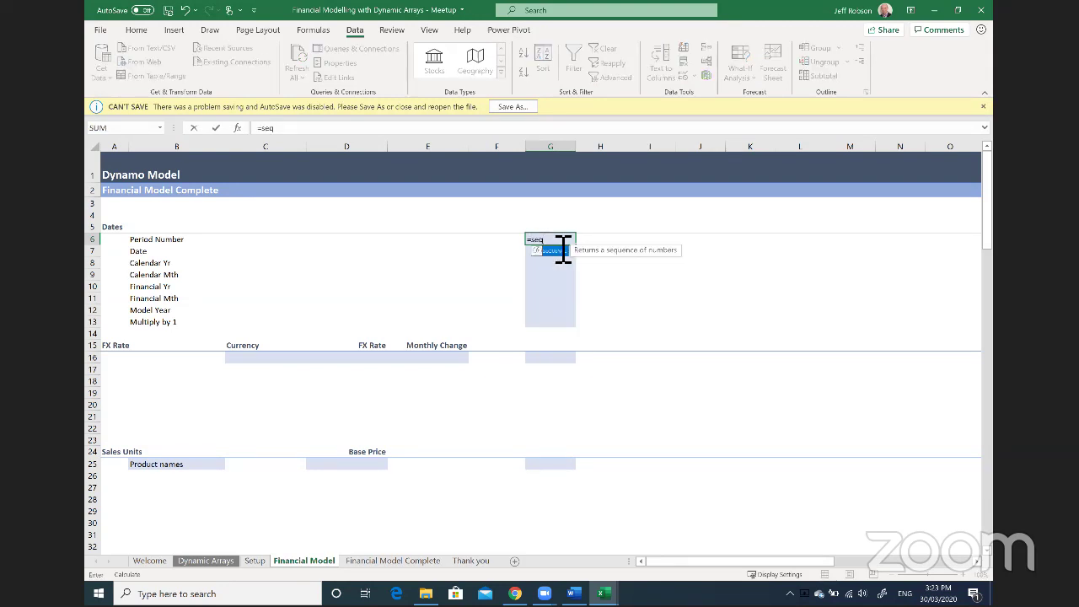
key(Tab)
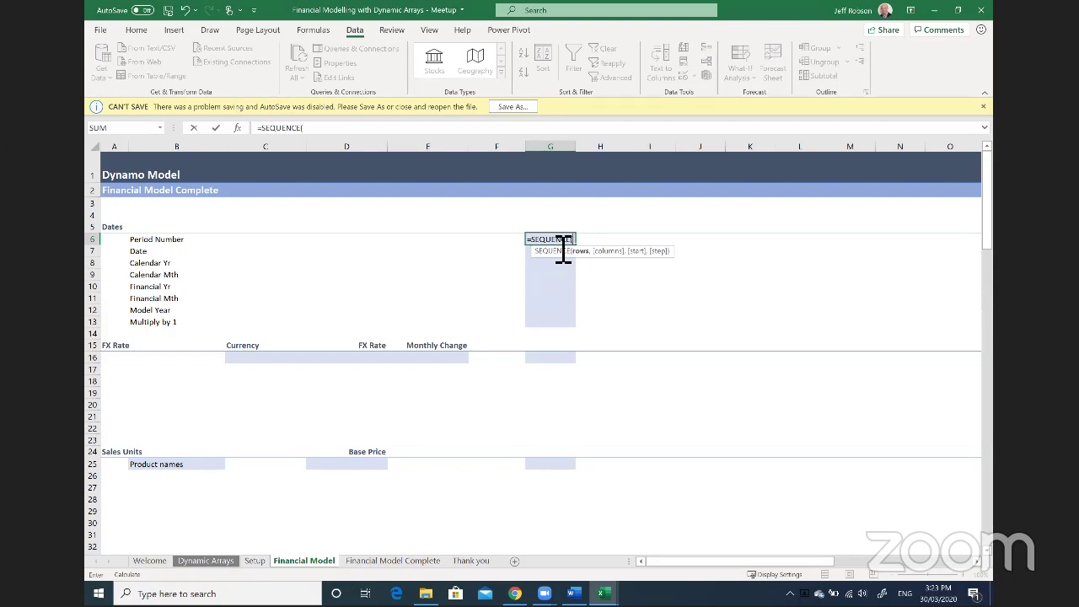
text(1,)
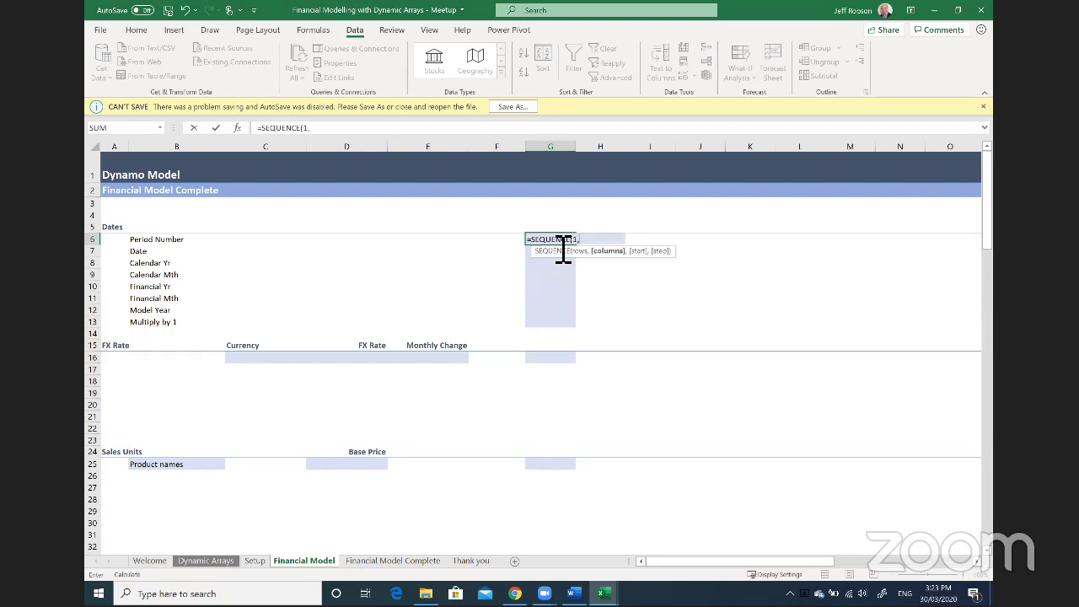
text(sm)
key(Down)
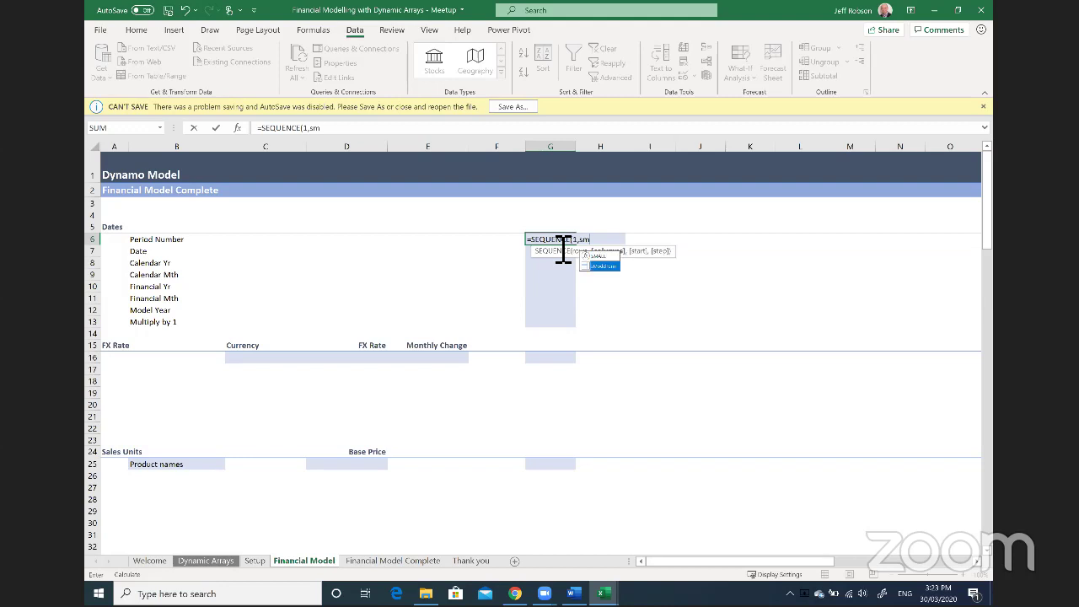
key(Tab)
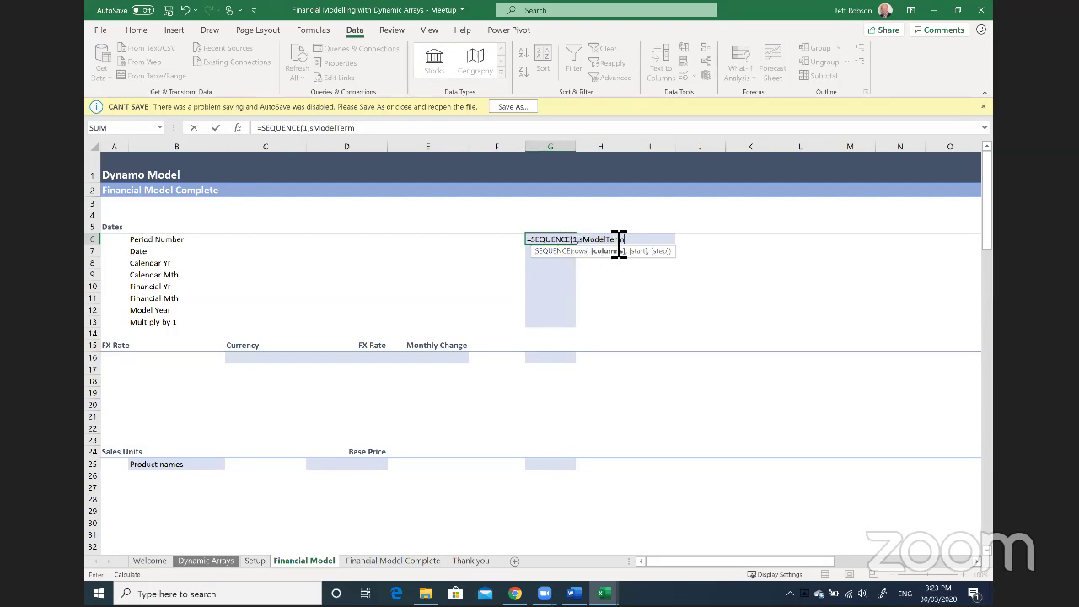
text(,1,1))
key(ctrl+Return)
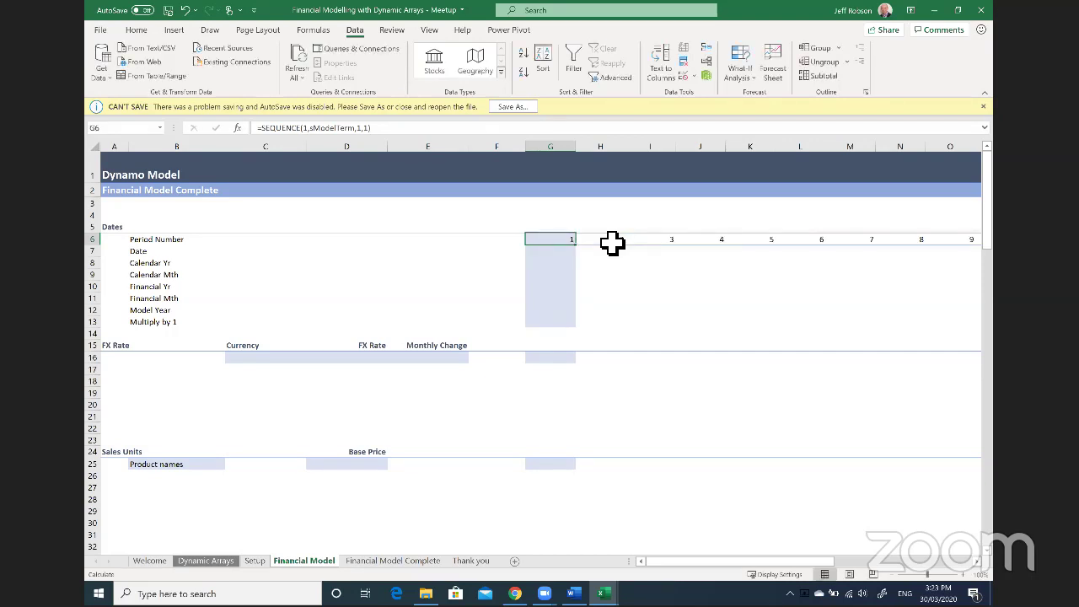
Check how far the Period Number sequence spills across row 6 and return to the start of the row.
click(612, 243)
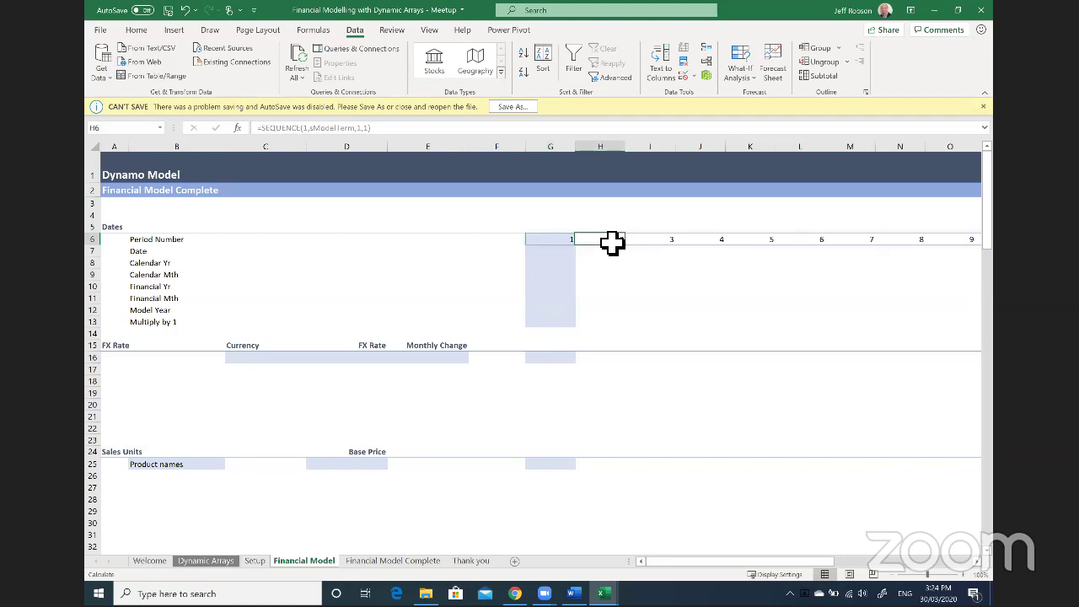
key(ctrl+Right)
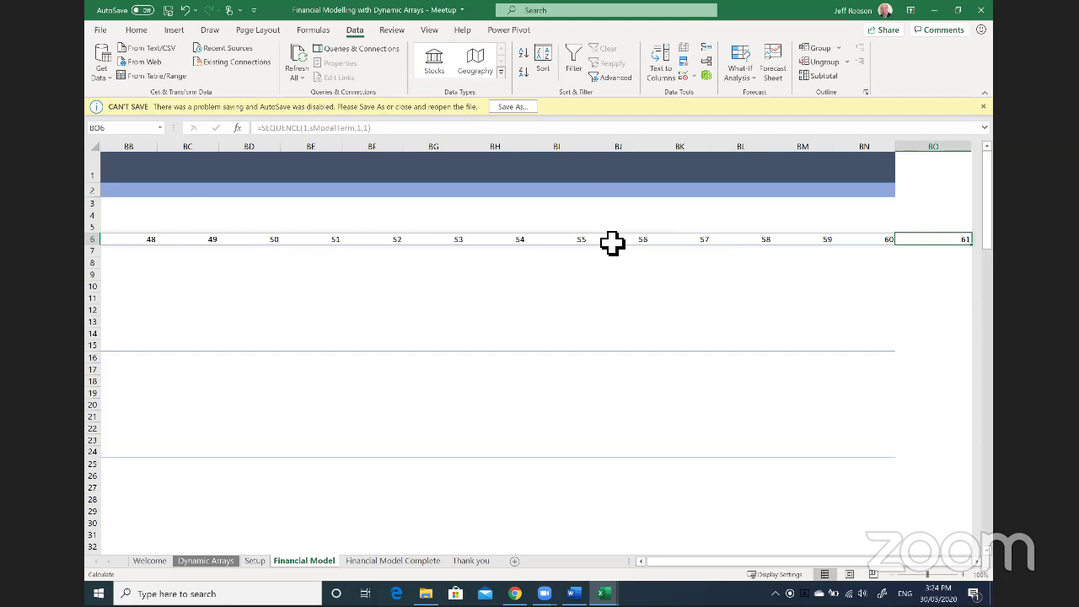
key(ctrl+Left)
key(Home)
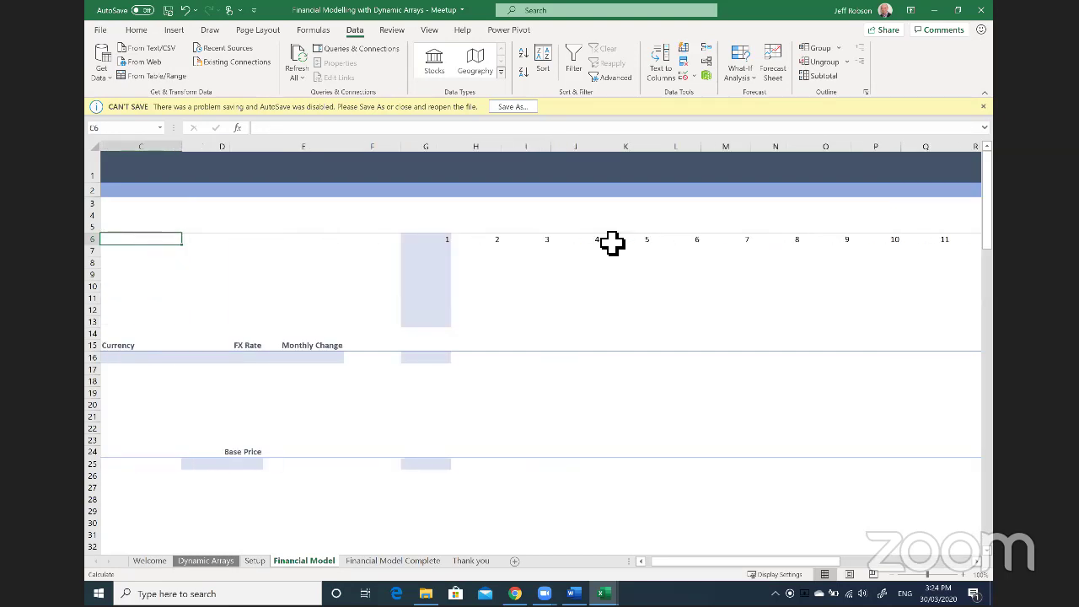
Enter =EOMONTH(sStartDate,G6) in G7 as the first value of the Date row.
click(556, 255)
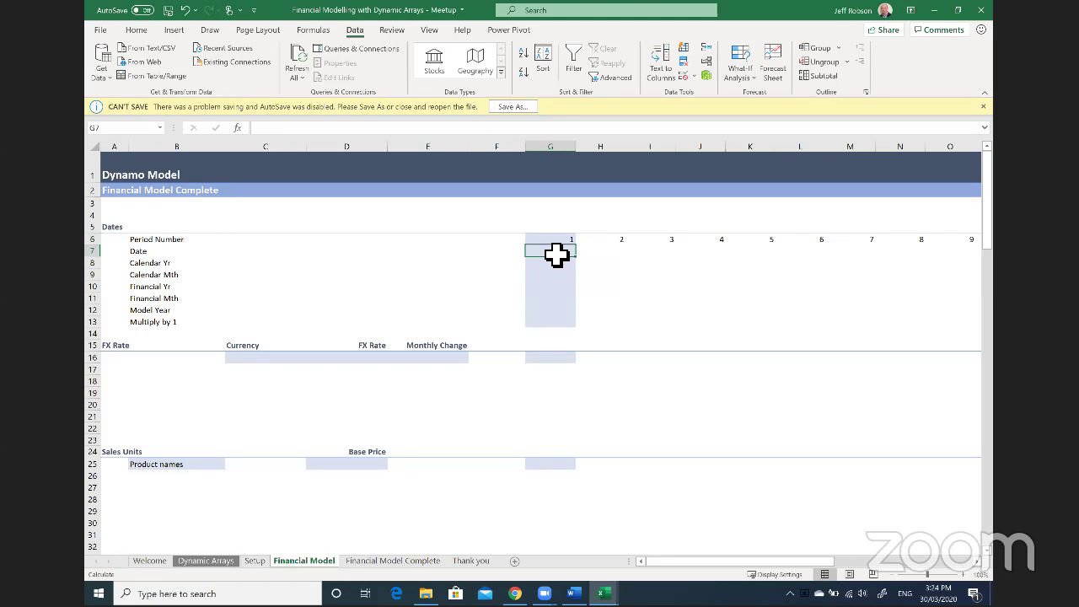
text(=)
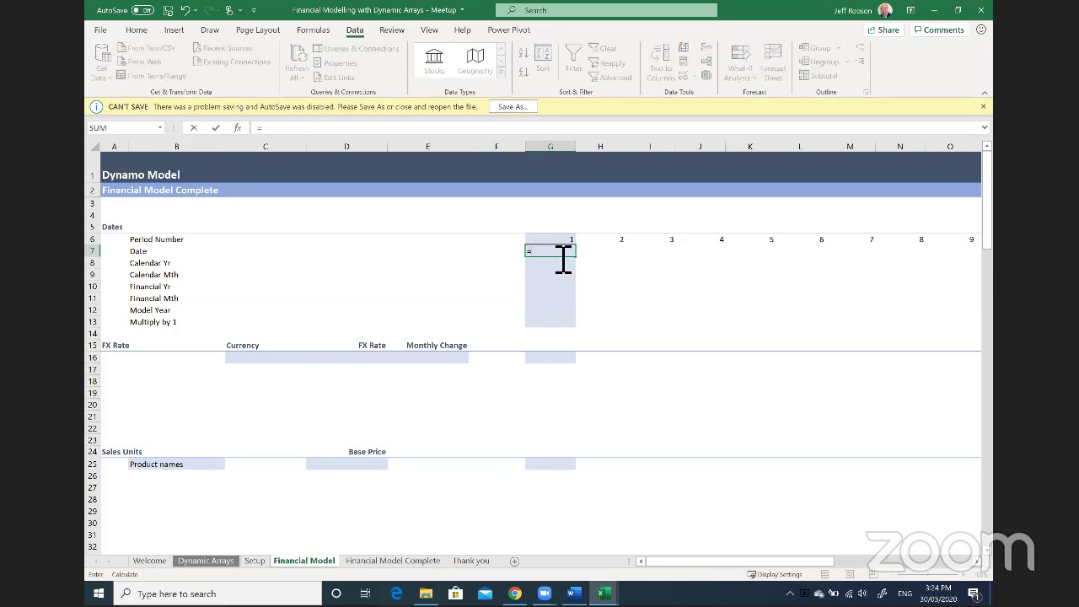
text(eomonth()
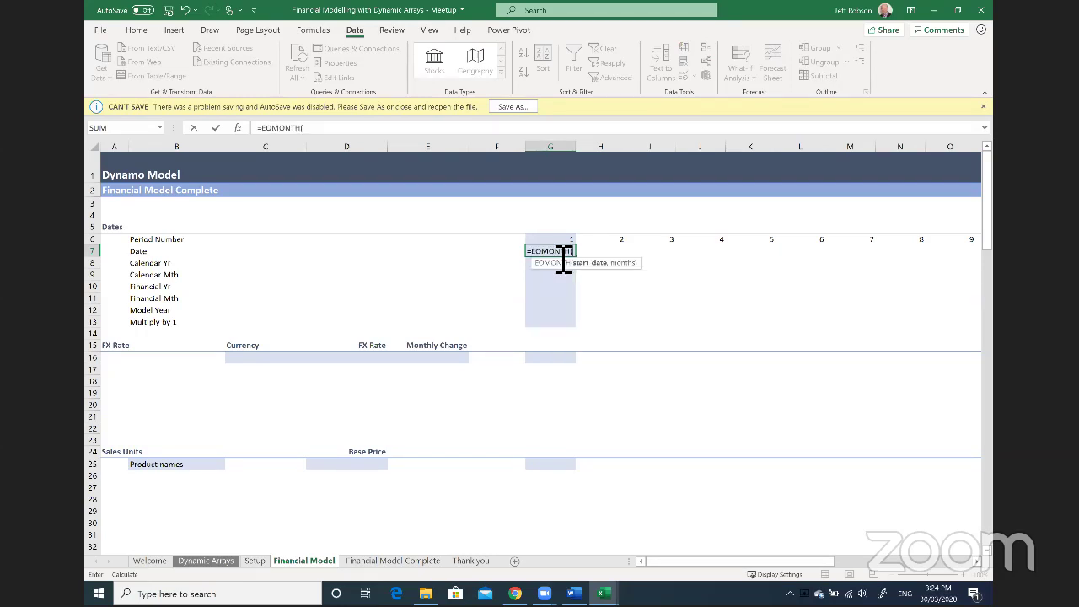
text(sStartDate)
key(Tab)
text(,)
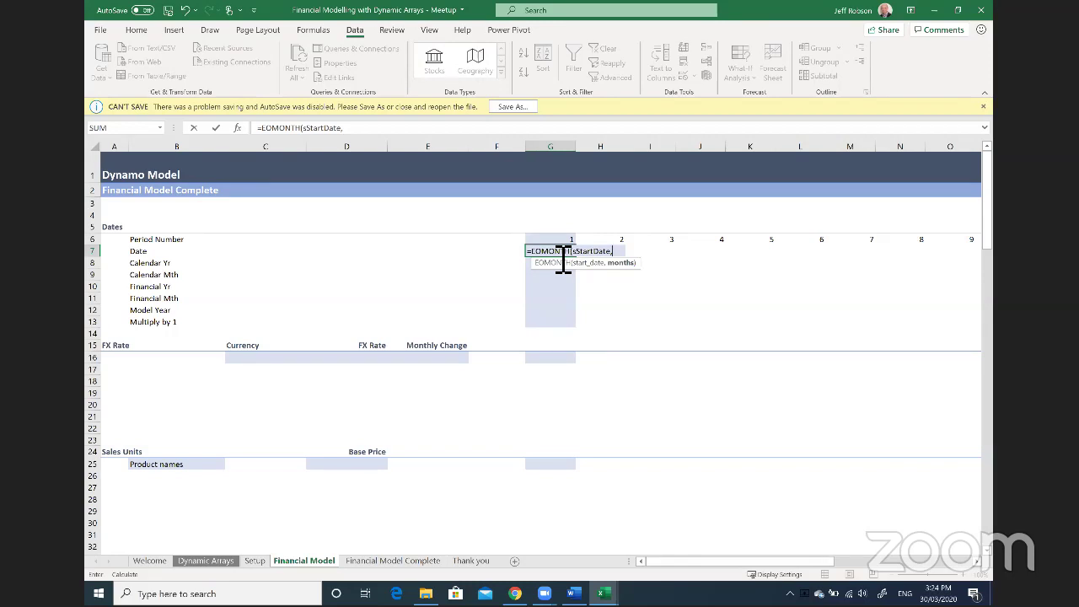
key(Up)
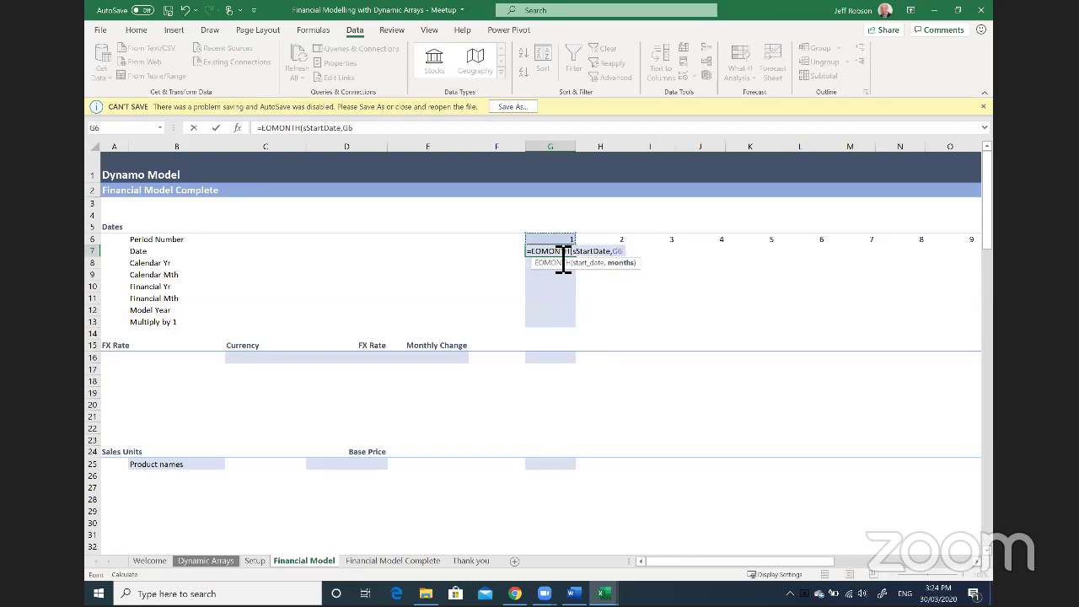
text())
key(ctrl+Return)
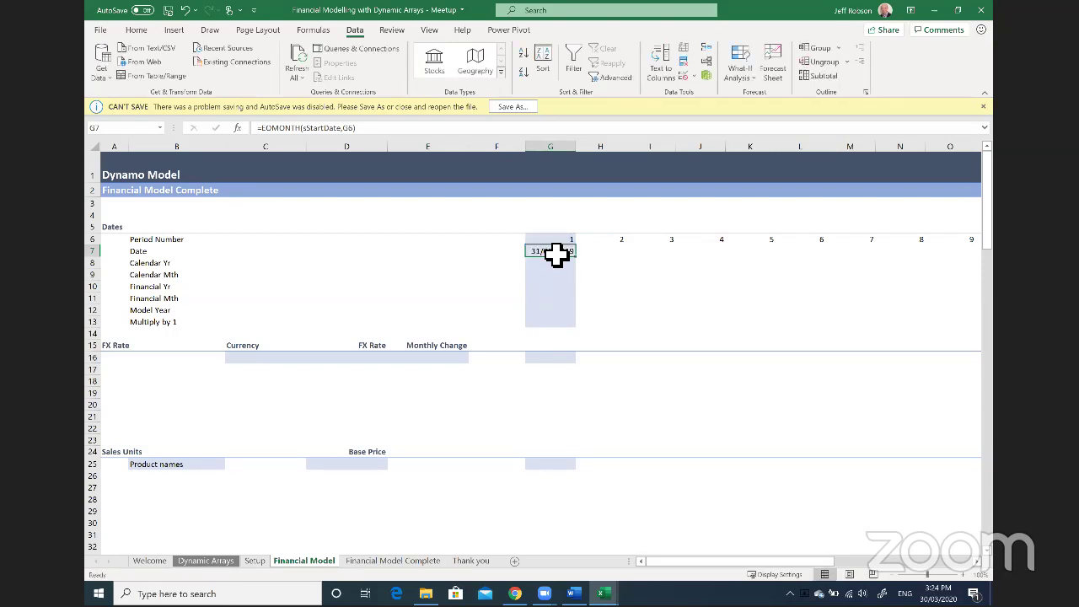
Extend the Date formula in G7 to the whole spilled period row by referencing G6# instead of G6.
key(F2)
key(Left)
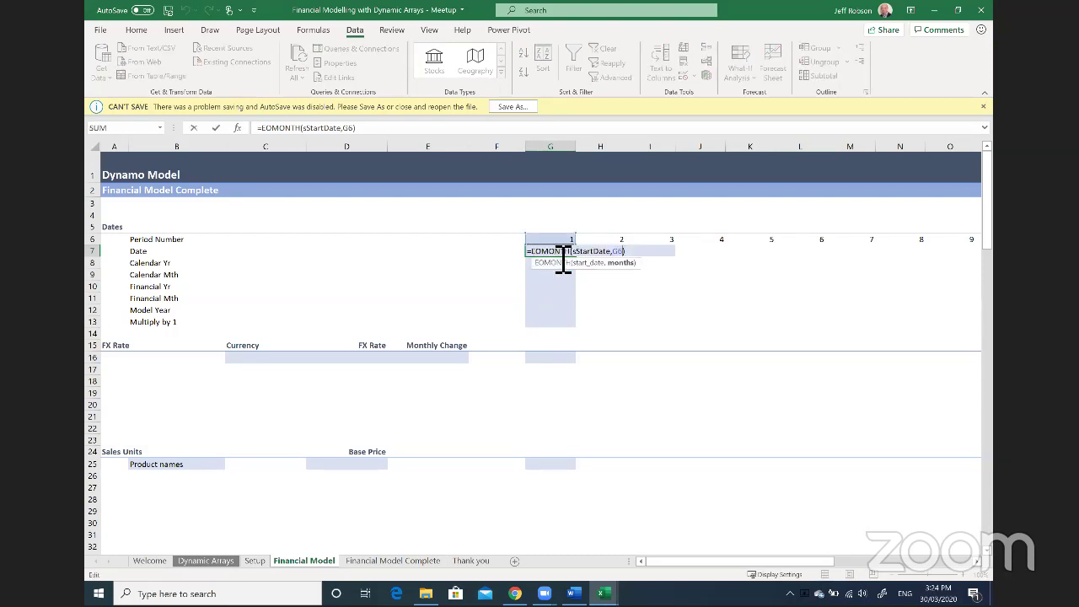
text(#)
key(ctrl+Return)
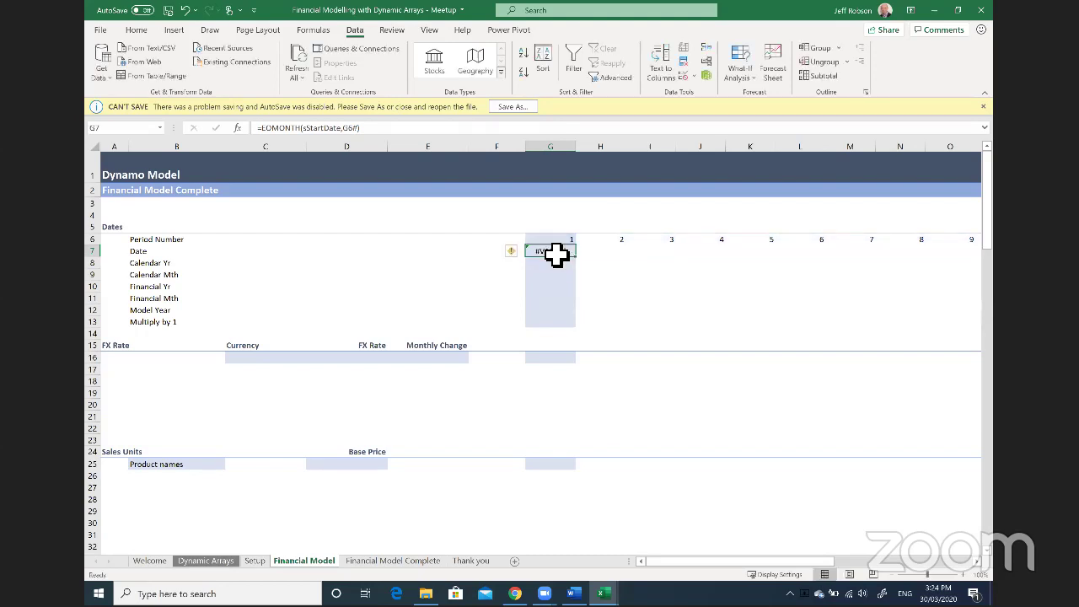
Convert the spilled months argument to an array of values by changing G7 to =EOMONTH(sStartDate,G6#+0).
key(F2)
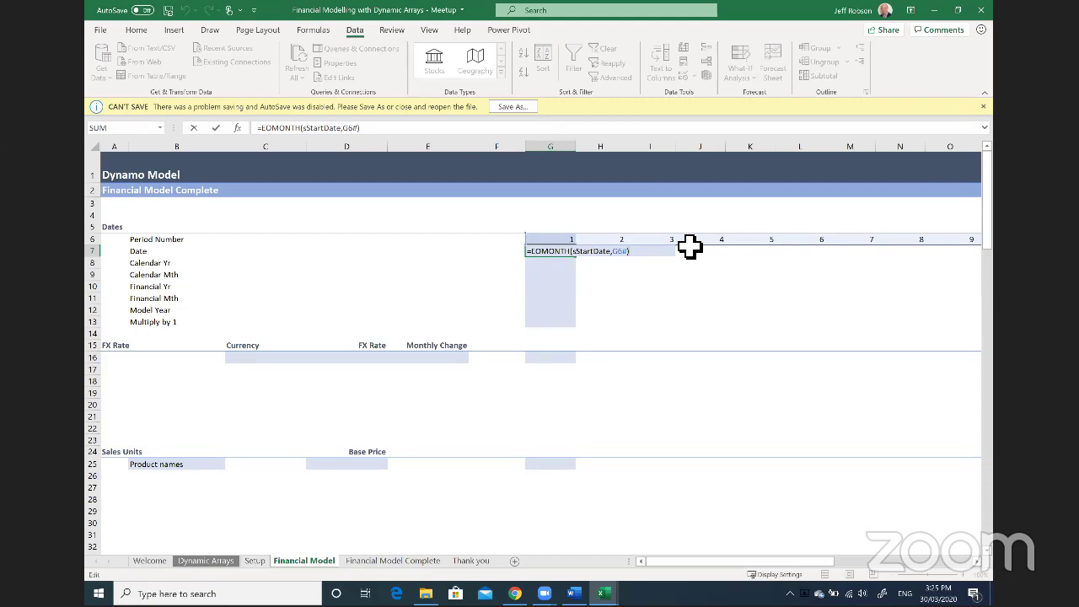
key(Left)
text(+)
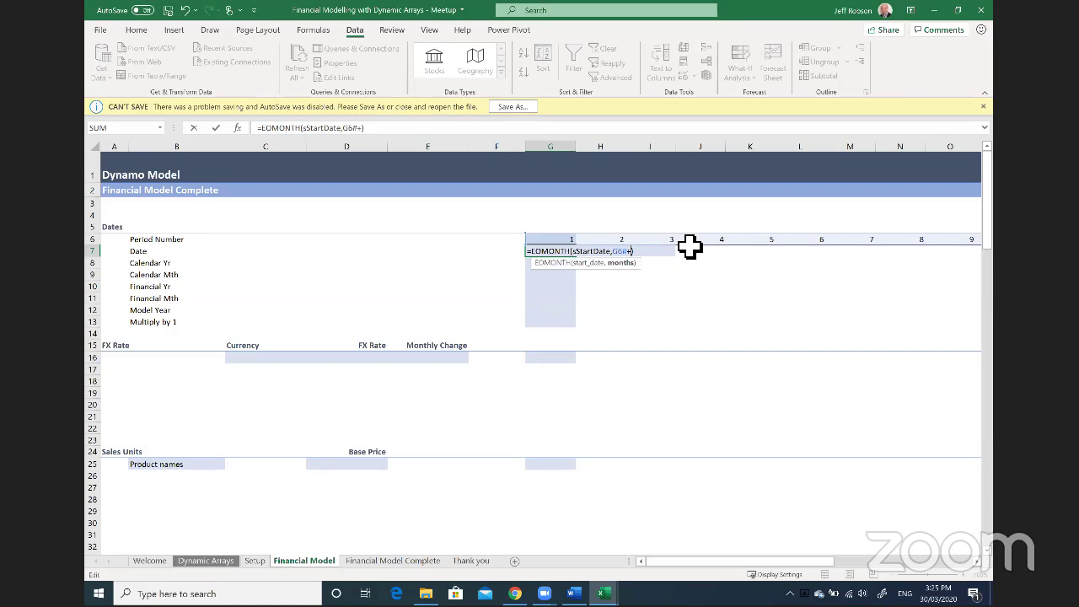
text(0)
key(ctrl+Return)
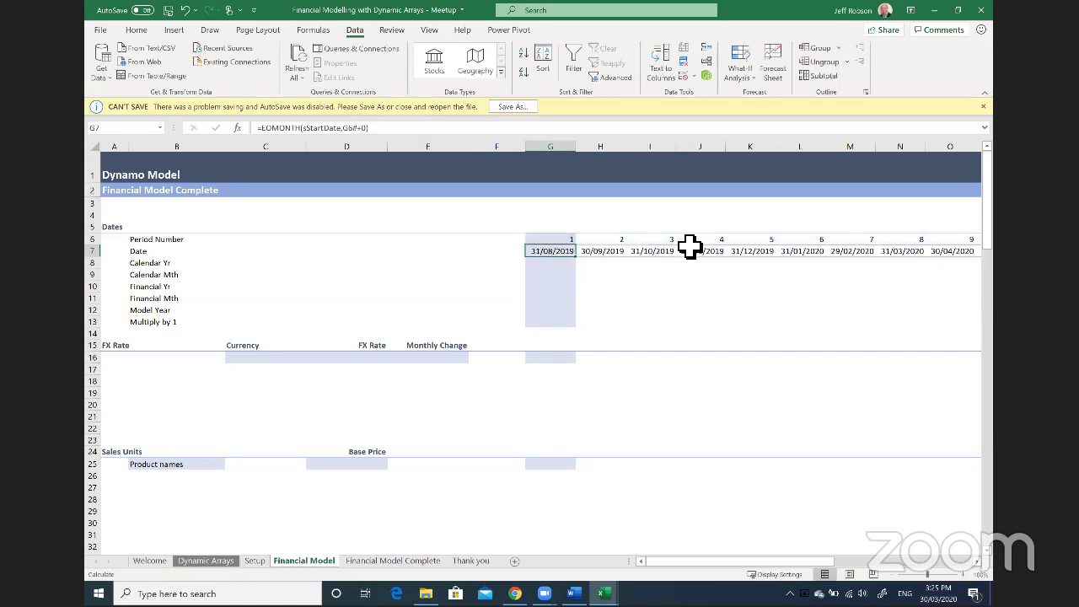
Shift the Date row back one month by changing G7 to =EOMONTH(sStartDate,G6#-1).
key(F2)
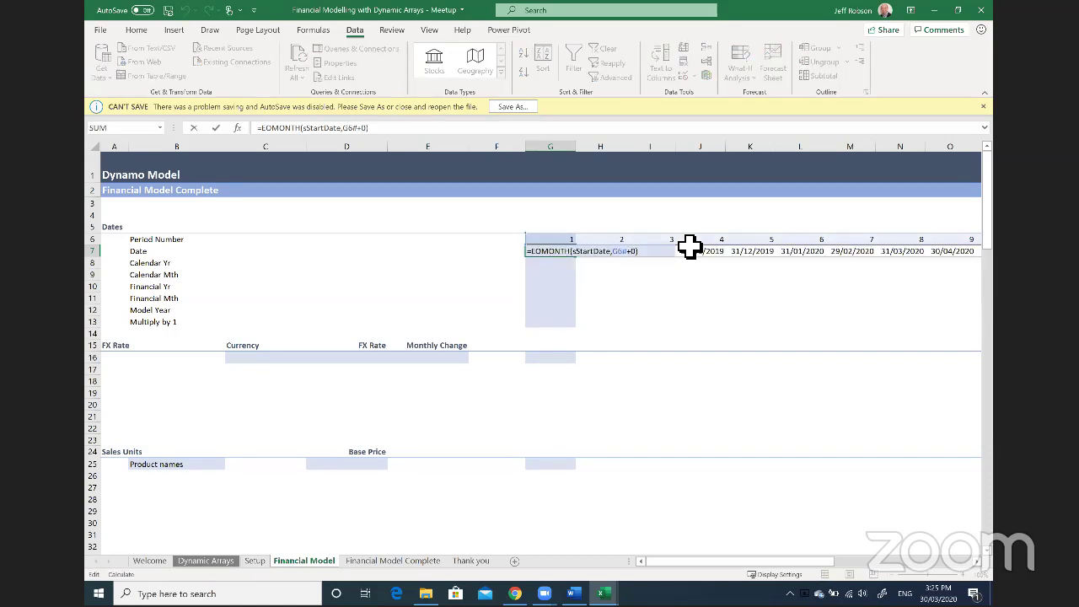
key(BackSpace)
key(BackSpace)
text(-1)
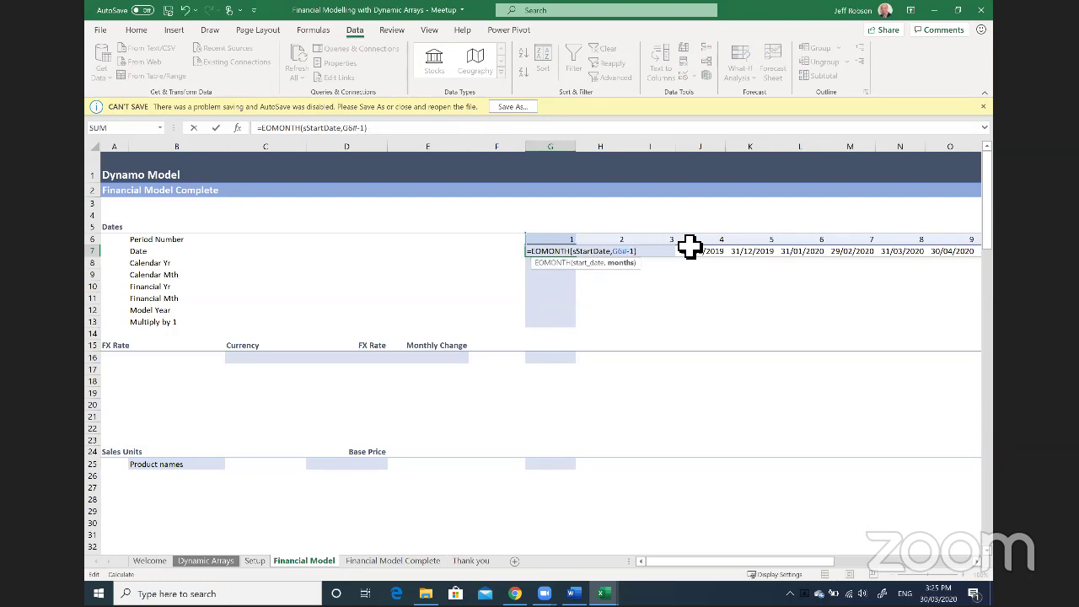
key(ctrl+Return)
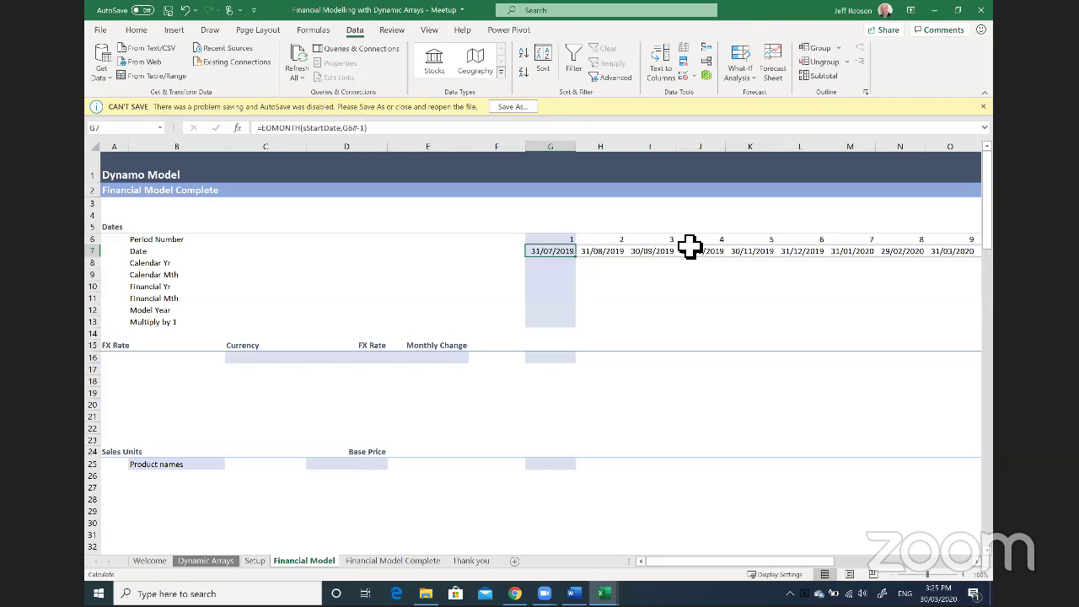
key(F2)
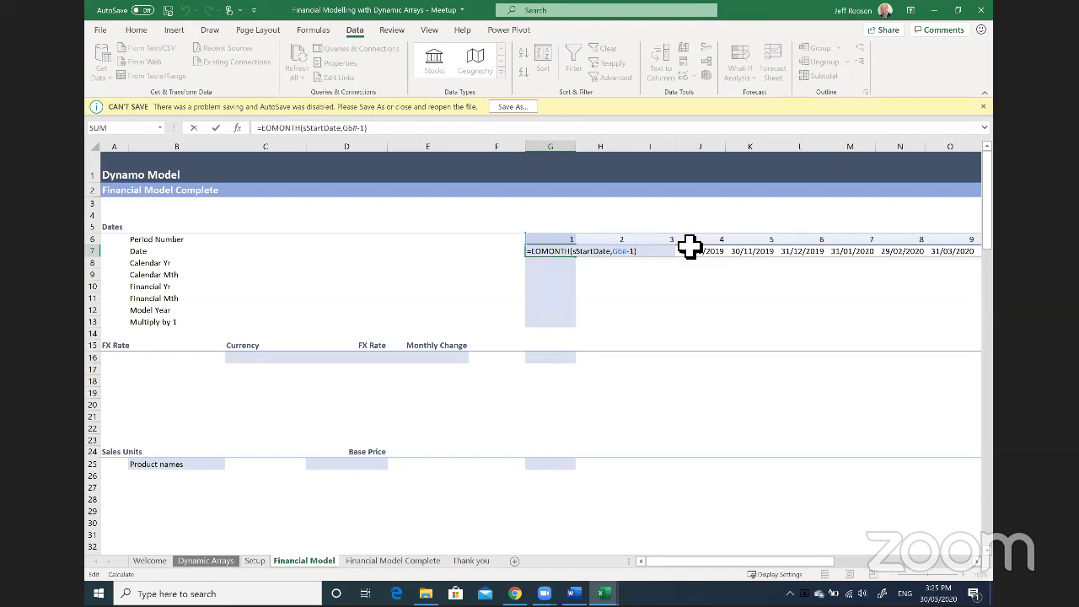
key(ctrl+Return)
Fill the Calendar Yr row by entering =YEAR(G7#) in G8.
key(Down)
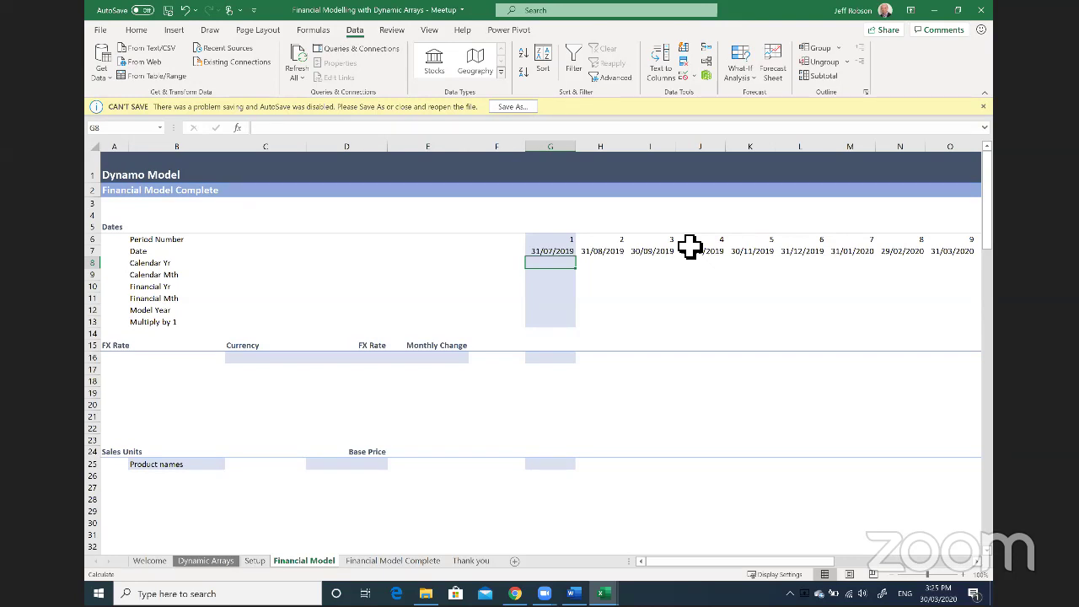
key(Up)
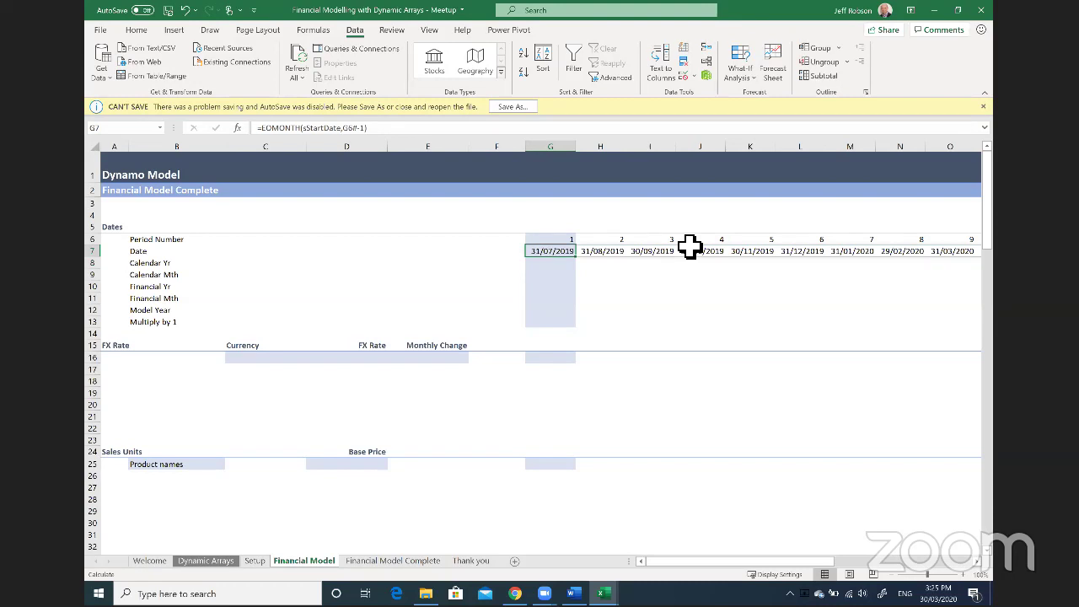
key(Down)
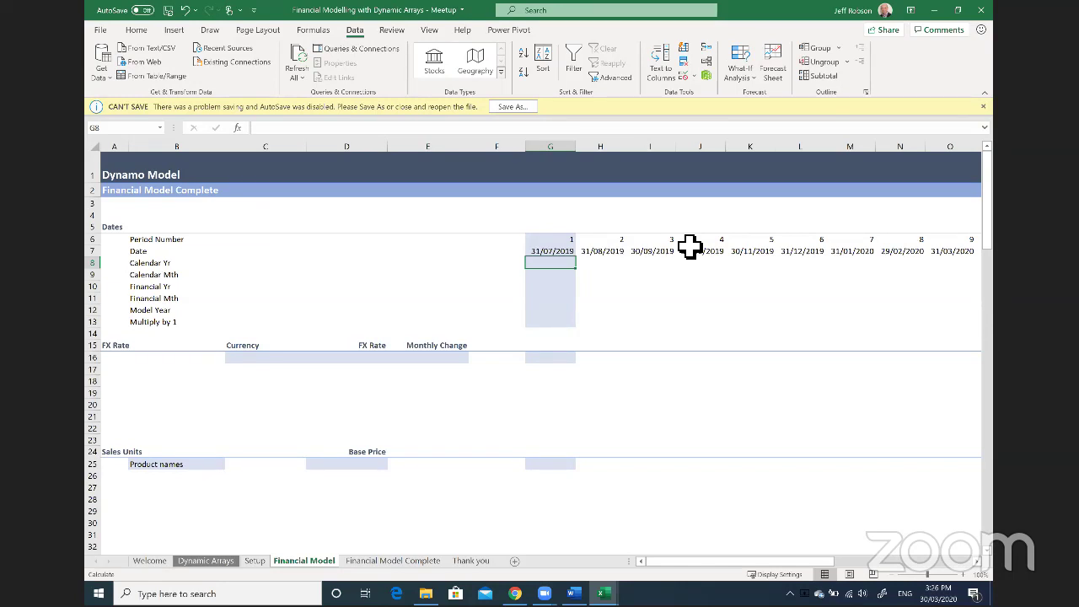
text(=year()
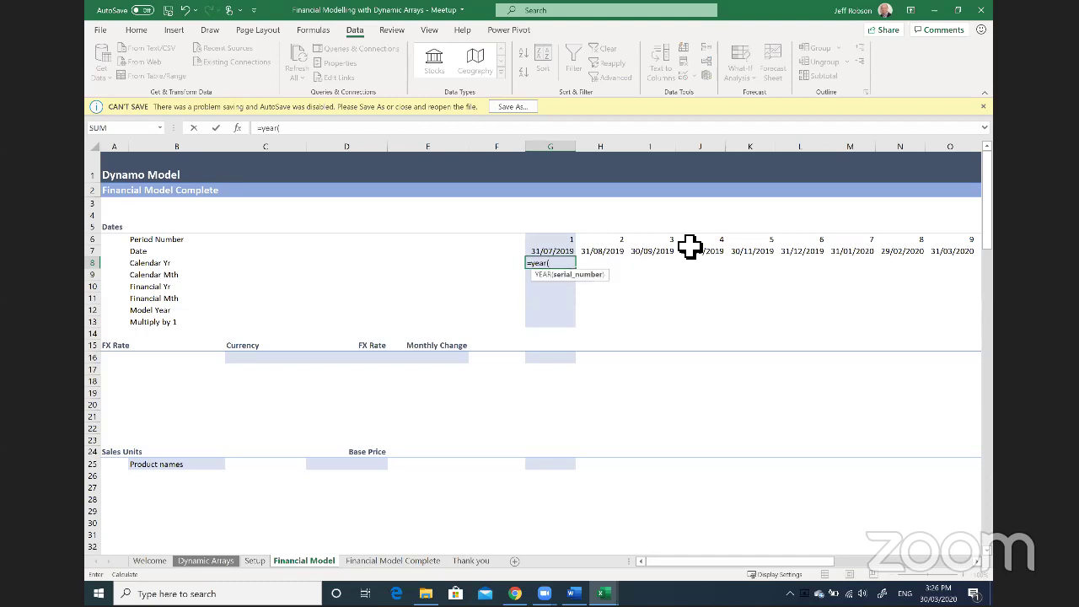
key(Up)
text(#)
key(ctrl+Return)
key(Down)
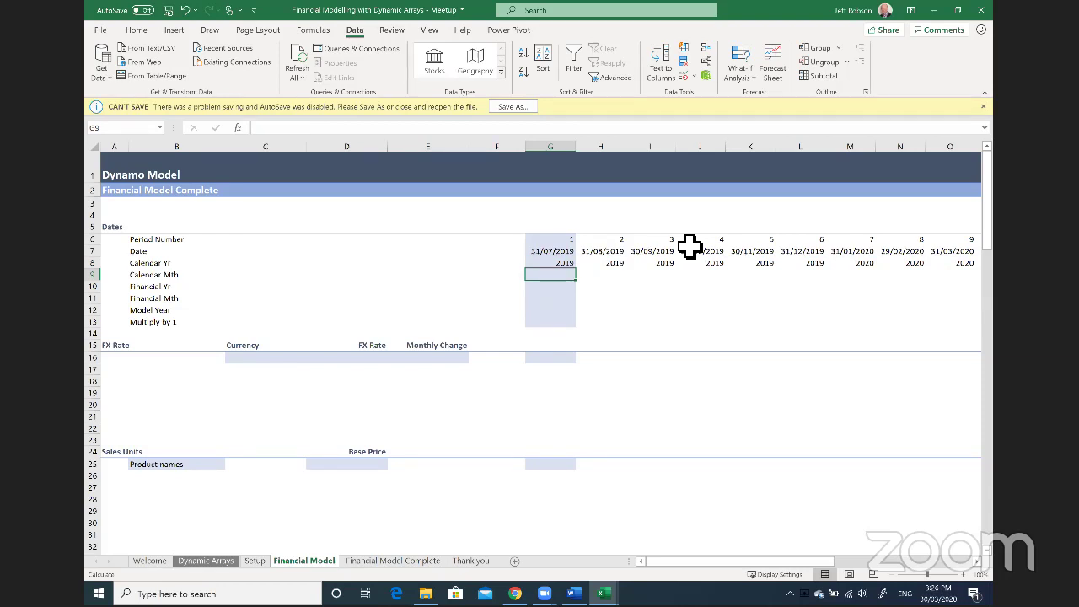
Fill the Calendar Mth row by entering =MONTH(G7#) in G9.
text(=mon)
key(Tab)
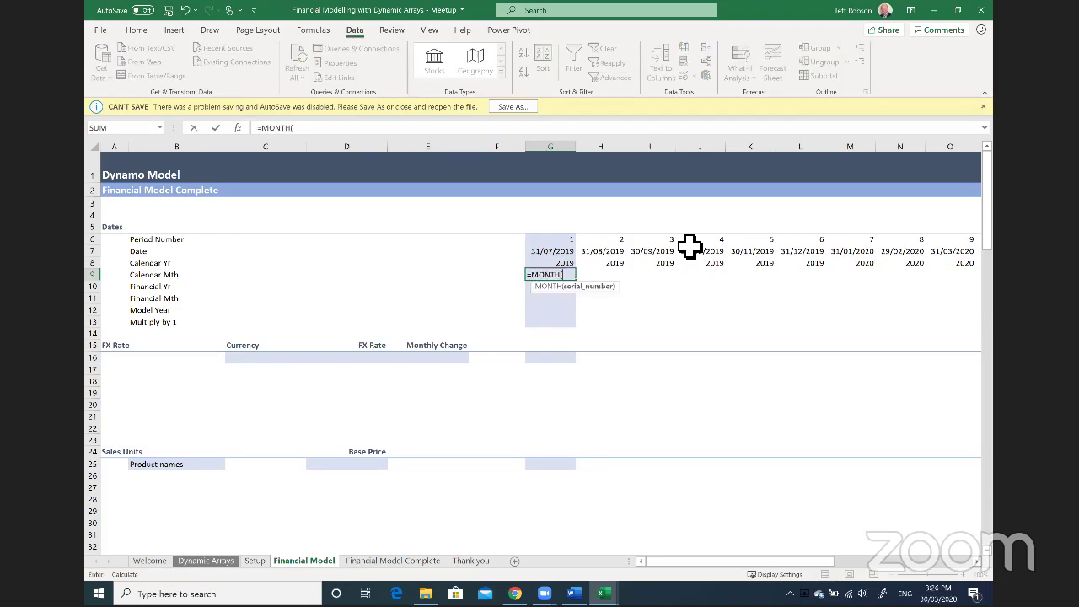
key(Up)
key(Up)
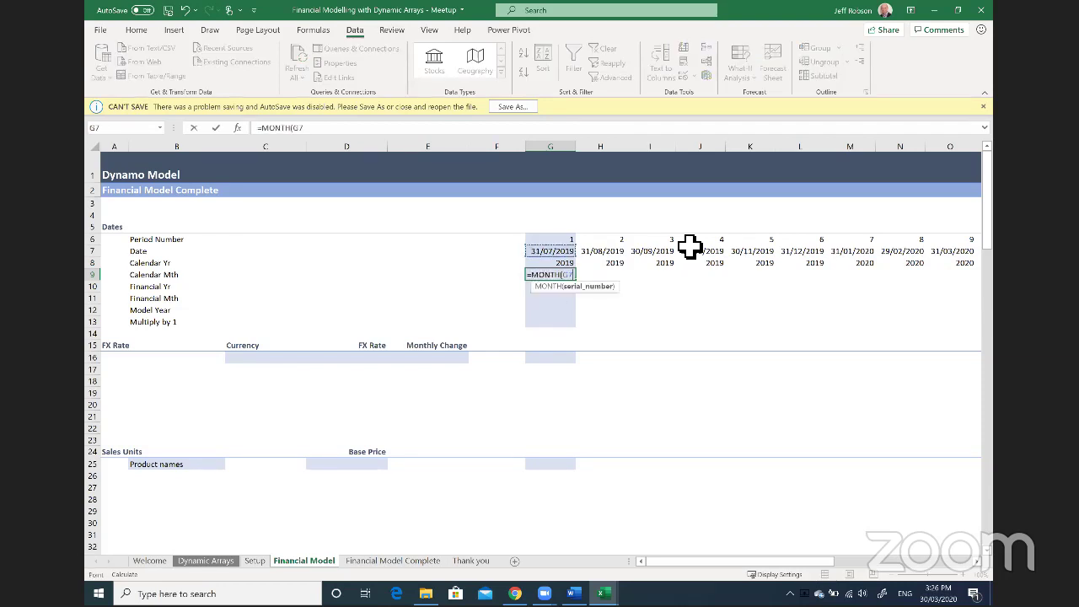
text(#)
key(Return)
key(Down)
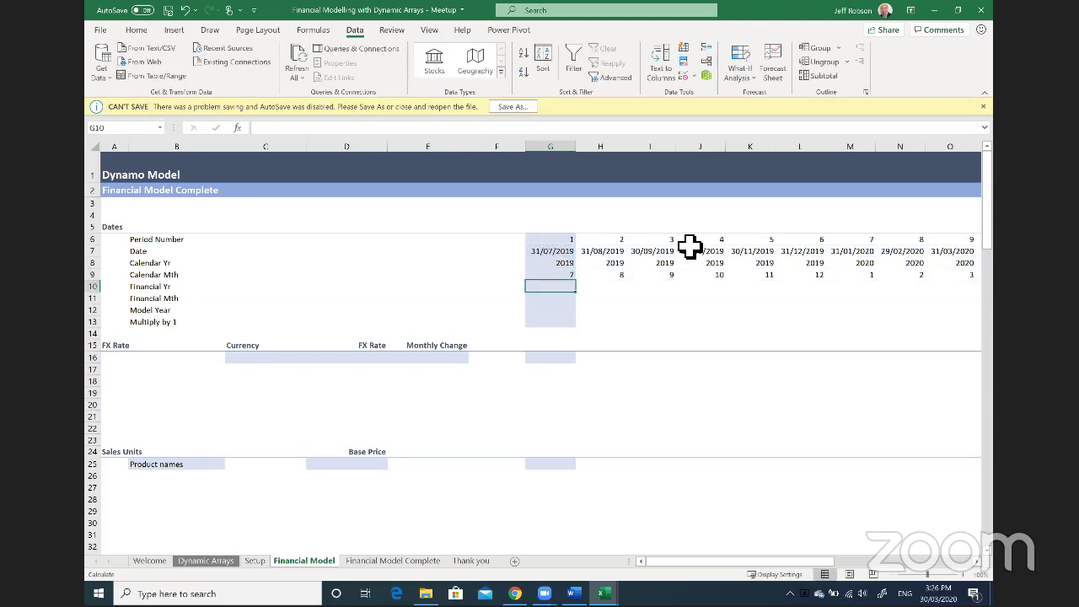
Fill the Financial Yr row by entering =IF(G9#>6,G8#+1,G8#) in G10.
text(=)
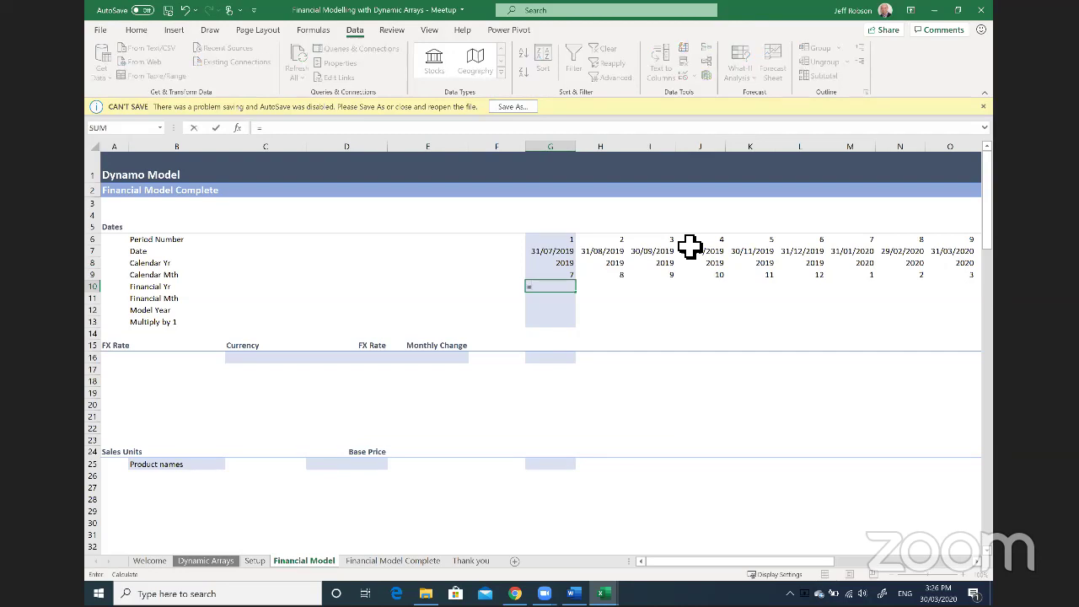
text(if()
key(Up)
key(Up)
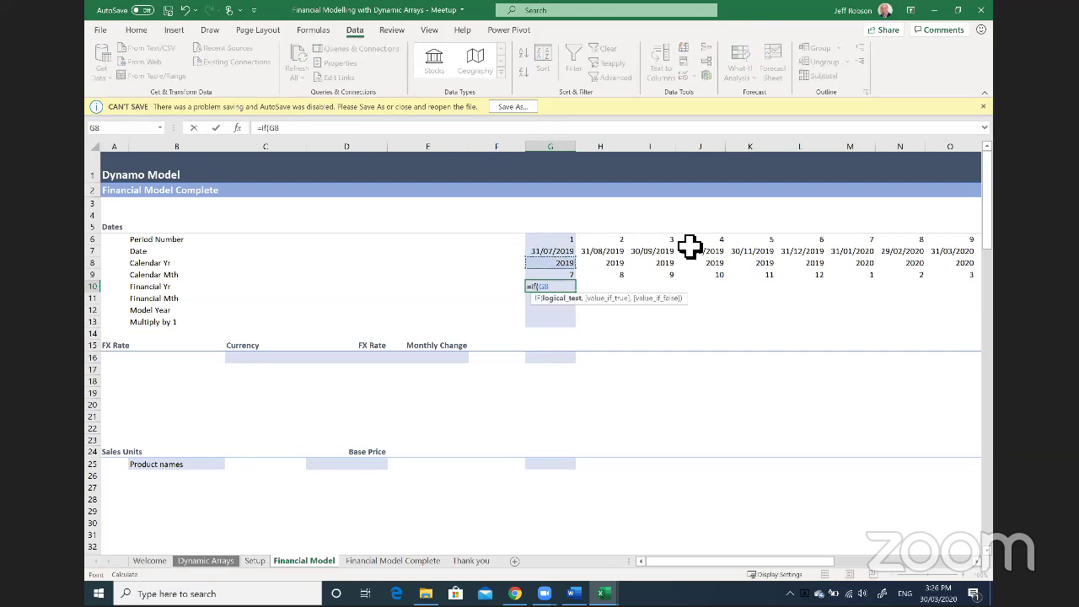
key(Down)
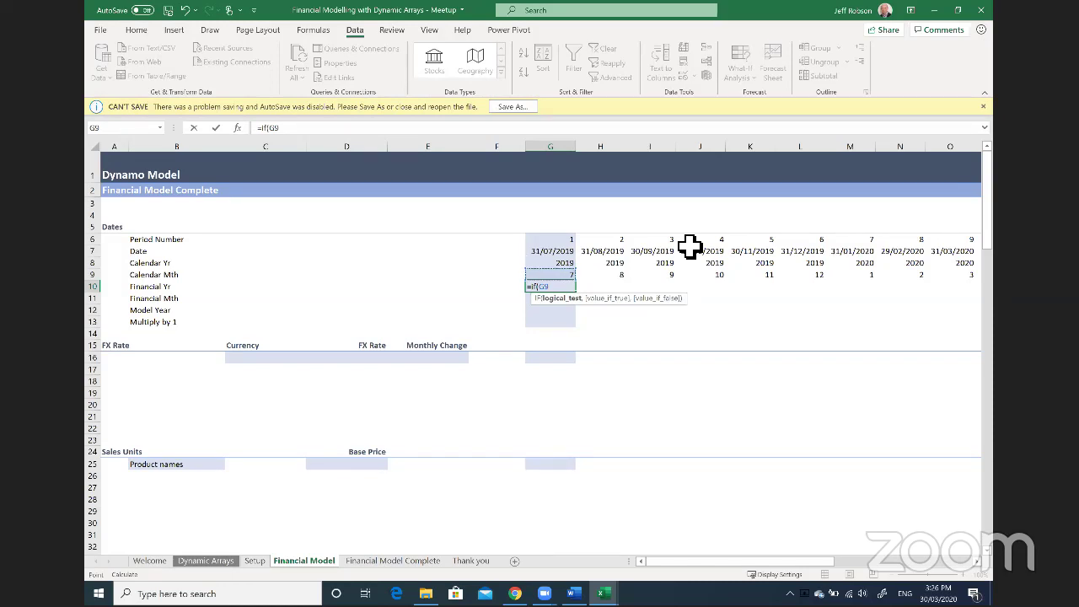
text(#>6,g8)
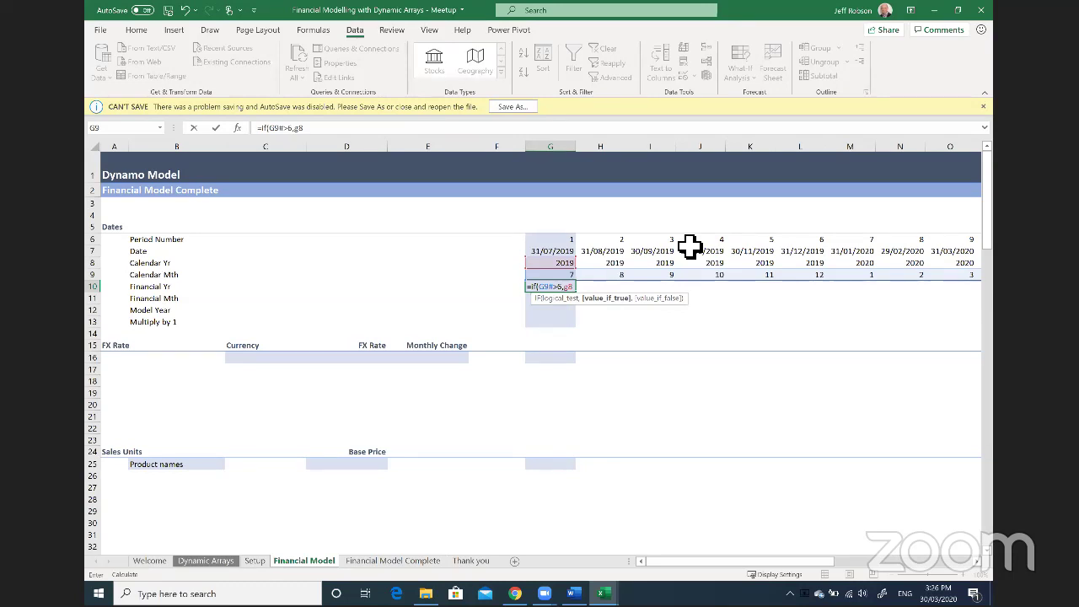
text(#)
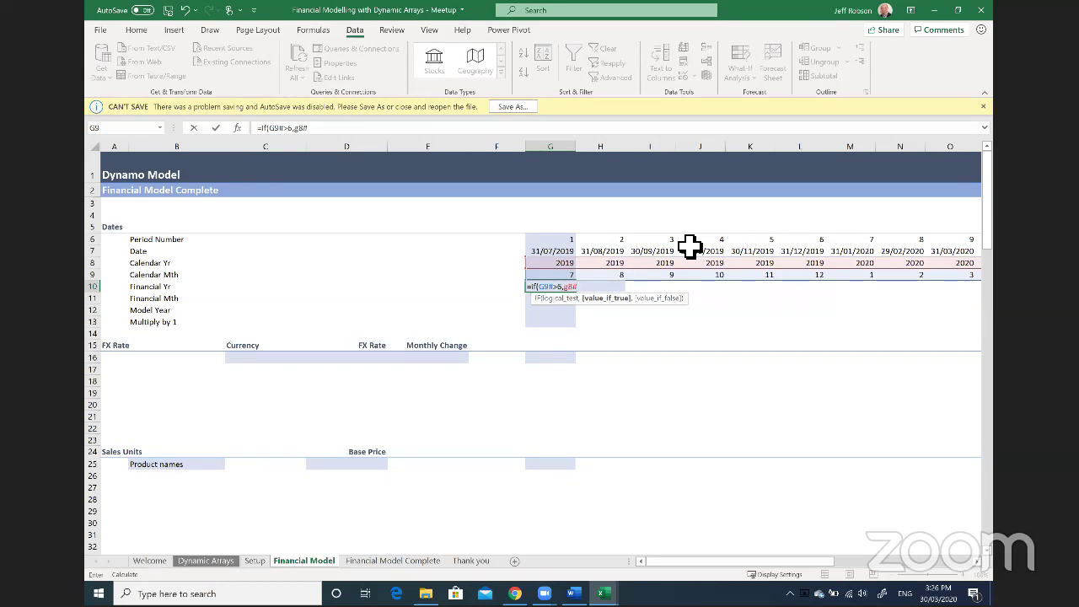
text(+1,)
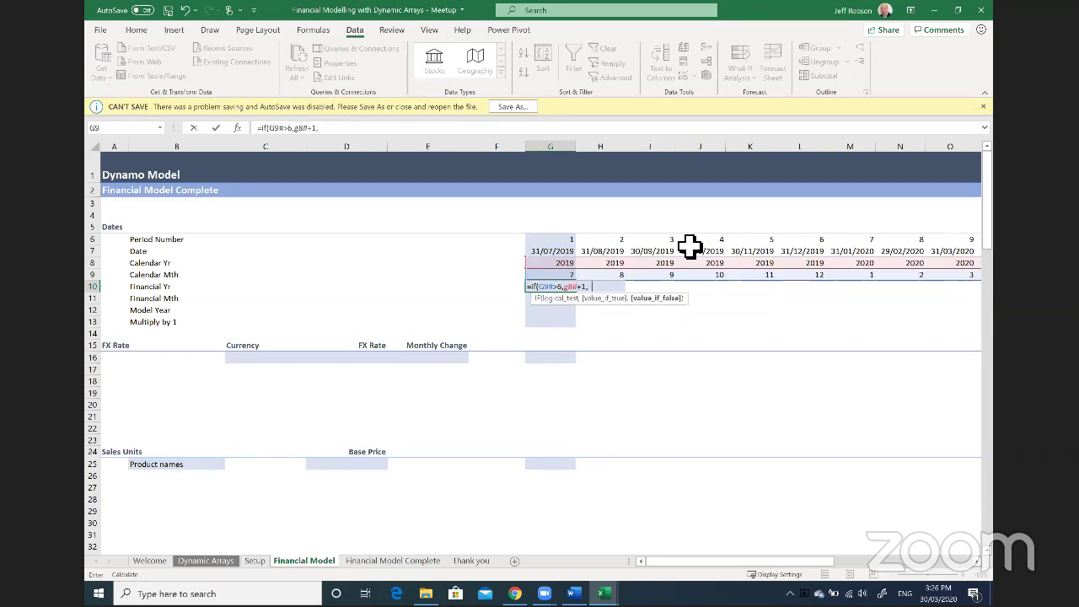
text(g8#))
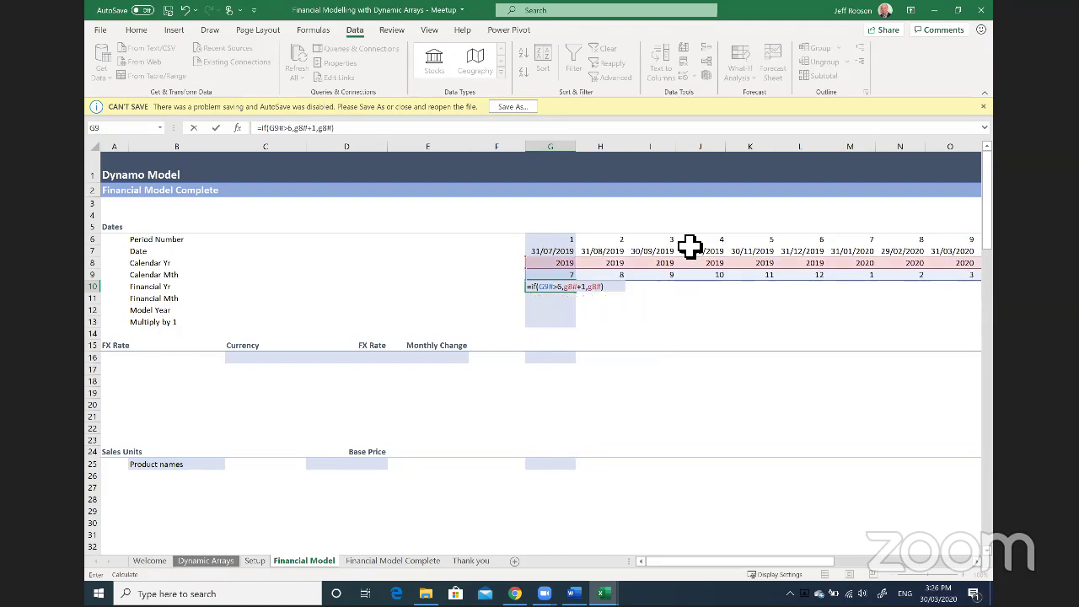
key(Return)
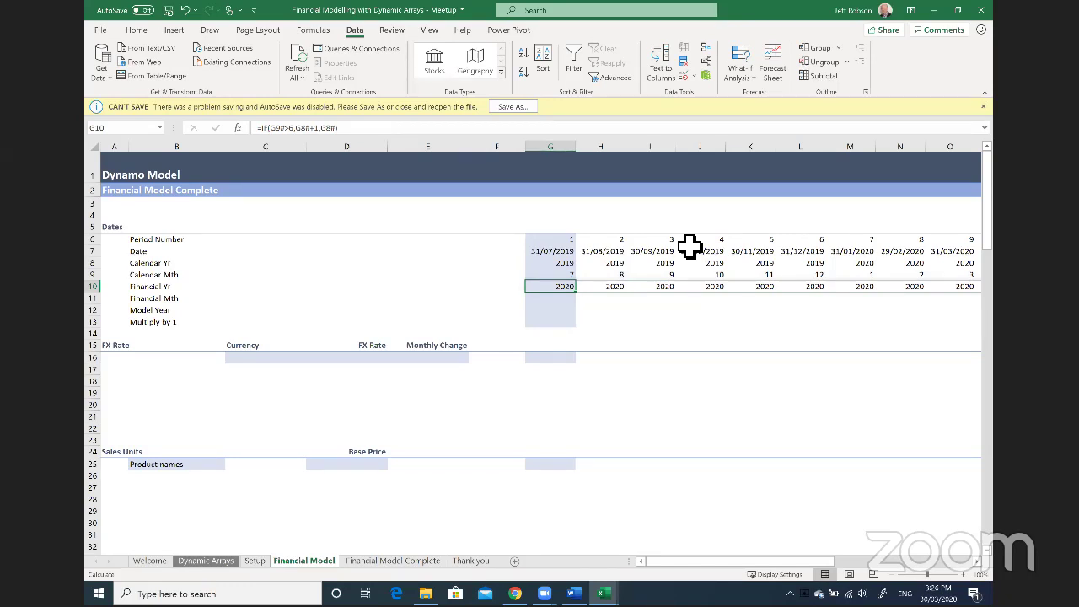
key(Down)
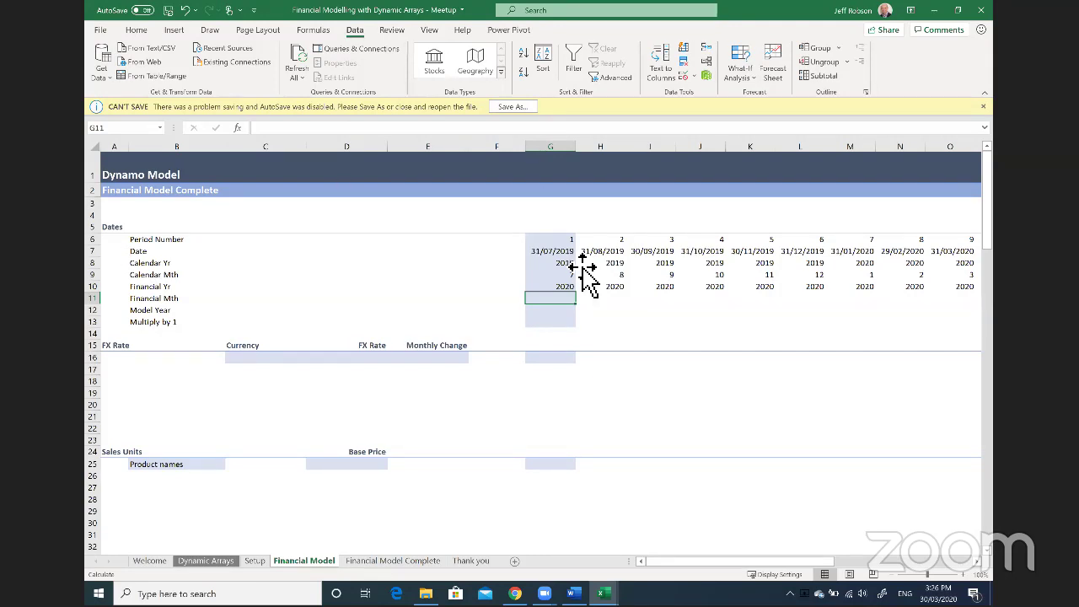
Fill the Financial Mth row by entering =IF(G9#>6,G9#-6,G9#+6) in G11.
text(=if()
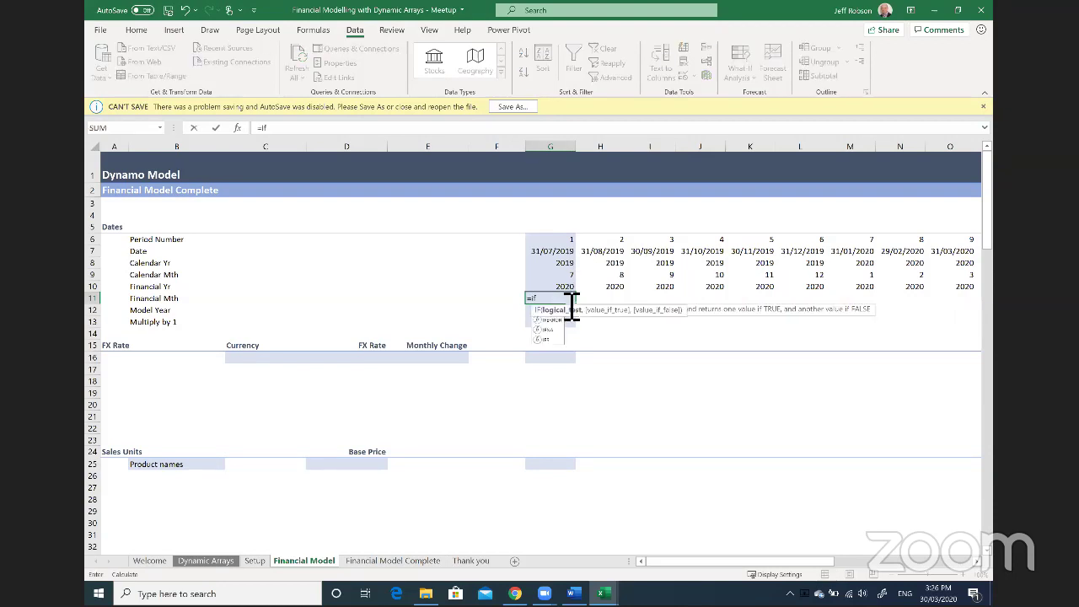
text(g)
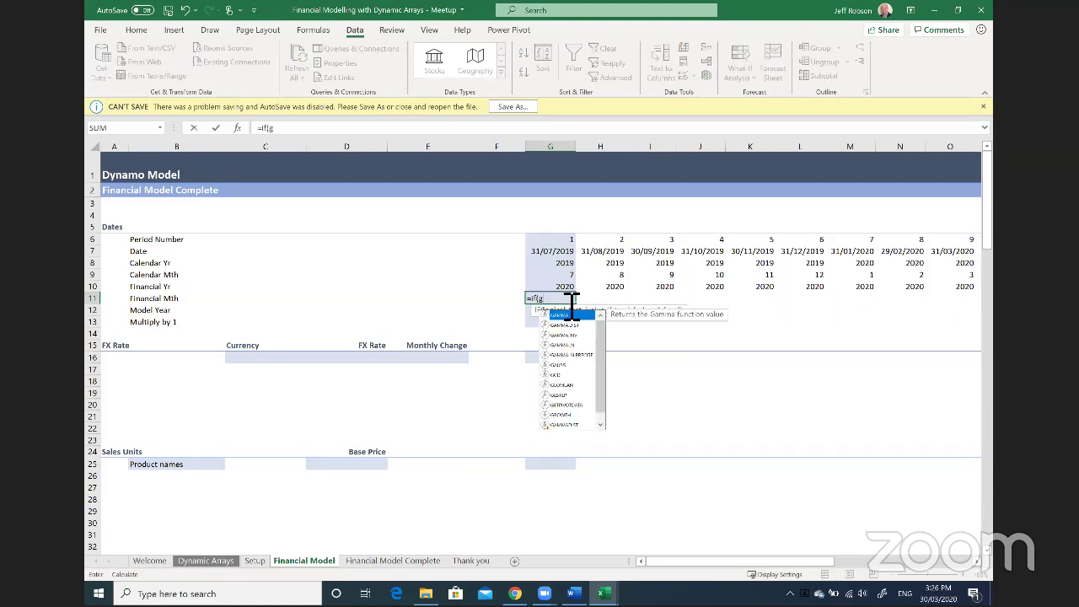
text(9#)
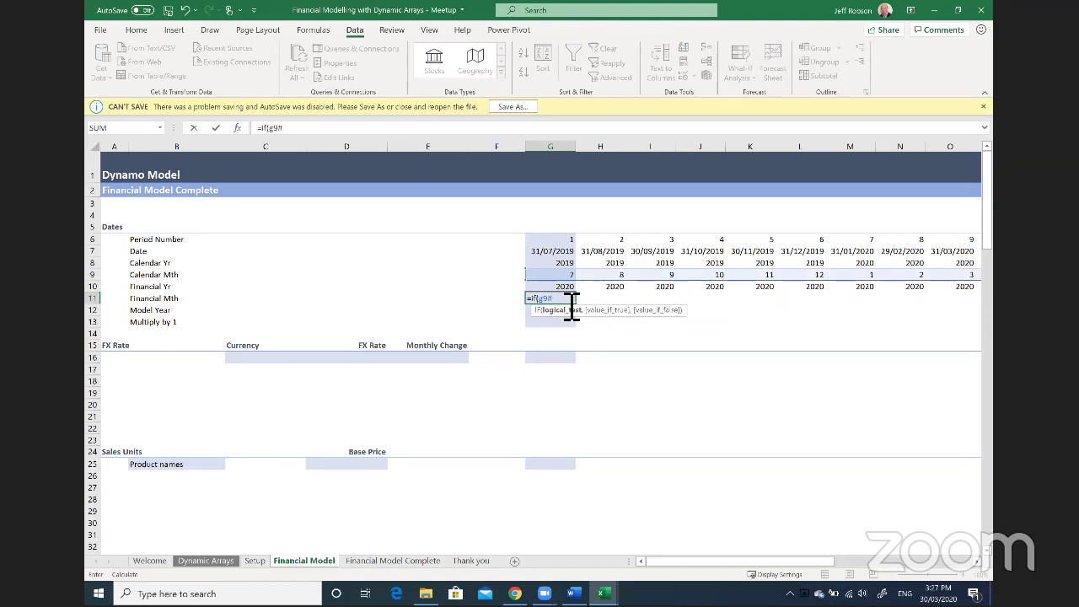
text(>6,g9)
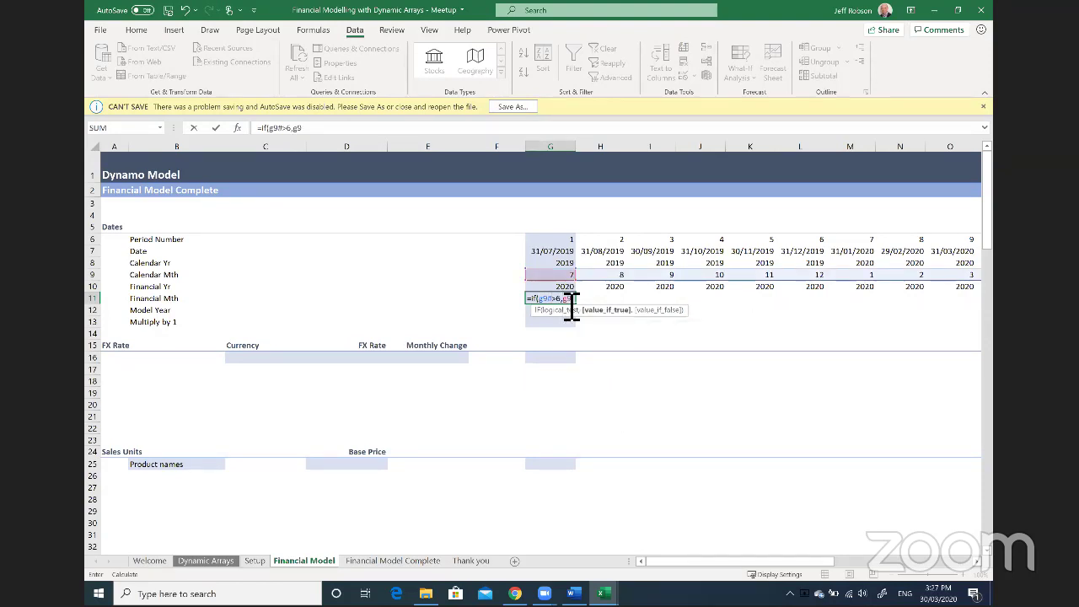
text(#-6,g9)
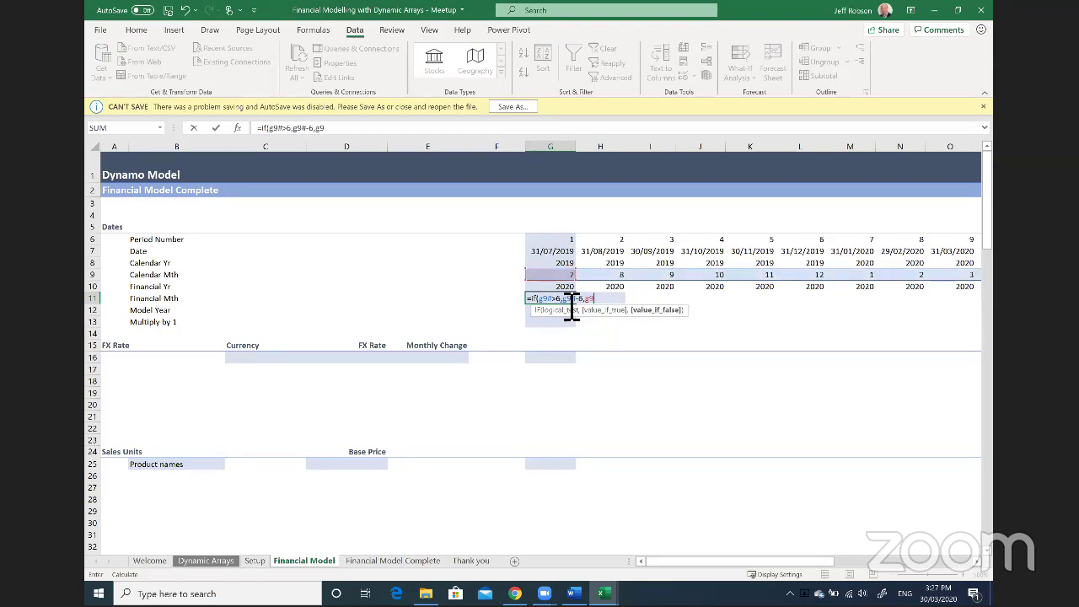
text(#+6)
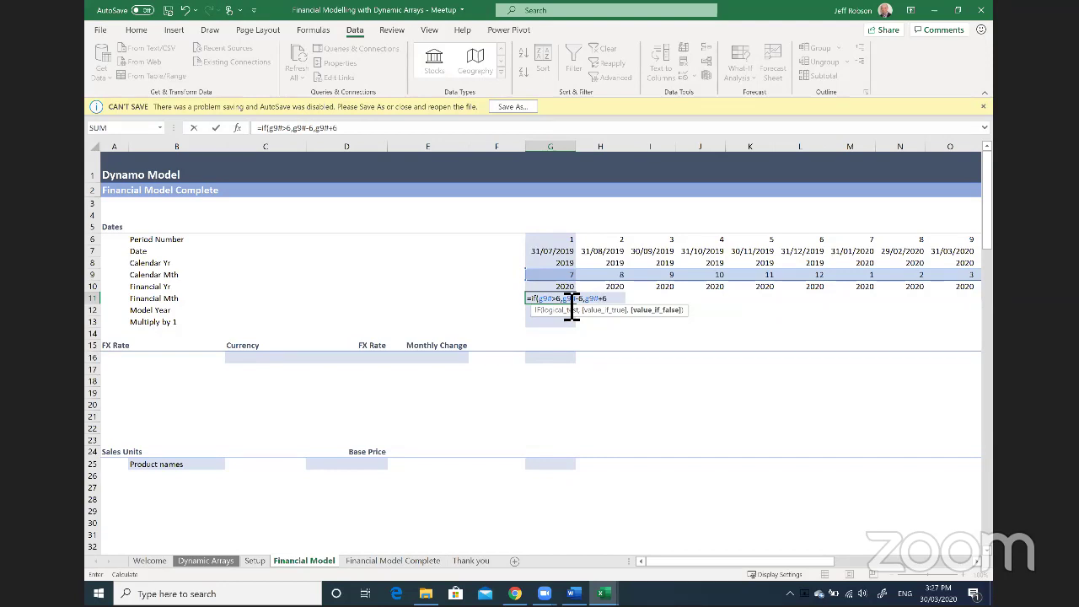
text())
key(ctrl+Return)
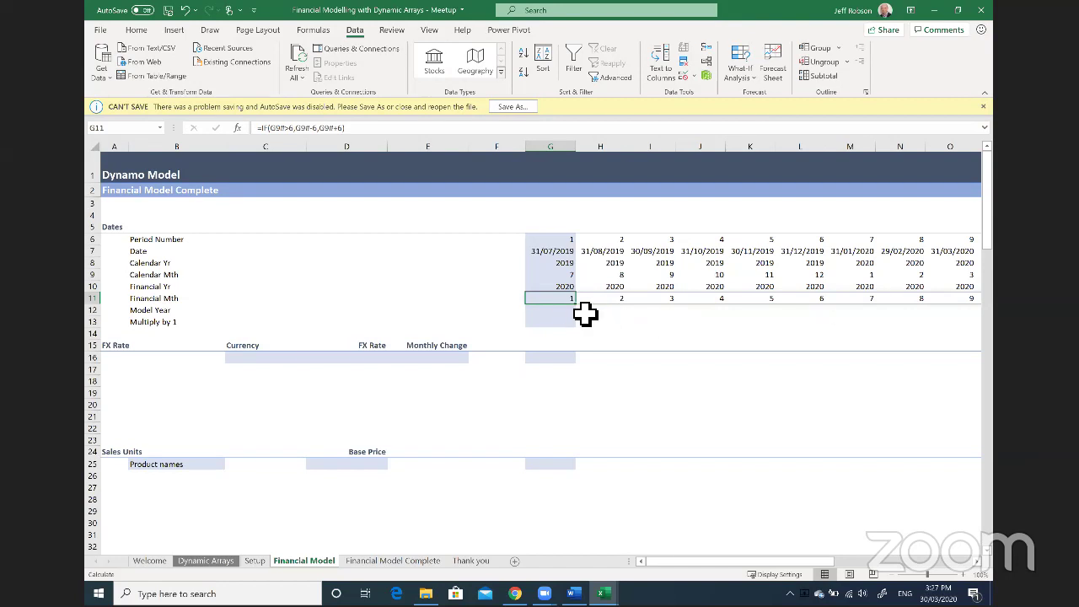
key(Return)
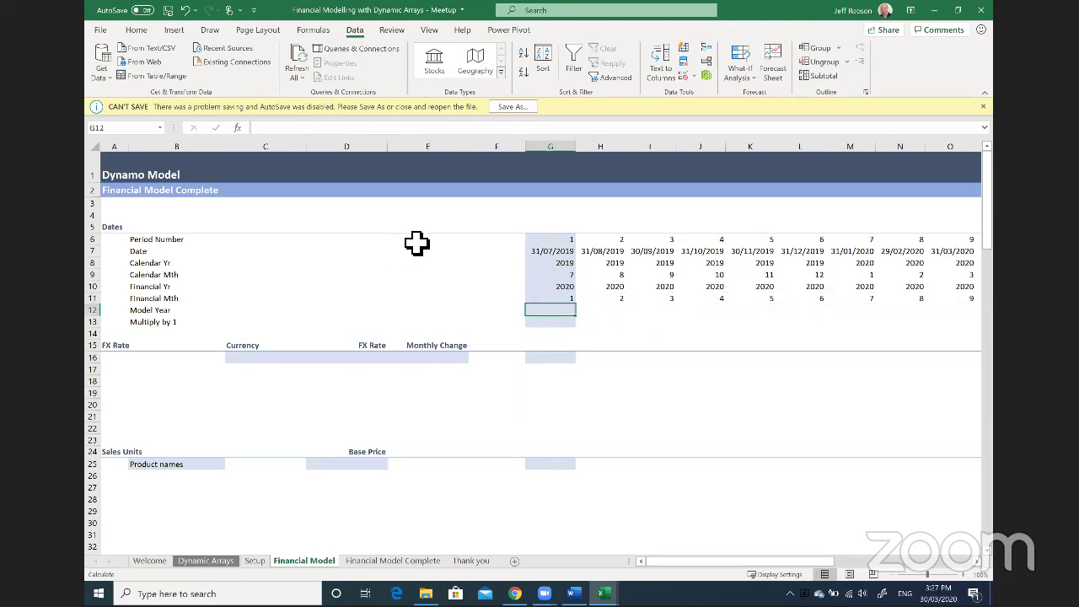
Fill the Model Year row by entering =ROUNDUP(G6#/12,0) in G12.
text(=round)
key(Down)
key(Down)
key(Tab)
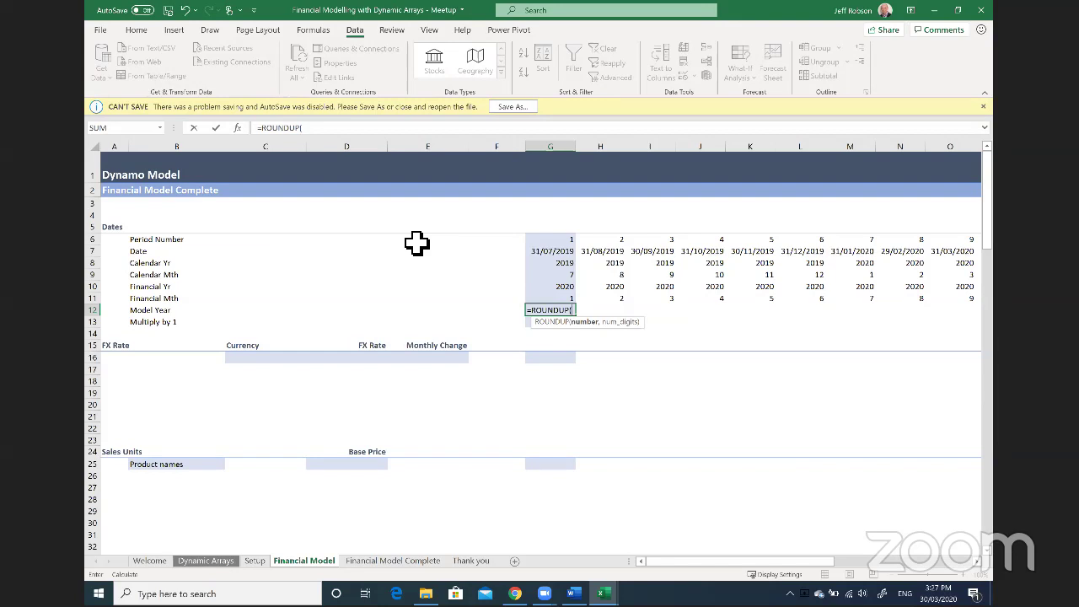
key(Up)
key(Up)
key(Up)
key(Up)
key(Up)
key(Up)
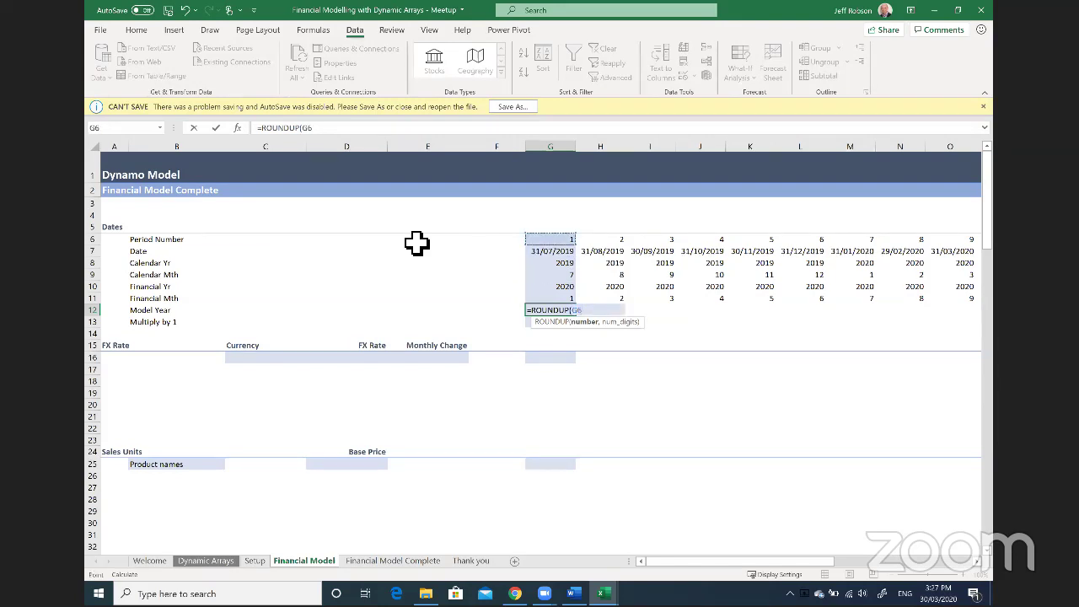
text(#)
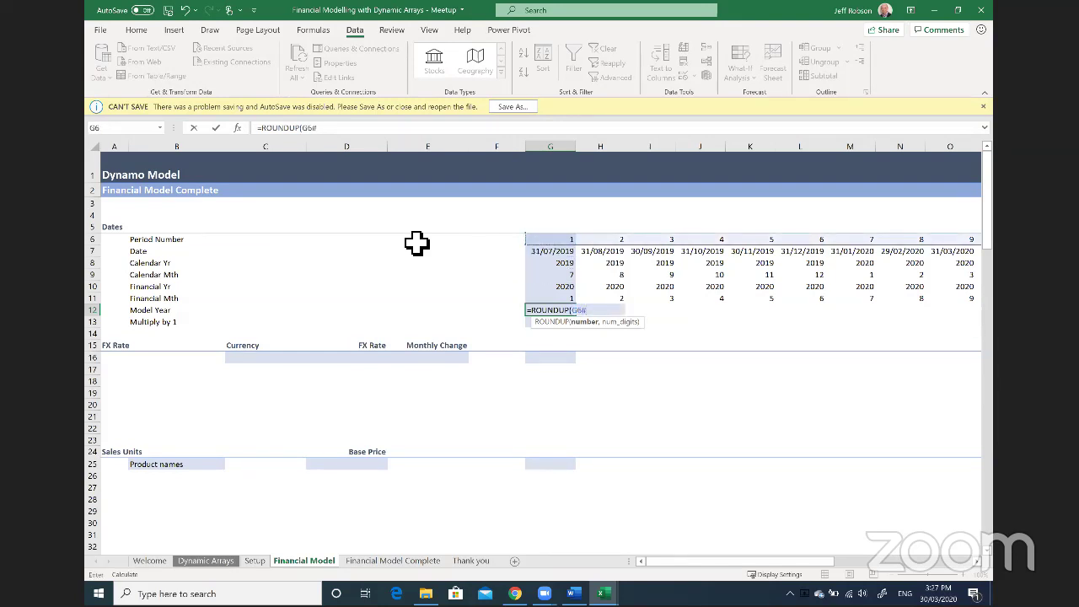
text(/12,0))
key(ctrl+Return)
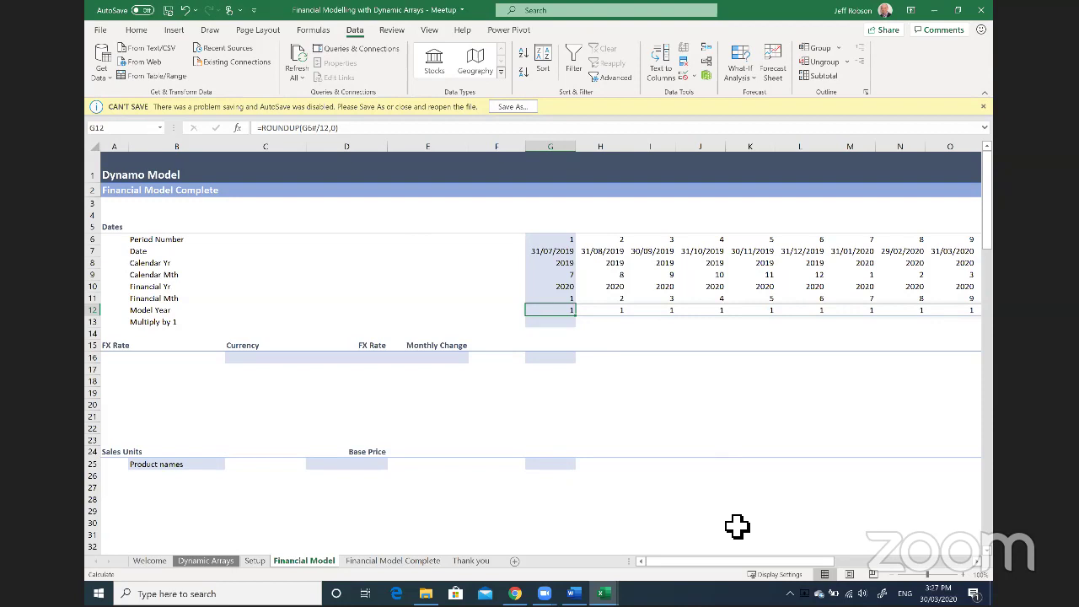
Set the Setup sheet's number of periods in model to 60 and check the last columns of the Financial Model date rows.
drag(666, 561, 793, 561)
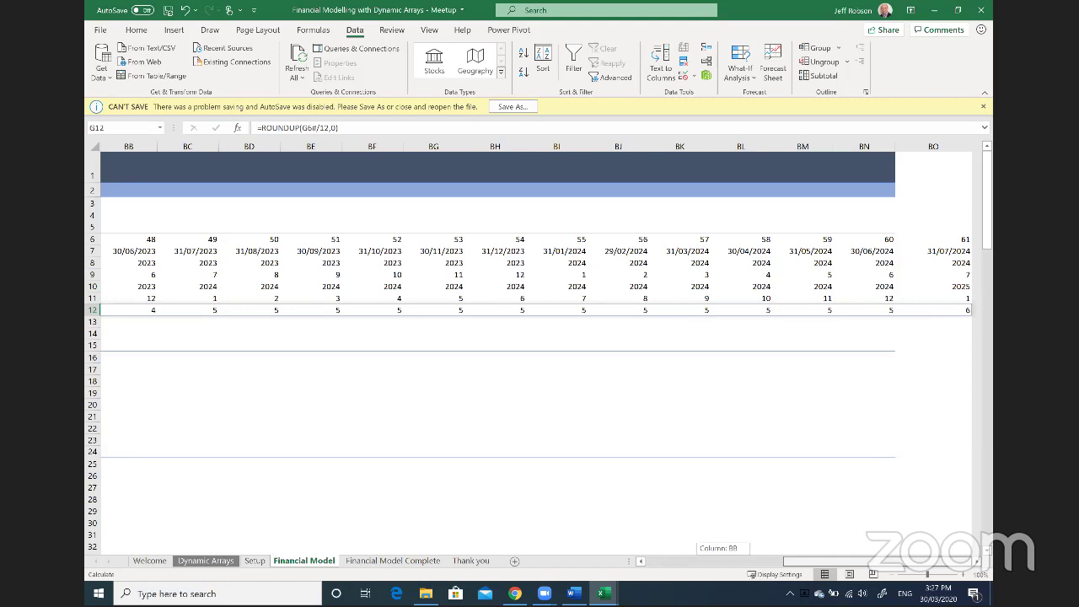
drag(792, 561, 656, 561)
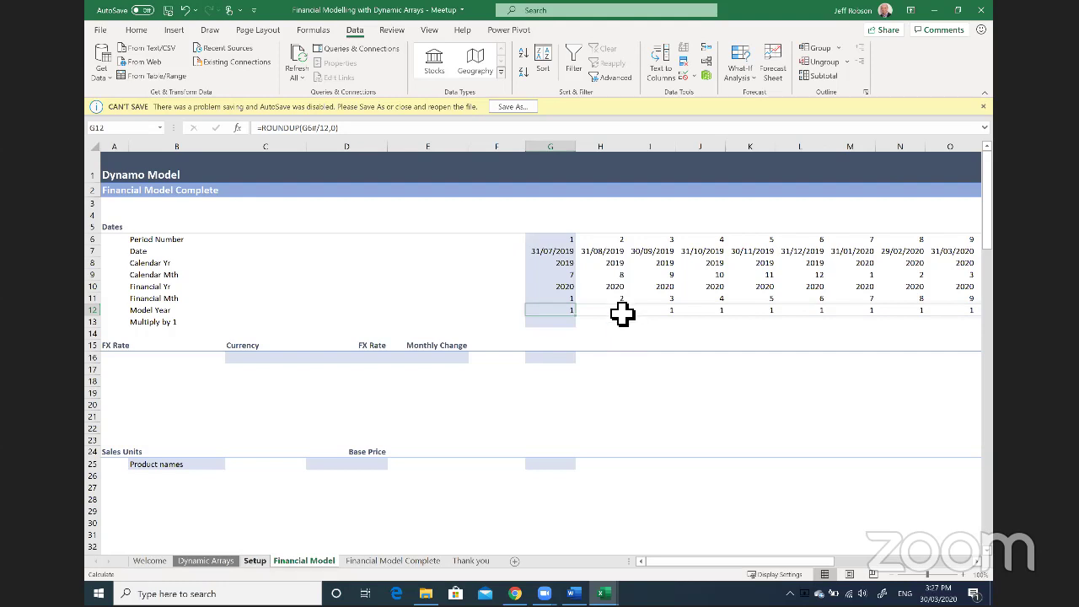
key(ctrl+Page_Up)
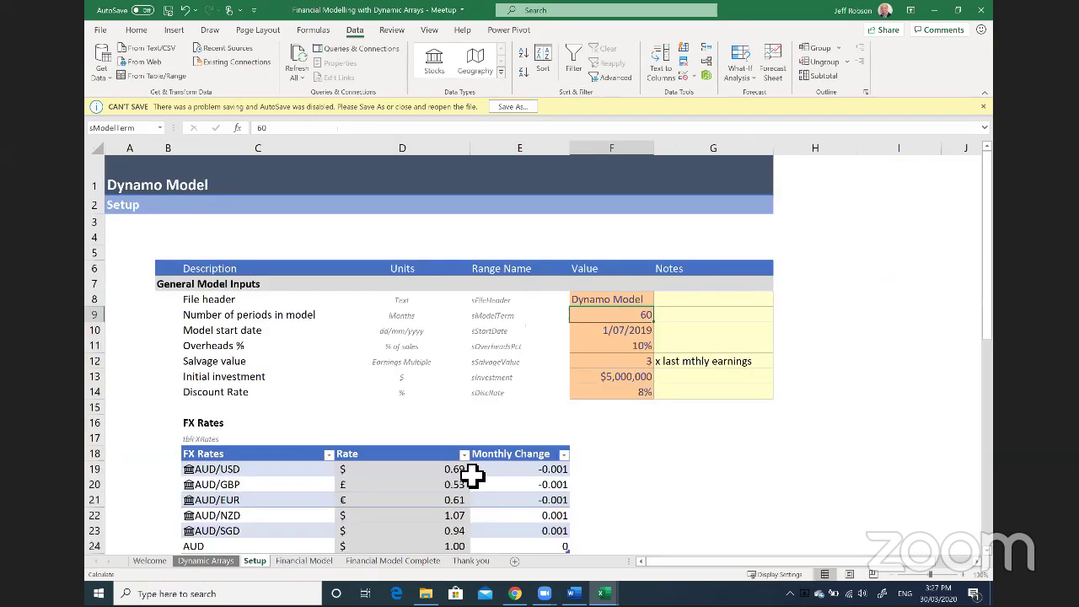
click(325, 559)
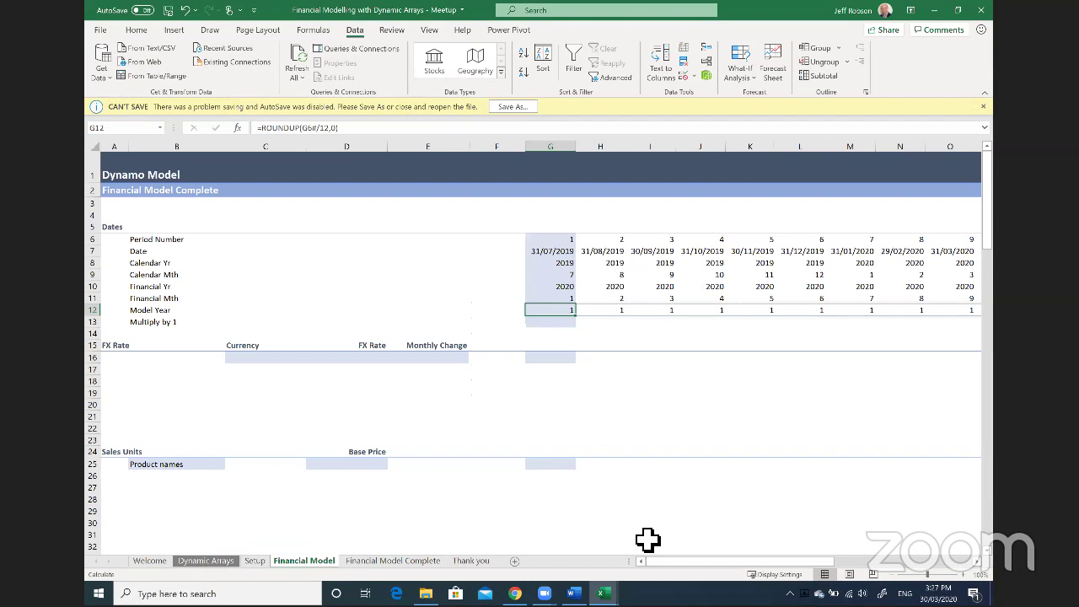
drag(680, 560, 819, 561)
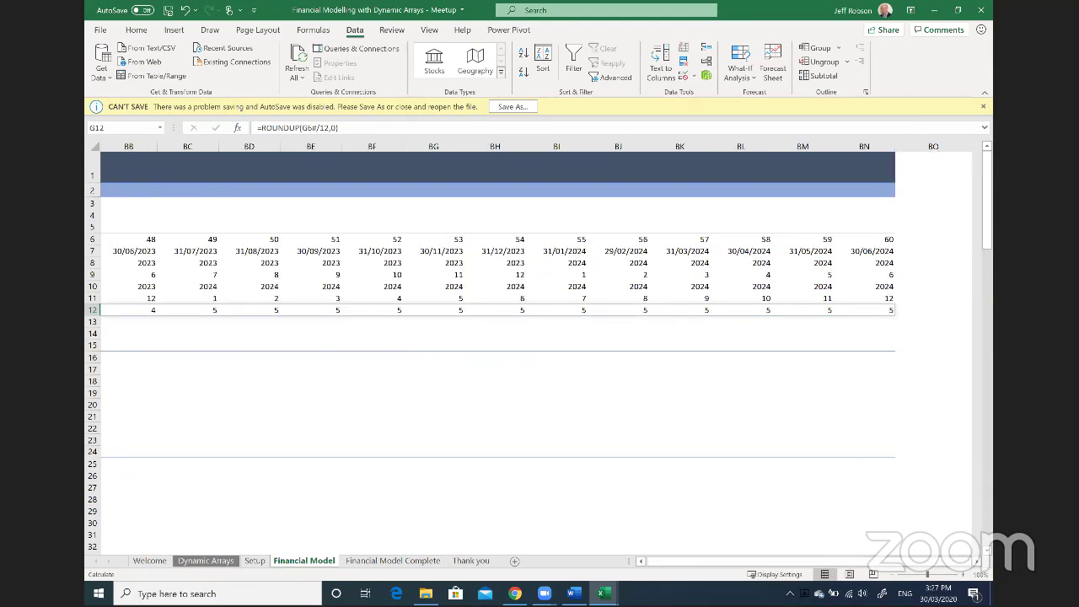
drag(836, 558, 657, 558)
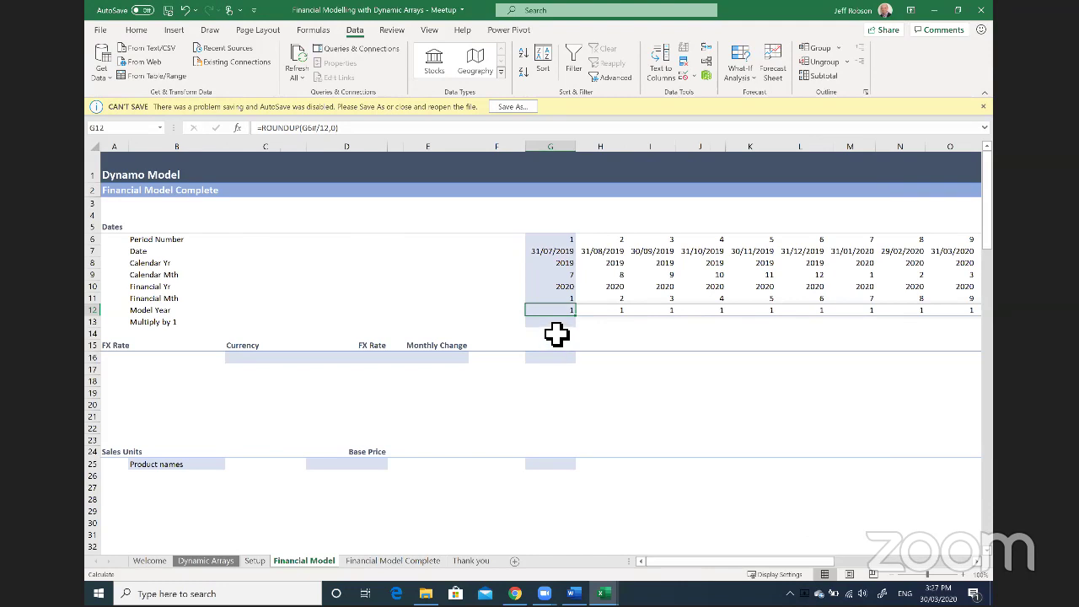
Fill the Multiply by 1 row by entering =SEQUENCE(1,sModelTerm,1,0) in G13.
drag(554, 333, 564, 327)
click(559, 322)
text(=seq)
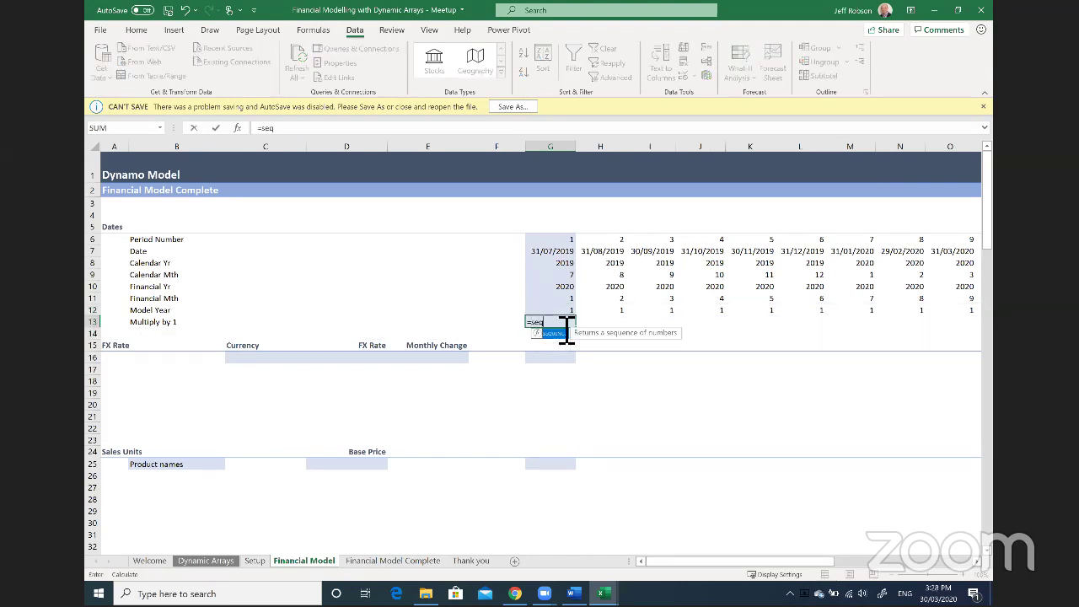
key(Tab)
text(1,)
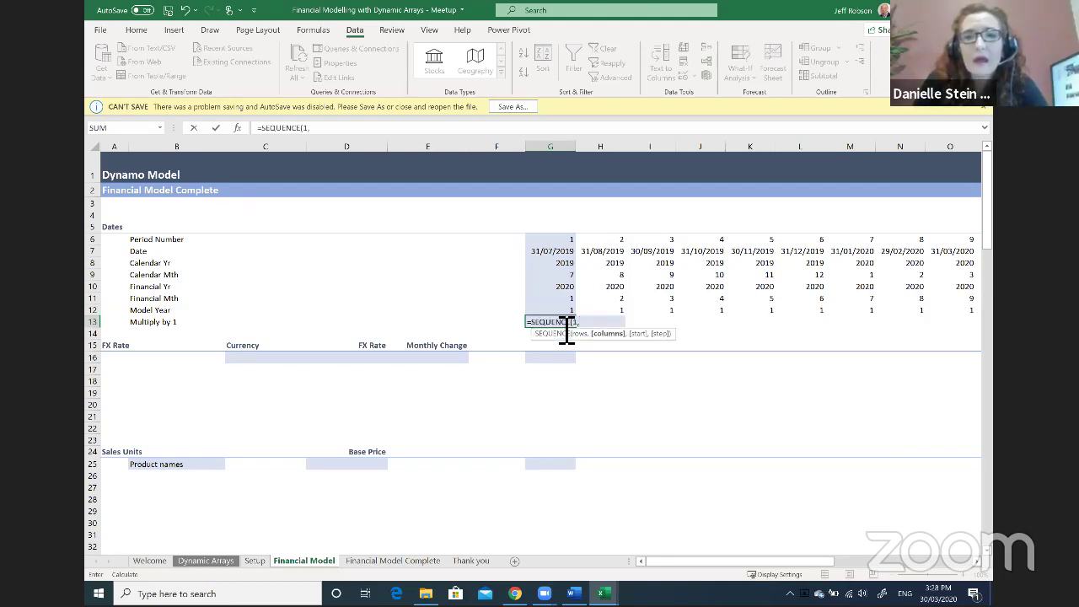
text(sModelTerm)
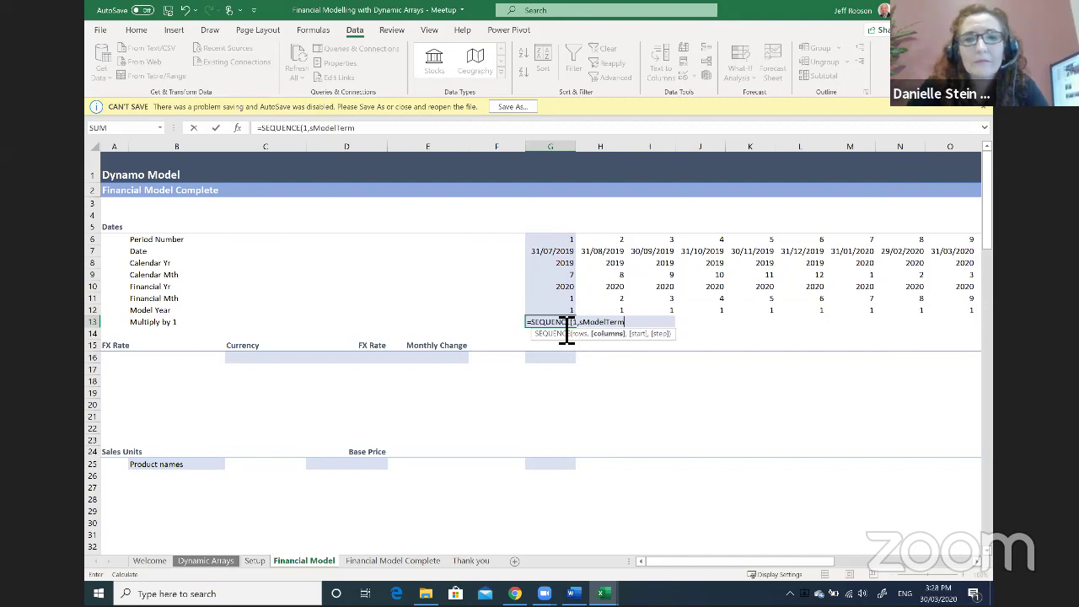
text(,1,0)
key(ctrl+Return)
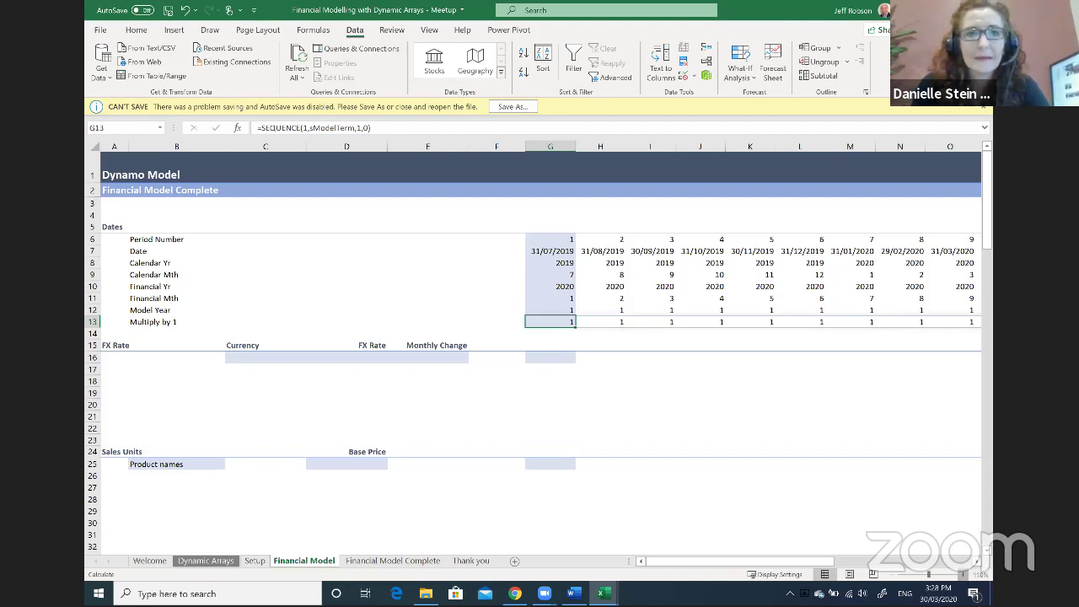
Enlarge the Financial Model sheet's display and collapse the ribbon to make more room for the rows.
click(963, 574)
click(962, 574)
click(962, 574)
drag(747, 562, 733, 561)
scroll(725, 507, up, 2)
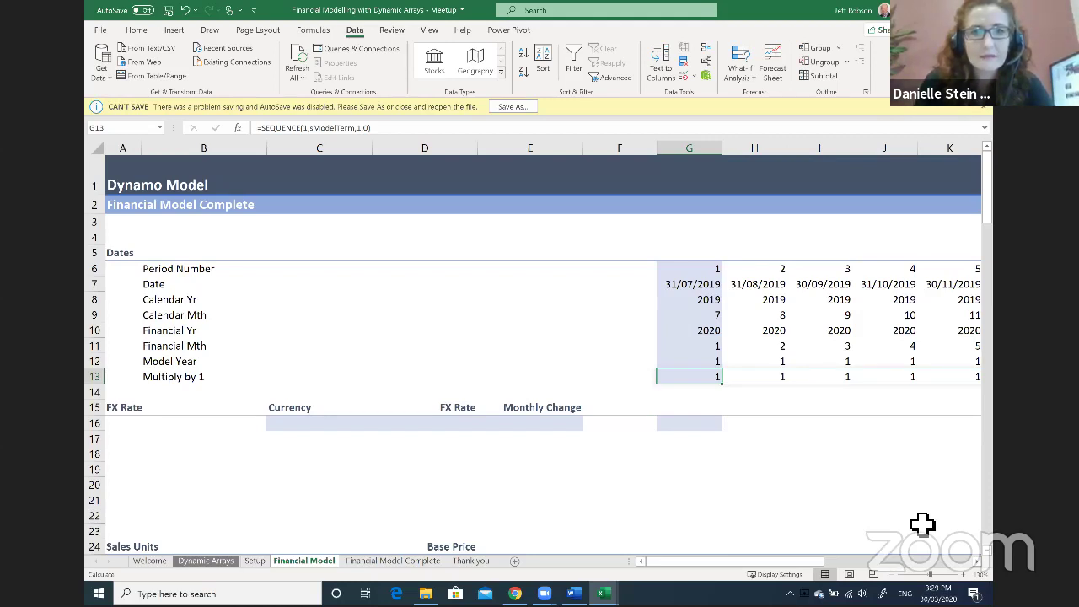
click(978, 95)
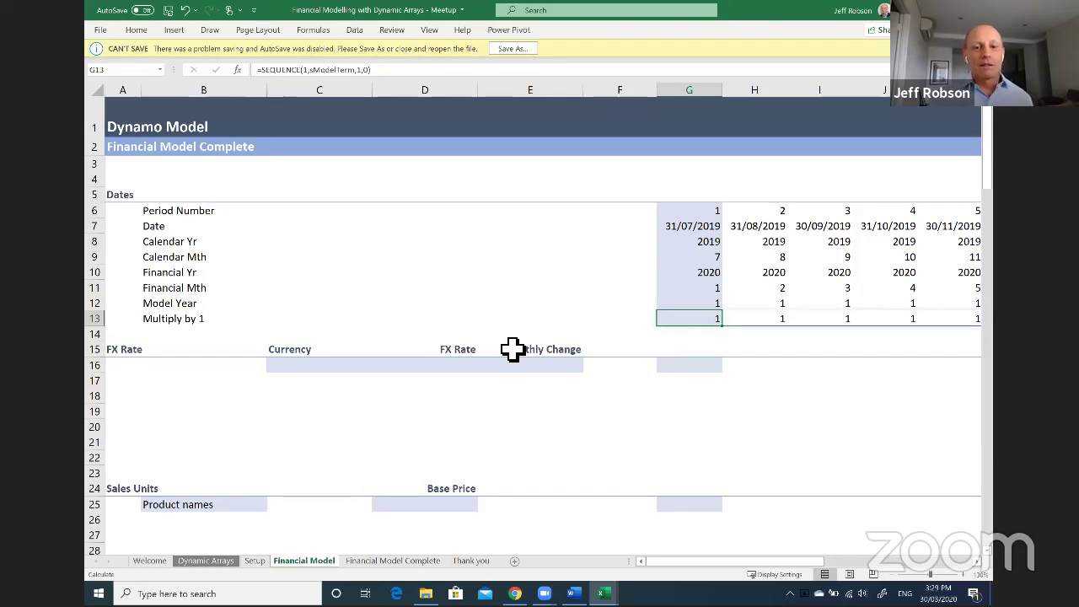
Fill the FX section's Currency column by entering =tblFXRates[FX Rates] in C16, referencing the Setup table.
click(306, 371)
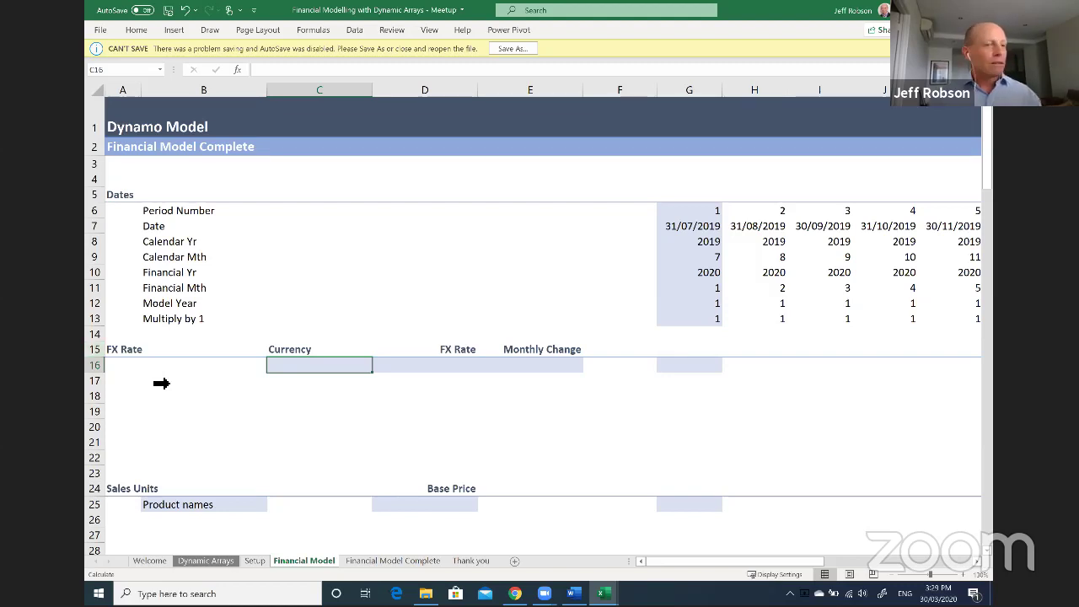
text(=)
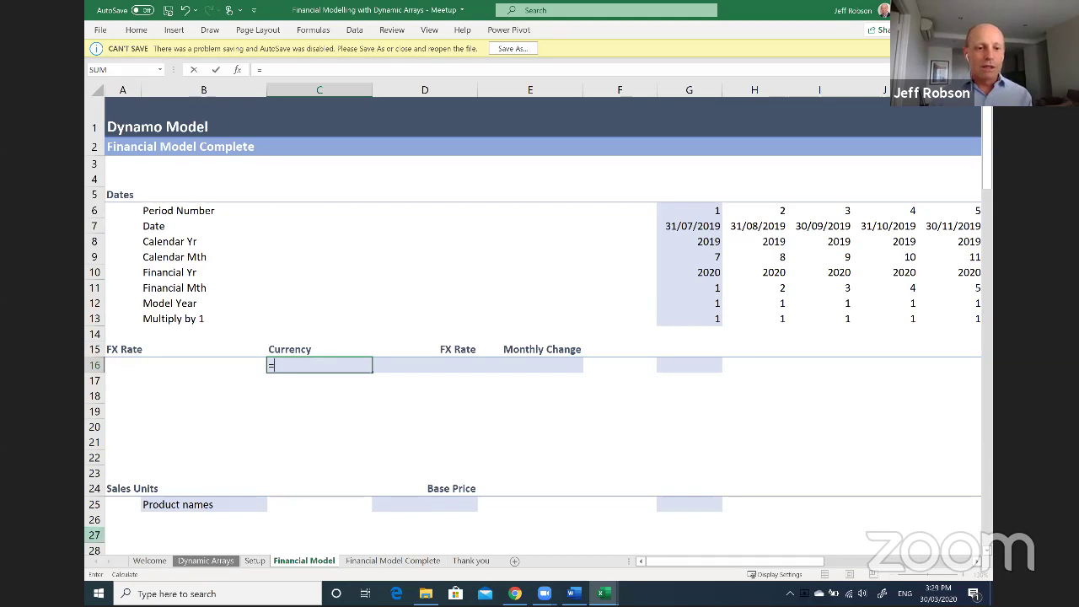
click(255, 560)
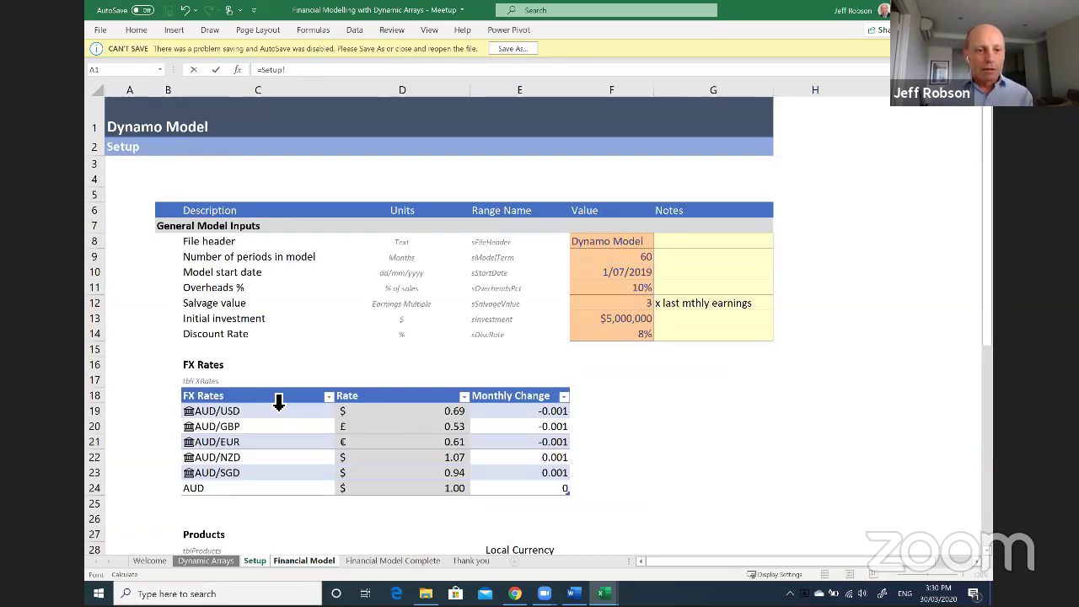
click(279, 401)
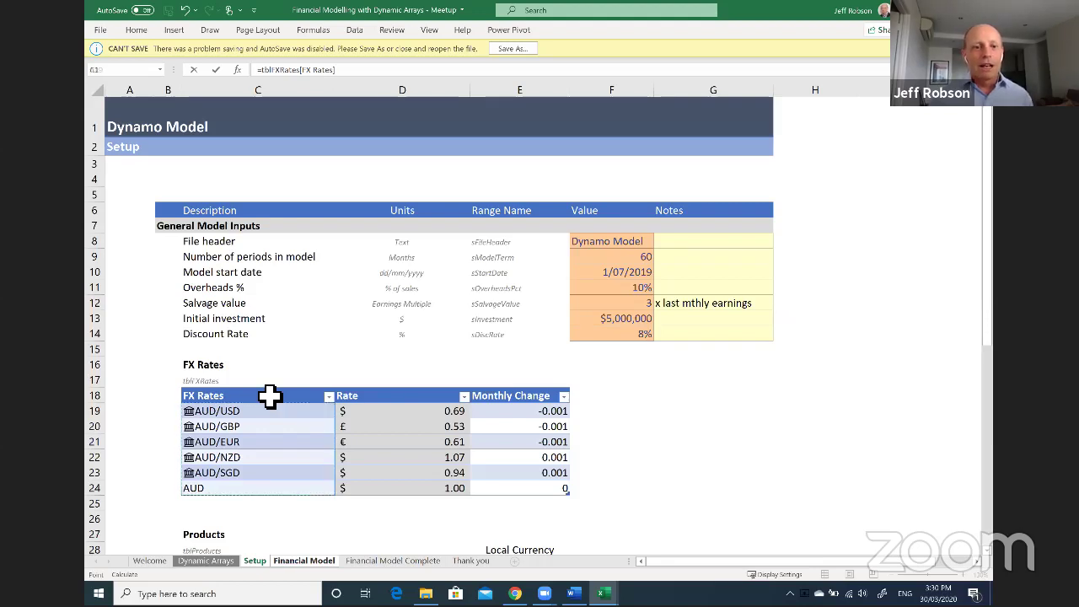
key(Return)
key(F2)
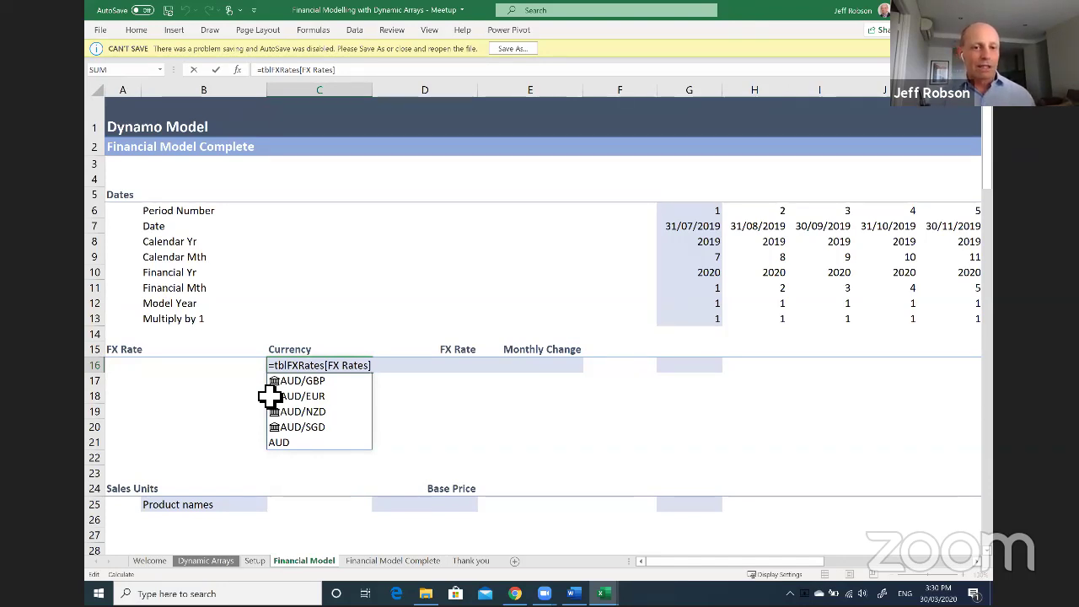
key(Tab)
Fill the FX Rate column by entering =tblFXRates[Rate] in D16.
text(=)
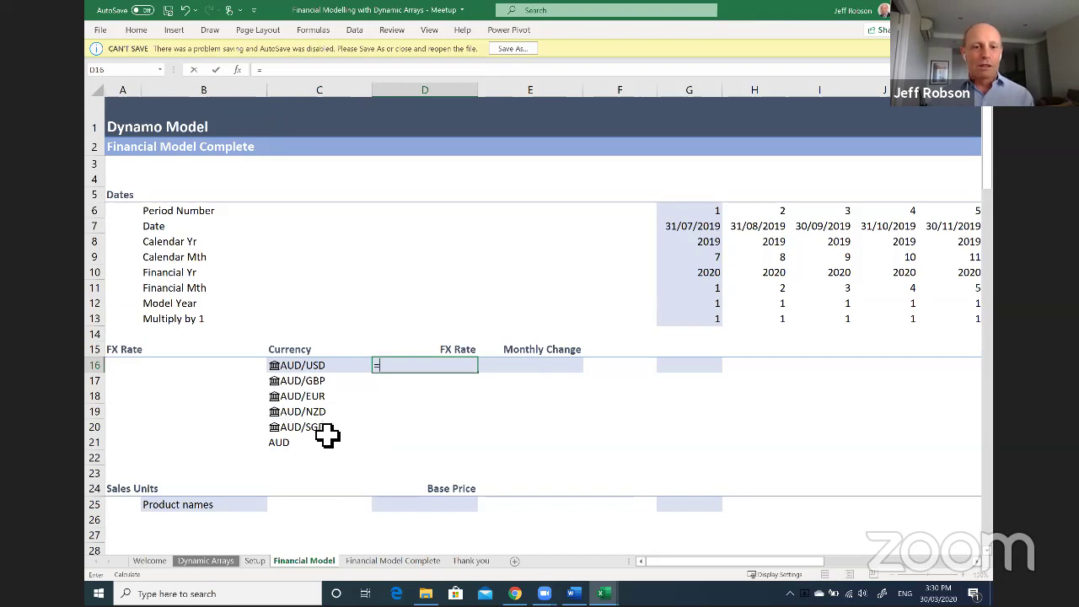
click(257, 560)
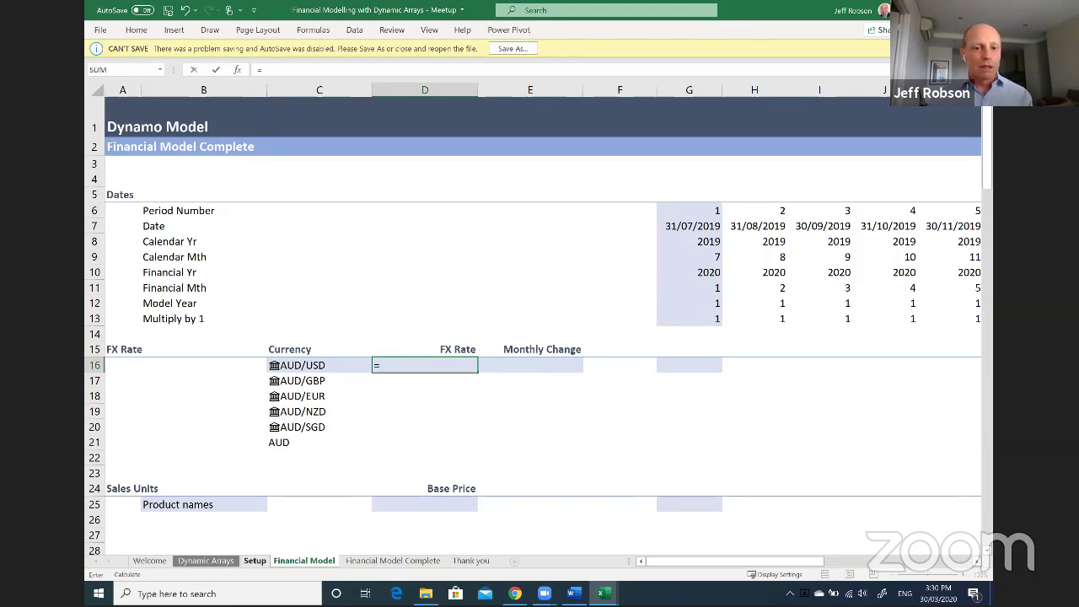
click(421, 392)
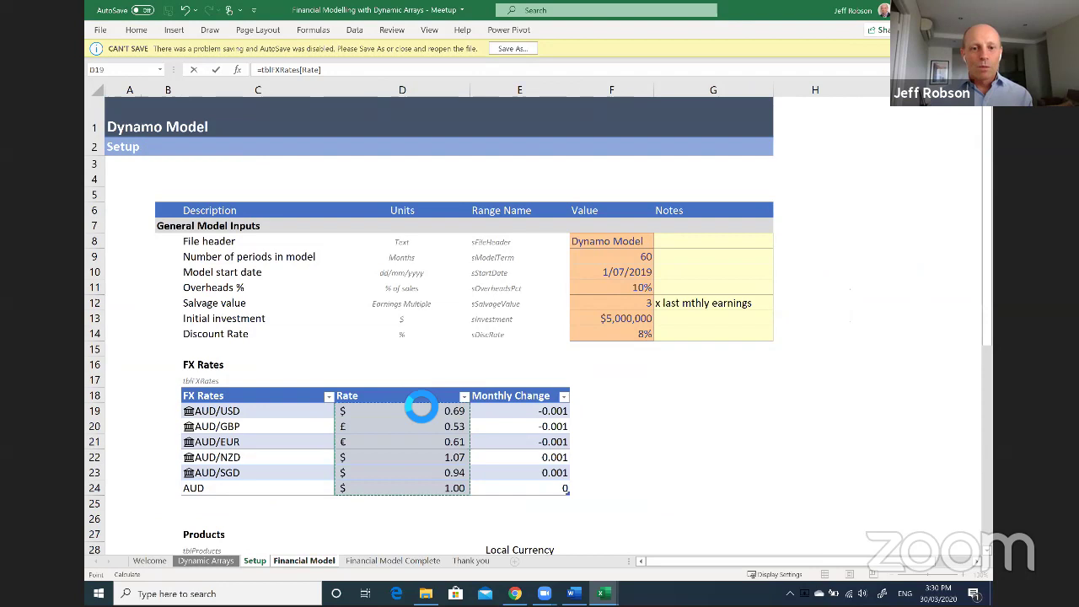
key(Tab)
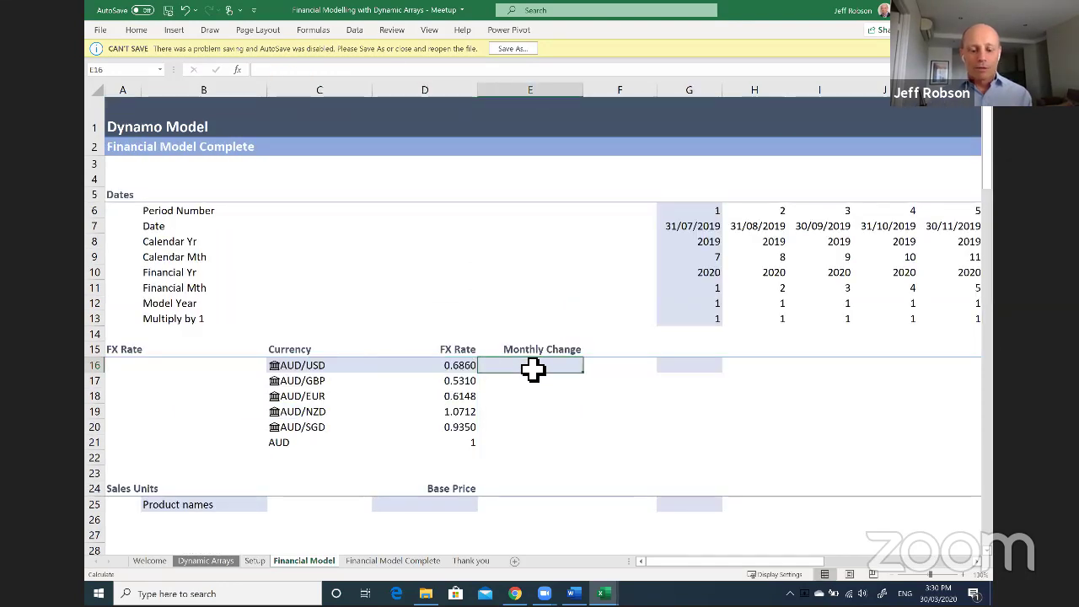
Fill the Monthly Change column by entering =tblFXRates[Monthly Change] in E16, referencing the Setup table.
text(=)
click(257, 562)
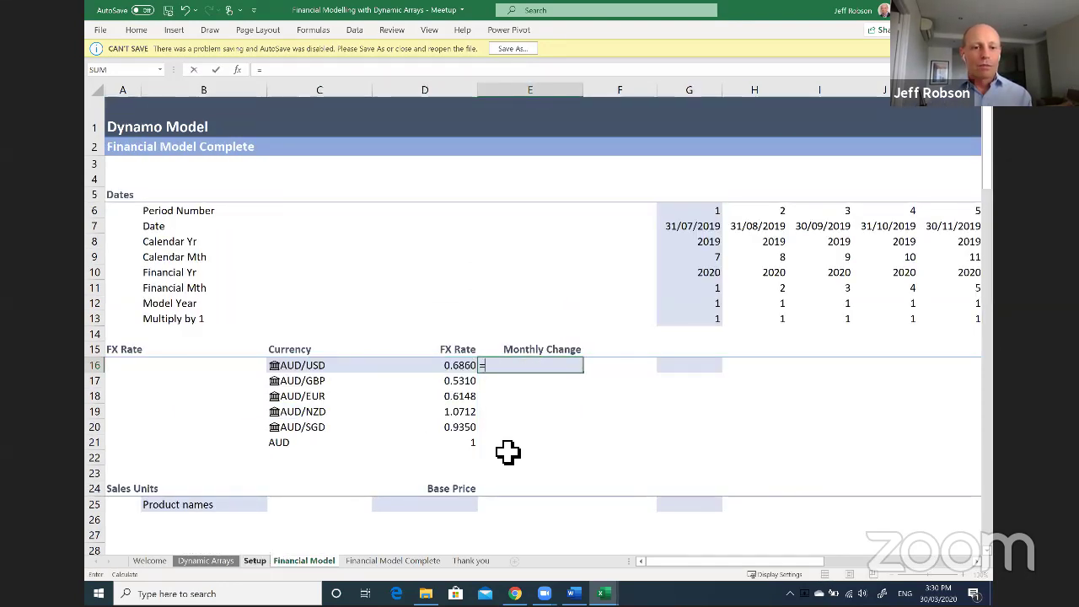
click(556, 407)
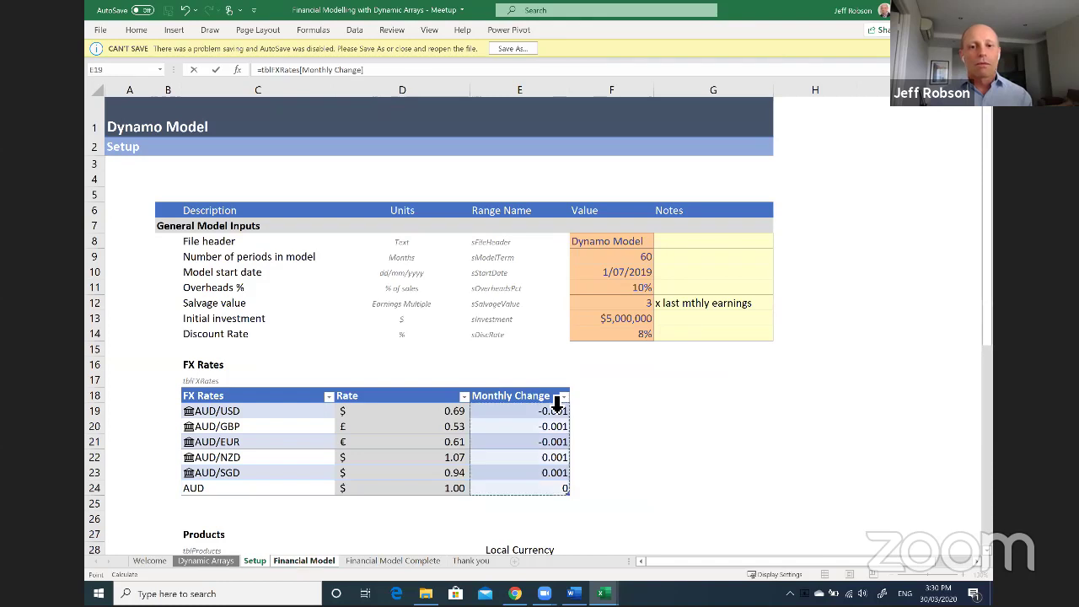
key(Return)
Fill the monthly FX rate grid by entering =D16#+(G6#*E16#) in G16, combining base rates, period numbers and monthly changes.
click(682, 367)
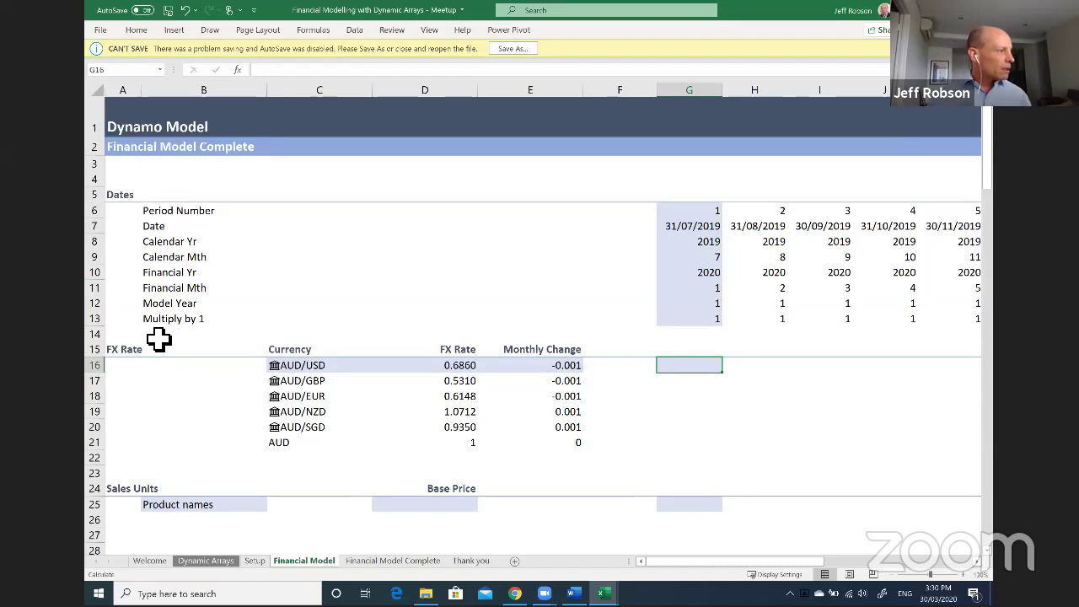
key(alt+Tab)
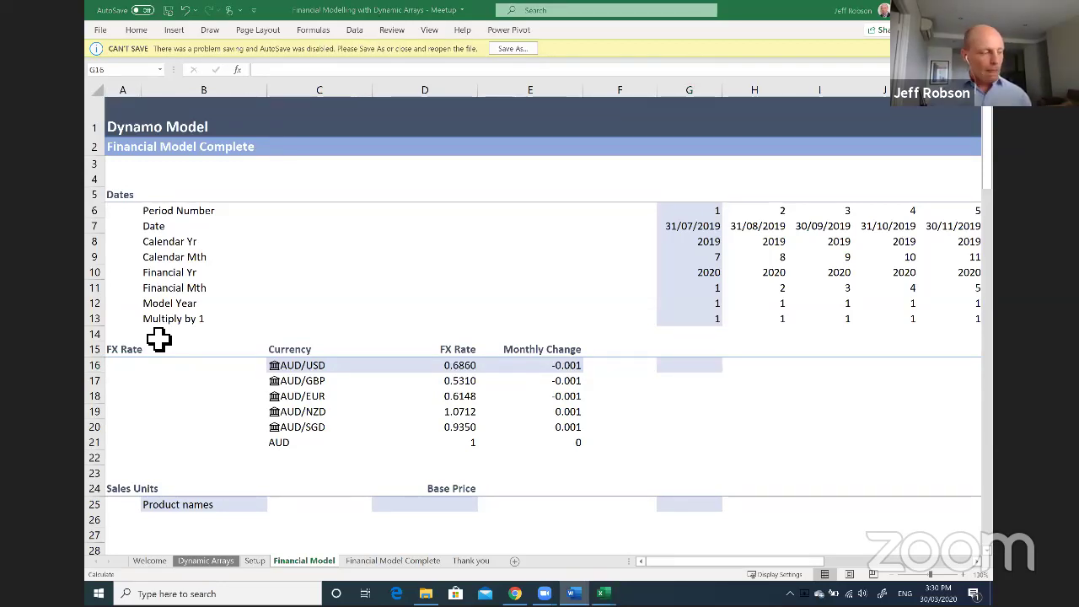
click(670, 367)
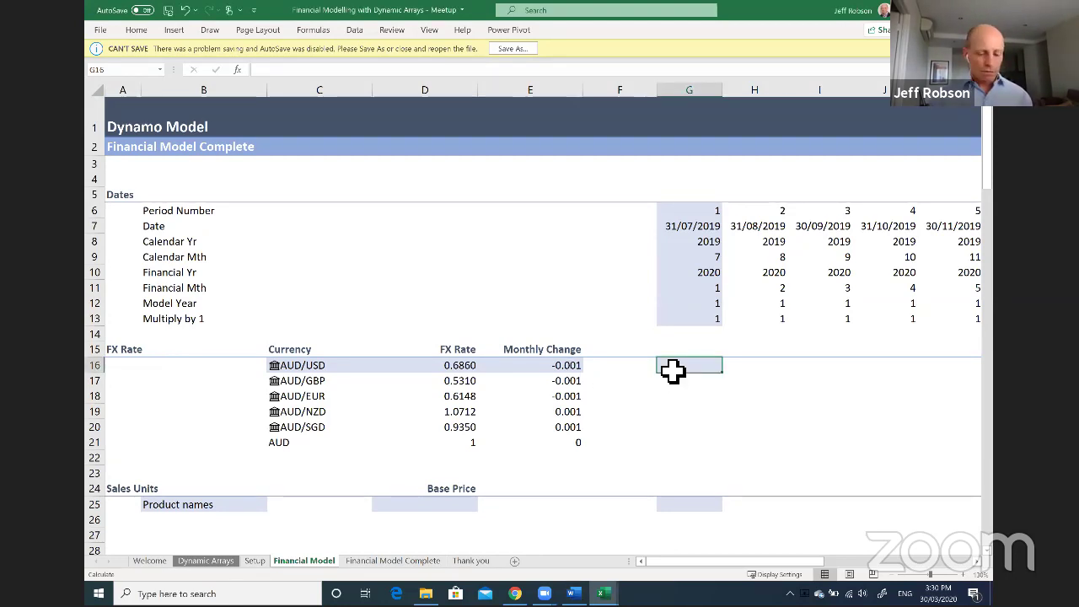
text(=)
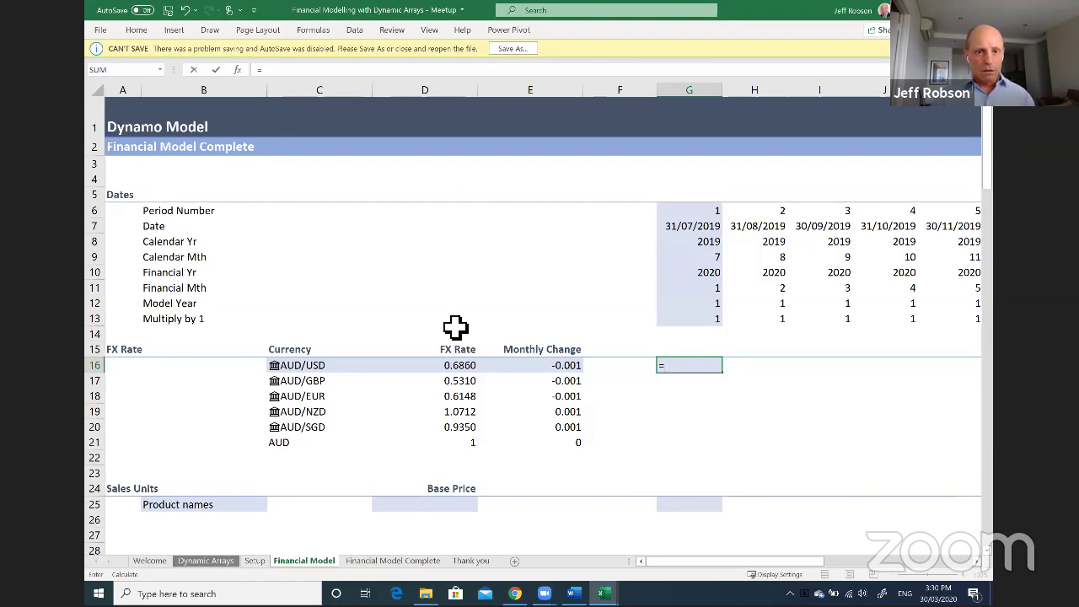
click(452, 366)
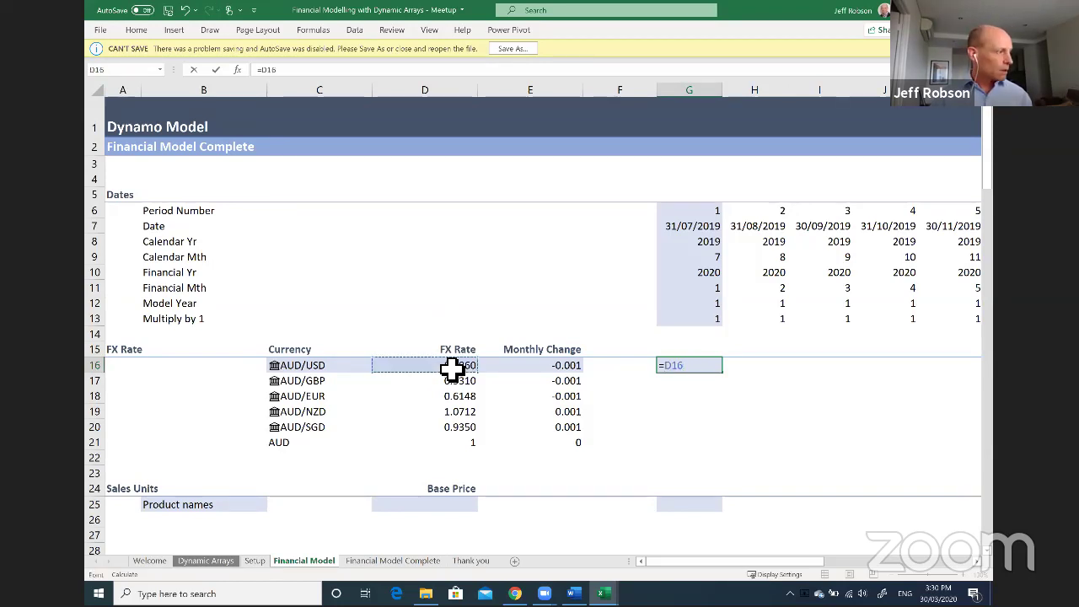
text(+)
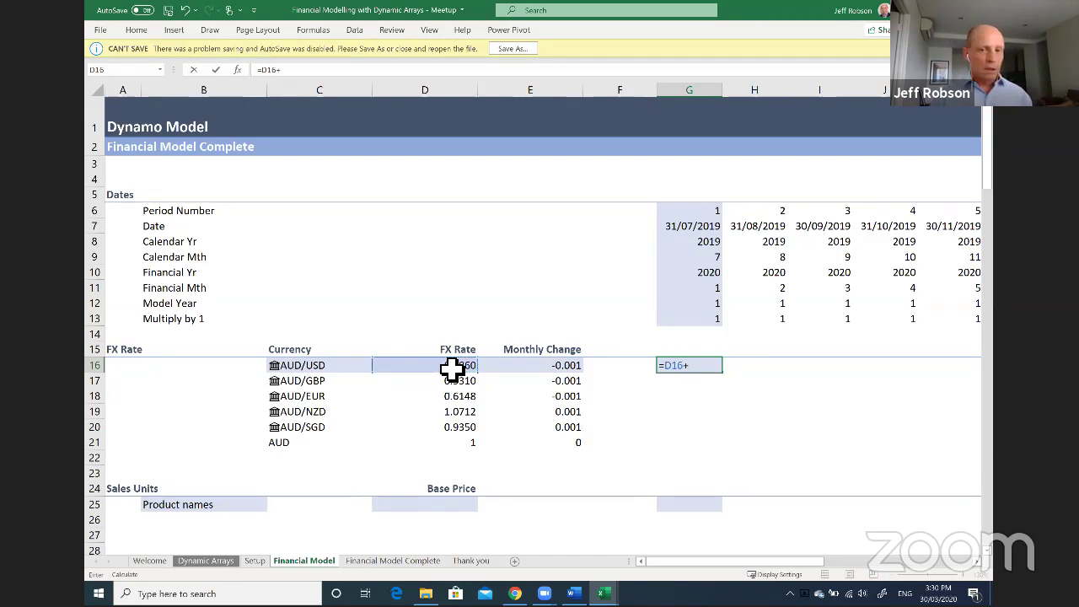
key(BackSpace)
text(#)
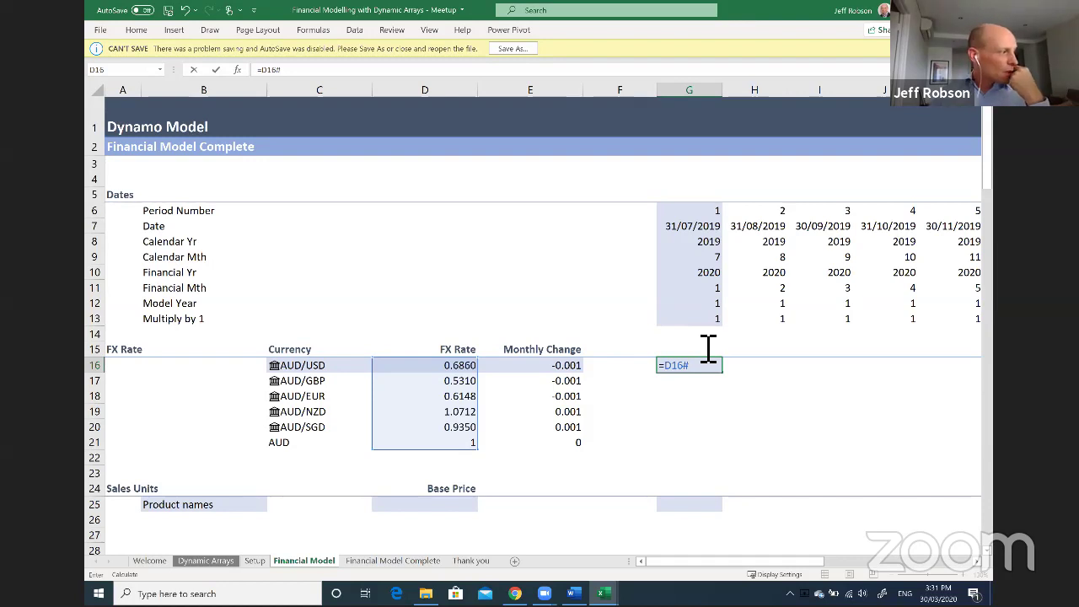
text(+()
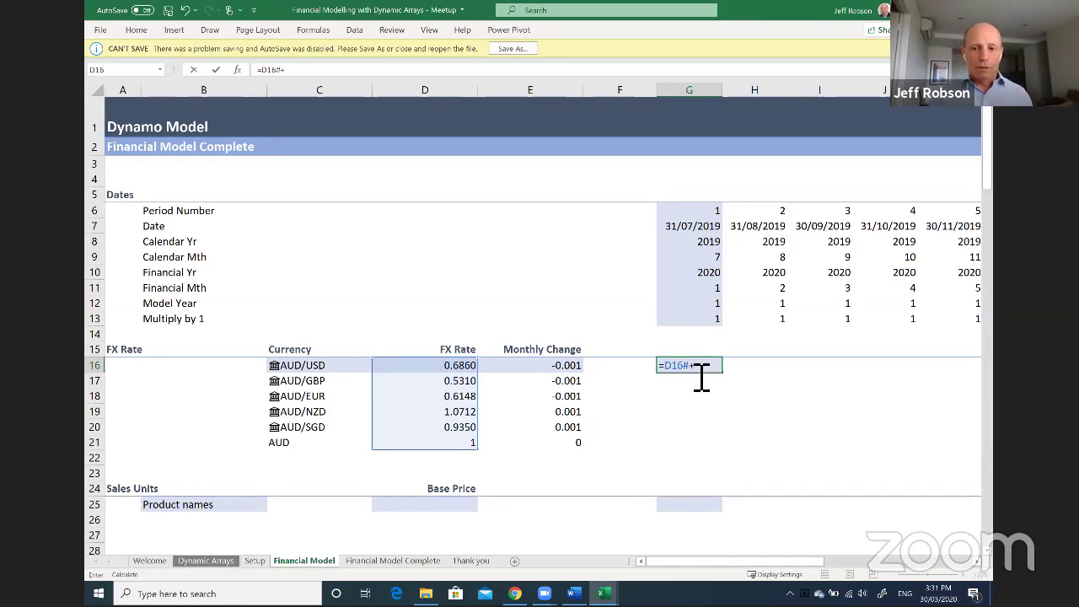
click(707, 210)
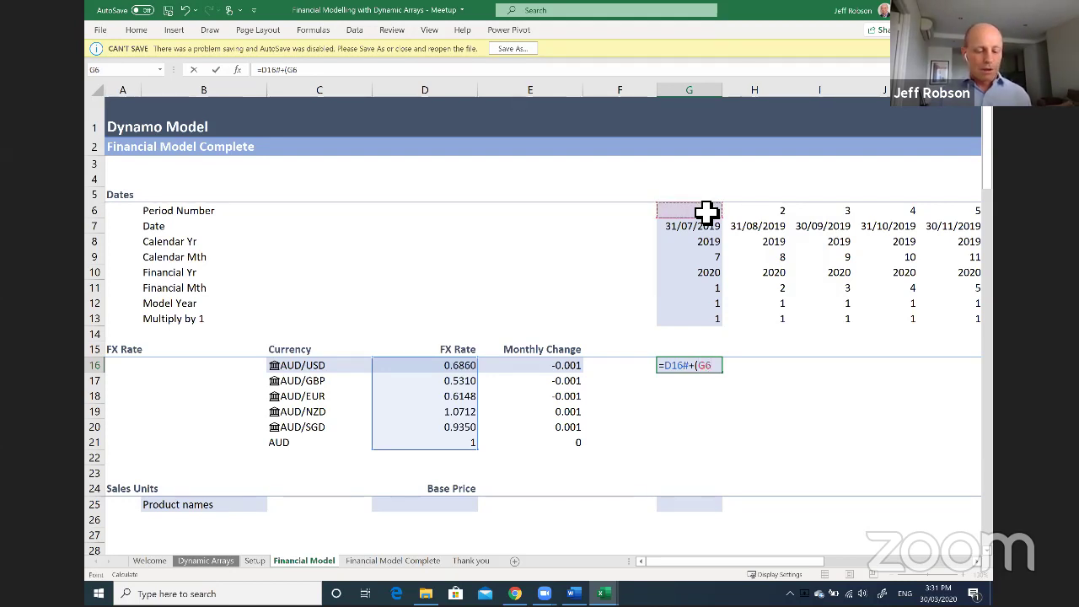
text(#*)
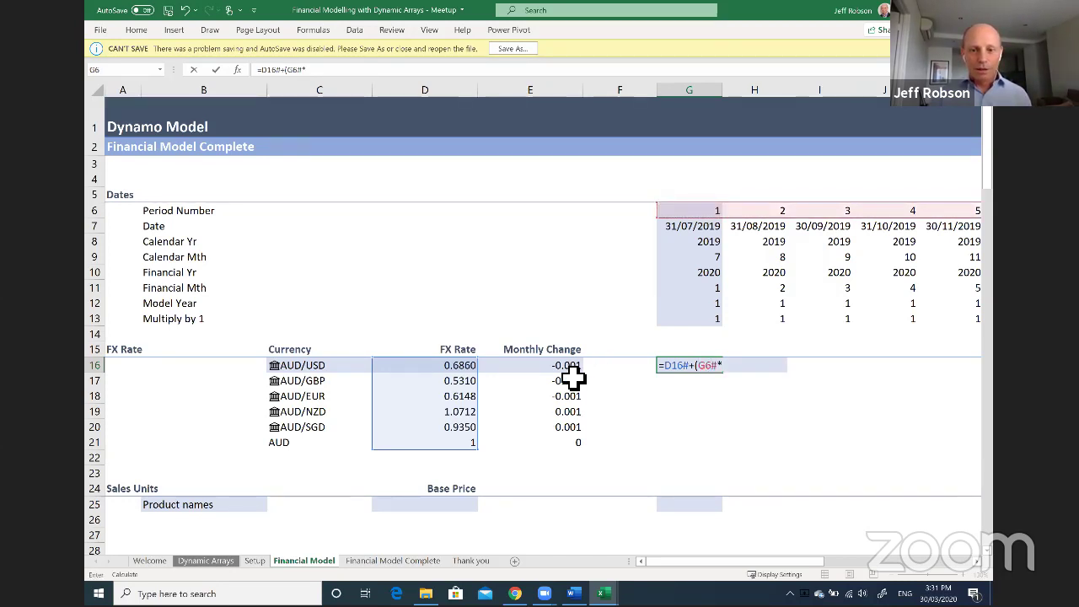
click(563, 366)
text(#)
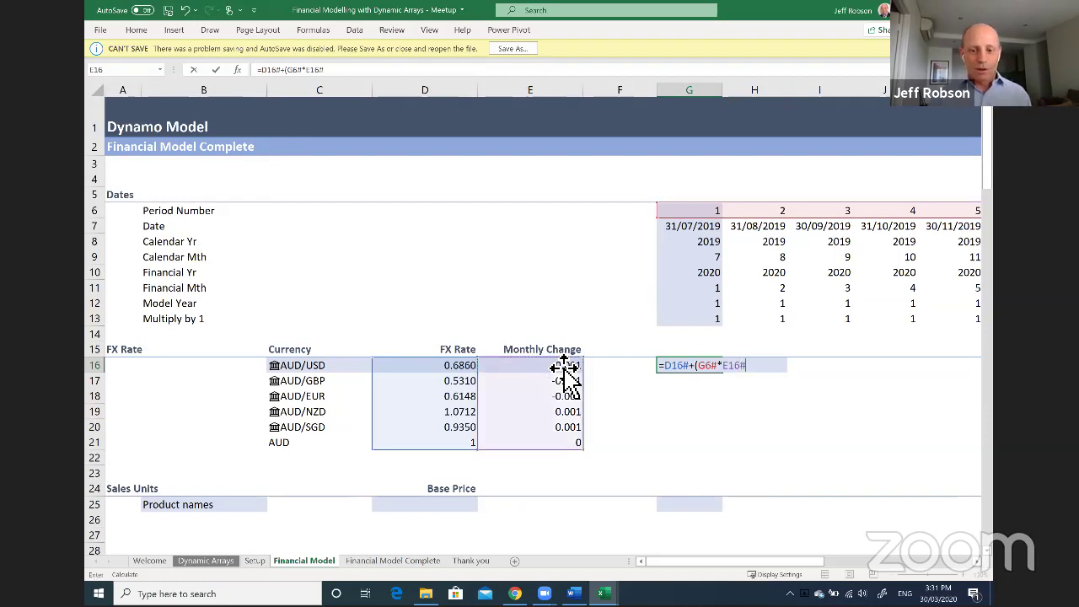
text())
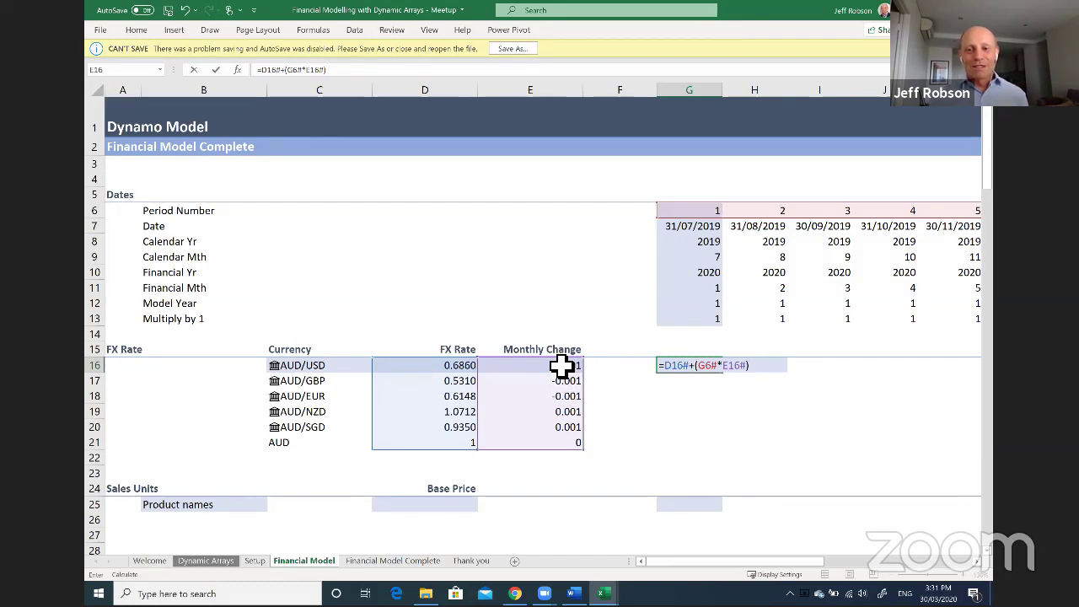
key(ctrl+Return)
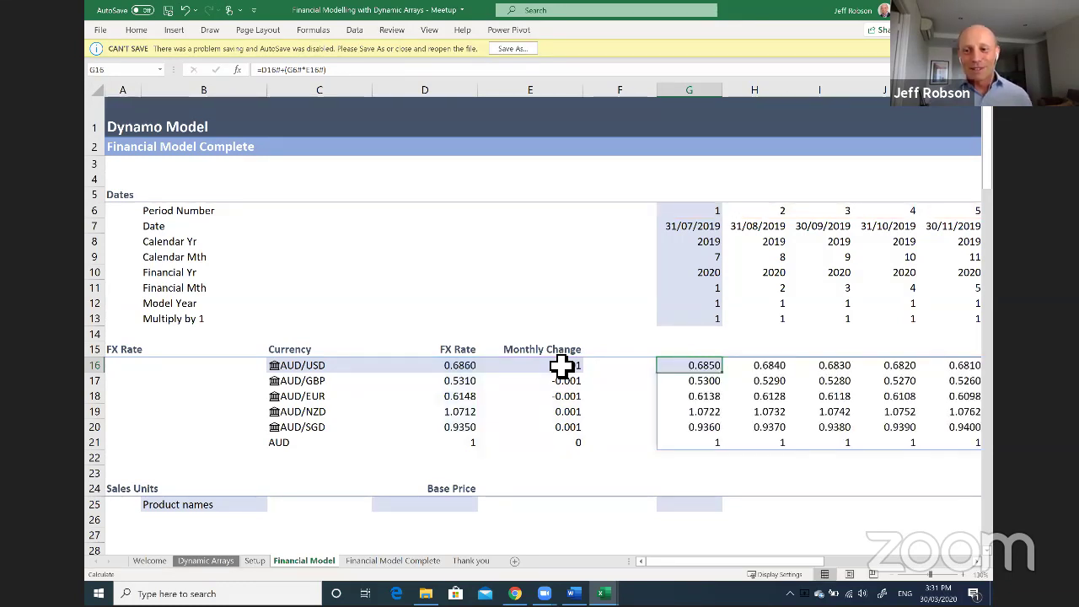
Examine the spilled FX rate cells along row 16 and the references in the formula in G16.
key(Right)
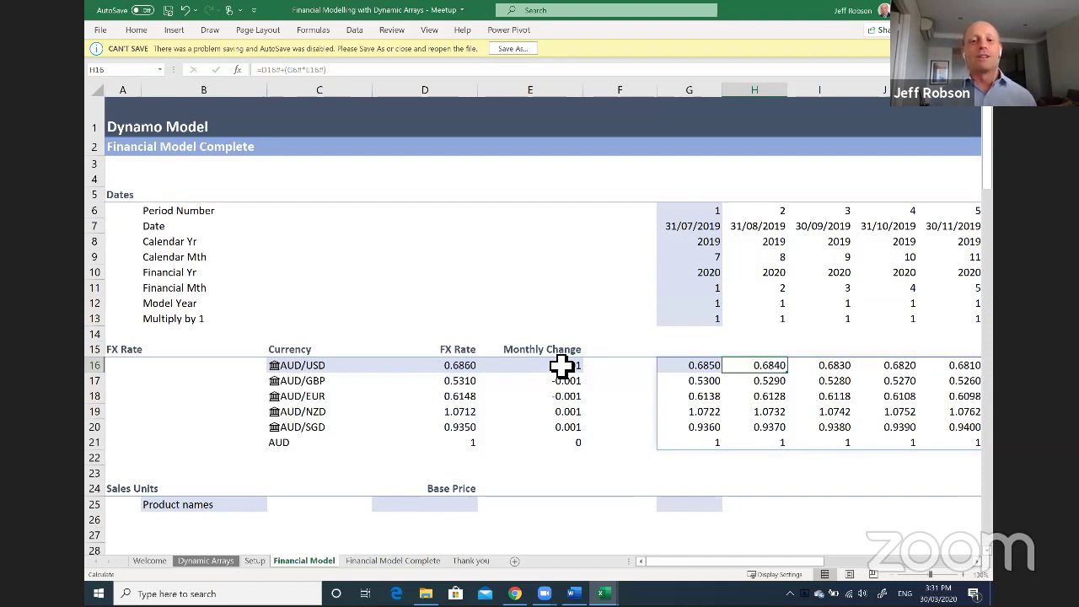
key(Left)
key(Right)
key(Right)
key(Right)
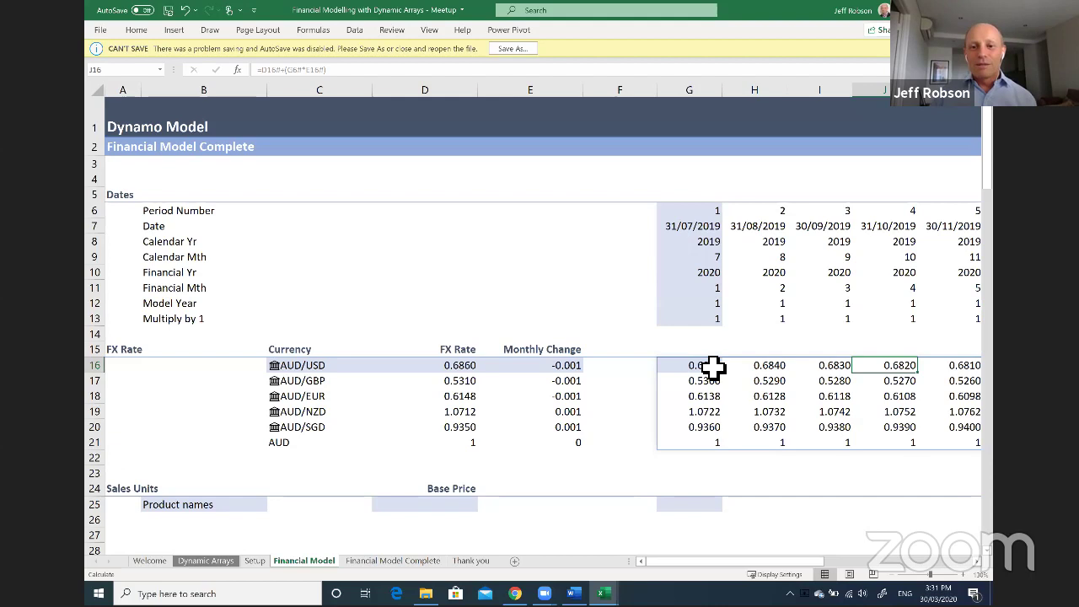
double_click(674, 343)
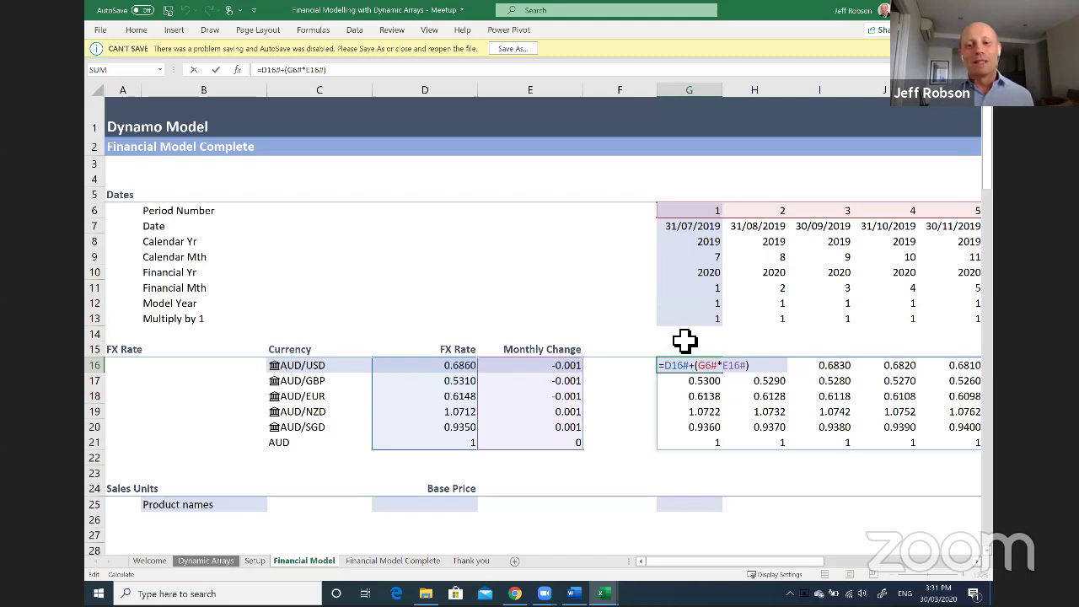
key(ctrl+Return)
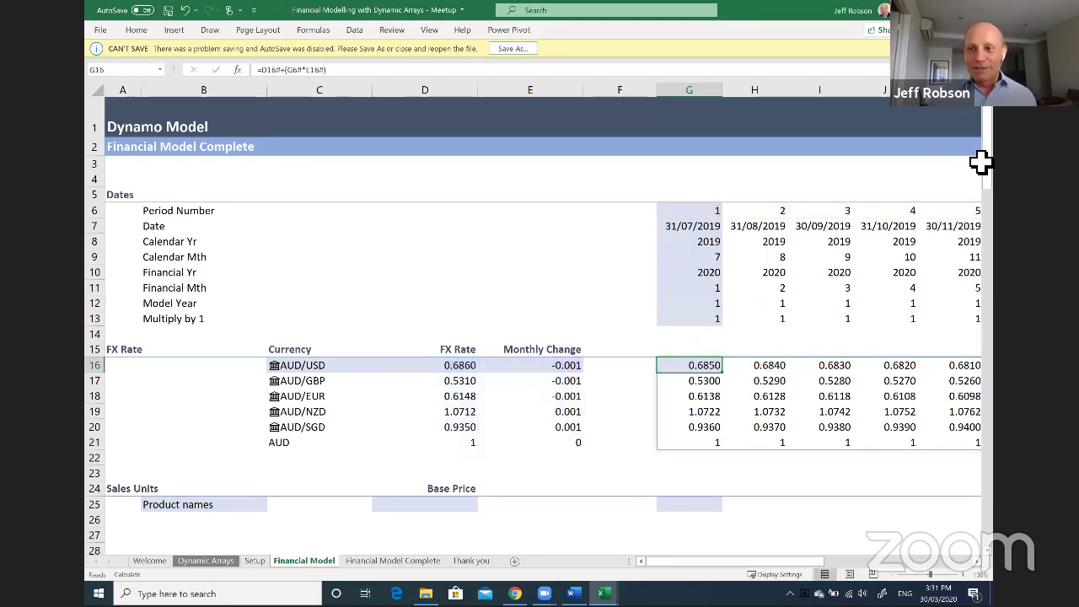
Clear the Product names placeholder from B25 in the Sales Units section.
drag(992, 177, 990, 195)
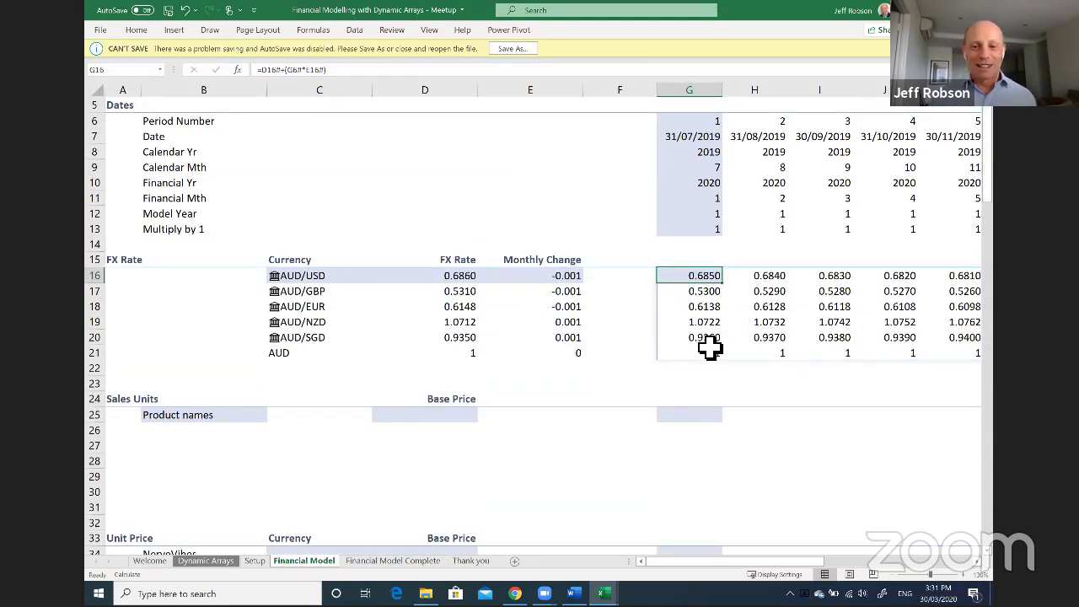
click(207, 419)
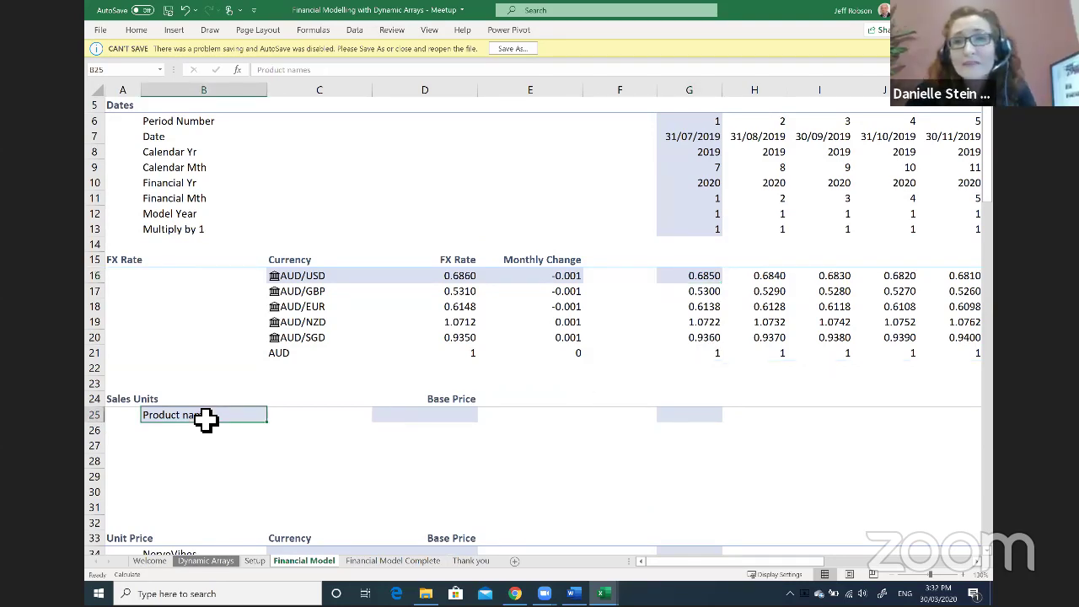
key(Delete)
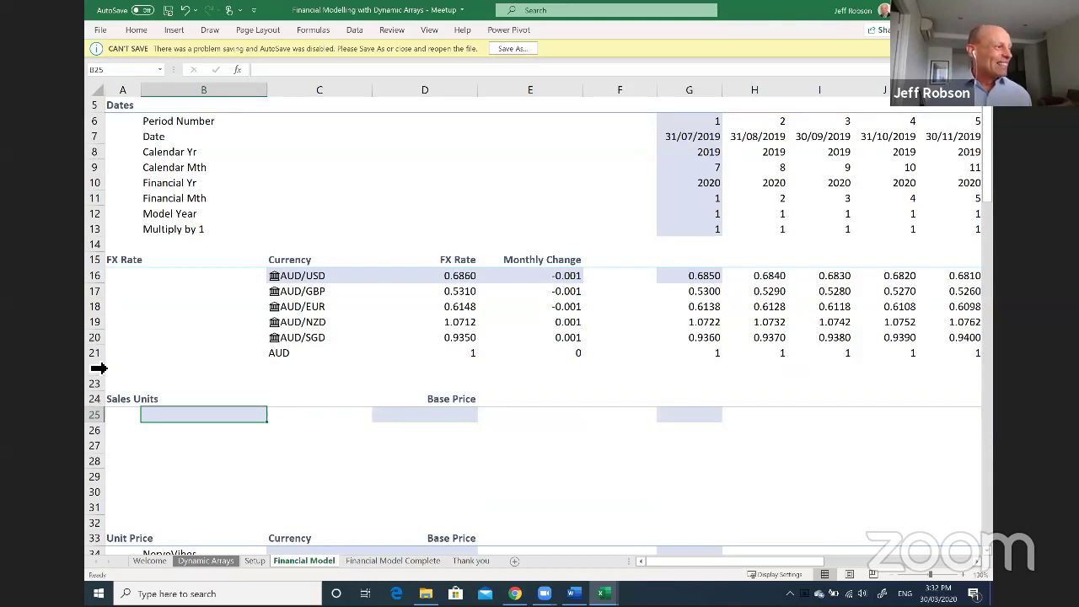
Try entering =ROUNDUP(D25#*(1+tblProducts[Annual Price Increase %])^(G12#-1),0) in B25 of the Sales Units section, and undo the entry.
key(alt+Tab)
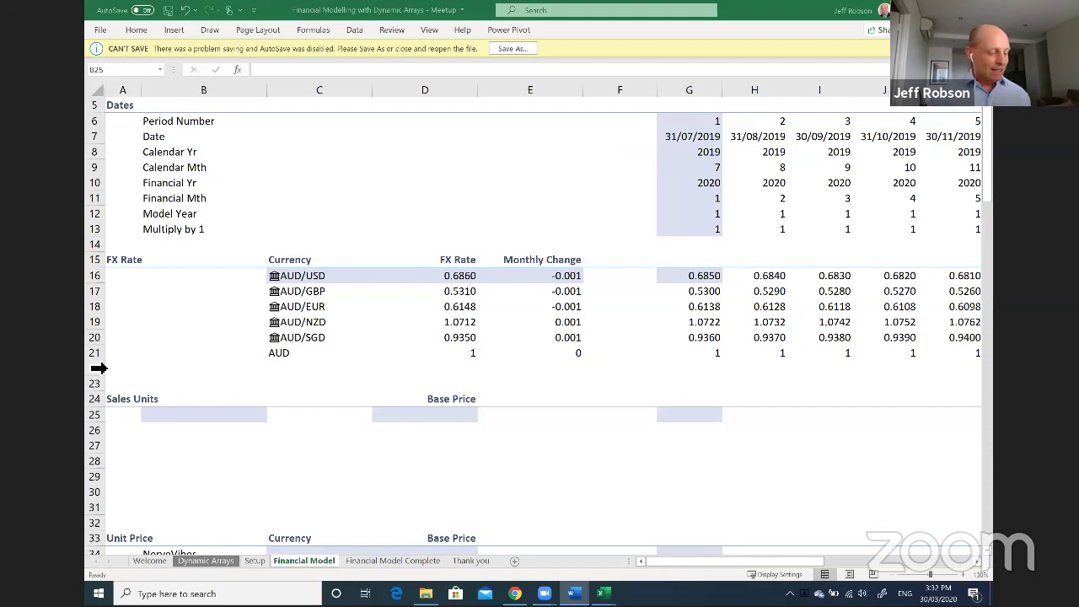
click(220, 415)
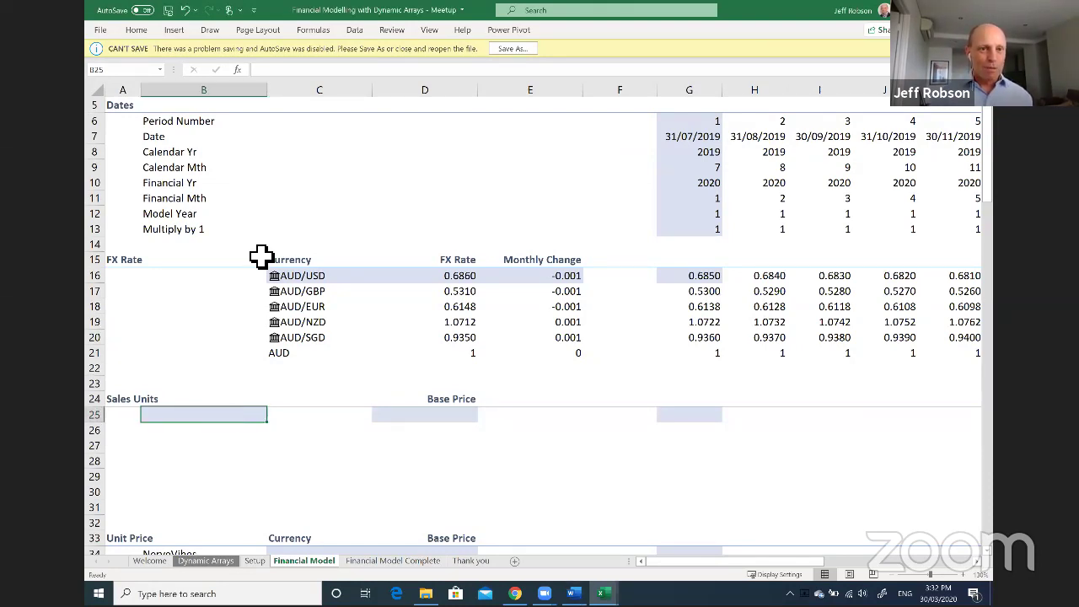
click(304, 76)
text(=ROUNDUP(D25#*(1+tblProducts[Annual Price Increase %])^(G12#-1),0))
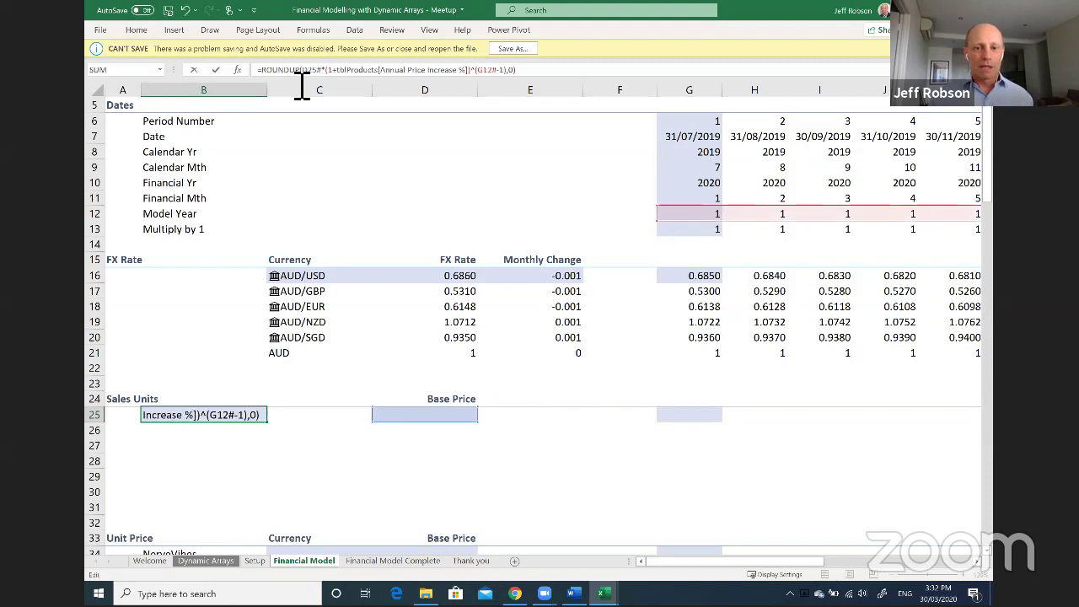
key(Return)
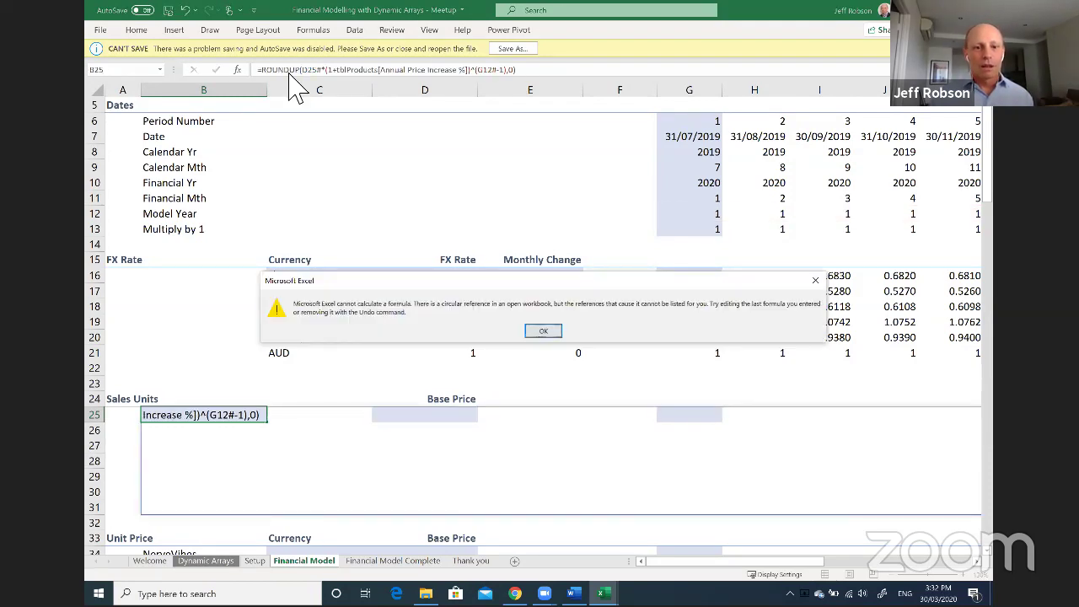
click(543, 331)
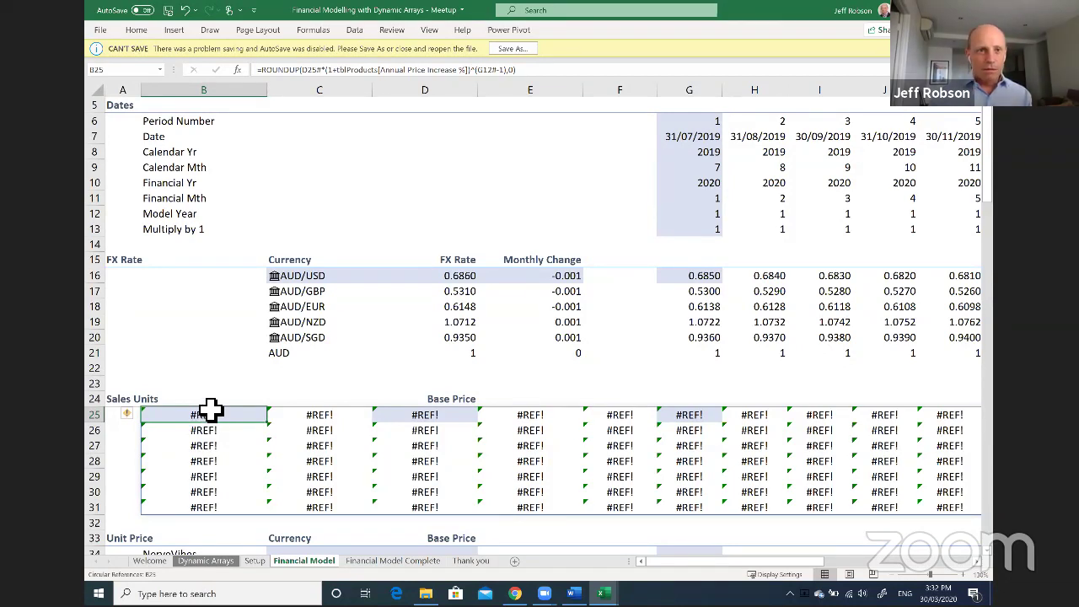
key(F2)
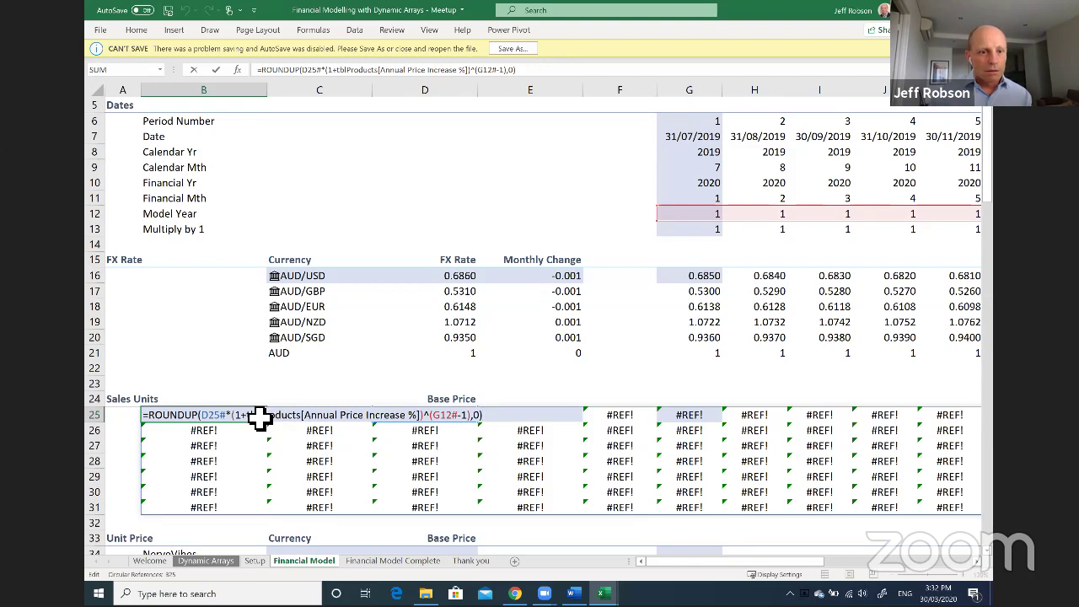
key(Escape)
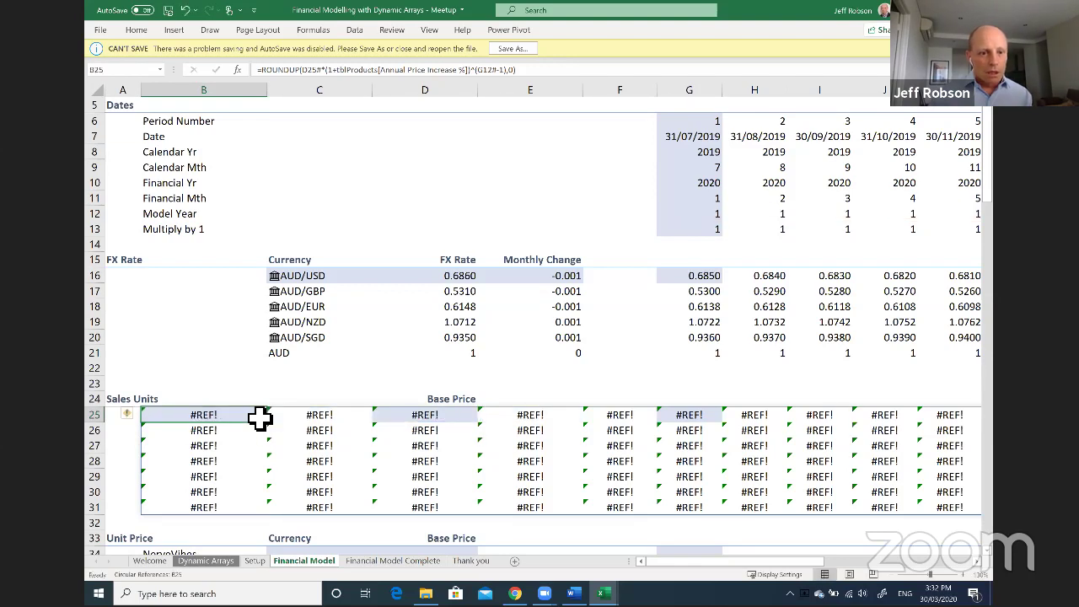
click(457, 418)
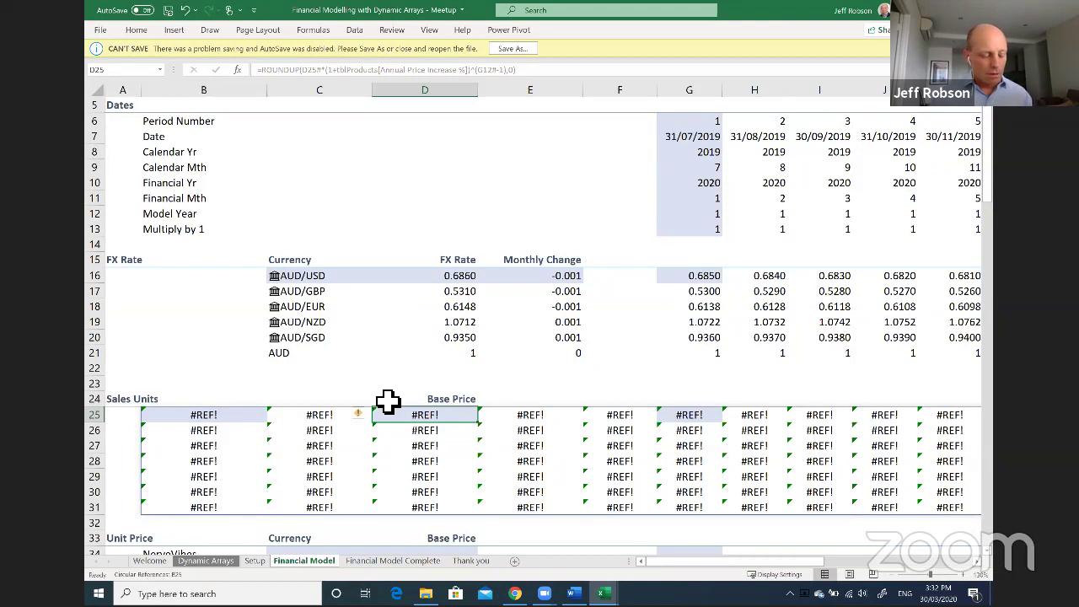
key(ctrl+z)
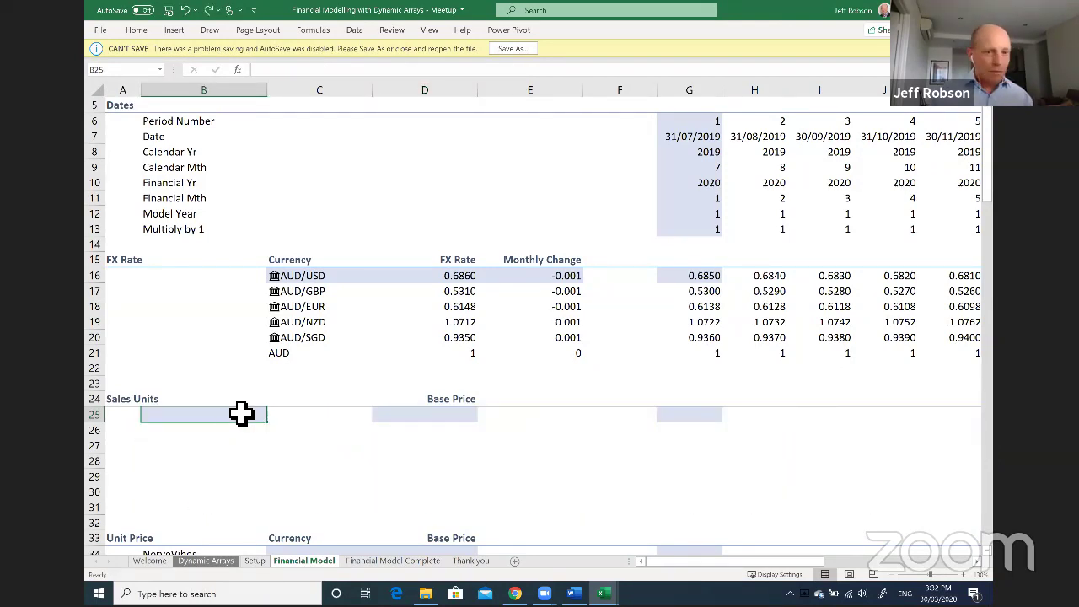
List the product names in the Sales Units section by entering =tblProducts[Products] in B25, referencing the Setup sheet's Products table.
text(=)
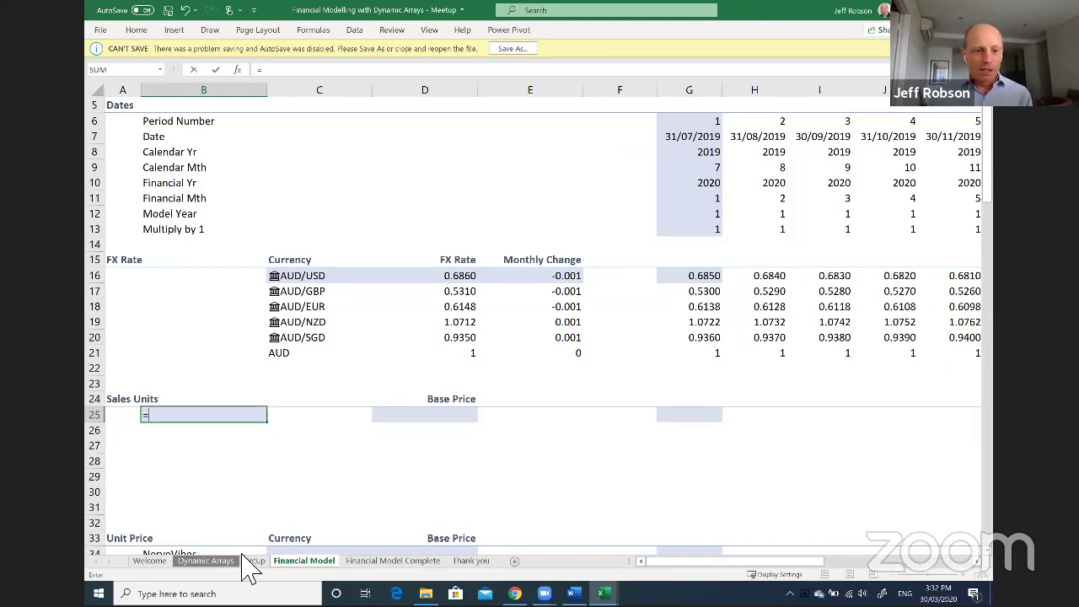
click(262, 561)
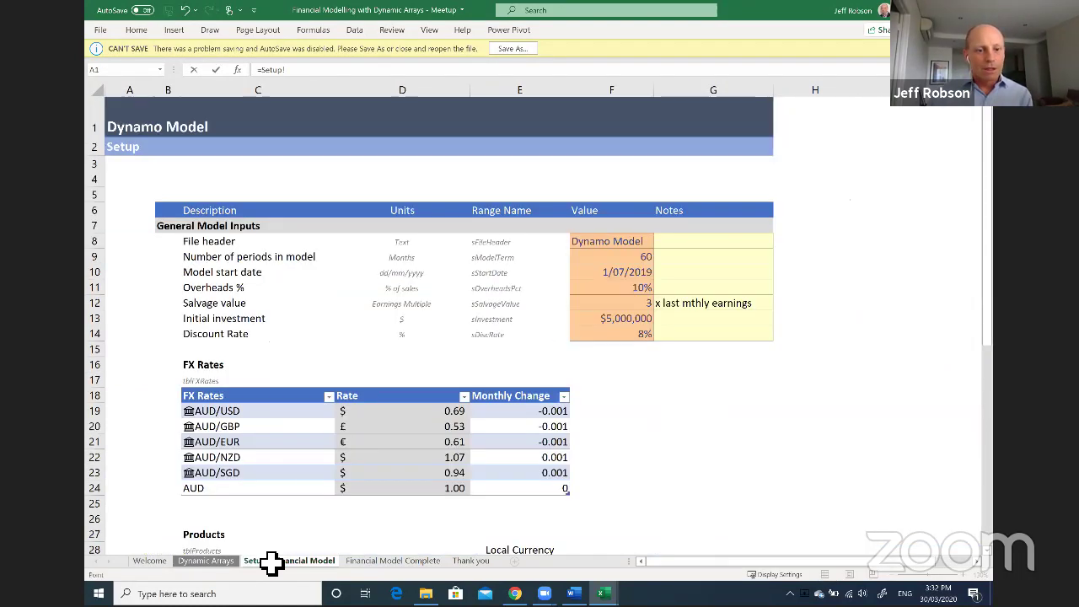
scroll(285, 375, down, 5)
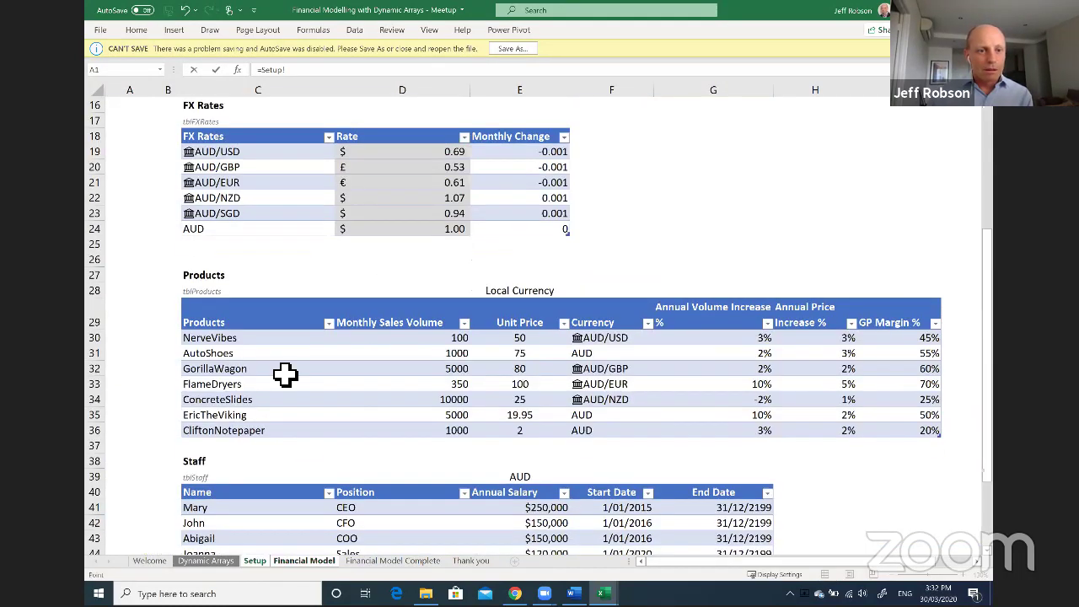
click(270, 312)
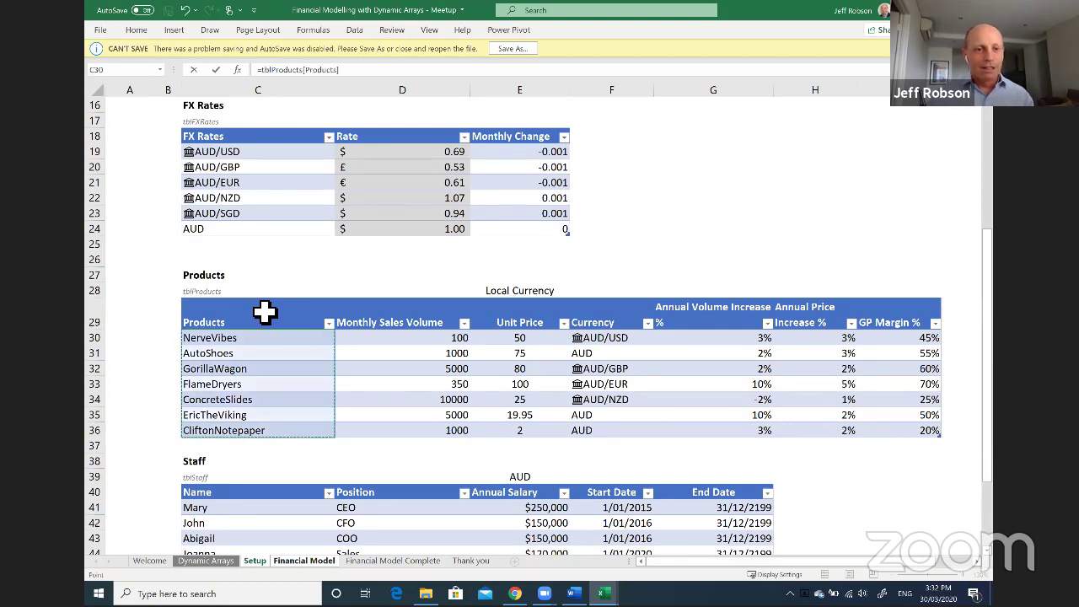
key(Return)
Try entering =D34#*(1+tblProducts[Annual Price Increase %])^(G12#-1) in D25 of the Sales Units section, and clear the entry.
click(424, 412)
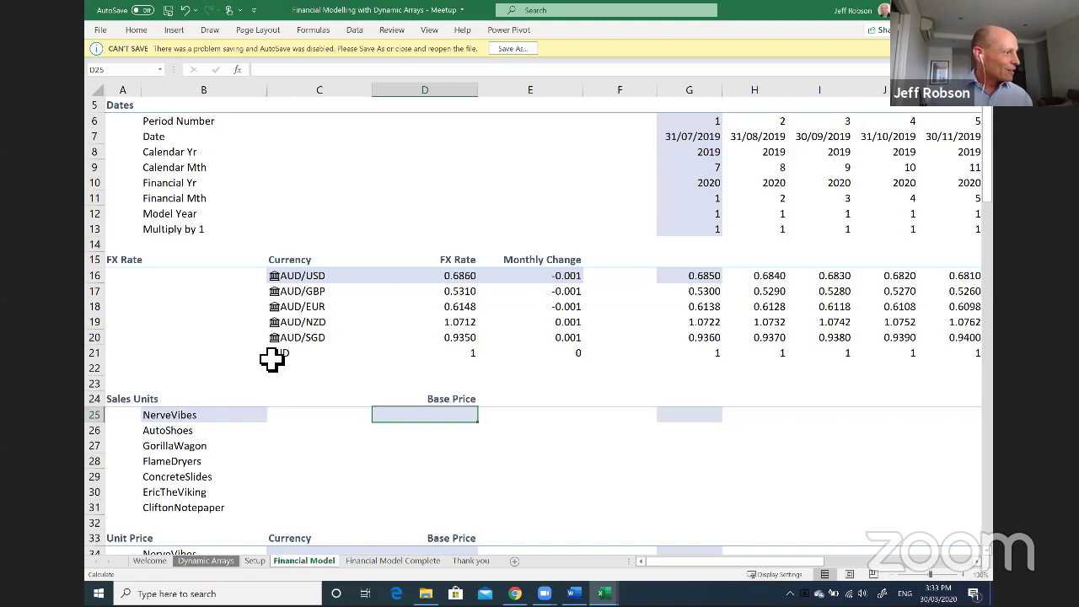
key(alt+Tab)
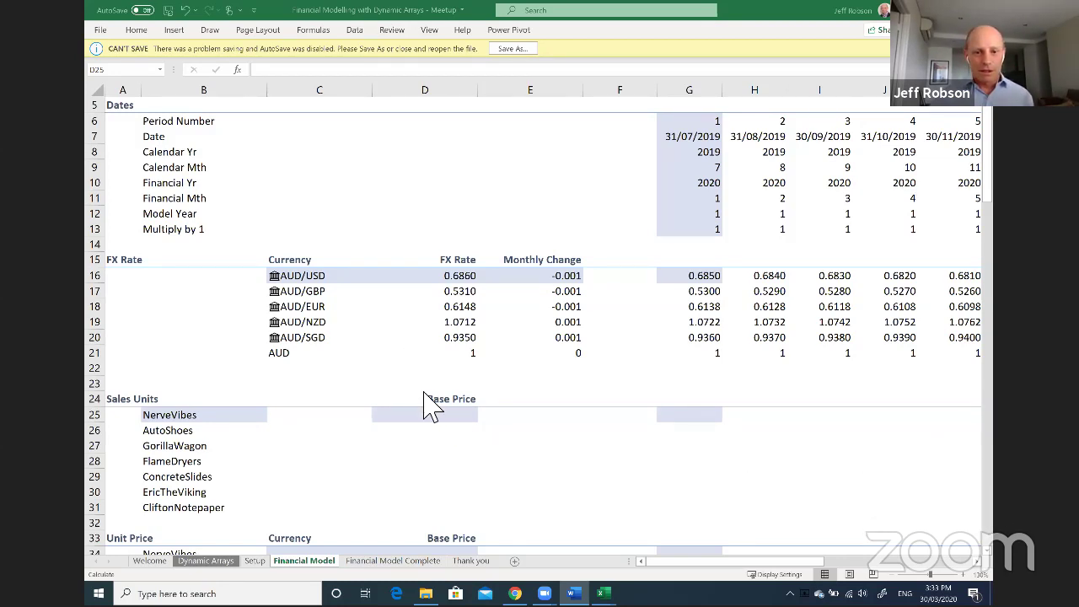
click(452, 418)
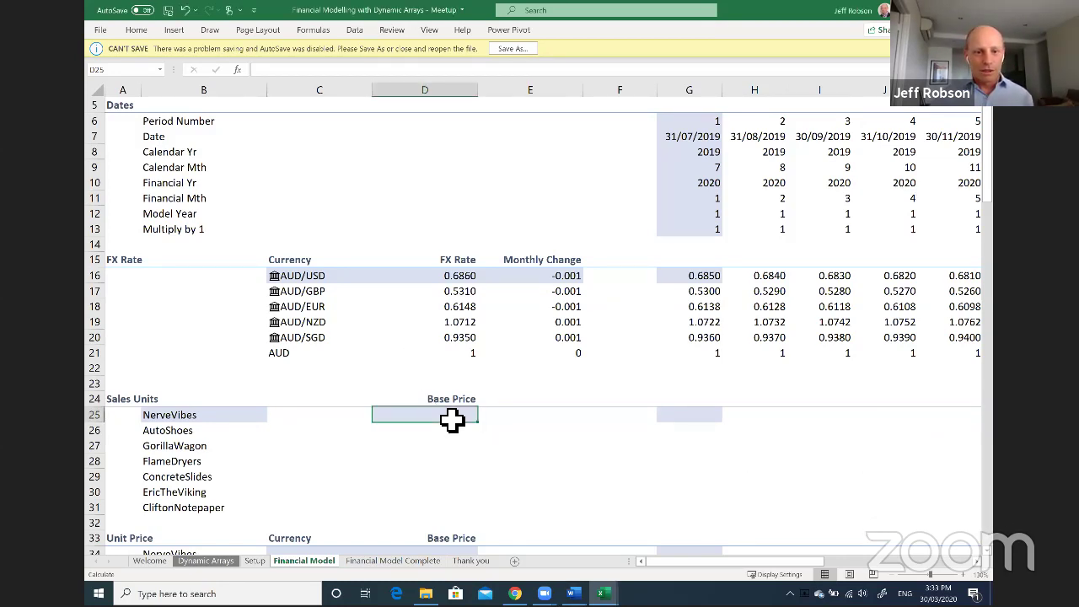
click(294, 76)
text(=D34#*(1+tblProducts[Annual Price Increase %])^(G12#-1))
key(ctrl+Return)
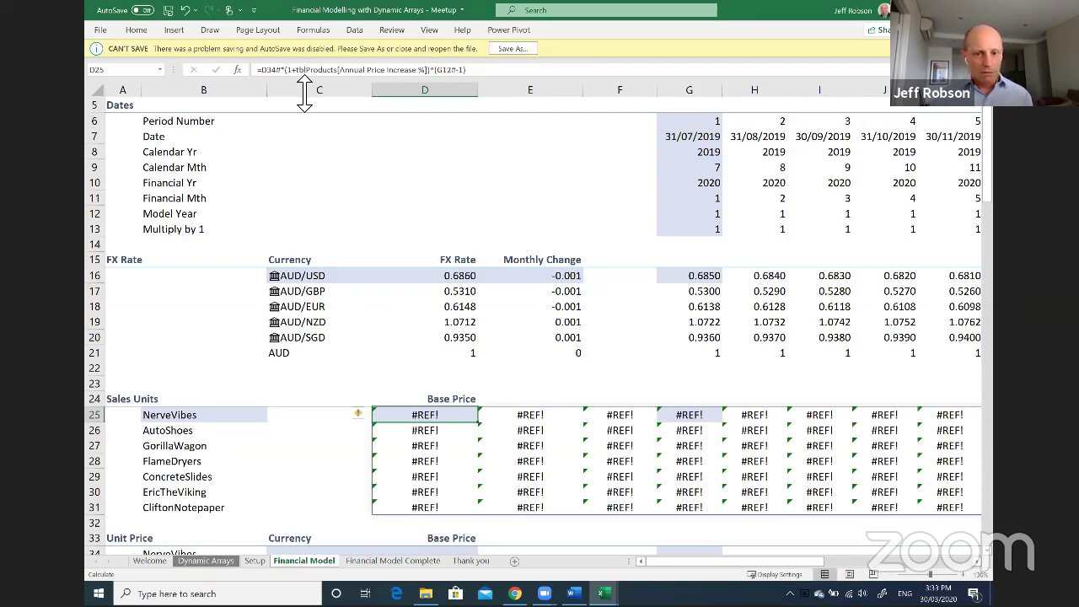
key(Delete)
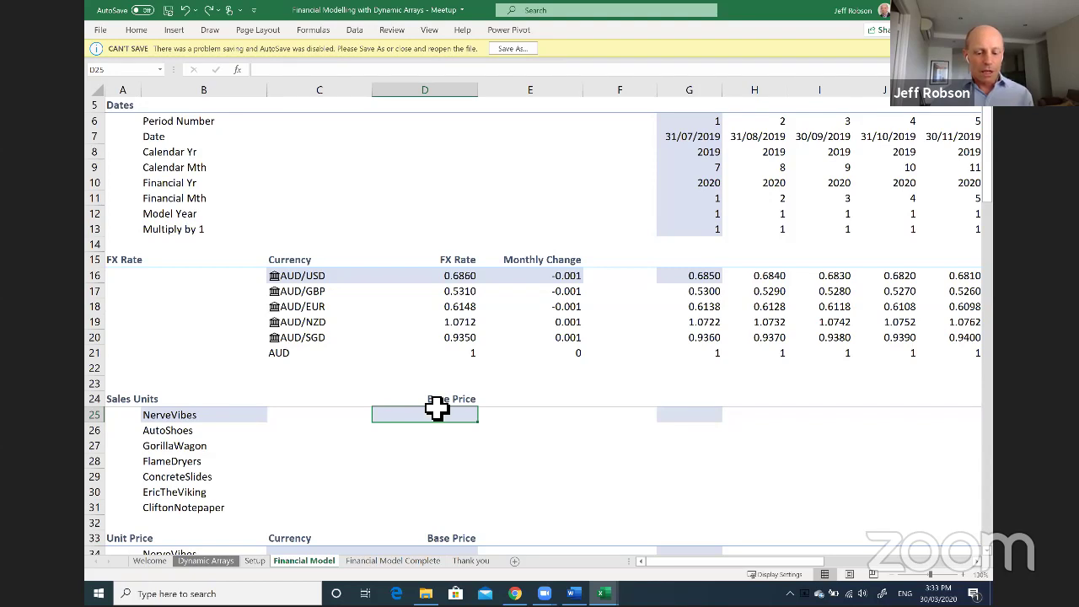
Enter =tblProducts[Unit Price] in D25 of the Sales Units section, referencing the Setup sheet's Products table.
text(=)
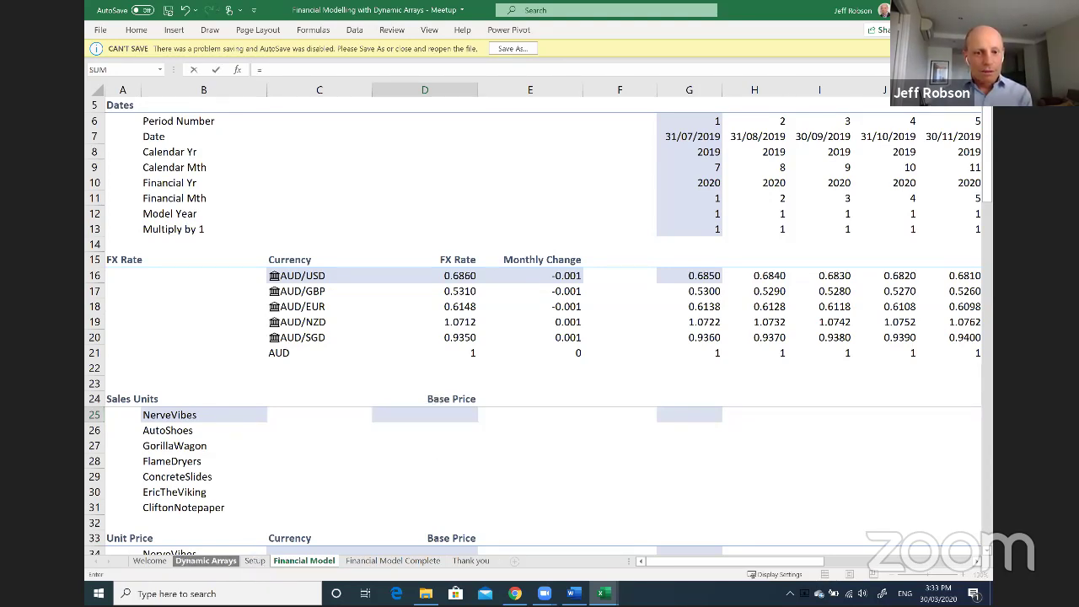
click(206, 560)
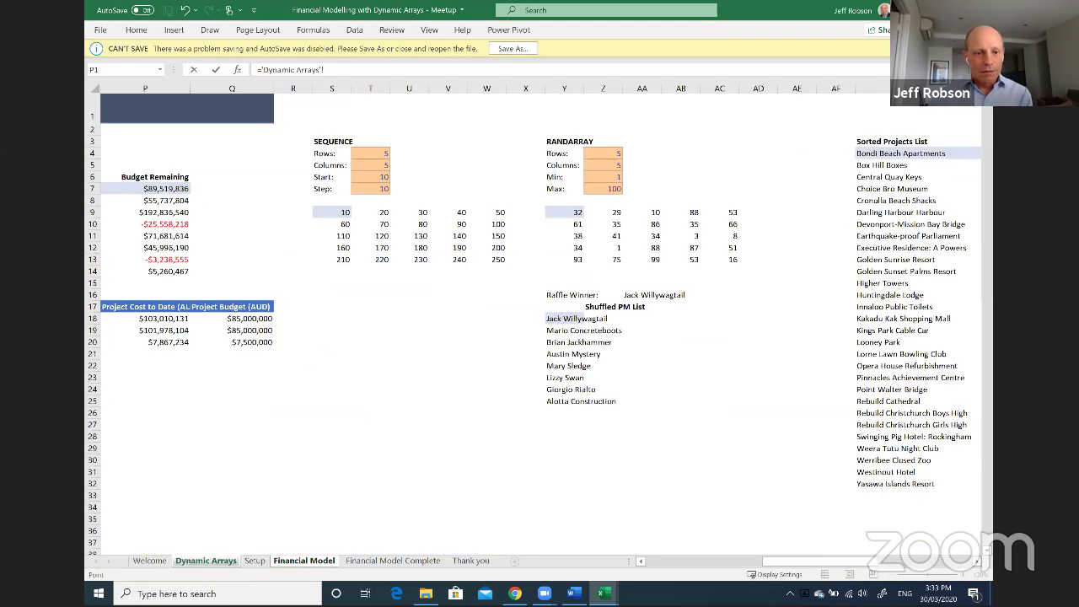
click(255, 560)
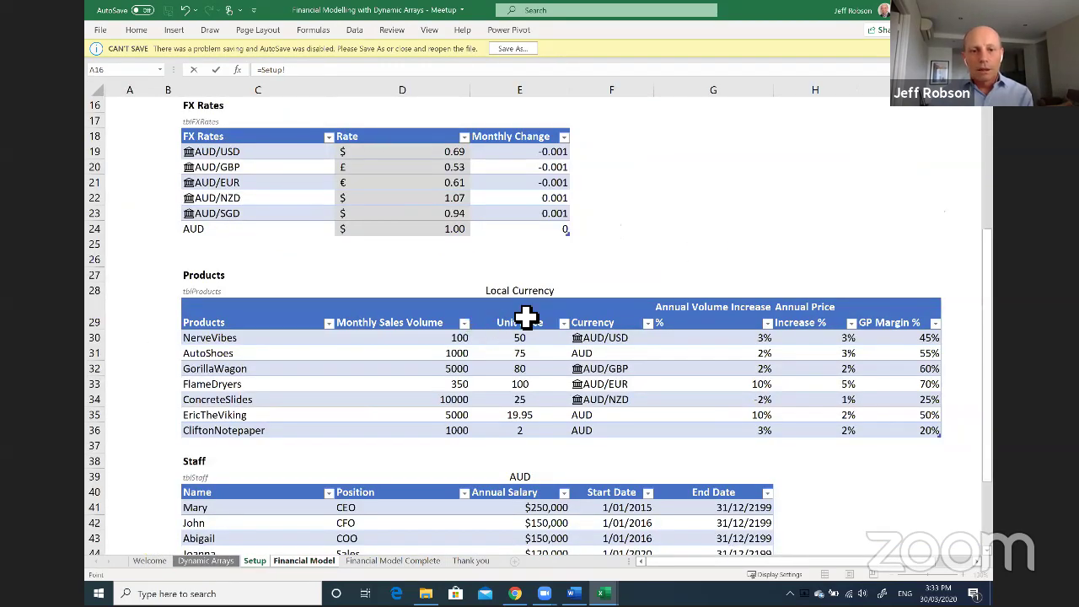
click(524, 314)
key(Return)
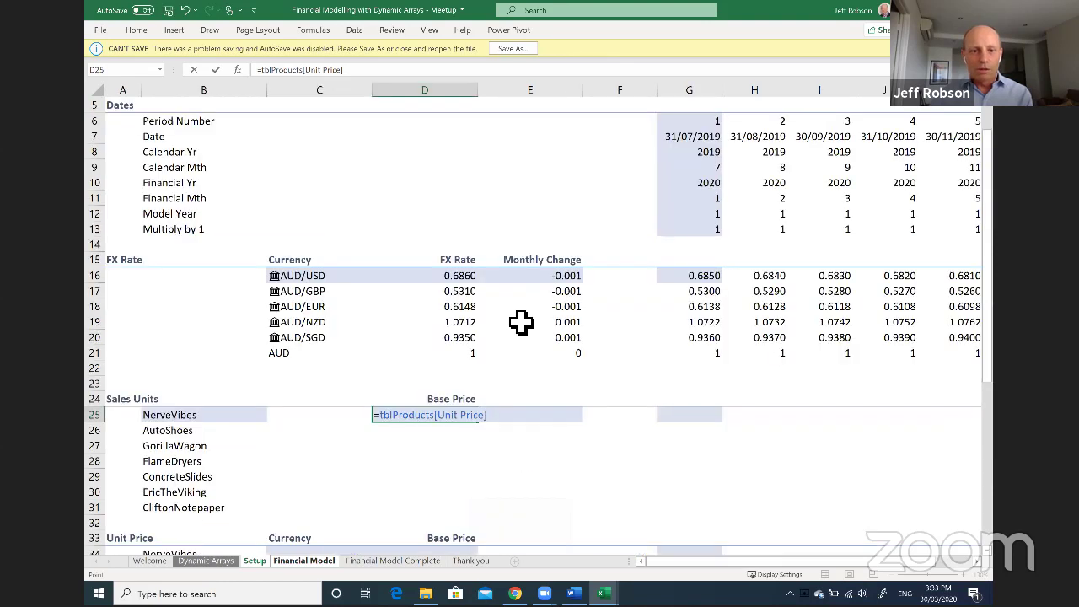
Fill the monthly Sales Units grid by entering =ROUNDUP(D25#*(1+tblProducts[Annual Price Increase %])^(G12#-1),0) in G25.
click(701, 416)
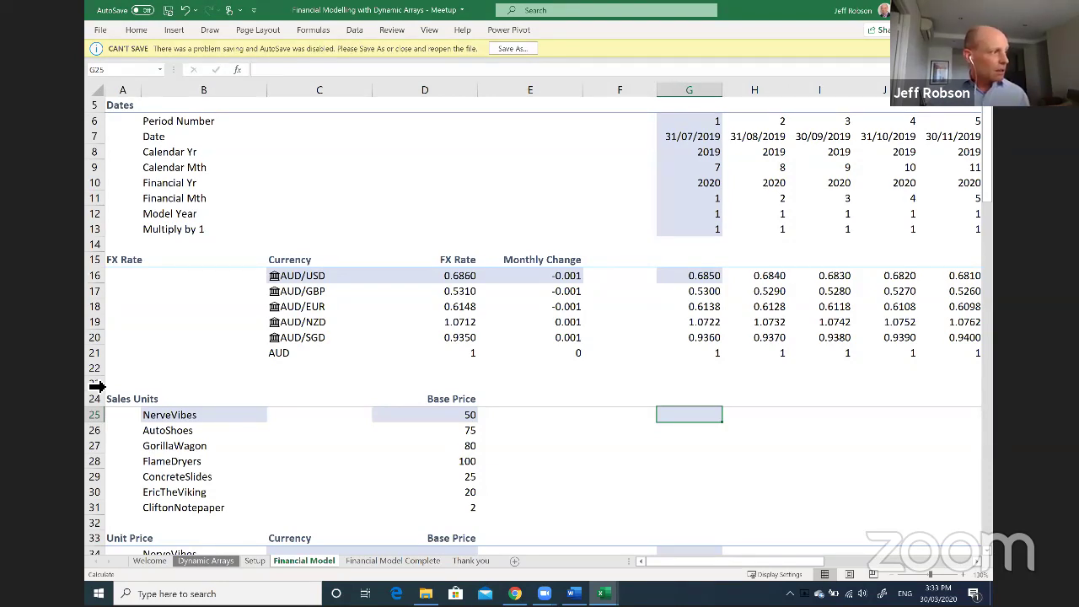
key(alt+Tab)
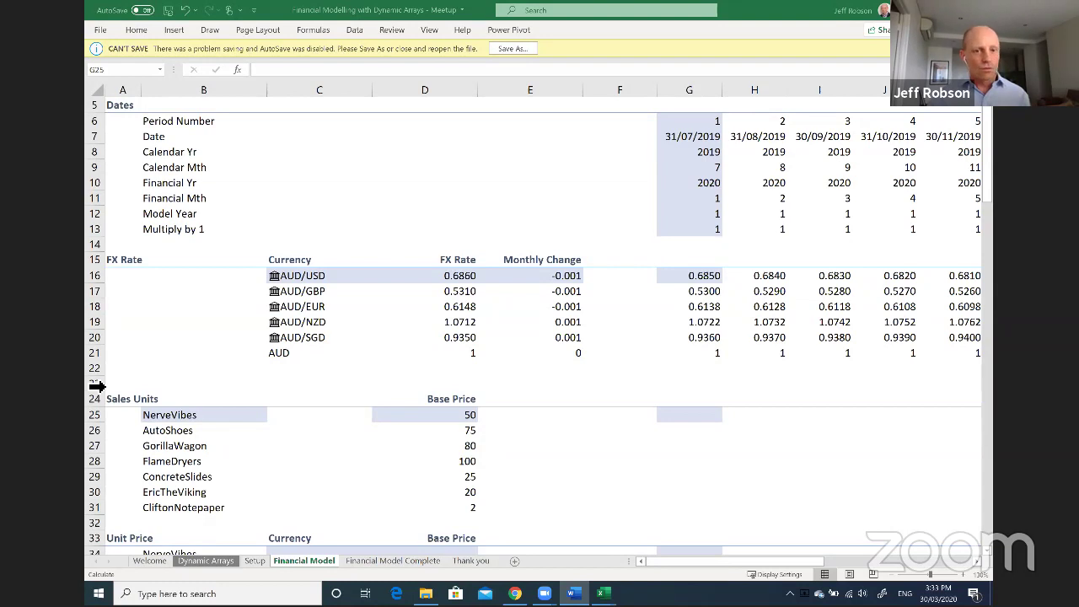
click(658, 414)
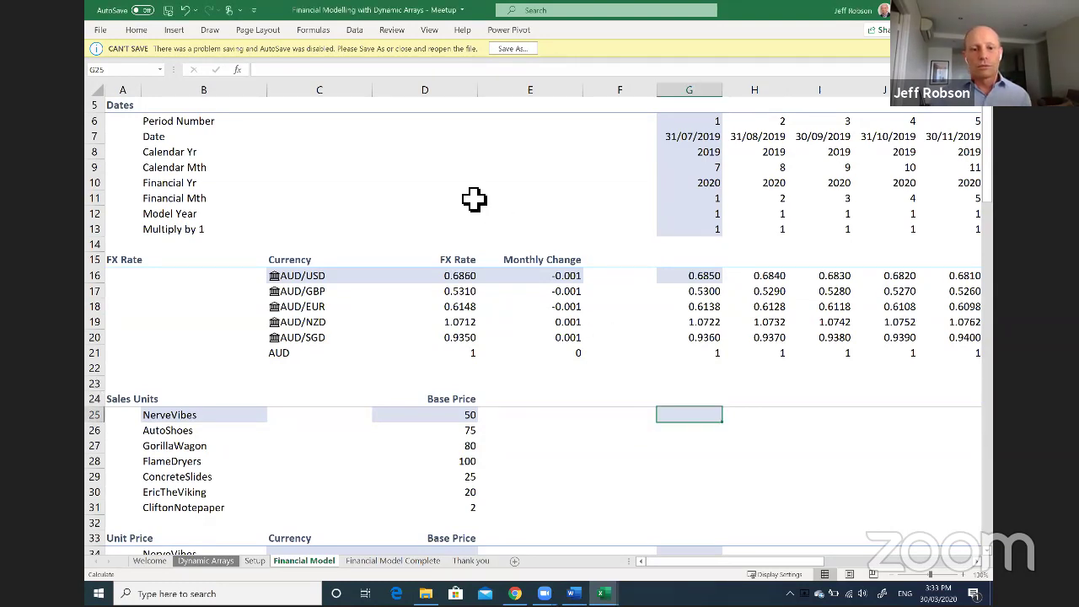
click(278, 75)
text(=ROUNDUP(D25#*(1+tblProducts[Annual Price Increase %])^(G12#-1),0))
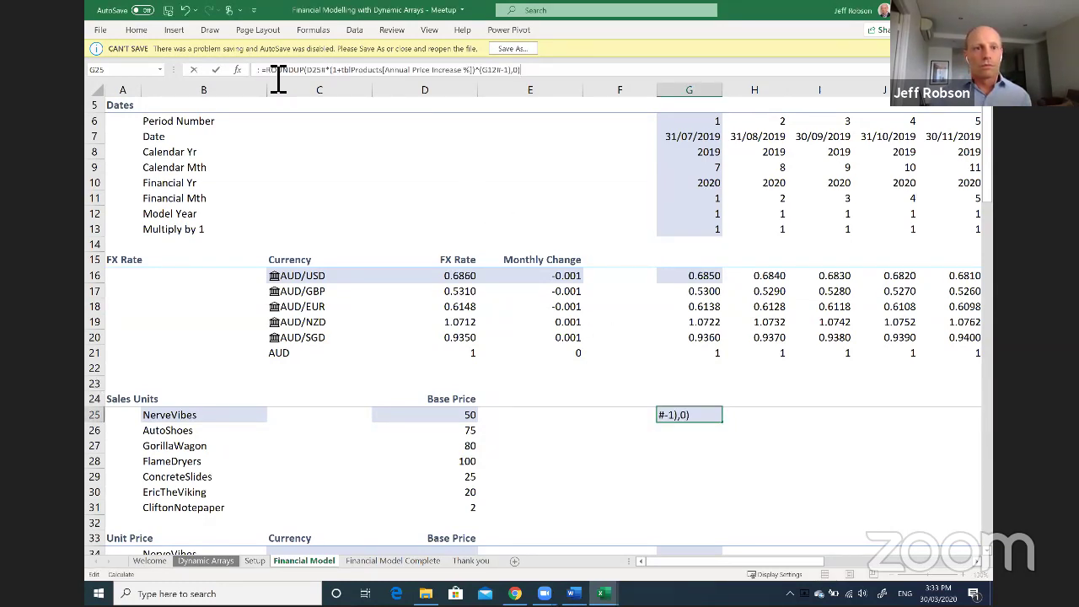
click(275, 77)
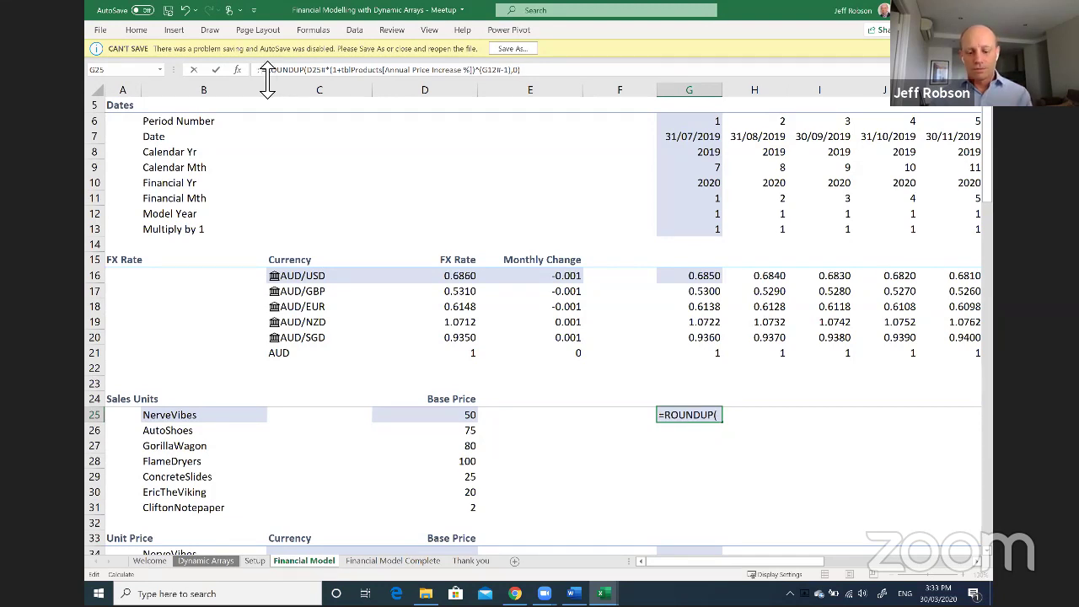
key(BackSpace)
key(ctrl+Return)
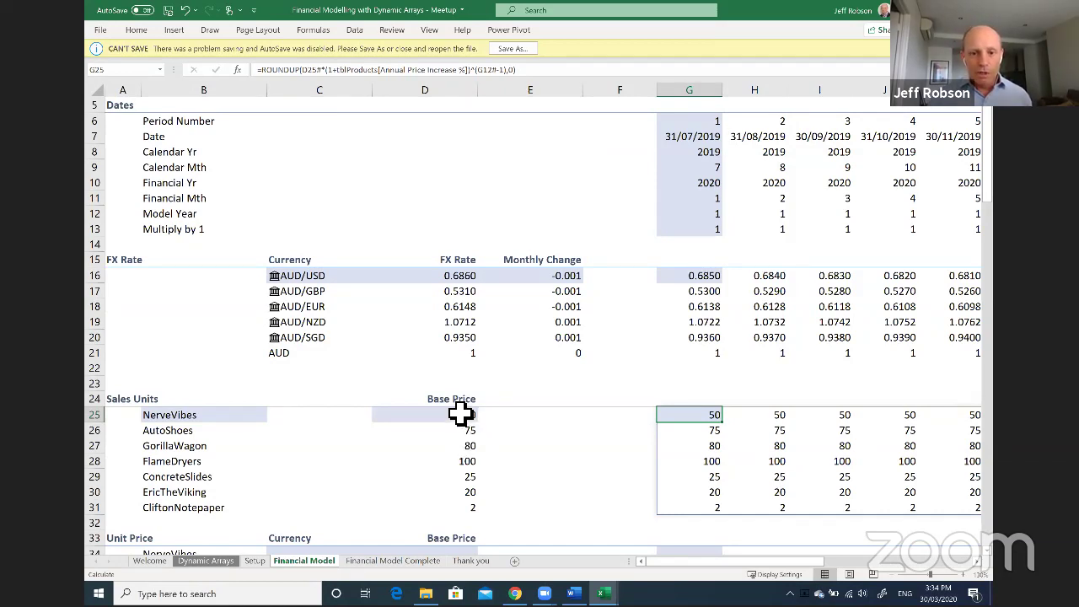
Rename the D24 heading as Units and replace the formula in D25 with =tblProducts[Monthly Sales Volume].
scroll(459, 413, down, 2)
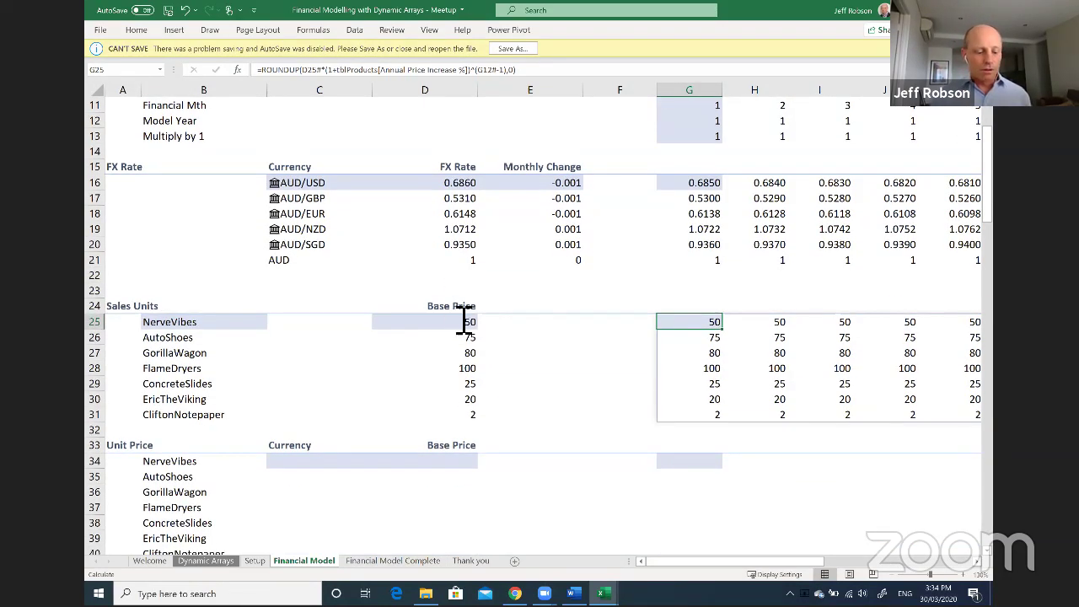
click(460, 308)
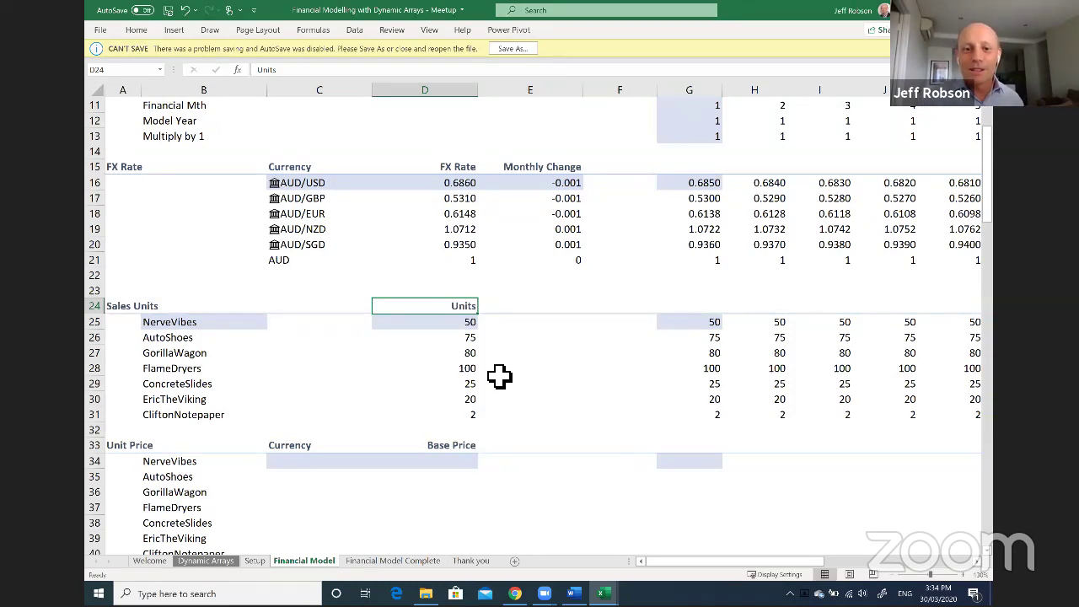
click(464, 323)
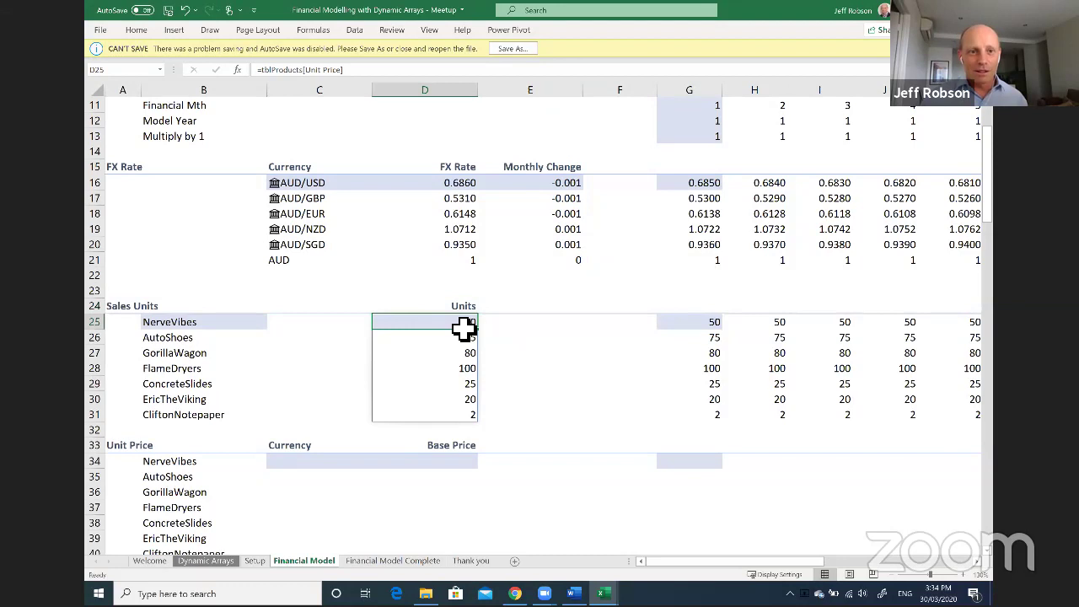
text(=)
click(254, 560)
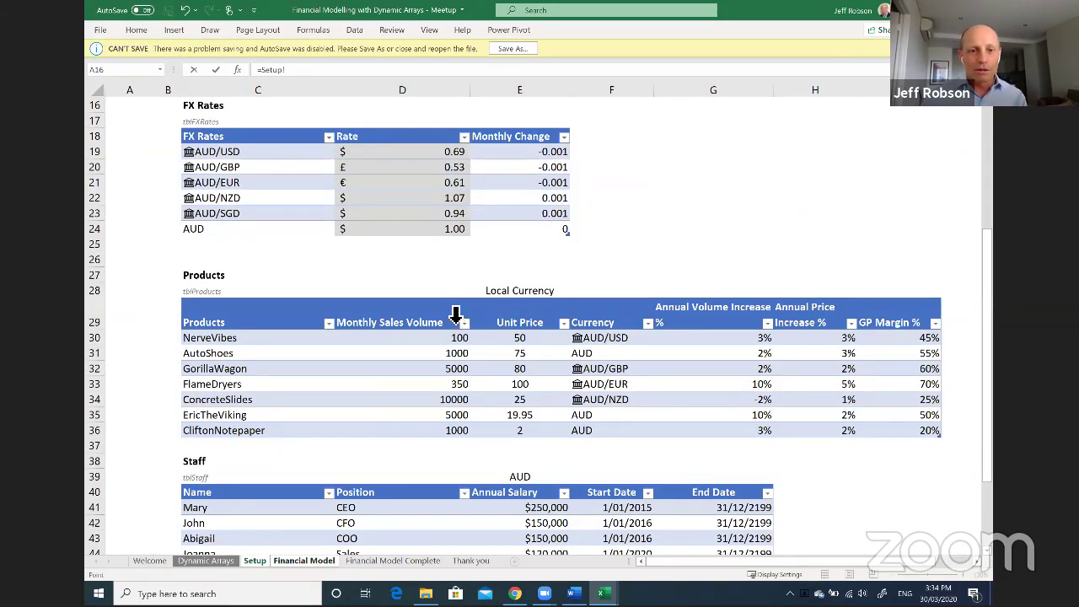
click(455, 314)
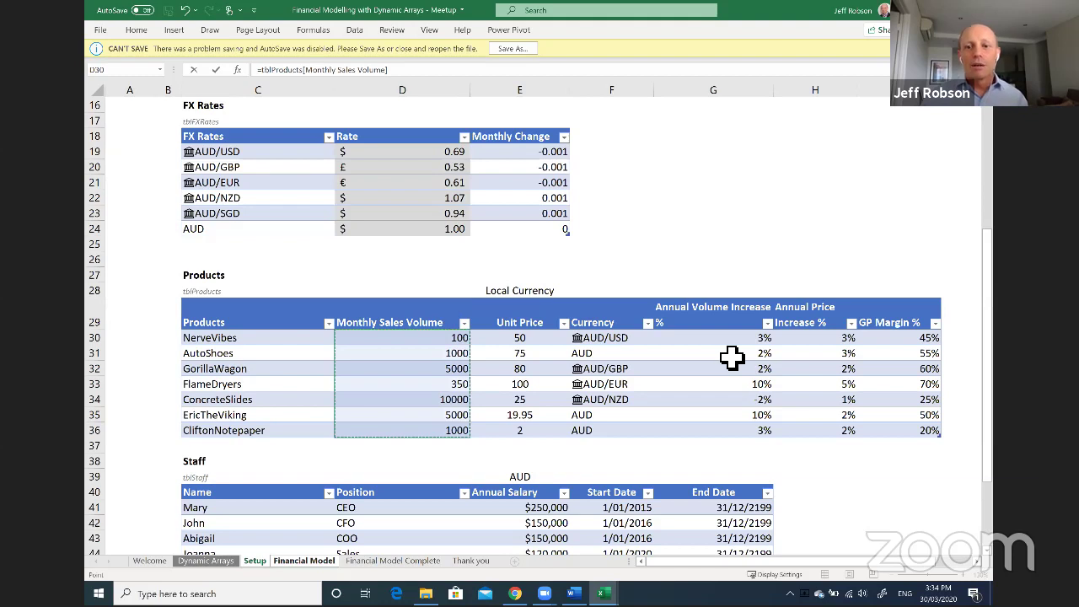
key(Return)
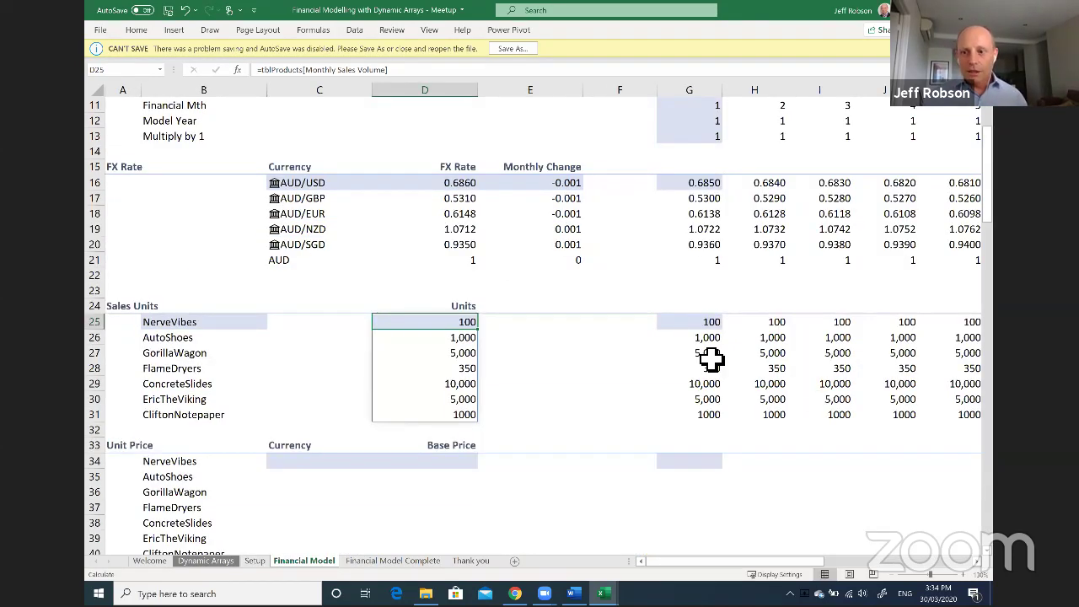
Examine the spilled monthly sales units along row 27 across the model years and the references in the formula in G25.
click(710, 359)
key(Right)
key(Right)
key(Right)
key(Right)
key(Right)
key(Right)
key(Right)
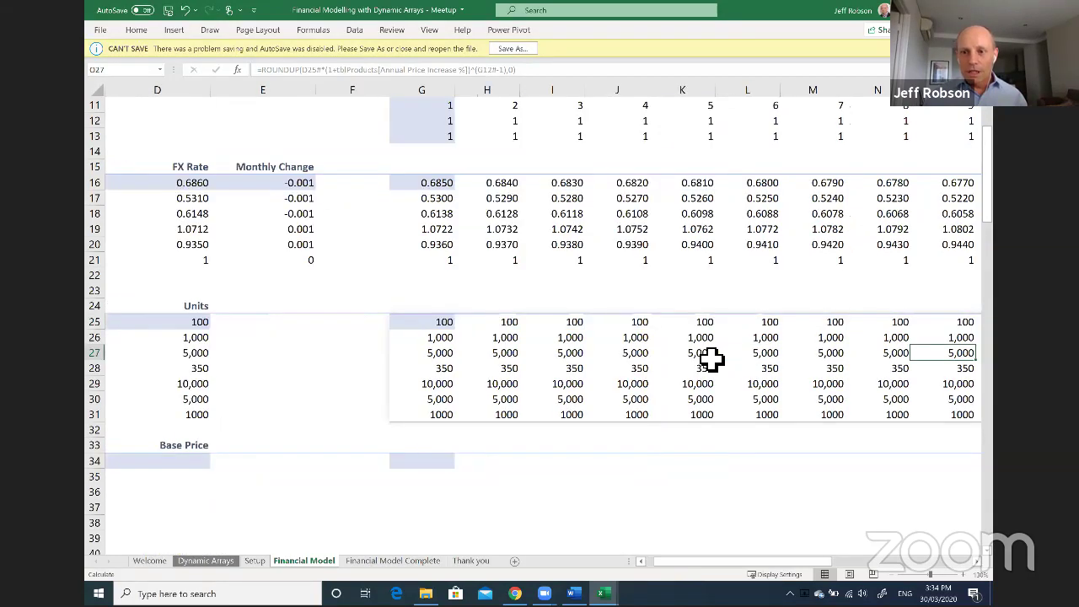
key(Right)
key(Right)
key(Right)
key(Right)
key(Right)
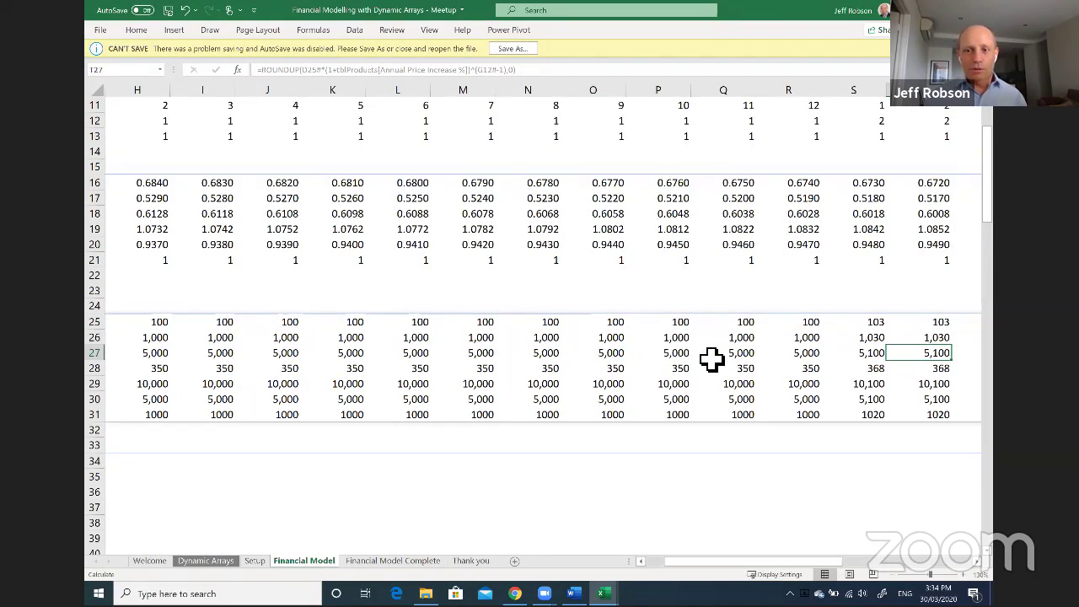
key(Right)
key(Right)
key(Right)
key(Left)
key(Left)
key(Left)
key(Left)
key(Left)
key(Left)
key(Left)
key(Left)
key(Left)
key(Left)
key(Left)
key(Left)
key(Left)
key(Left)
key(Left)
key(Left)
key(Left)
key(Left)
key(Left)
key(Left)
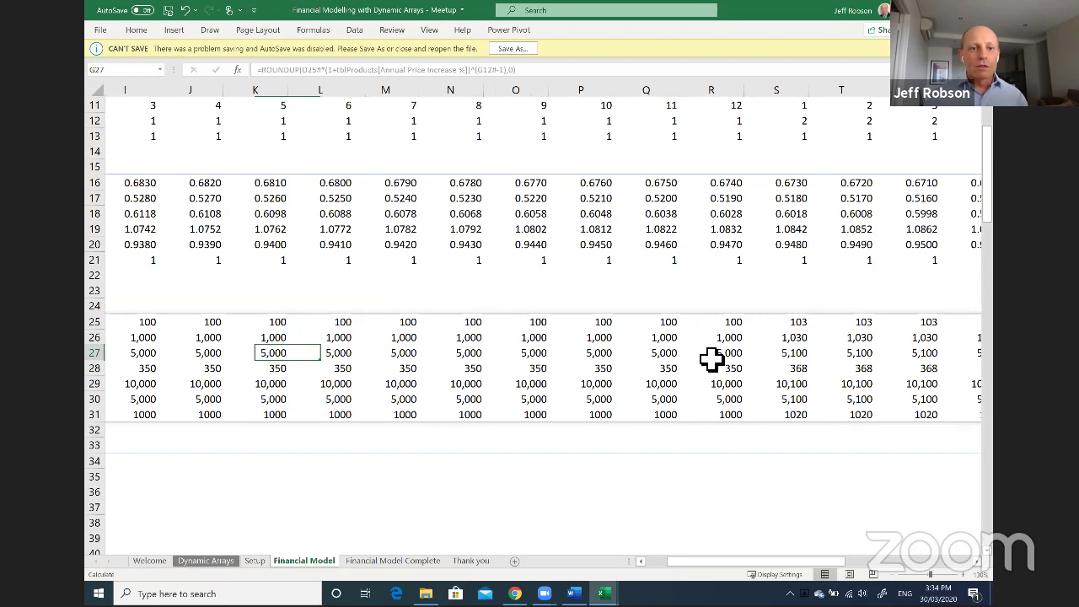
key(Right)
key(Right)
key(Right)
key(Right)
key(Up)
key(Up)
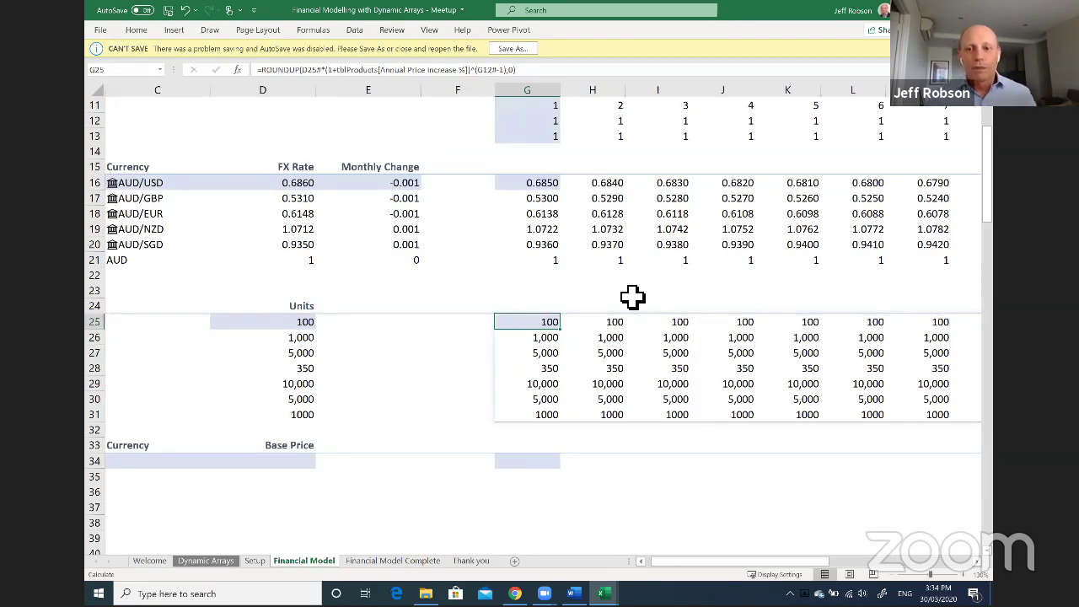
key(F2)
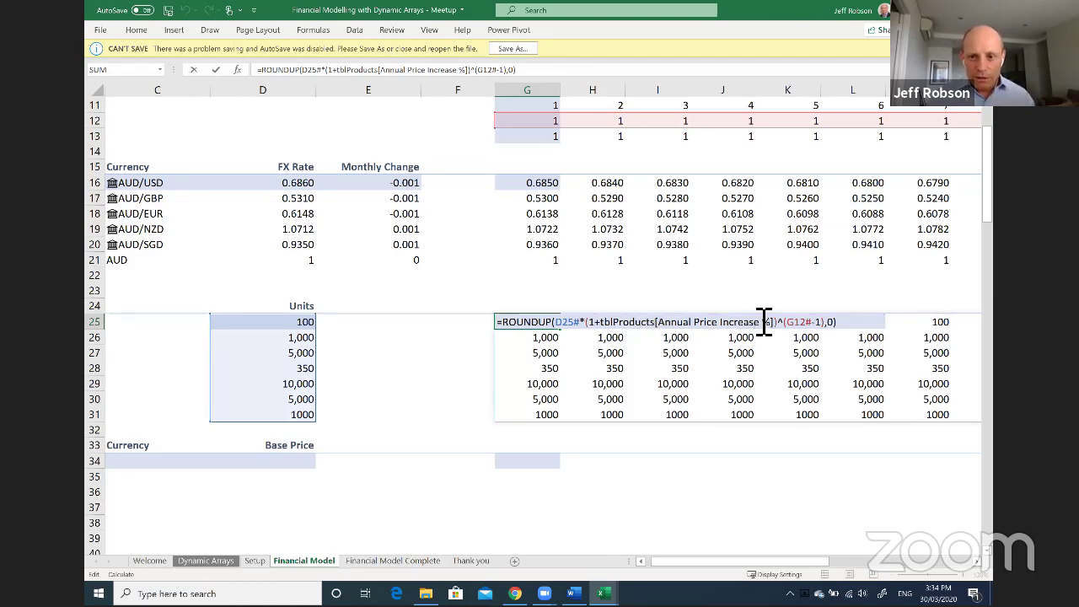
key(Escape)
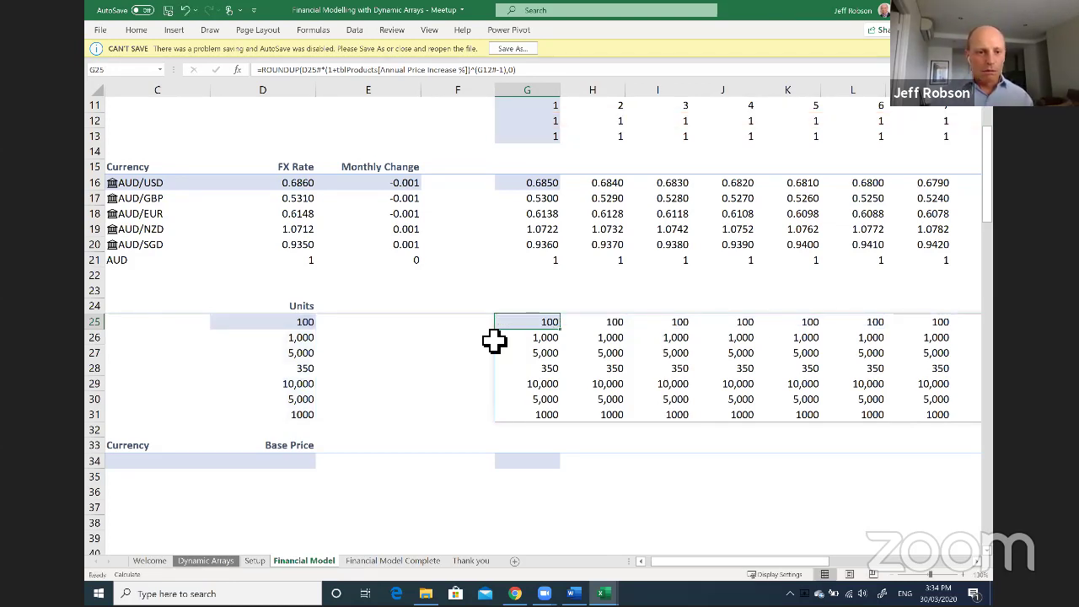
Enter =XLOOKUP(B34,tblProducts[Products],tblProducts[Unit Price]) in C34 of the Unit Price section, referencing the Setup sheet's Products table.
key(Home)
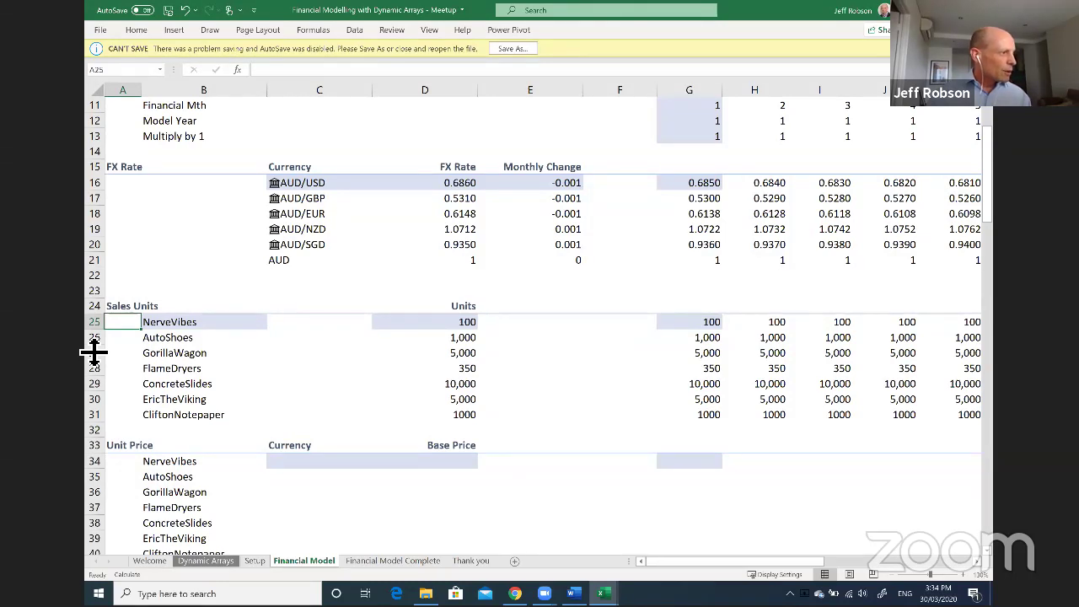
click(343, 444)
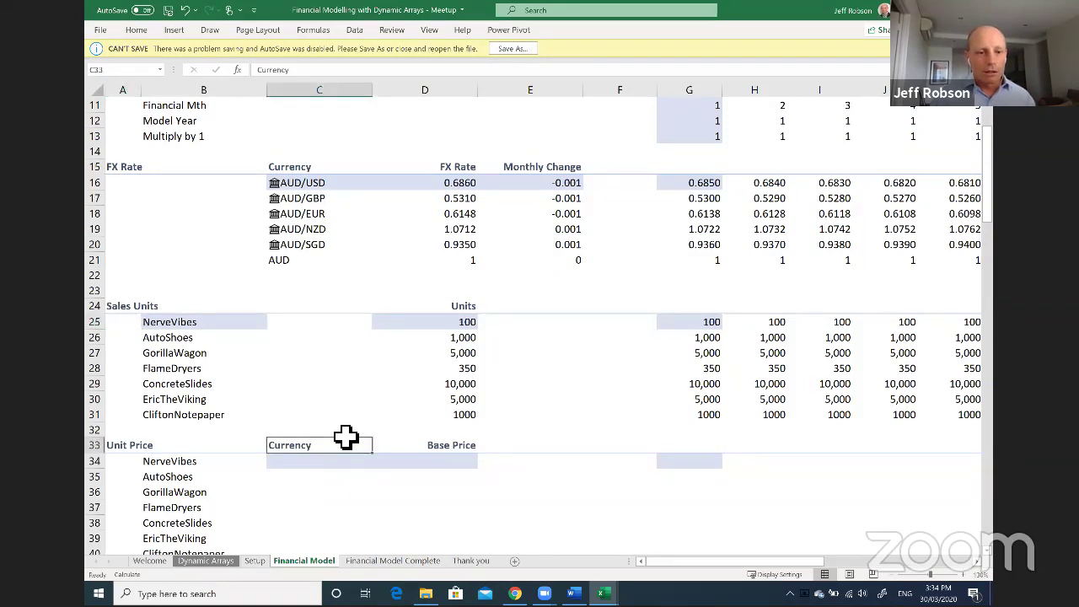
scroll(345, 437, down, 3)
click(329, 324)
text(=)
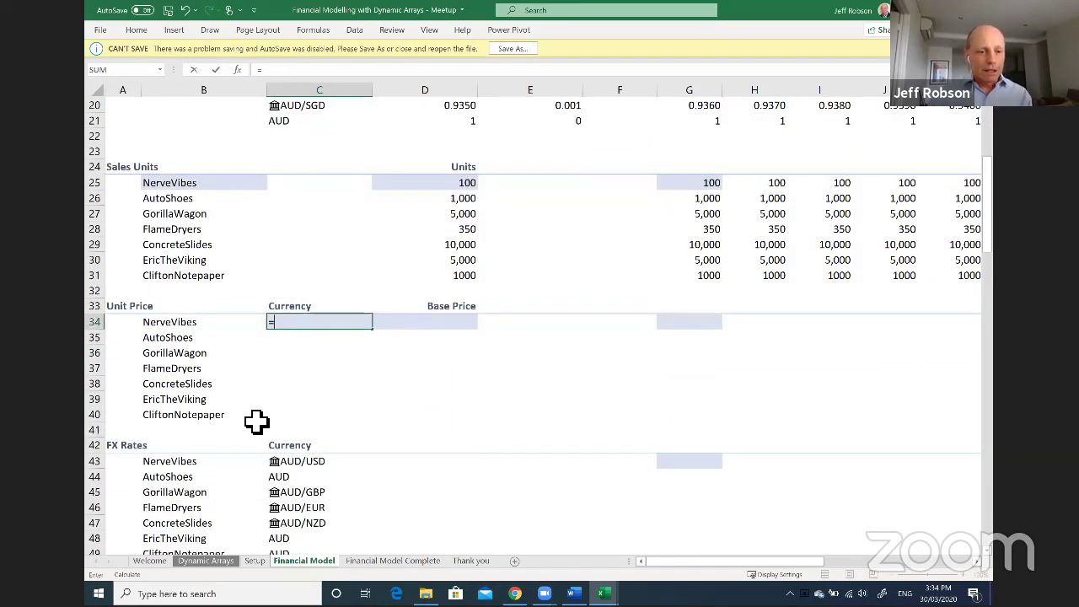
text(xl)
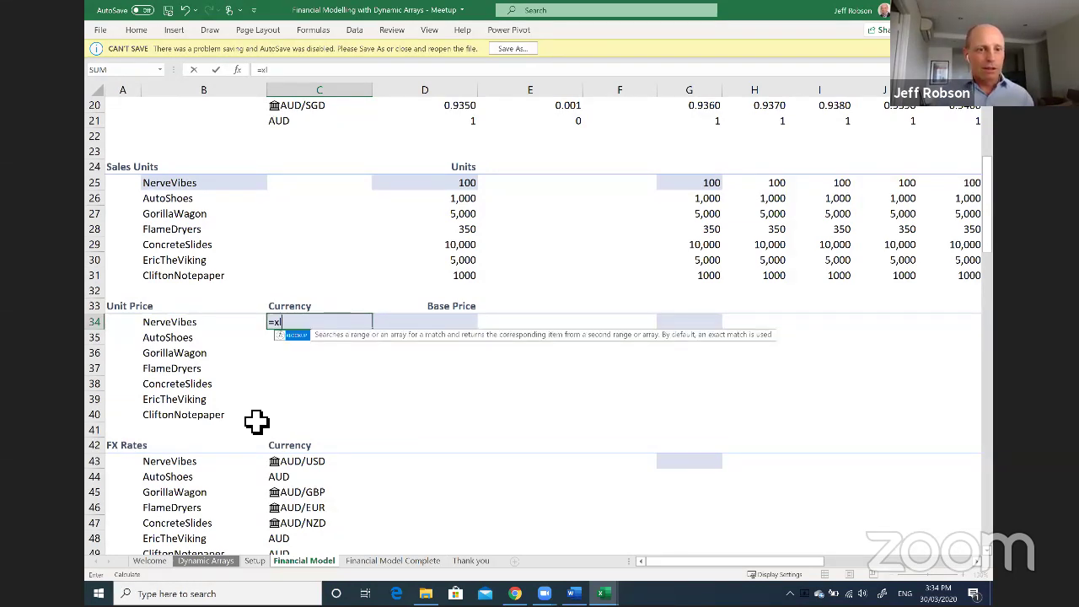
key(Tab)
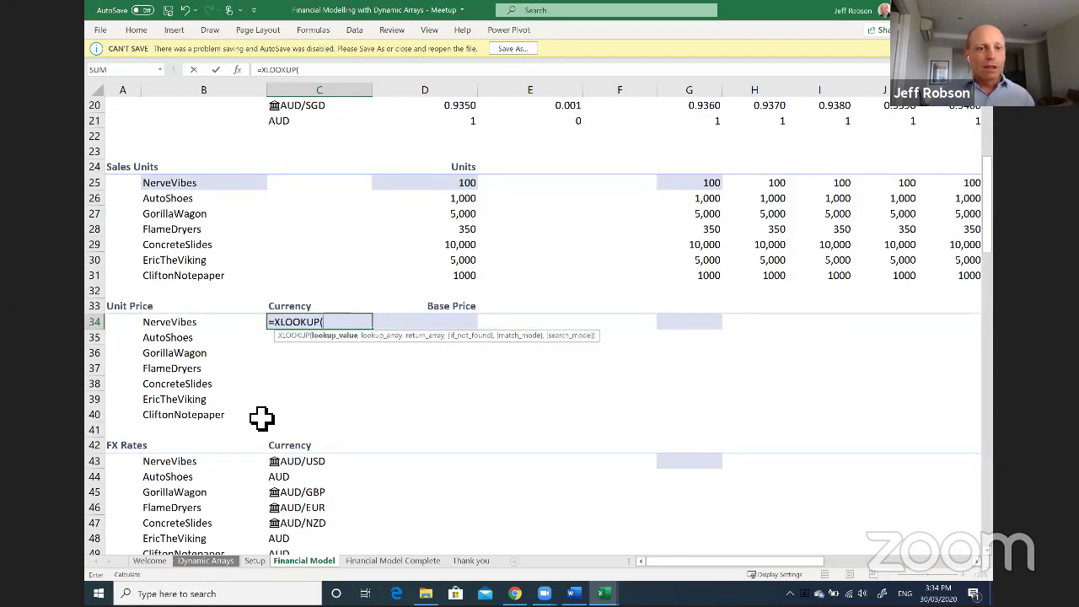
click(186, 325)
text(,)
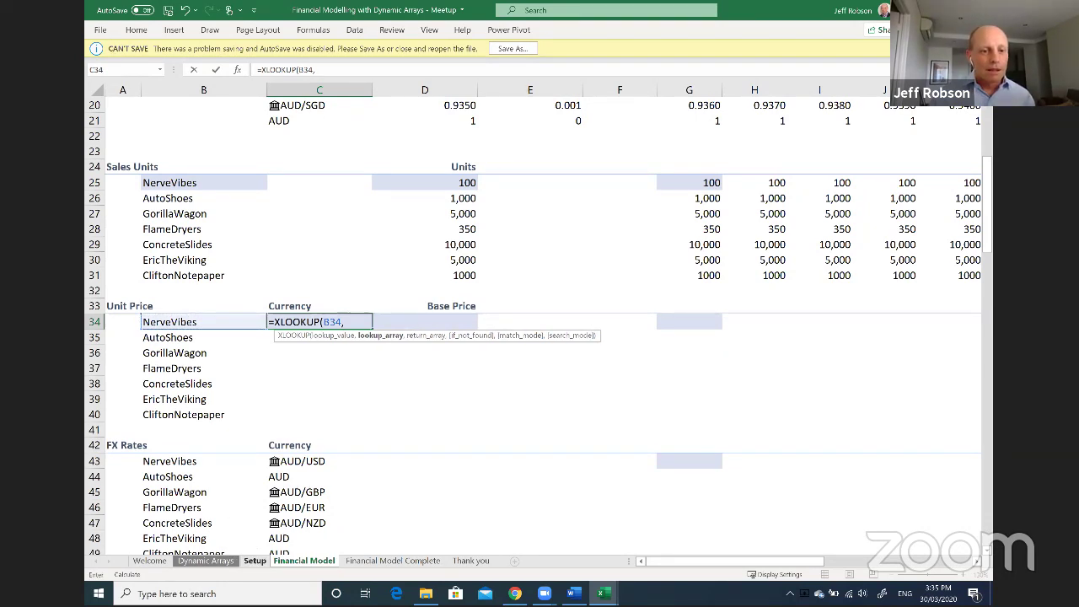
click(254, 561)
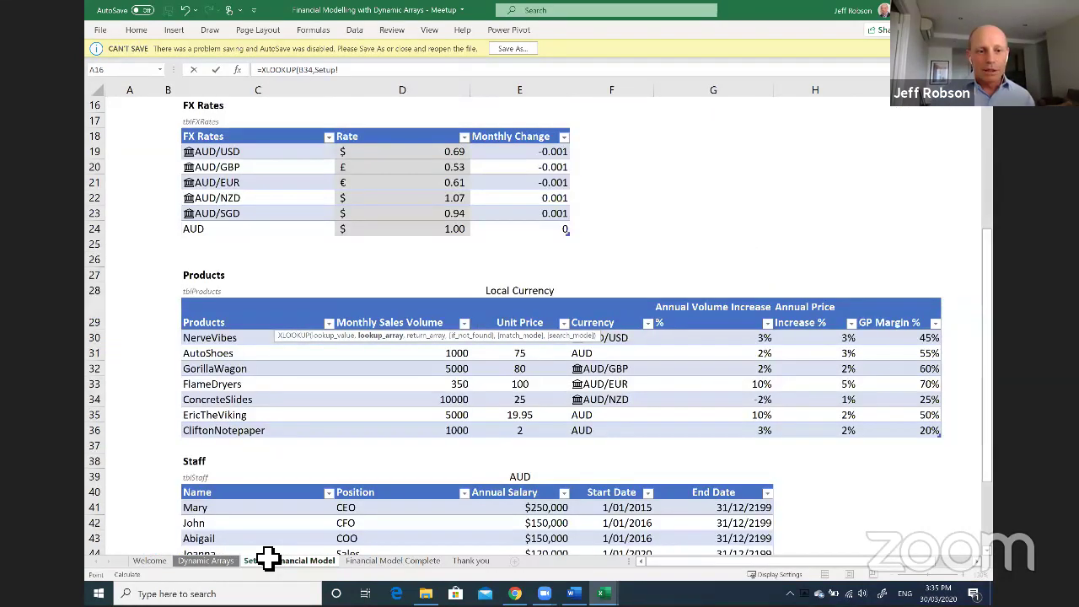
click(232, 314)
text(,)
click(508, 314)
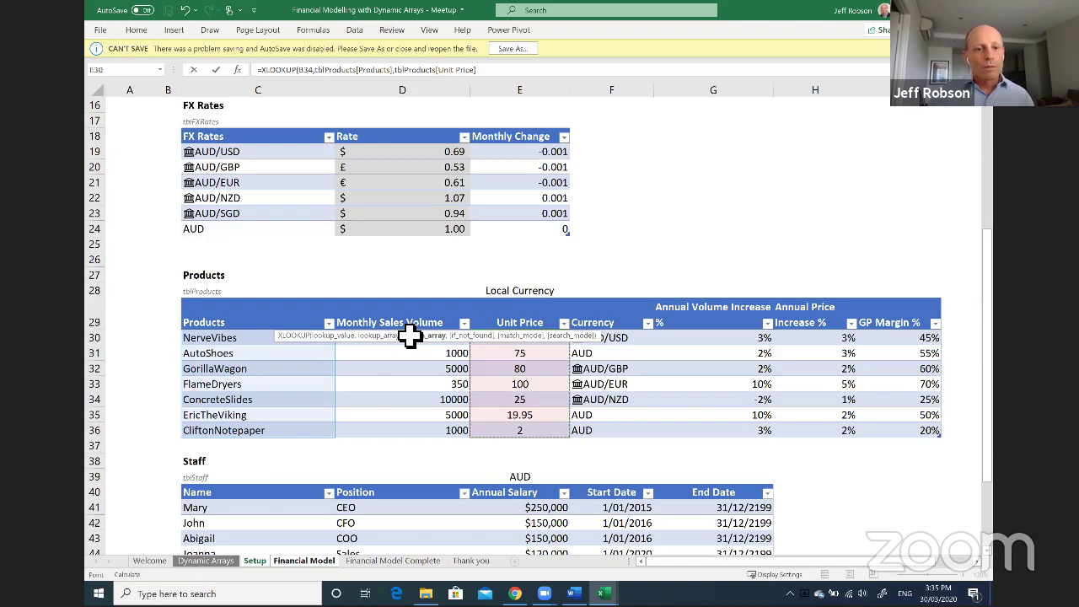
key(Return)
Change the lookup value in the C34 formula to the spilled range B34# to cover all products.
double_click(358, 327)
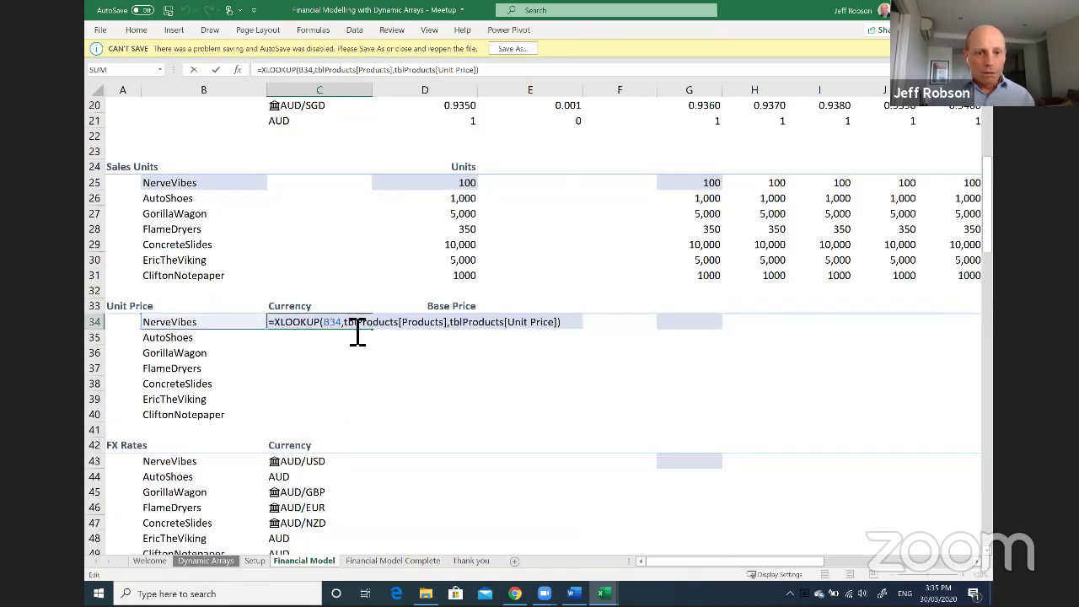
click(352, 329)
text(#)
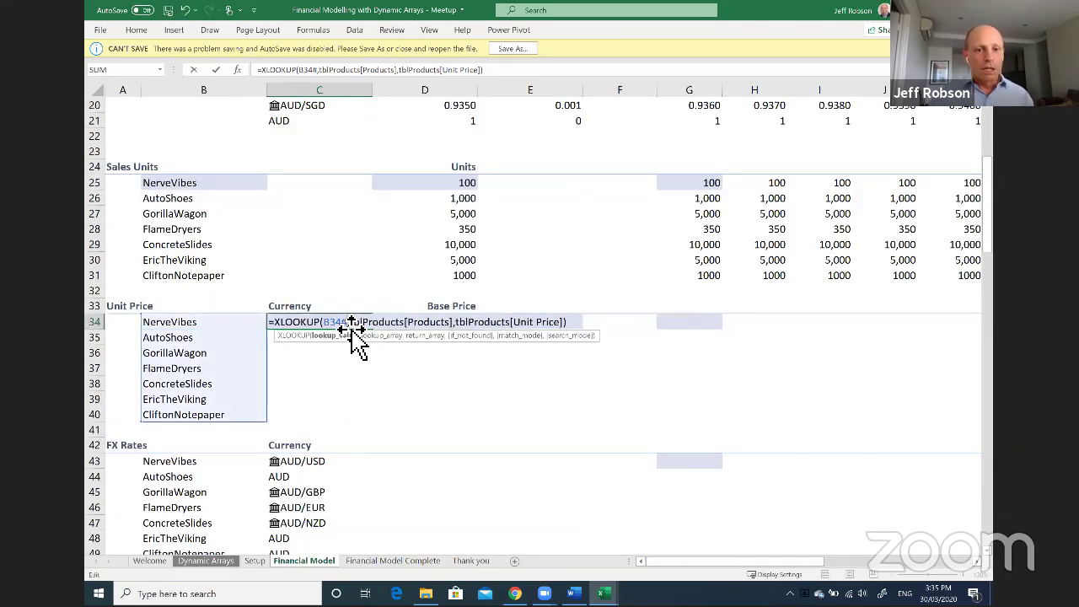
key(Return)
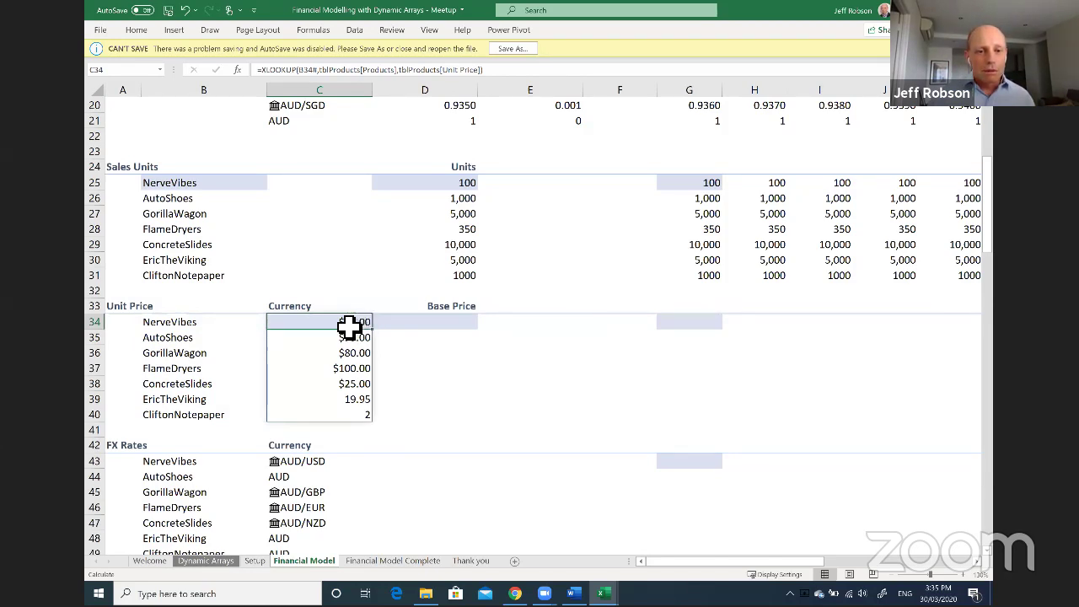
Copy the unit price XLOOKUP formula text from C34 into D34 under Base Price, keeping its references unchanged.
triple_click(329, 69)
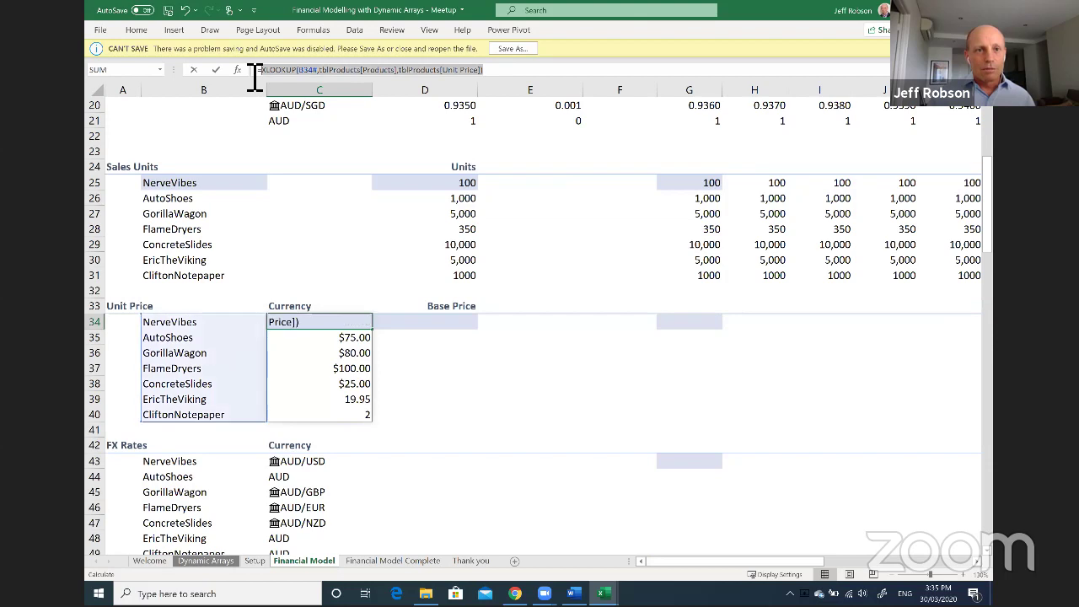
key(ctrl+c)
key(Escape)
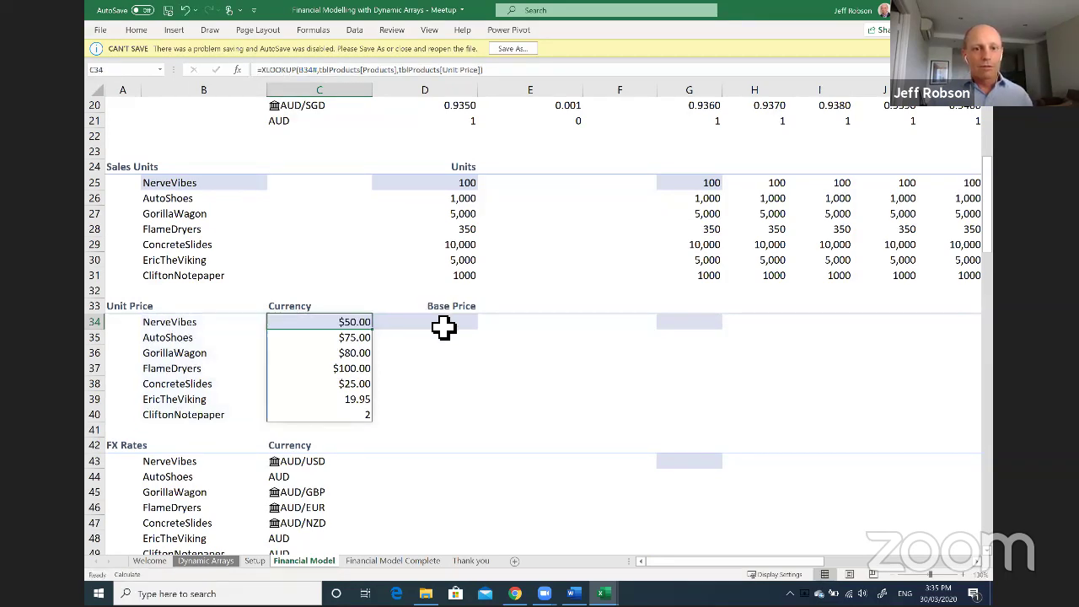
click(438, 321)
key(ctrl+v)
click(354, 325)
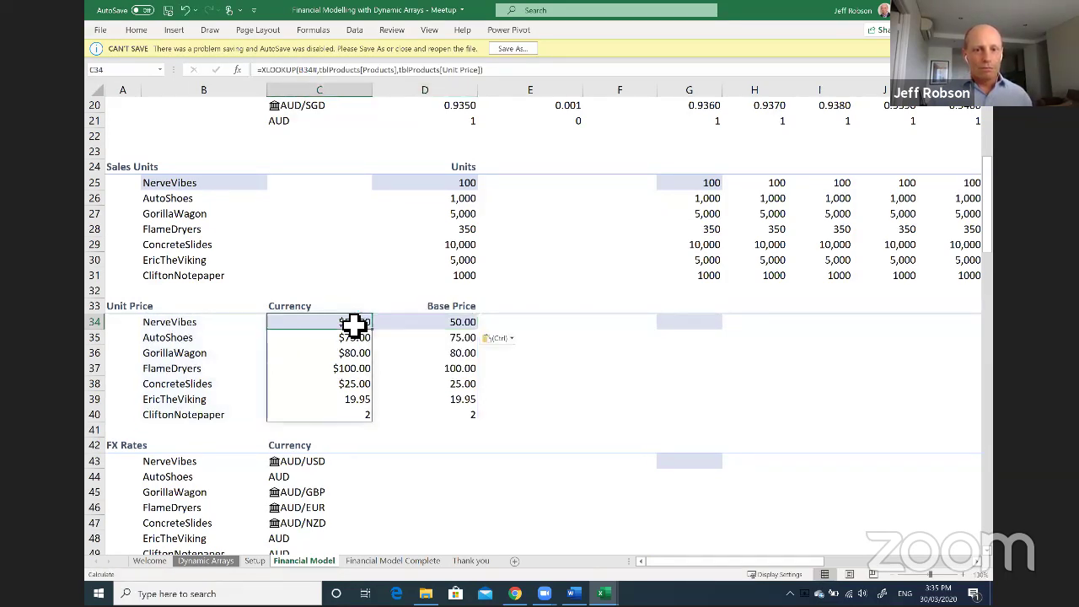
text(=)
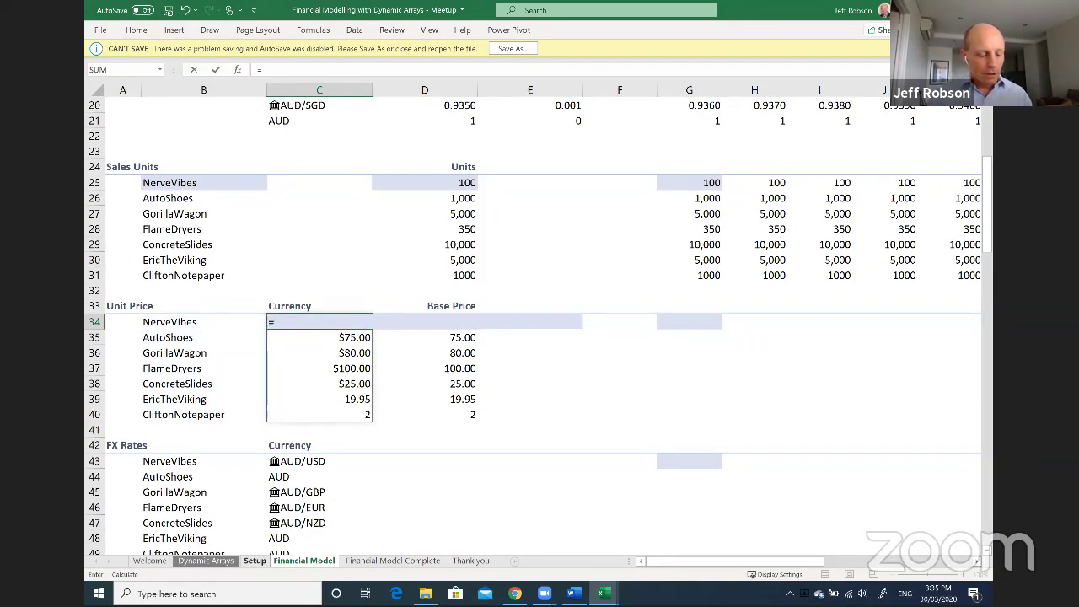
text(xl)
key(Tab)
click(186, 322)
text(,)
click(263, 560)
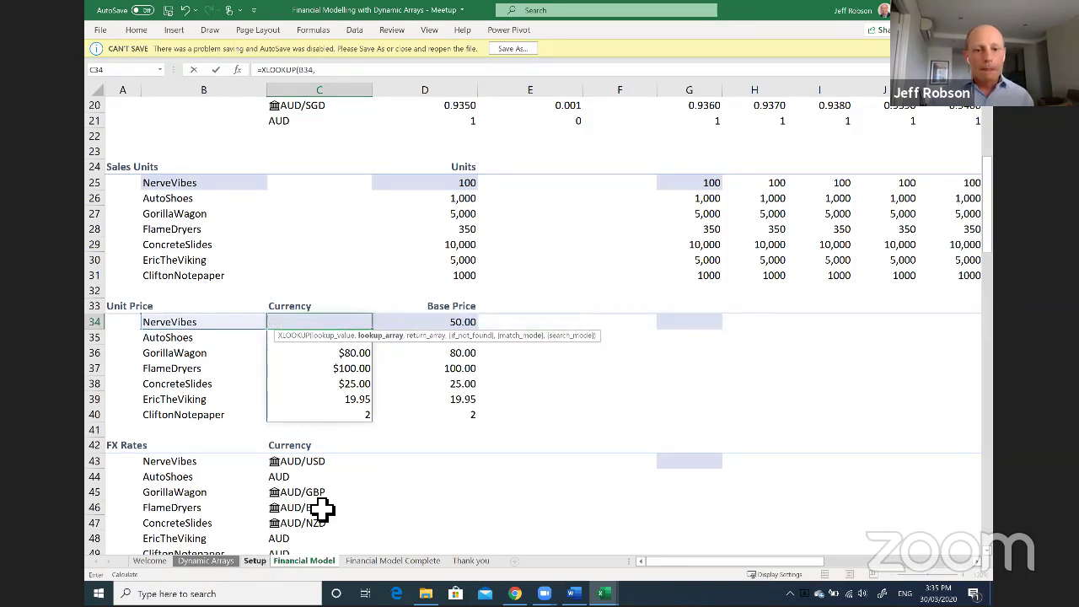
click(628, 304)
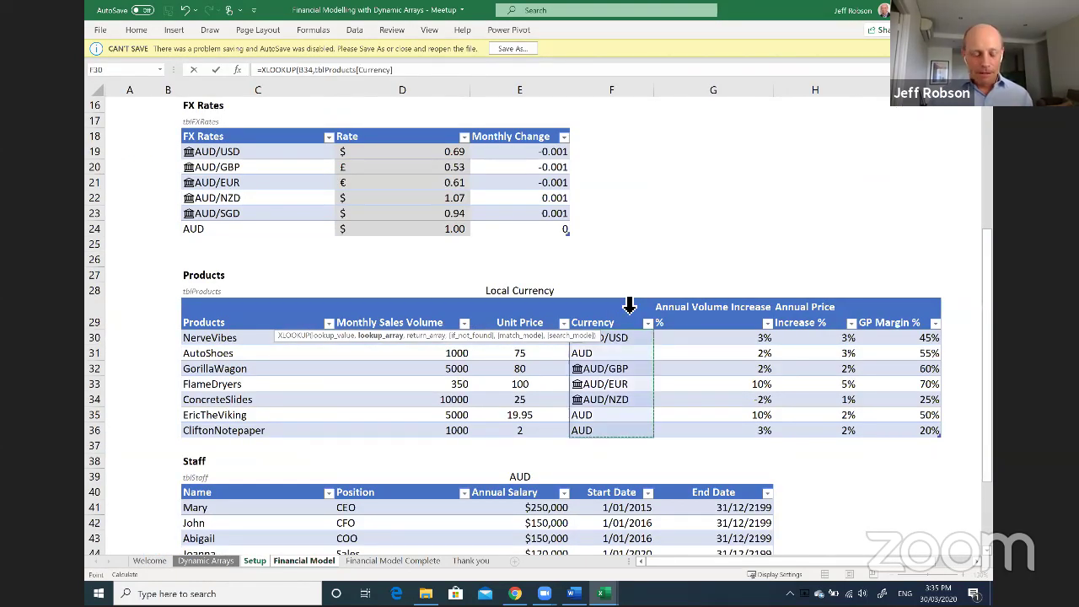
text(,)
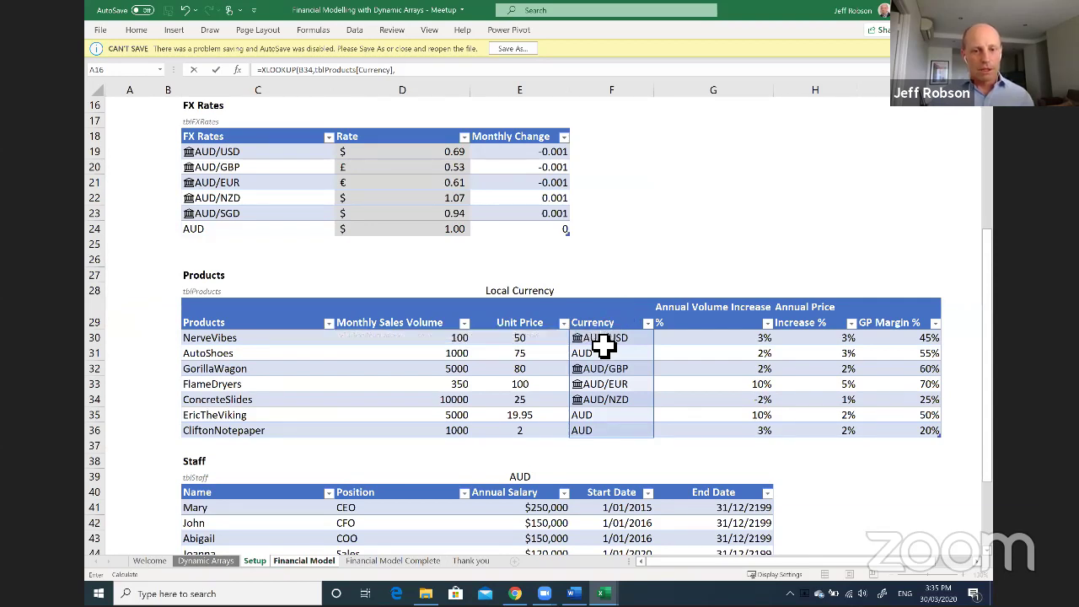
key(Escape)
Replace the formula in C34 under Currency with =XLOOKUP(B34,tblProducts[Products],tblProducts[Currency]).
text(=xl)
key(Tab)
click(229, 328)
text(,)
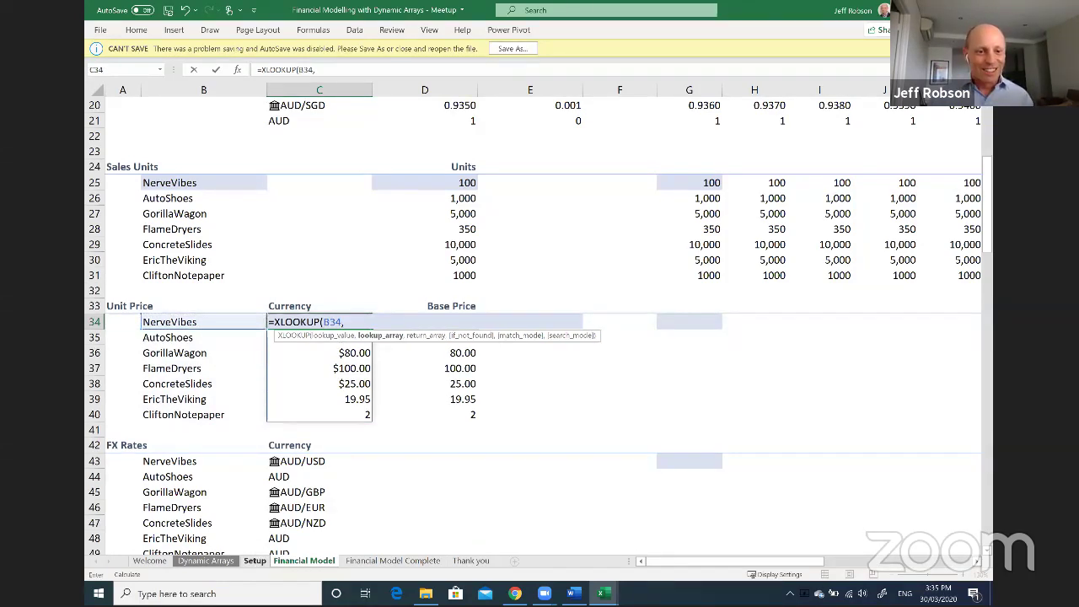
key(ctrl+Page_Up)
click(247, 312)
text(,)
click(610, 313)
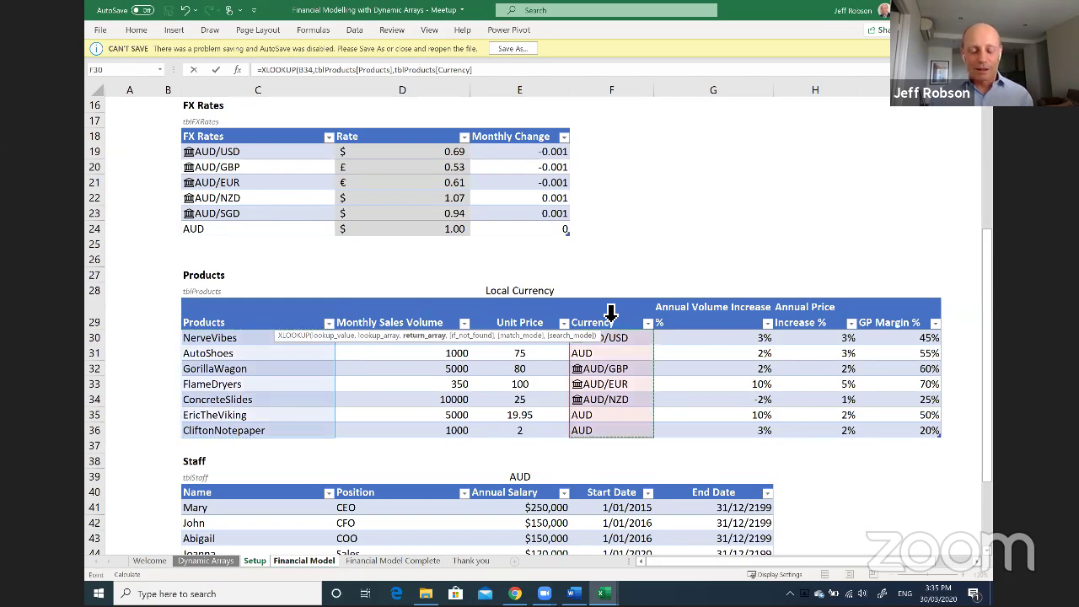
key(Return)
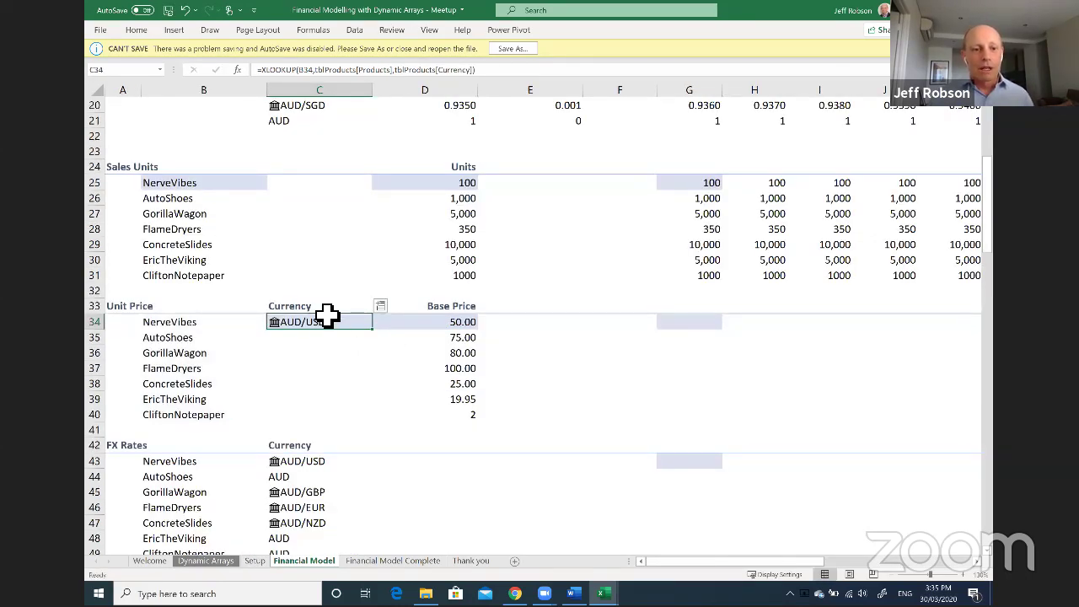
Spill the product currencies down the column by changing the lookup value in C34's currency formula to B34#.
click(326, 74)
text(#)
key(Return)
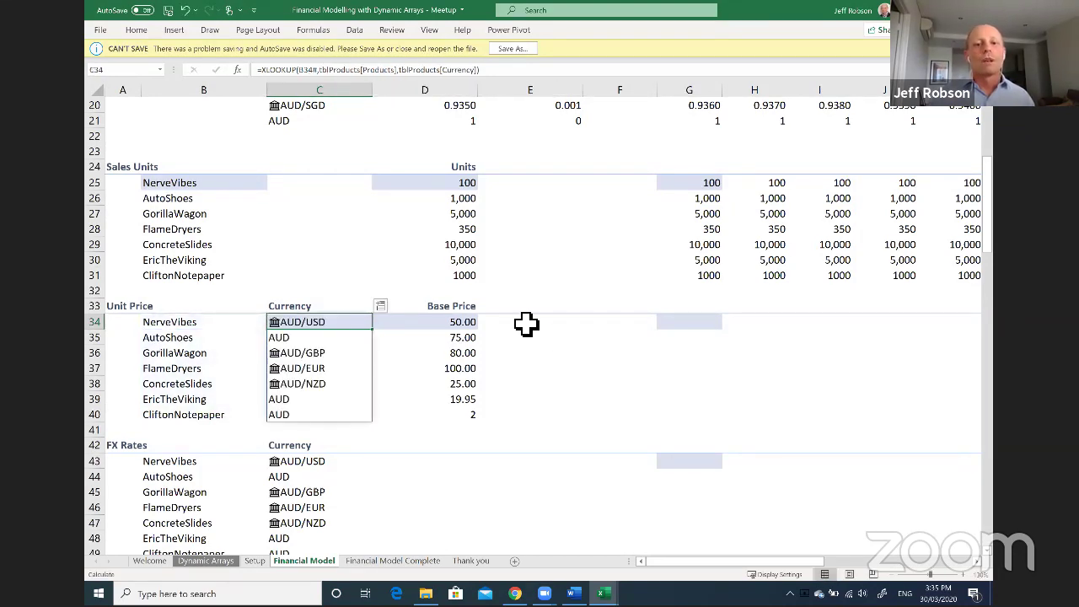
Fill the monthly Unit Price grid by entering =D34#*(1+tblProducts[Annual Price Increase %])^(G12#-1) in G34.
click(688, 324)
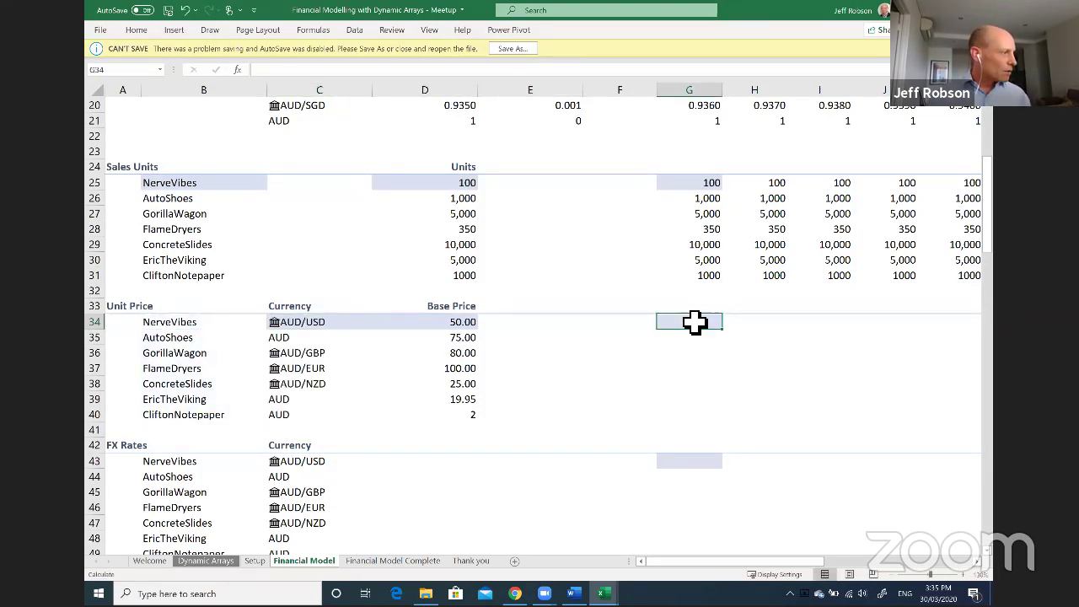
key(alt+Tab)
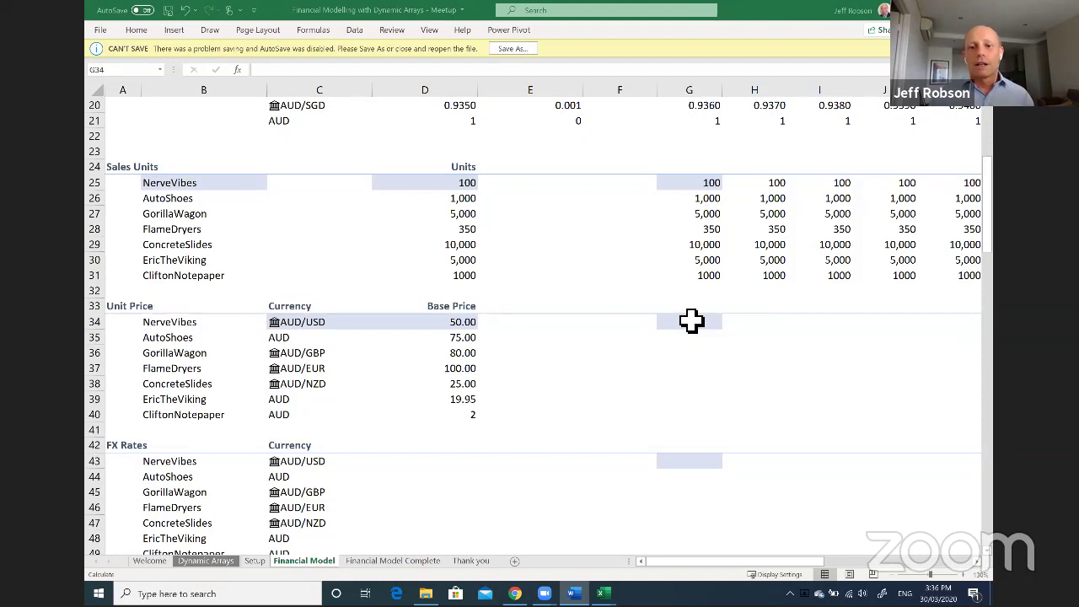
double_click(689, 321)
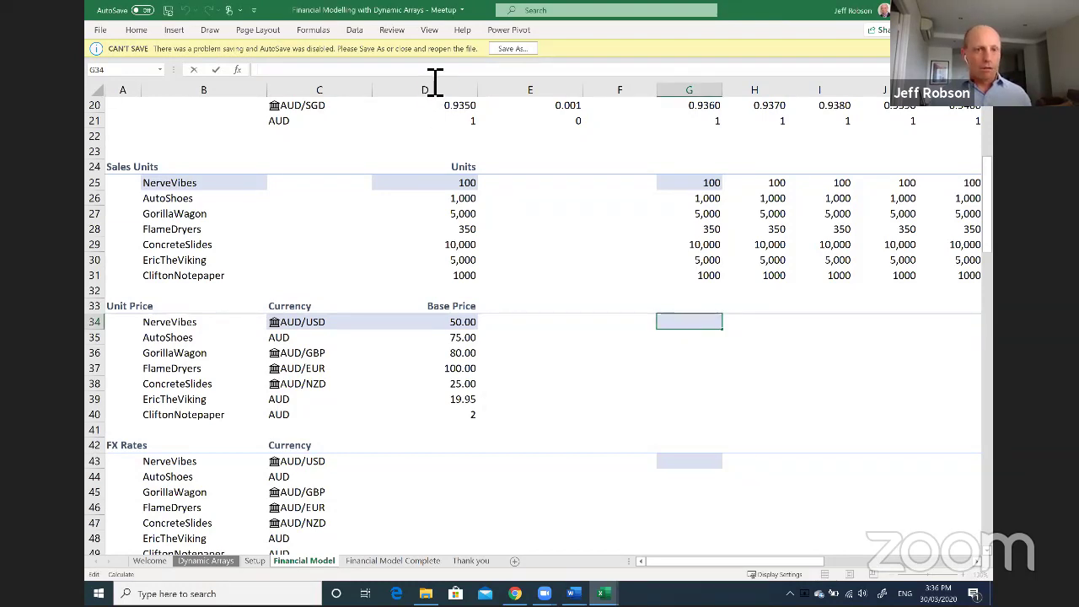
key(ctrl+v)
key(ctrl+Return)
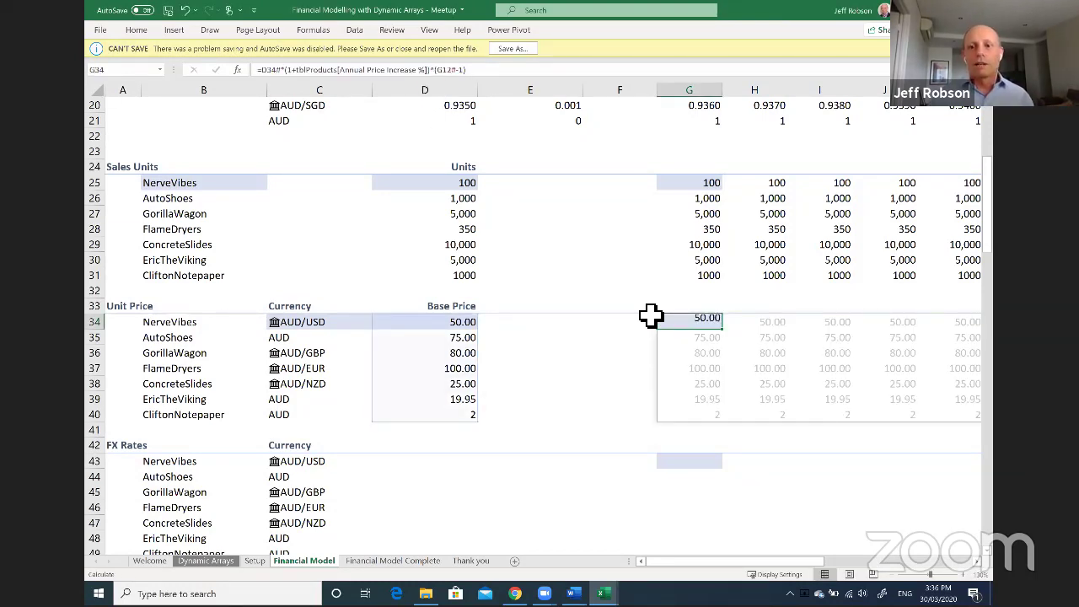
Examine the spilled monthly unit prices along row 34 from the first model year into the second.
key(Right)
key(Right)
key(Right)
key(Right)
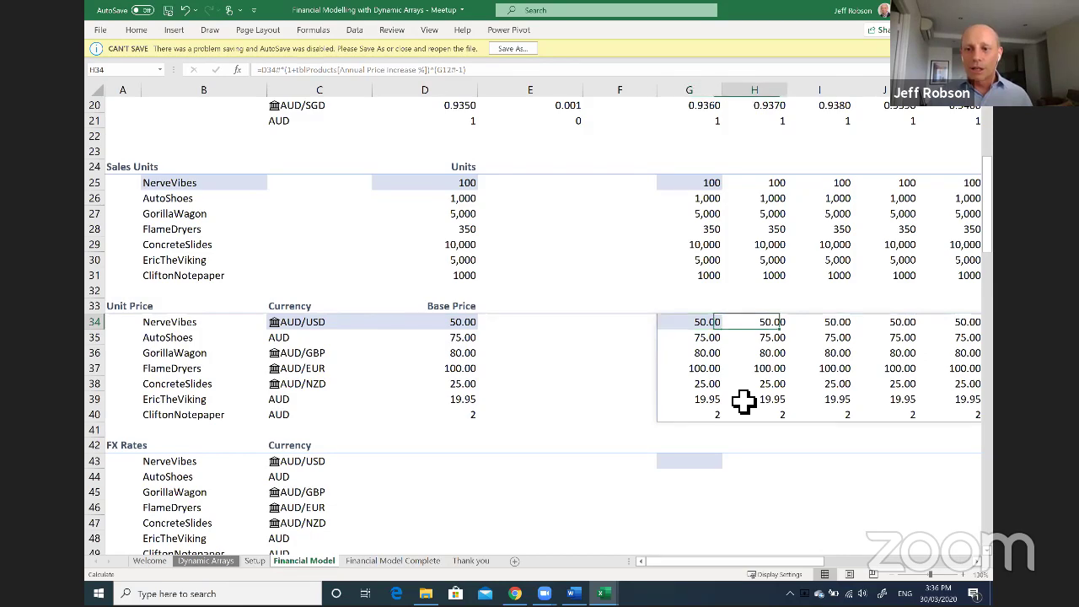
key(Right)
key(Right)
key(Right)
key(Right)
key(Right)
key(Right)
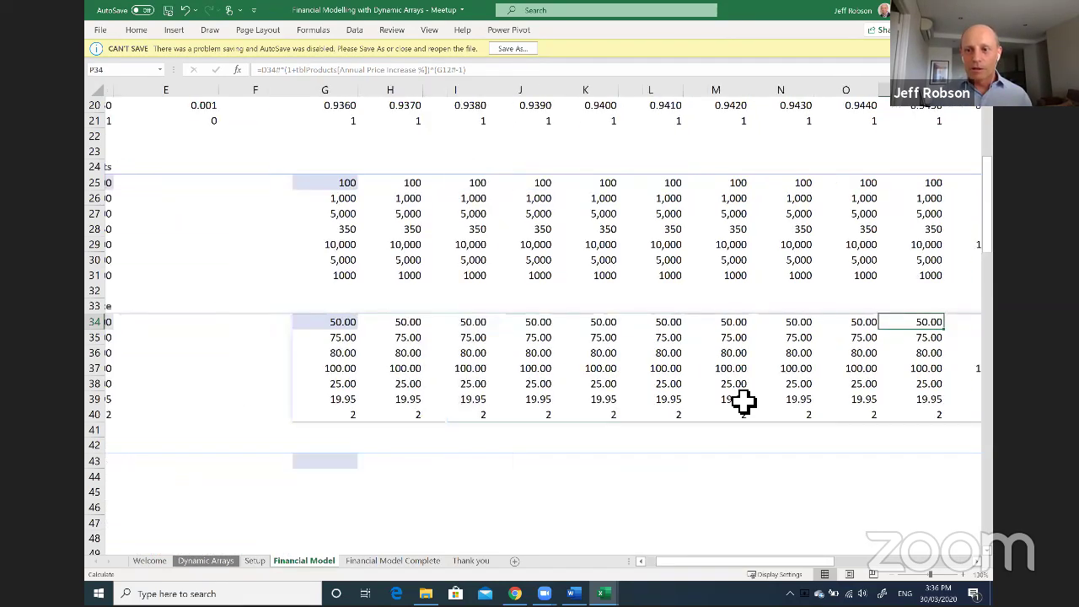
key(Right)
key(Right)
key(Right)
key(Right)
key(Right)
key(Right)
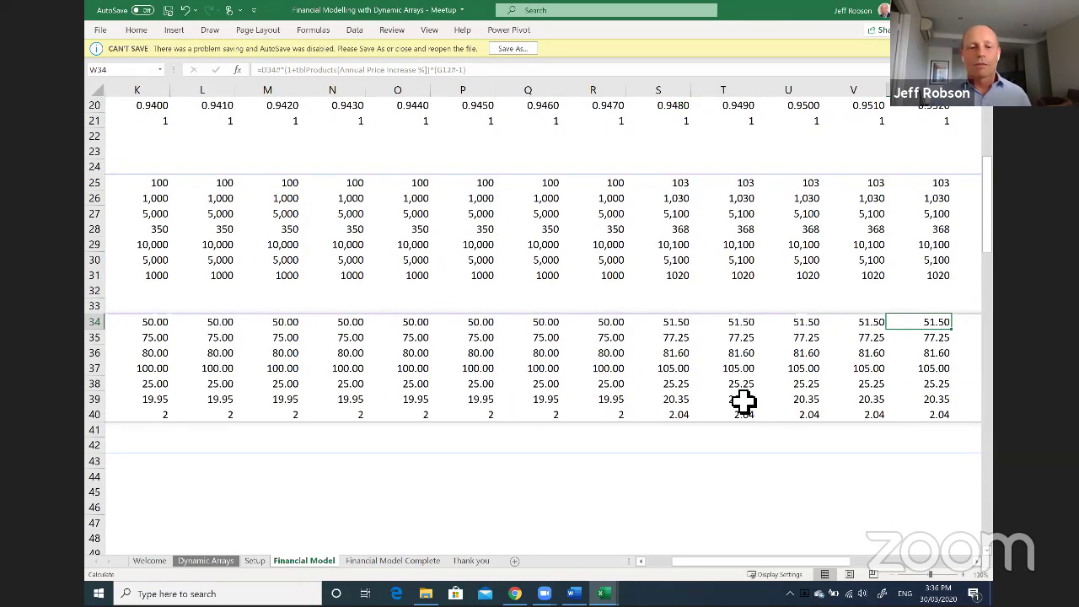
key(Home)
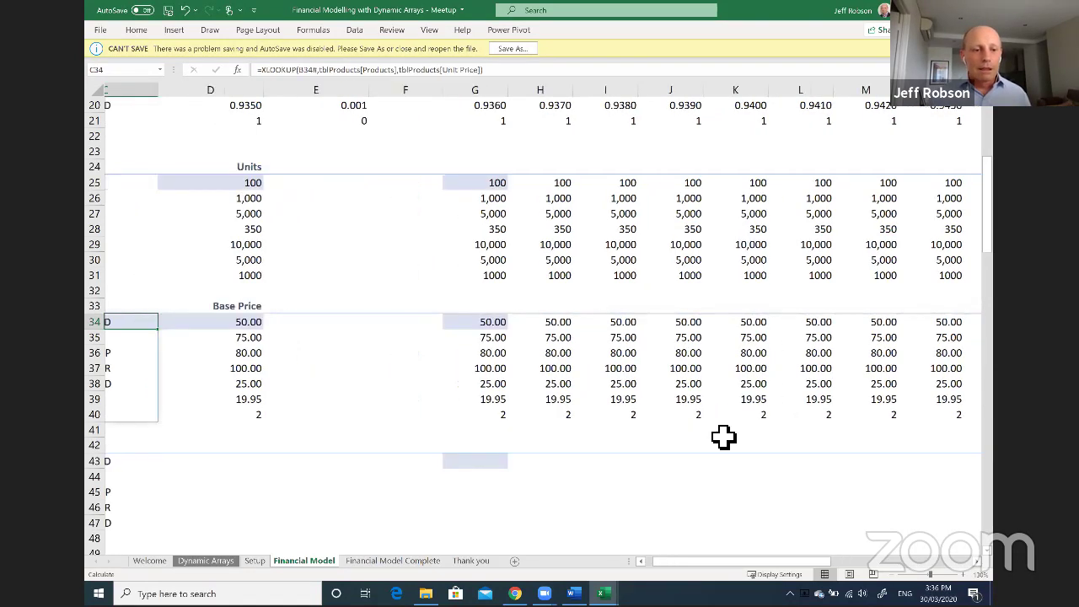
Fill the product FX Rates grid by entering =INDEX(G16#,MATCH(C43#,C16#,0),MATCH(G6#,G6#,0)) in G43.
scroll(723, 436, down, 4)
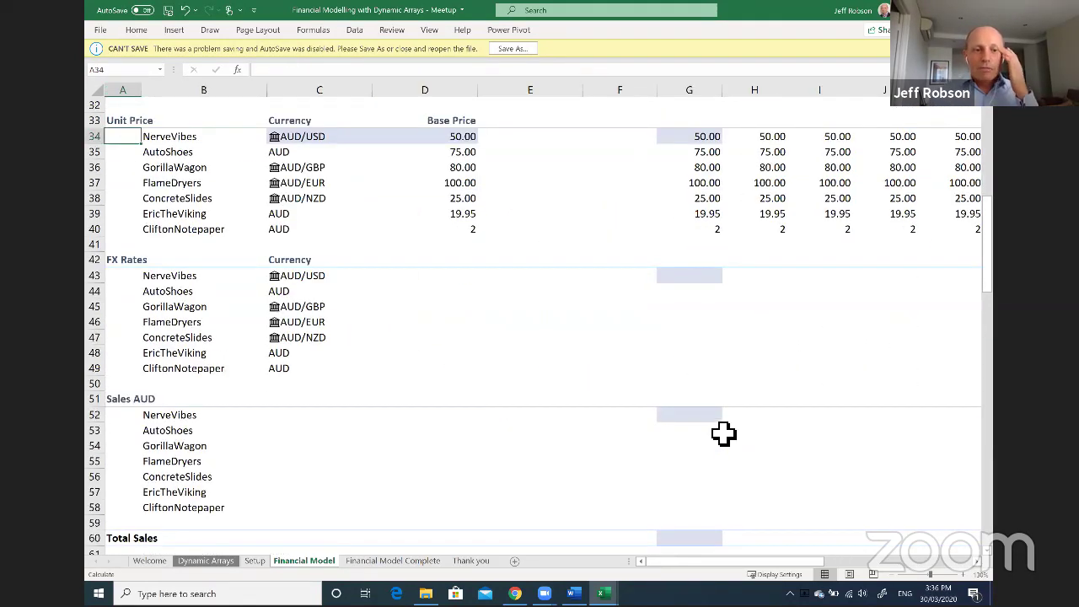
click(691, 277)
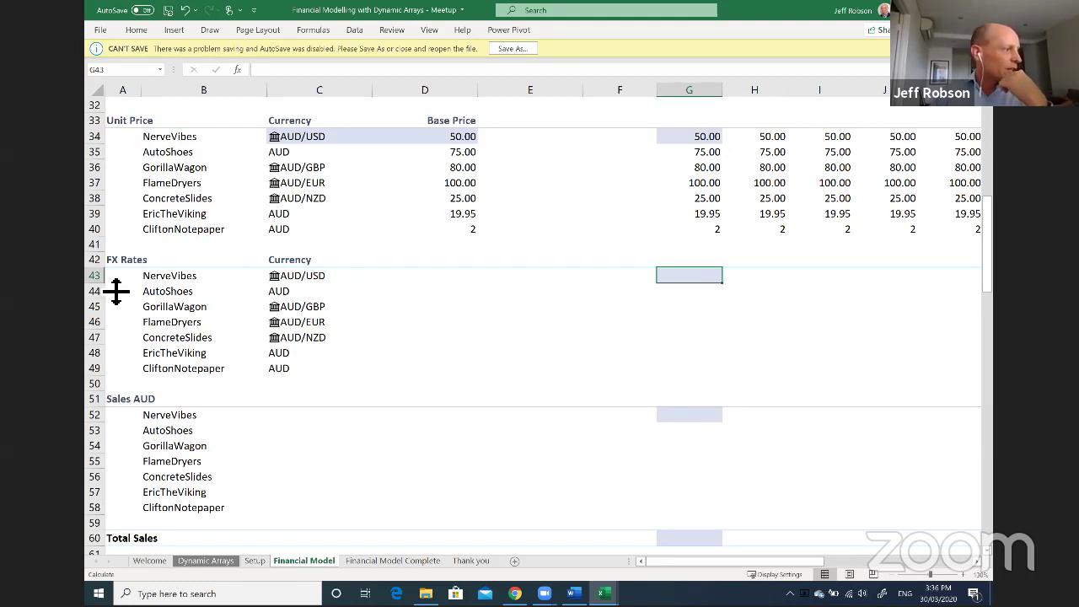
key(alt+Tab)
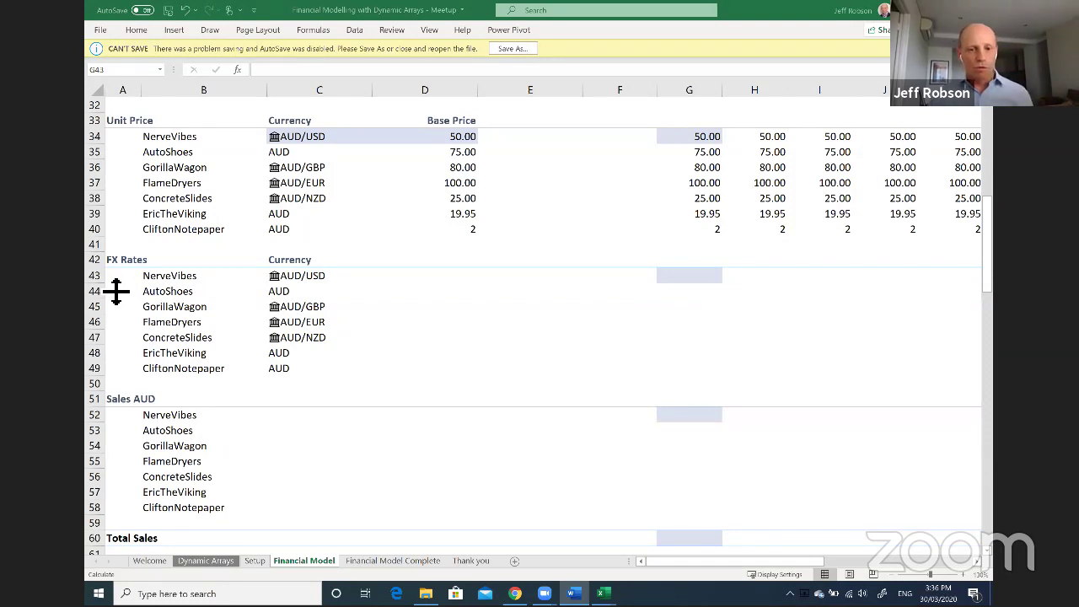
click(704, 278)
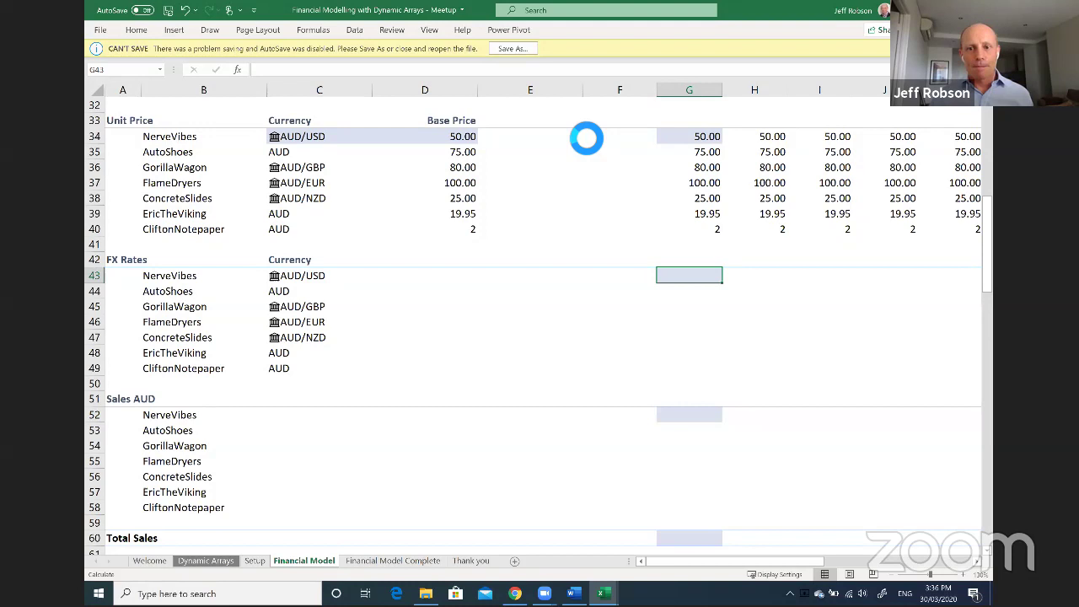
text(=INDEX(G16#,MATCH(C43#,C16#,0),MATCH(G6#,G6#,0)))
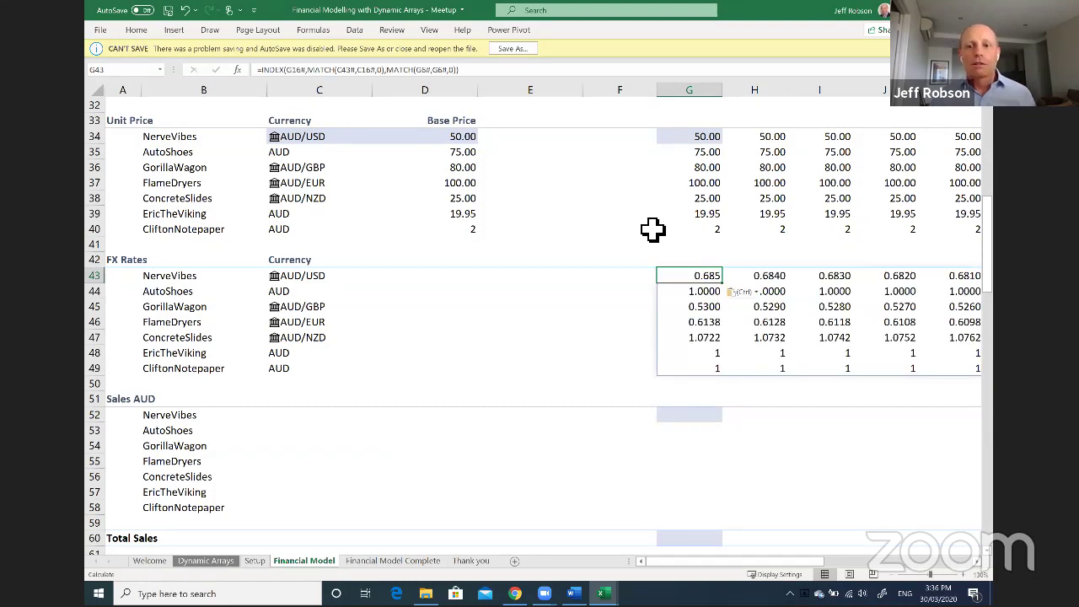
Examine the ranges referenced by the FX Rates INDEX/MATCH formula in G43, tracing back to the FX Rate table and Period Number row.
key(F2)
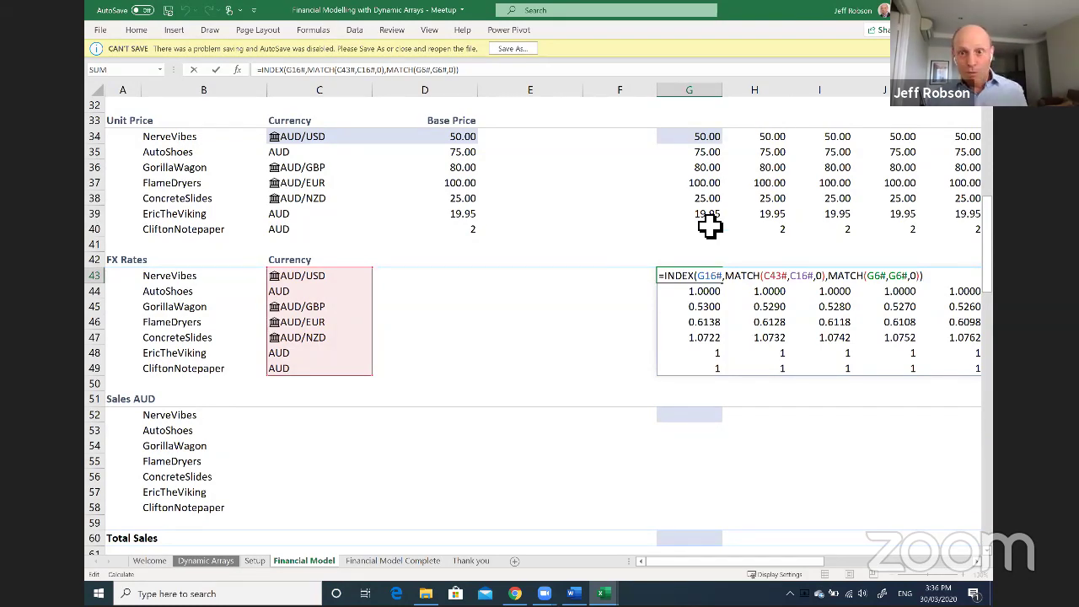
scroll(711, 233, up, 6)
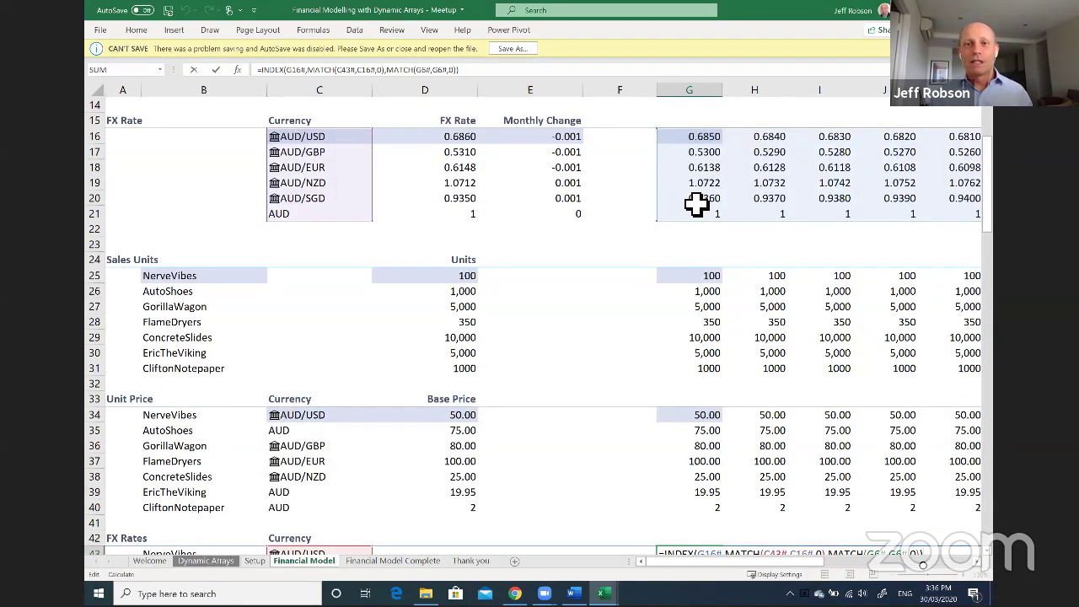
scroll(708, 250, down, 3)
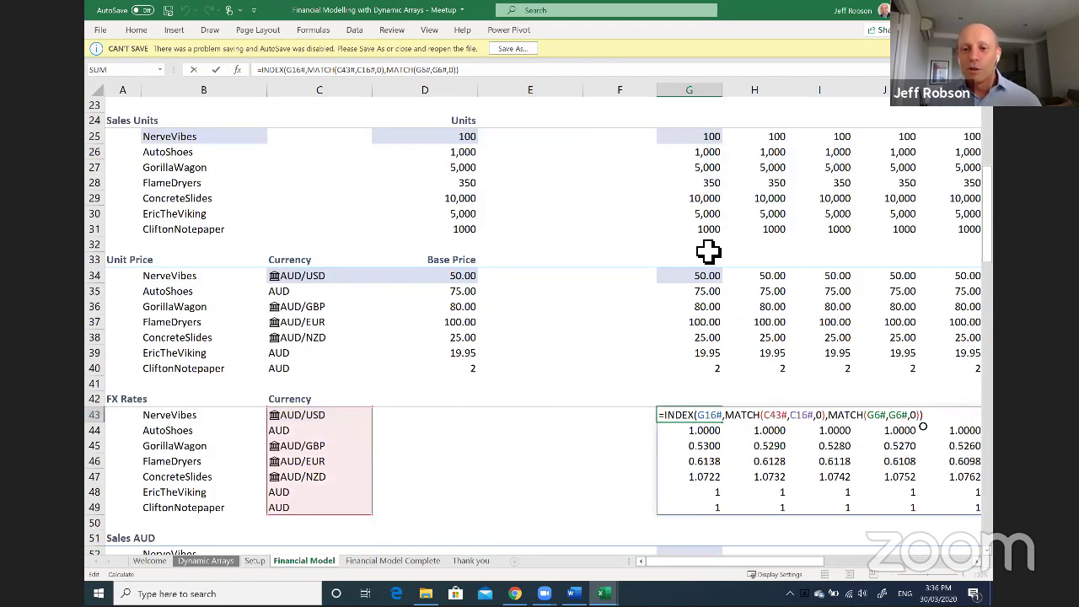
scroll(708, 251, down, 1)
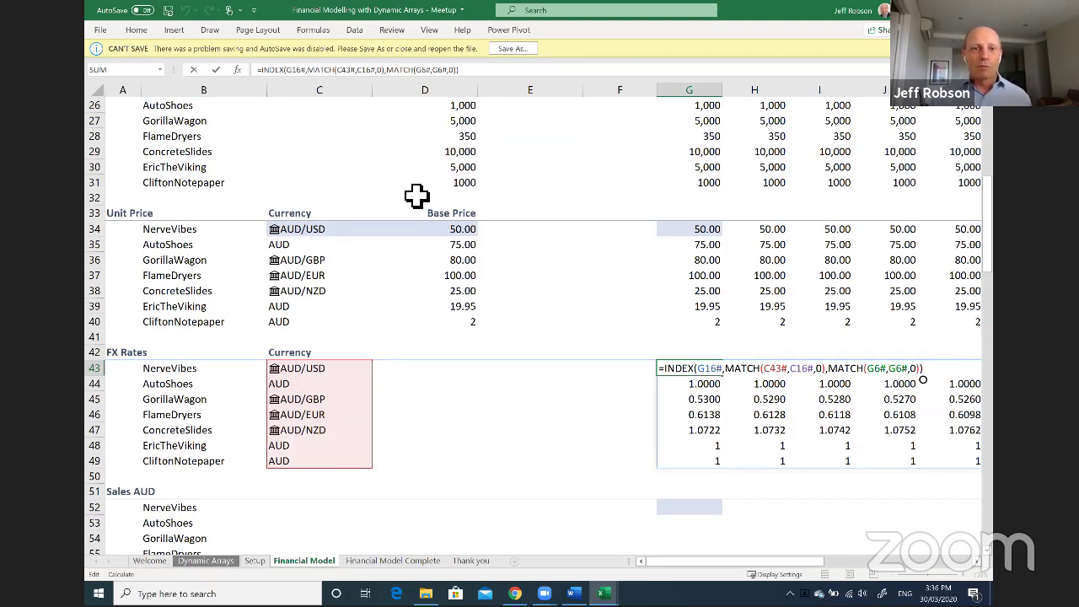
scroll(472, 269, up, 4)
scroll(504, 294, down, 2)
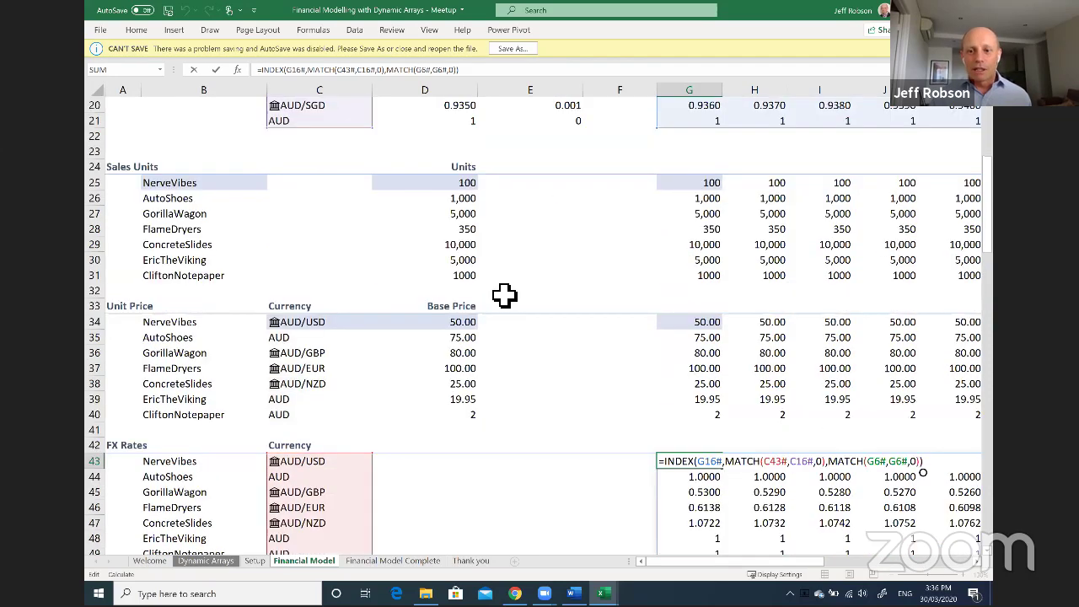
scroll(539, 314, down, 2)
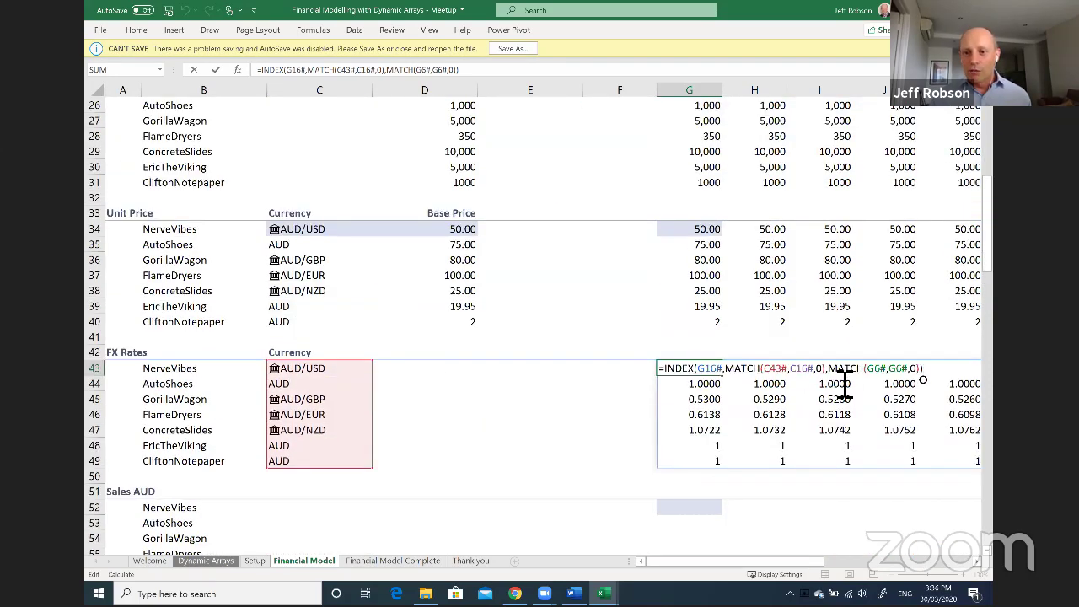
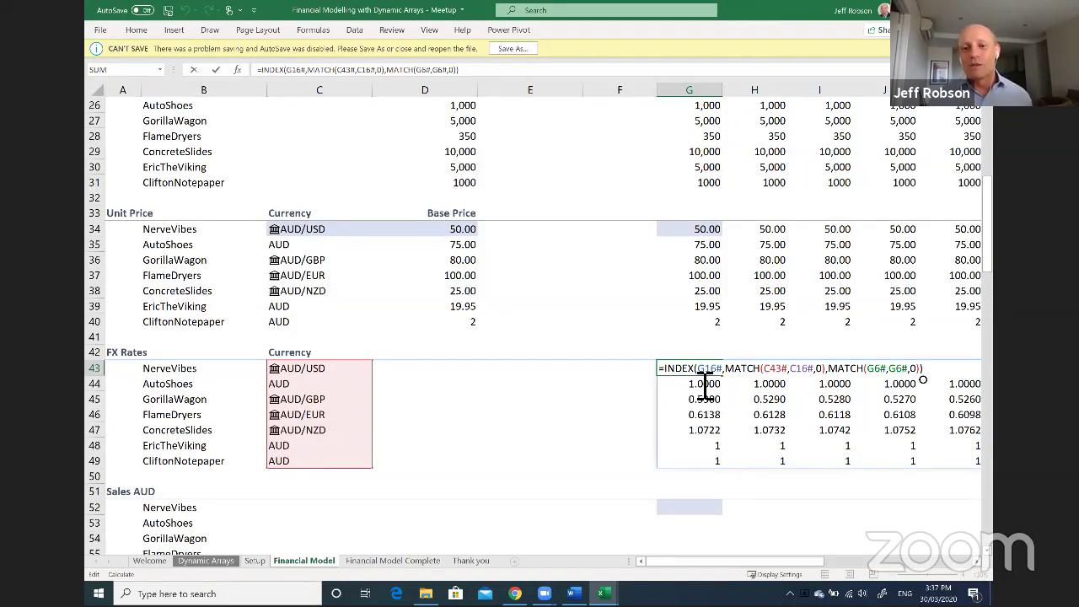
scroll(700, 379, up, 8)
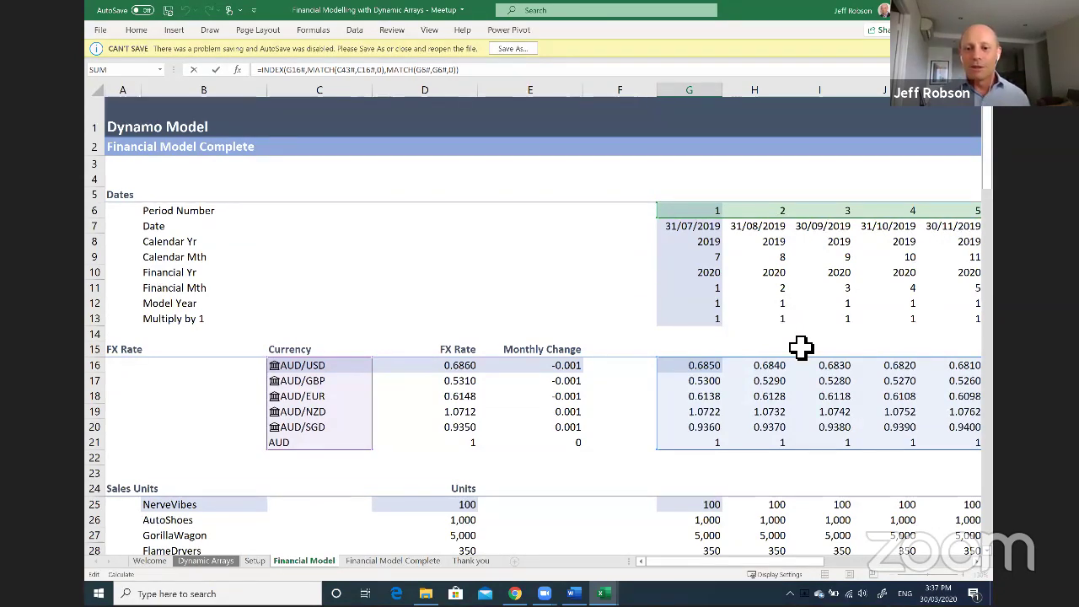
key(Escape)
scroll(757, 346, down, 3)
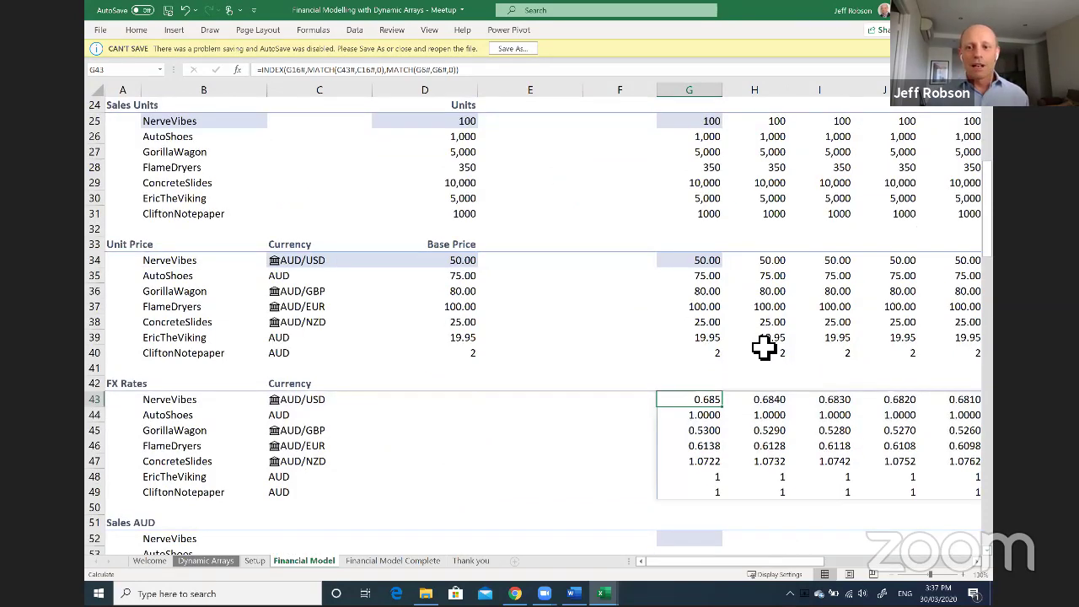
scroll(764, 345, down, 2)
double_click(711, 306)
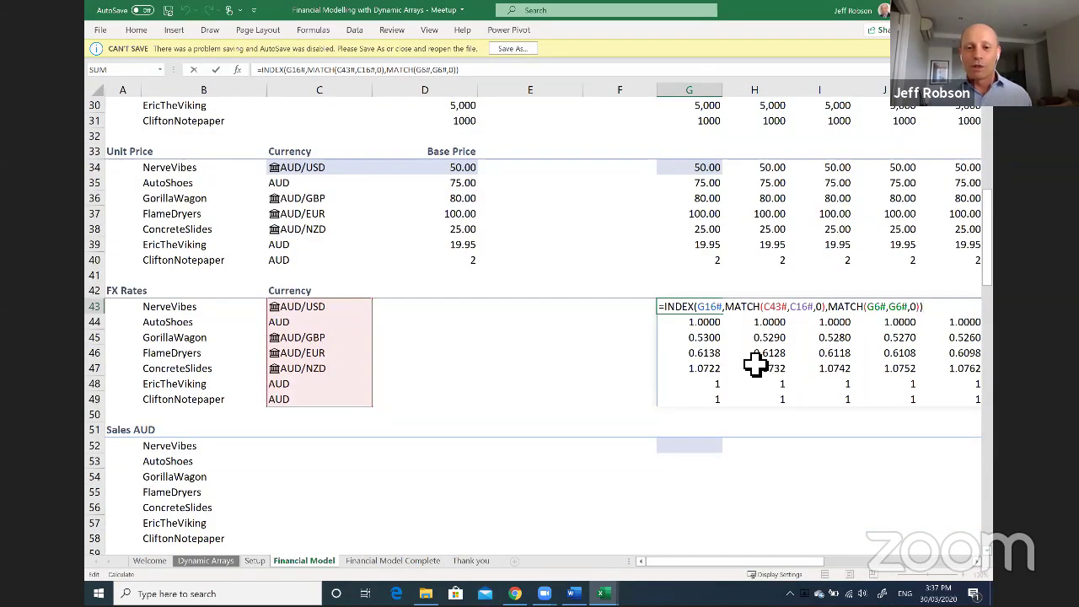
key(Escape)
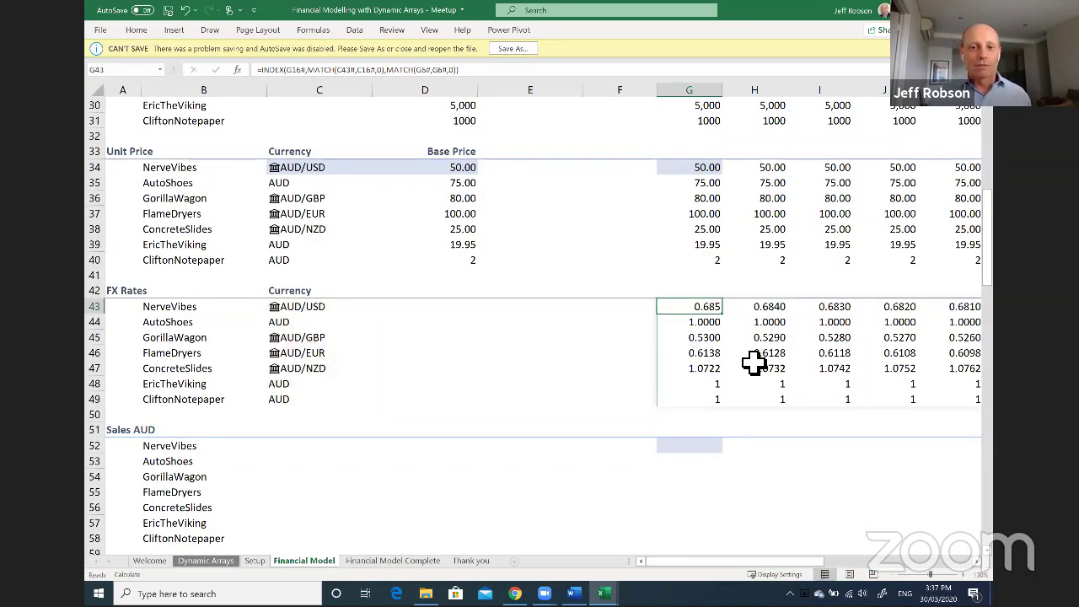
Fill the Sales AUD grid for all products and months by entering =G25#*G34#/G43# in G52.
scroll(754, 362, down, 2)
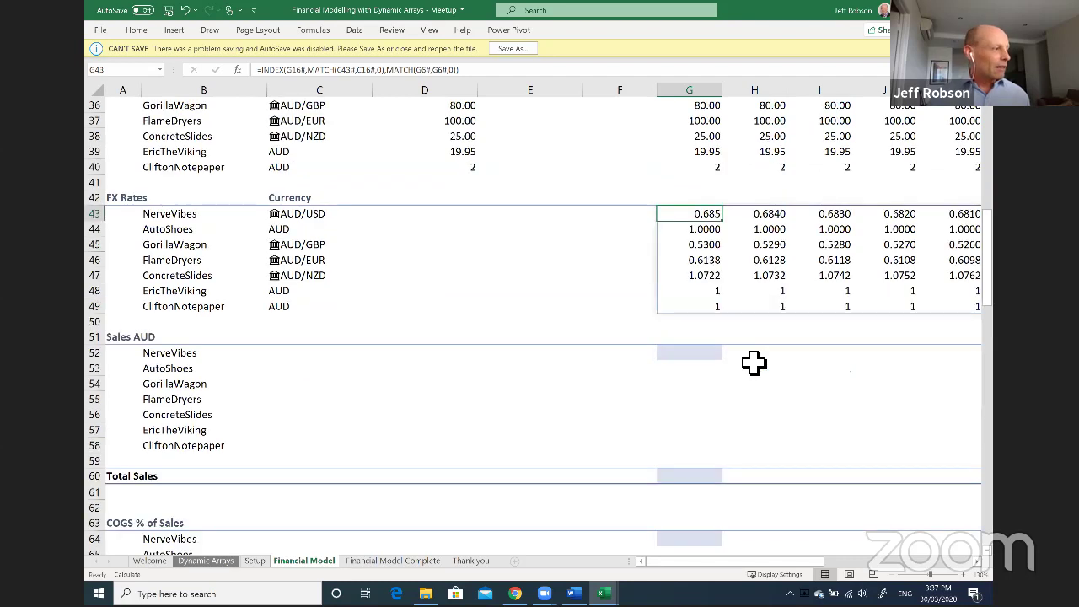
click(710, 358)
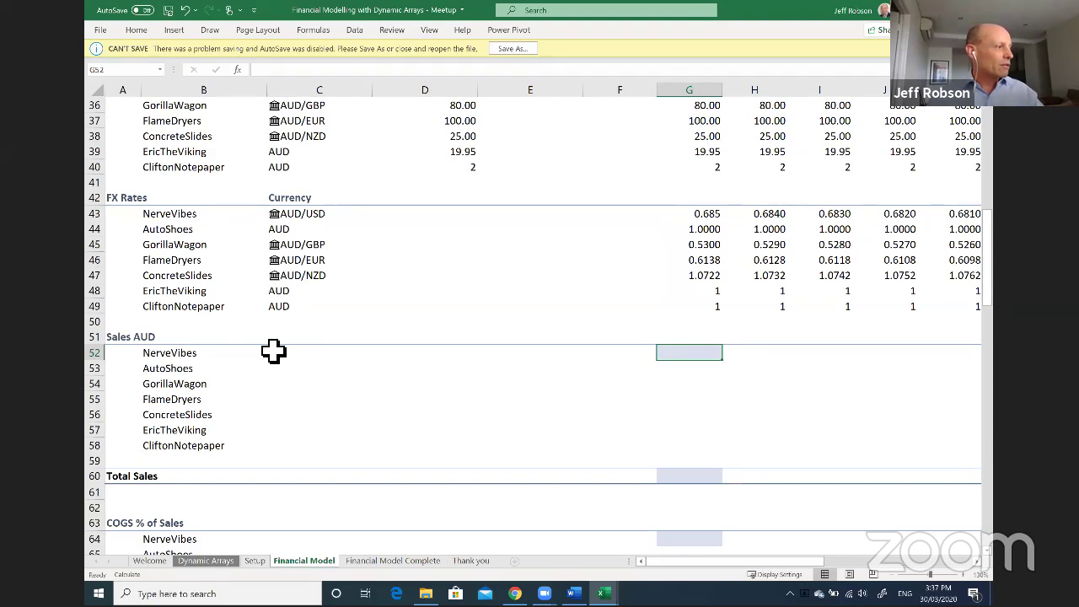
key(alt+Tab)
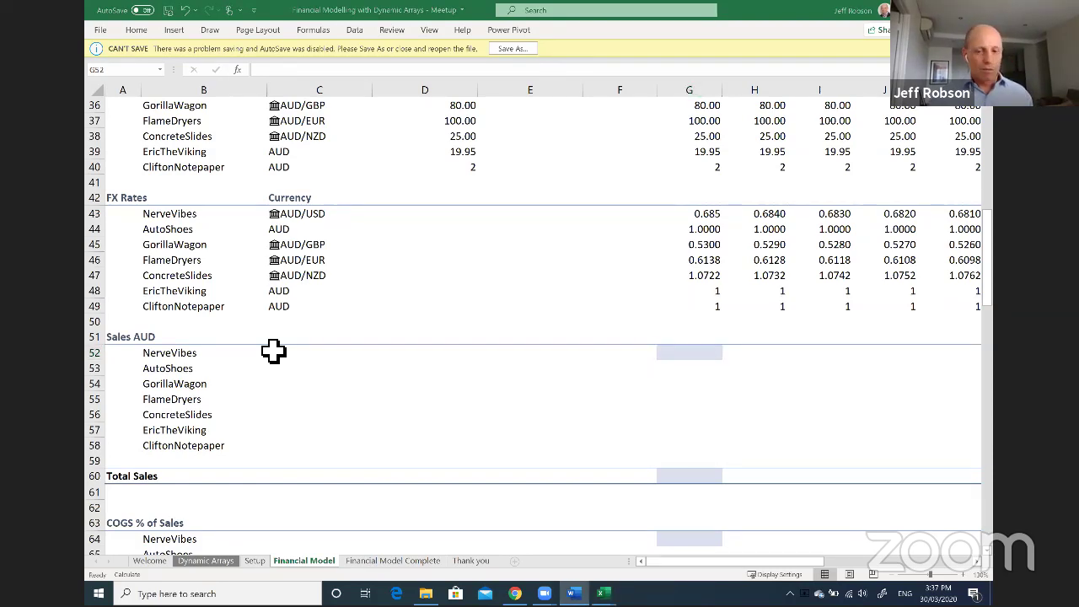
click(699, 356)
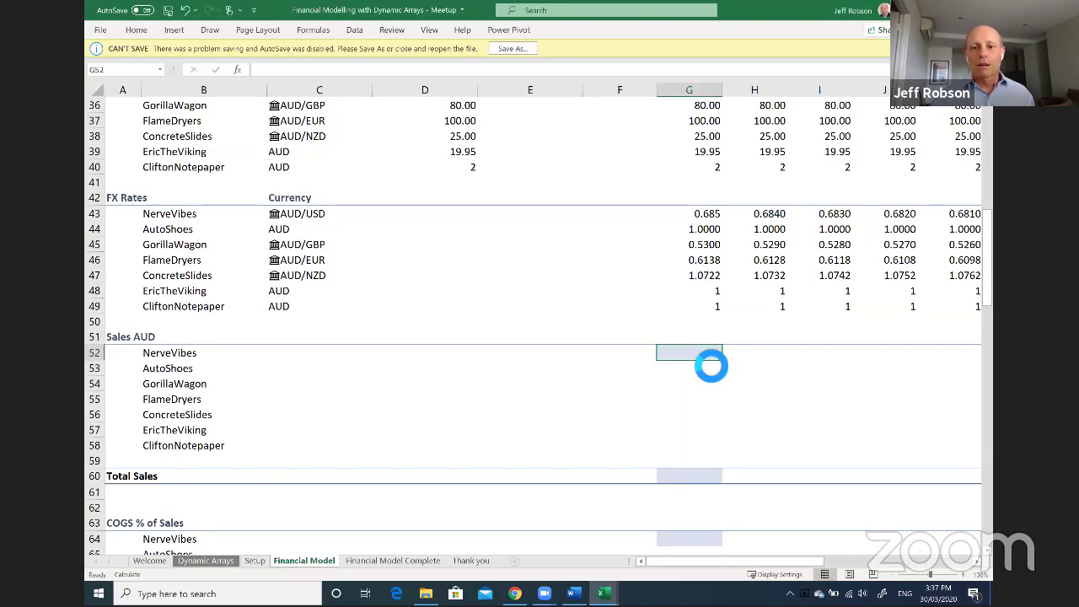
text(=G25#*G34#/G43#)
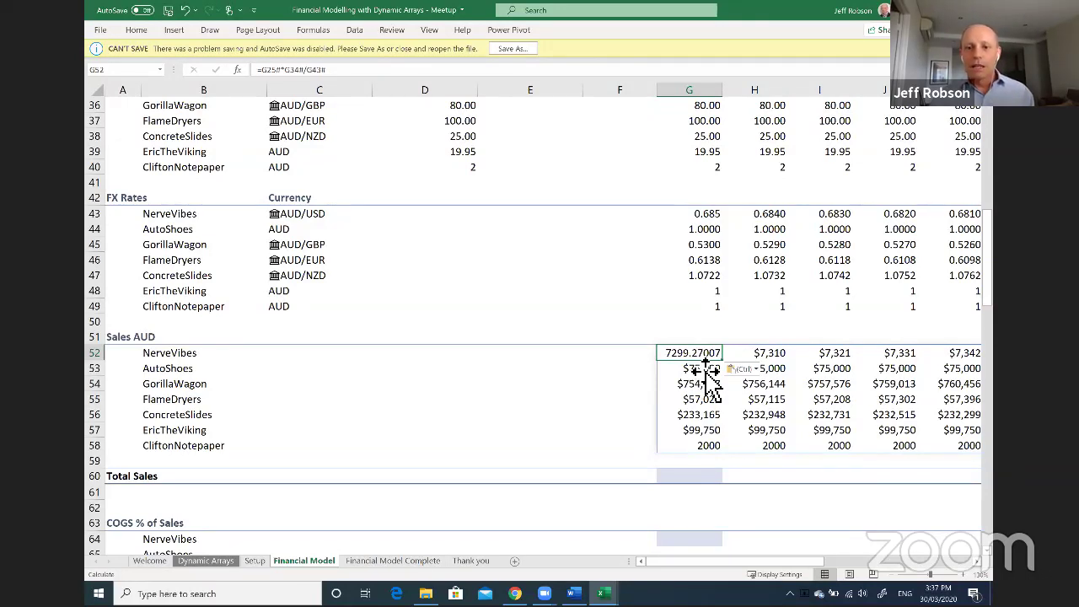
Examine the Sales Units, Unit Price and FX Rates ranges referenced by the Sales AUD formula in G52.
key(F2)
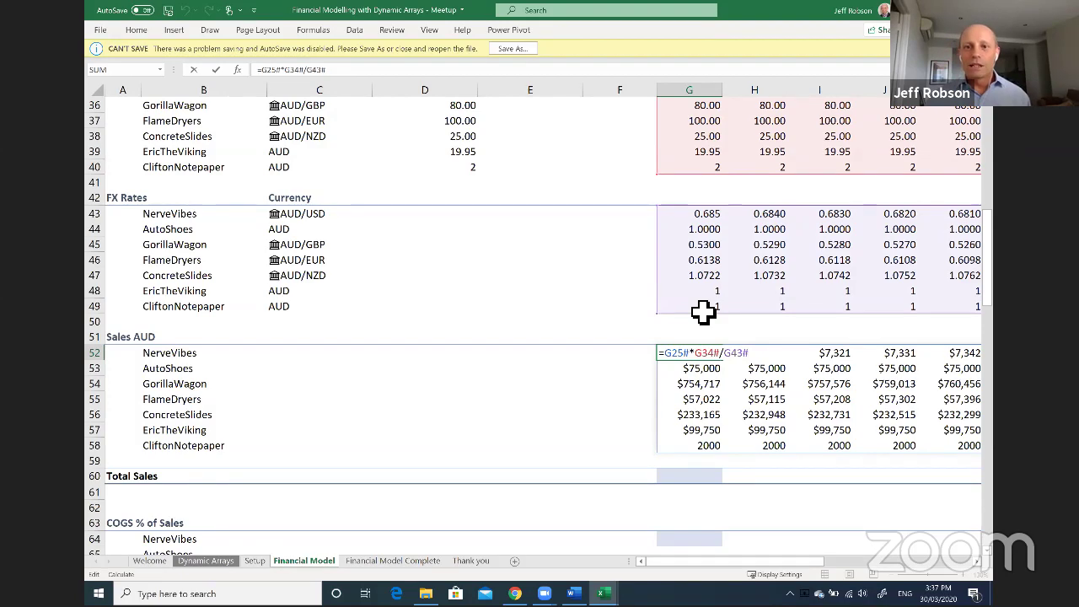
scroll(702, 295, up, 2)
scroll(704, 307, up, 3)
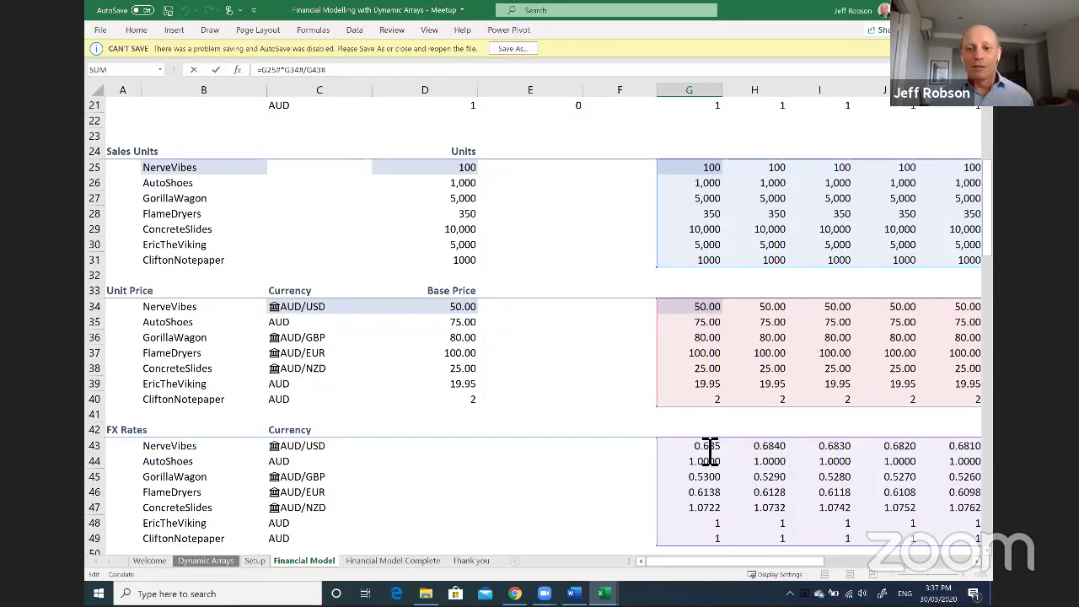
scroll(705, 445, down, 5)
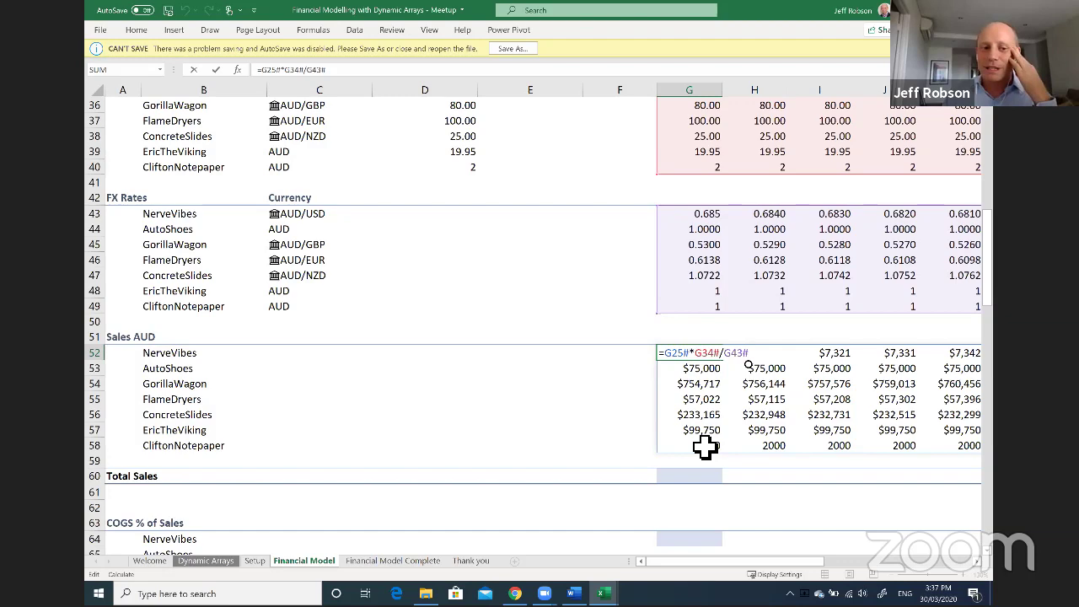
scroll(705, 446, down, 1)
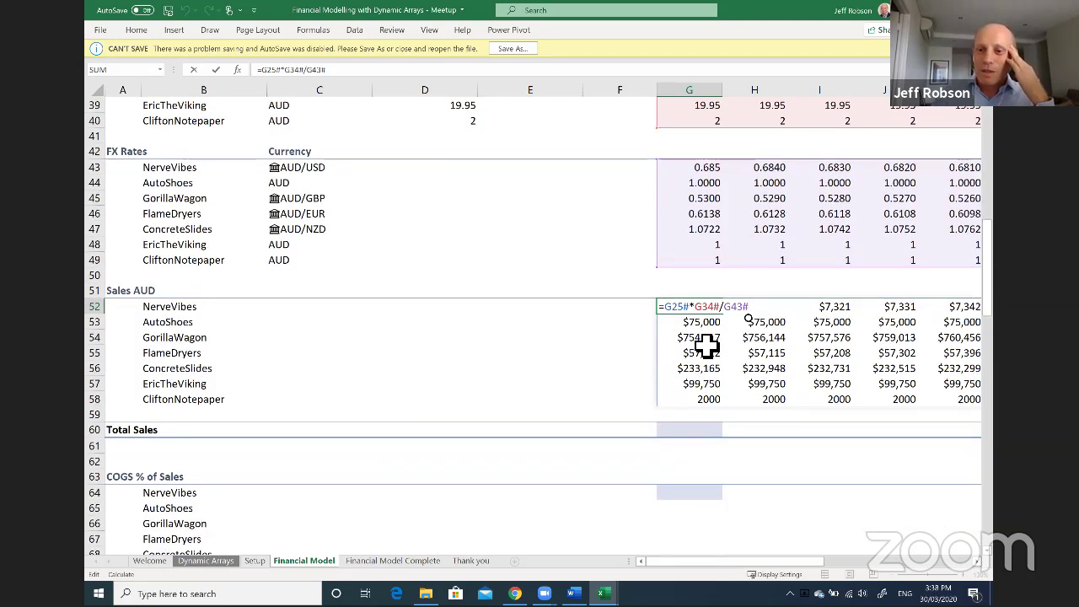
scroll(713, 294, down, 1)
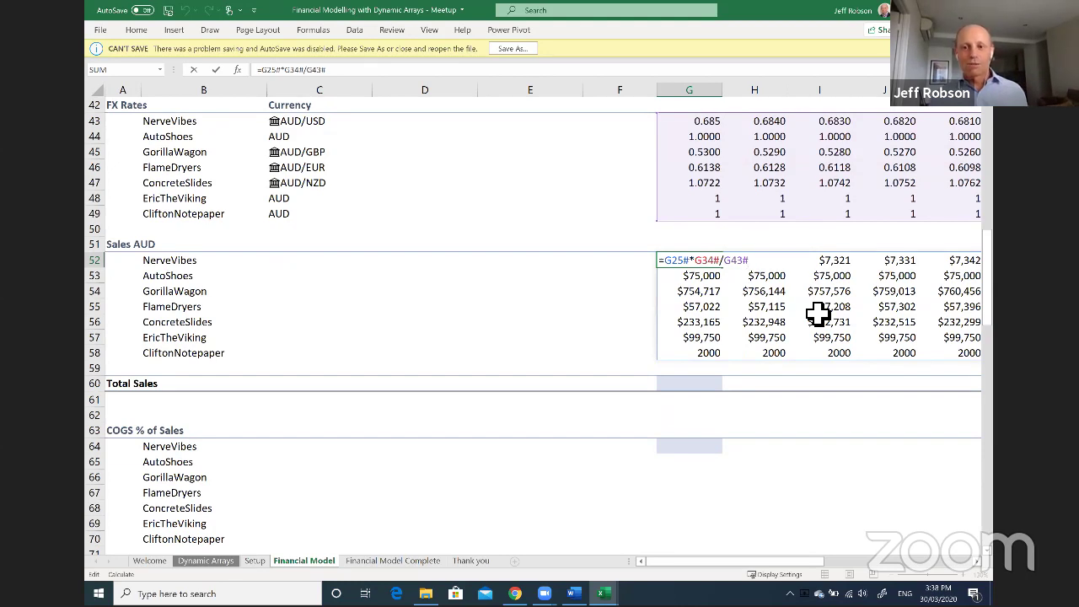
key(ctrl+Return)
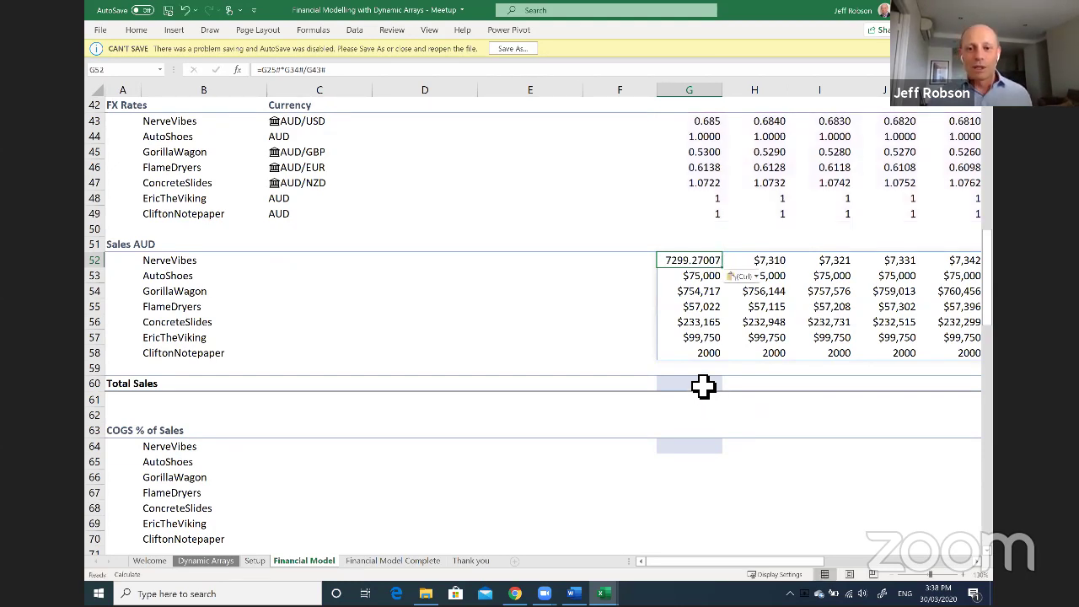
Try to total the first month's product sales with a spilled reference by entering =SUM(G52:G58#) in Total Sales cell G60.
click(703, 385)
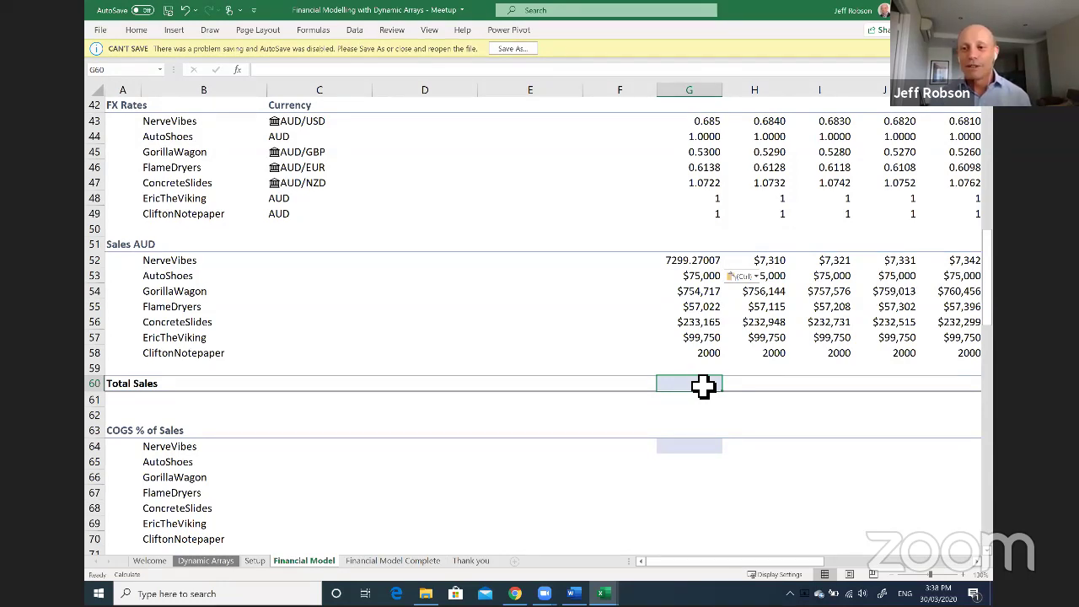
key(Escape)
scroll(711, 384, down, 2)
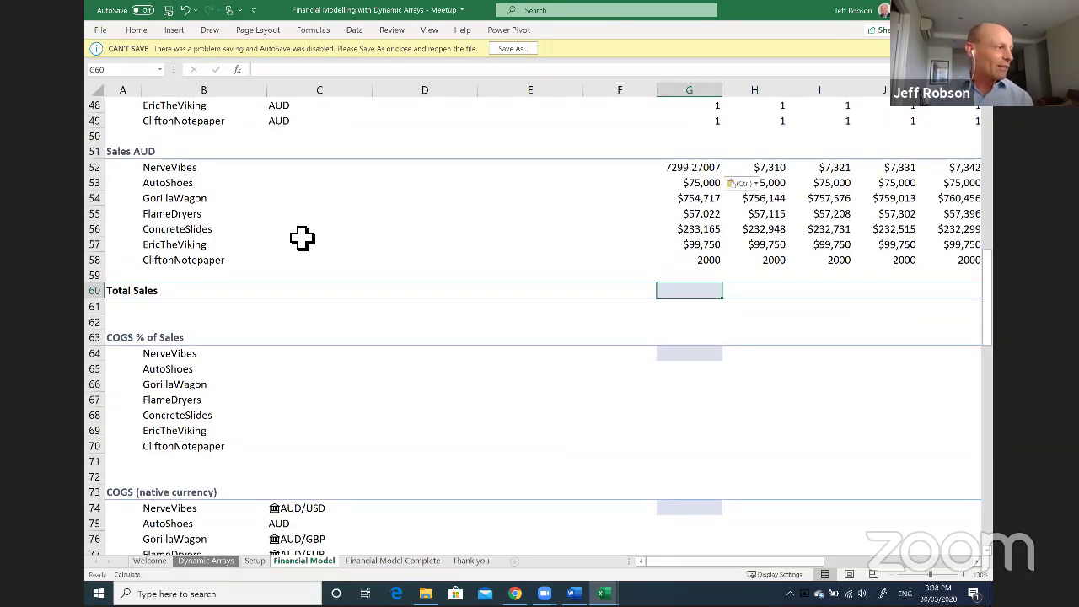
key(alt+Tab)
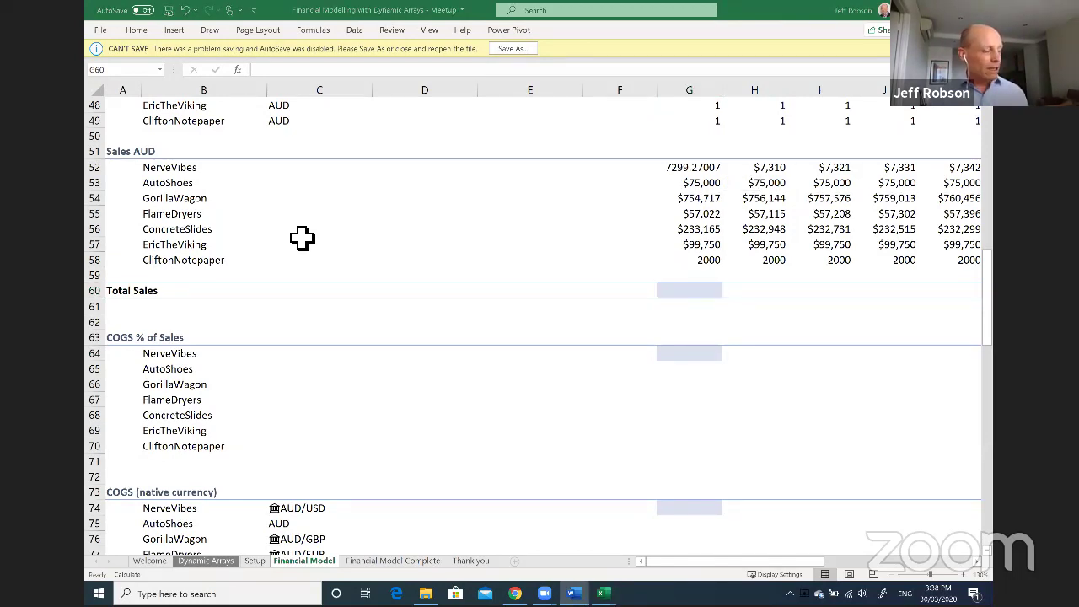
click(698, 293)
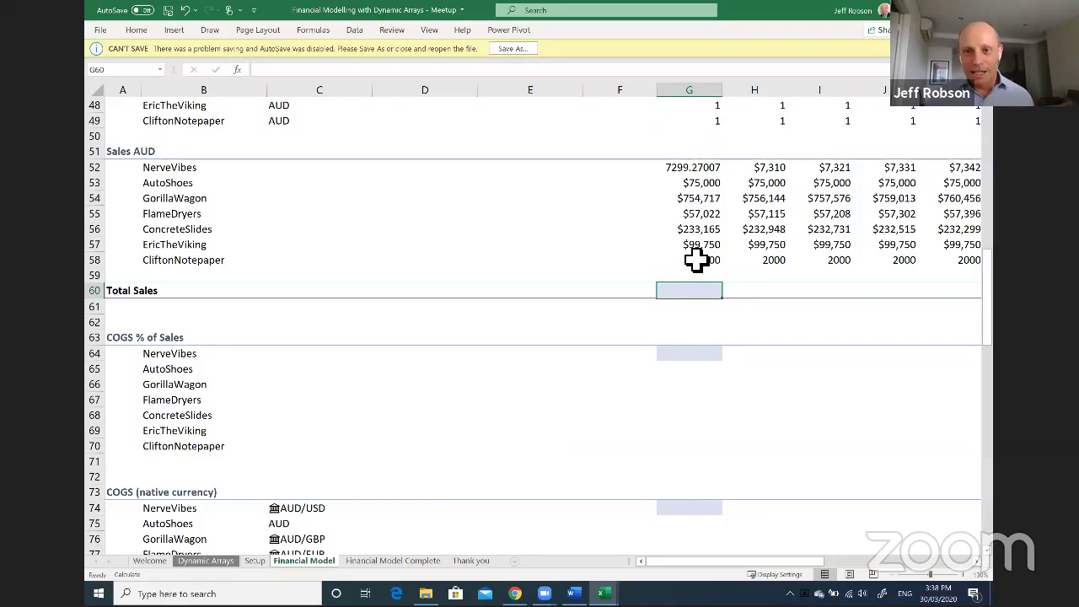
drag(689, 173, 691, 264)
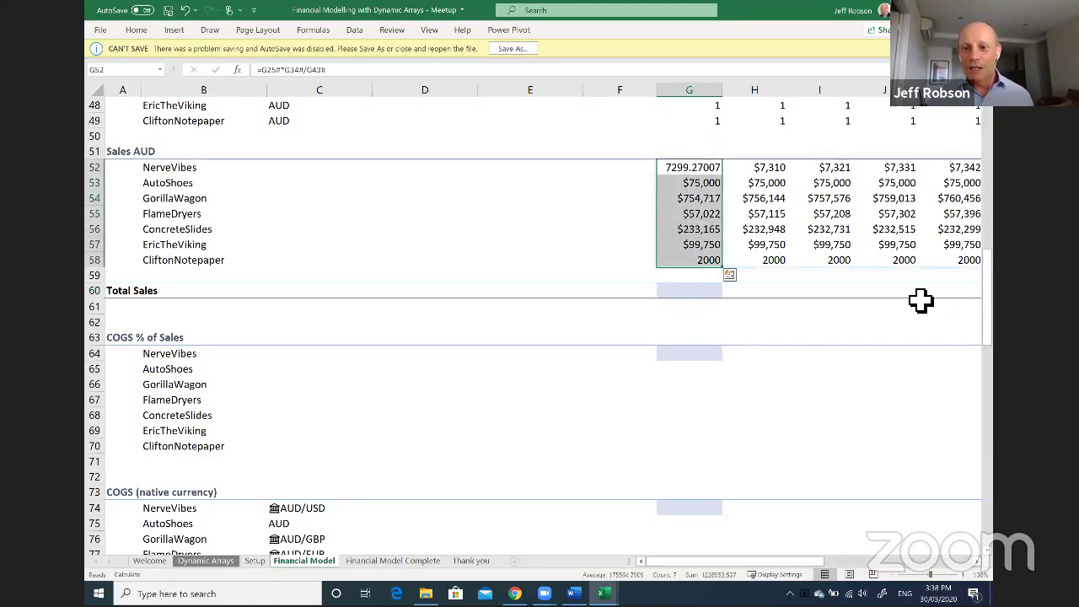
click(681, 295)
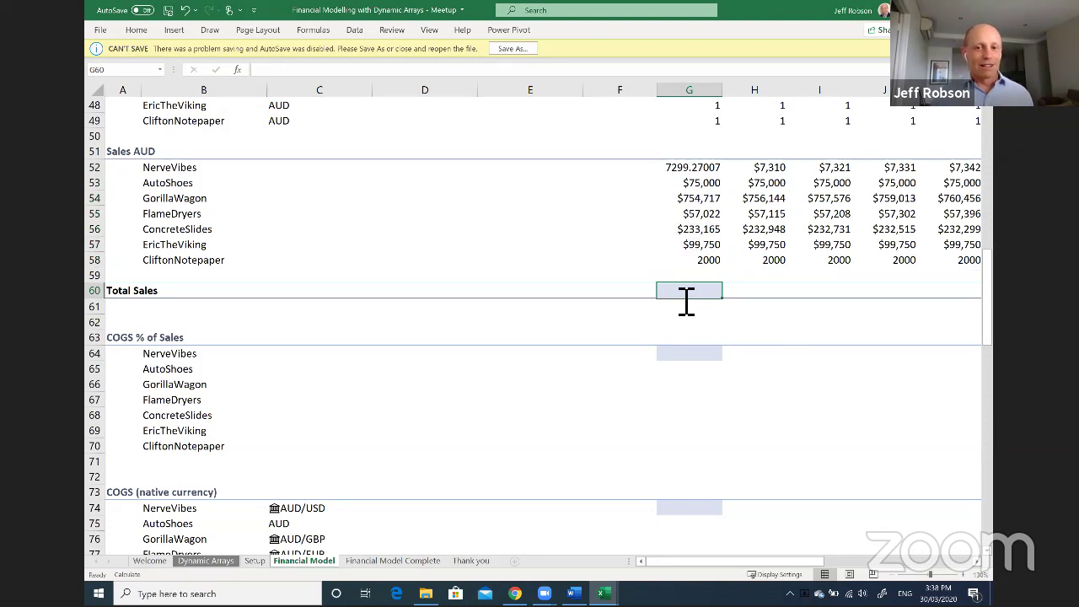
text(=sum()
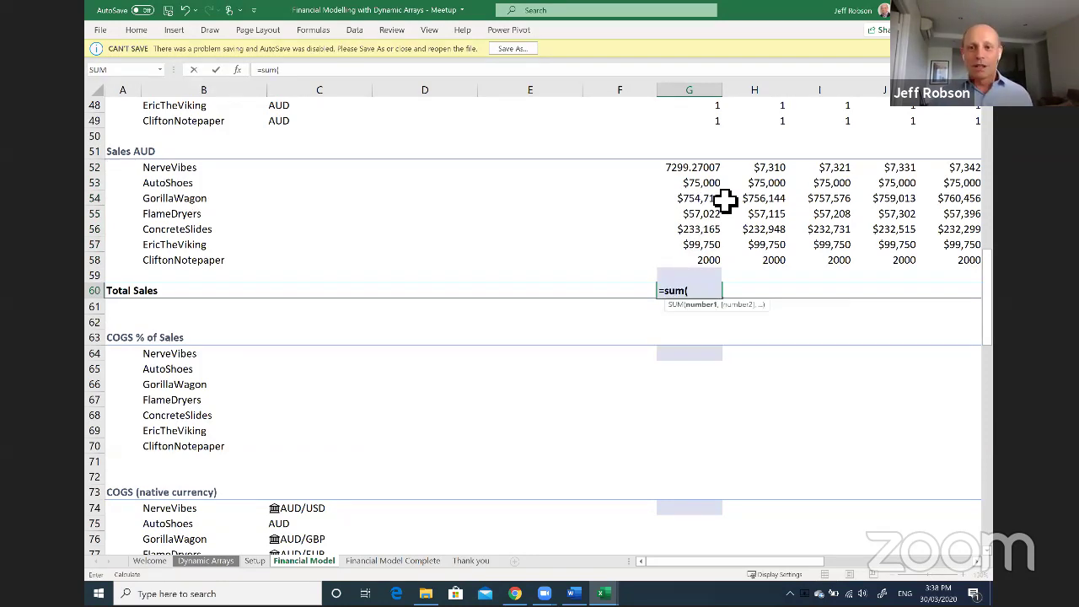
drag(706, 165, 707, 263)
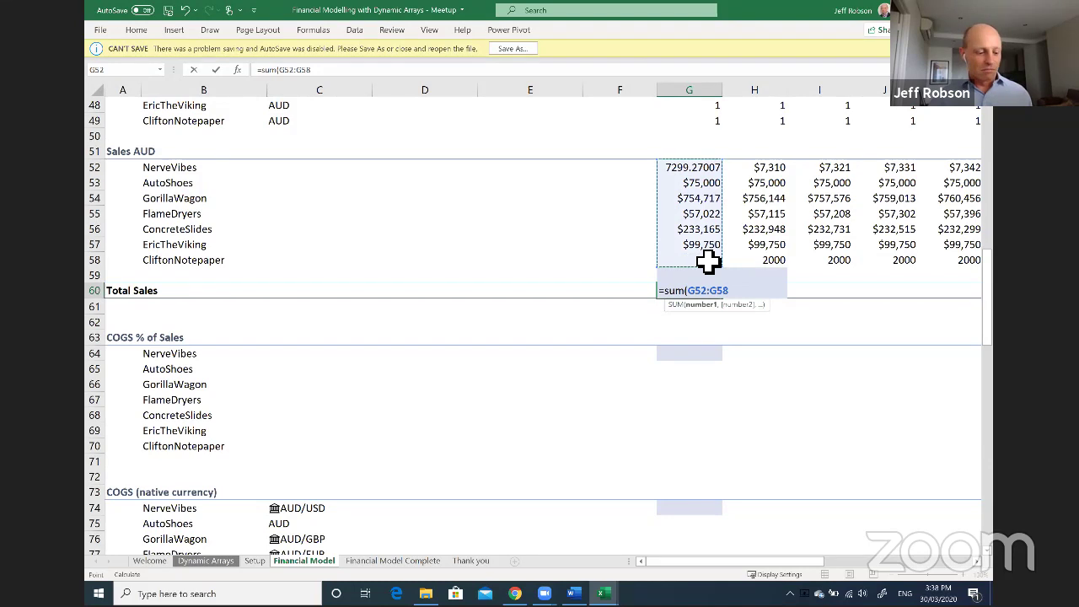
text(#)
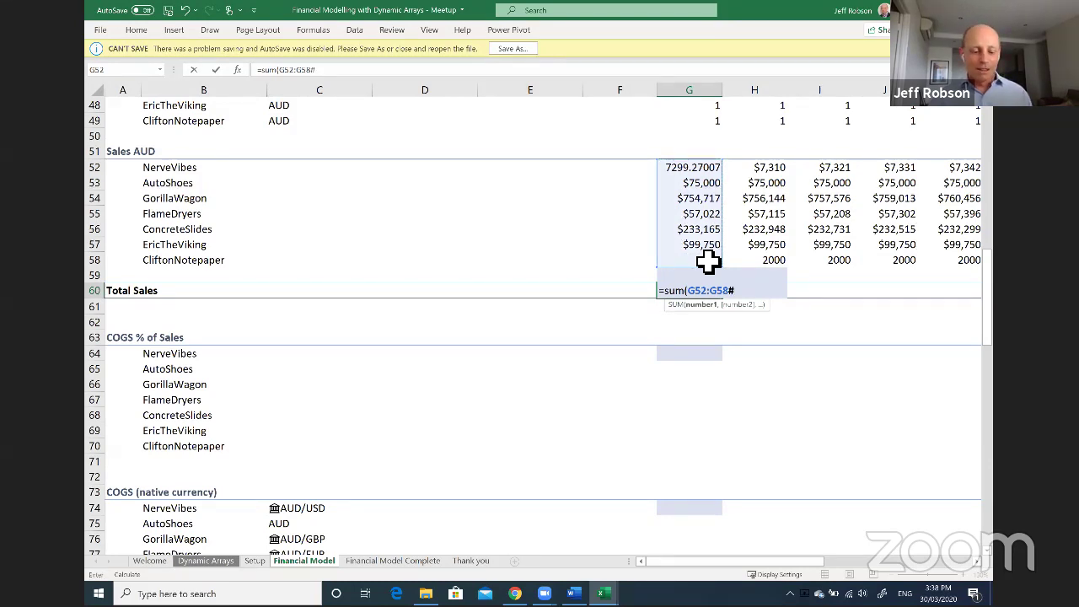
key(Return)
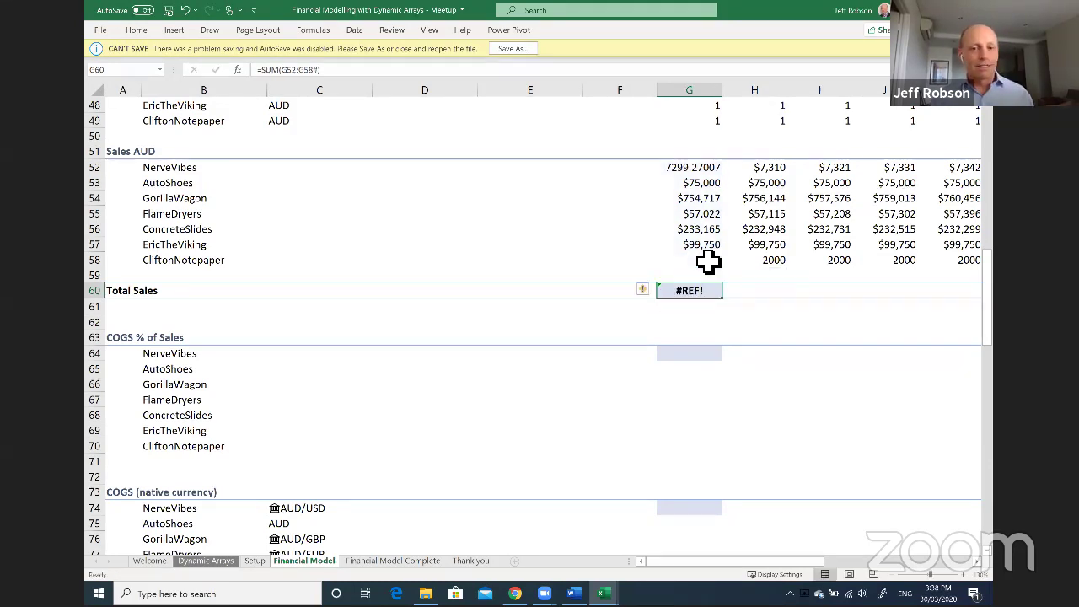
Try totalling the Sales AUD spill range in cell G60 with =SUM(G52#), and clear the cell.
key(F2)
key(Escape)
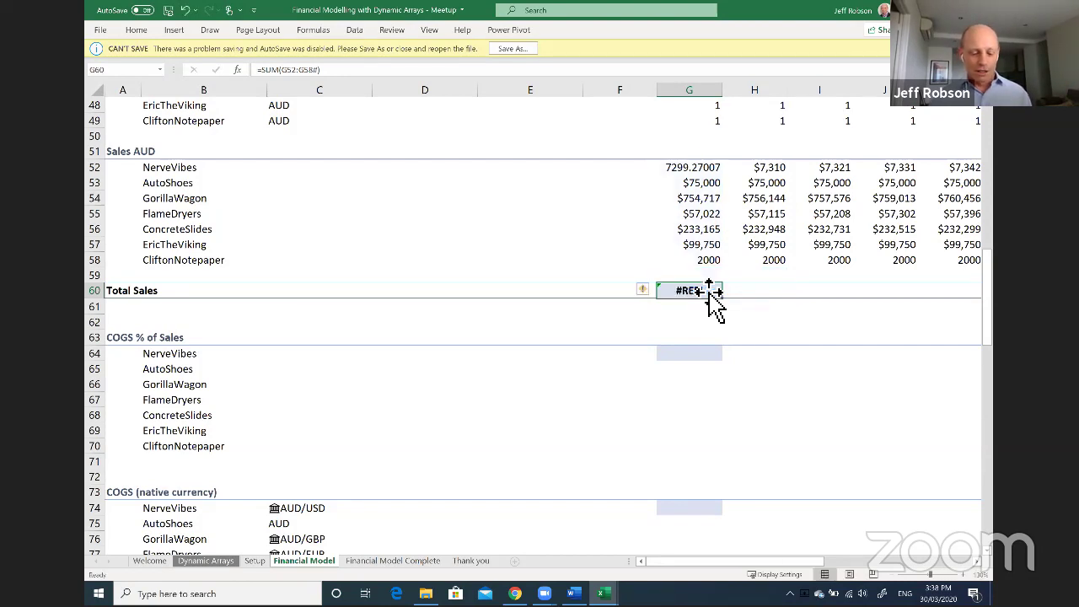
text(=sum()
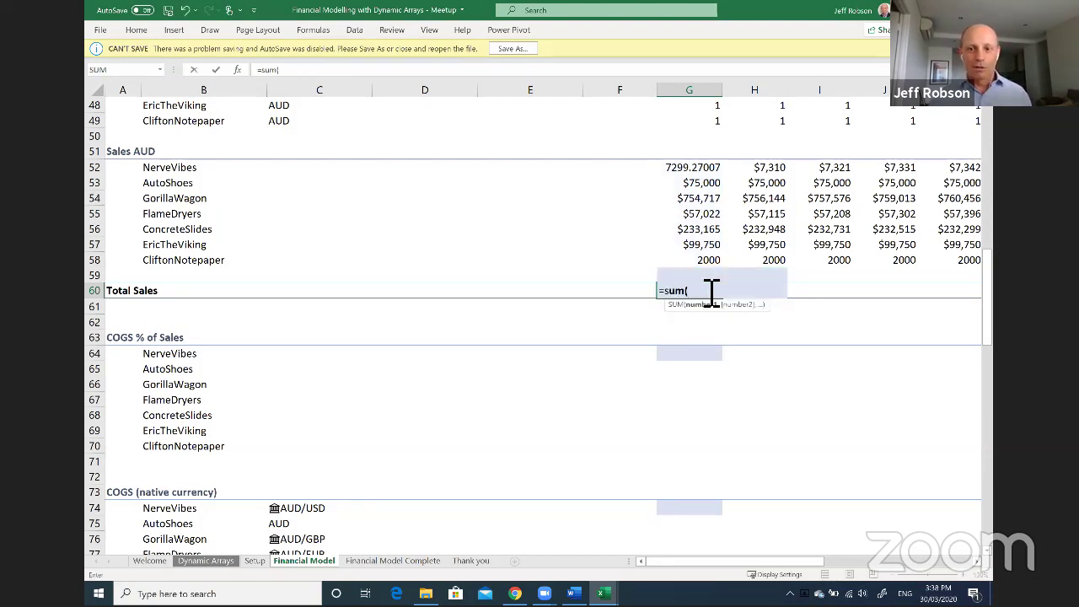
click(712, 168)
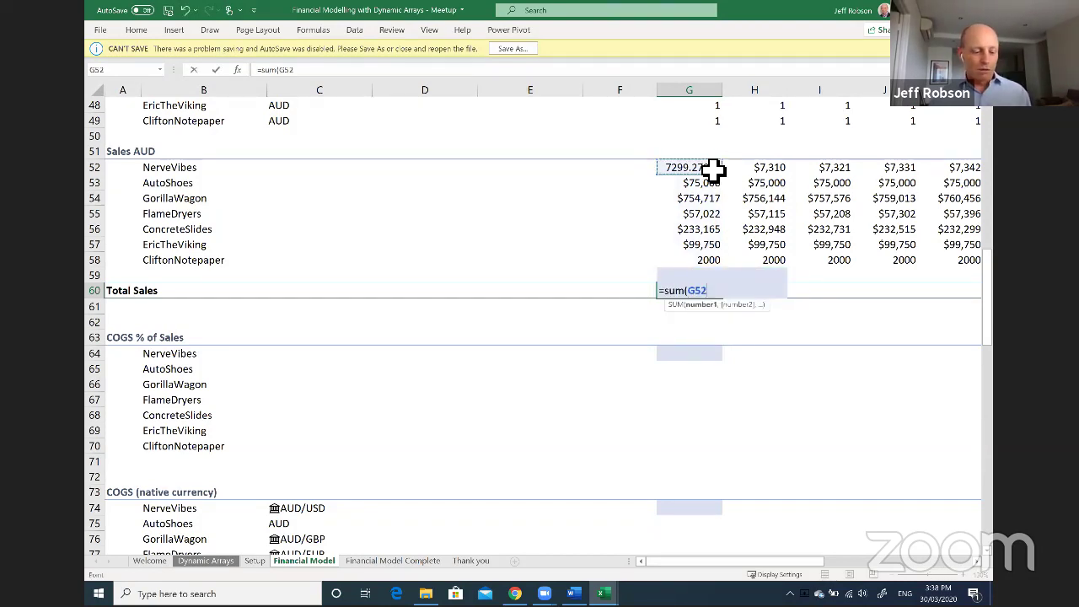
text(#))
key(ctrl+Return)
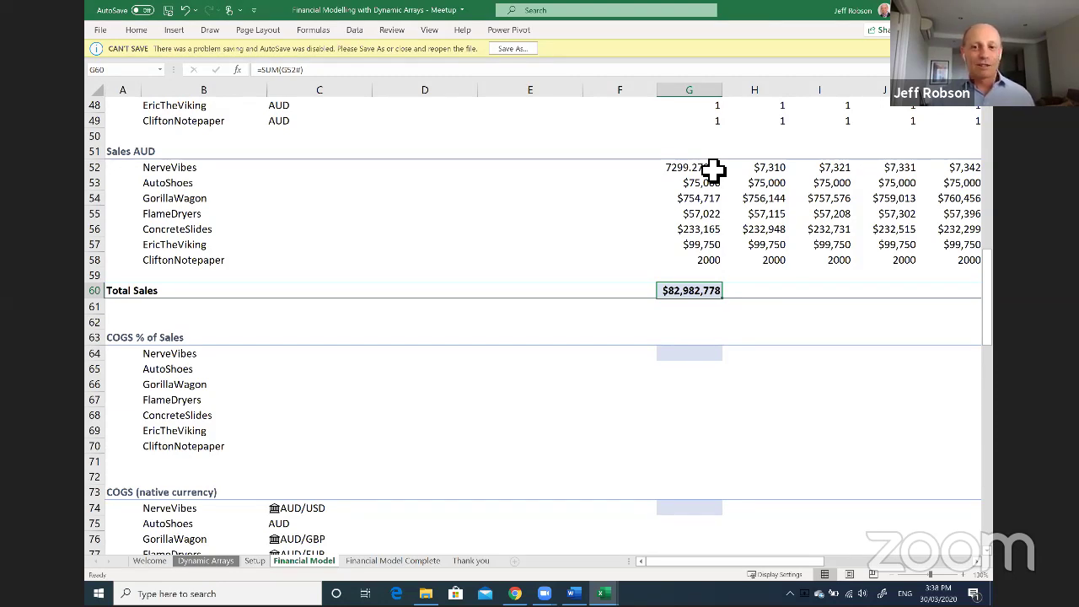
key(Delete)
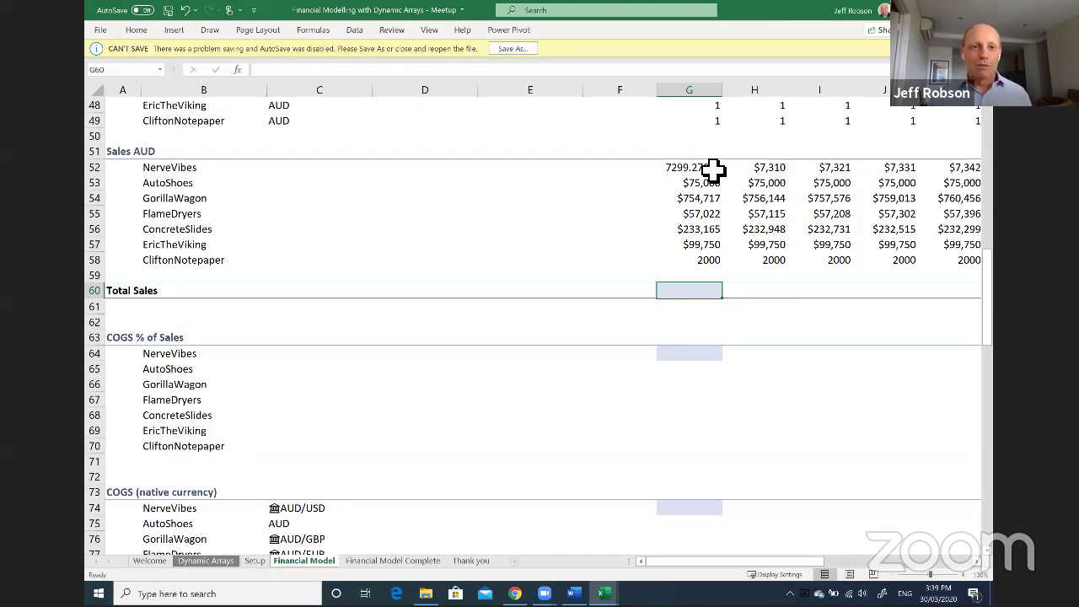
Enter =MMULT(SEQUENCE(1,ROWS(tblProducts[Products]),1,0),G52#) in G60 to total sales for every period.
click(683, 75)
text(=MMULT(SEQUENCE(1,ROWS(tblProducts[Products]),1,0),G52#))
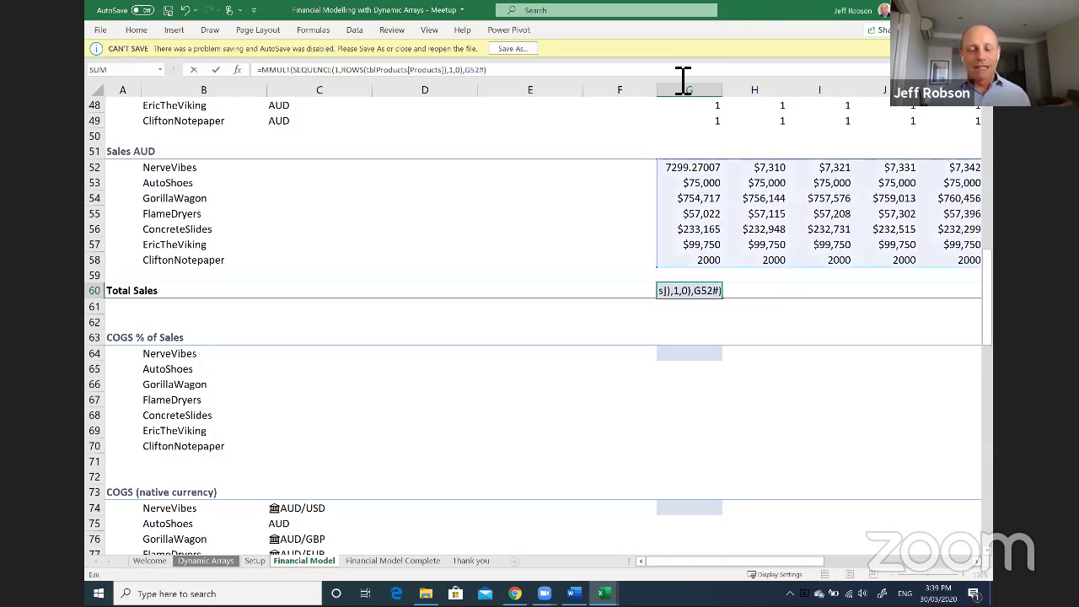
key(ctrl+Return)
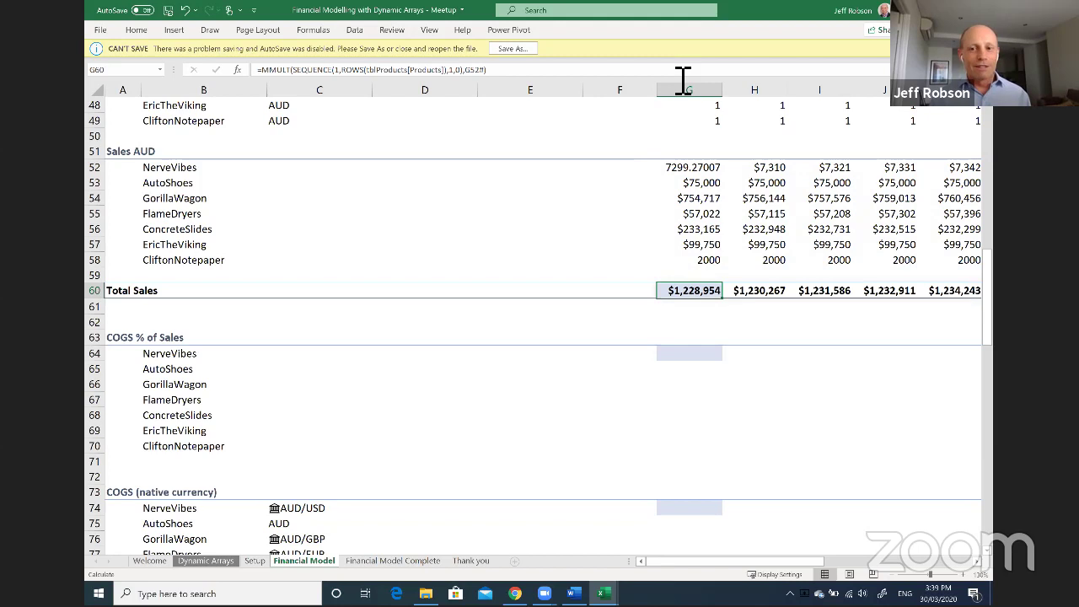
Examine the Total Sales formula in G60 and check it against the sum of G52:G58.
click(682, 74)
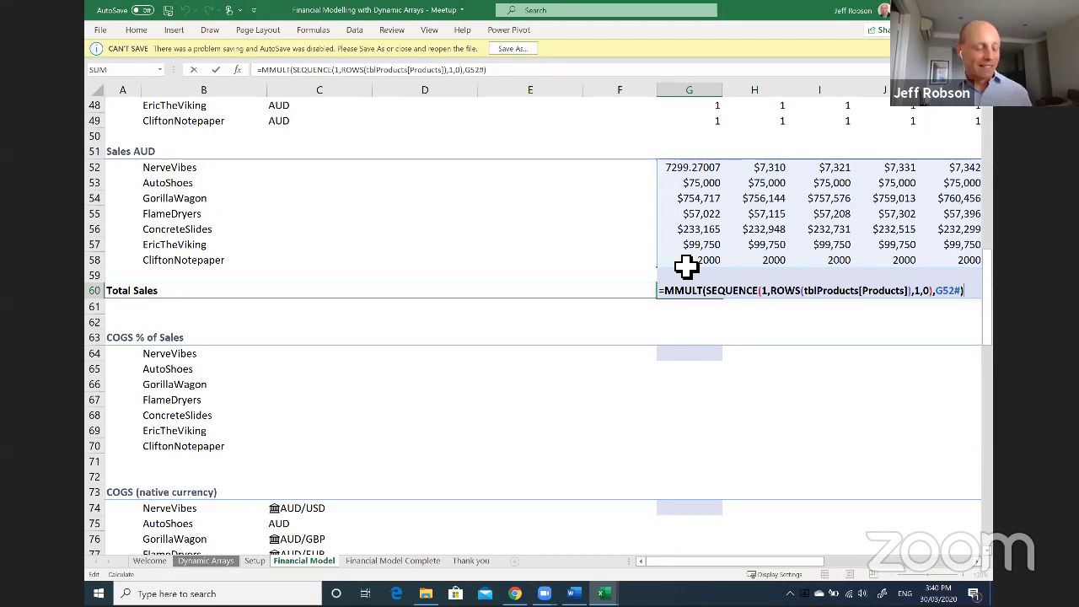
key(ctrl+Return)
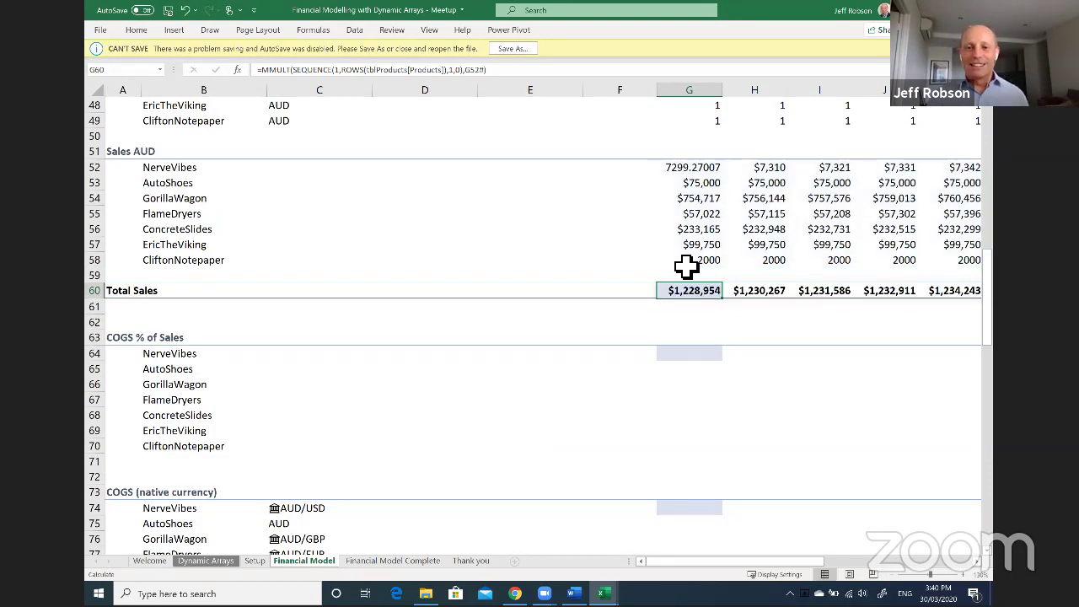
drag(691, 167, 694, 268)
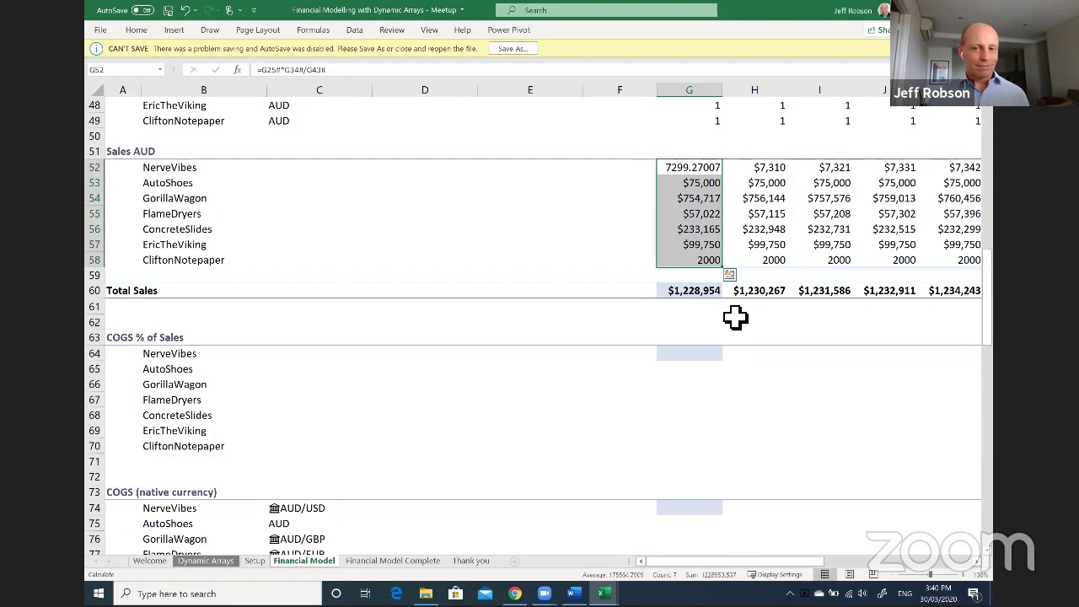
click(681, 296)
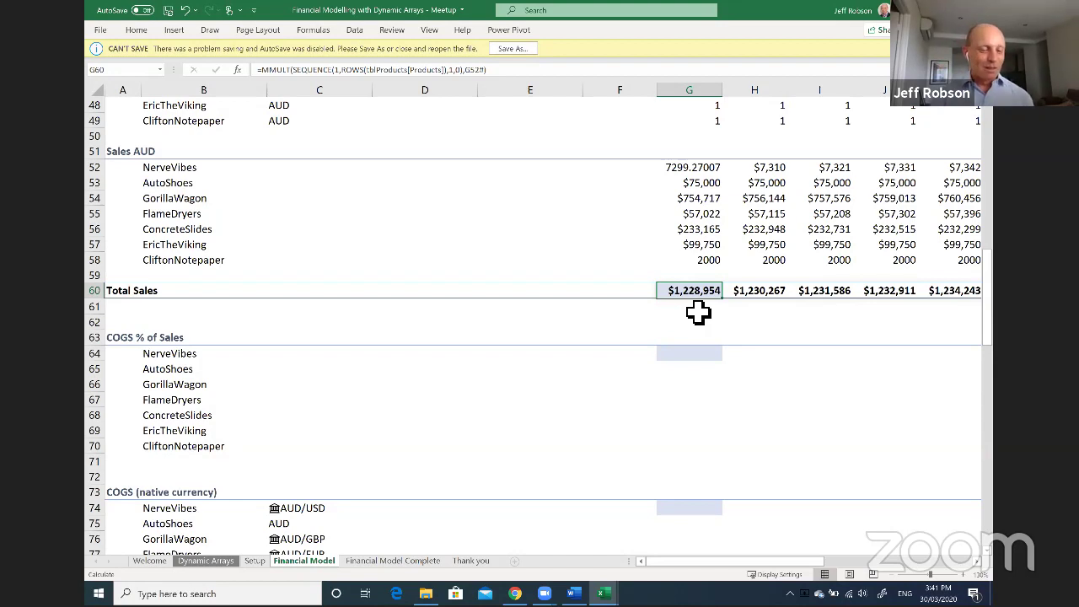
key(F2)
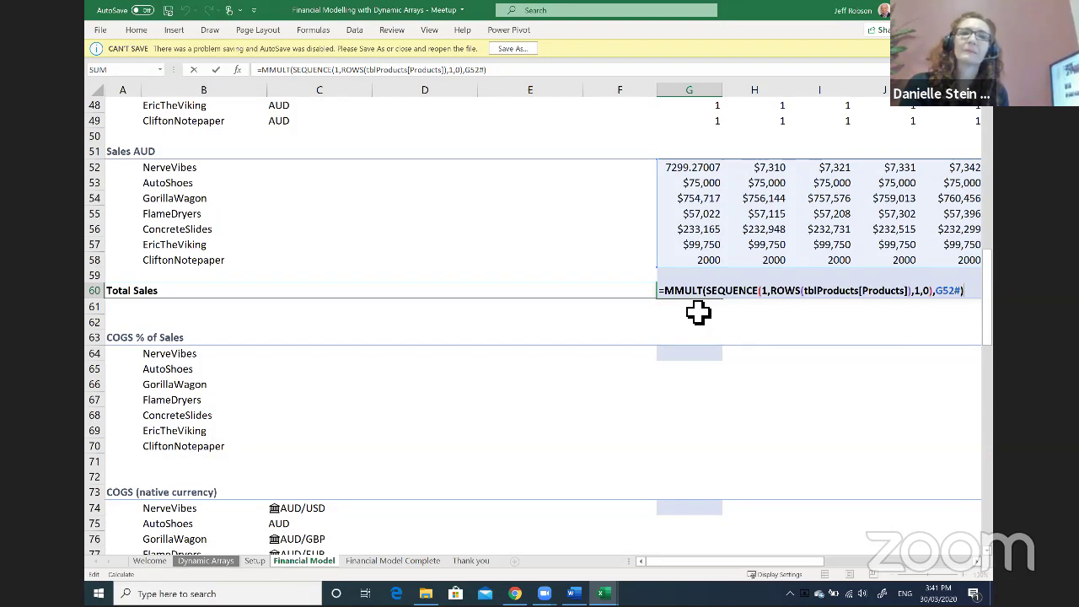
key(ctrl+Return)
Look over the unfilled COGS, Gross Profit, Staff and Overheads sections of the Financial Model sheet.
click(706, 359)
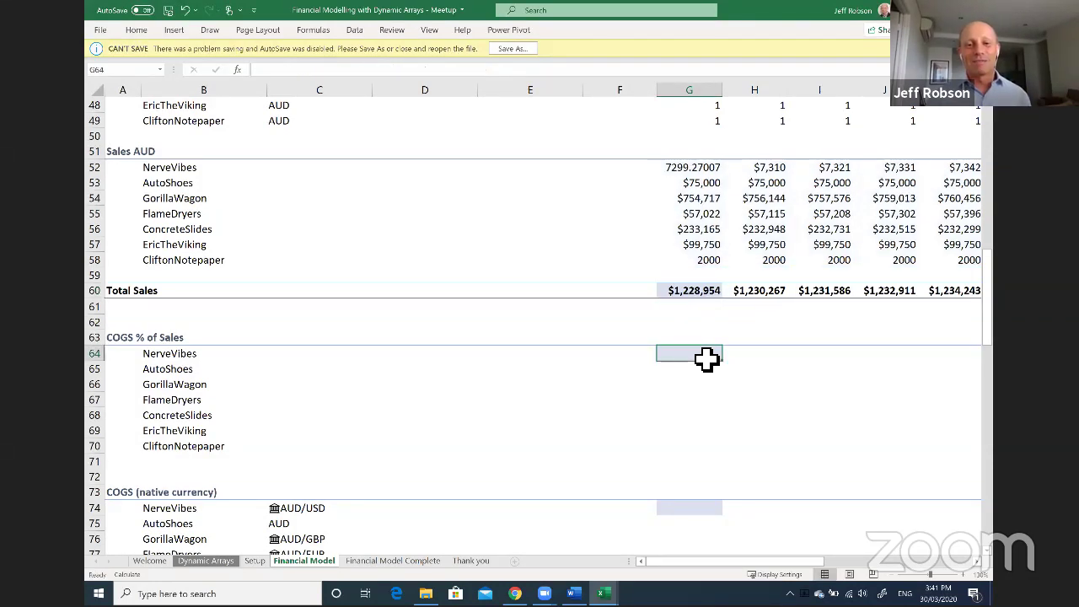
scroll(706, 359, down, 1)
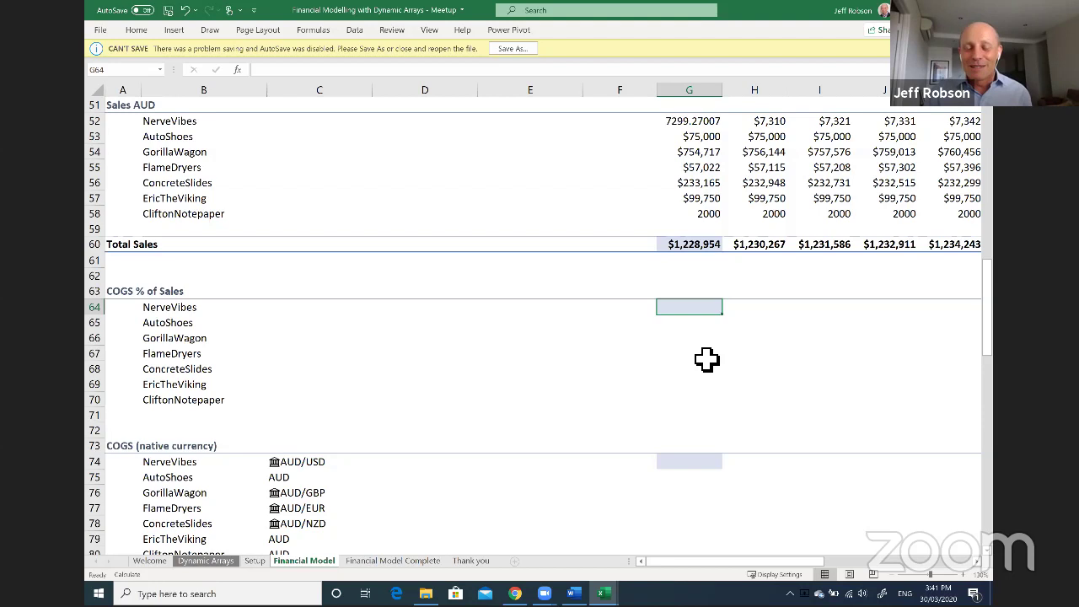
scroll(696, 386, down, 2)
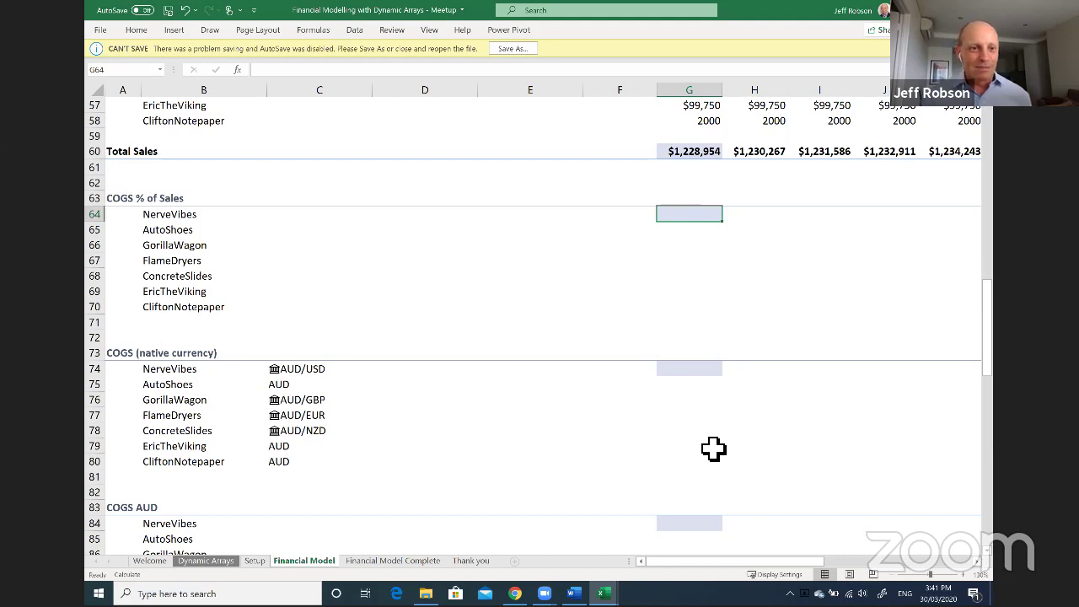
scroll(718, 478, down, 4)
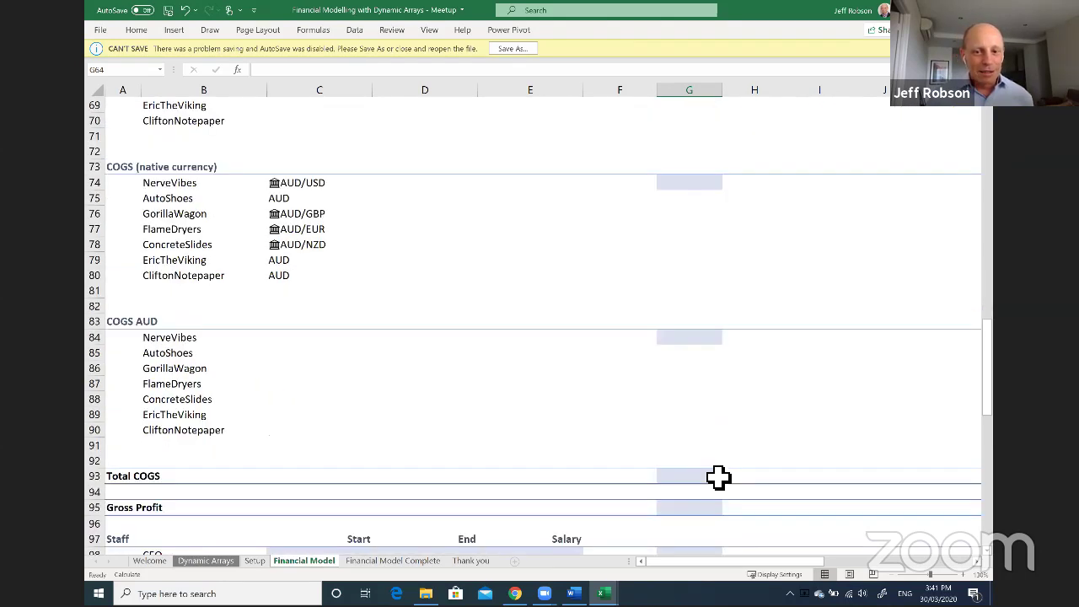
scroll(718, 478, down, 3)
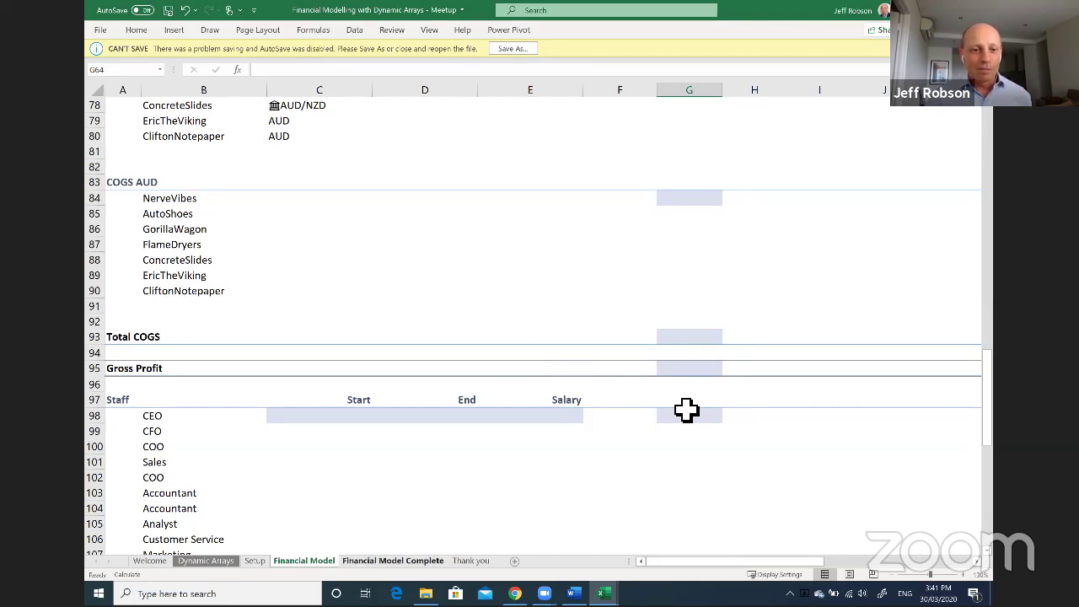
scroll(688, 410, down, 2)
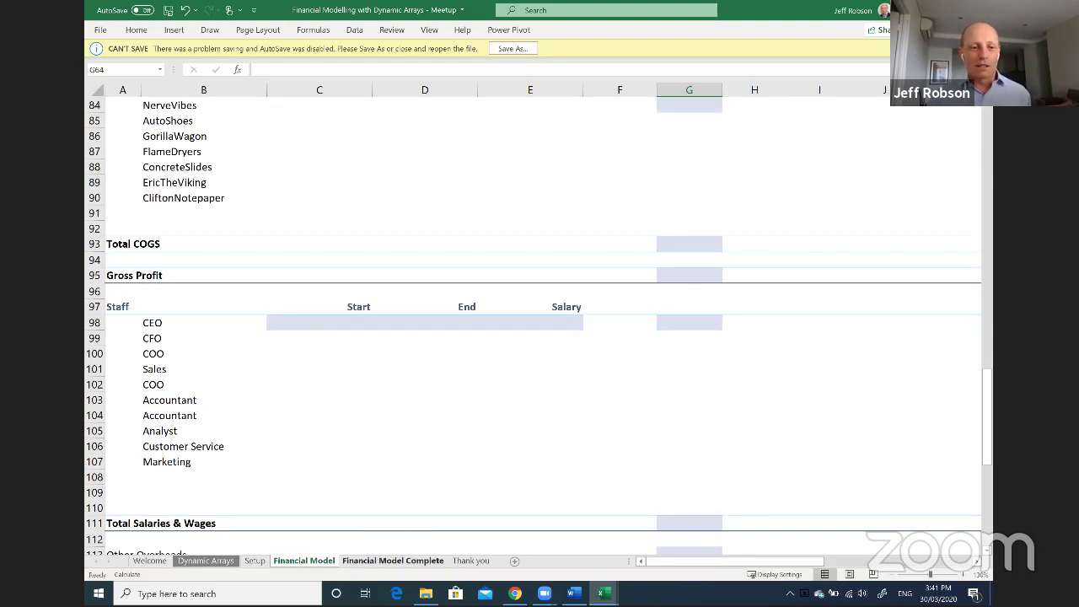
scroll(539, 320, down, 1)
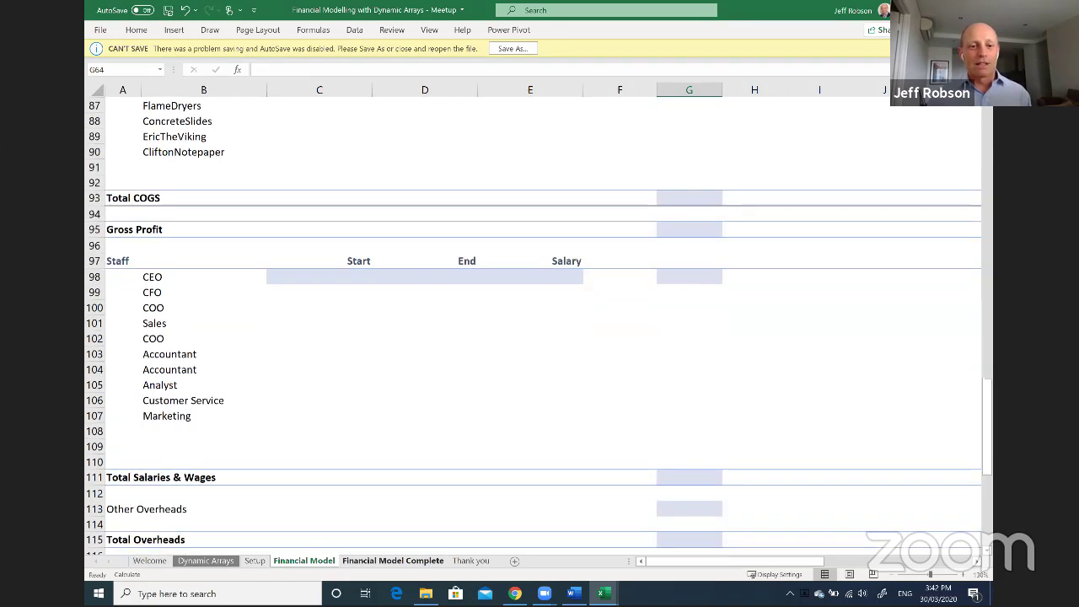
On the Financial Model Complete sheet, review the sections from the beginning and inspect the COGS (native currency) formula in G74.
click(393, 560)
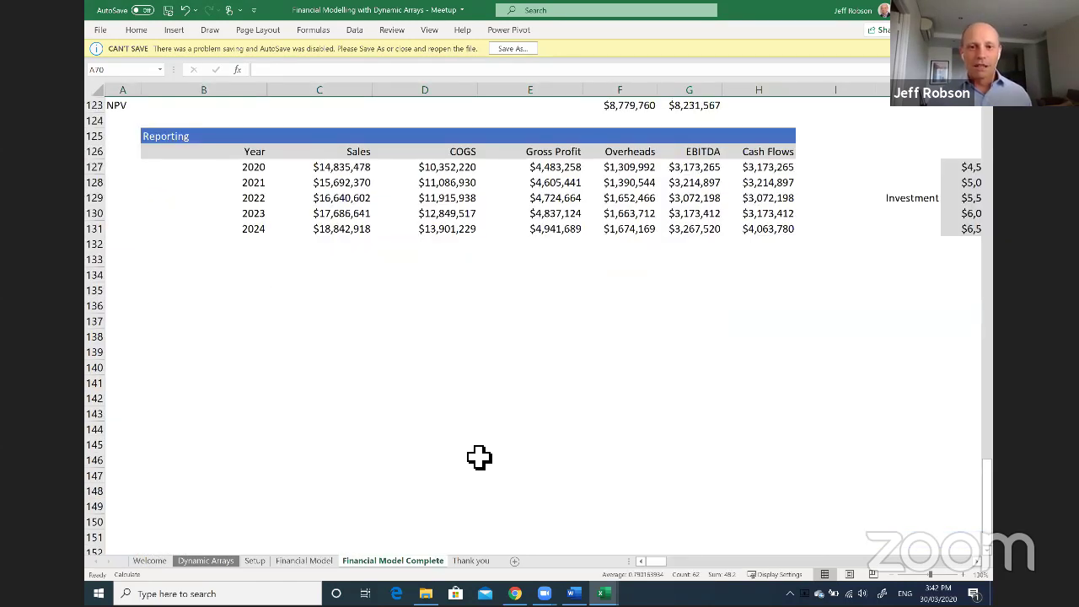
key(ctrl+Home)
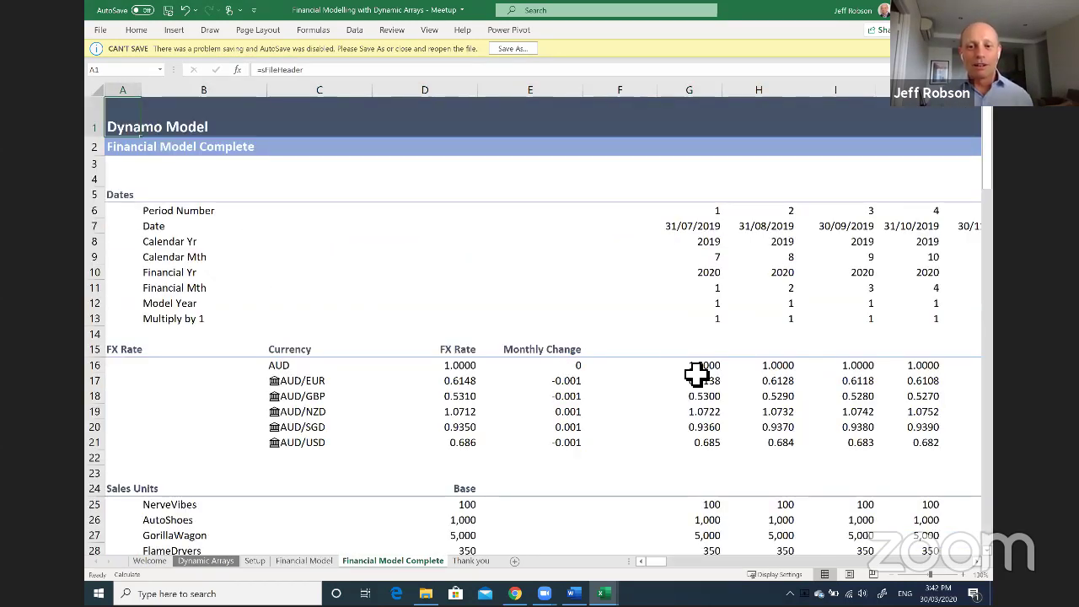
scroll(694, 407, down, 1)
scroll(695, 407, down, 6)
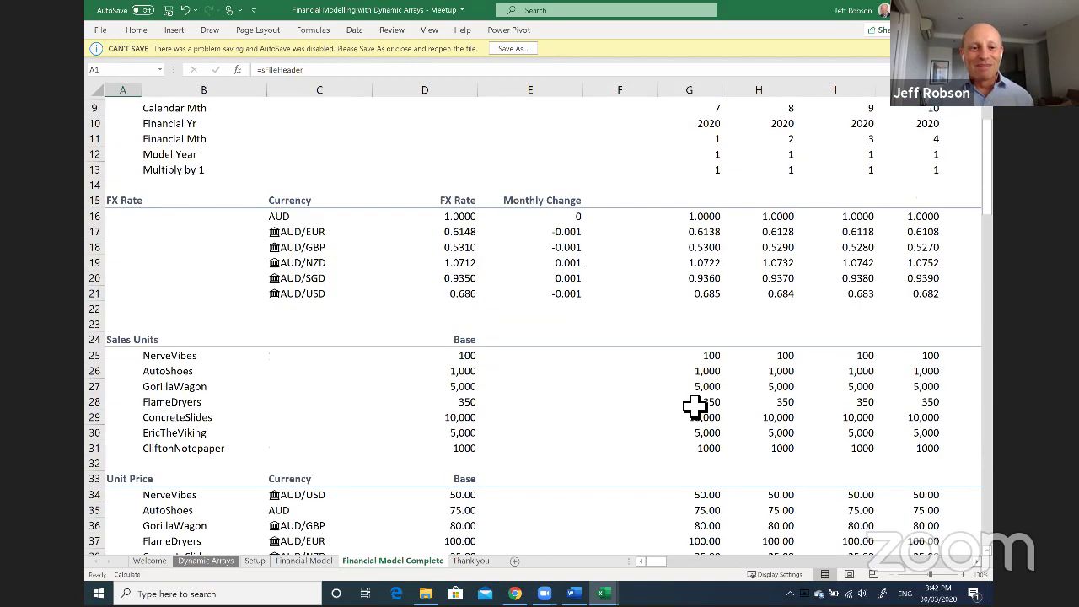
scroll(694, 408, down, 3)
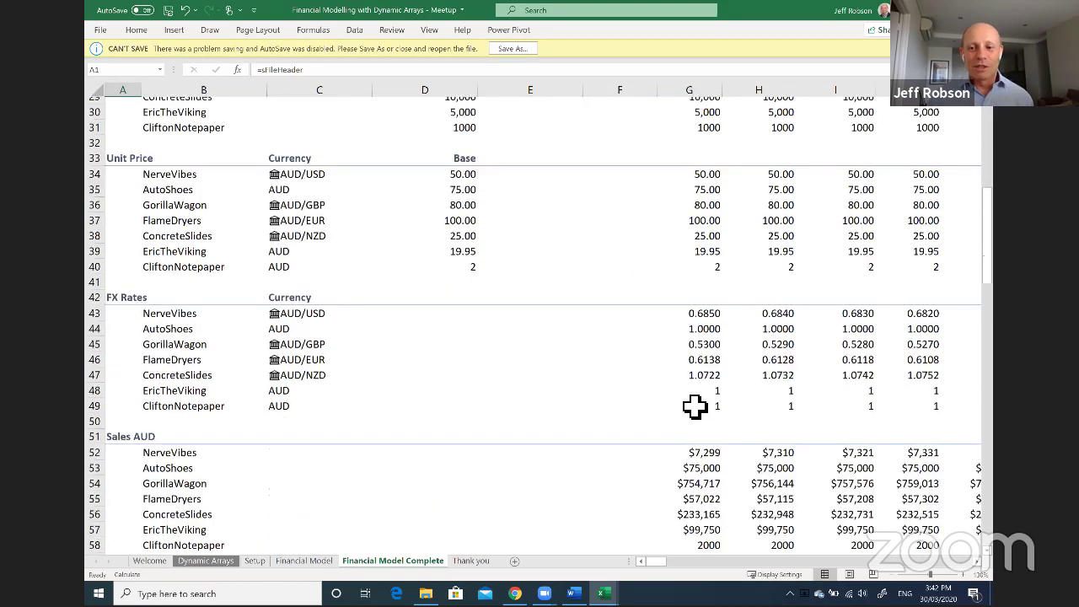
scroll(695, 407, down, 8)
scroll(695, 407, down, 3)
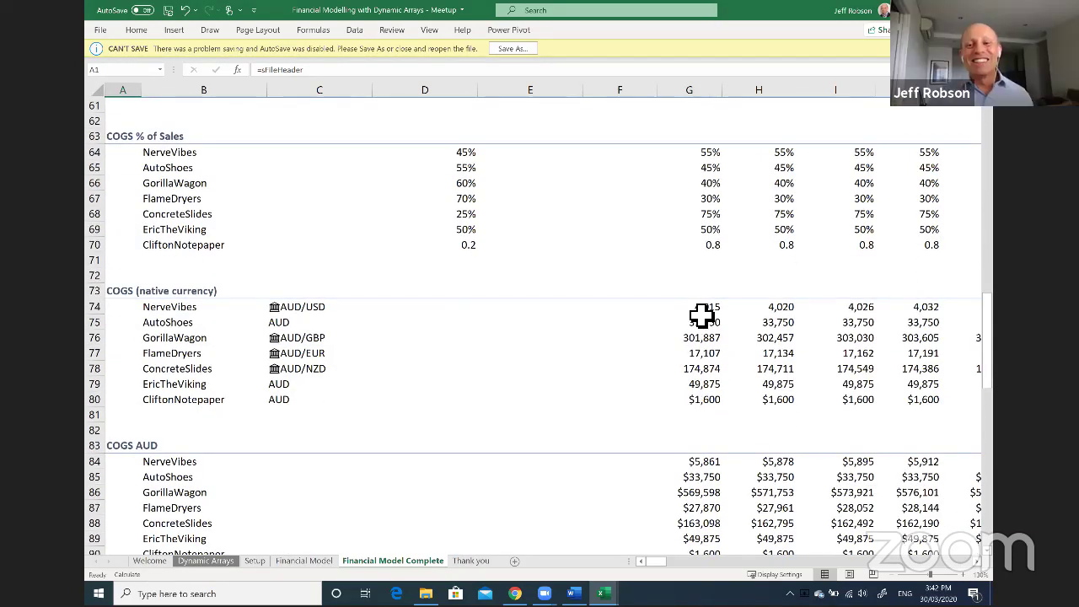
click(702, 313)
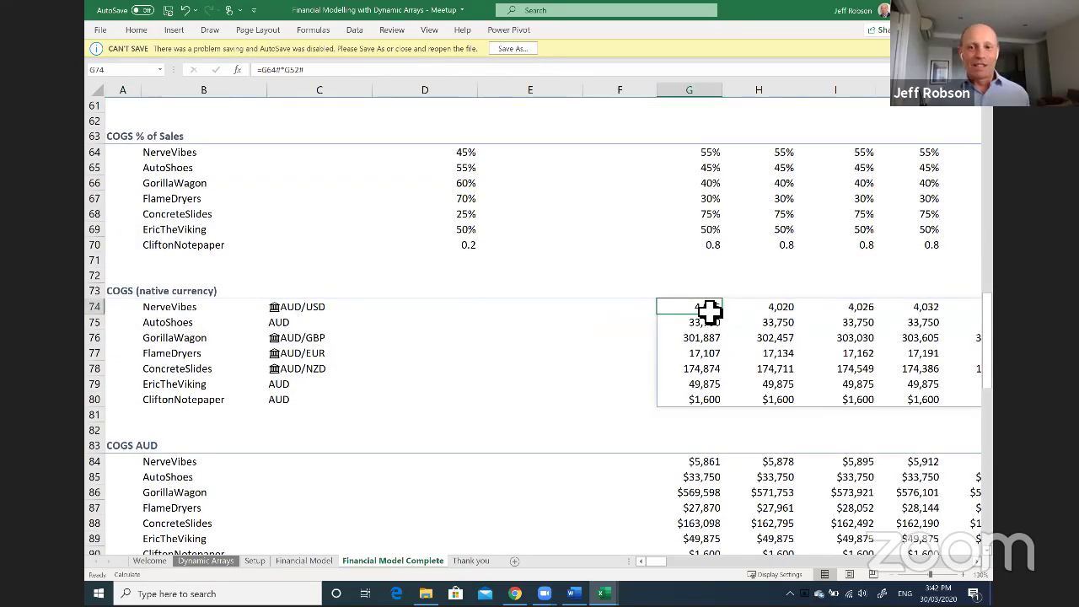
double_click(709, 308)
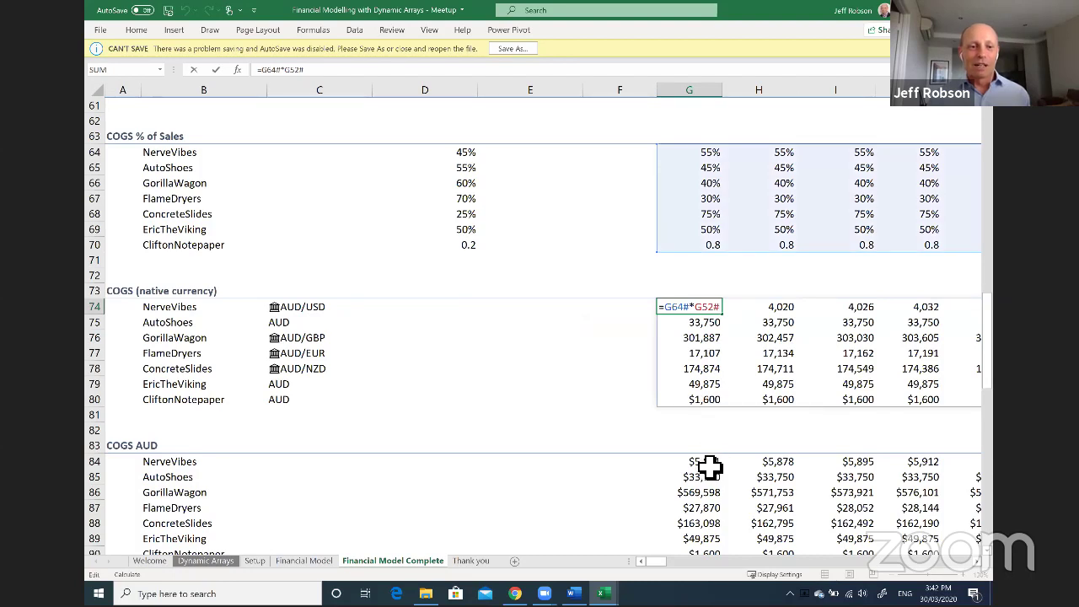
key(Escape)
Inspect the COGS % of Sales formula in G64 and trace its reference to the Multiply by 1 row.
click(696, 157)
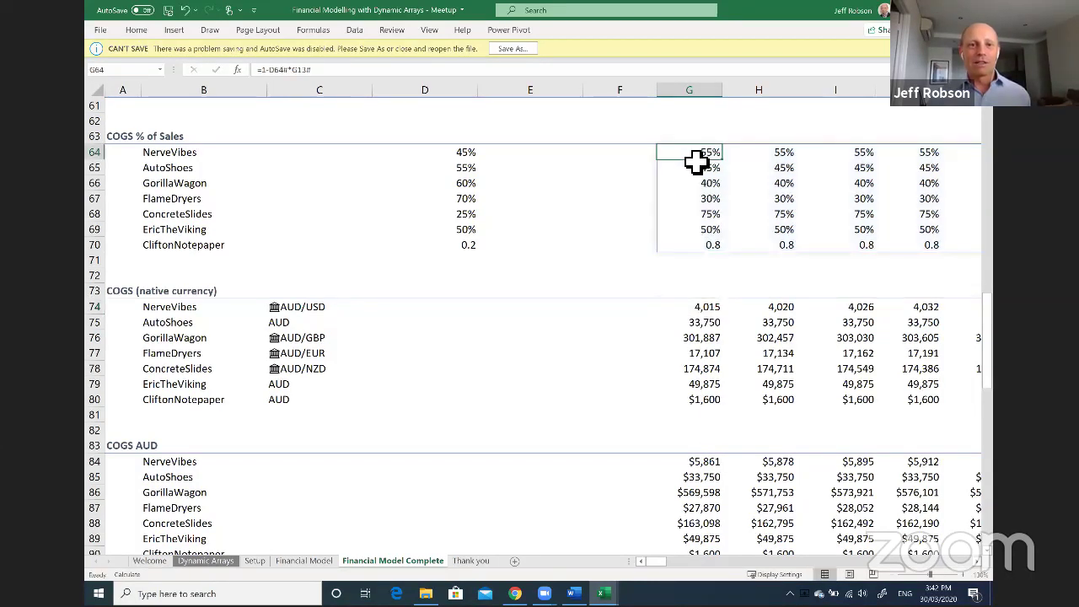
double_click(696, 157)
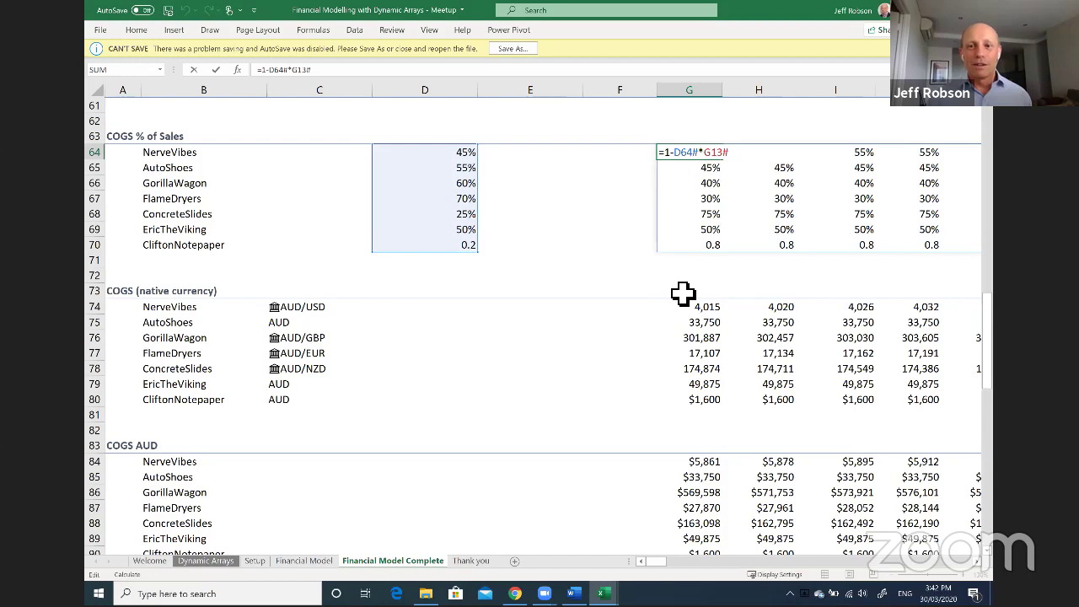
scroll(682, 293, up, 2)
scroll(683, 292, up, 3)
scroll(683, 293, up, 8)
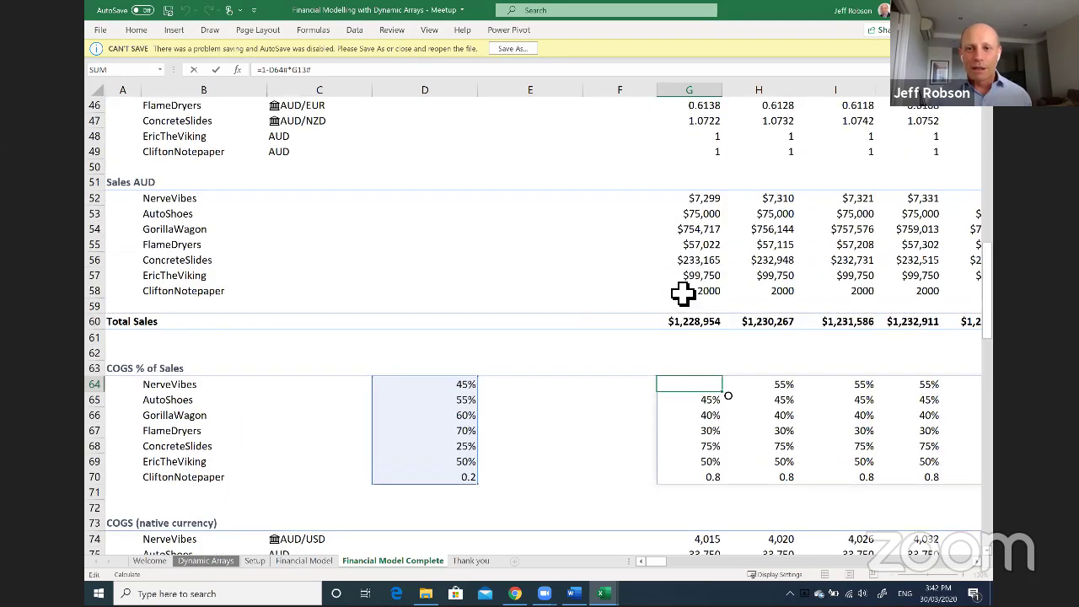
scroll(727, 337, up, 8)
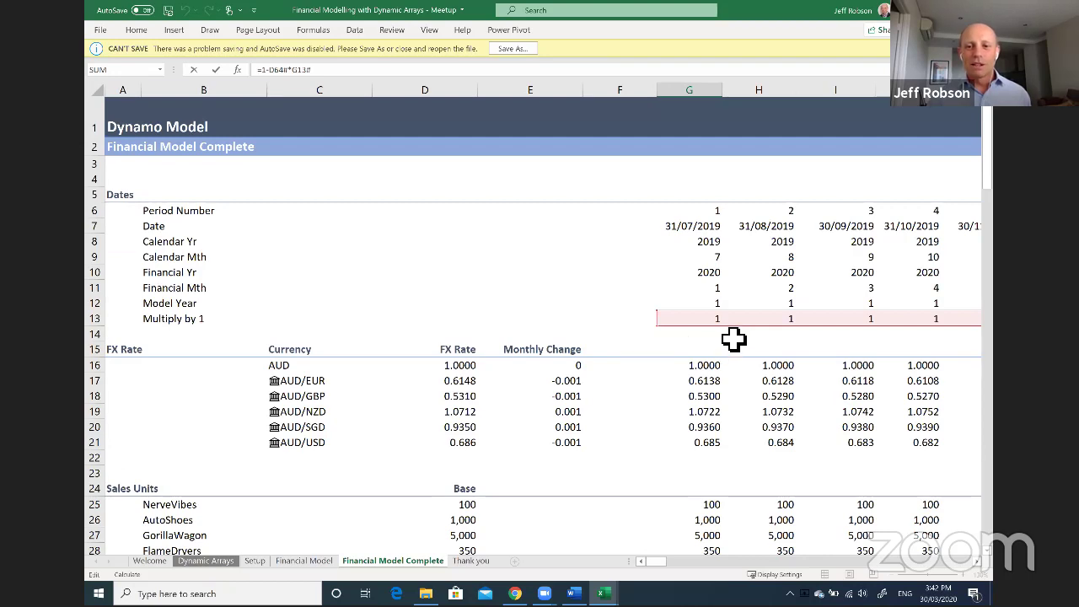
scroll(734, 338, down, 5)
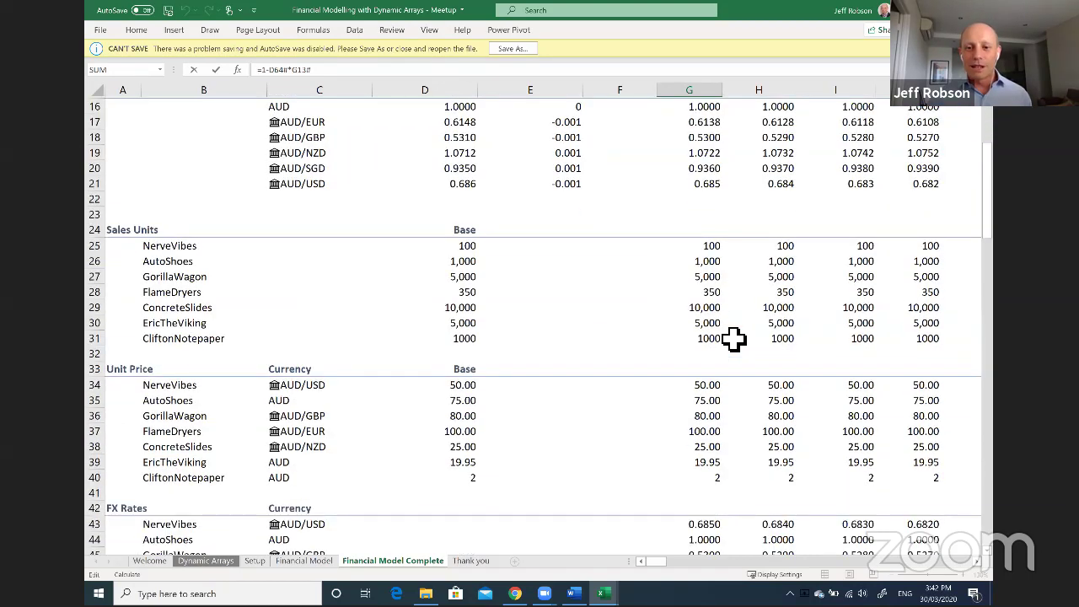
scroll(734, 338, down, 10)
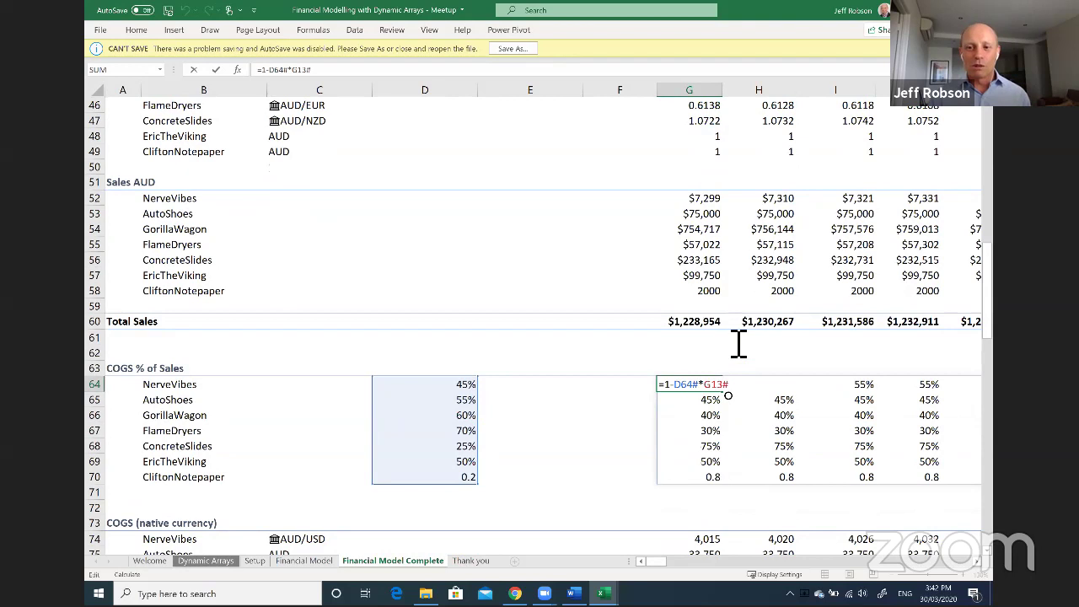
key(ctrl+Return)
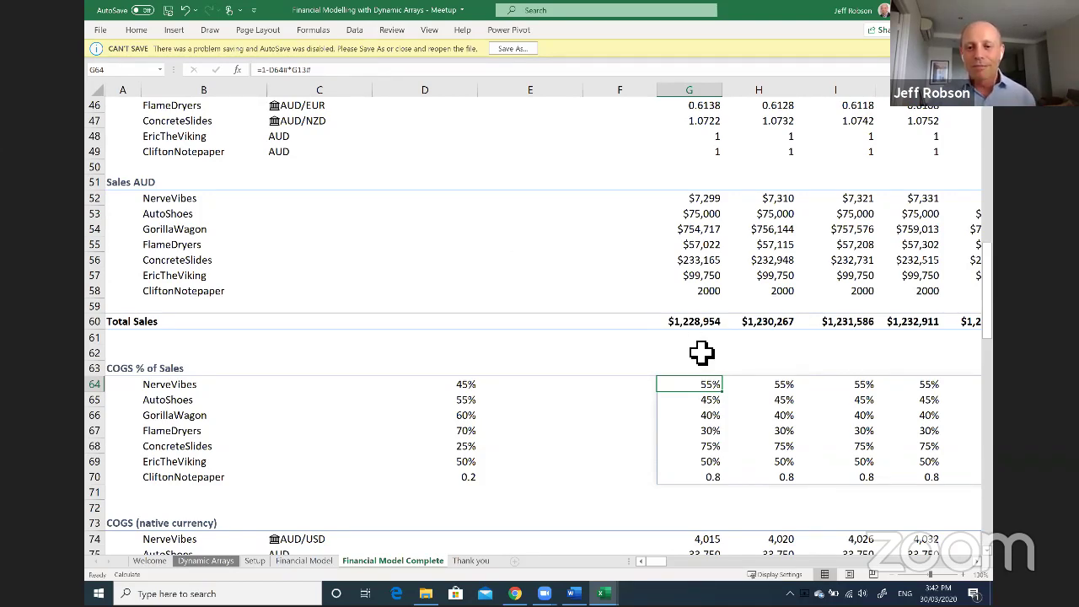
Inspect the Total COGS formula in G93 and the COGS AUD range it sums.
scroll(701, 352, down, 5)
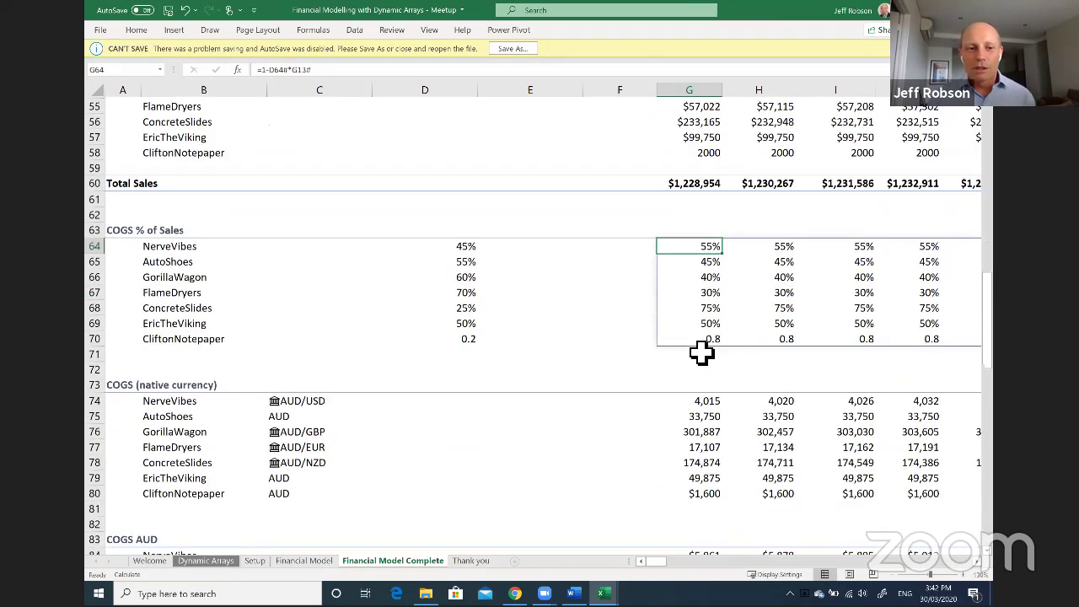
scroll(702, 354, down, 4)
click(712, 412)
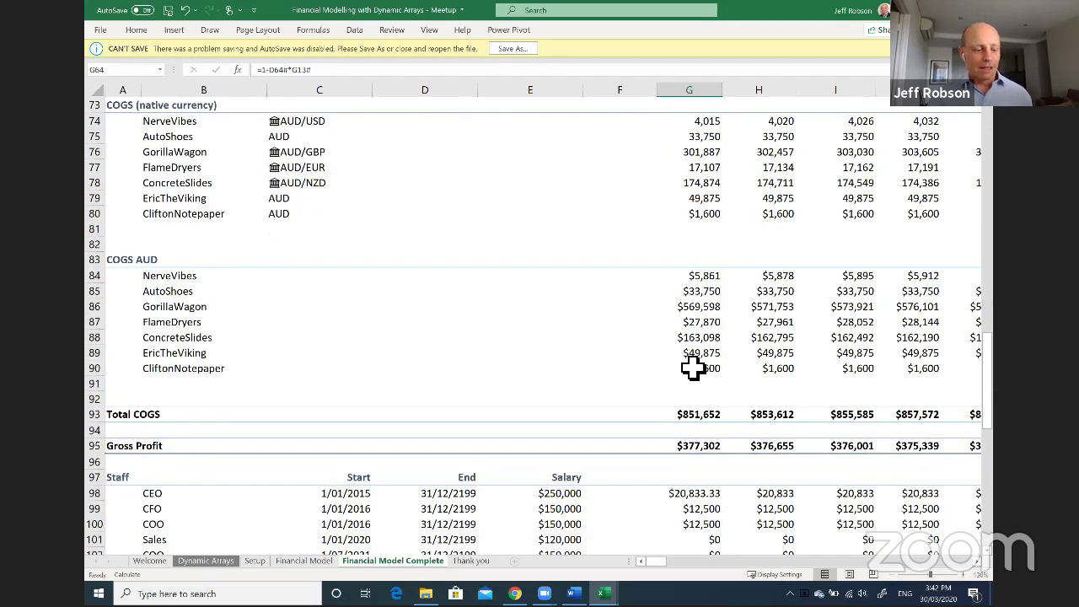
key(F2)
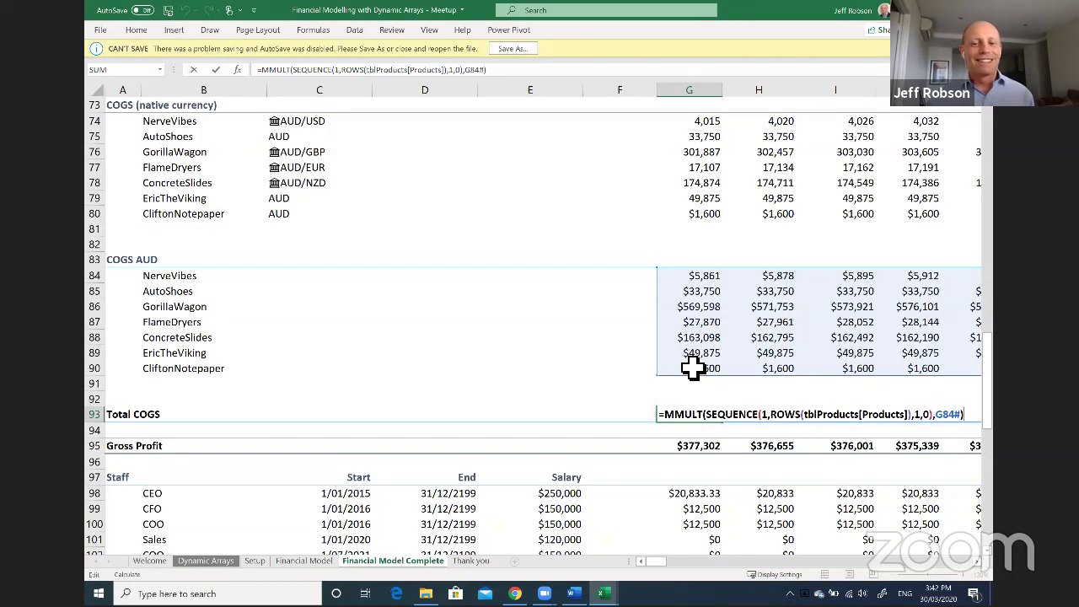
key(Escape)
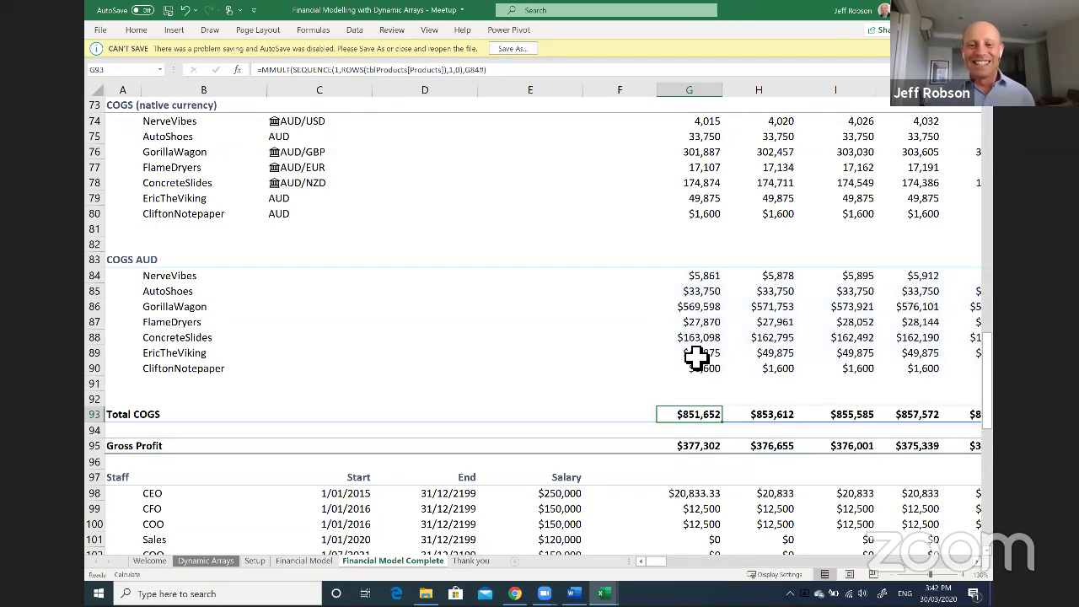
Inspect the Gross Profit formula in G95 and the rows it references.
scroll(693, 362, down, 2)
key(Down)
key(Down)
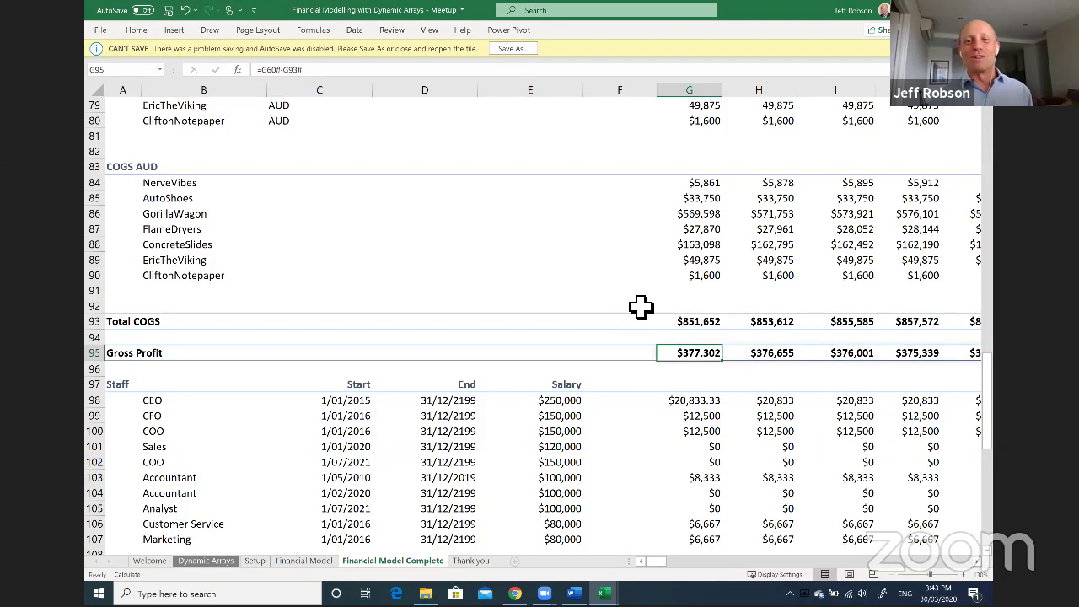
key(F2)
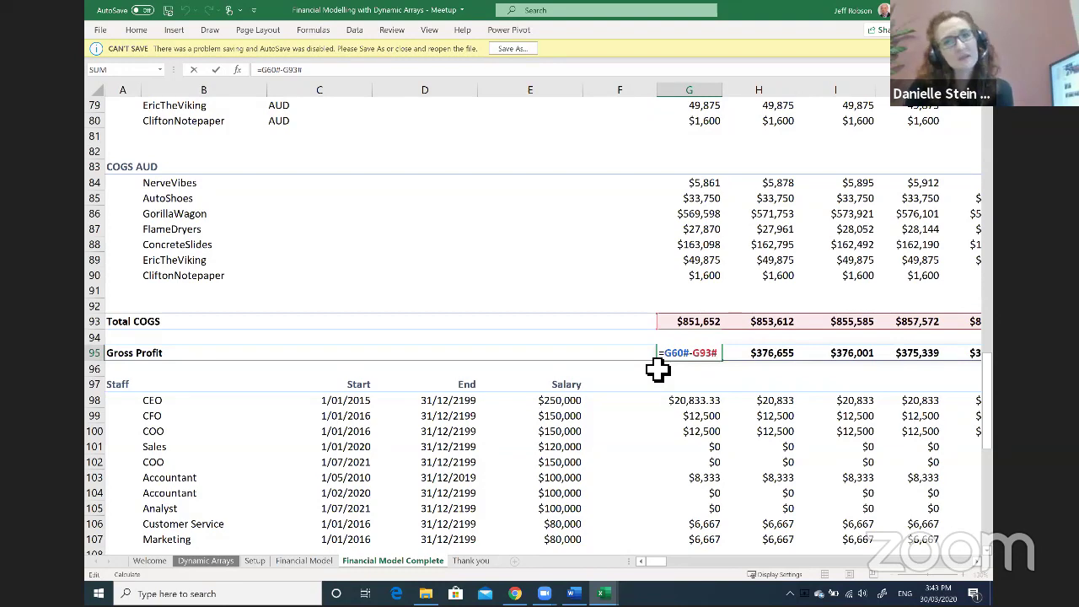
key(ctrl+Return)
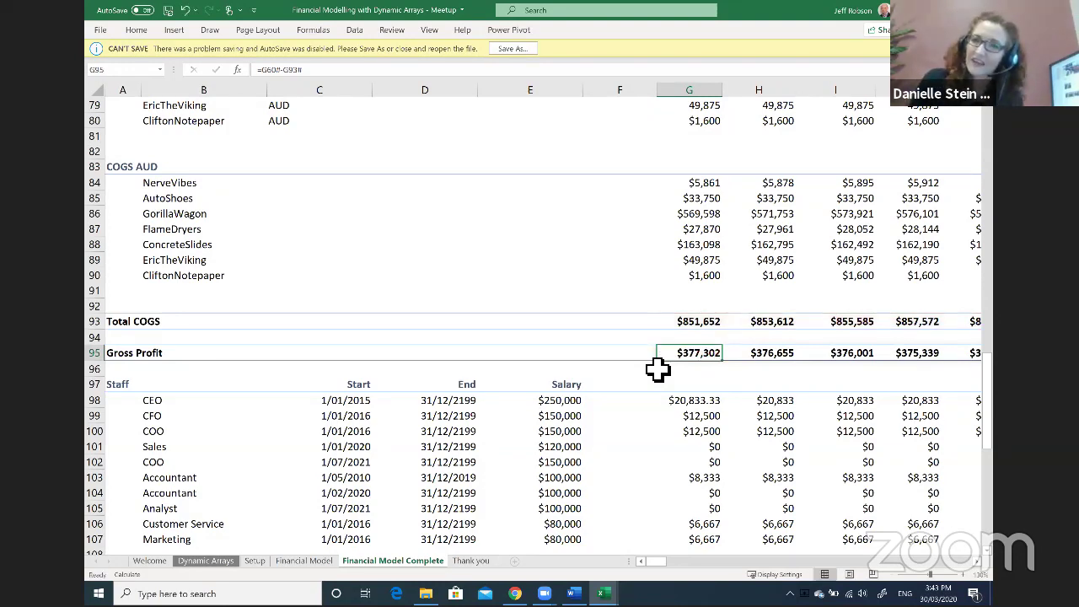
Inspect the Staff section's Start, End and Salary formulas in C98, D98 and E98.
scroll(683, 388, down, 6)
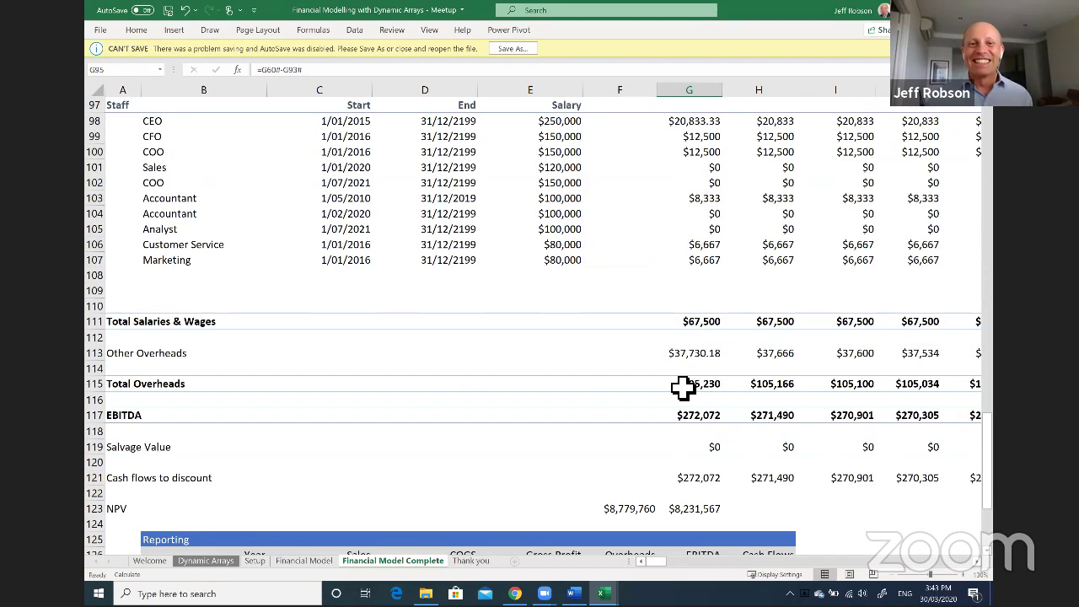
scroll(683, 388, up, 2)
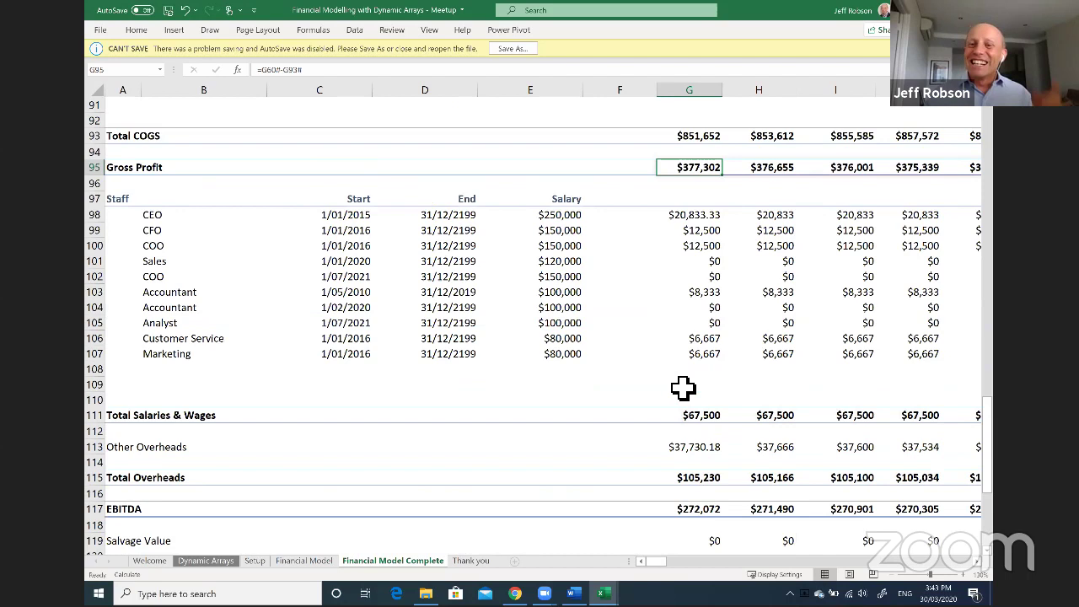
click(353, 218)
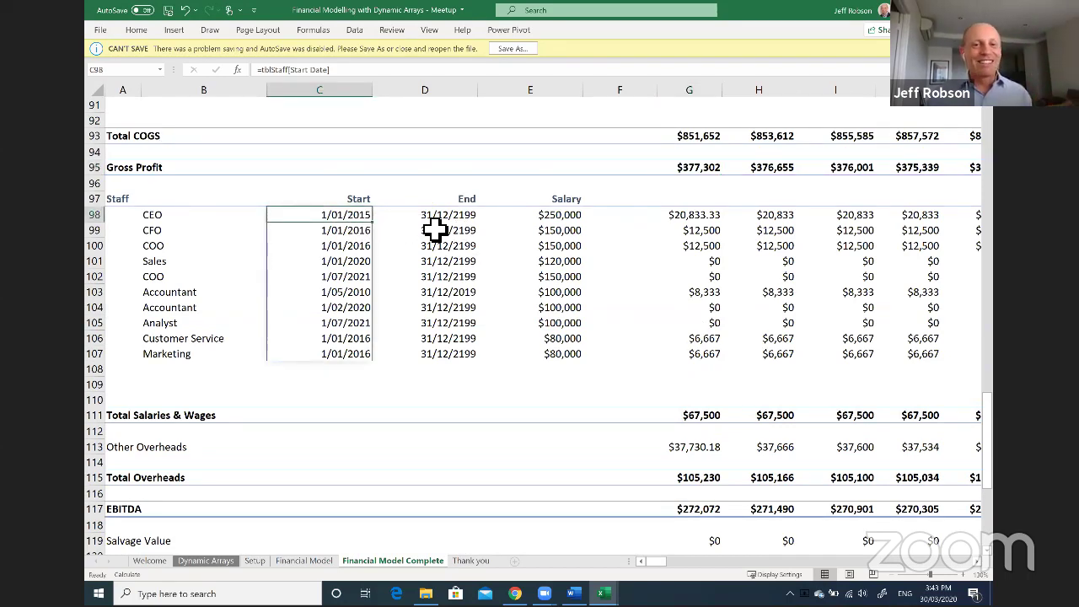
key(F2)
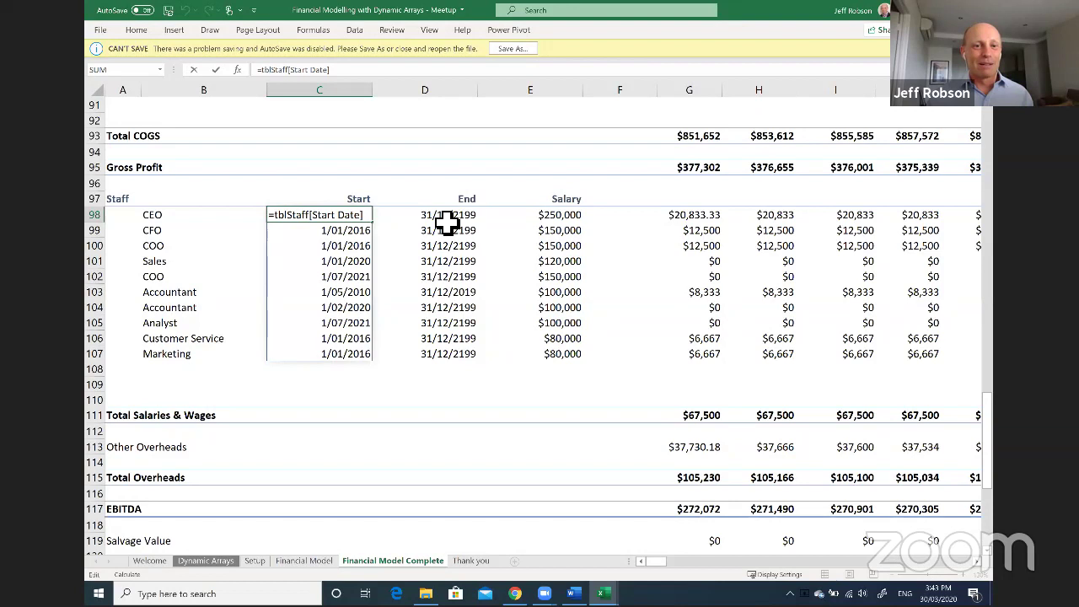
key(Escape)
click(447, 220)
key(F2)
key(Escape)
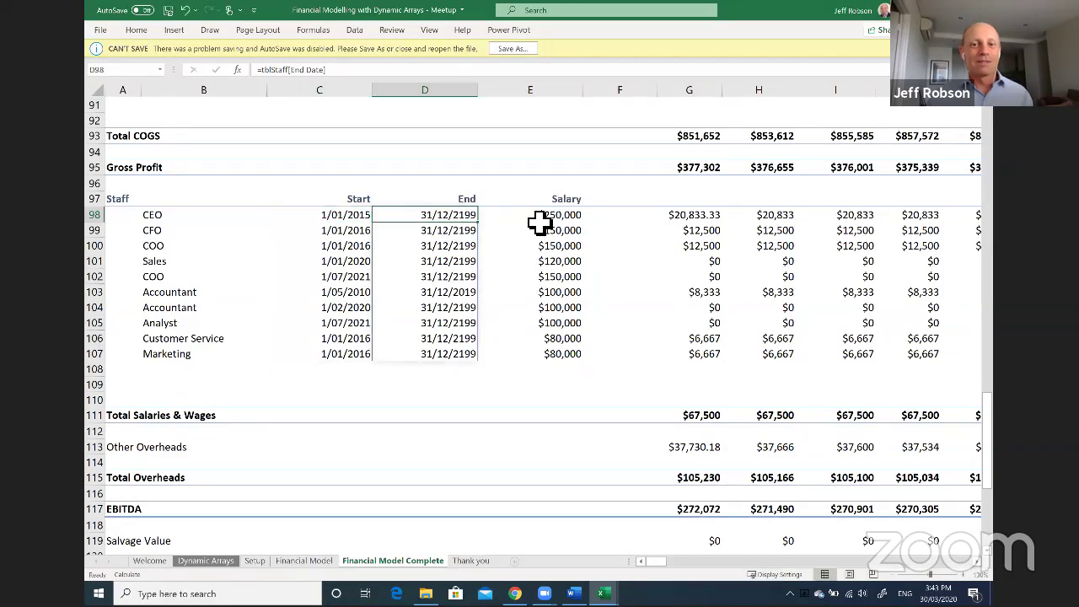
click(556, 221)
key(F2)
key(Escape)
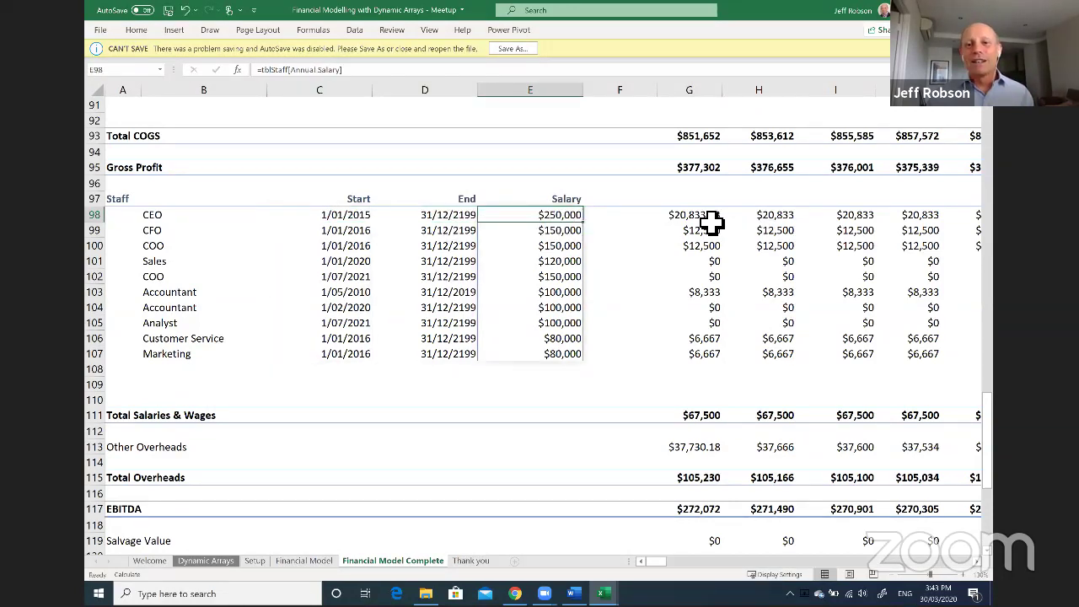
Examine the monthly staff cost formula in G98 against the Sales start date in C101 and the Accountant end date in D103.
click(716, 221)
key(F2)
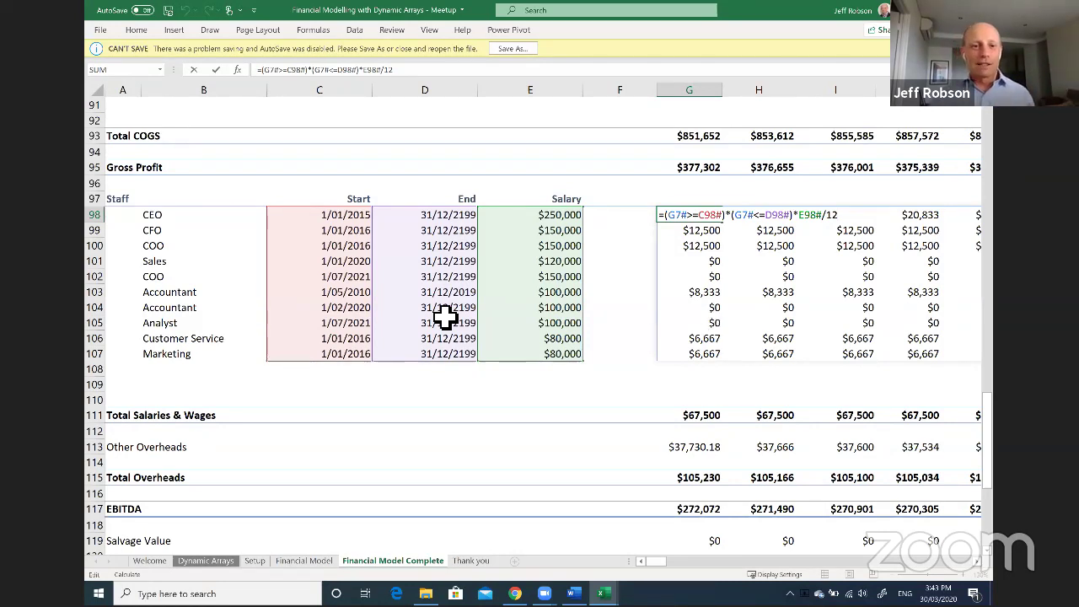
key(Escape)
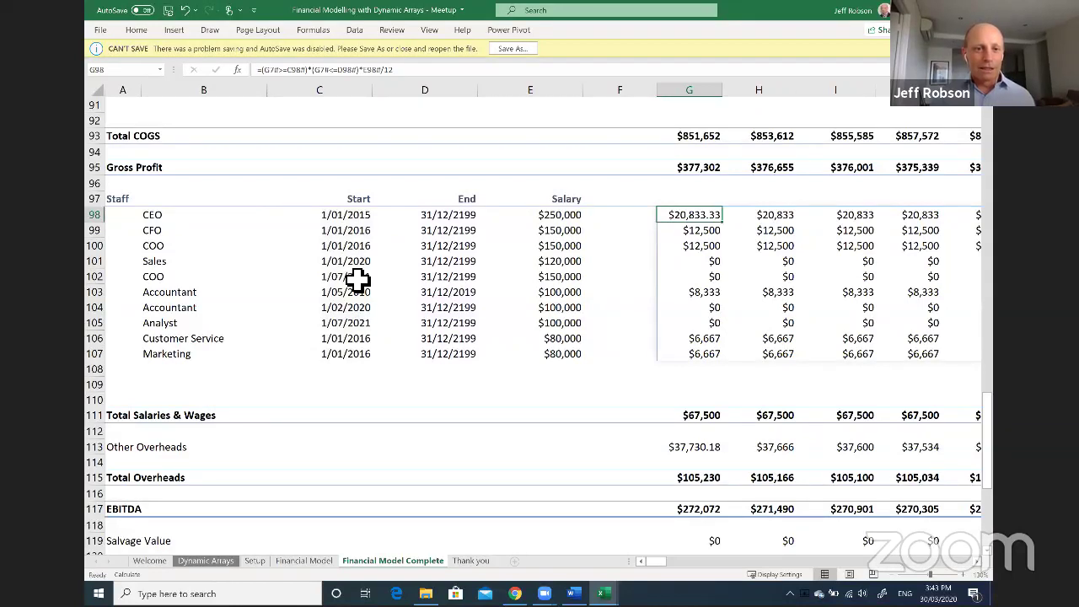
click(340, 266)
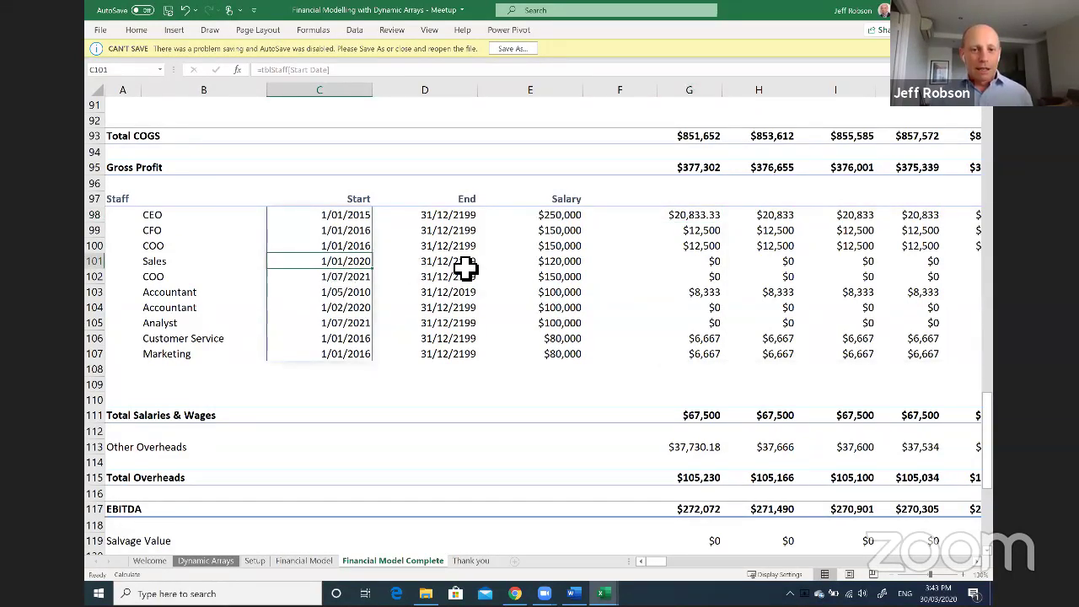
click(470, 295)
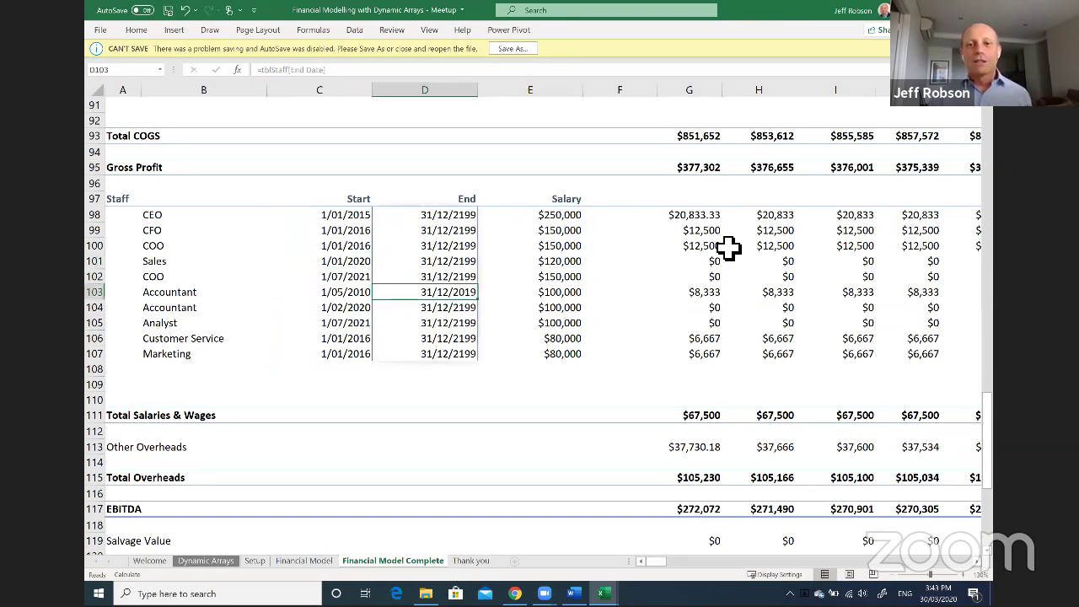
double_click(706, 219)
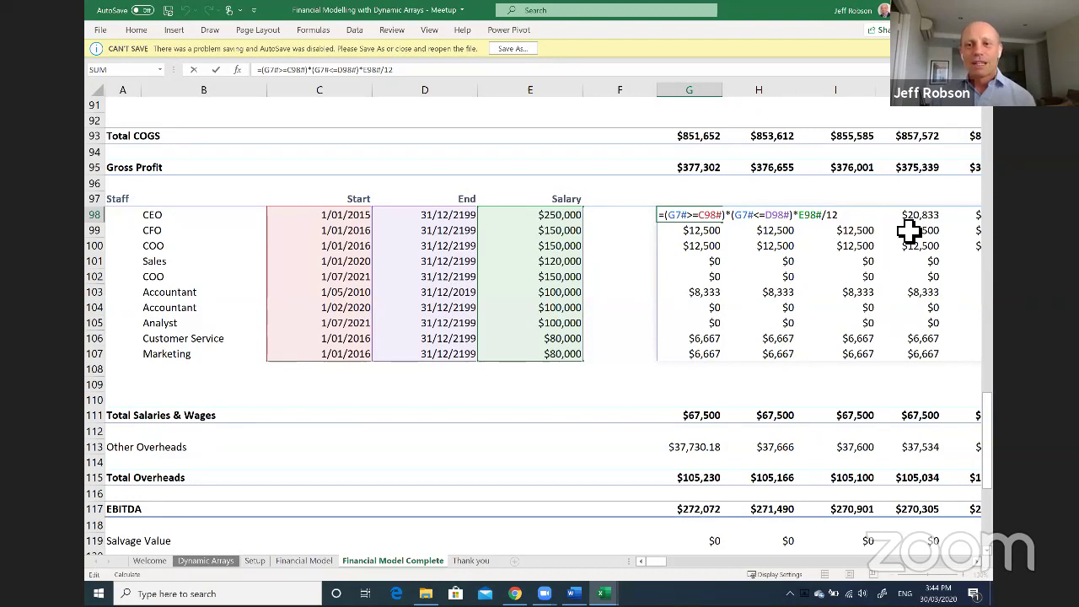
key(ctrl+Return)
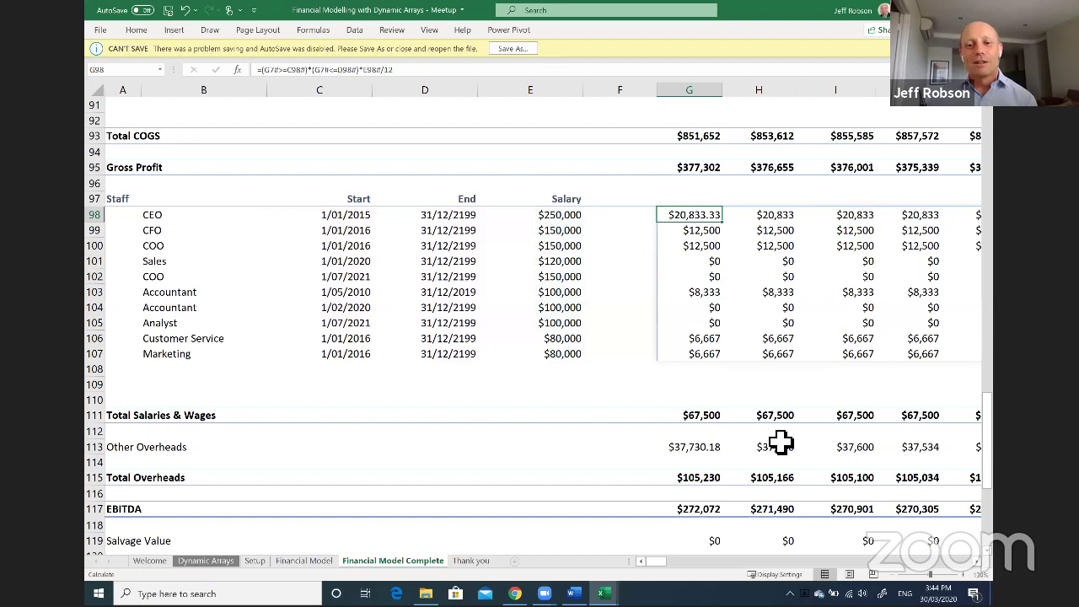
Review the Total Salaries & Wages formula in G111 and the Salvage Value formula in G119.
click(707, 417)
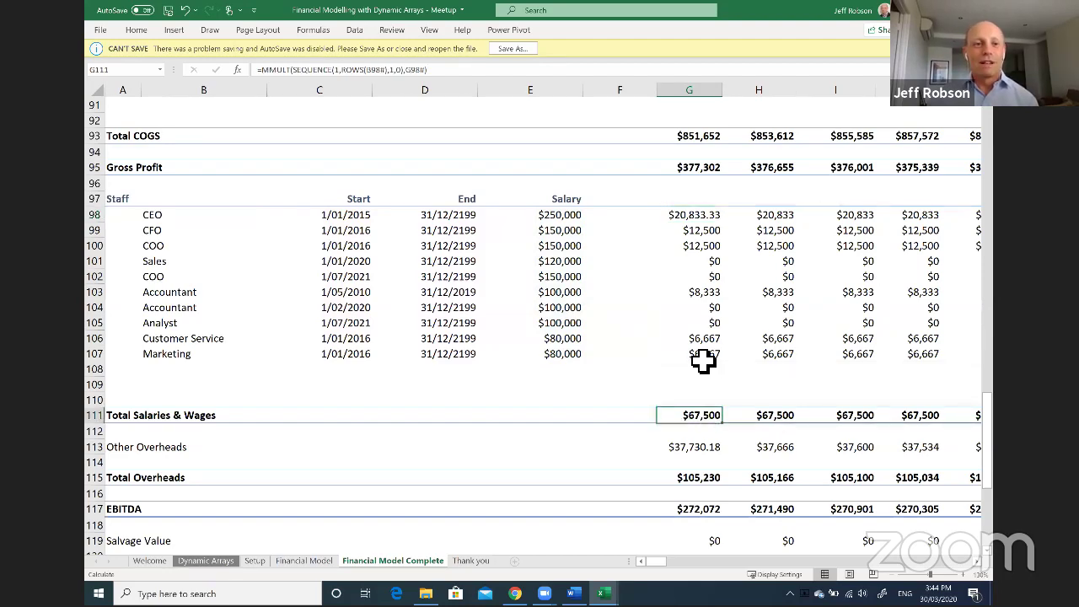
scroll(666, 362, down, 2)
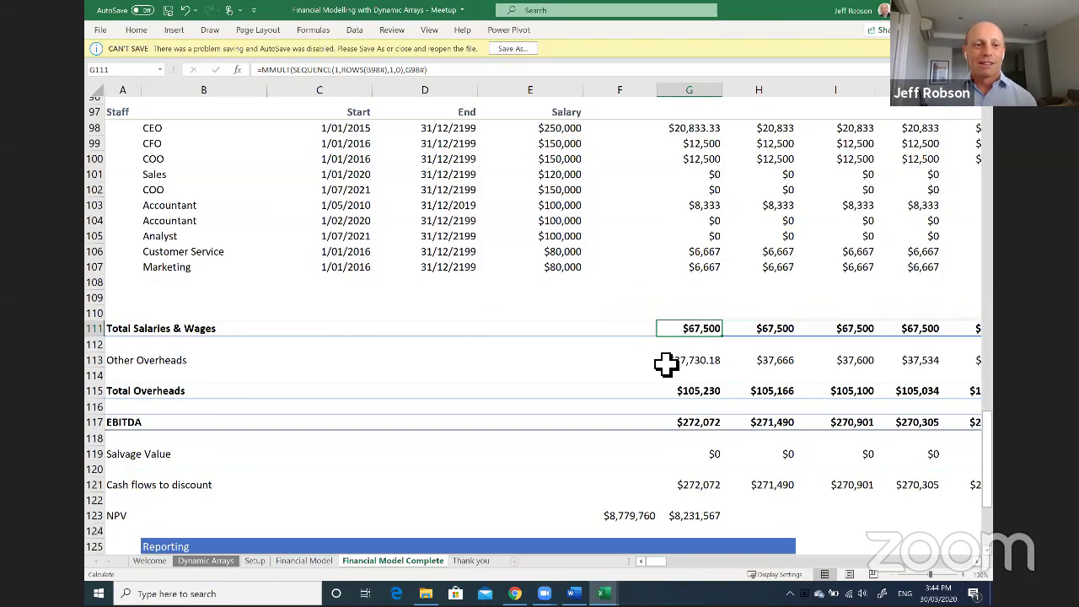
scroll(691, 295, down, 2)
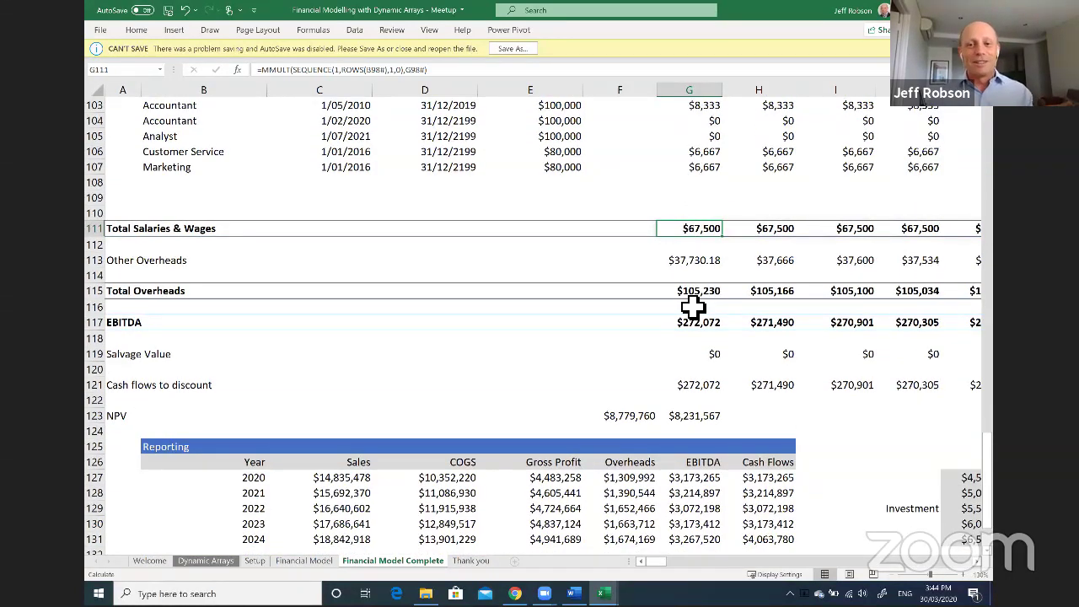
click(710, 358)
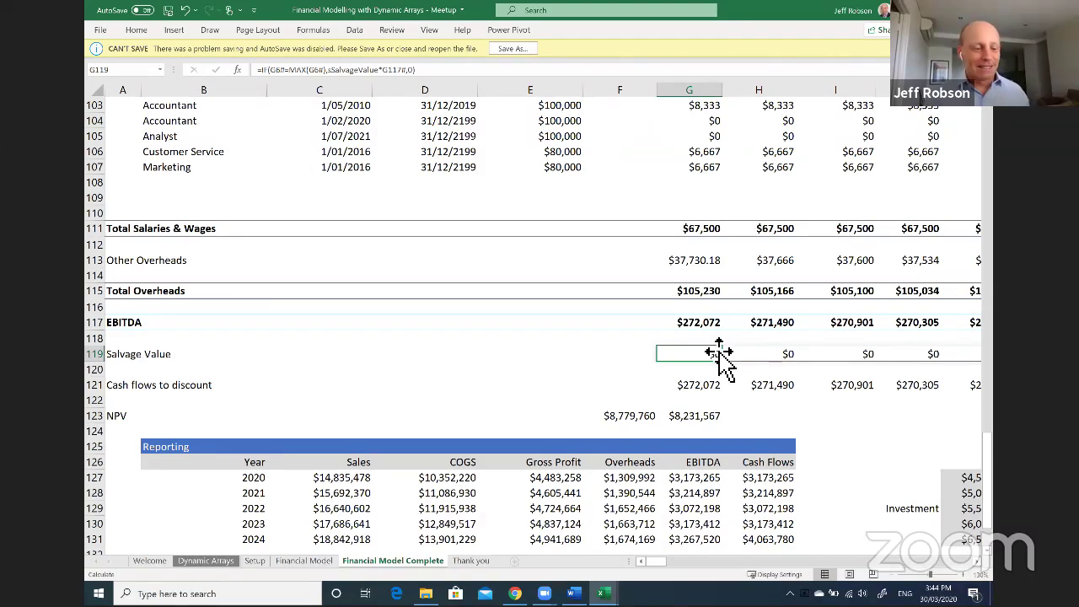
double_click(718, 352)
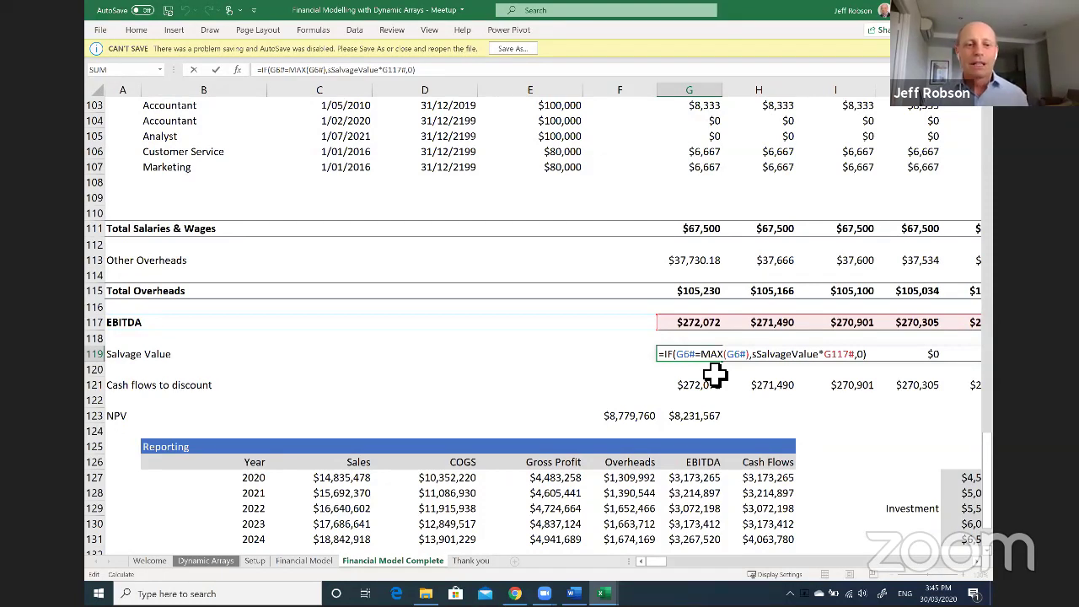
key(ctrl+Return)
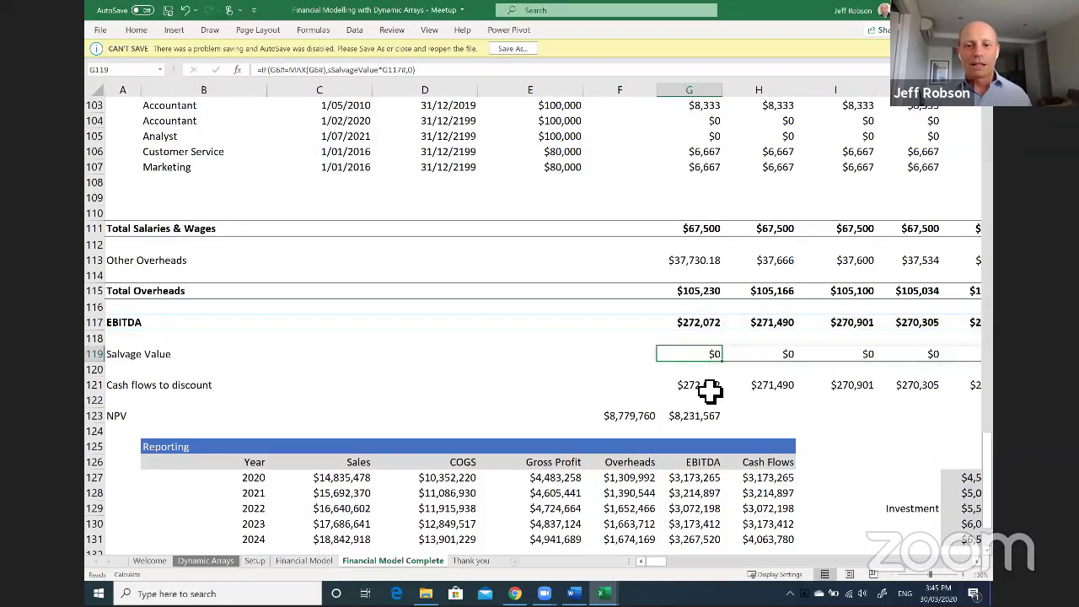
Check the Cash flows to discount formula in G121 and inspect the XNPV formula in F123.
click(708, 387)
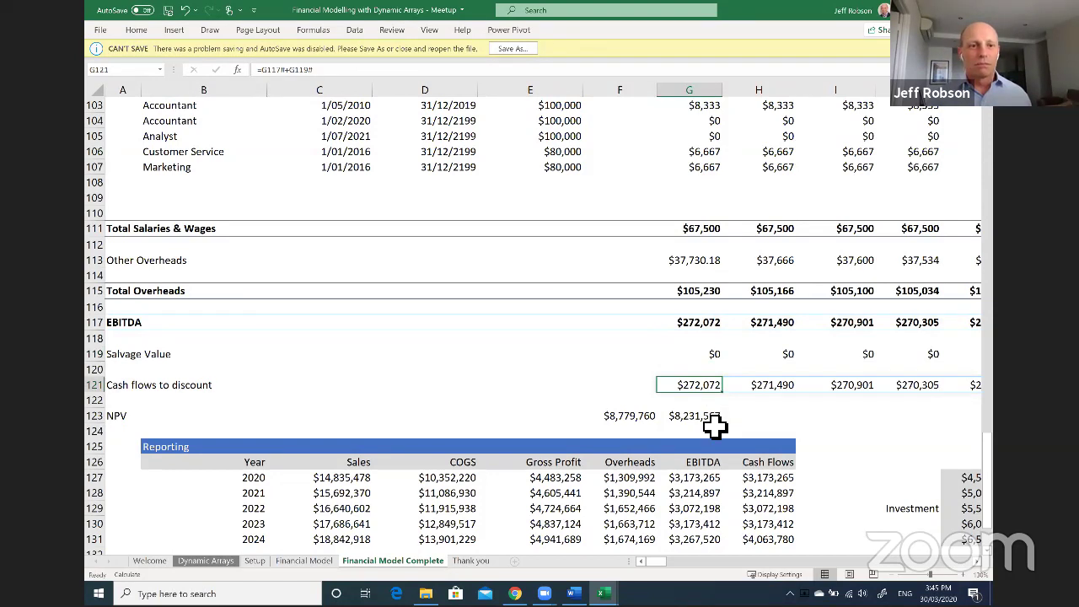
click(633, 418)
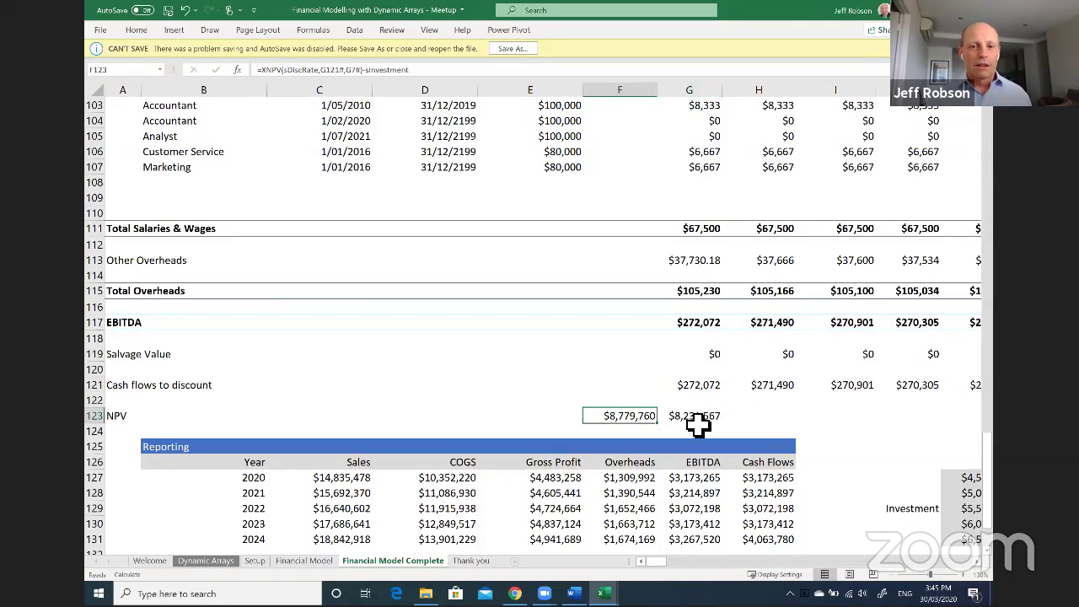
key(F2)
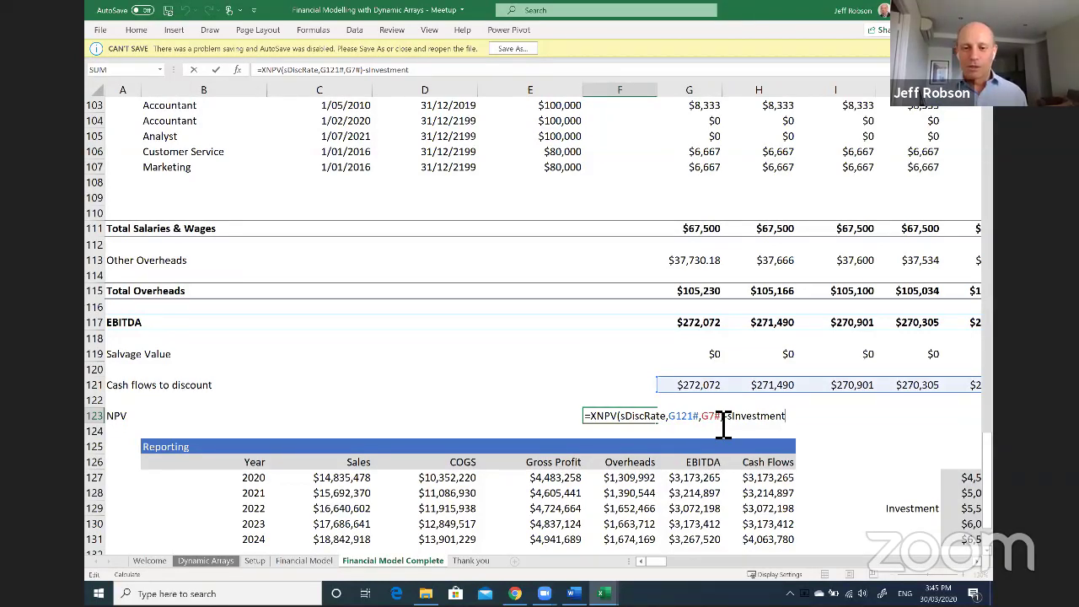
key(ctrl+Return)
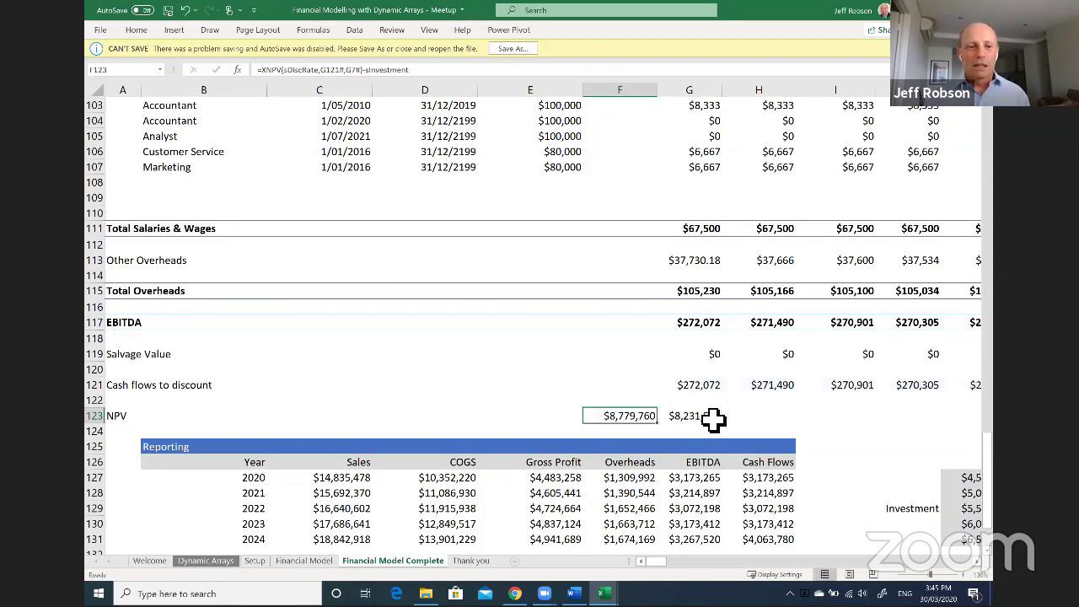
Inspect the NPV formula in G123 and trace its reference to the Reporting table's Cash Flows column.
click(713, 418)
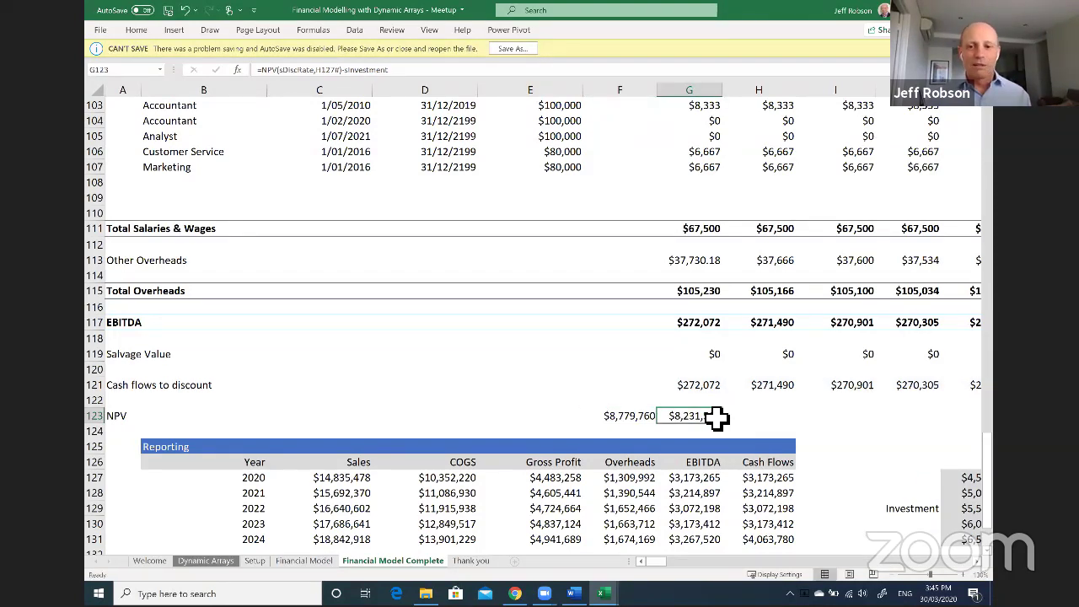
double_click(716, 417)
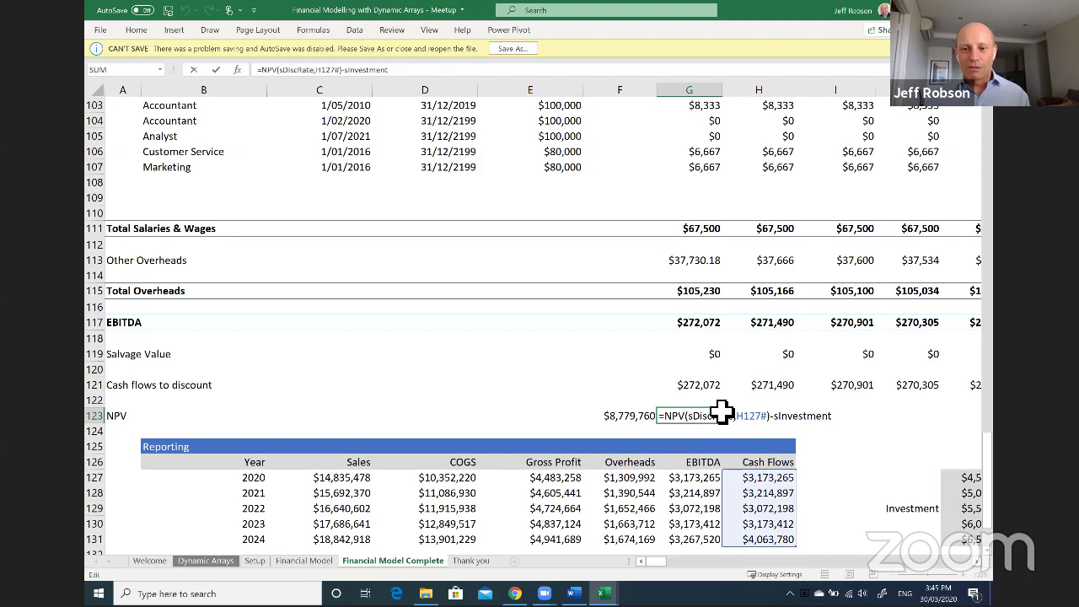
scroll(776, 455, down, 1)
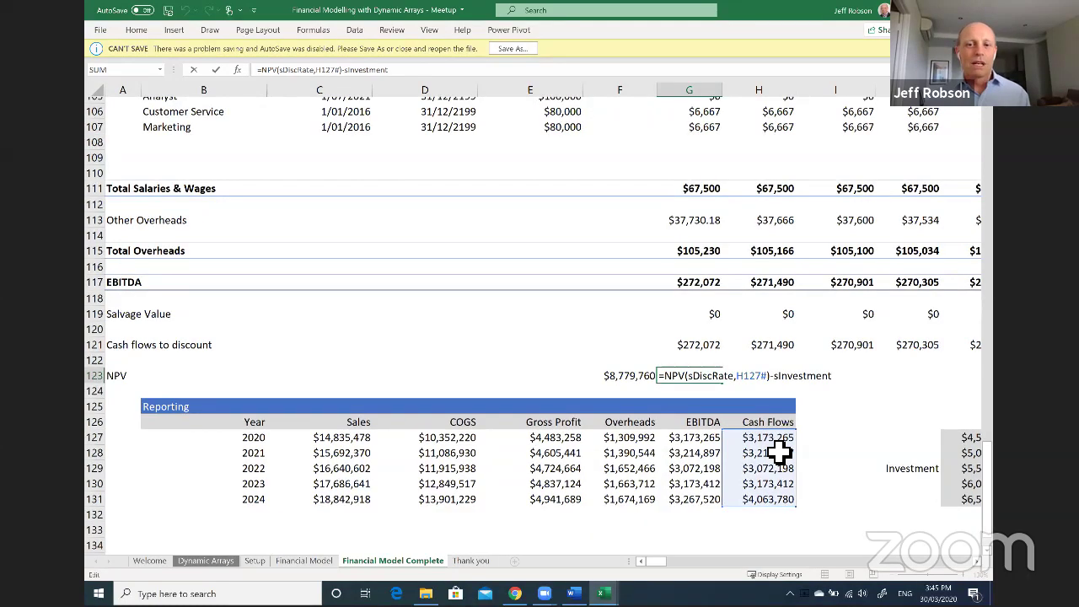
key(ctrl+Return)
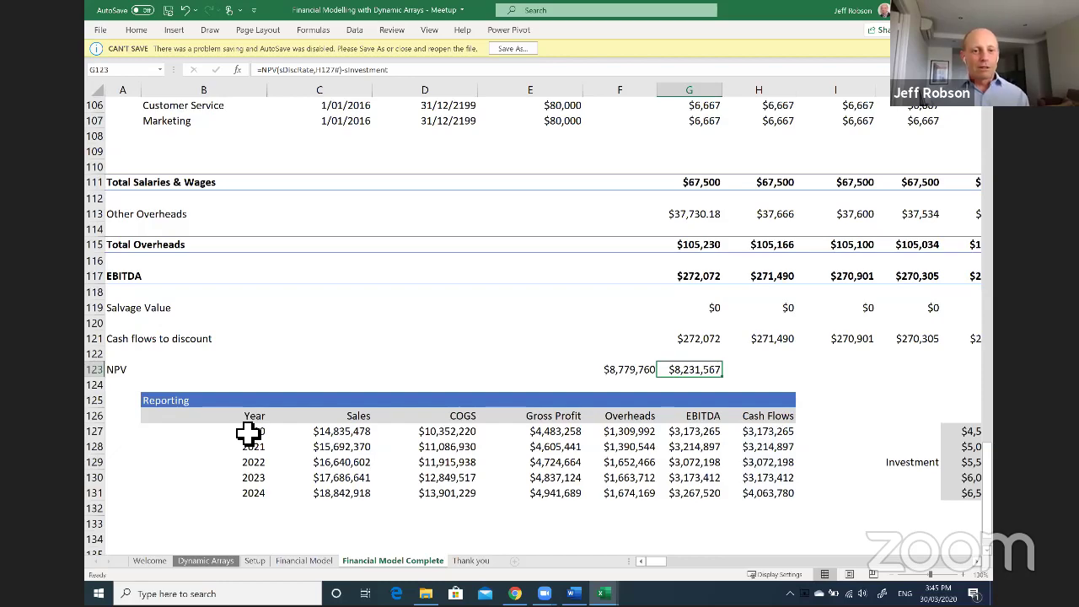
Select the Reporting table range B125:H132 to look over the yearly summary.
scroll(172, 264, down, 3)
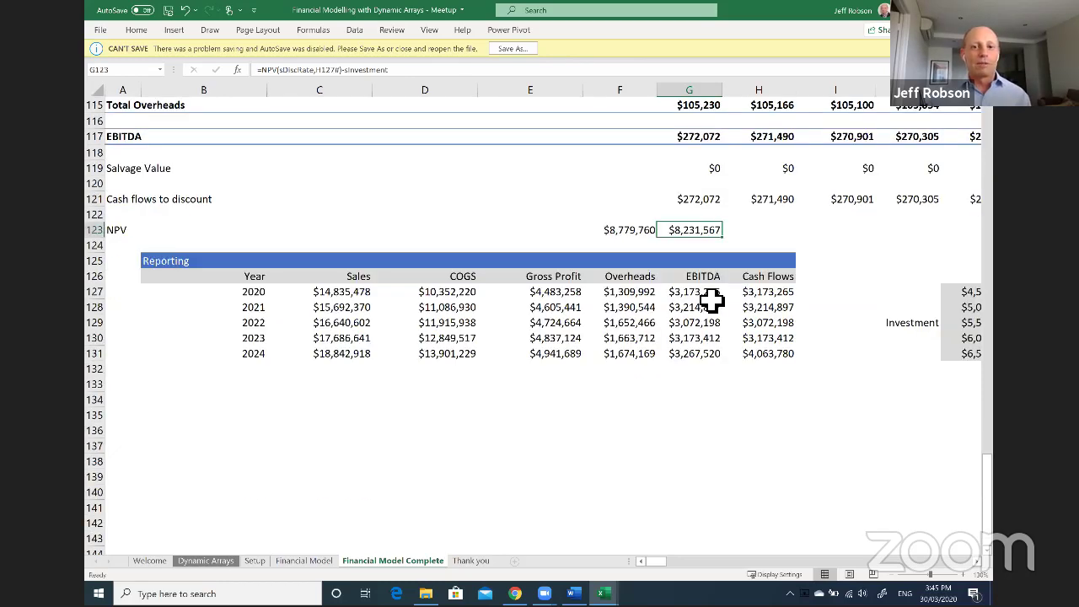
drag(173, 263, 790, 373)
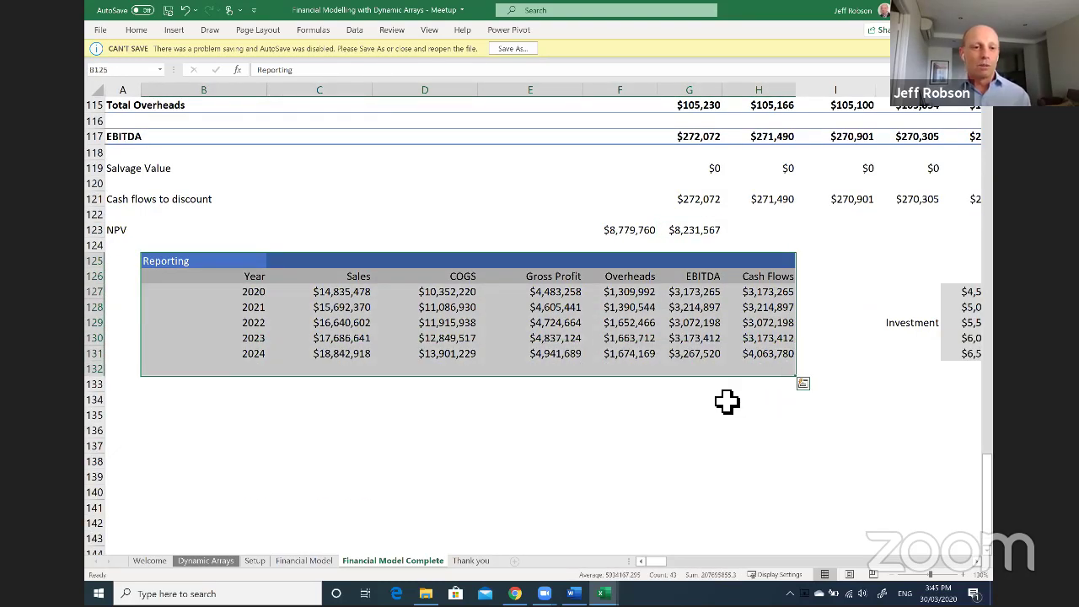
Examine the columns and start arguments of the SEQUENCE formula in B127 that generates the Reporting table's years.
click(238, 298)
key(F2)
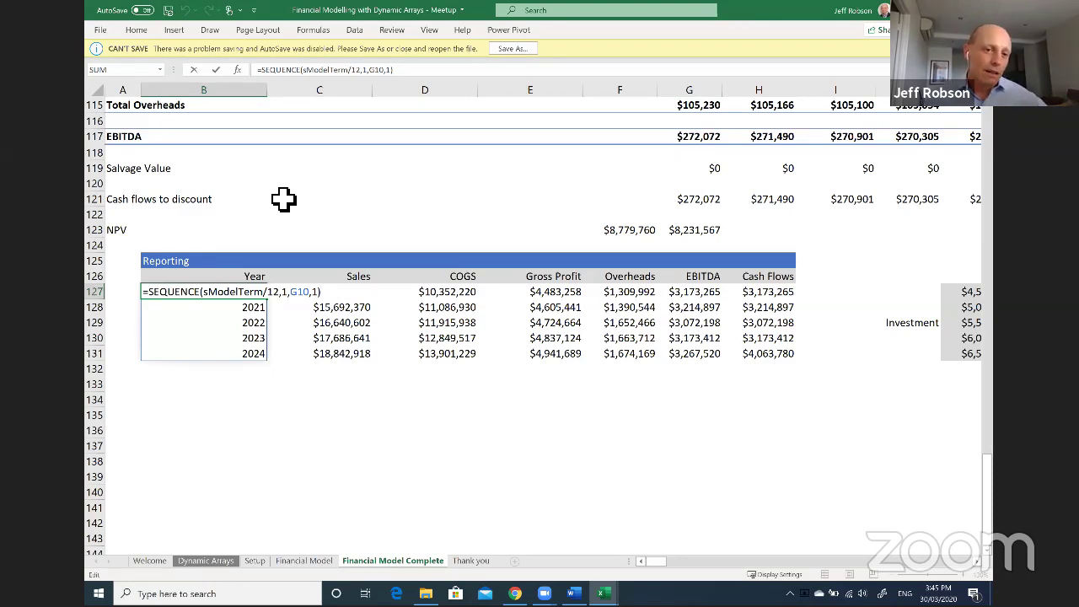
click(301, 293)
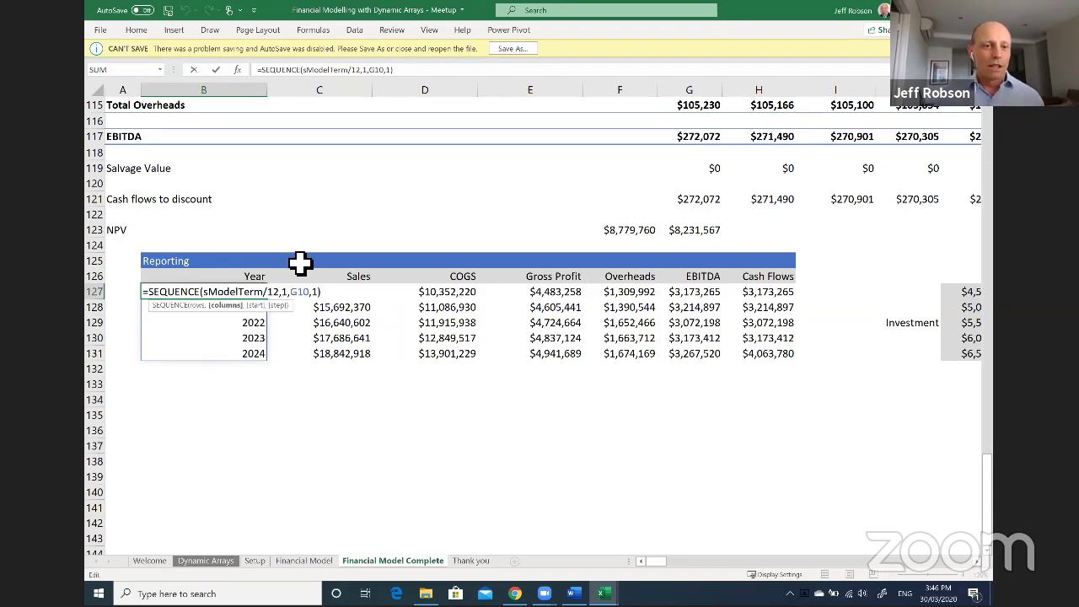
click(311, 293)
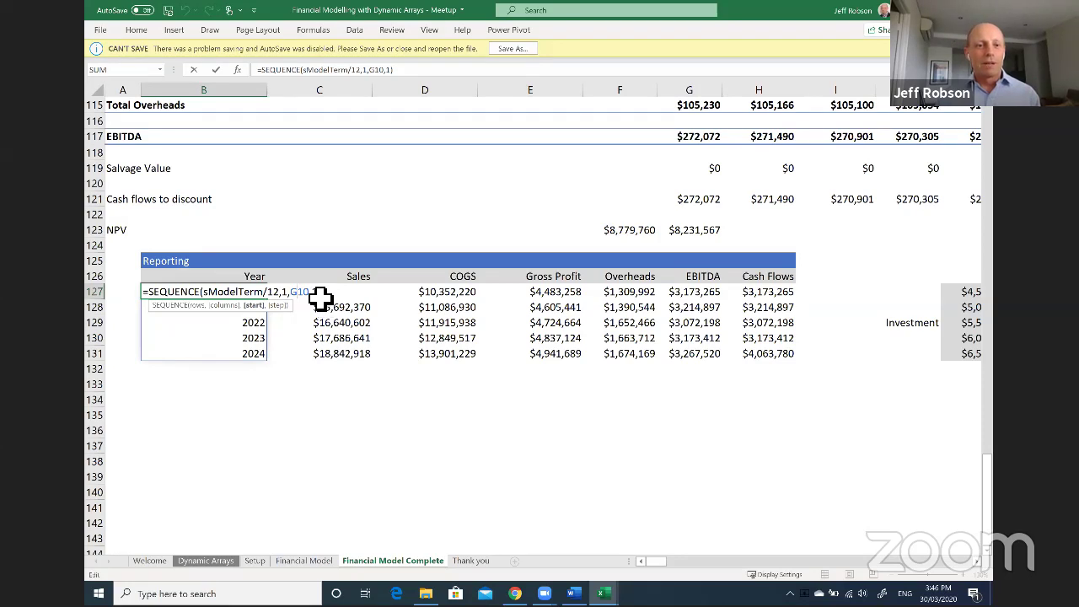
scroll(320, 301, up, 1)
click(341, 337)
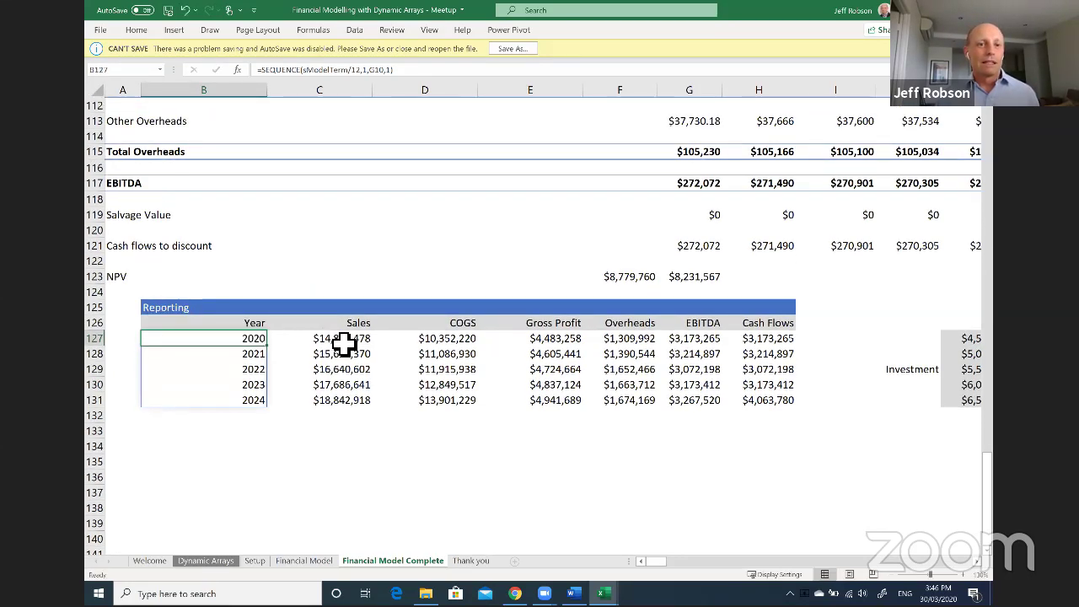
Inspect the SUMIFS formulas behind Sales, COGS and Gross Profit in C127, D127 and E127 of the Reporting table.
double_click(348, 335)
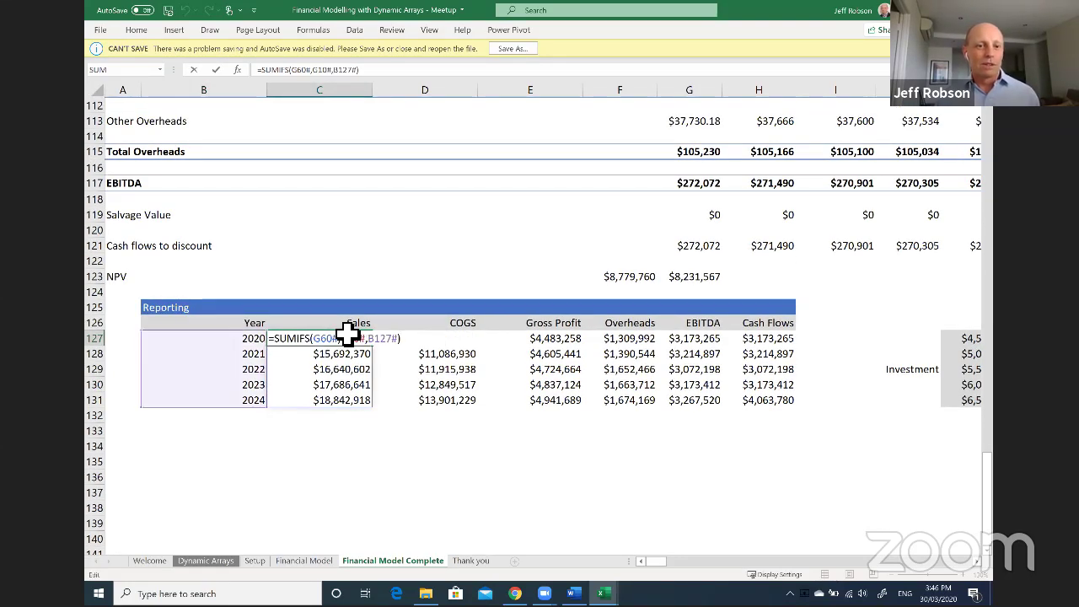
click(420, 341)
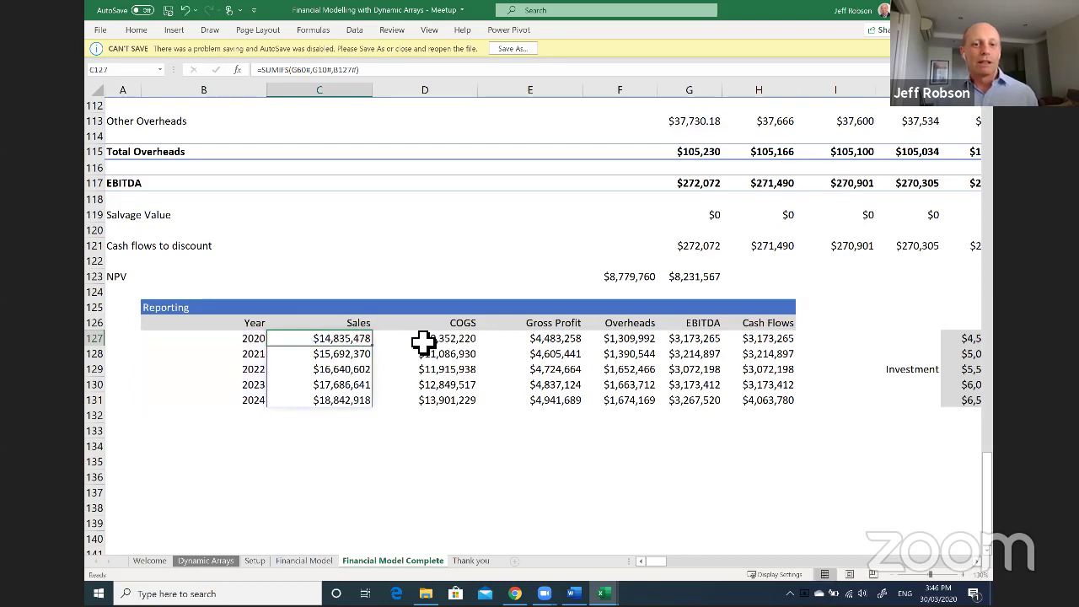
double_click(472, 342)
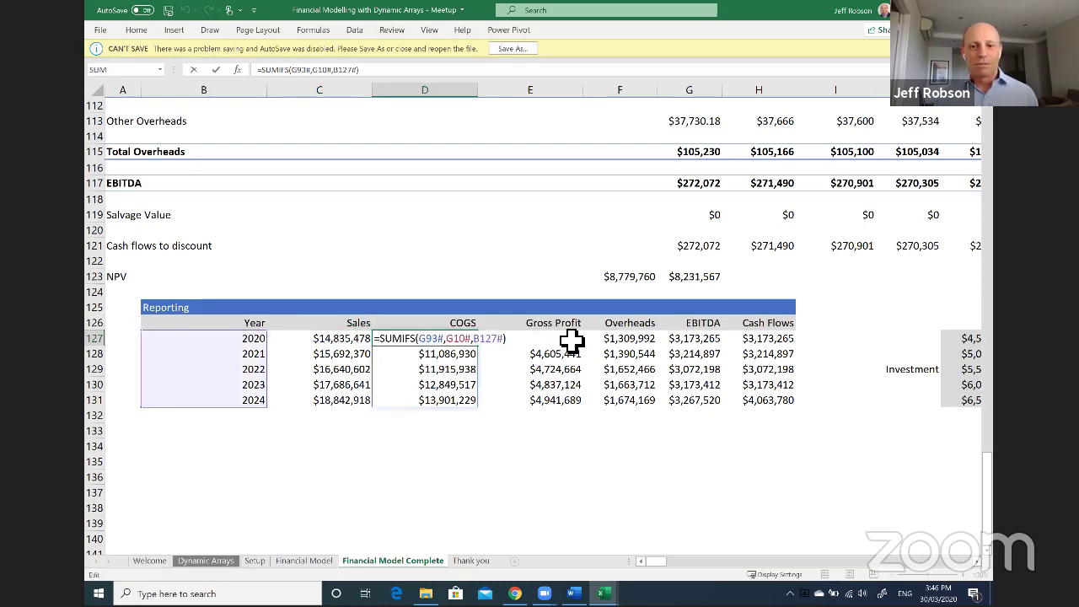
click(565, 341)
key(F2)
scroll(692, 354, up, 1)
key(Escape)
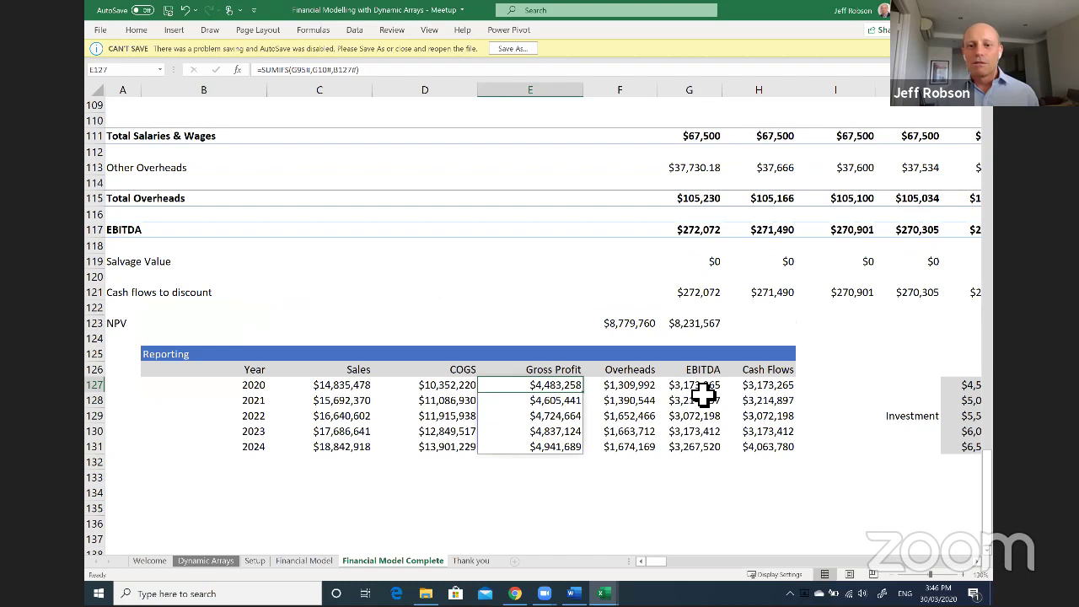
Review the EBITDA formula in G127 and the Cash Flows formula in H127 of the Reporting table.
key(Right)
key(Right)
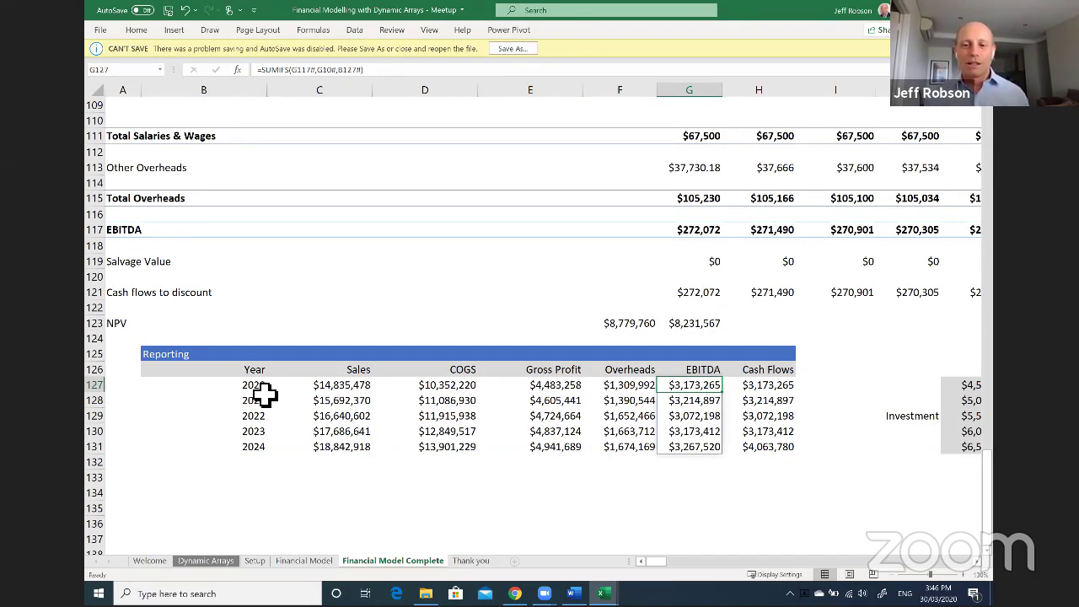
click(753, 388)
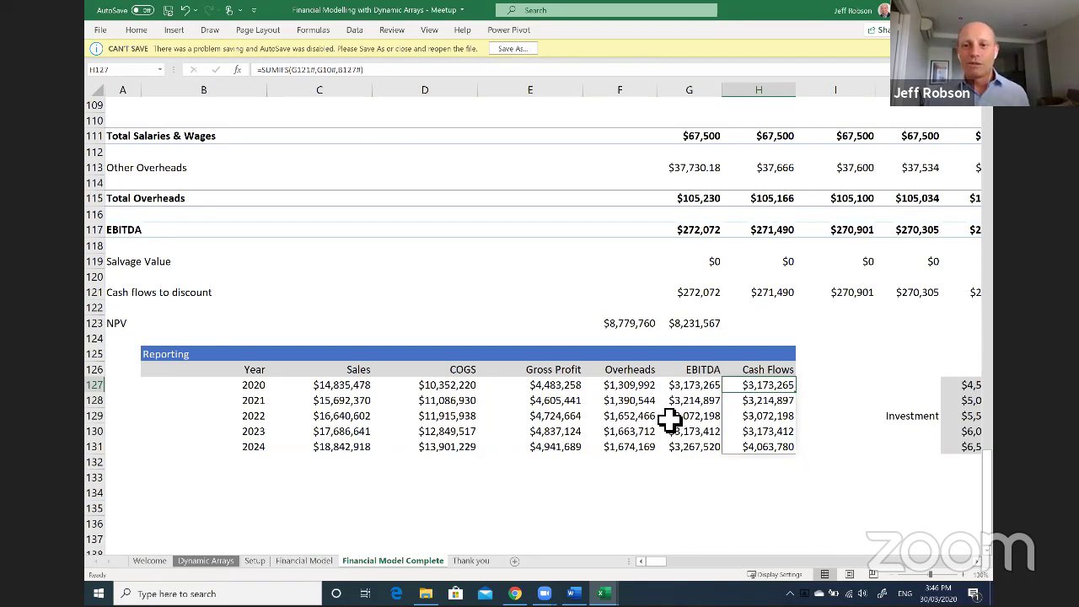
Check how far the Period Number row 6 extends across the model's timeline, and return to the start of the row.
drag(987, 494, 986, 152)
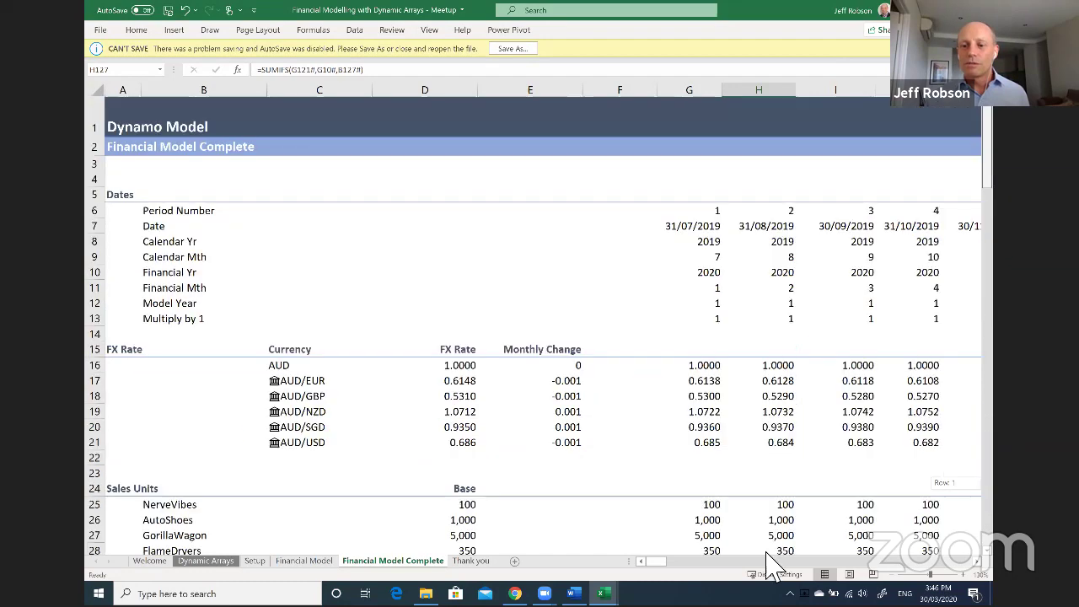
click(802, 216)
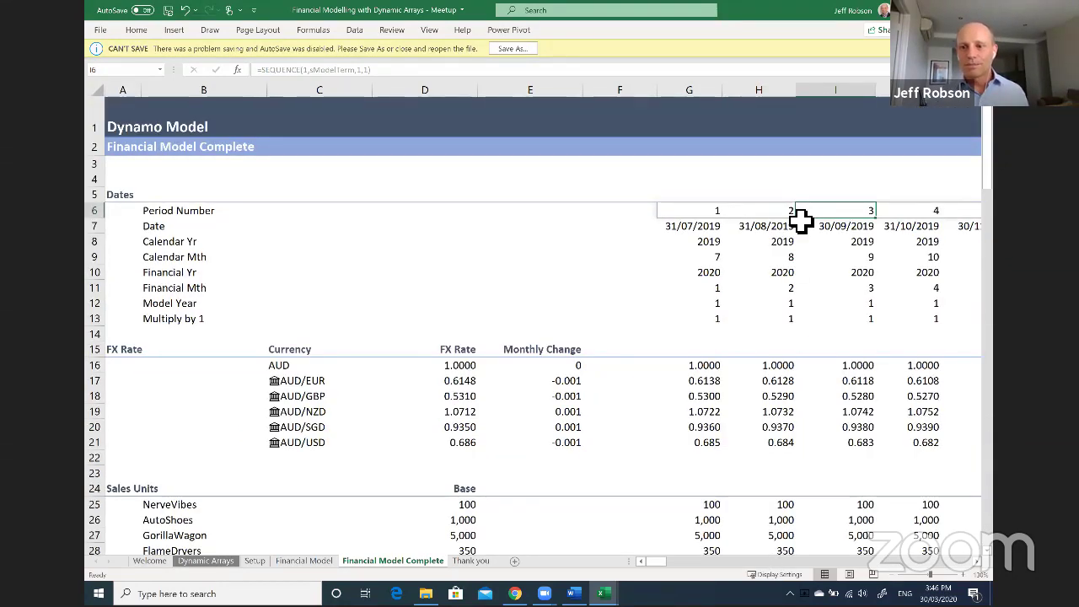
key(ctrl+Right)
key(Right)
key(Right)
key(Right)
key(Right)
key(Right)
key(Right)
key(Right)
key(Right)
key(Right)
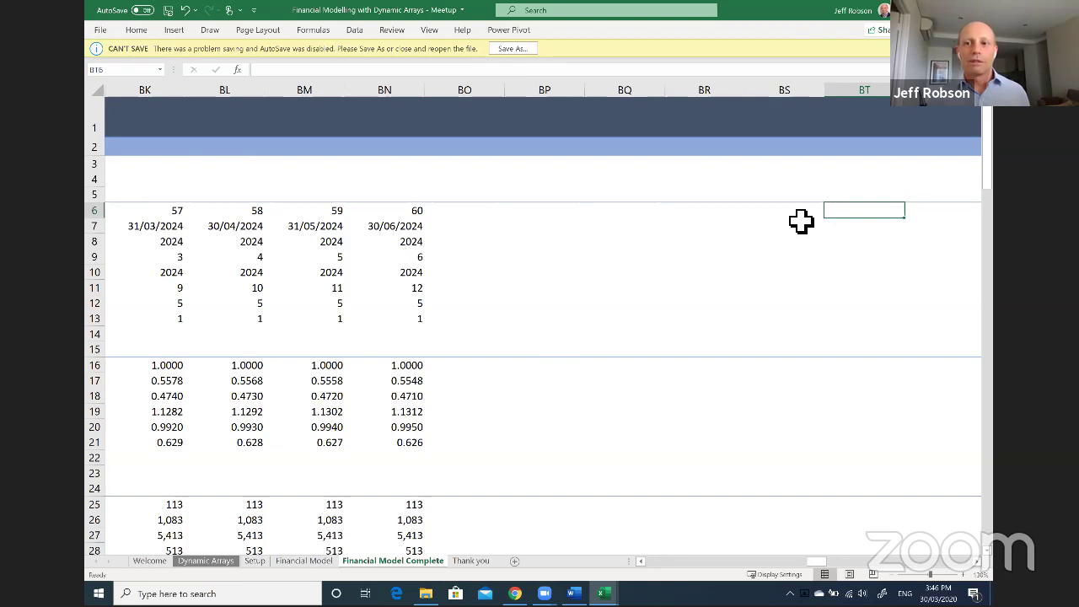
key(ctrl+Left)
key(ctrl+Left)
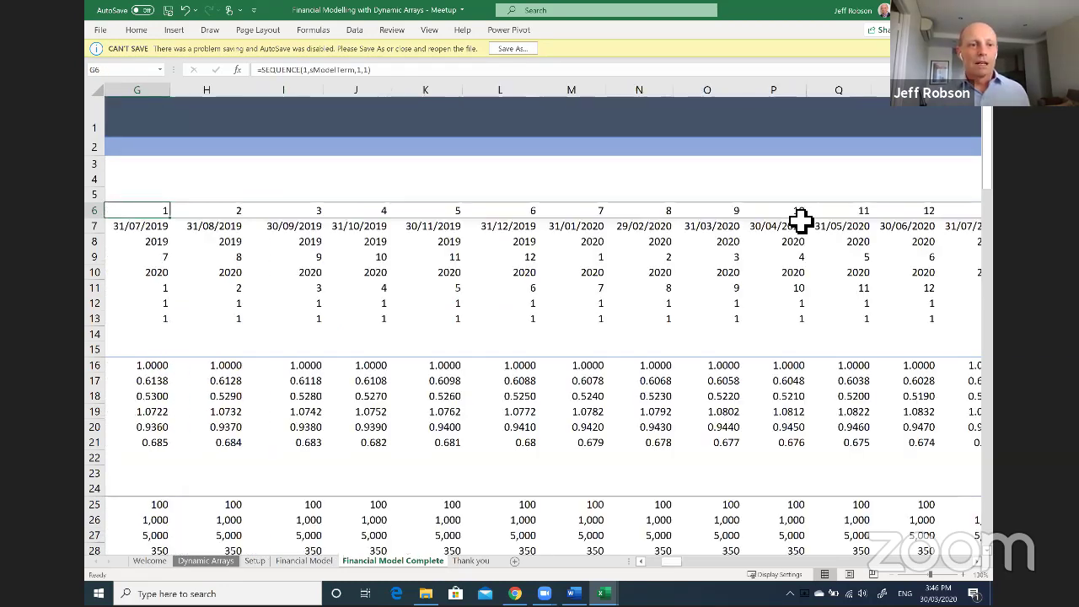
key(Home)
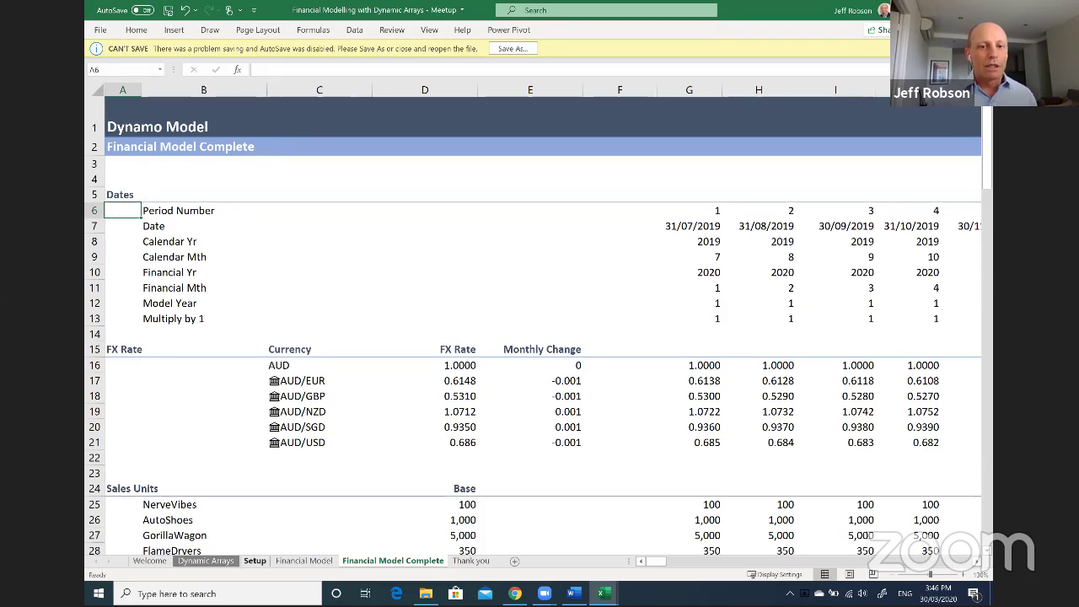
Set the number of periods in the model (sModelTerm) to 72 on the Setup sheet.
click(255, 560)
scroll(605, 243, up, 5)
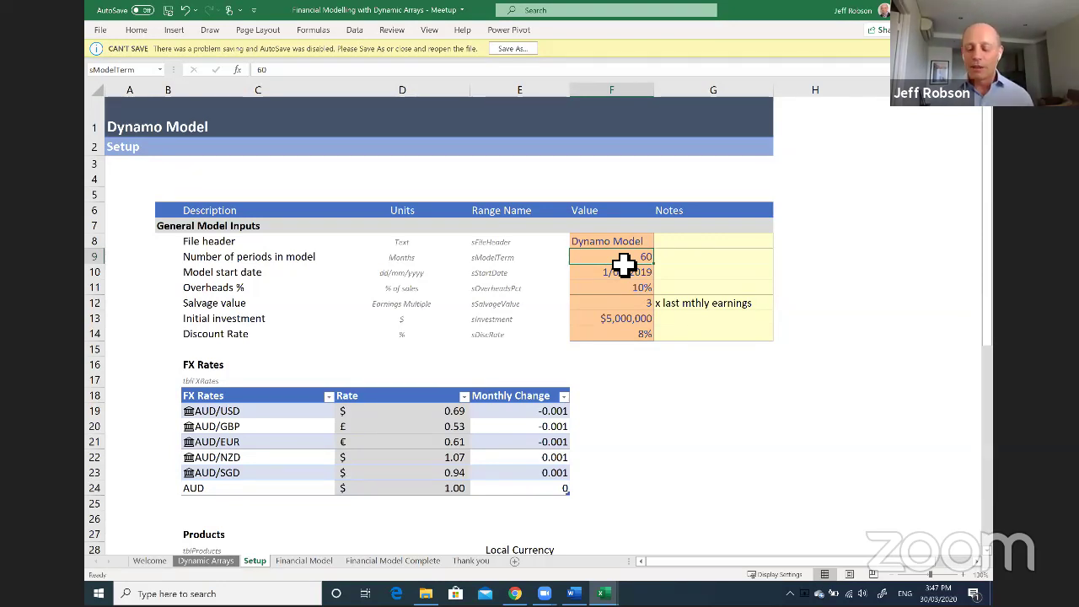
text(7)
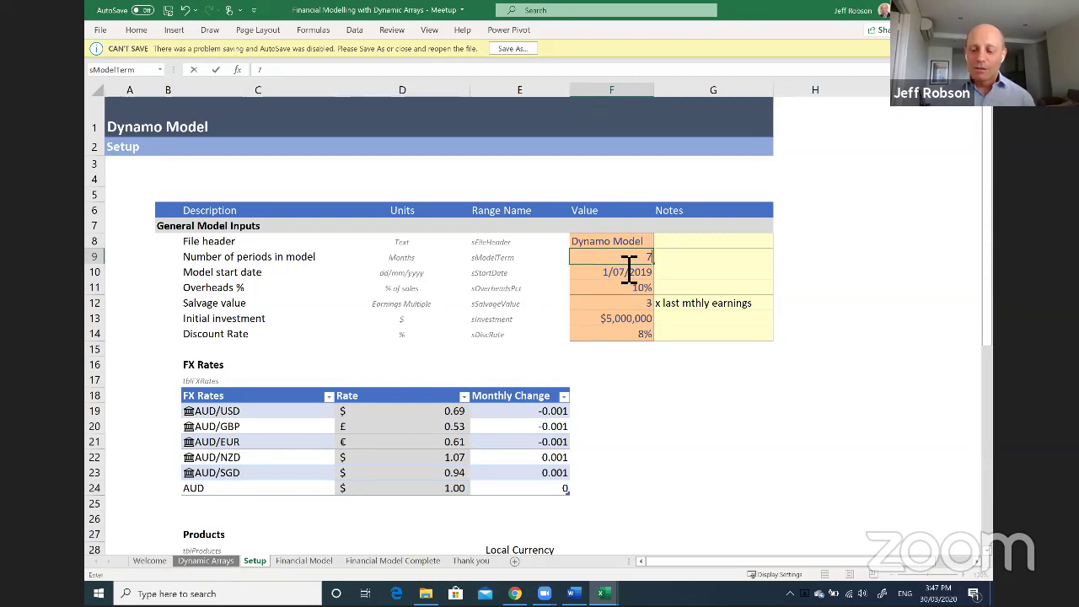
text(2)
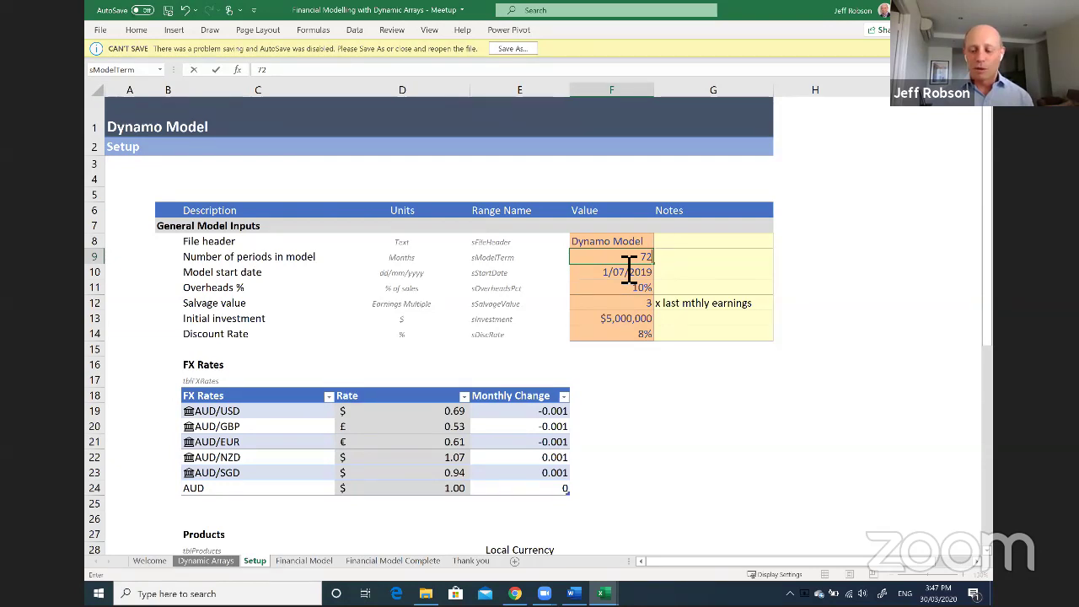
key(ctrl+Return)
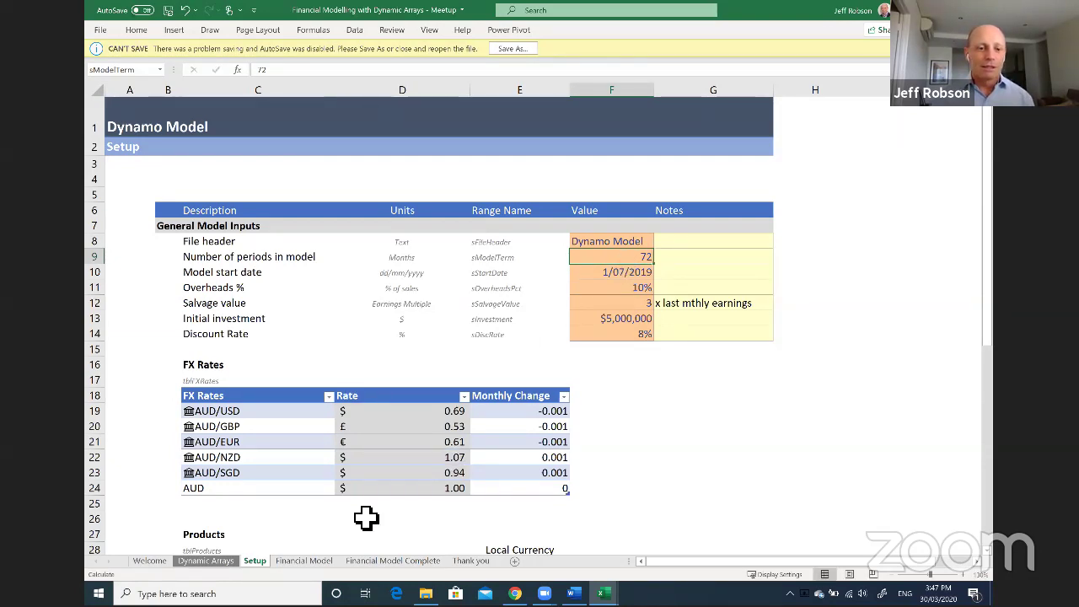
Go to the last month of the Period Number row on the Financial Model Complete sheet to check the timeline's end.
click(382, 563)
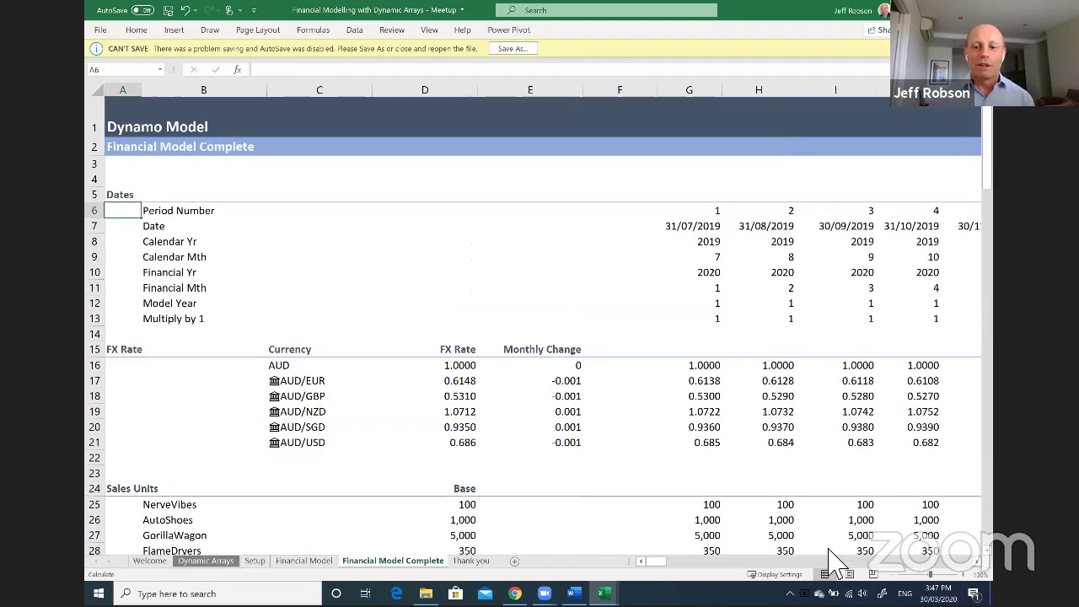
click(706, 215)
key(ctrl+Right)
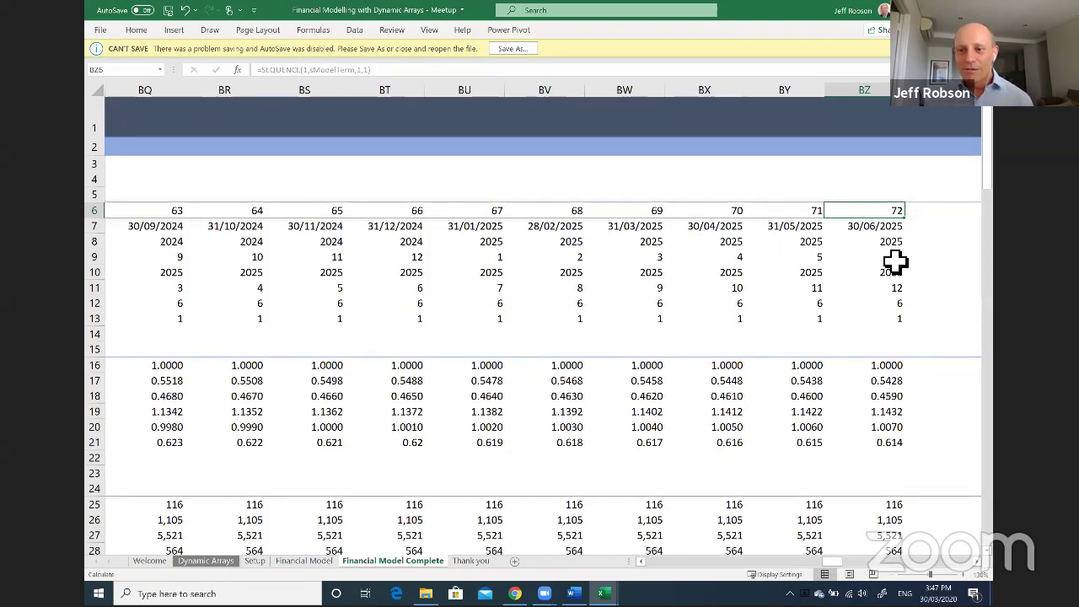
Look through the final months' columns for sales units, prices, FX rates, sales, COGS, staff costs and overheads.
scroll(894, 265, down, 3)
scroll(895, 264, down, 4)
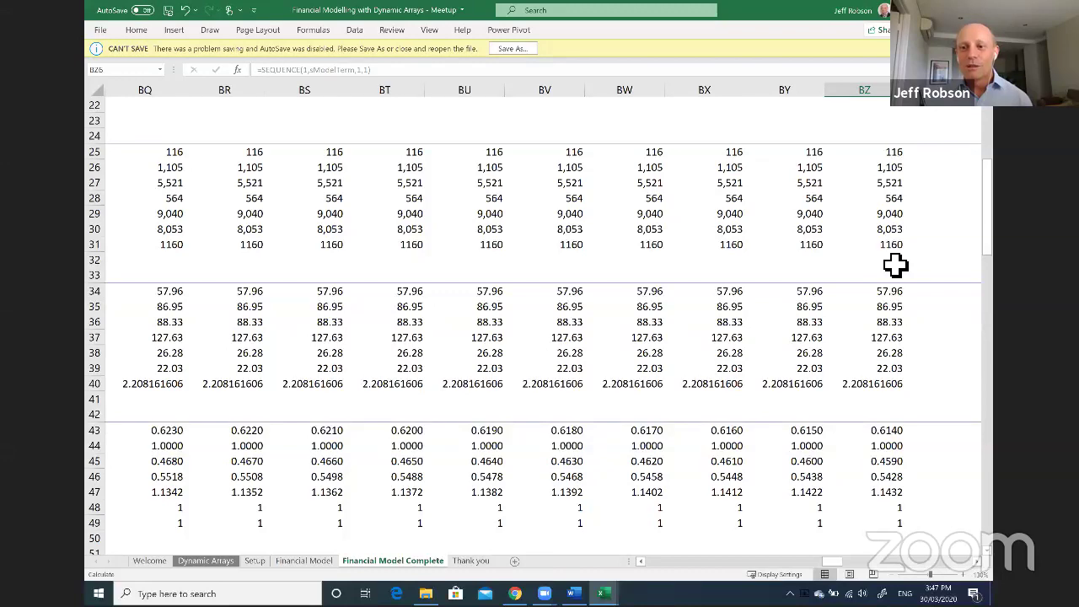
scroll(896, 265, down, 3)
scroll(895, 266, down, 1)
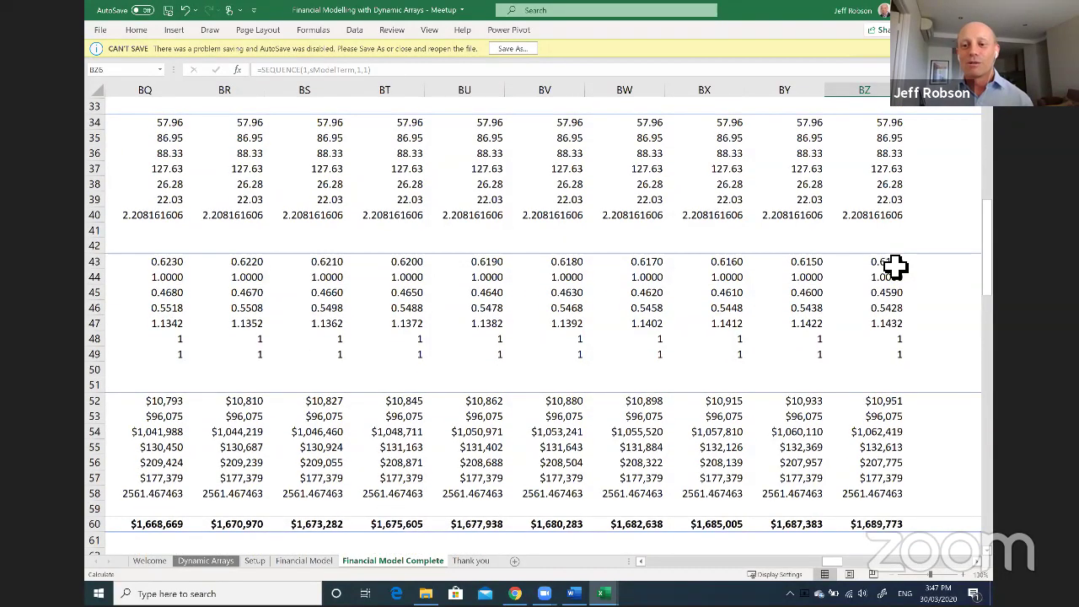
scroll(895, 266, down, 3)
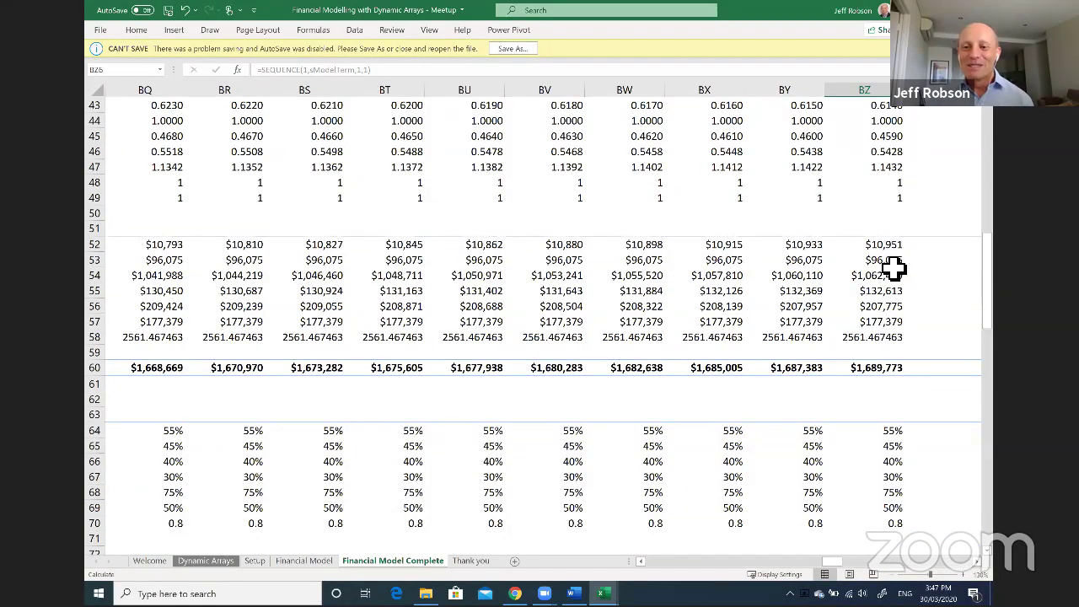
scroll(893, 268, down, 3)
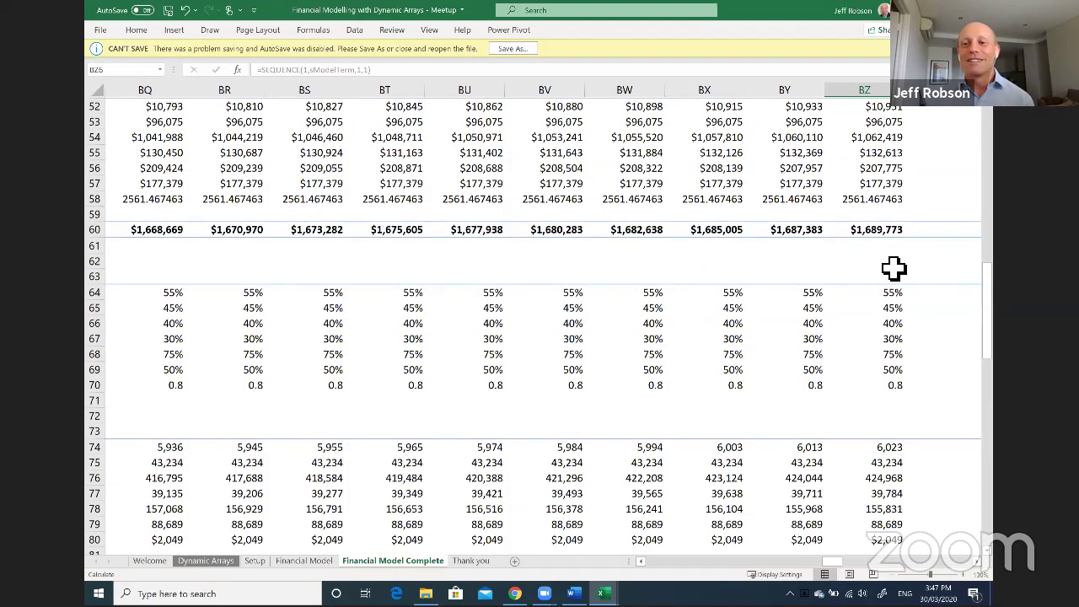
scroll(894, 268, down, 17)
scroll(893, 268, up, 5)
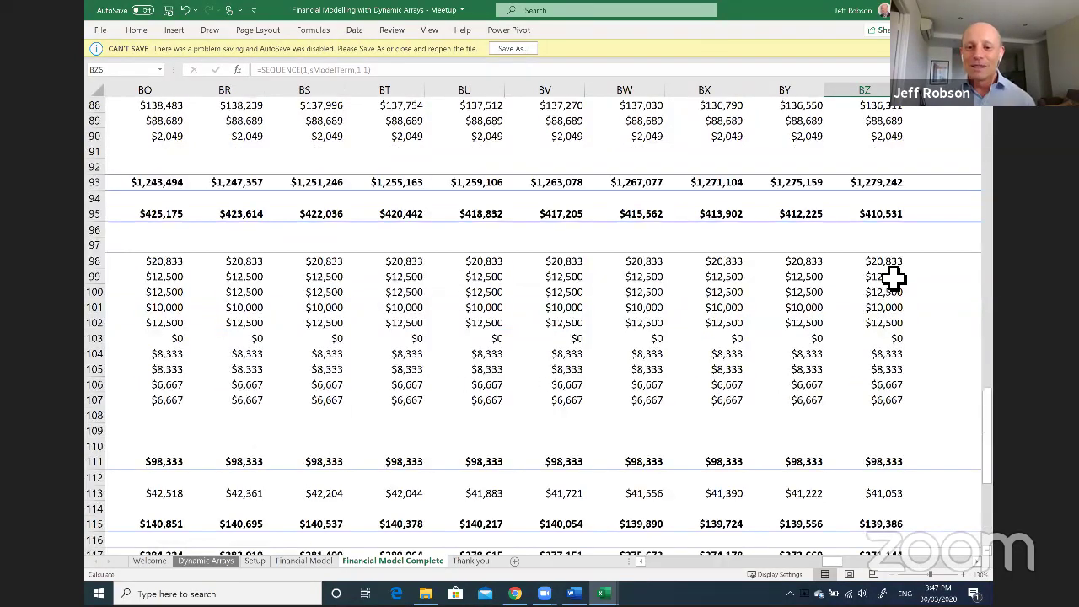
scroll(894, 285, up, 2)
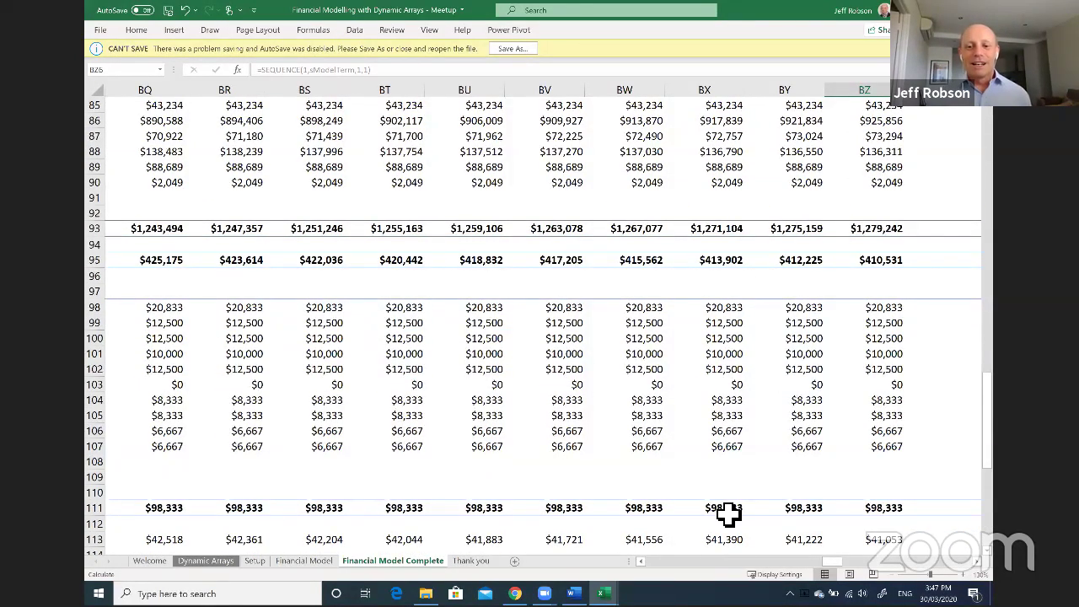
Check the Reporting table's Year column from B127 down to its last row, B132.
scroll(728, 512, down, 11)
drag(831, 560, 656, 561)
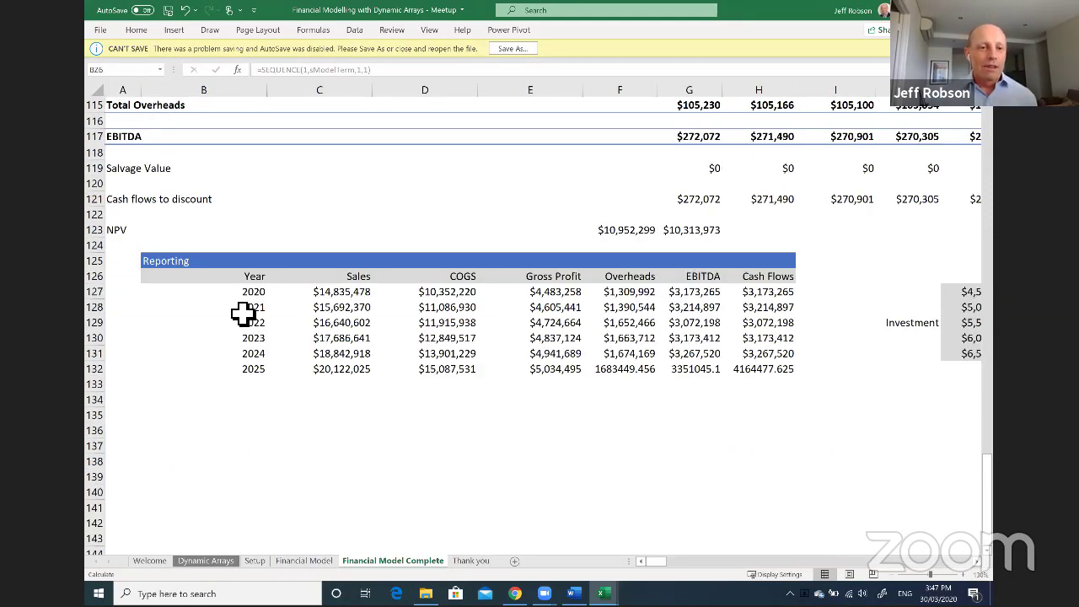
drag(249, 297, 257, 379)
click(256, 373)
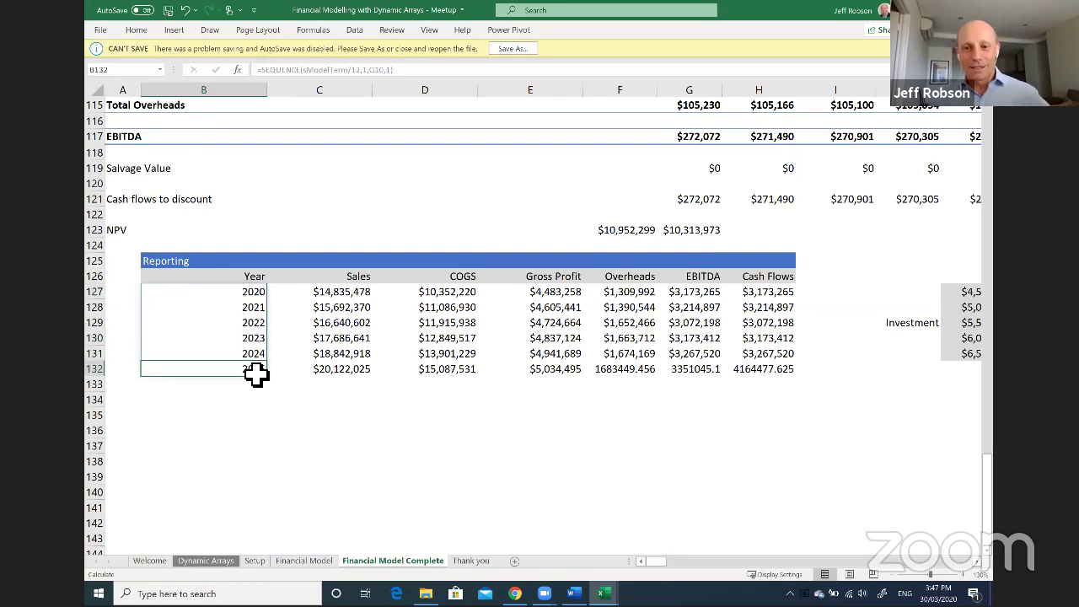
Compare the XNPV result in F123 with the NPV result in G123, and look over the overhead and staff rows above.
click(632, 231)
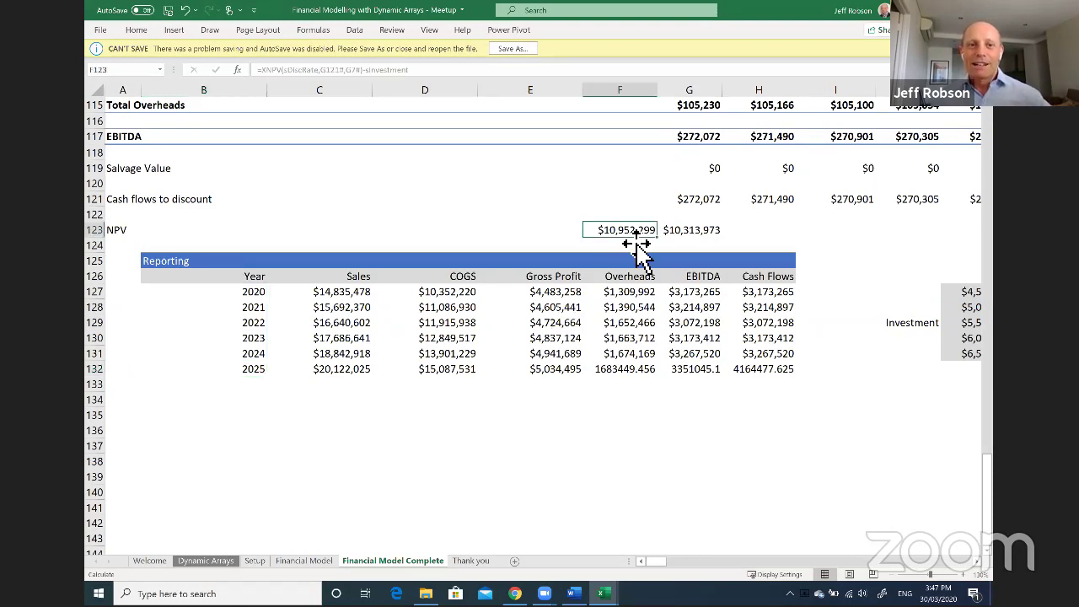
click(691, 233)
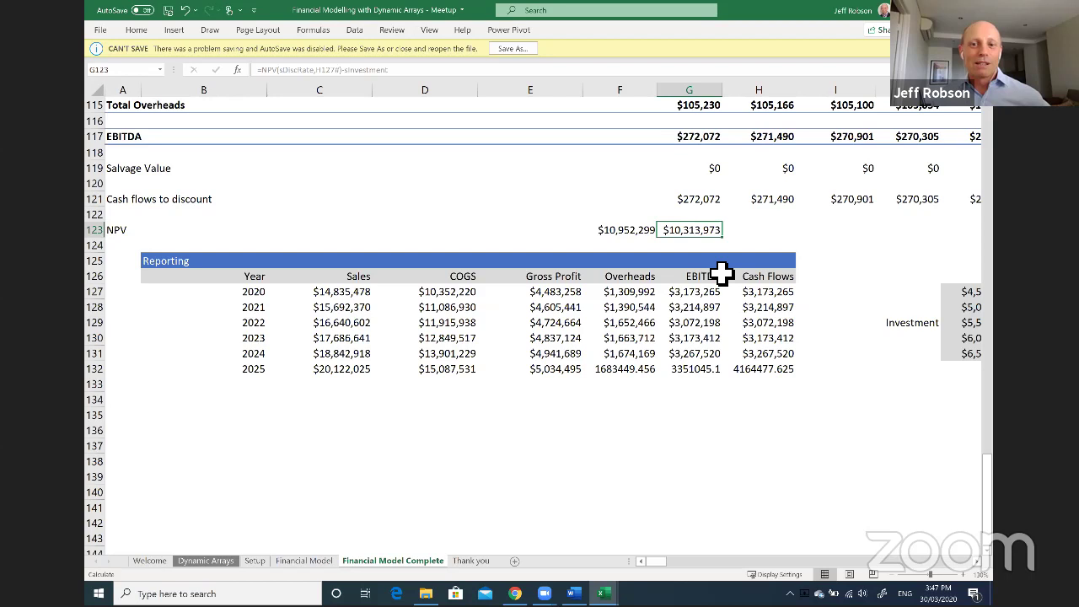
click(618, 233)
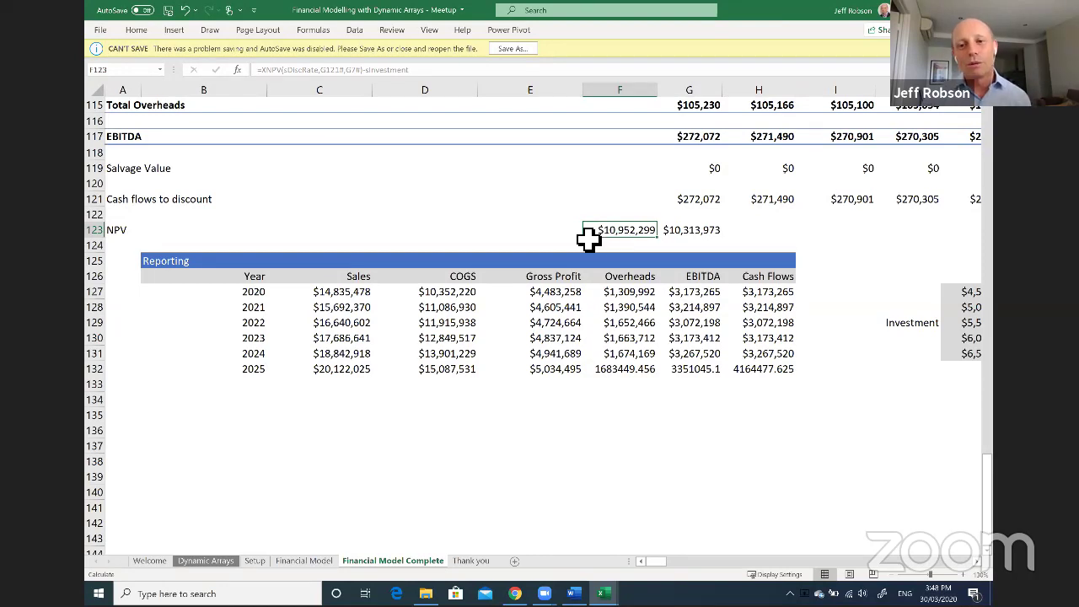
scroll(587, 238, up, 3)
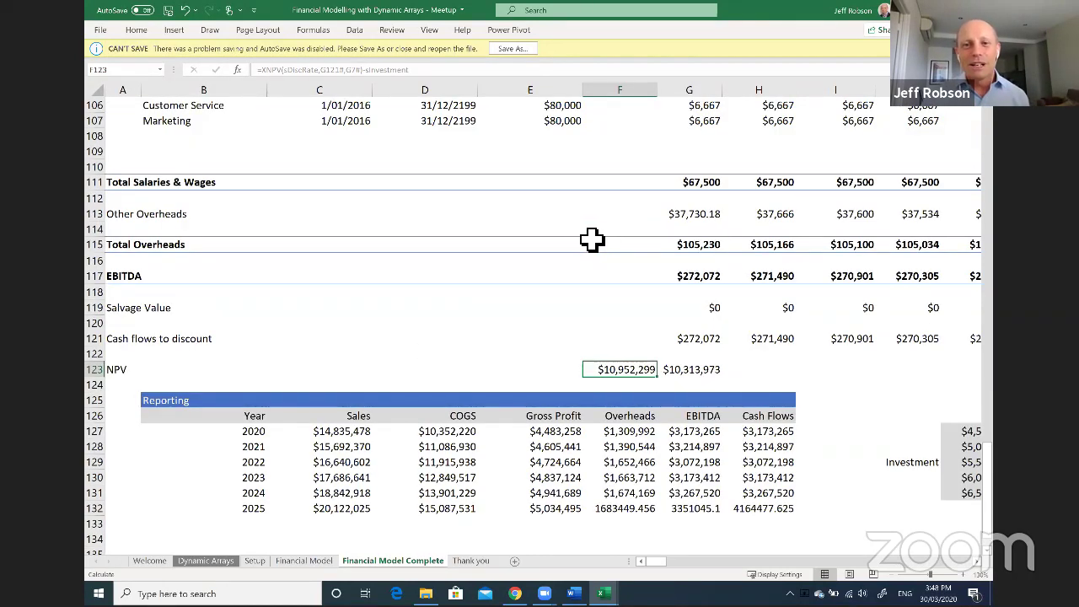
scroll(592, 238, up, 3)
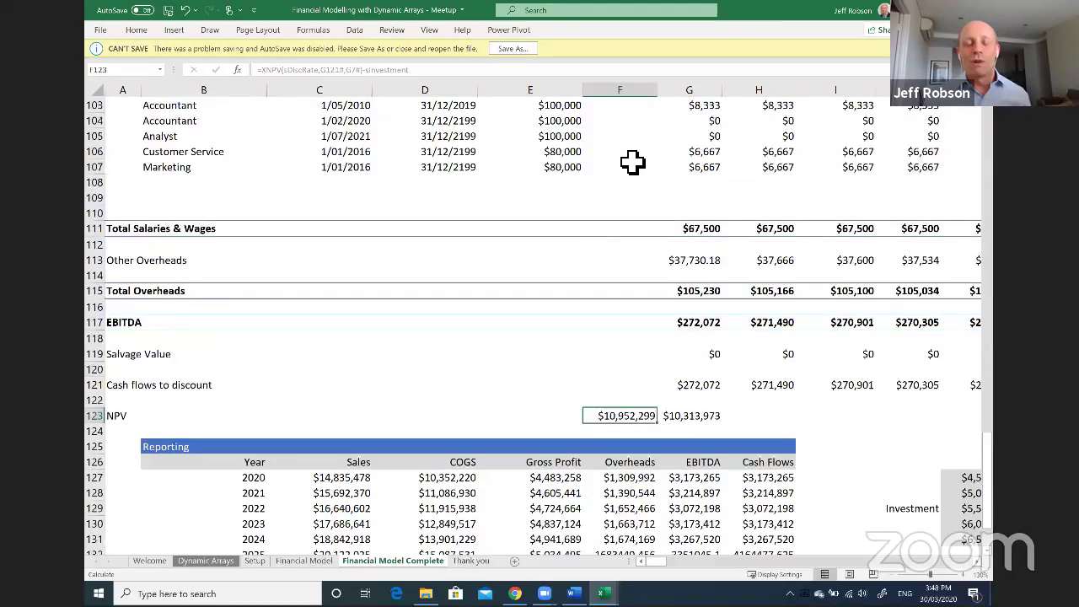
scroll(700, 178, up, 1)
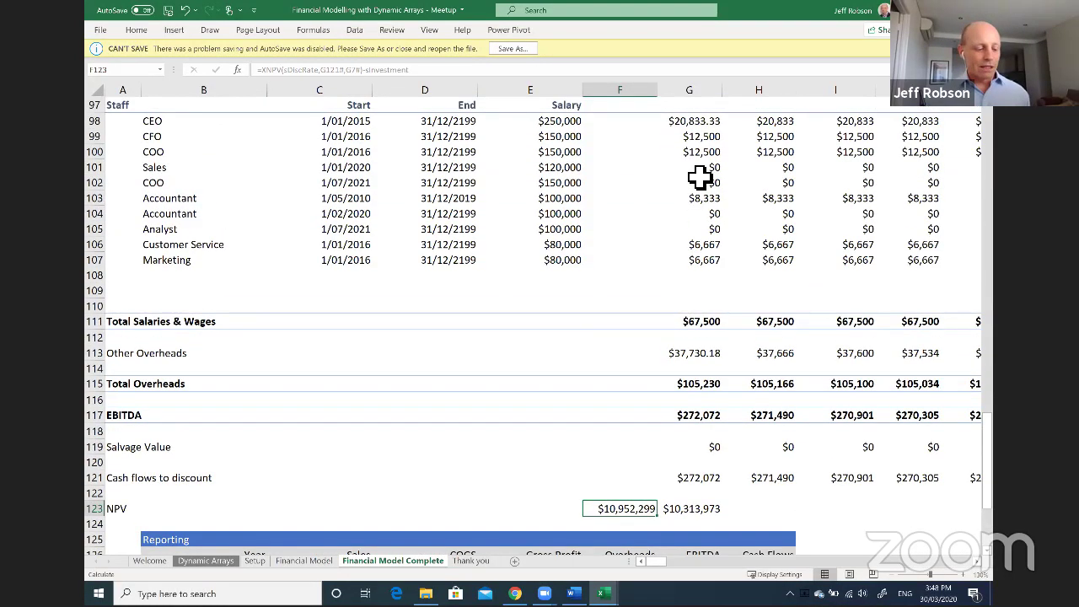
Enter the test text fdgsdf in I101 inside the staff cost spill range starting at G98, and clear it again.
click(688, 120)
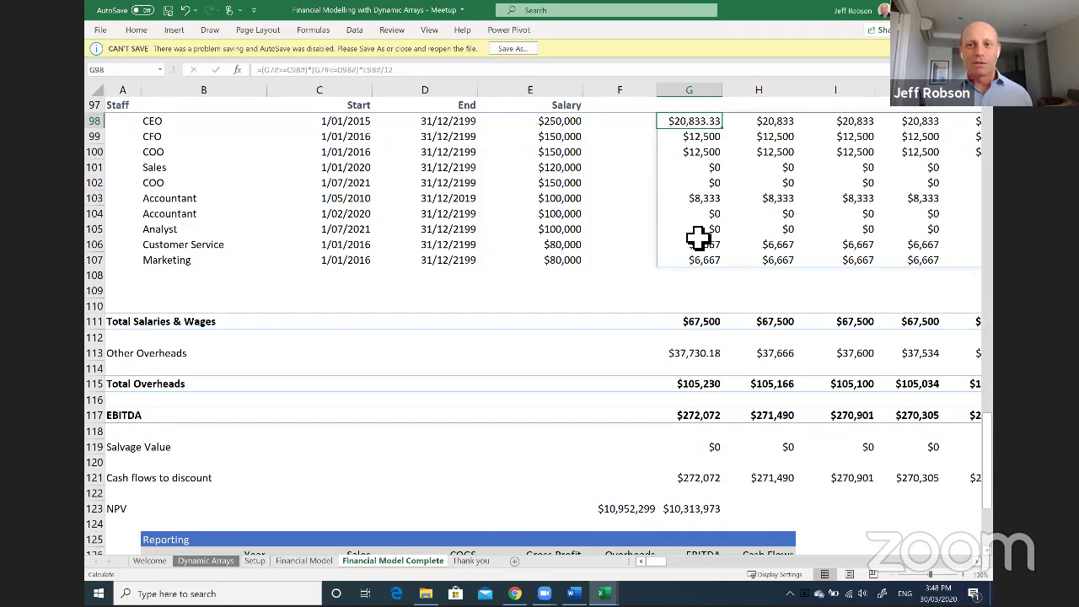
scroll(698, 238, up, 1)
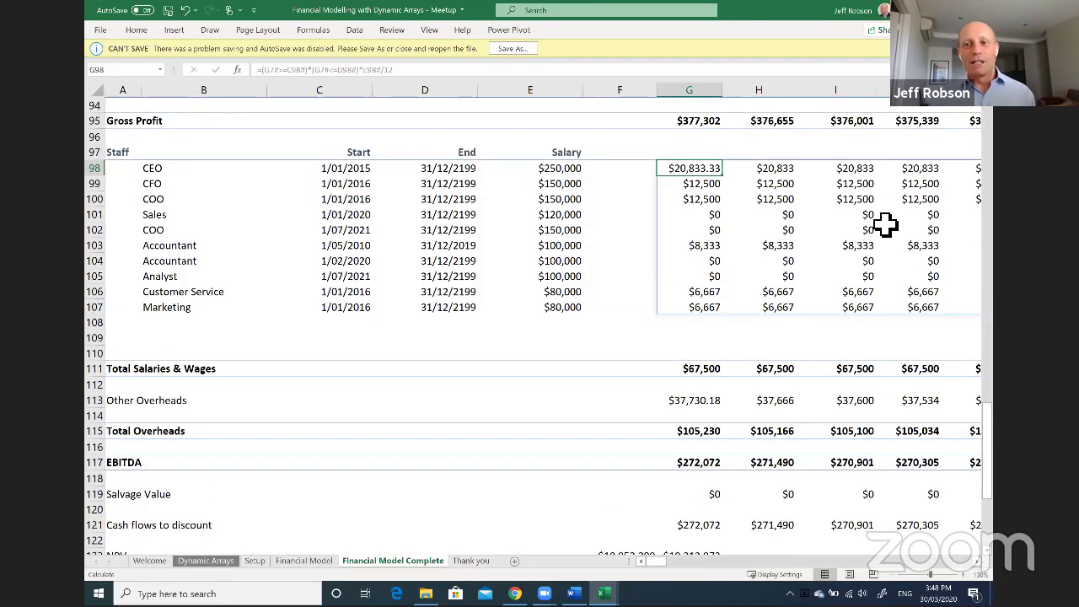
click(872, 218)
text(fdgsdf)
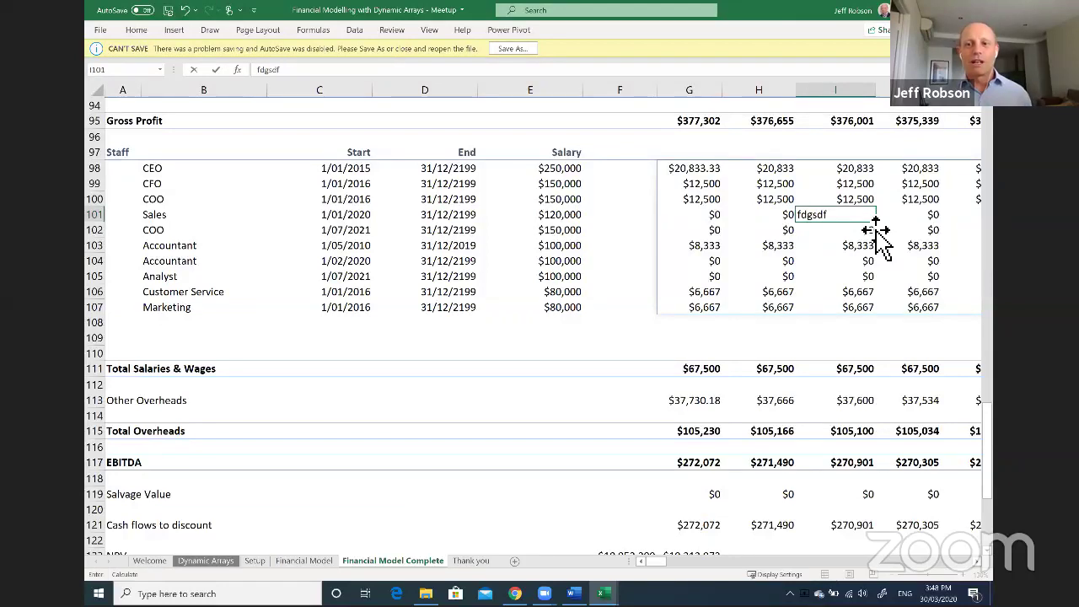
key(ctrl+Return)
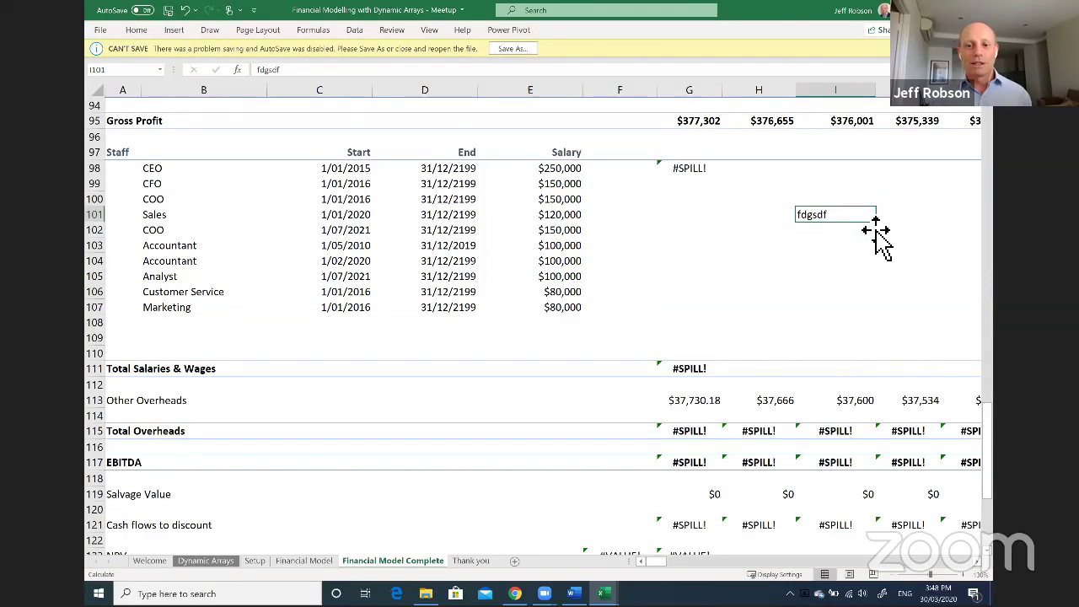
key(Delete)
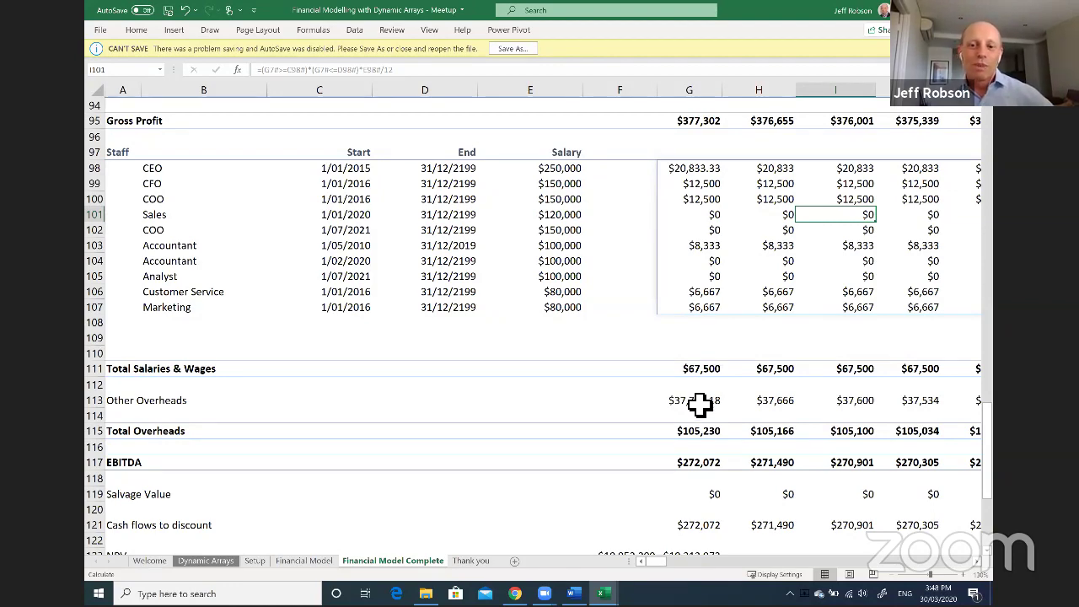
Add a product named Financial Modelling for Dummies in C37, directly below the Products table on the Setup sheet.
scroll(699, 403, down, 4)
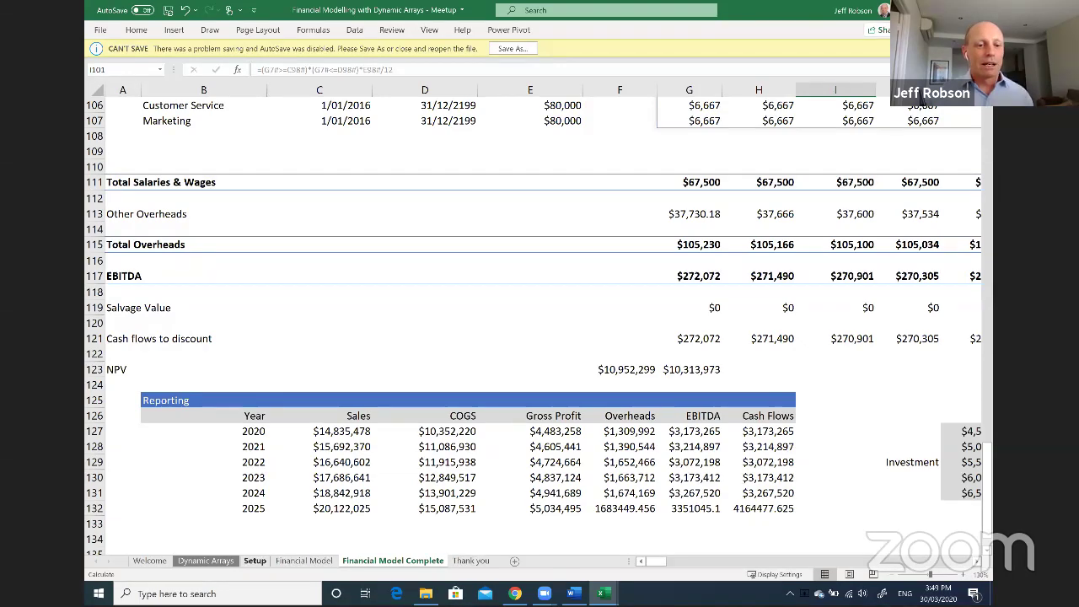
click(255, 561)
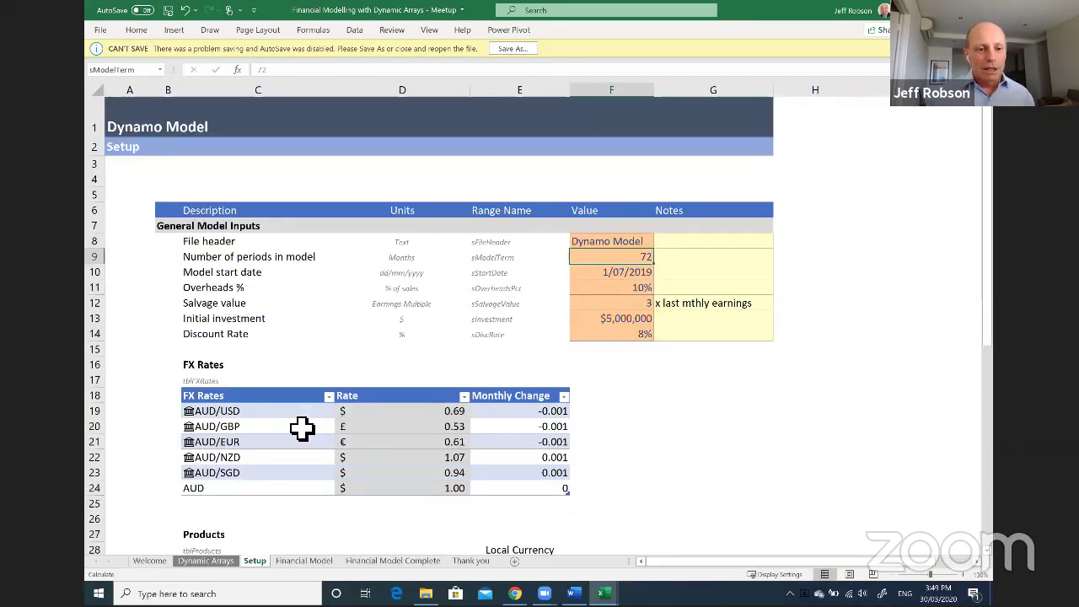
scroll(300, 427, down, 8)
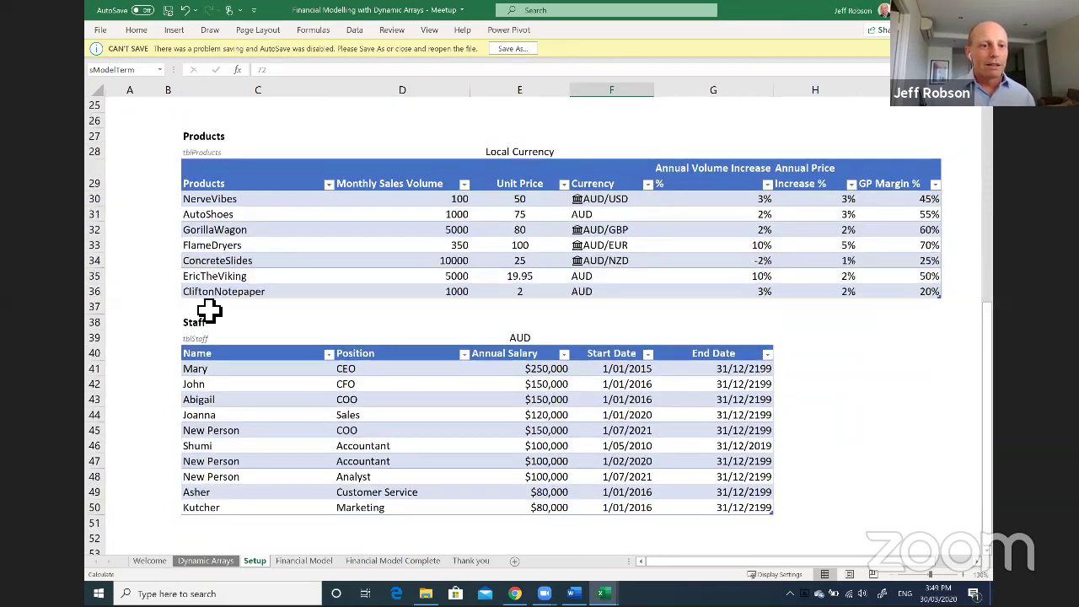
click(300, 305)
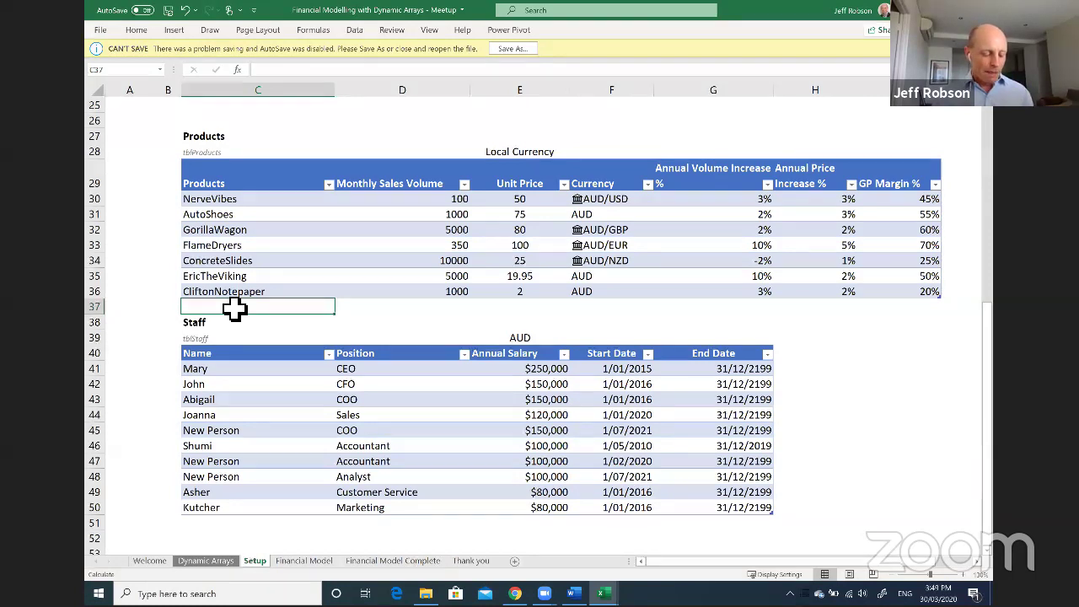
text(Financial Modelling for Dummies)
key(ctrl+Return)
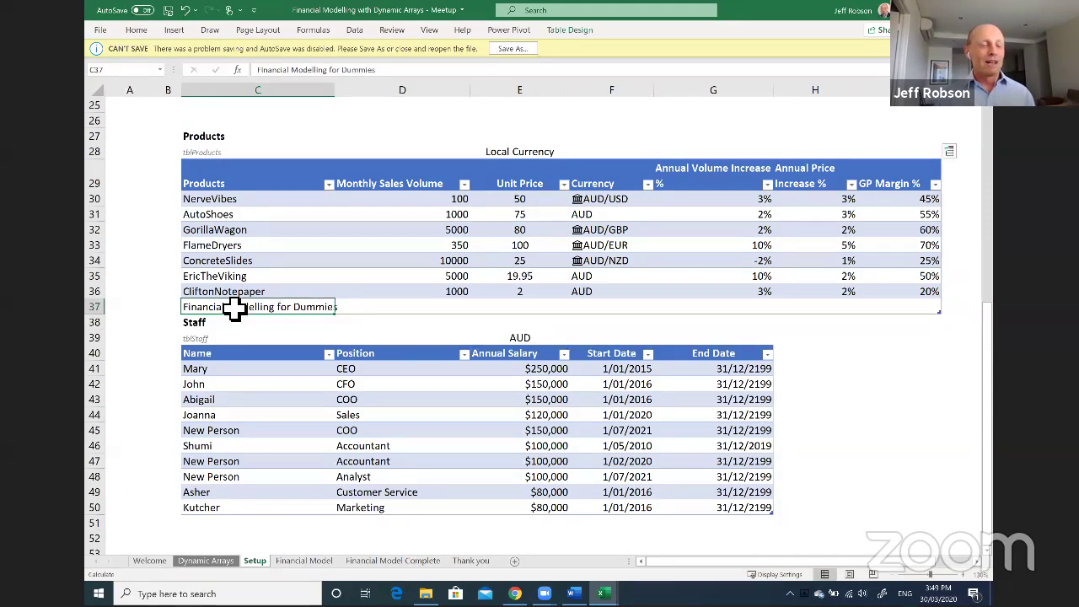
key(ctrl+z)
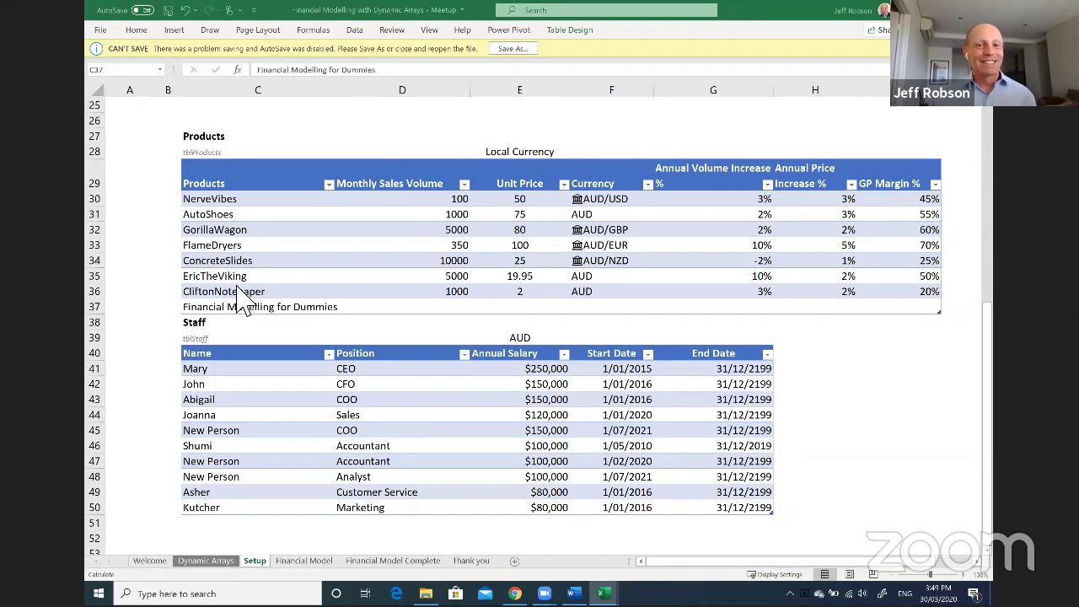
Set the new product's monthly sales volume to 10000 and its unit price to 100.
click(445, 308)
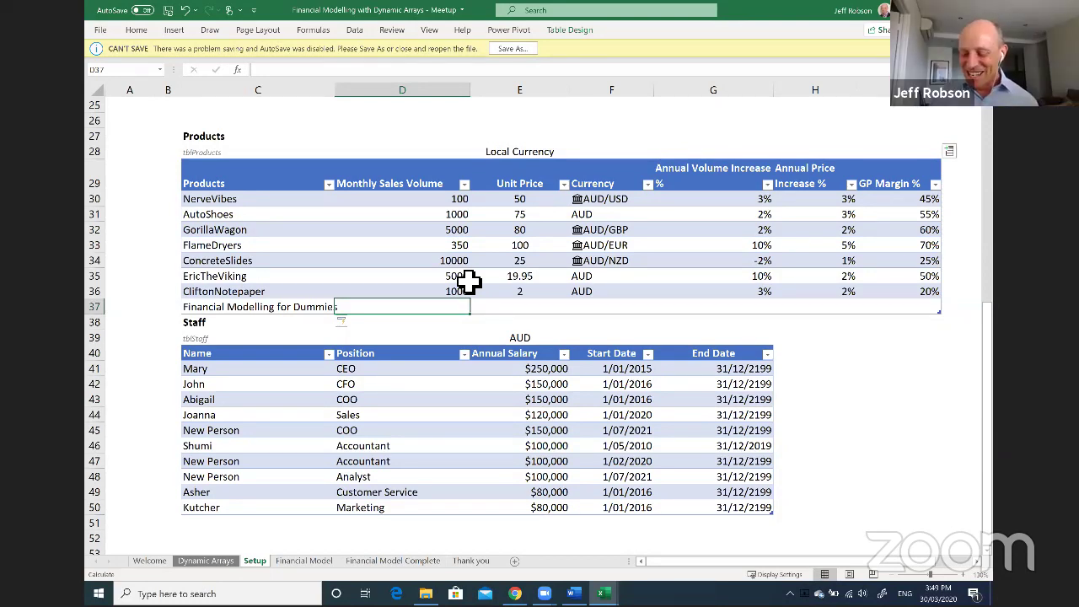
text(10000)
key(ctrl+Return)
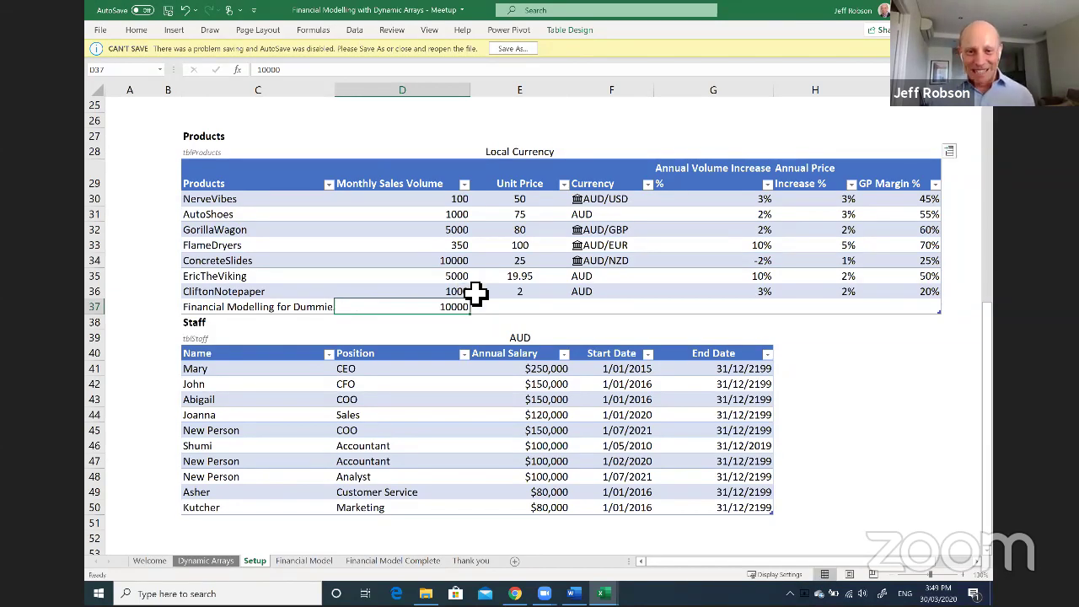
click(524, 307)
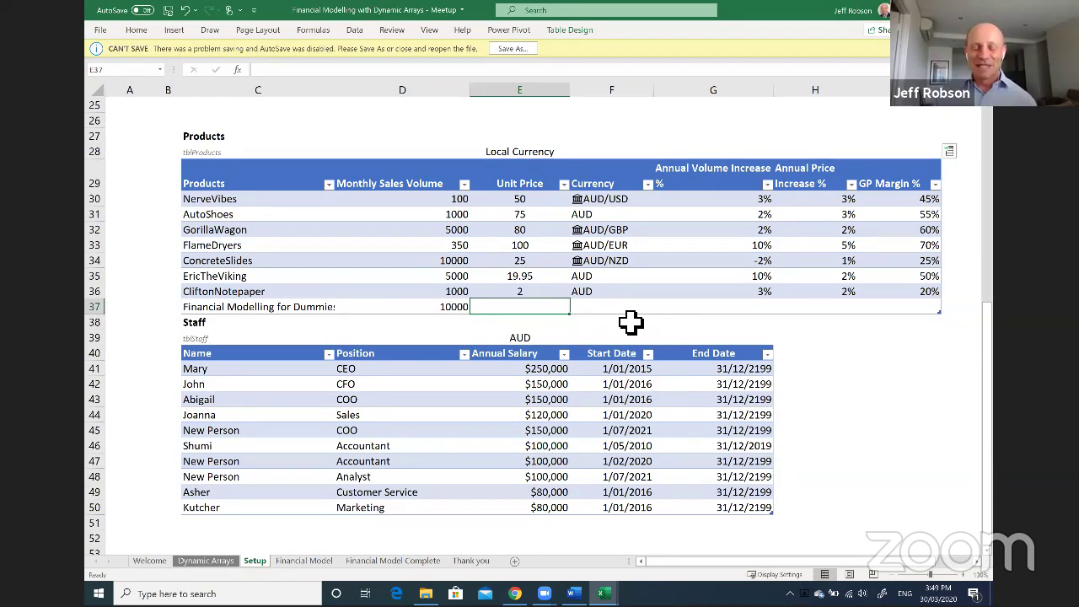
text(100)
key(ctrl+Return)
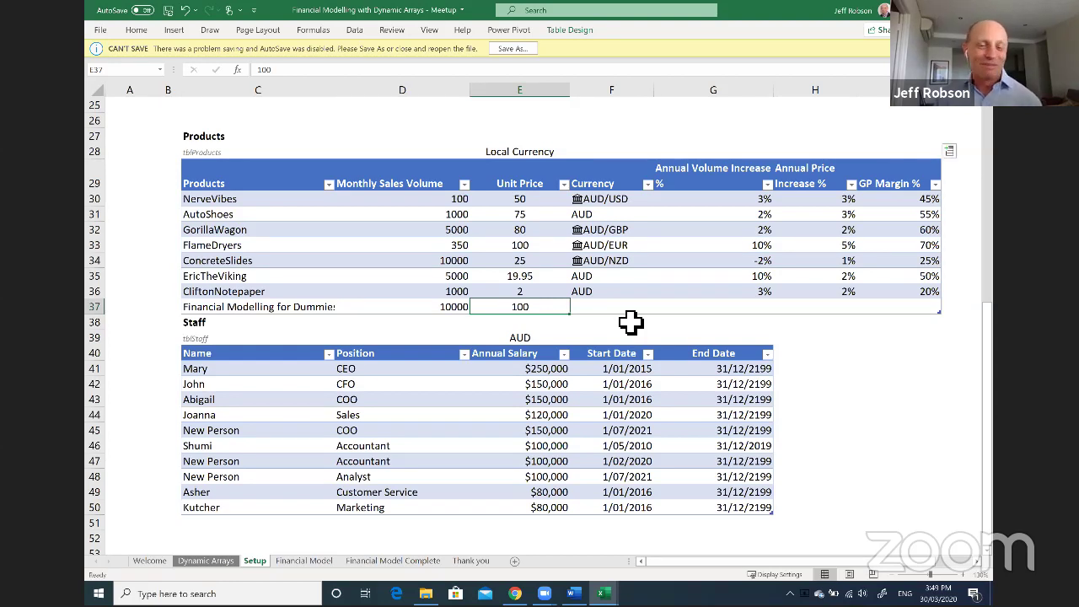
Set the new product's currency to AUD and its annual volume increase to 10%.
key(Tab)
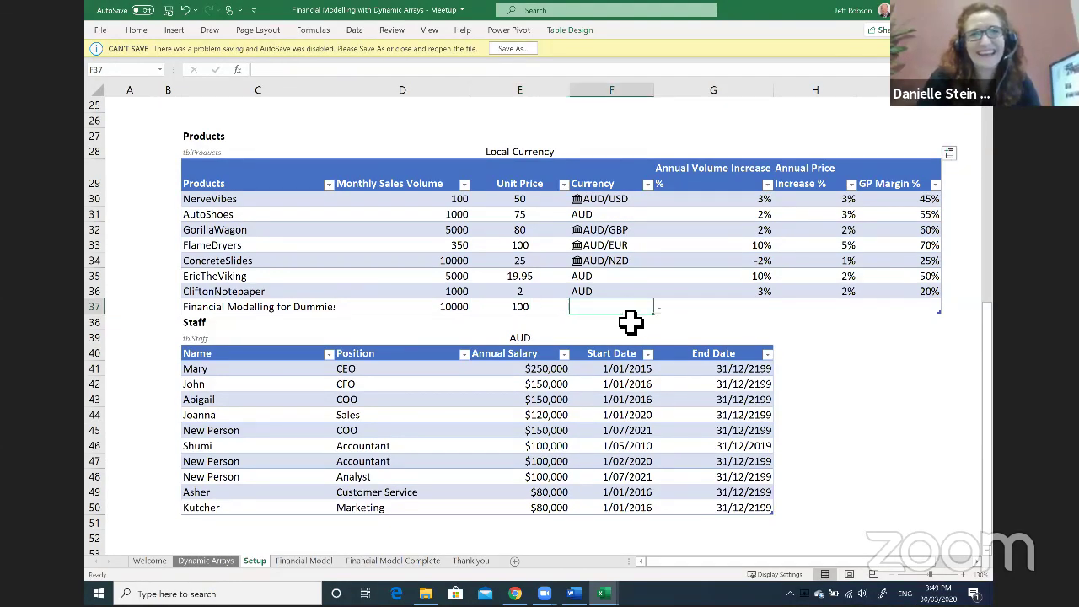
text(AUD)
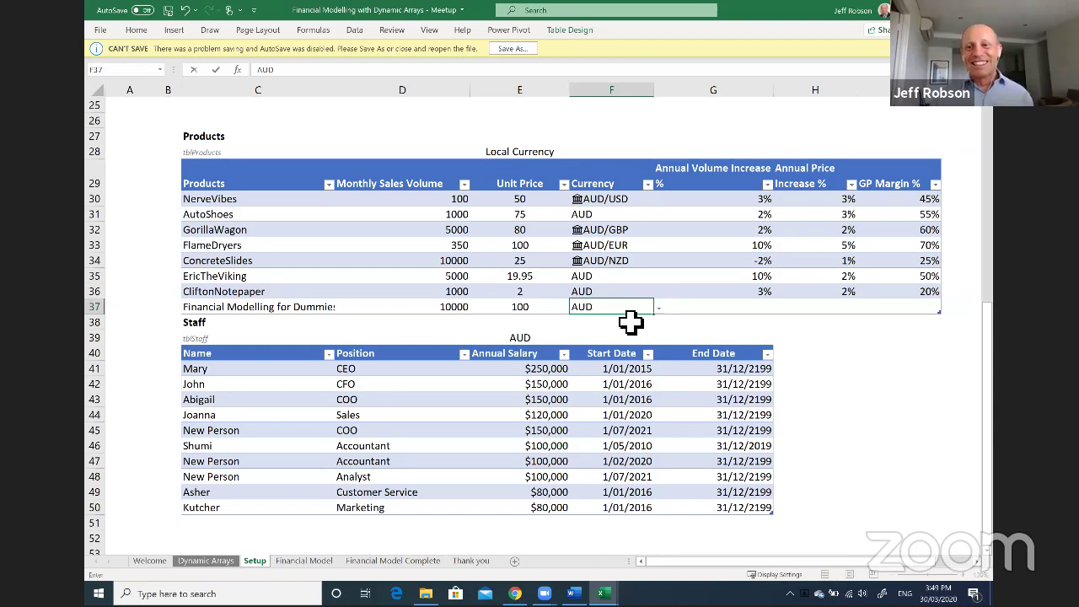
key(Tab)
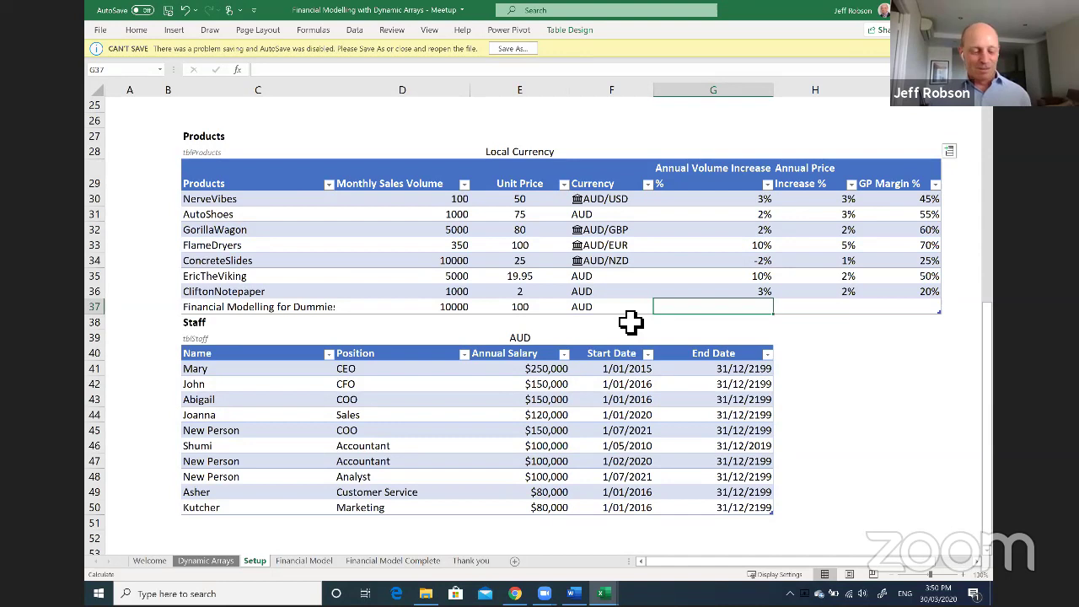
text(10%)
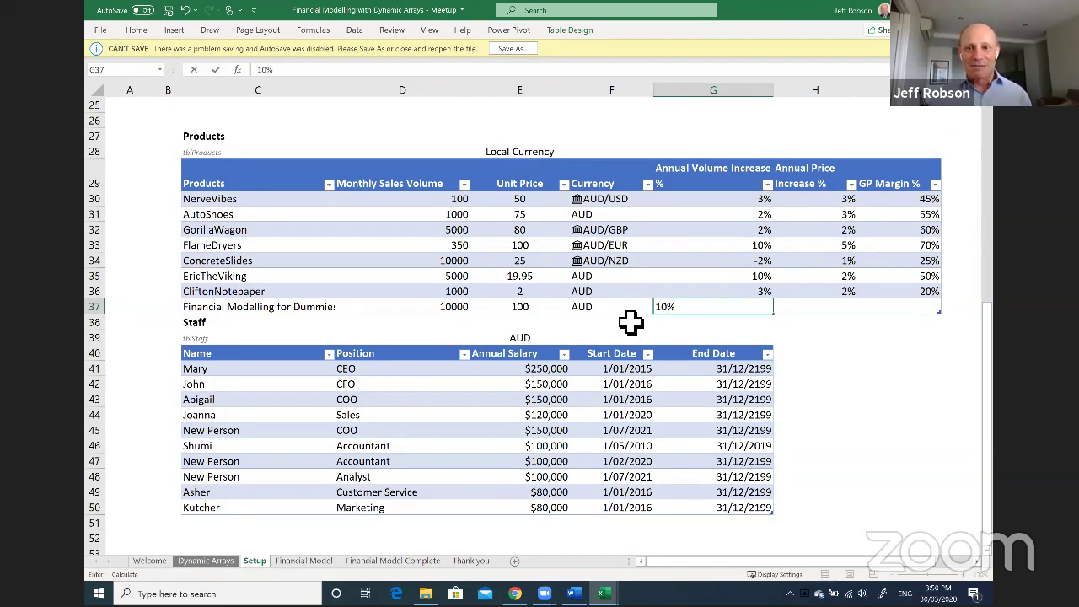
key(ctrl+Return)
Set the new product's annual price increase to 20% and its GP margin to 50%.
key(Tab)
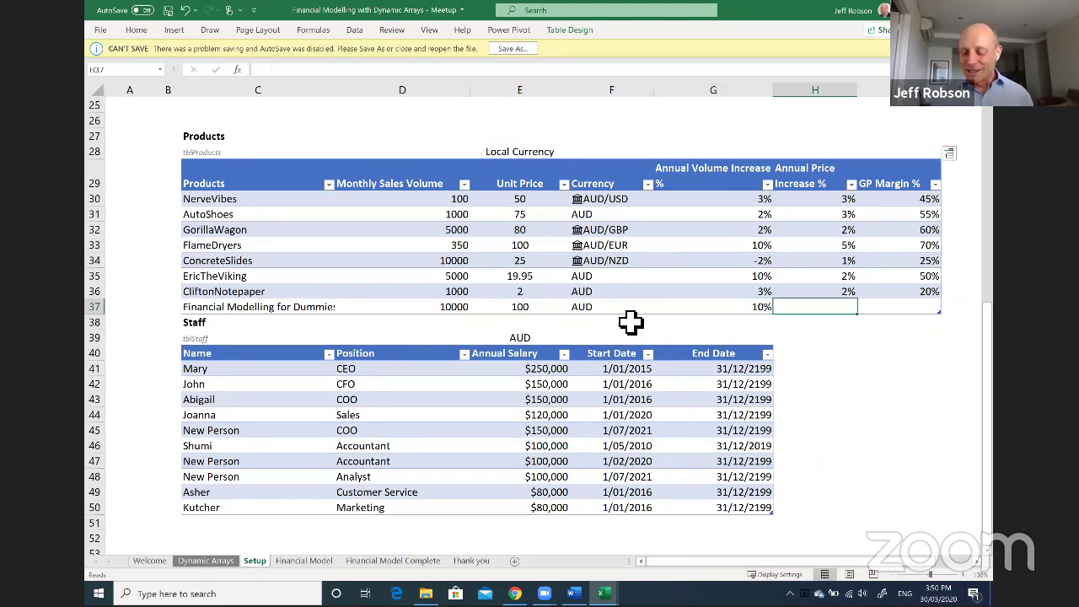
text(2%)
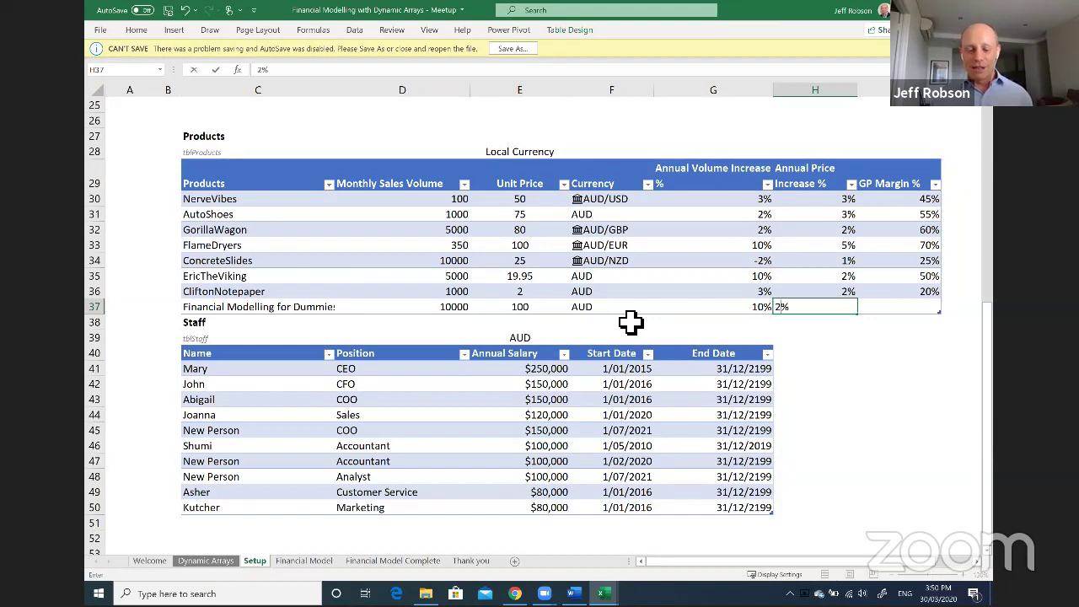
text(0)
key(ctrl+Return)
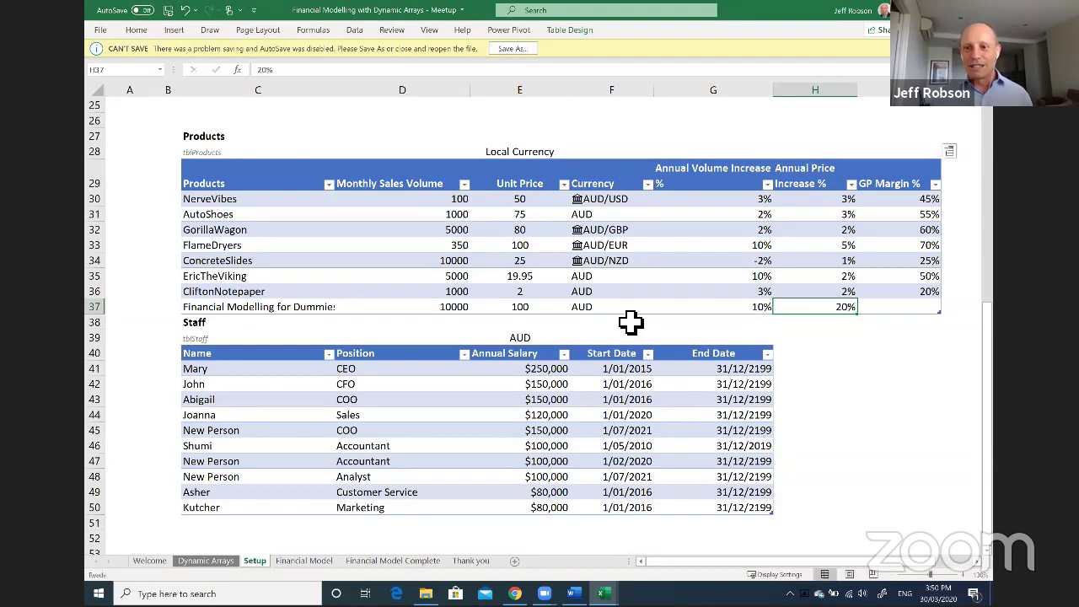
key(Tab)
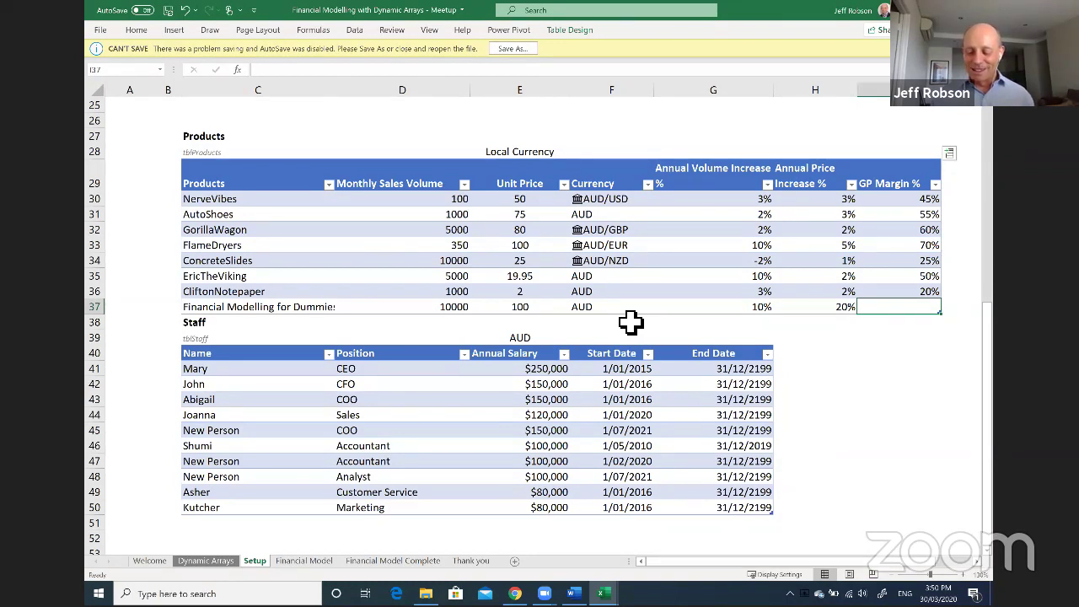
text(50%)
key(ctrl+Return)
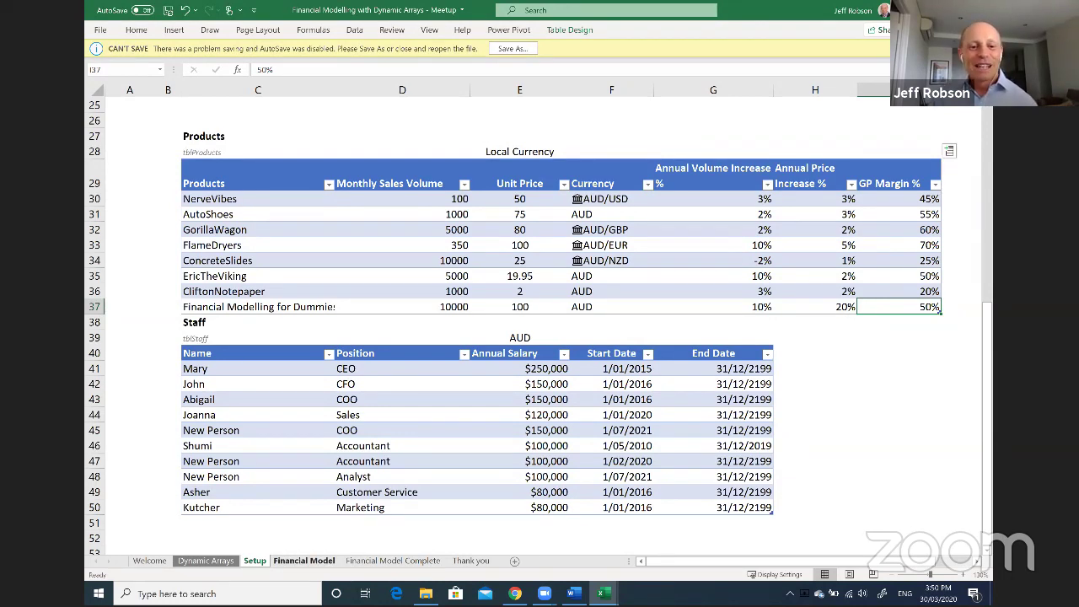
Check the COGS product lists on the Financial Model sheet for the added product.
key(ctrl+Page_Down)
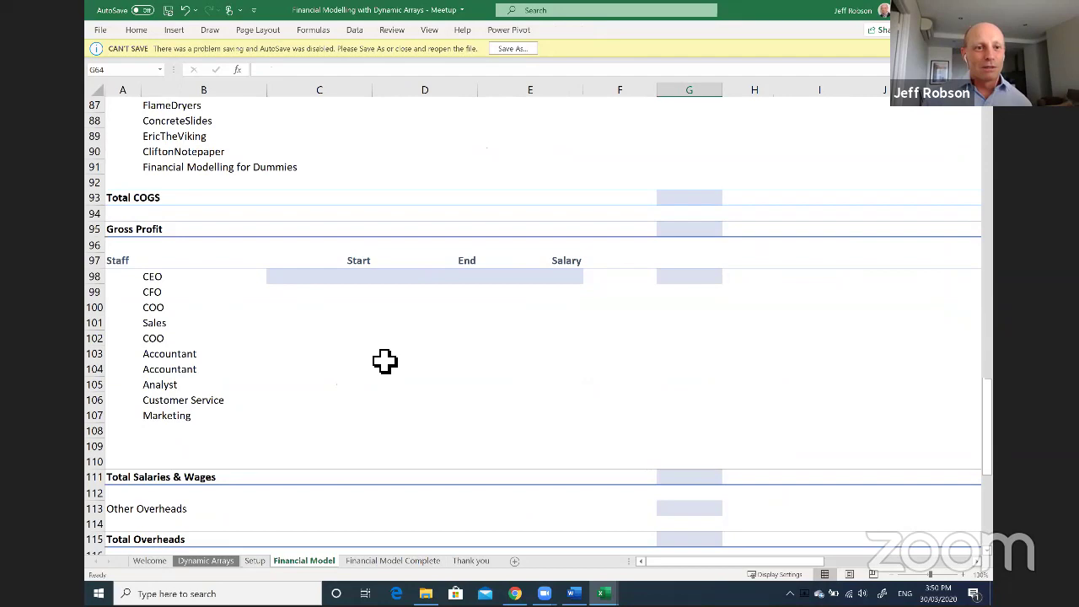
scroll(384, 361, up, 4)
click(178, 354)
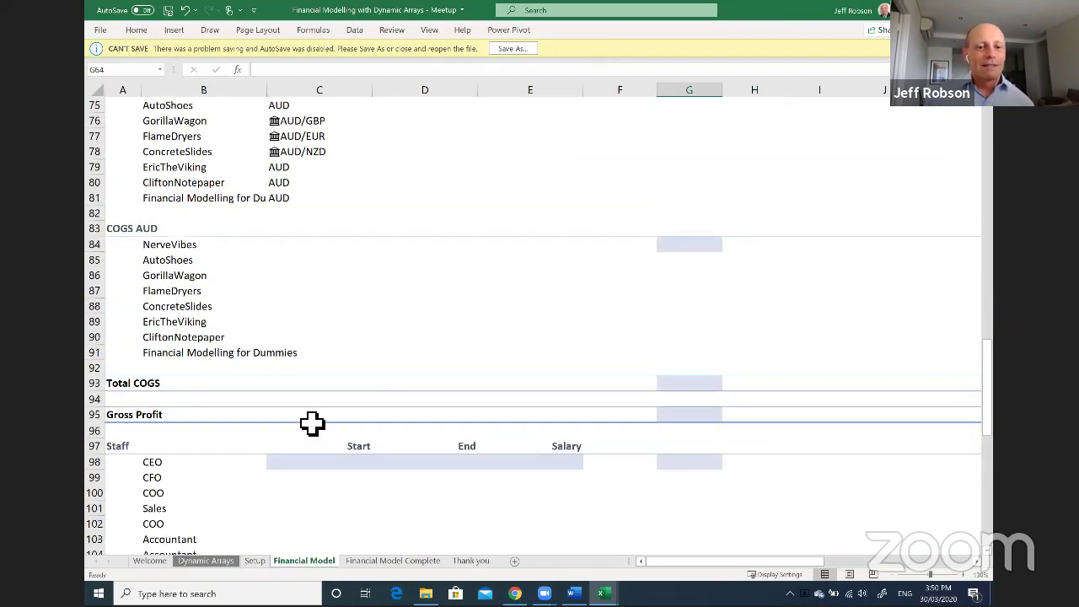
Check the added product's label in the Sales AUD, FX Rates, Unit Price and Sales Units lists on the Financial Model Complete sheet.
click(381, 558)
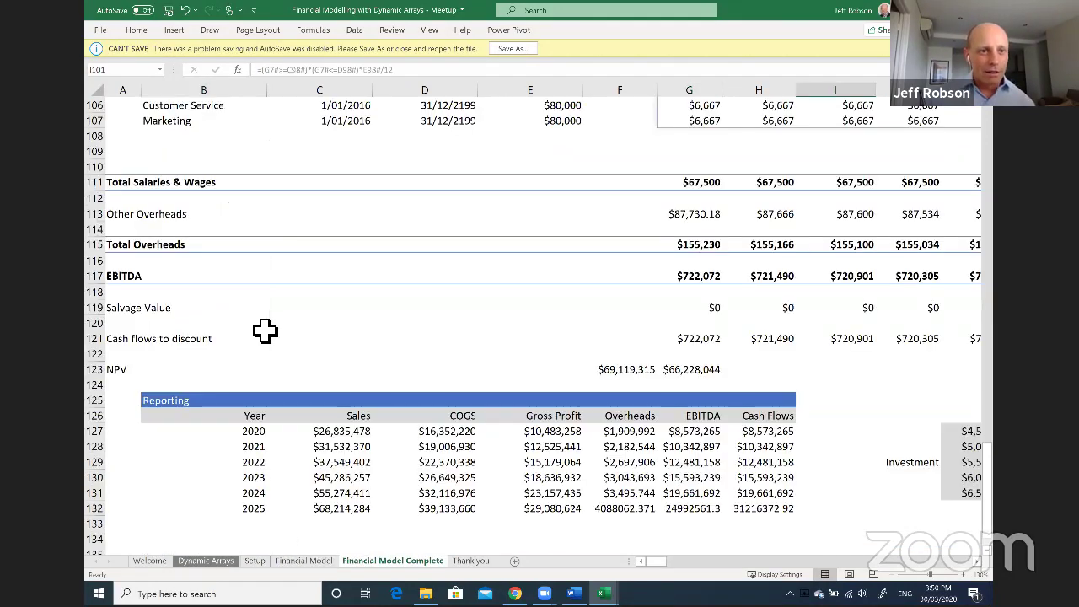
scroll(265, 331, up, 20)
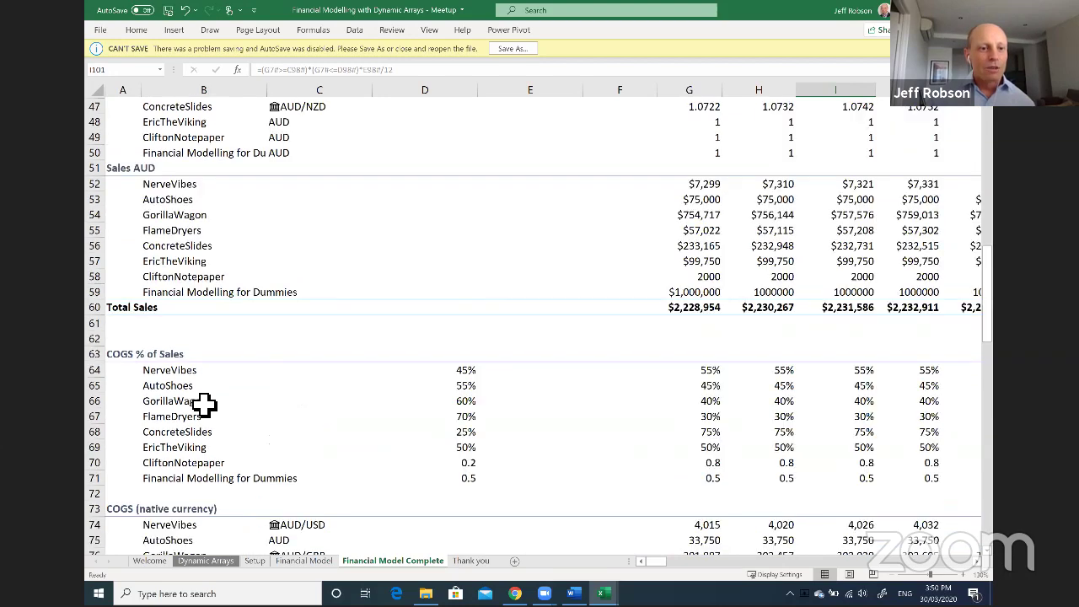
scroll(204, 284, down, 2)
click(183, 217)
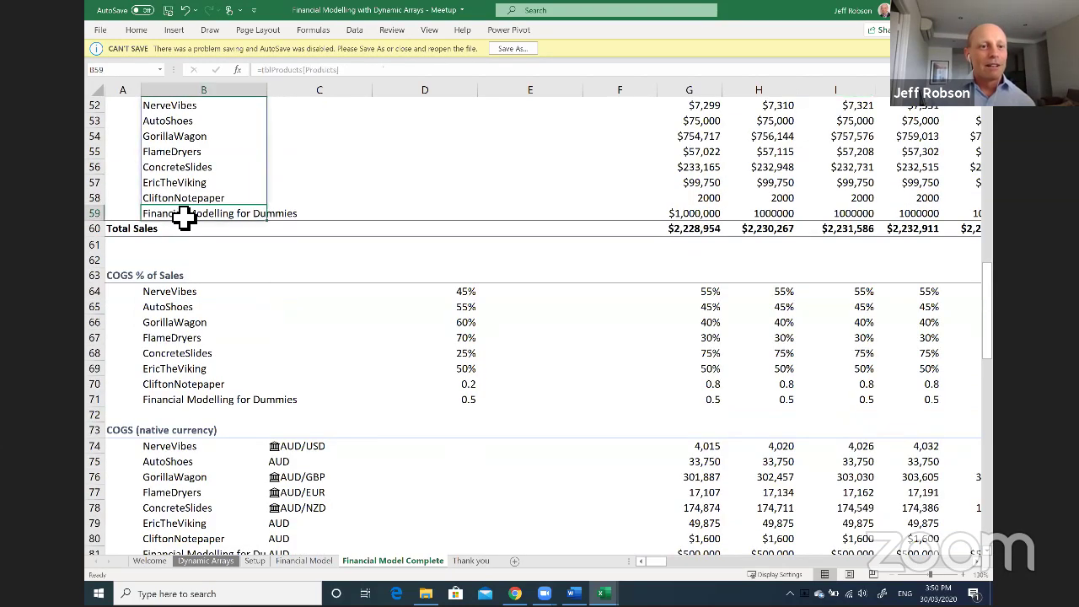
scroll(183, 218, up, 4)
click(189, 263)
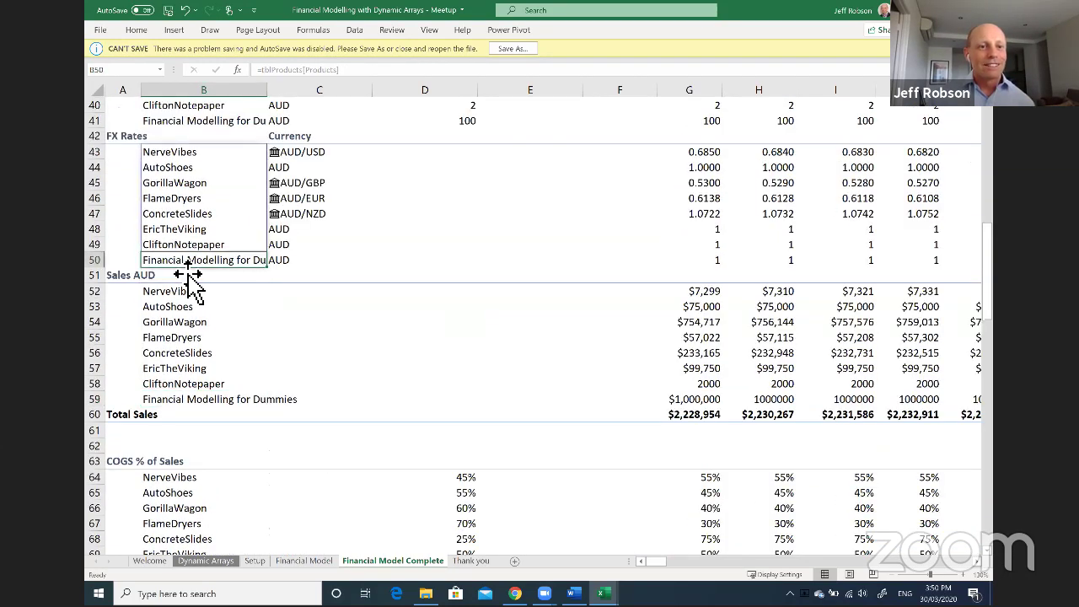
scroll(192, 240, up, 2)
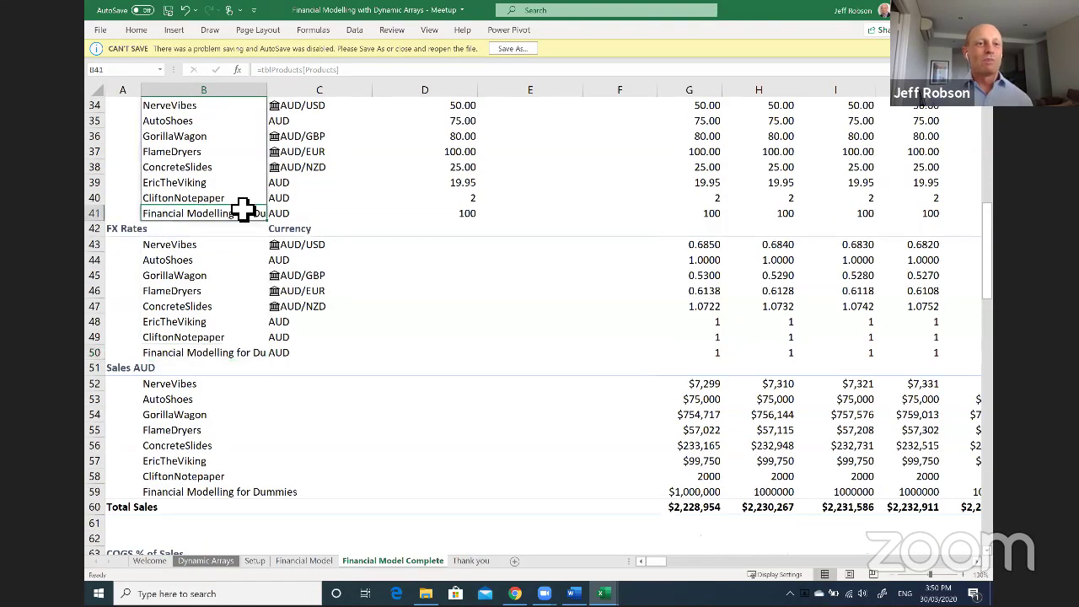
click(242, 215)
scroll(226, 163, up, 4)
click(199, 261)
scroll(200, 224, up, 2)
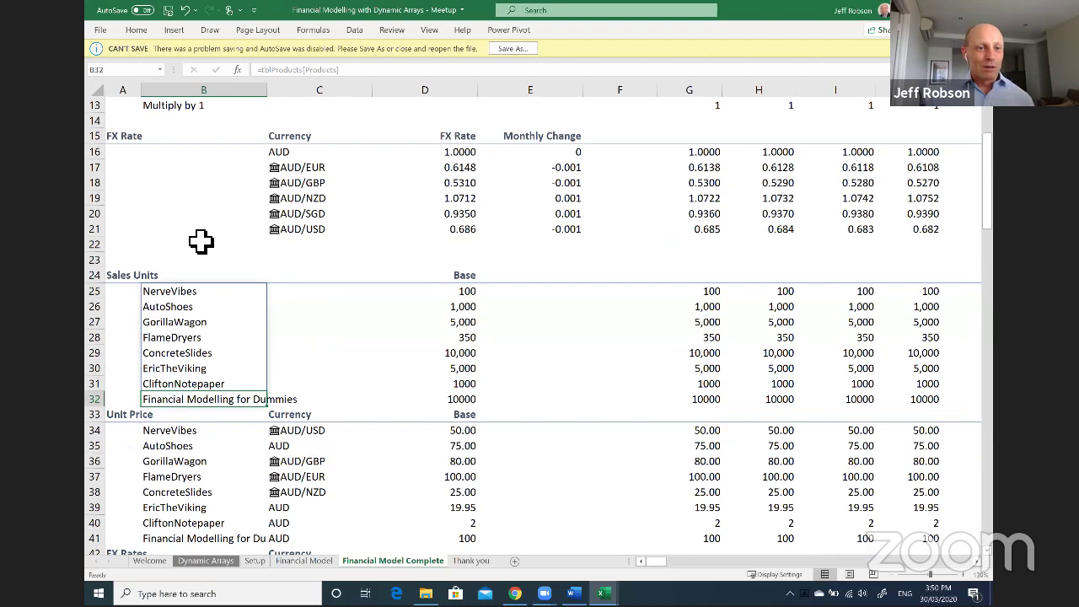
Inspect the added product's monthly unit prices, FX rates and AUD sales, and the Total Sales formula in G60.
scroll(208, 217, down, 2)
scroll(211, 191, down, 3)
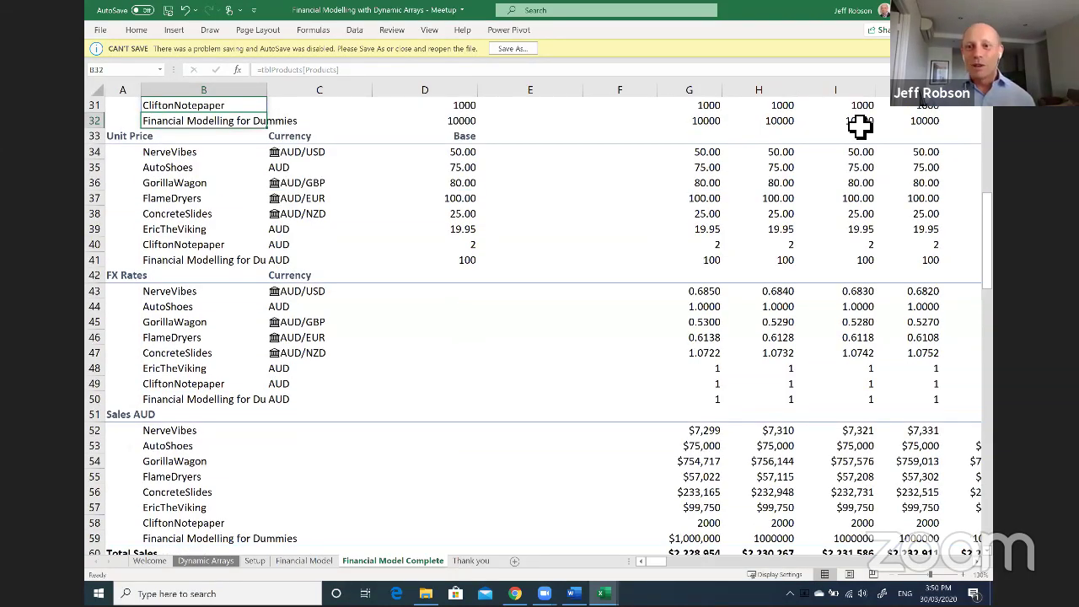
drag(710, 261, 786, 279)
drag(716, 404, 846, 404)
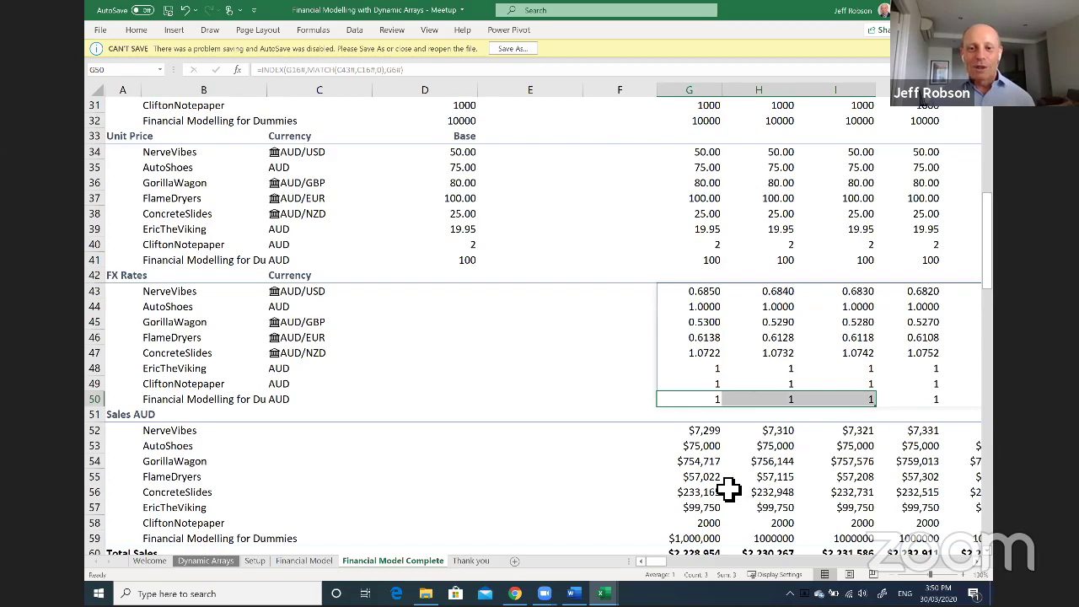
scroll(727, 489, down, 2)
click(690, 445)
click(699, 463)
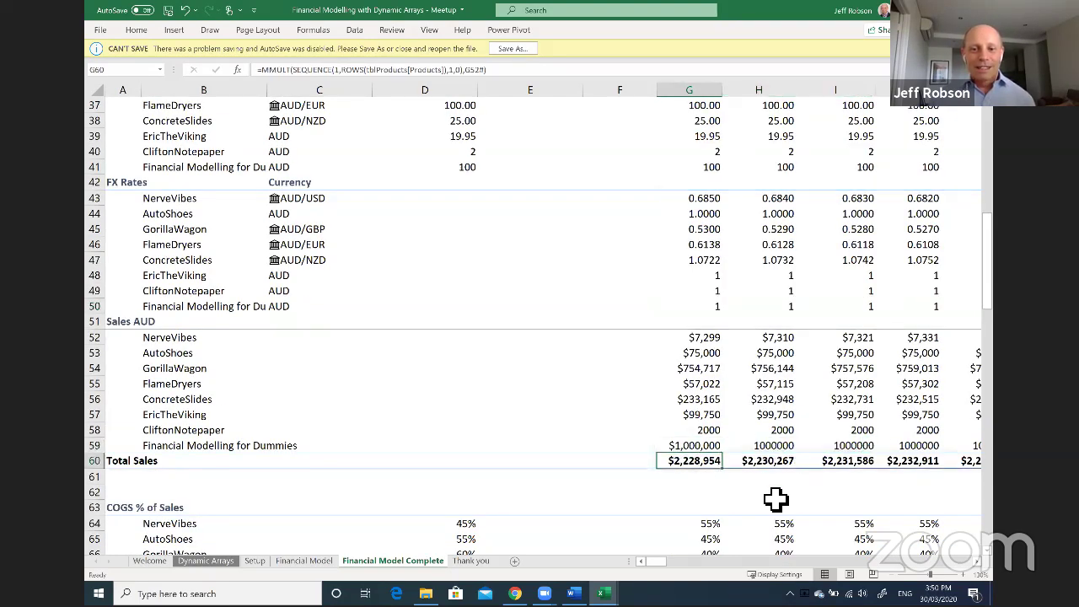
Inspect the ranges referenced by the Total Sales MMULT formula in G60.
key(F2)
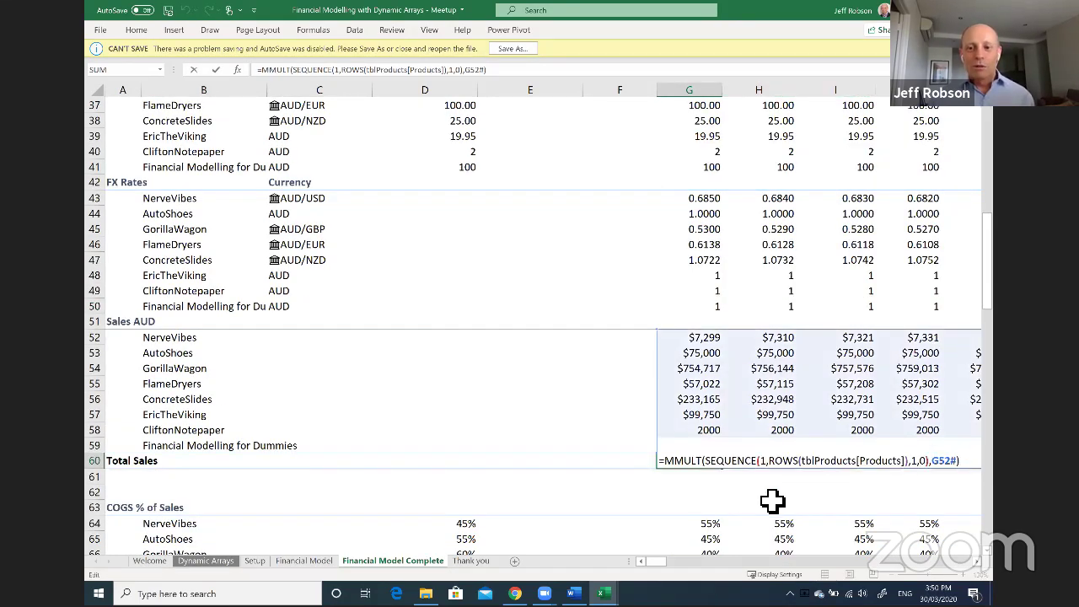
key(Escape)
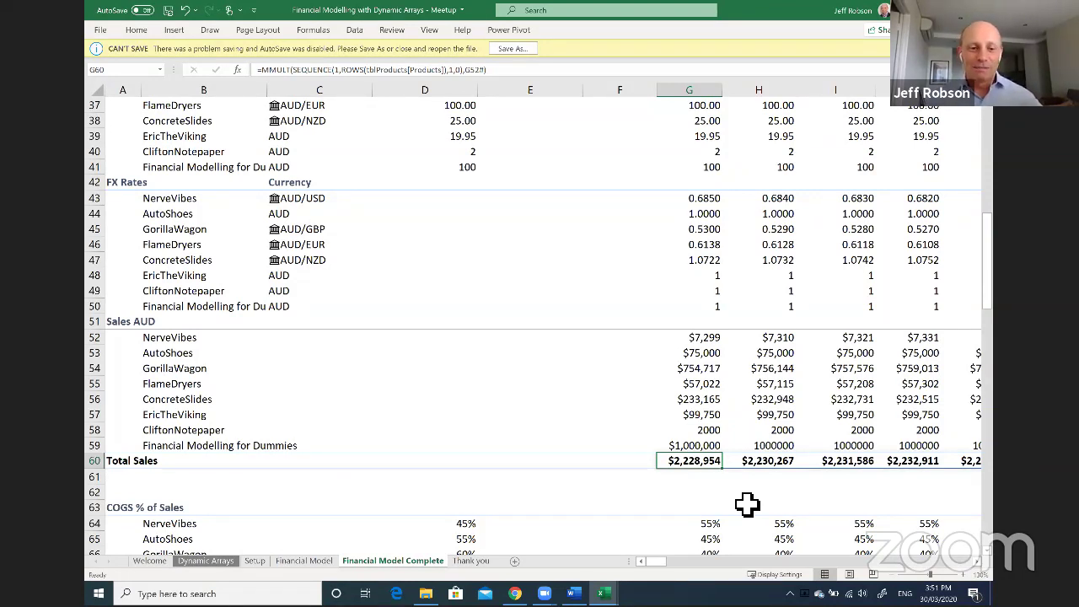
scroll(680, 383, down, 5)
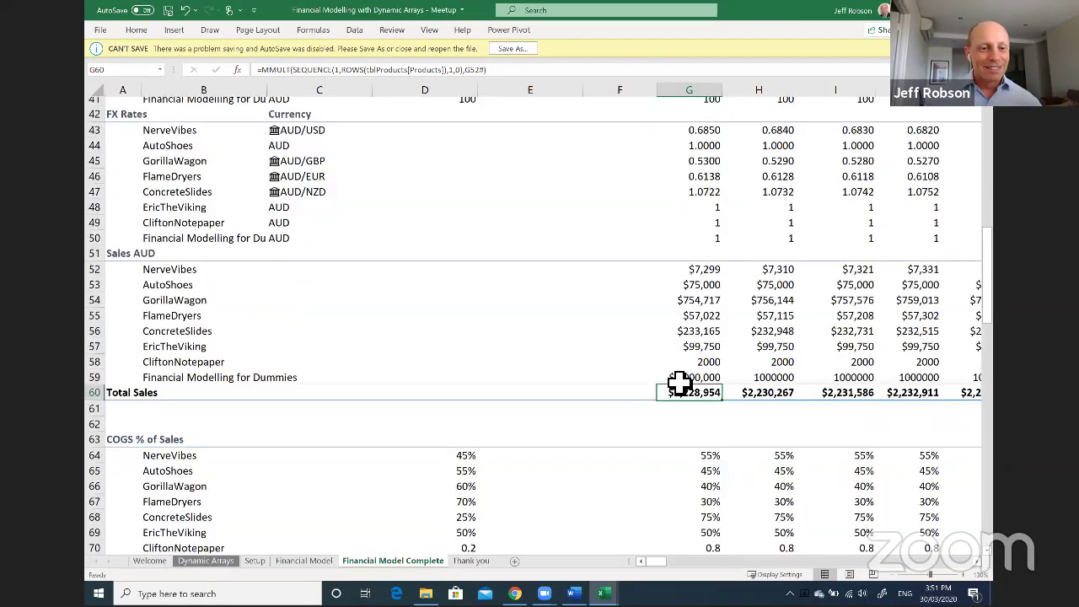
Check the added product's COGS rows and the Gross Profit formula in G95.
scroll(679, 386, down, 1)
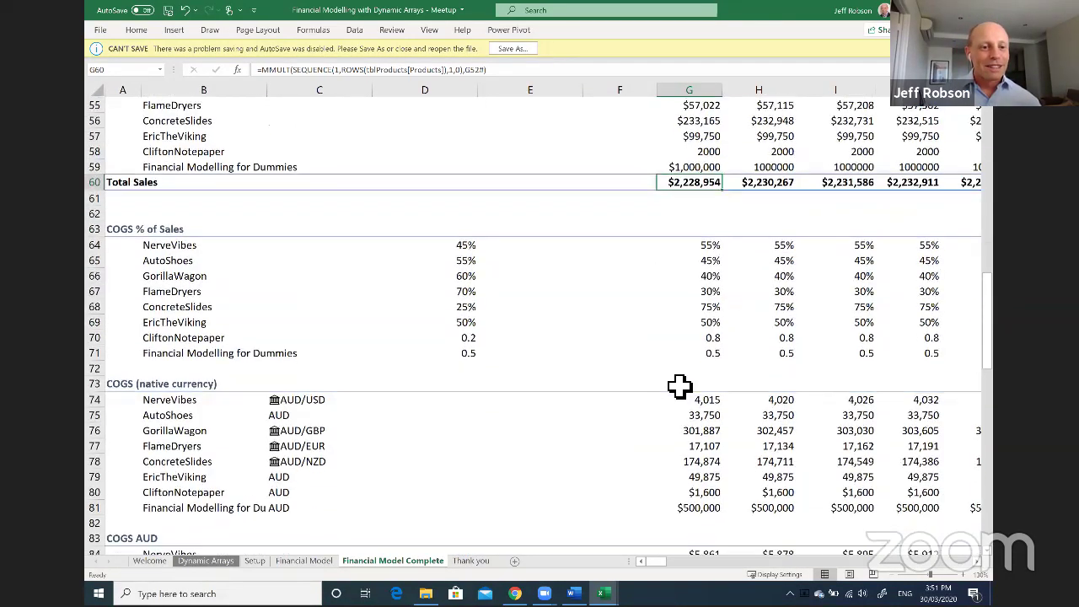
scroll(679, 386, down, 2)
scroll(428, 272, down, 5)
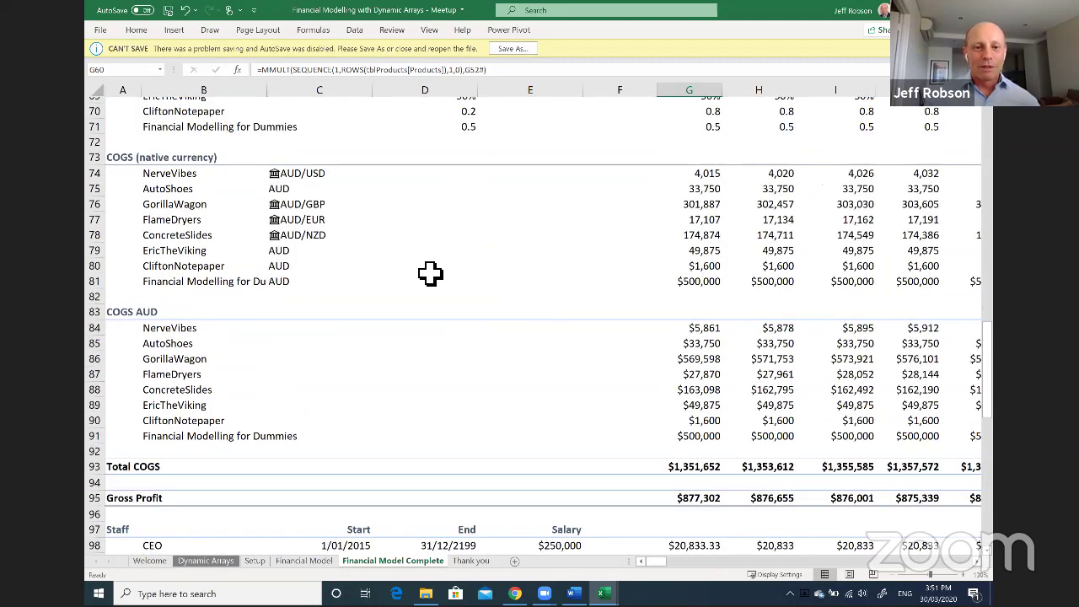
scroll(741, 376, down, 1)
click(719, 358)
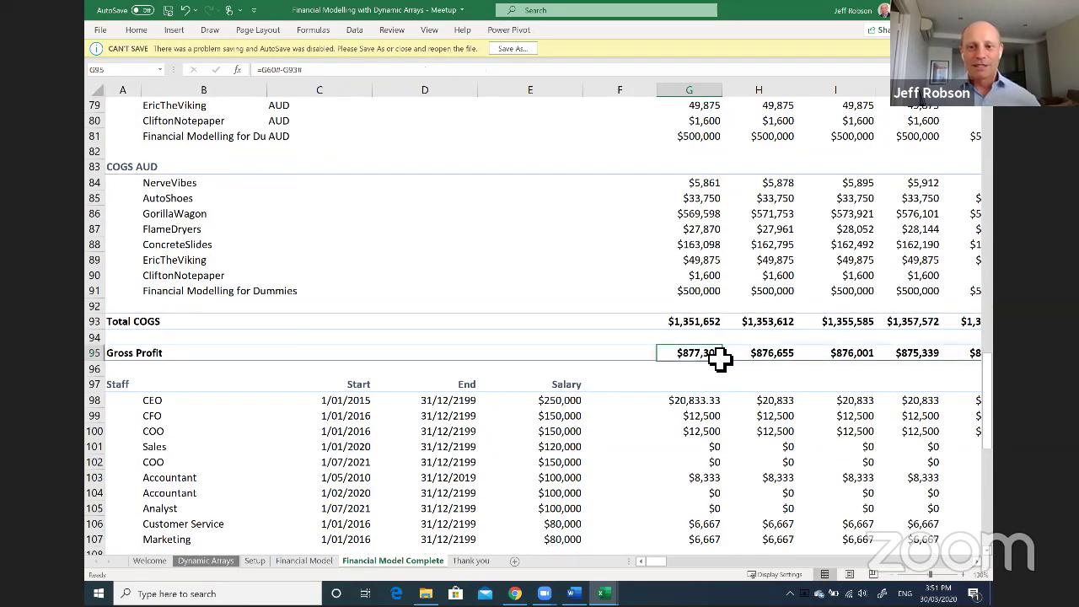
click(701, 293)
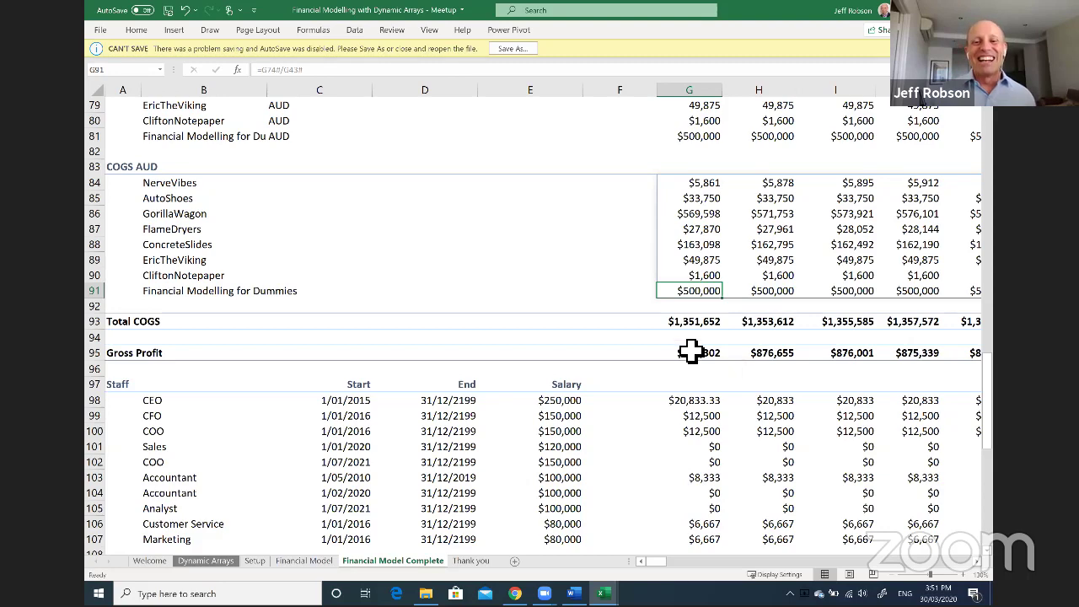
Review the Staff salary rows and the overheads, EBITDA, NPV and Reporting sections below them.
scroll(203, 425, down, 3)
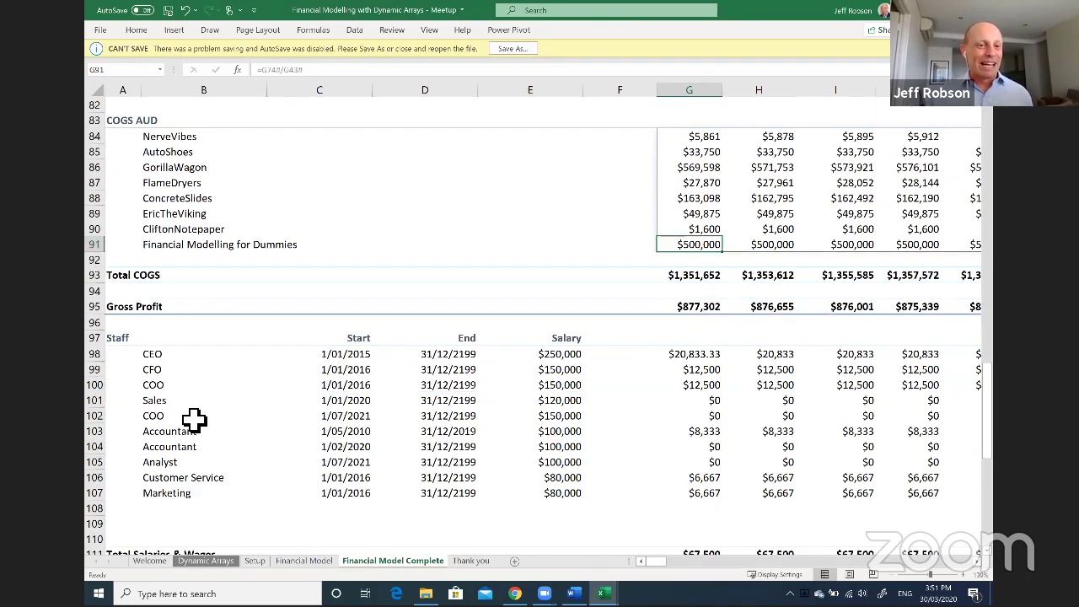
drag(694, 418, 922, 419)
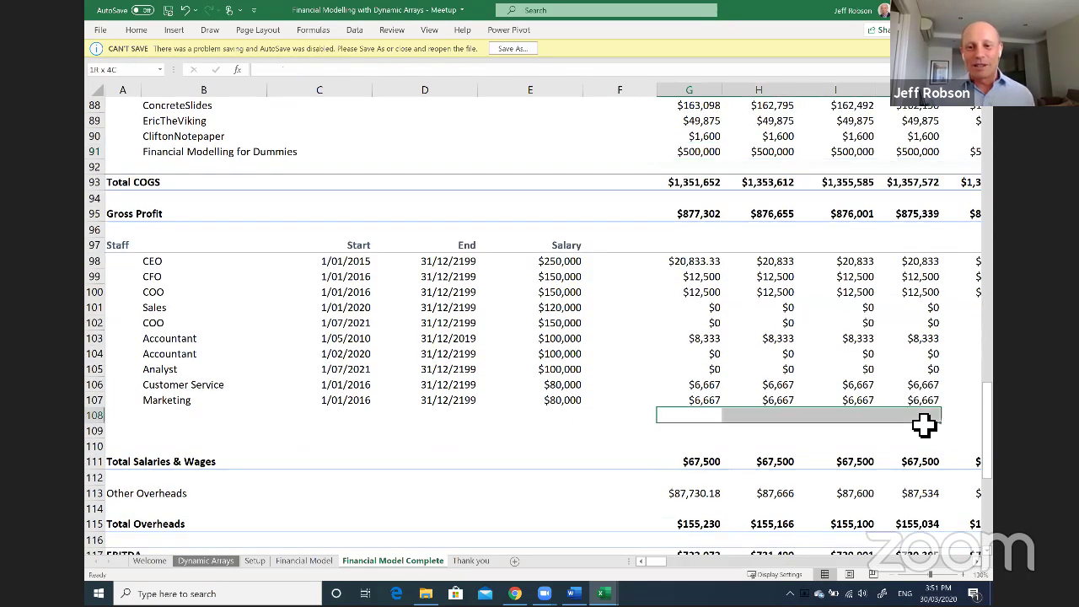
click(661, 422)
right_click(704, 423)
click(661, 422)
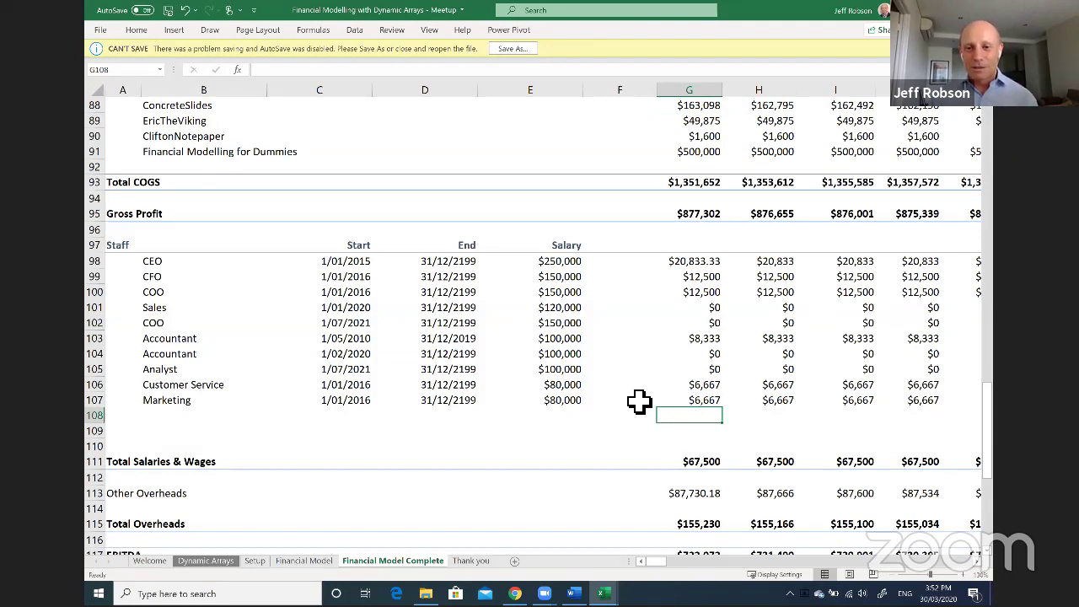
scroll(639, 402, down, 3)
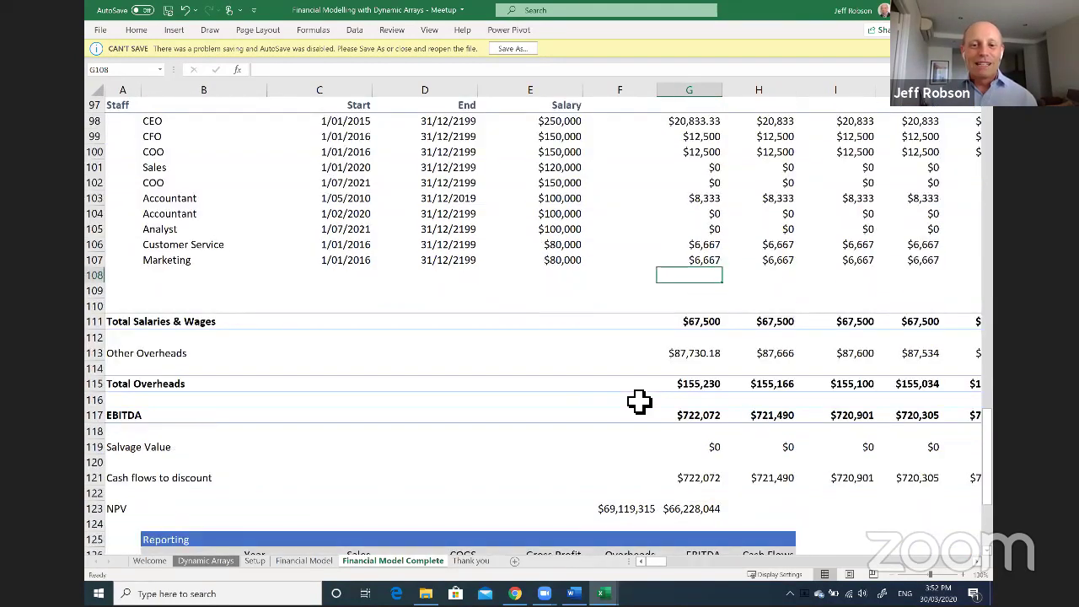
scroll(638, 400, down, 4)
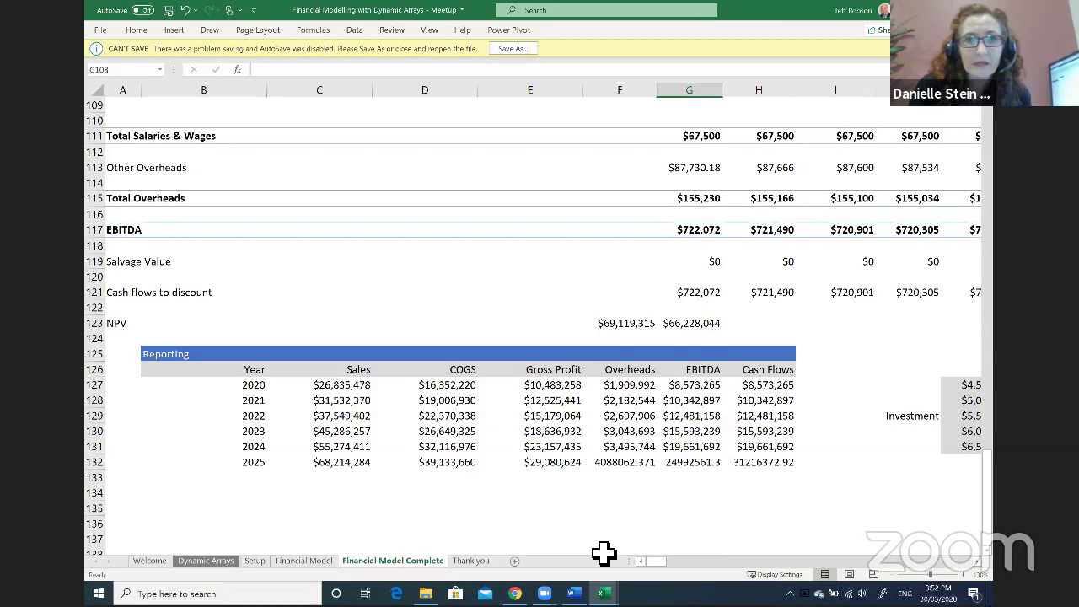
Switch to the Corkscrew Calculations workbook and review its Actual Closing Balance and Budget tables and the two corkscrew examples.
mouse_move(603, 594)
click(658, 544)
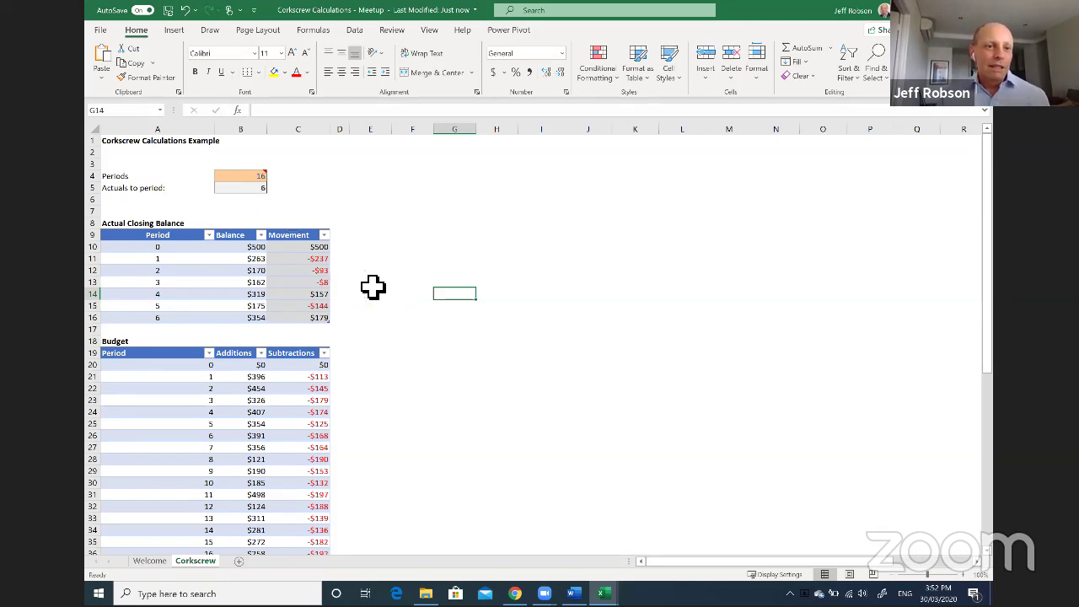
scroll(280, 230, down, 1)
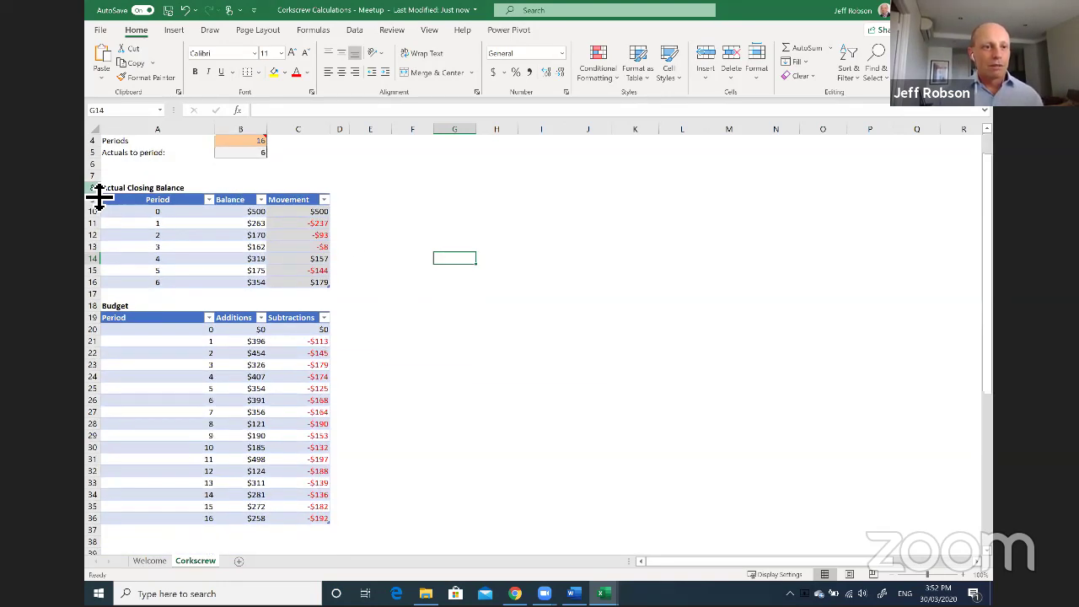
scroll(407, 391, down, 1)
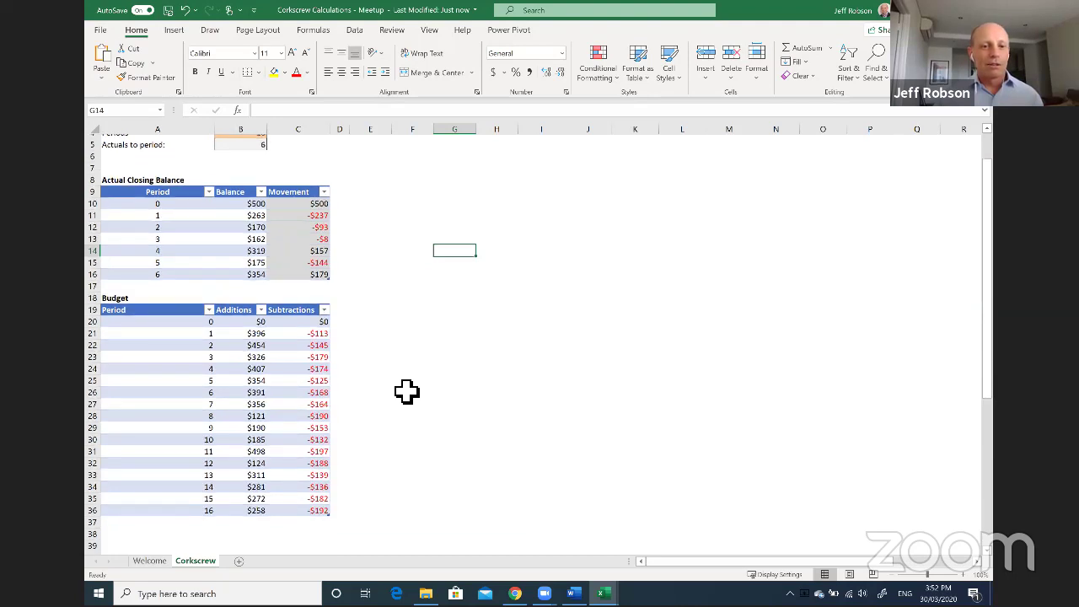
scroll(407, 391, down, 6)
scroll(406, 391, down, 3)
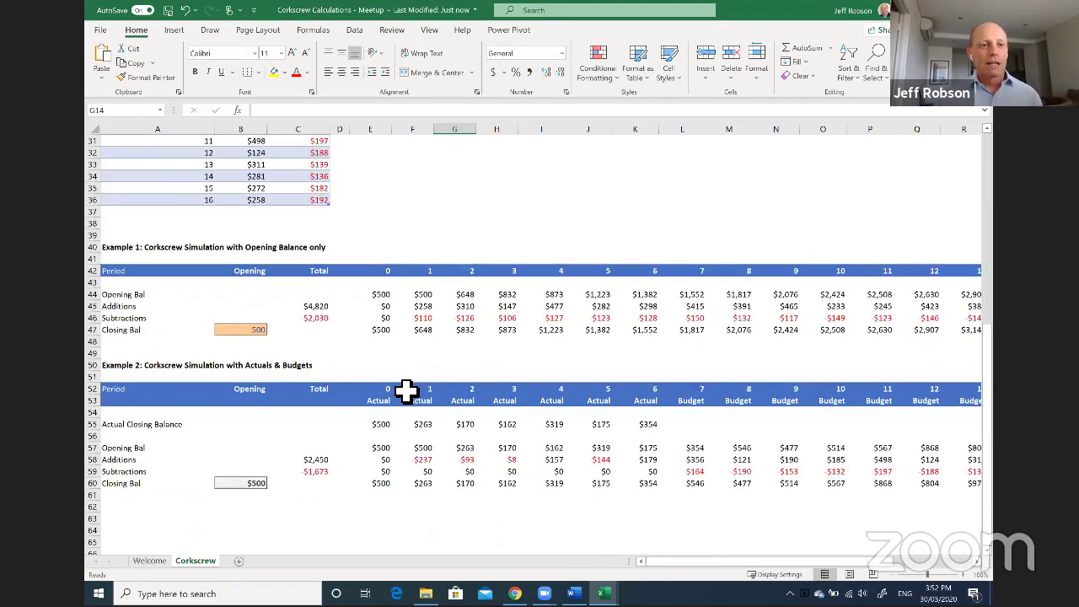
Examine the opening balance input in B47 of Example 1, Corkscrew Simulation with Opening Balance only.
click(252, 331)
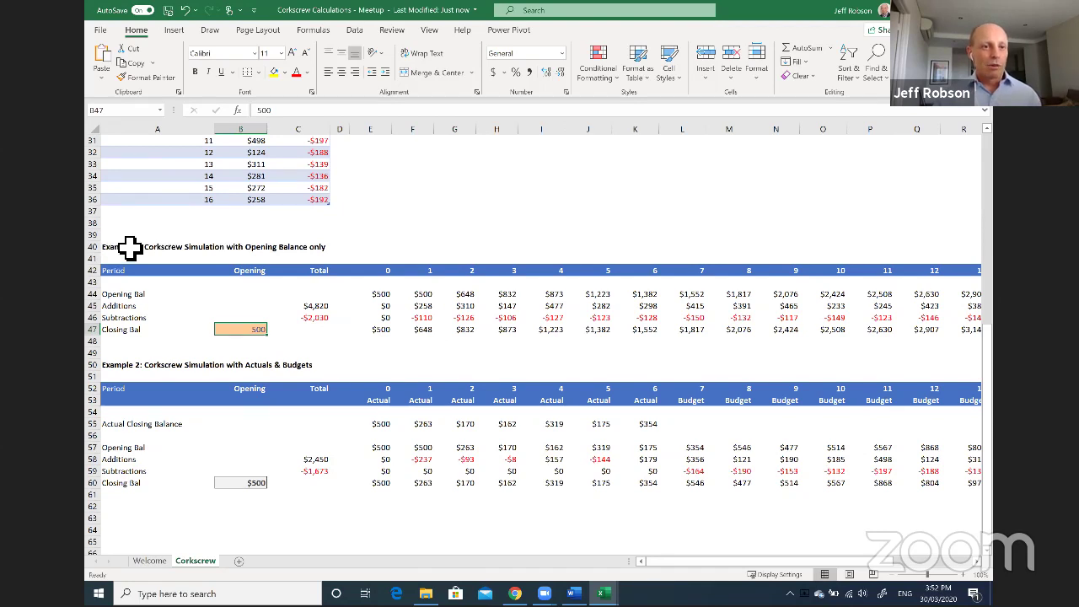
scroll(539, 371, down, 2)
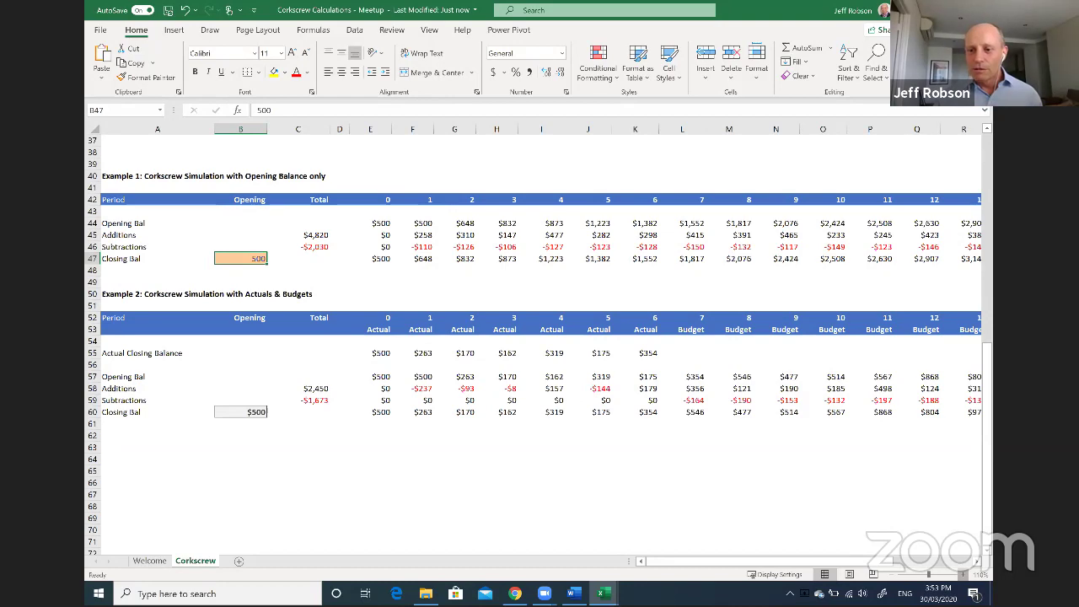
click(963, 574)
click(963, 574)
click(962, 574)
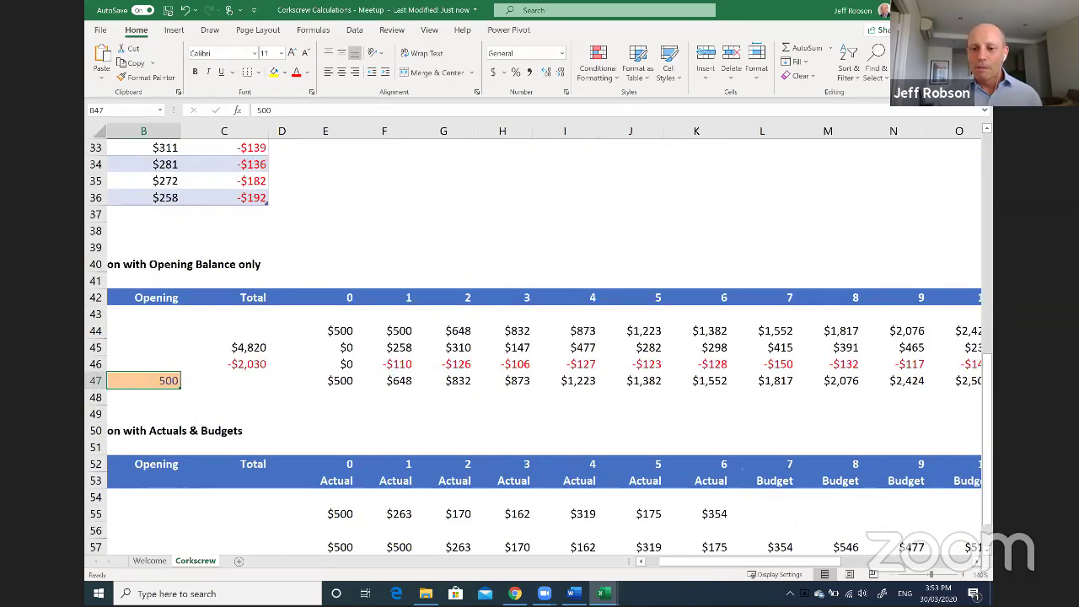
drag(718, 562, 699, 562)
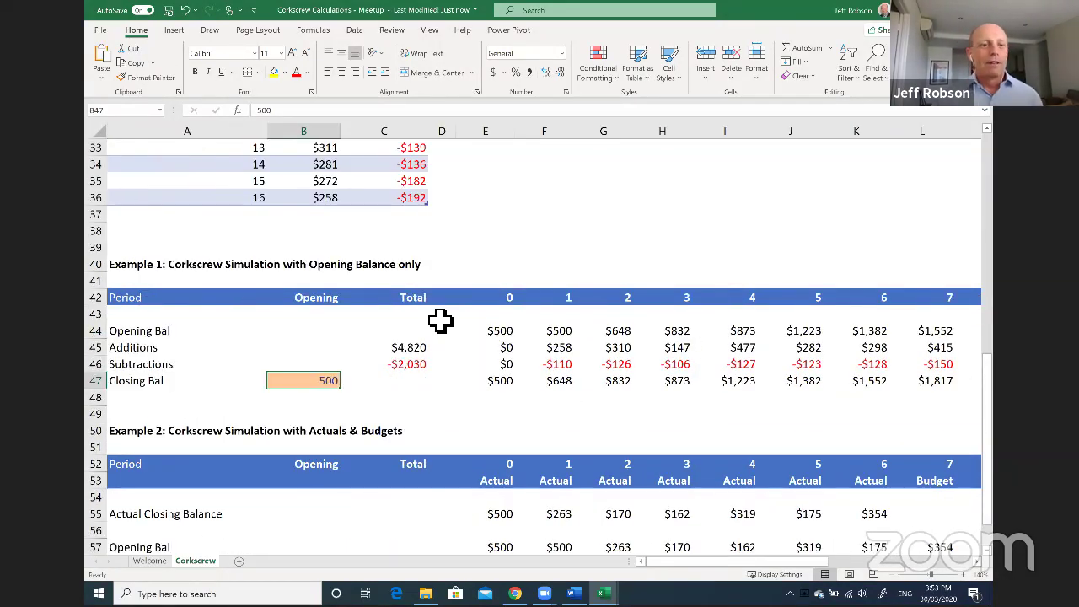
scroll(440, 320, down, 2)
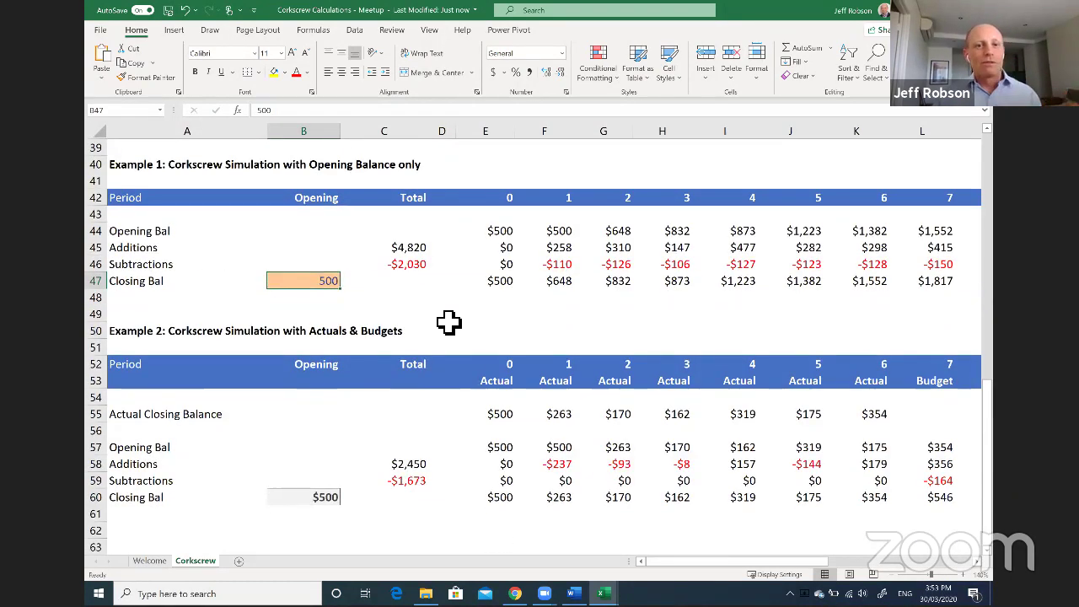
double_click(305, 287)
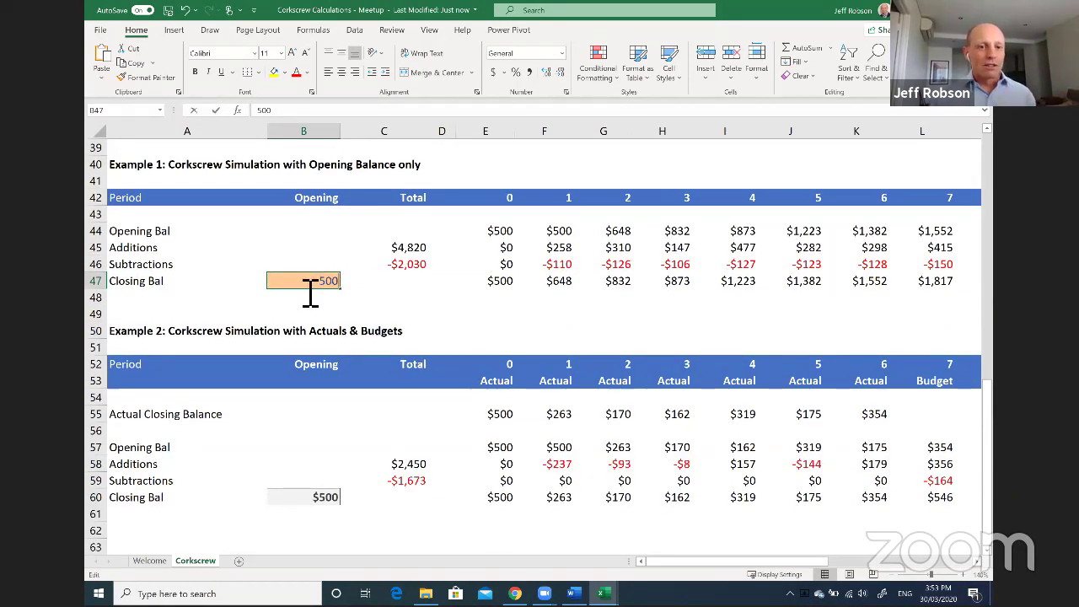
key(Escape)
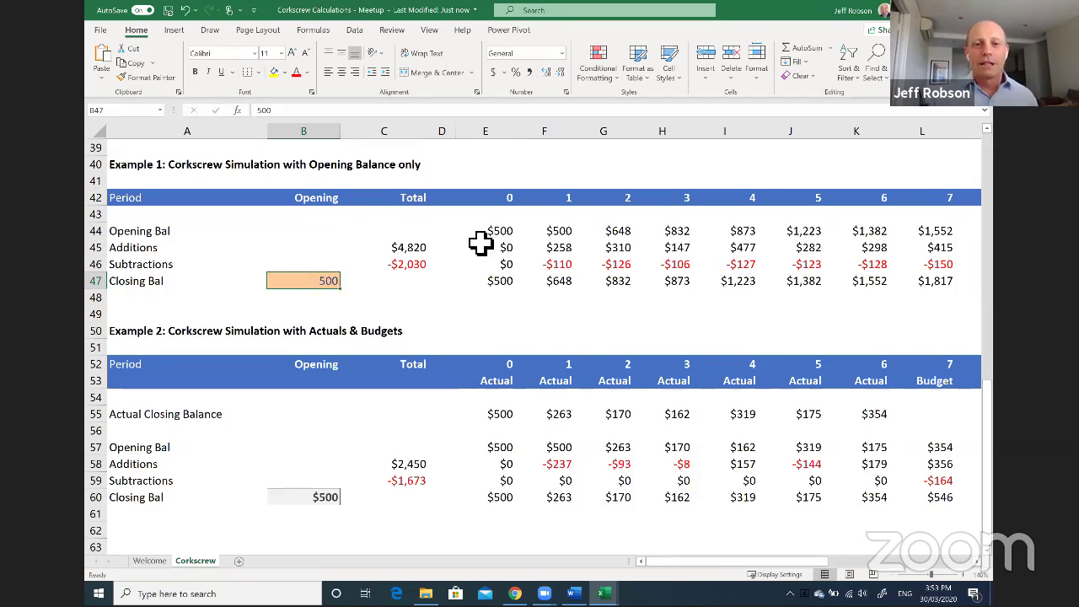
Examine the RANDARRAY formulas behind the Additions in E45 and the Subtractions in E46 of Example 1.
click(501, 233)
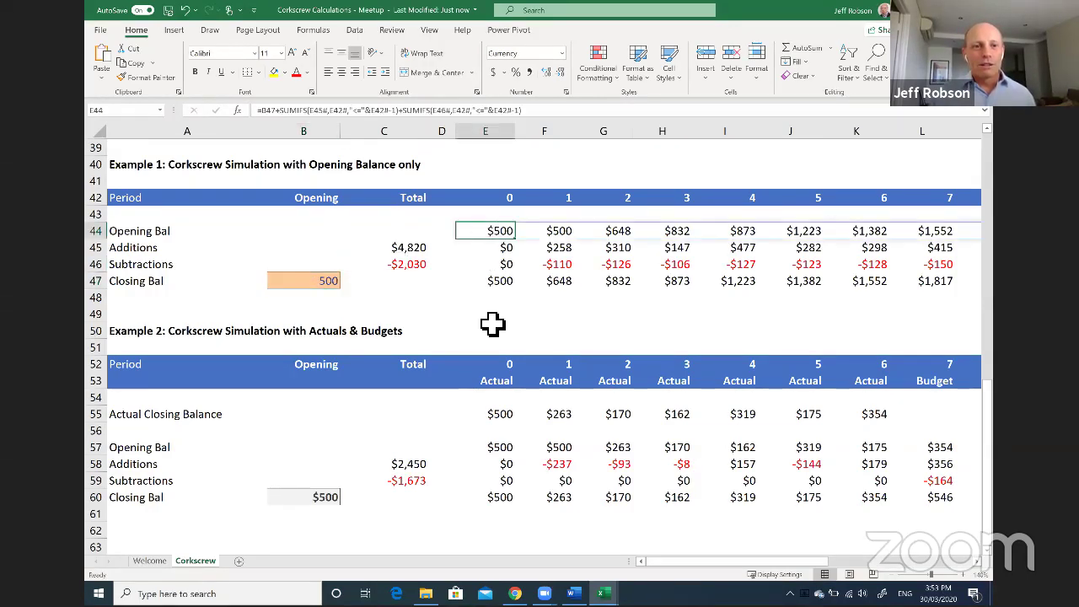
click(495, 253)
key(shift+Down)
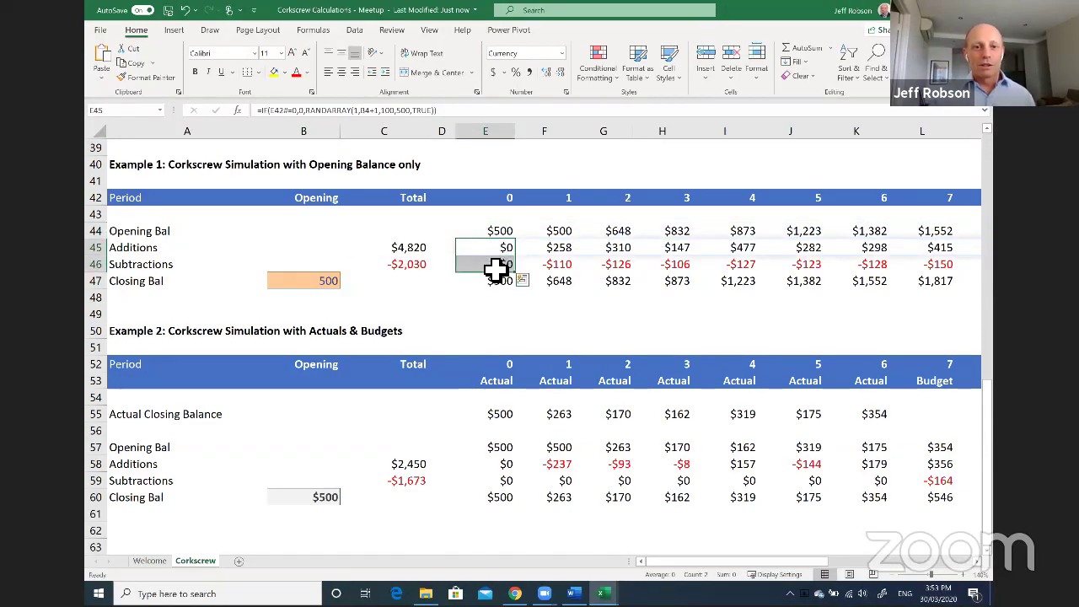
key(shift+Up)
click(496, 268)
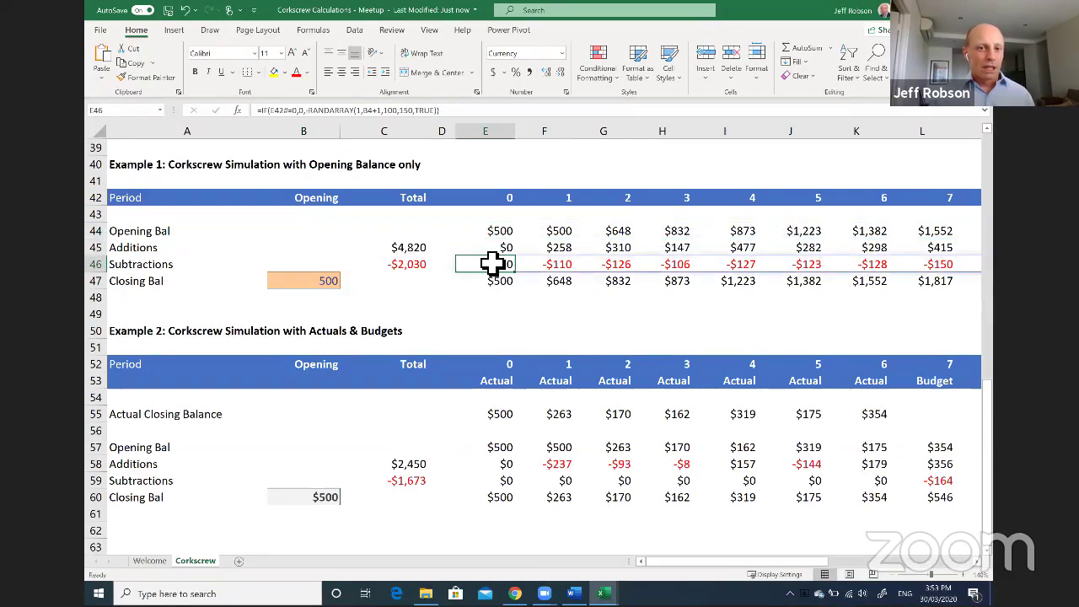
key(Up)
key(F2)
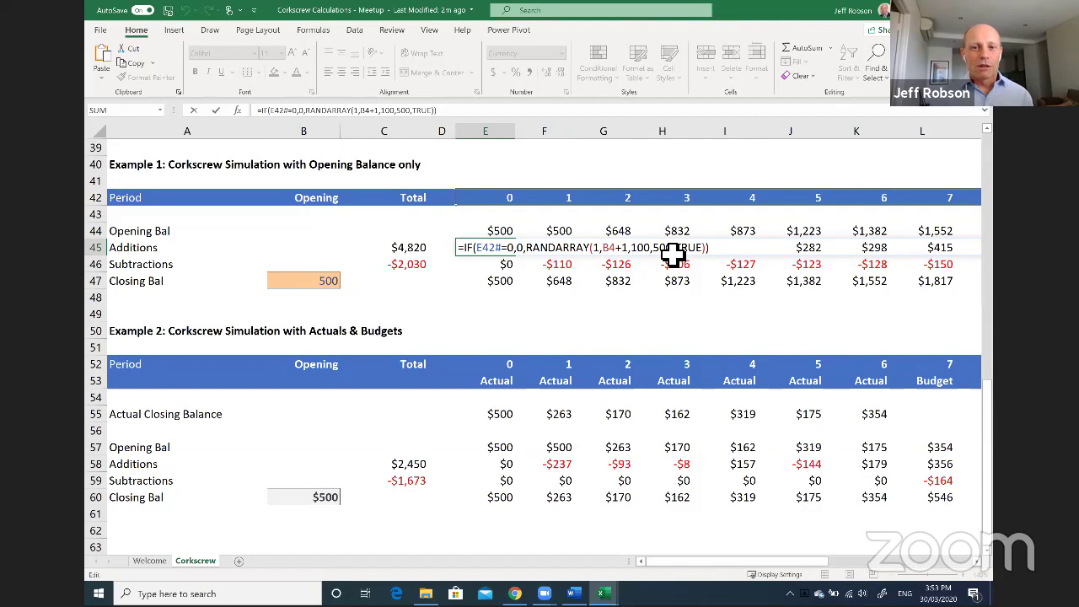
key(Return)
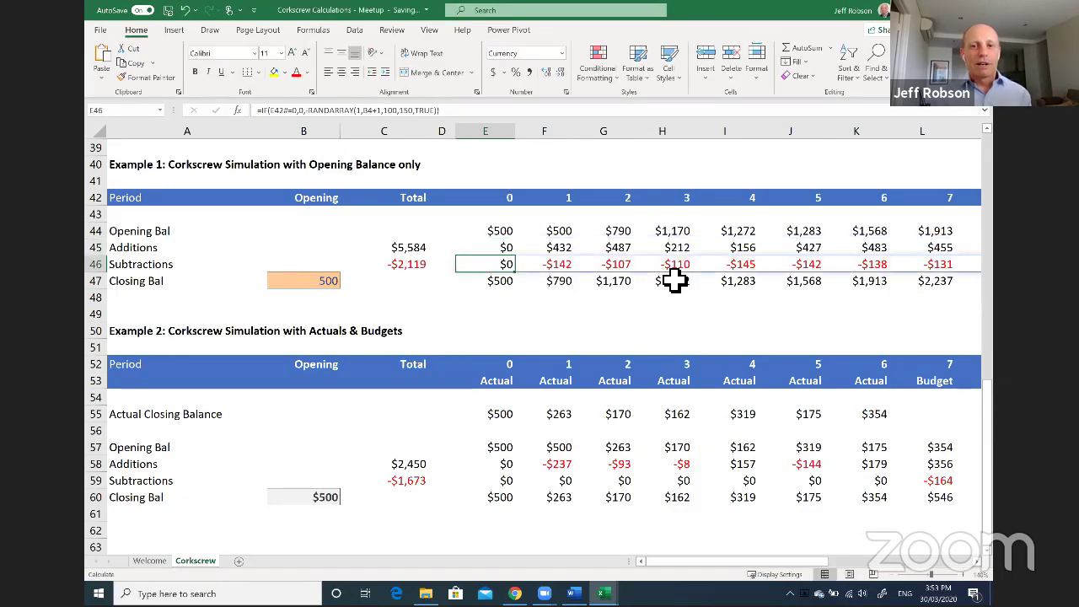
key(F2)
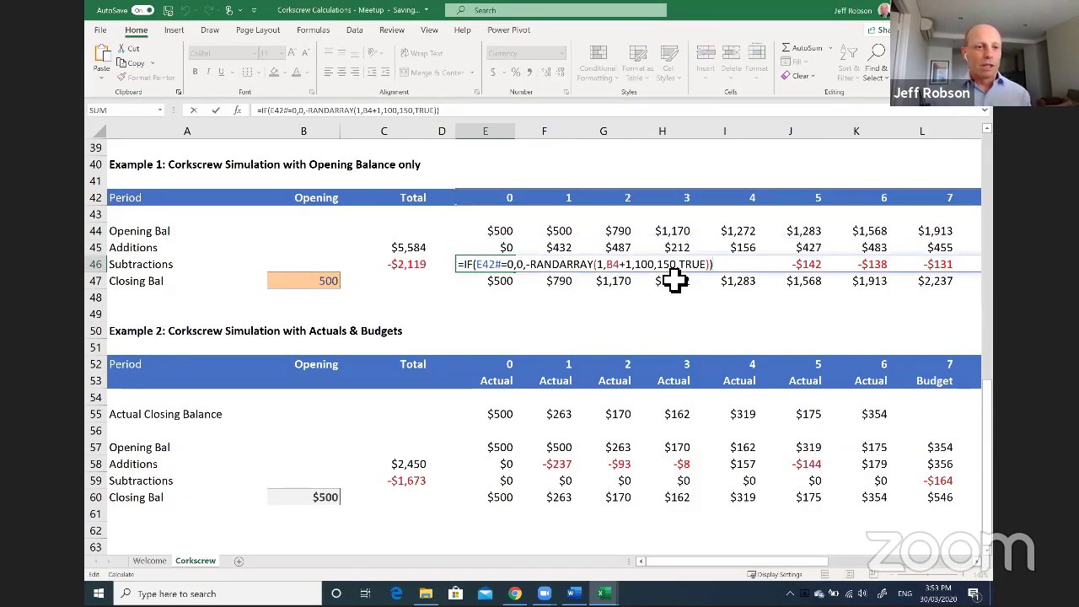
key(Escape)
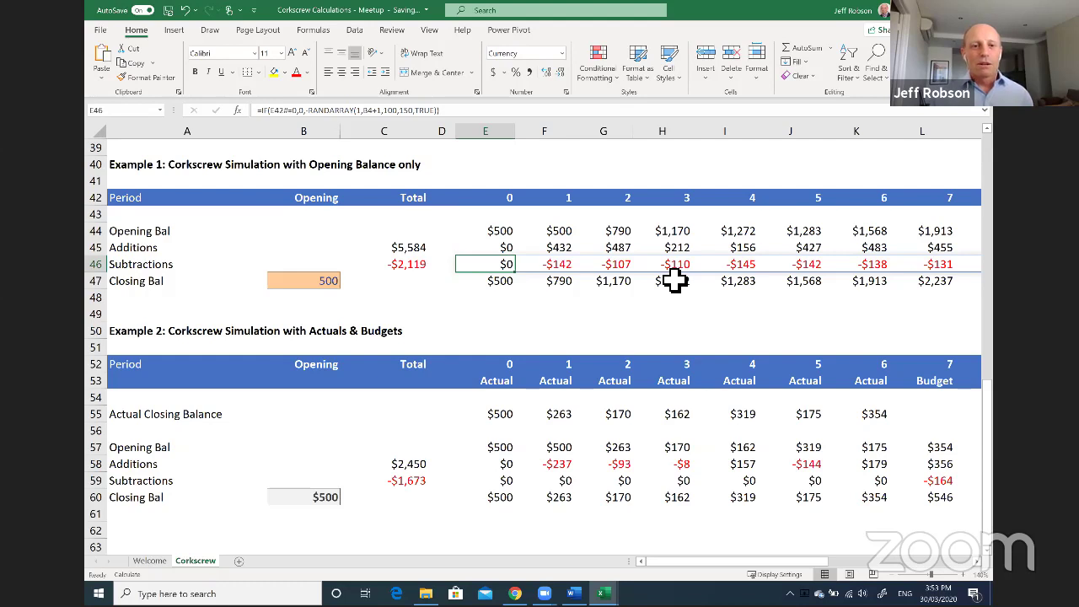
Examine the Opening Bal SUMIFS formula in E44 and select the period 0 and 1 additions in E45:F45.
key(Up)
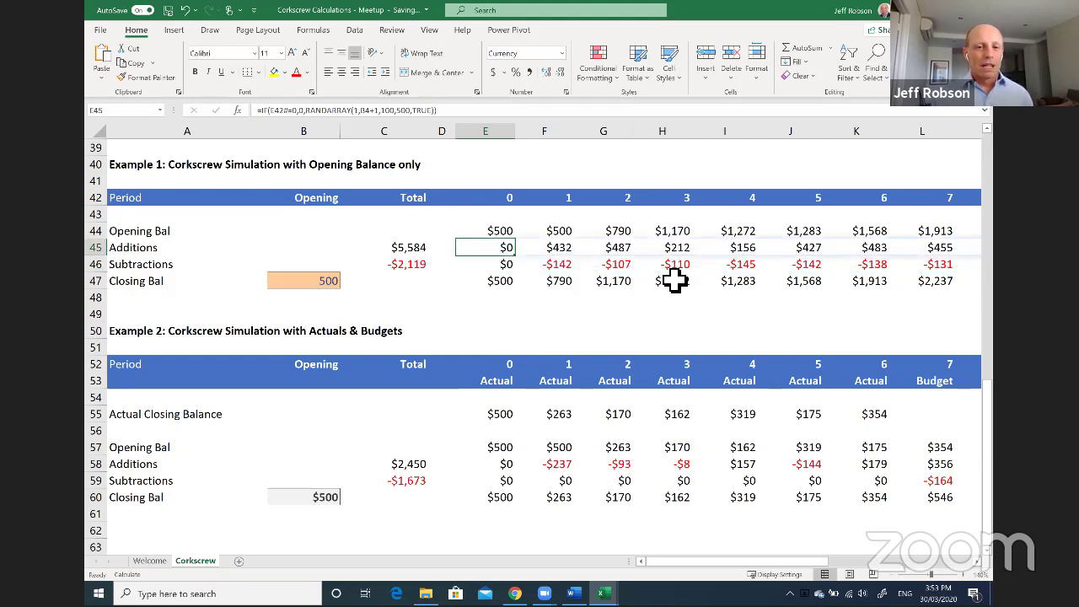
key(Up)
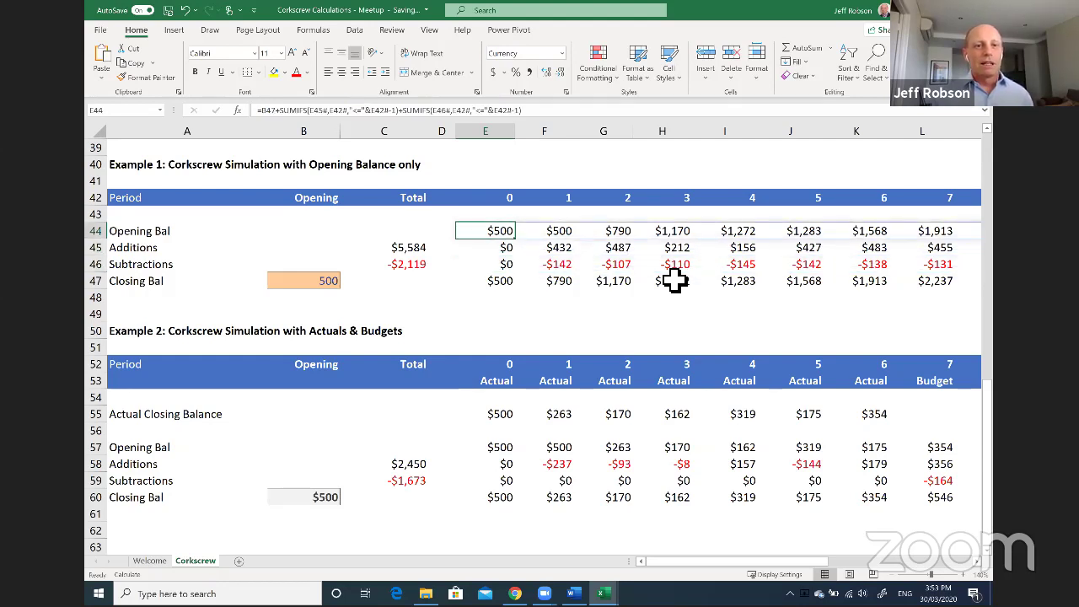
key(F2)
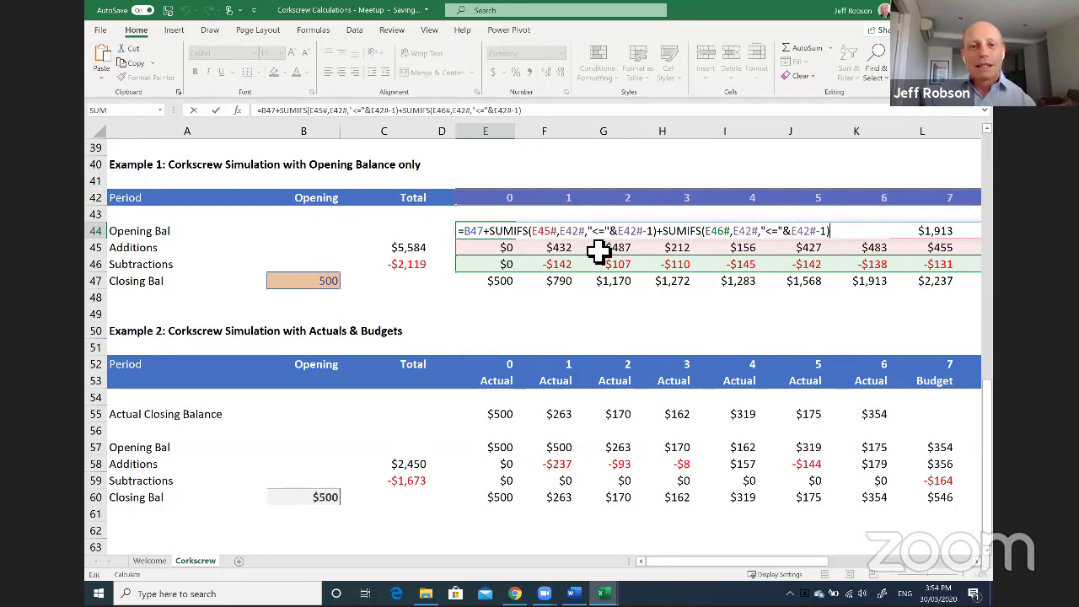
click(545, 233)
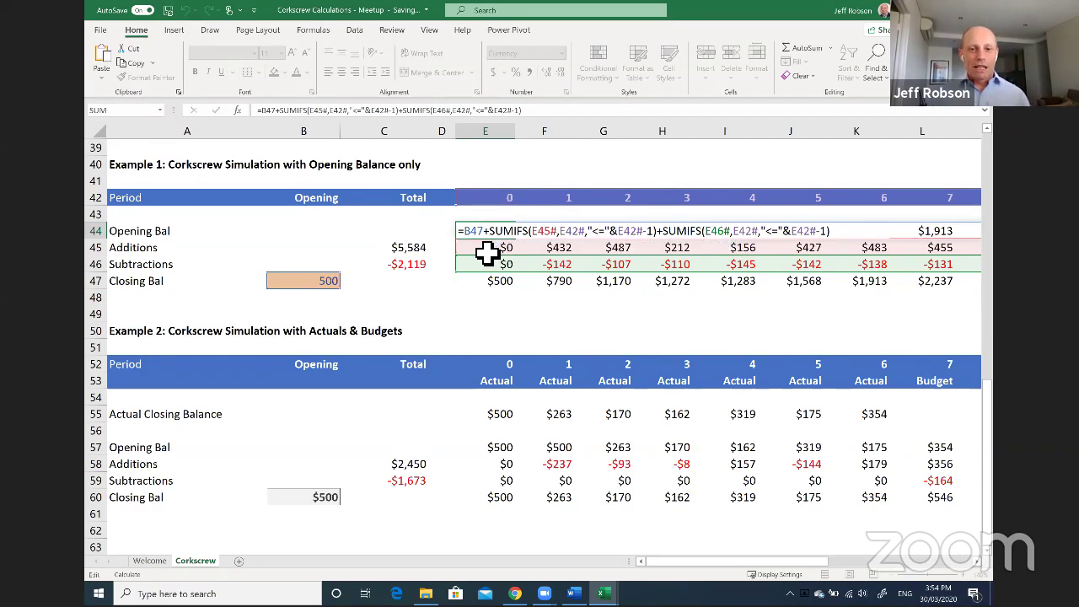
key(ctrl+Return)
click(624, 250)
drag(509, 251, 567, 250)
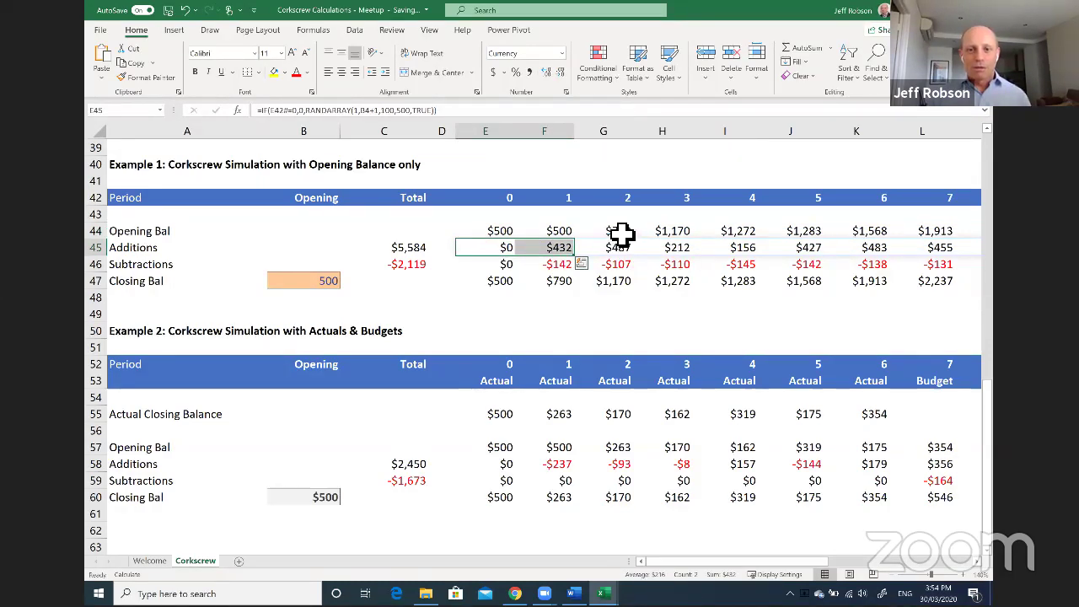
Compare the period 2 opening balance in G44 with the period 1 closing balance in F47 and the movements in E45:F46.
click(621, 235)
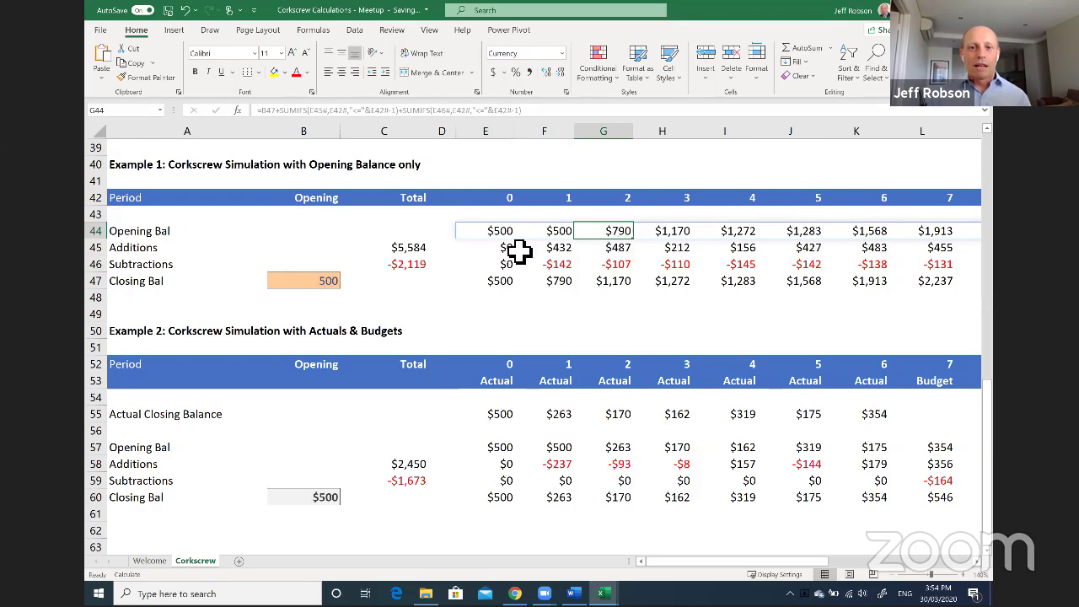
drag(509, 253, 565, 267)
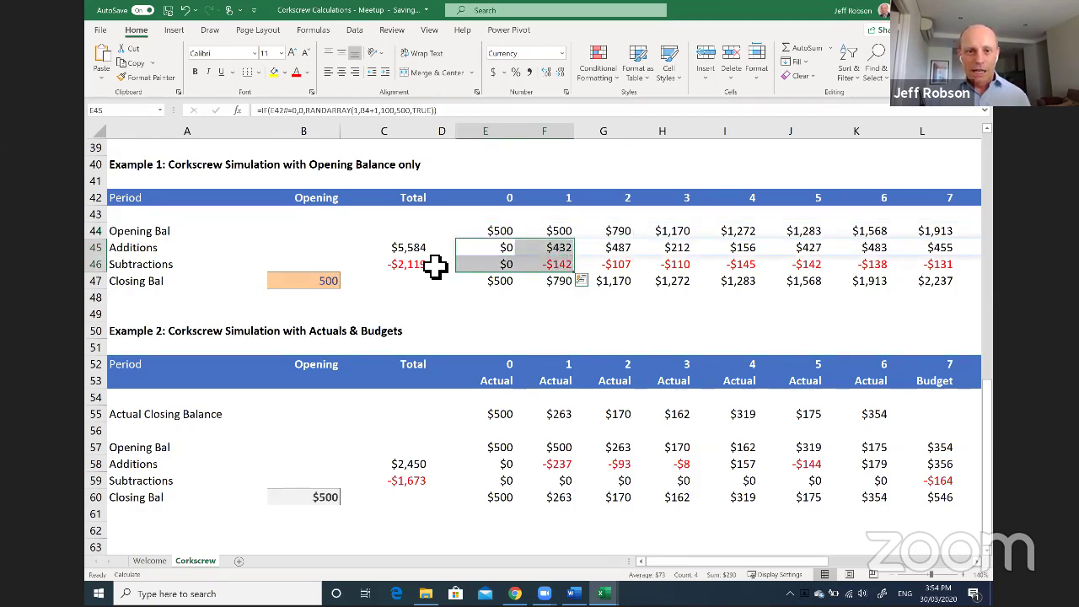
scroll(322, 330, up, 1)
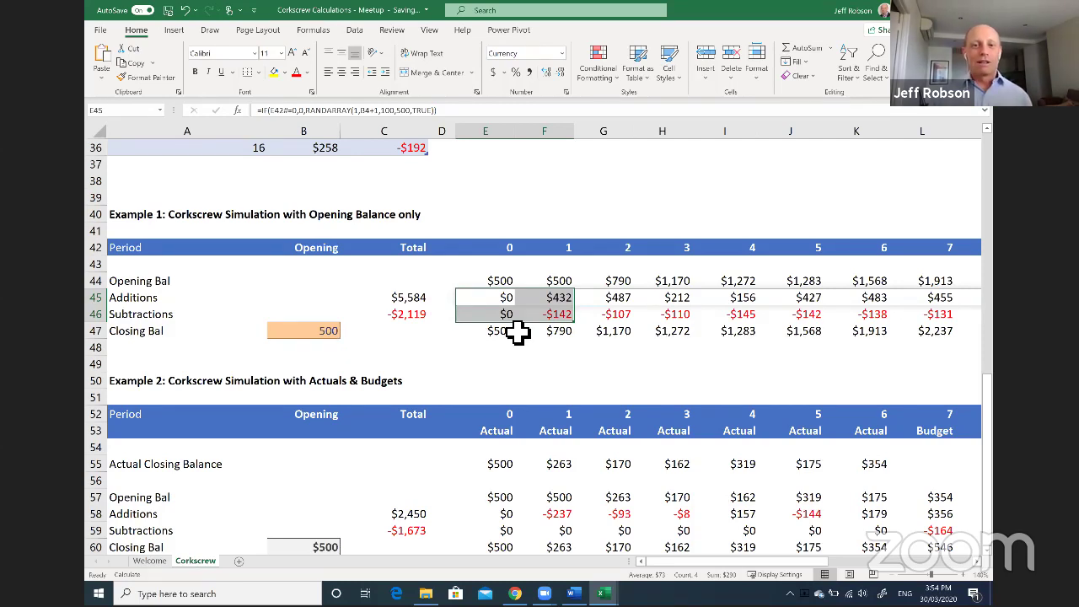
click(634, 287)
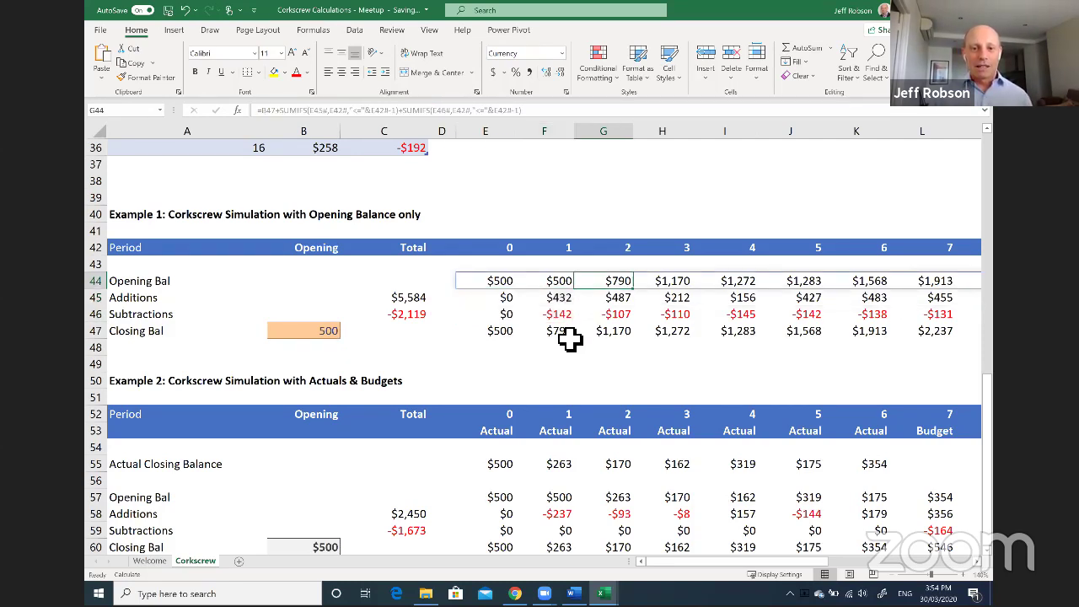
click(566, 332)
click(627, 283)
click(566, 336)
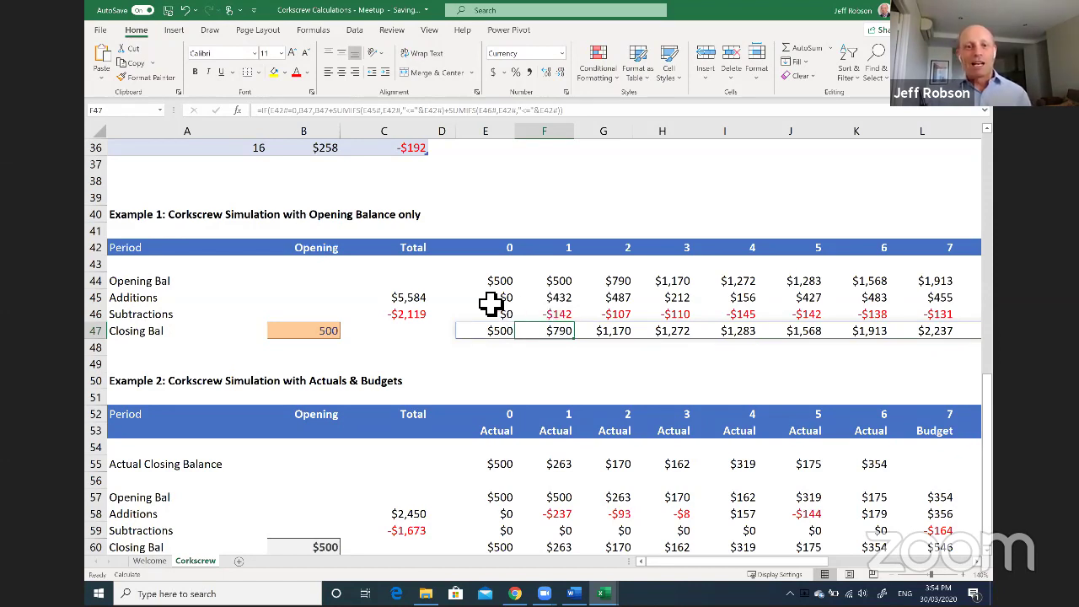
Examine how the Opening Bal formula in E44 adds the B47 opening input to the SUMIFS of prior-period additions and subtractions.
click(321, 333)
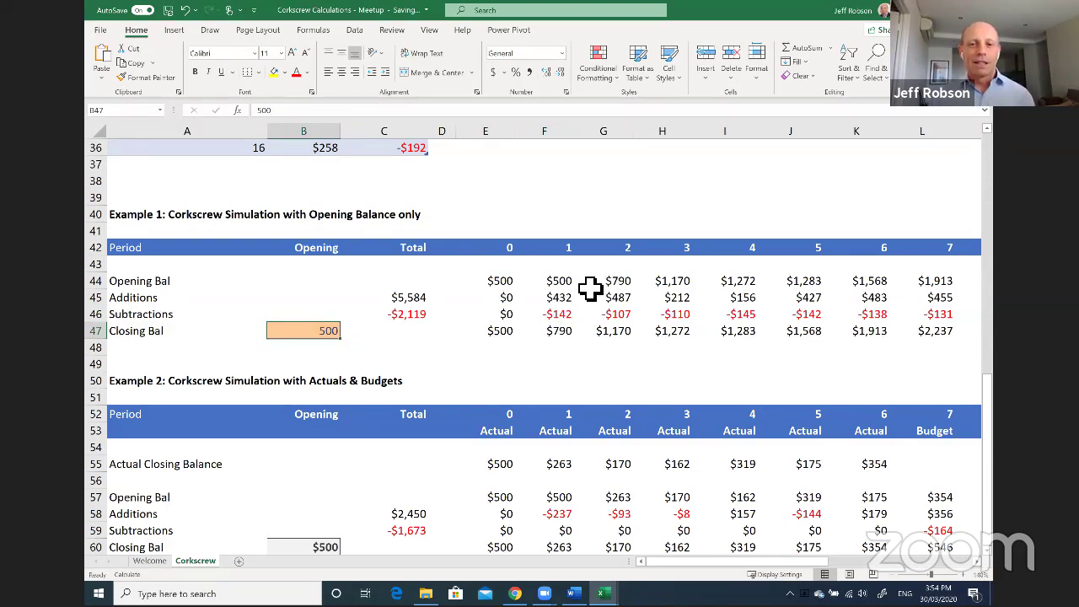
click(558, 285)
right_click(564, 295)
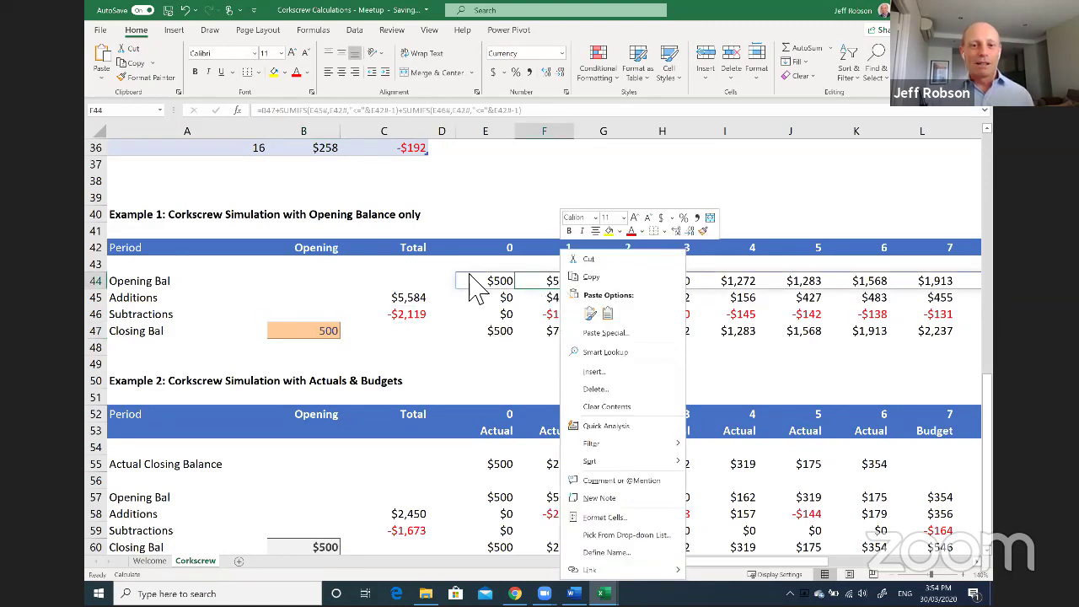
click(489, 282)
double_click(494, 281)
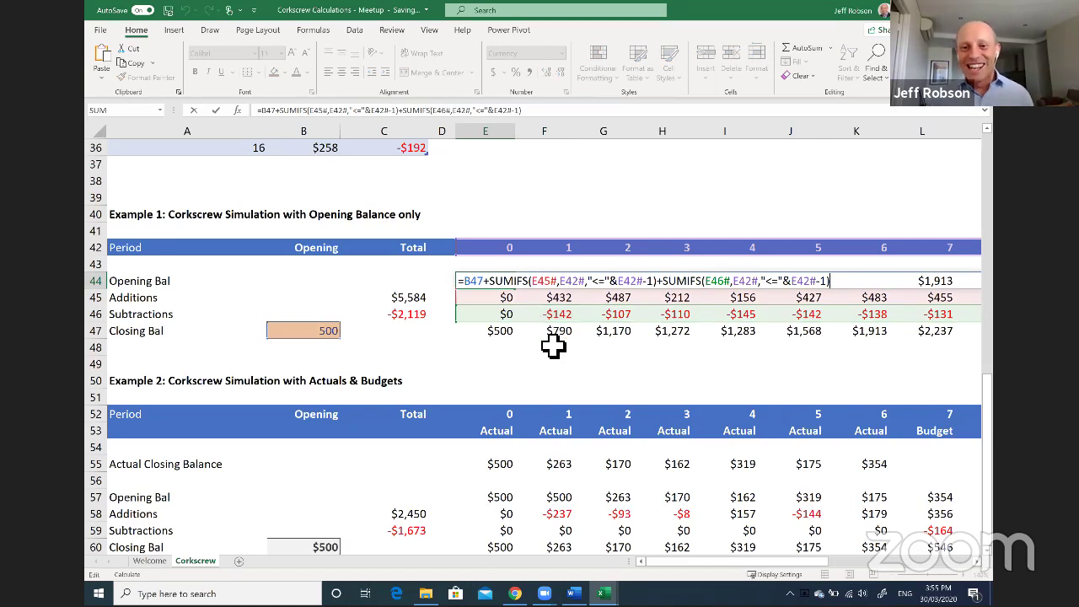
key(Escape)
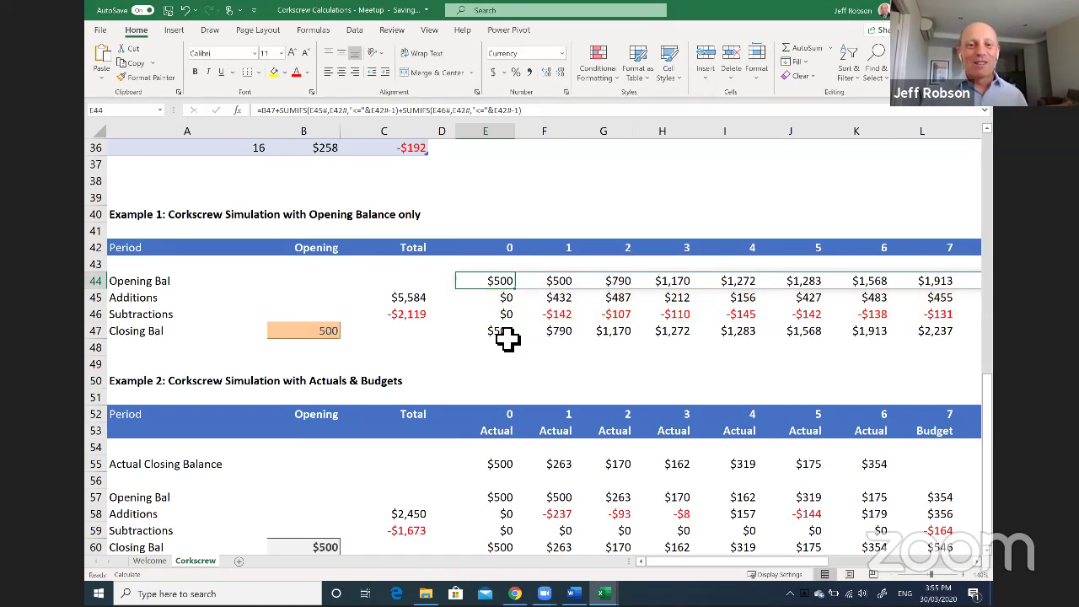
Examine the Closing Bal IF and SUMIFS formula in E47 and the period 0 additions and subtractions in E45:E46.
key(Down)
key(Down)
key(Down)
key(F2)
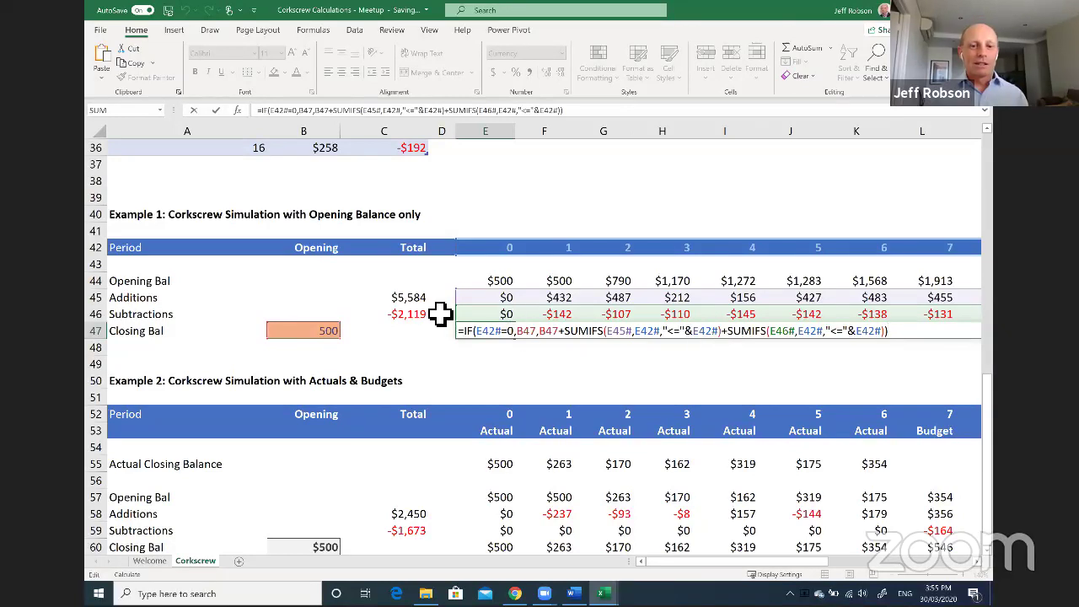
key(Return)
click(493, 300)
drag(495, 313, 498, 313)
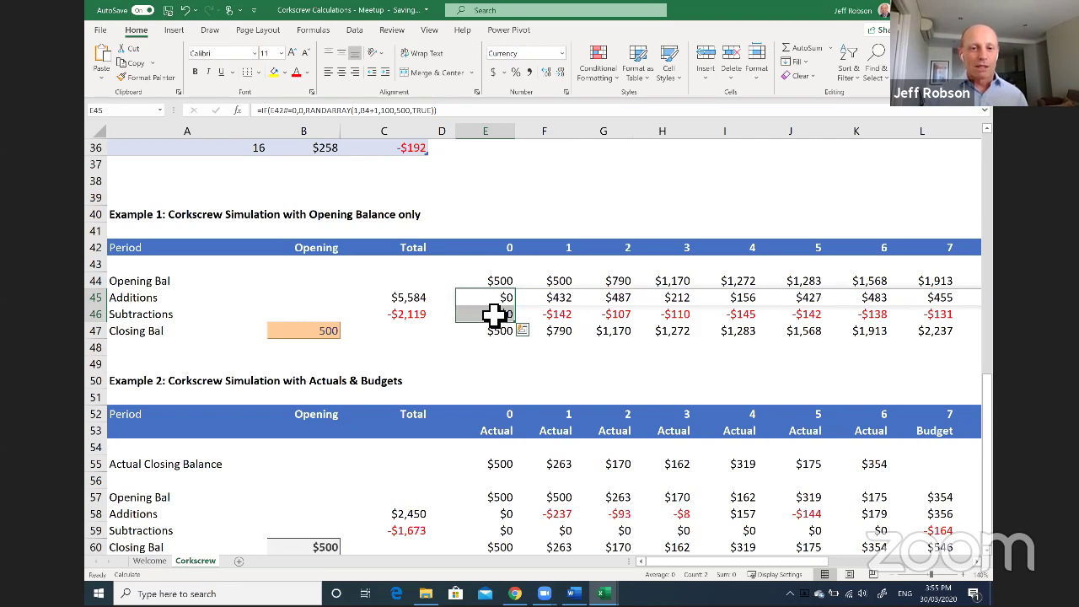
Trace the period 1 movements in F45:F46 to the closing balance in F47 and the period 2 opening balance in G44.
right_click(561, 330)
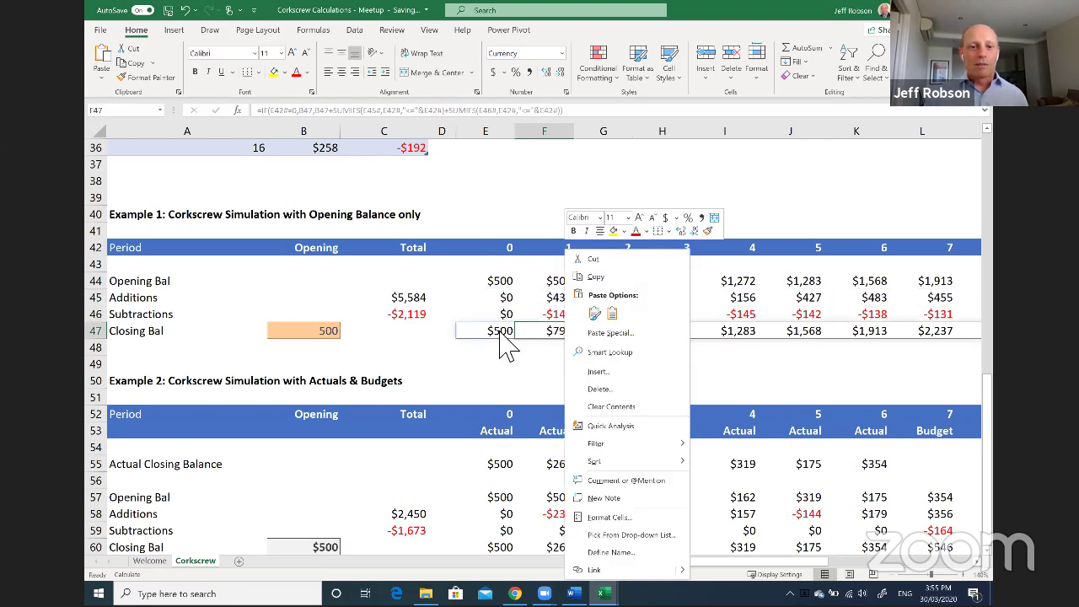
click(565, 300)
drag(562, 298, 565, 318)
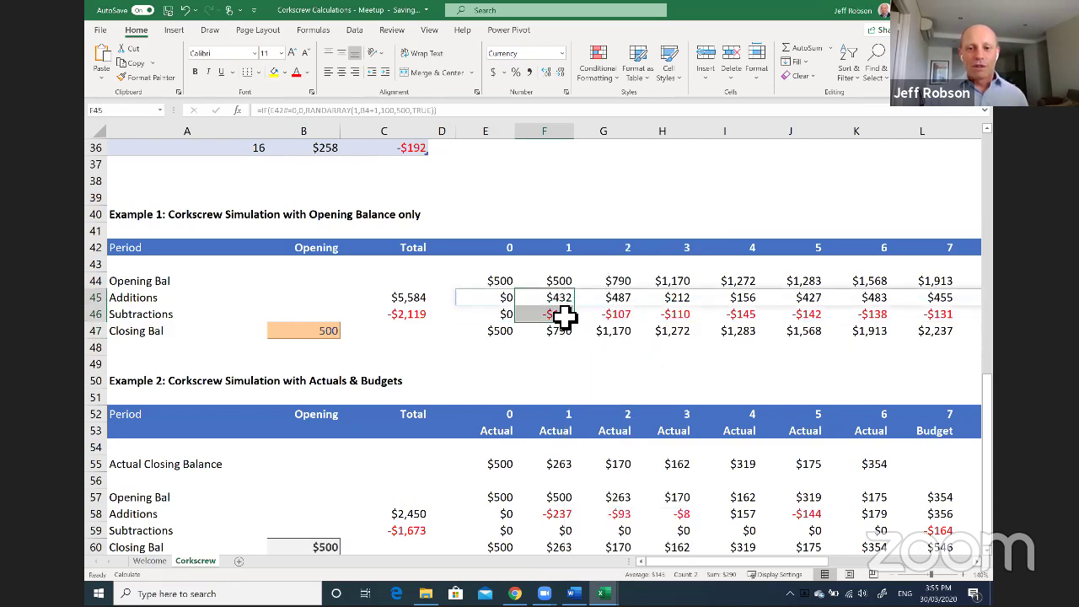
scroll(565, 316, up, 1)
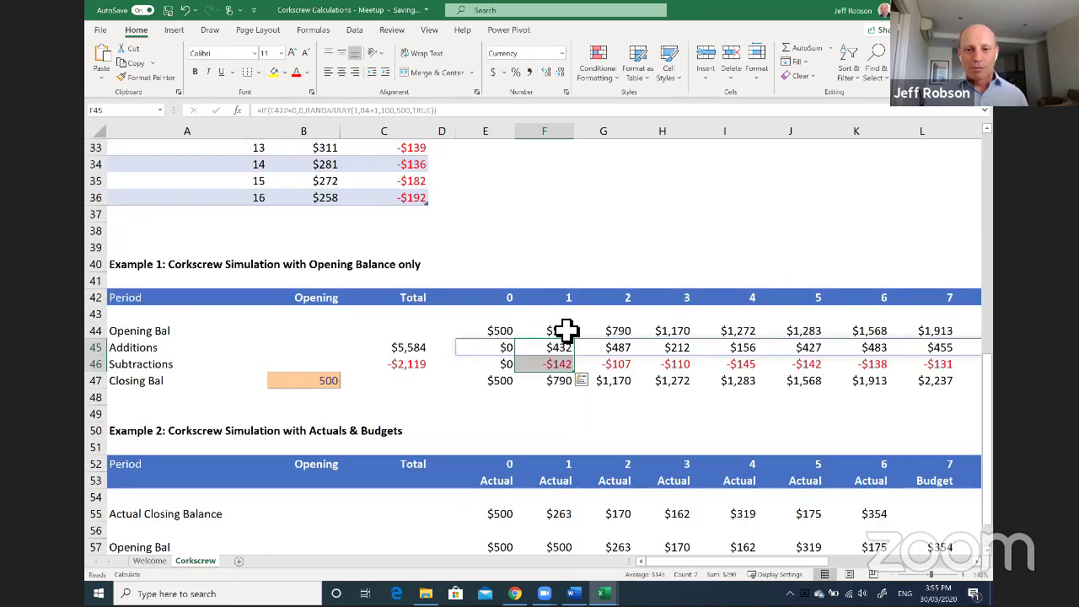
click(563, 383)
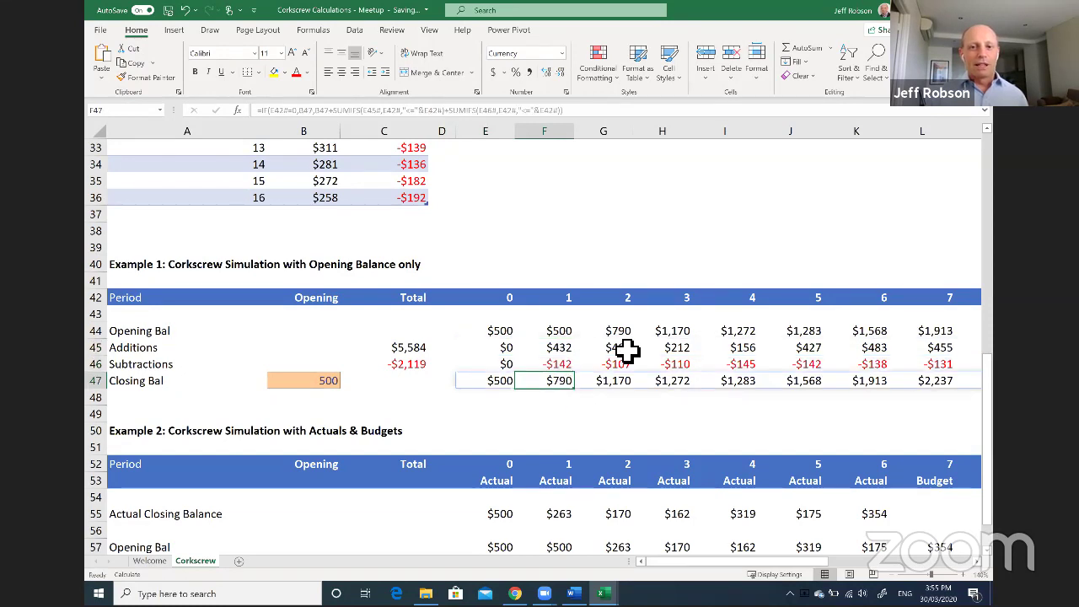
click(627, 334)
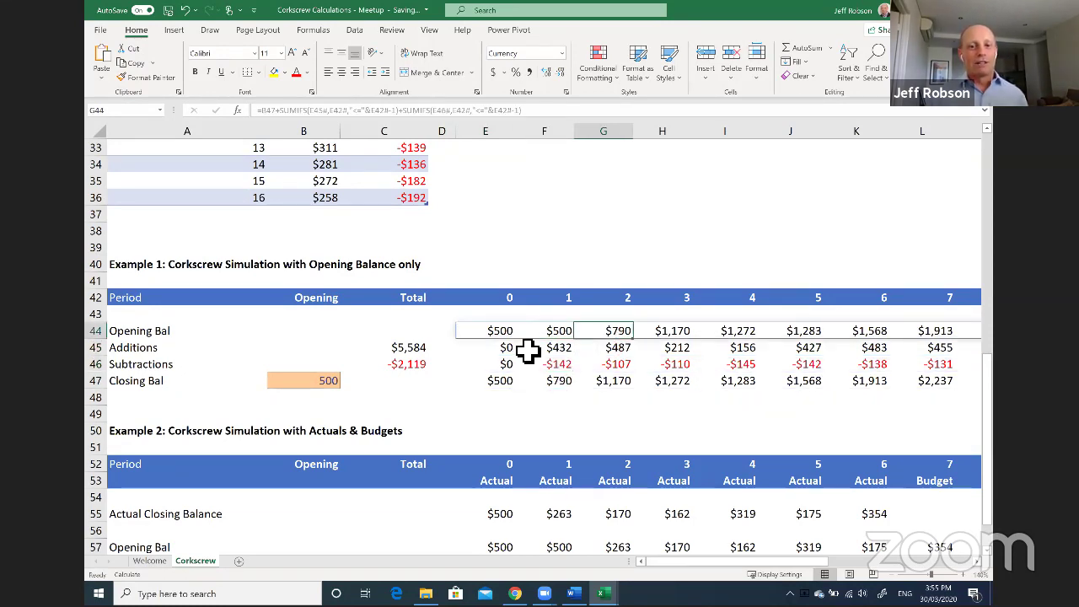
Review the movements in E45:F46, the period 0 formulas in E44:E46 and the period 4 opening balance in I44.
scroll(531, 345, down, 1)
drag(501, 298, 553, 315)
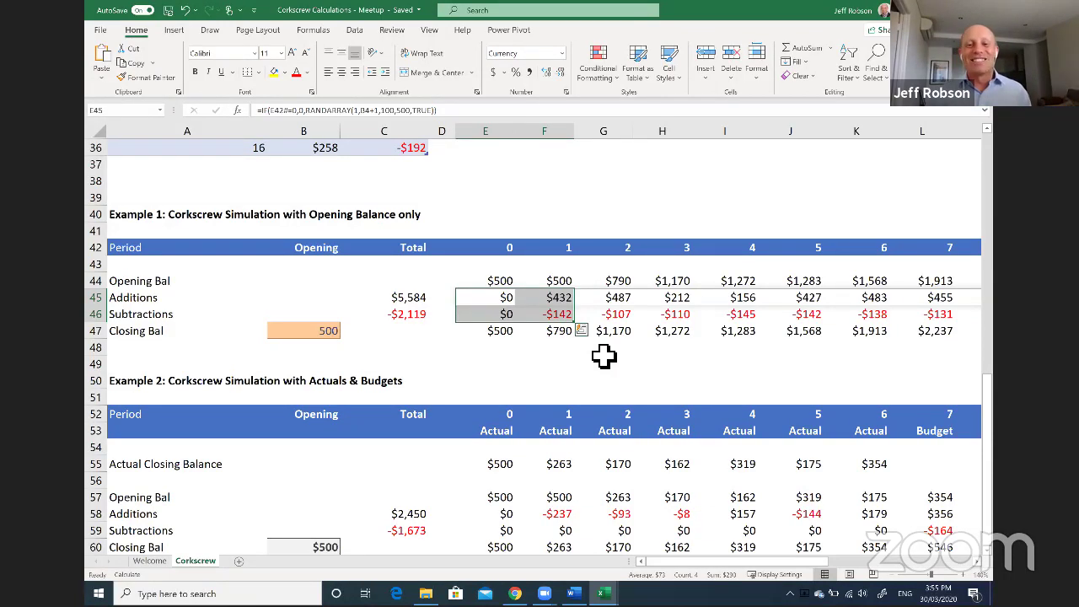
click(508, 282)
click(505, 297)
click(504, 314)
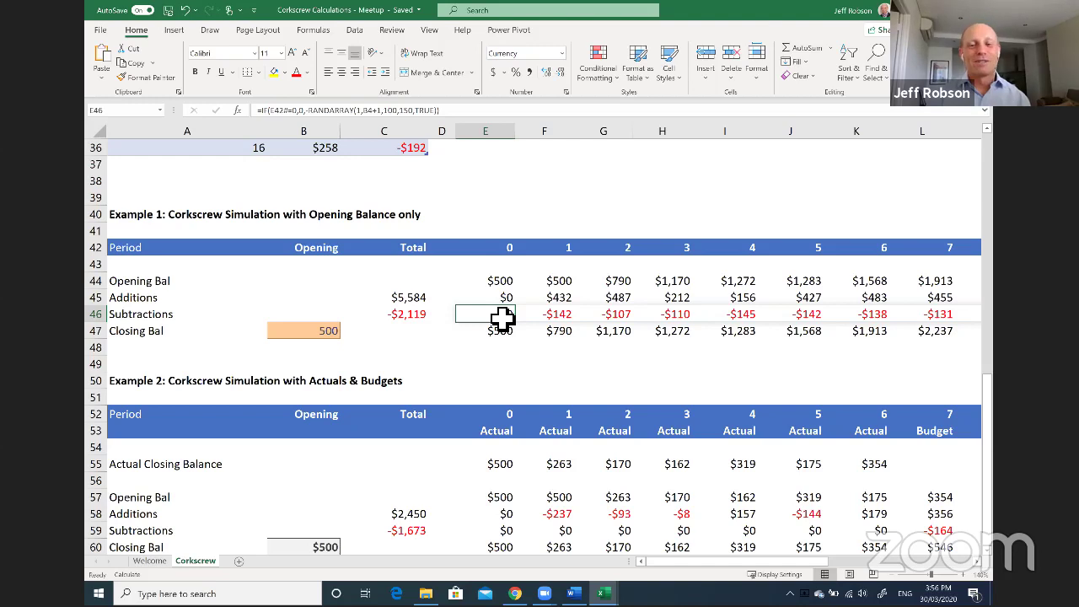
click(753, 287)
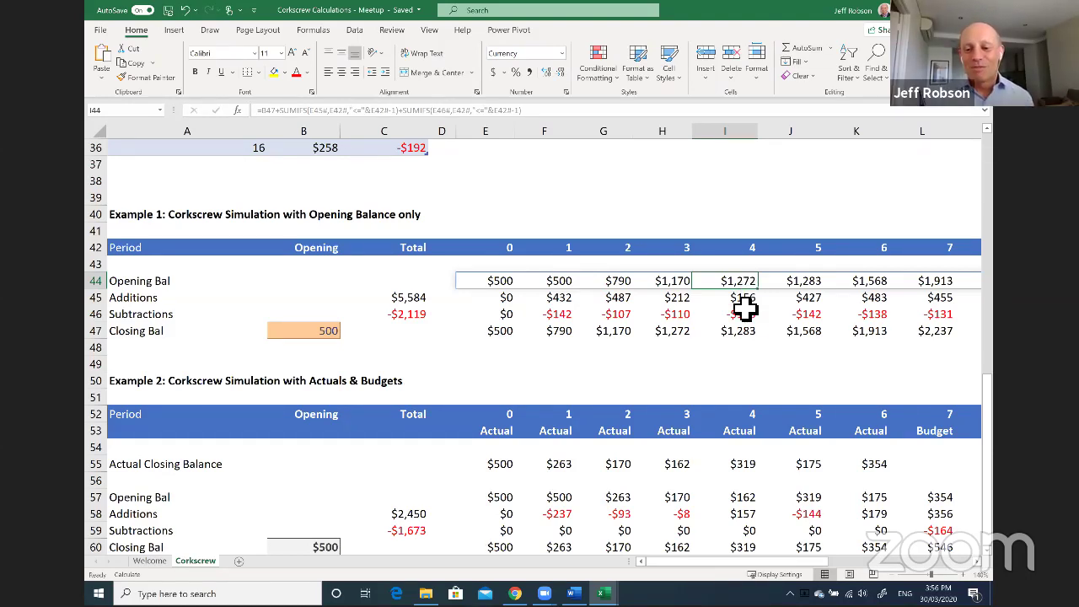
Compare Example 2's actual closing balances in E55:K55 with its Closing Bal values in E60:K60, and check the first budget period's opening balance in L57.
scroll(720, 381, down, 3)
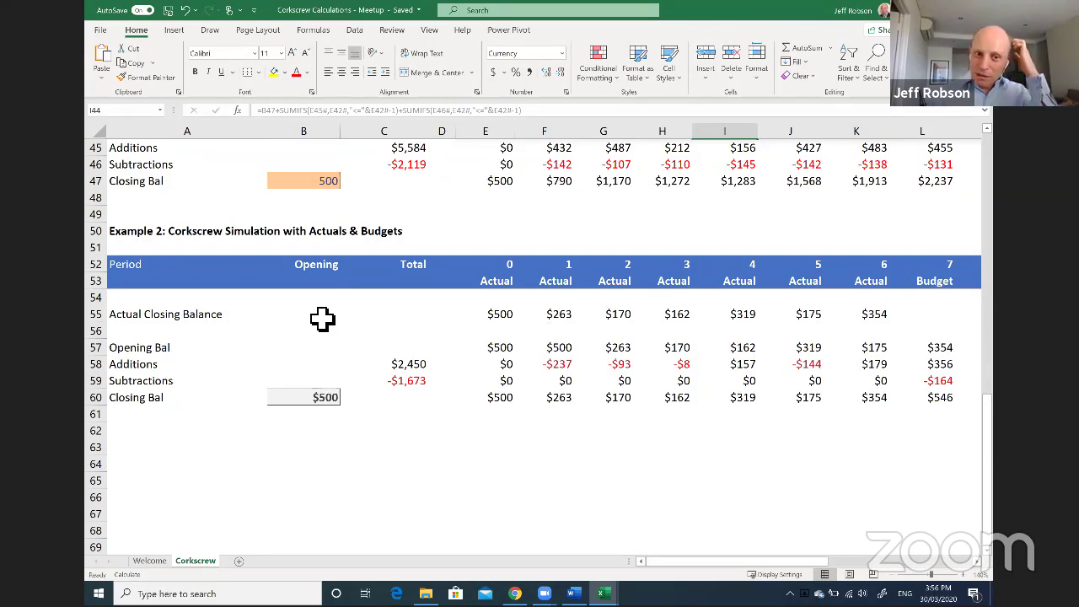
drag(501, 316, 889, 328)
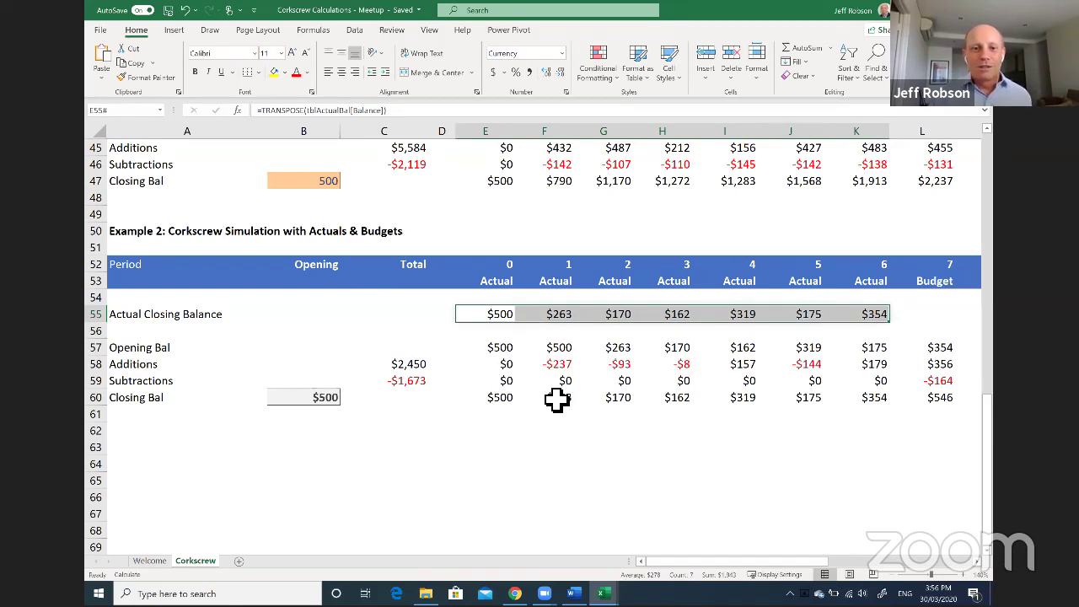
drag(491, 310, 847, 318)
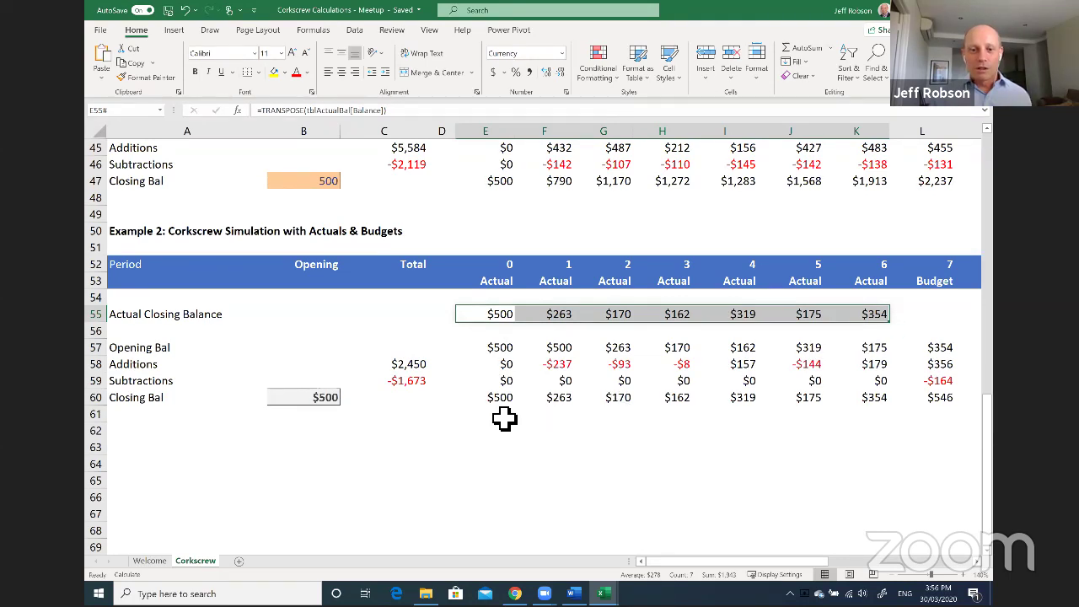
drag(491, 402, 873, 400)
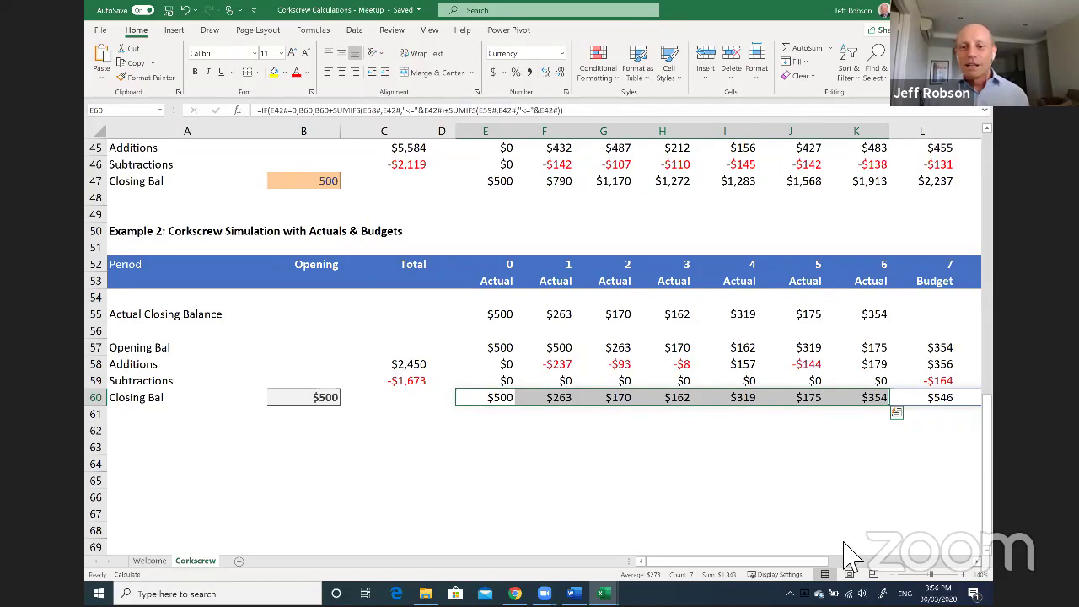
drag(811, 561, 852, 561)
click(616, 349)
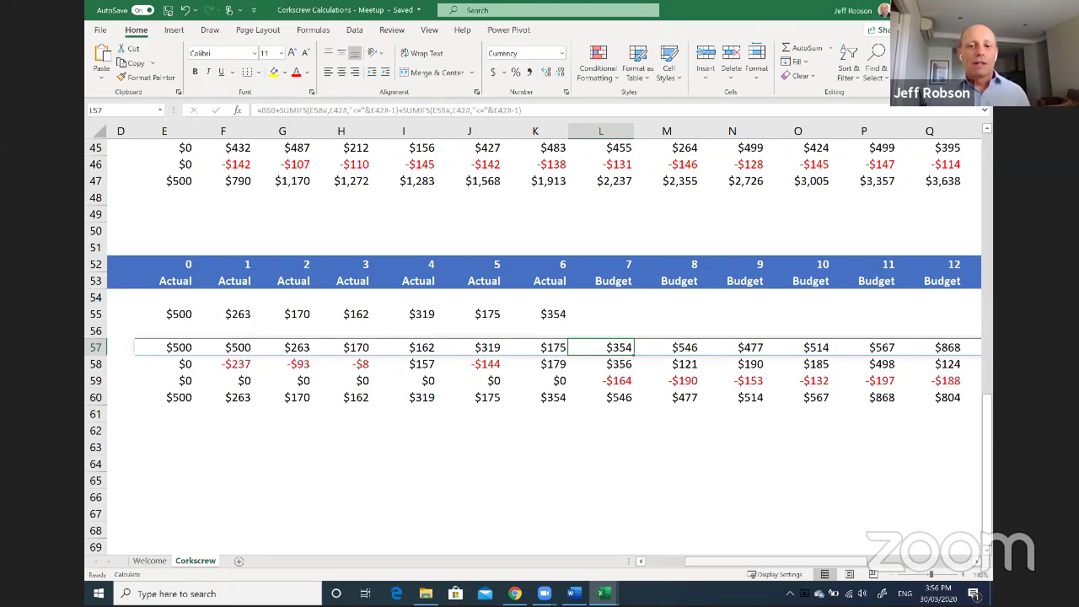
scroll(479, 399, left, 3)
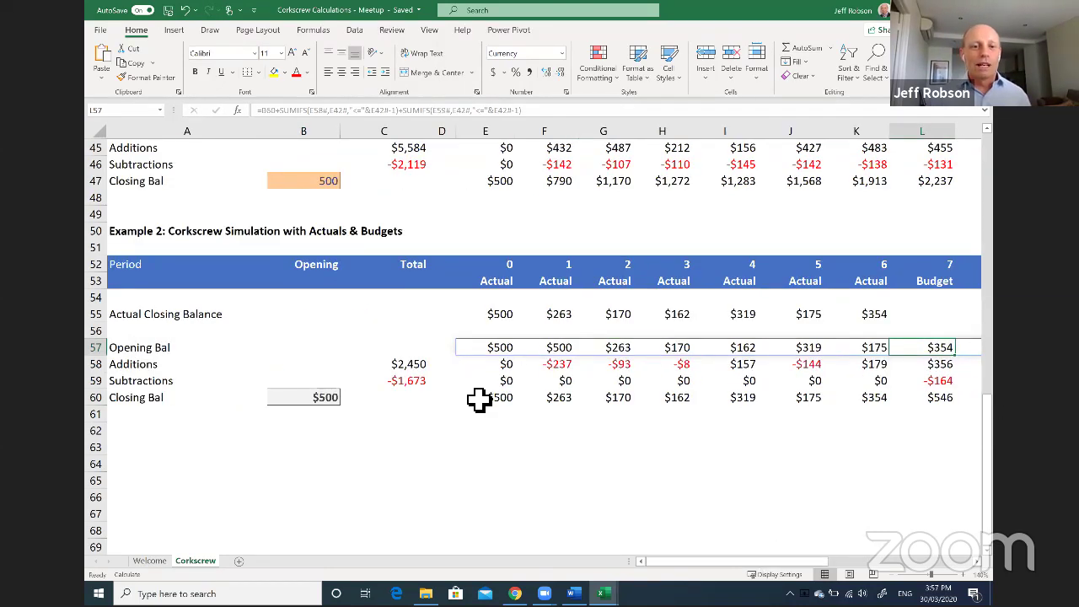
Examine the TRANSPOSE formula in E55 and the periods and first balance of its source Actual Closing Balance table.
click(494, 314)
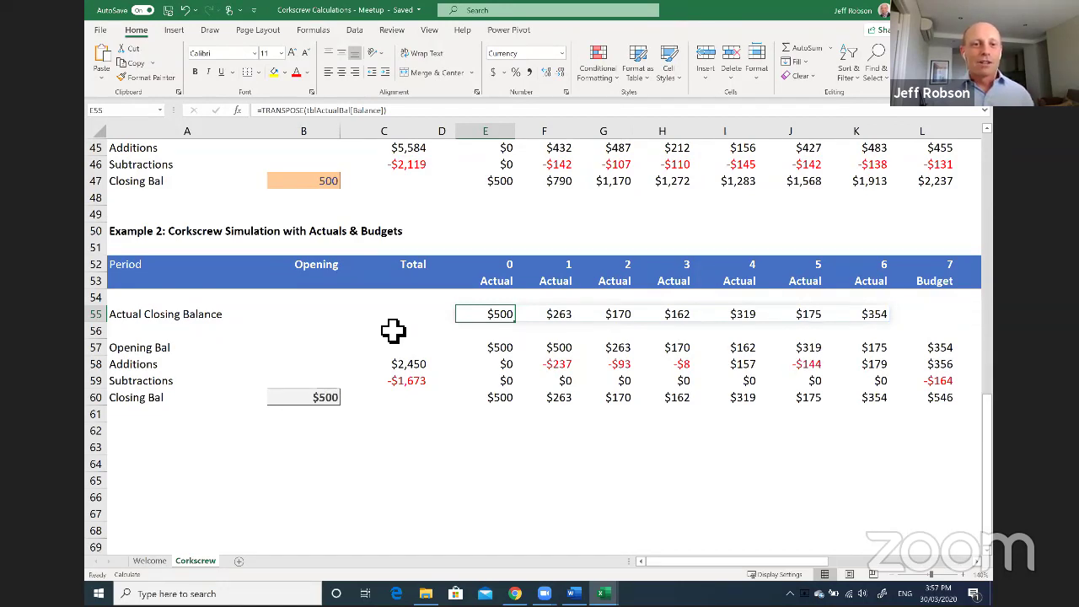
scroll(393, 332, up, 3)
scroll(393, 331, up, 12)
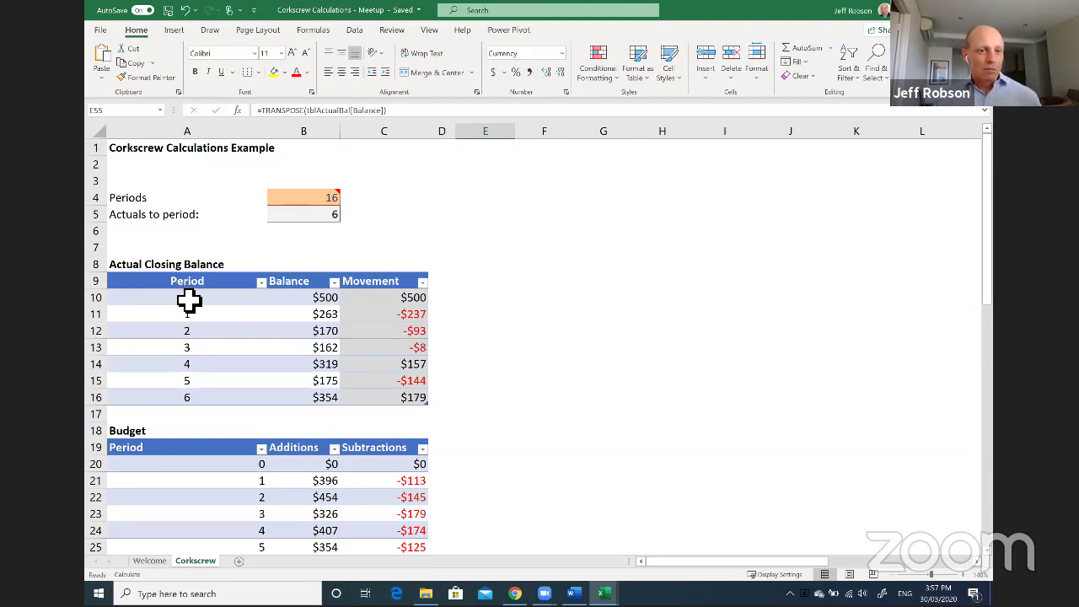
drag(190, 303, 210, 397)
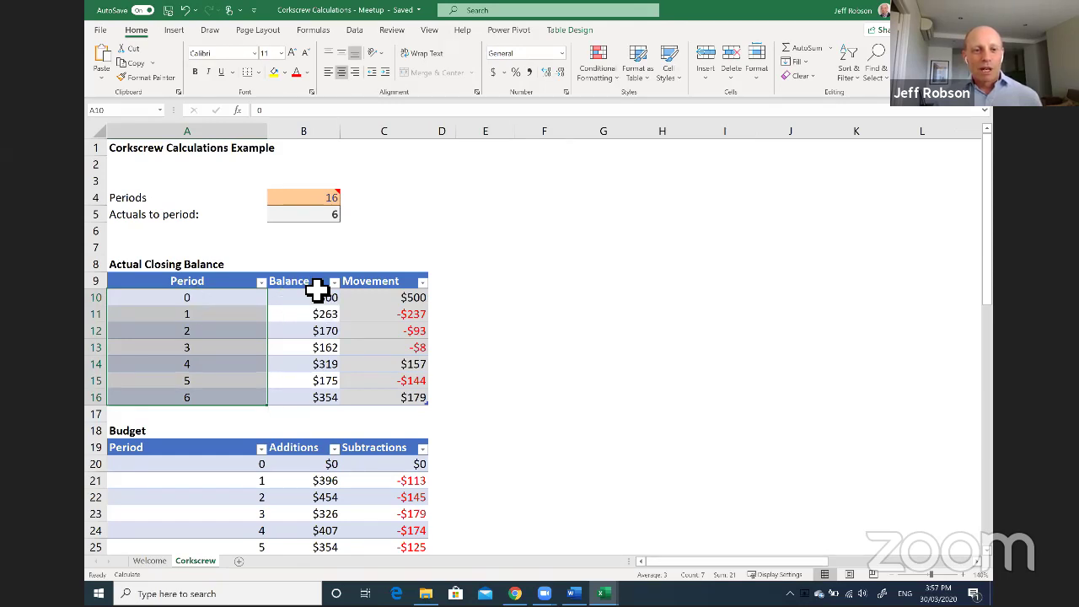
click(320, 300)
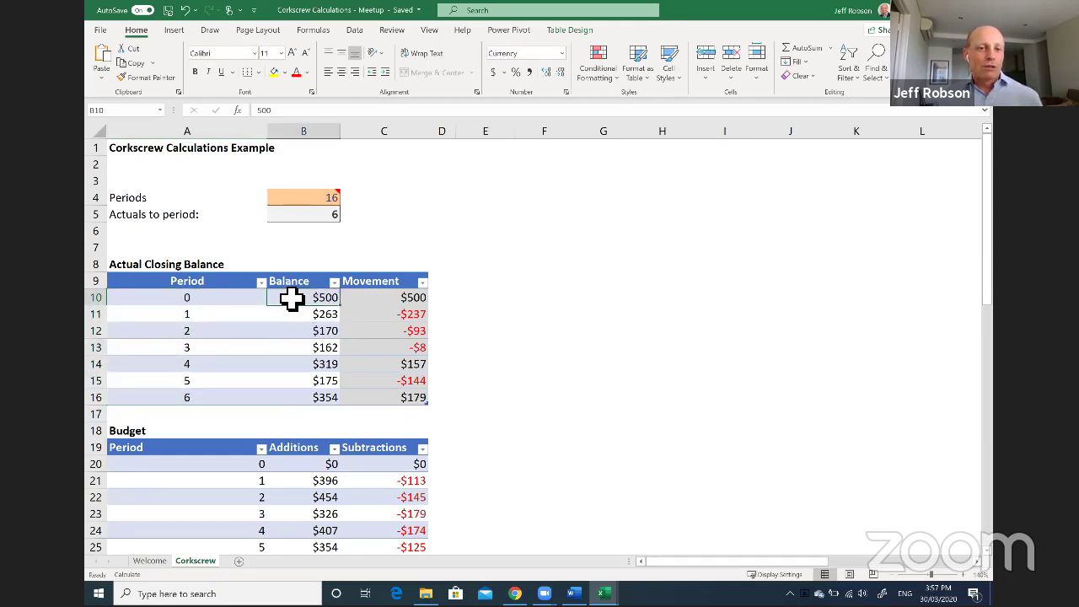
Examine the Movement column's IF and OFFSET formula in C10 of the Actual Closing Balance table.
click(413, 302)
key(F2)
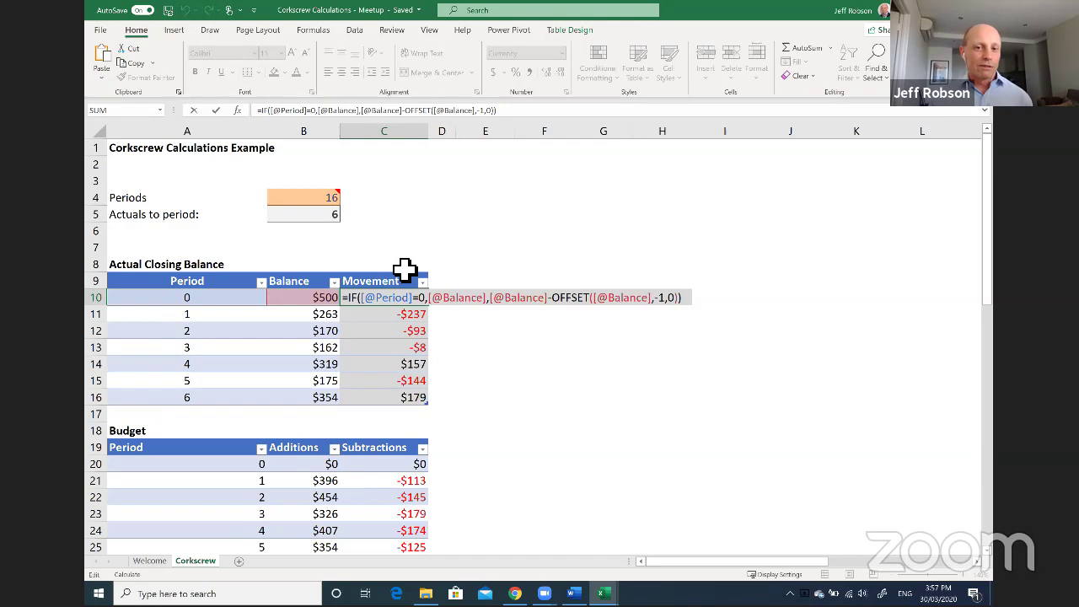
key(ctrl+Return)
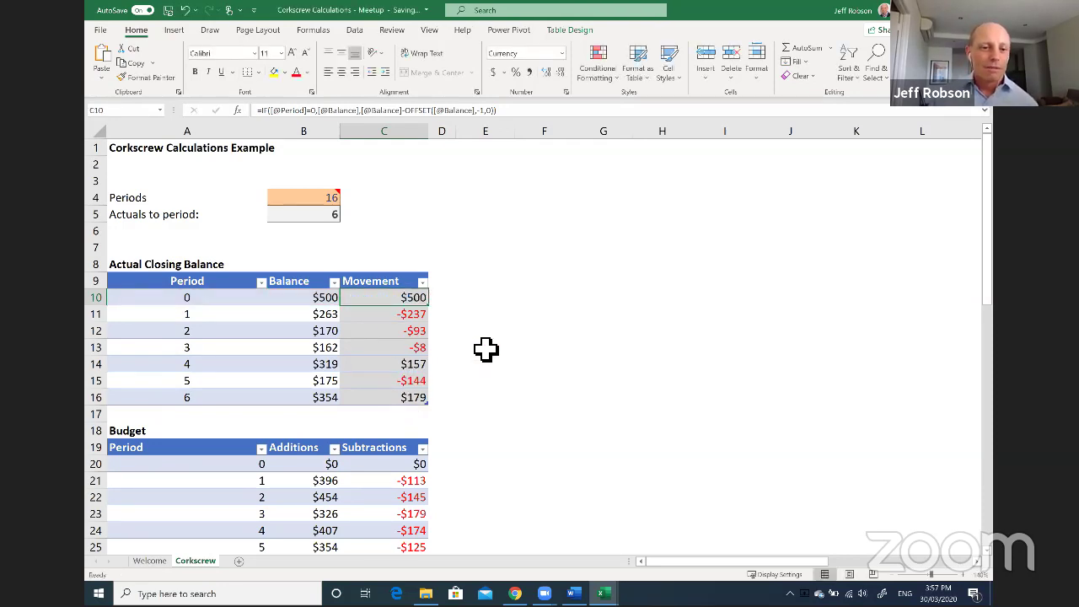
Review the Budget table's Additions in B20:B28 and its period, addition and subtraction rows for periods 0 to 15.
scroll(489, 349, down, 3)
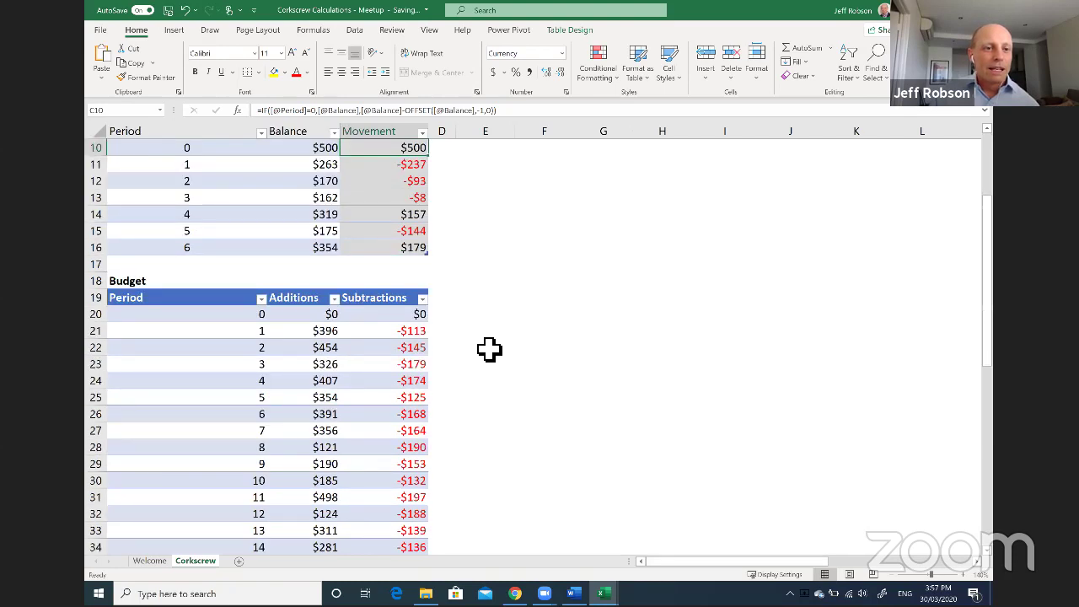
scroll(489, 349, down, 1)
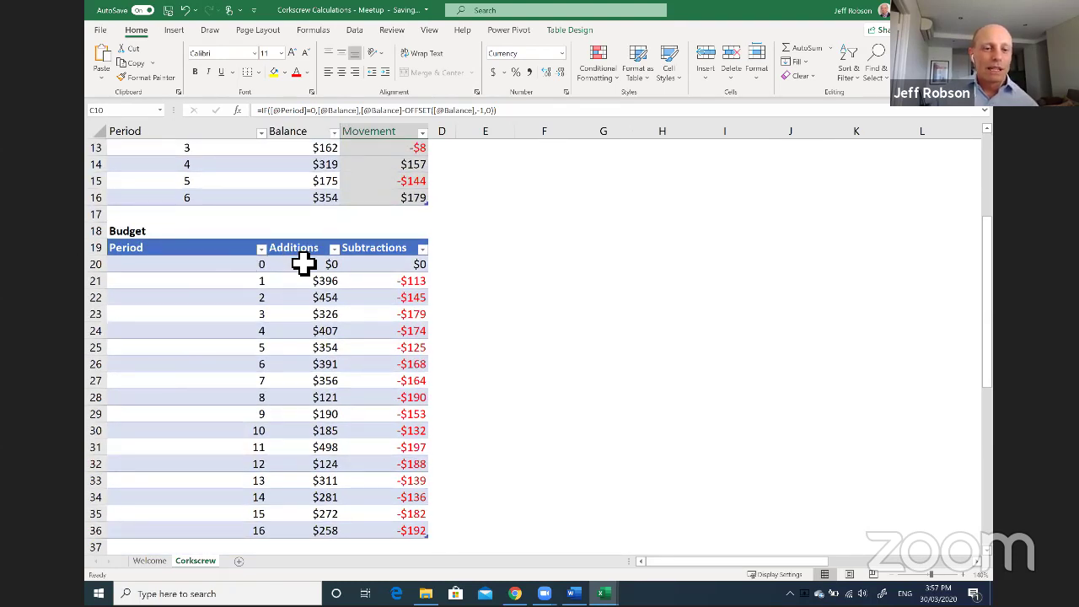
drag(306, 267, 302, 397)
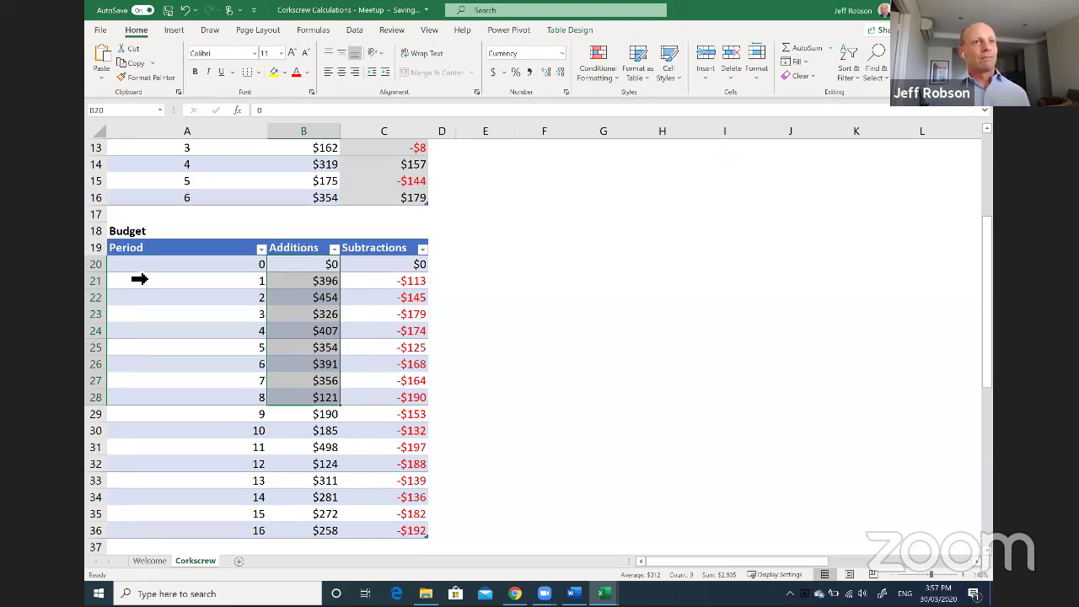
drag(139, 265, 188, 515)
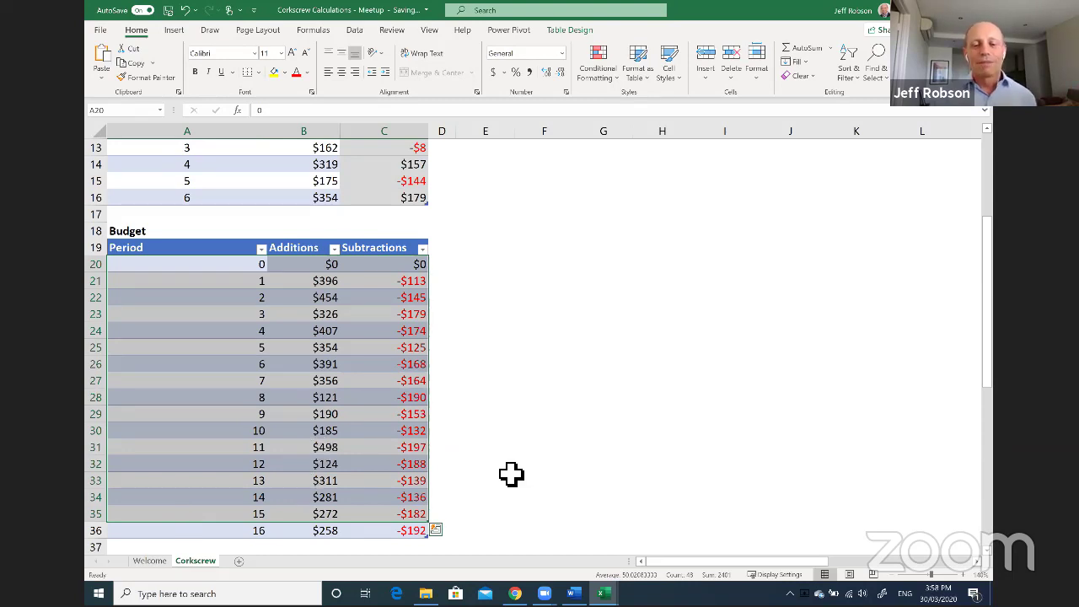
Examine the TRANSPOSE formula in E55 and trace it to the Balance values in B10:B16 of the Actual Closing Balance table.
scroll(511, 474, down, 6)
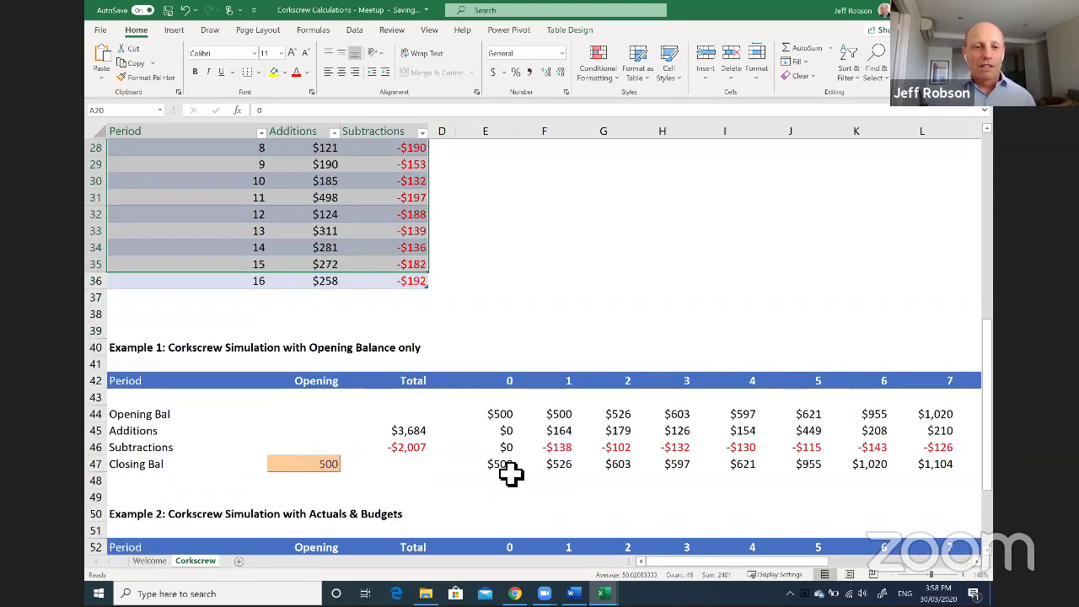
scroll(511, 474, down, 3)
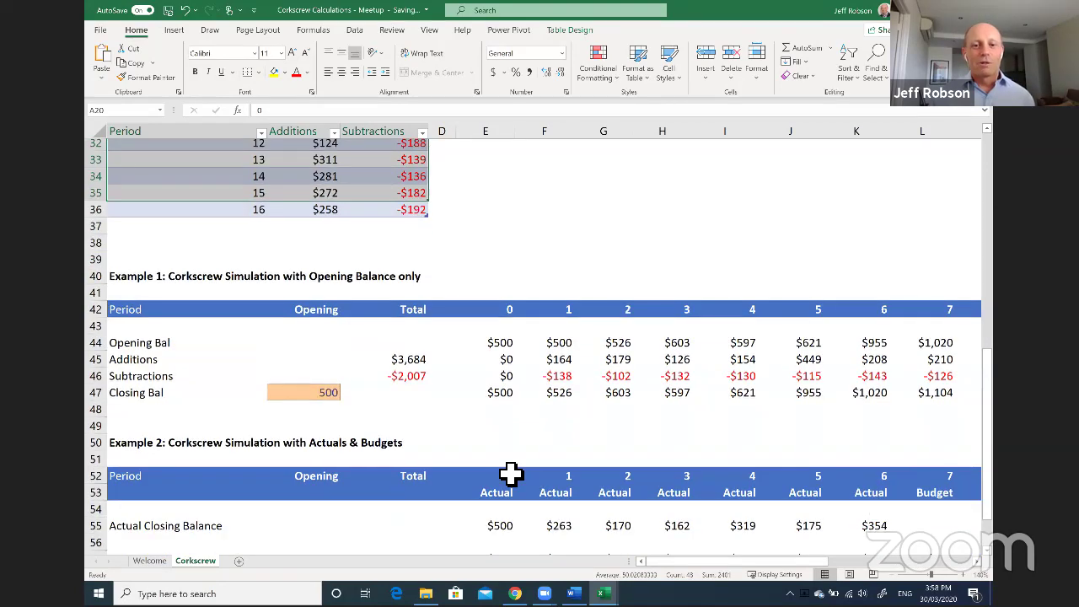
click(497, 394)
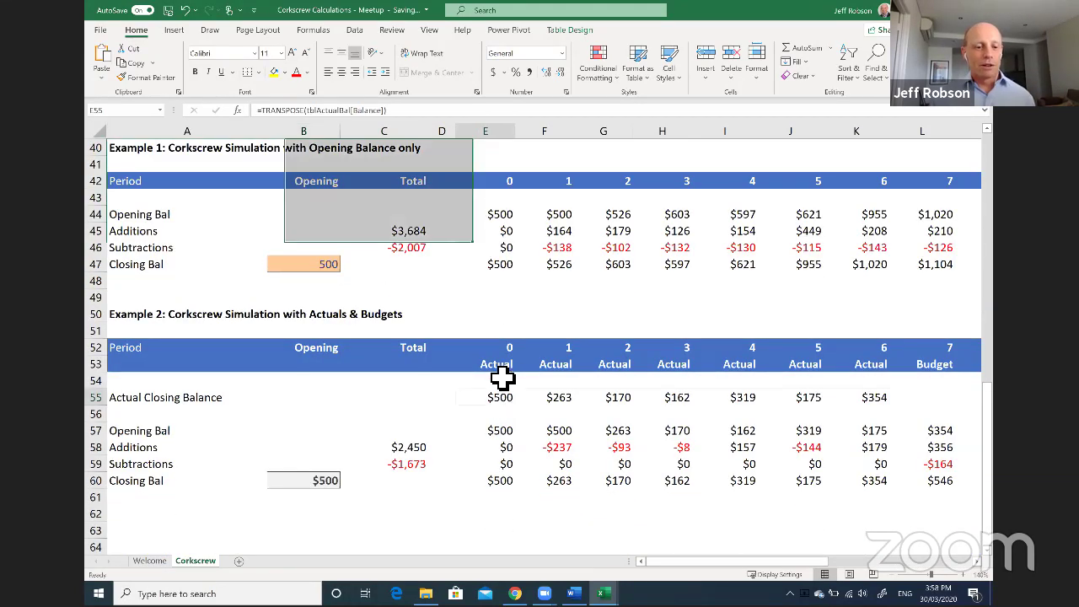
key(F2)
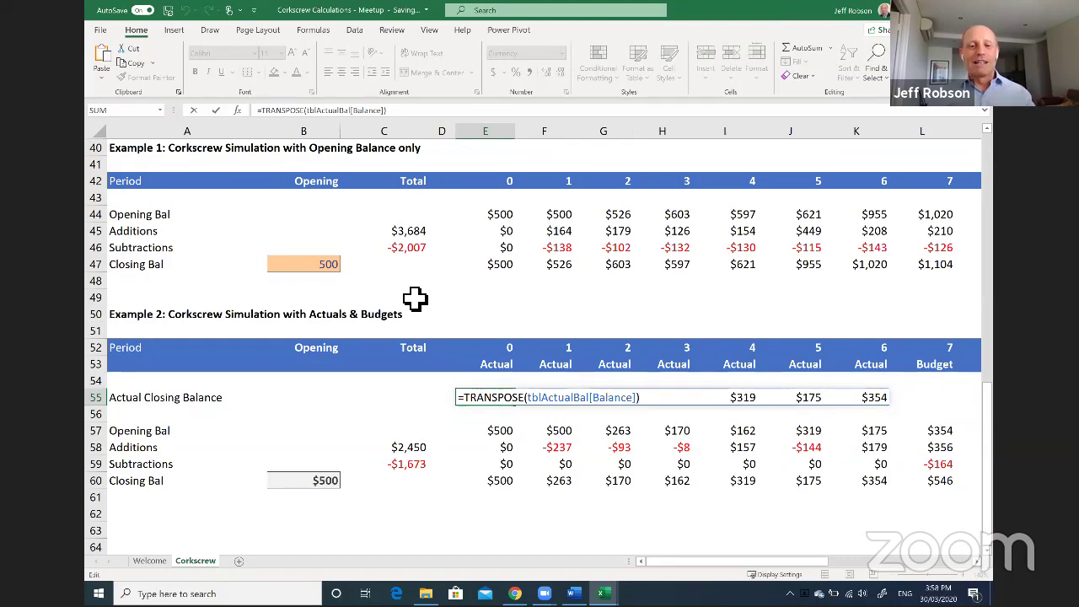
key(ctrl+Return)
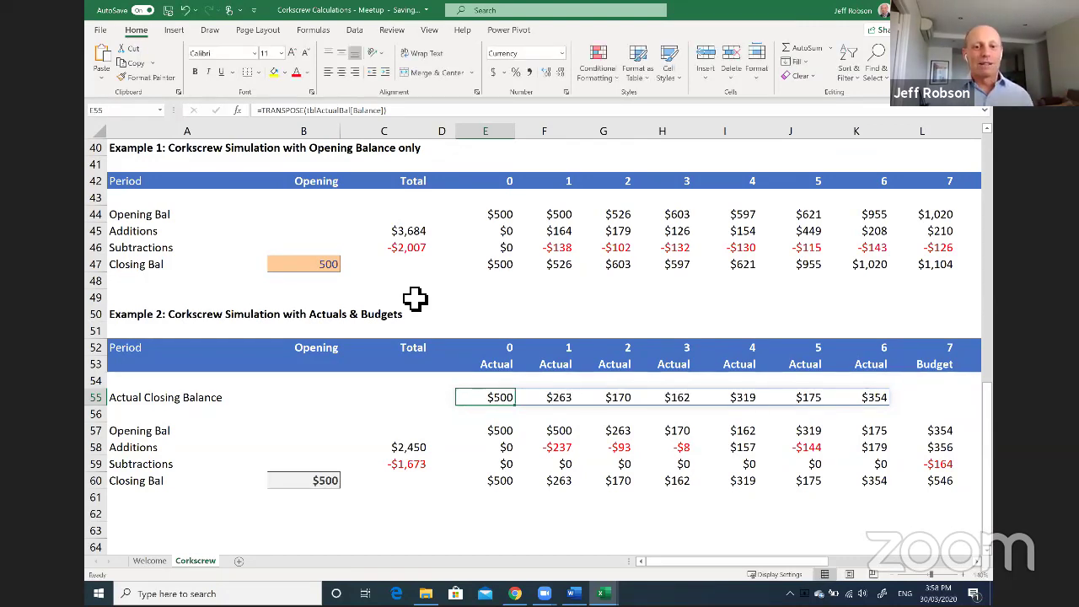
scroll(414, 298, up, 3)
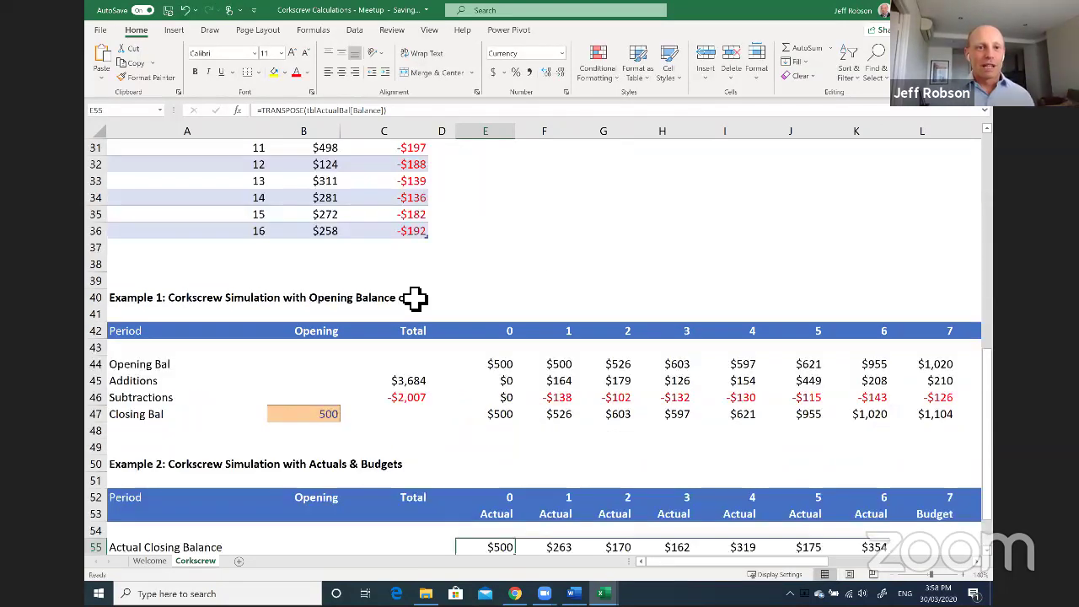
scroll(417, 299, up, 10)
drag(302, 297, 309, 401)
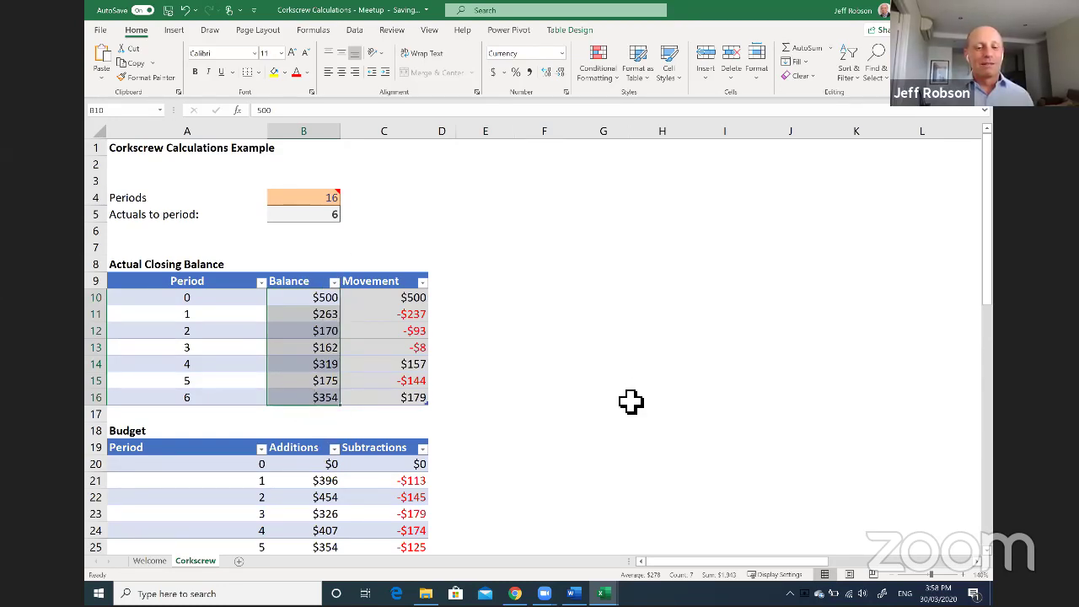
Examine Example 2's Opening Bal formula in E57, which adds two SUMIFS of the additions and subtractions to B60.
scroll(631, 403, down, 7)
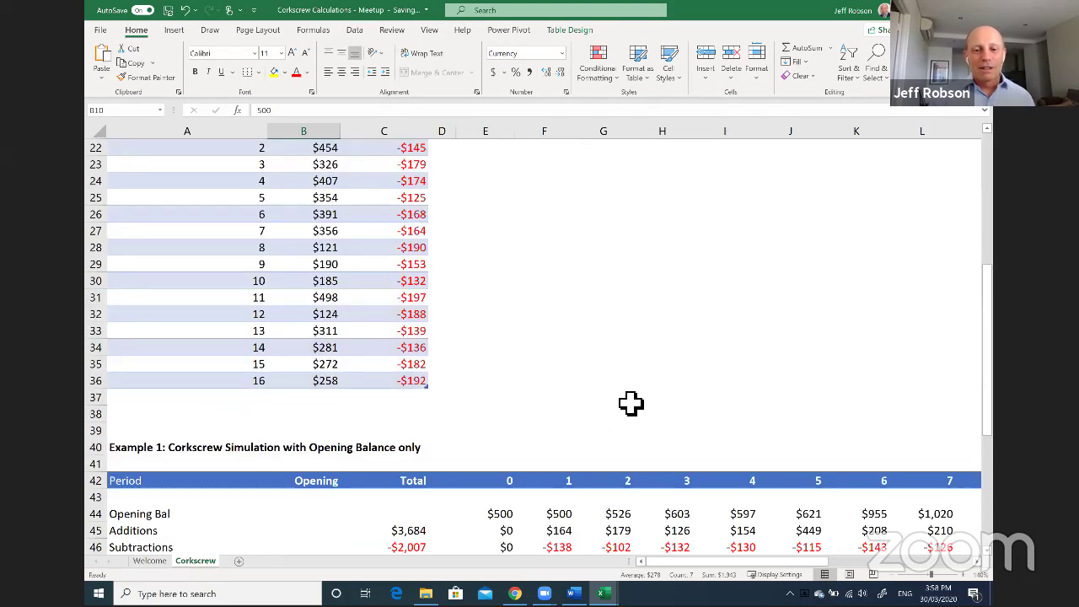
scroll(631, 403, down, 5)
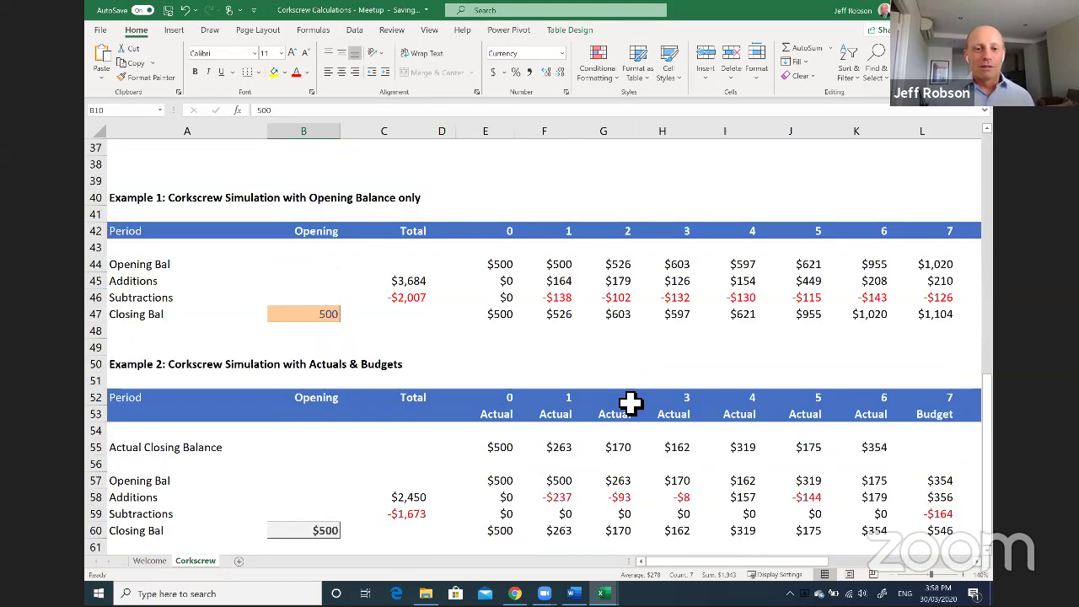
click(497, 453)
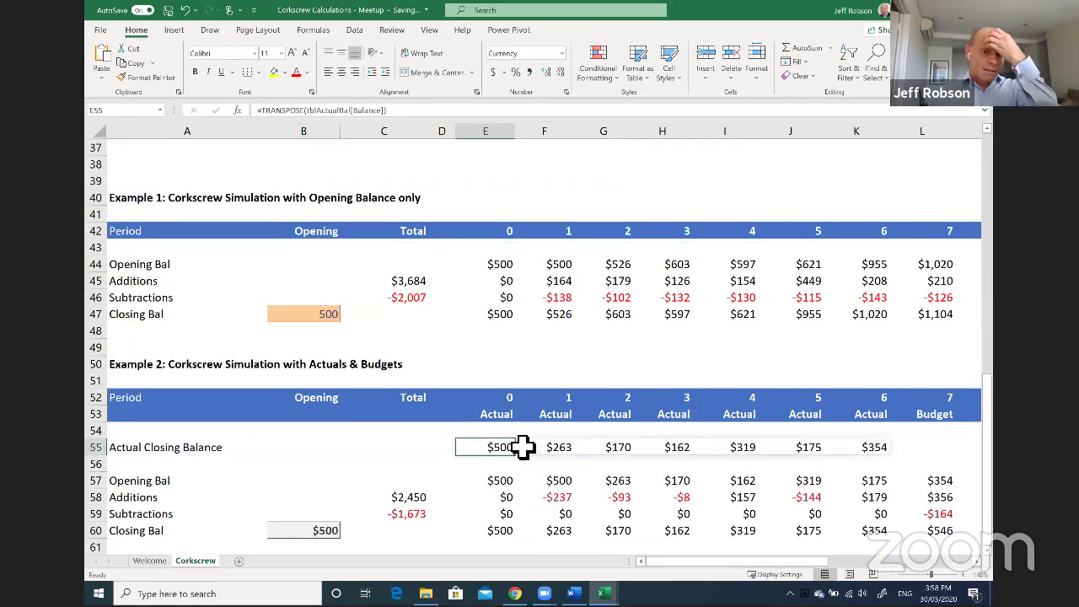
scroll(523, 447, down, 1)
click(500, 433)
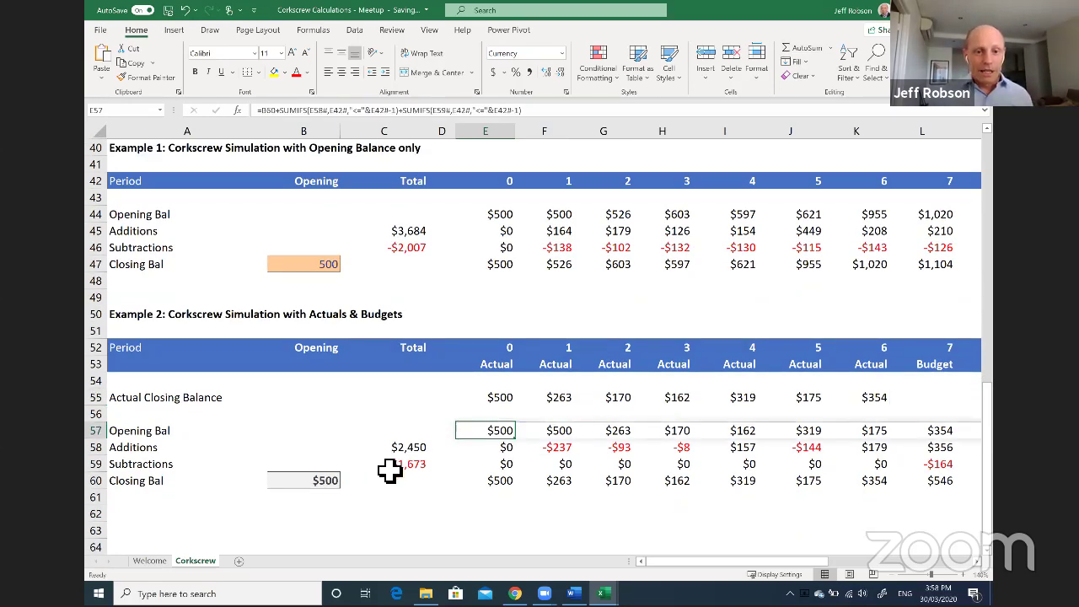
key(F2)
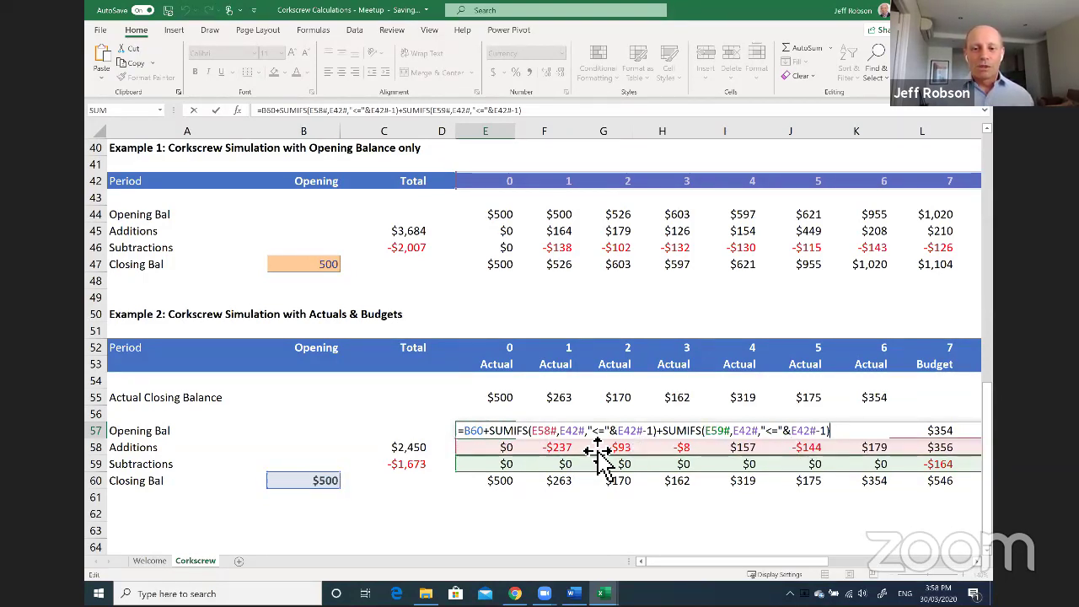
key(ctrl+Return)
Trace period 2's opening balance in G57 to the earlier additions and subtractions in E58:F59.
scroll(582, 413, down, 1)
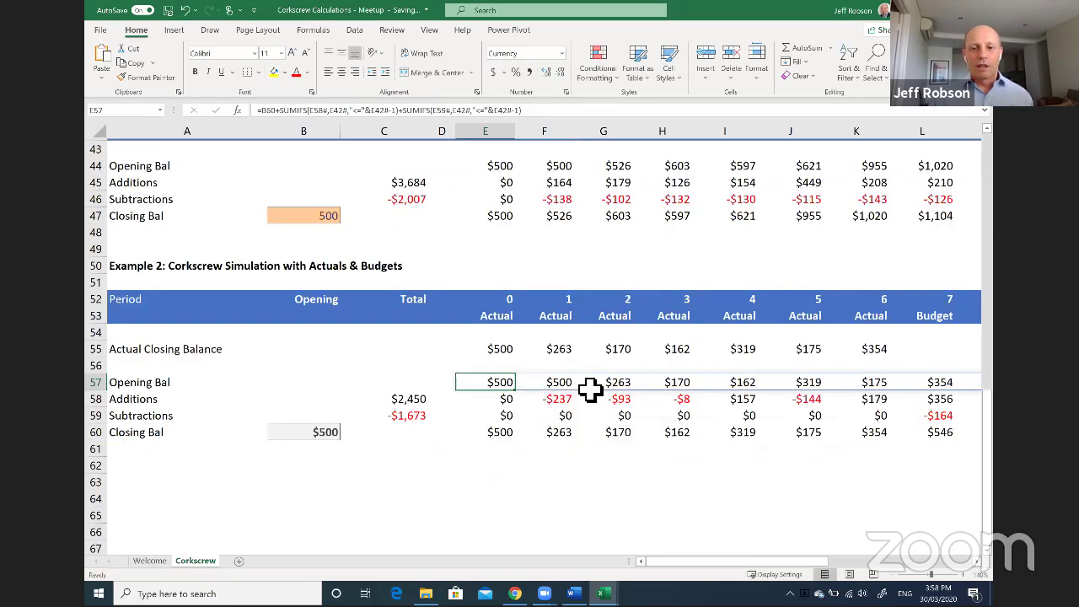
key(Down)
key(Down)
key(Down)
key(Right)
click(612, 386)
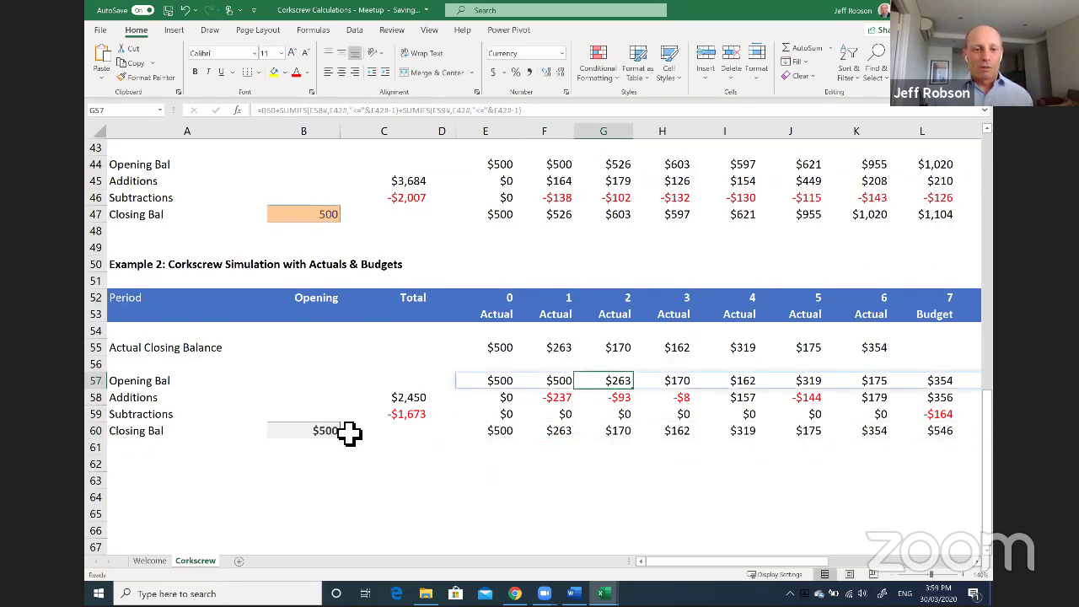
drag(499, 400, 562, 416)
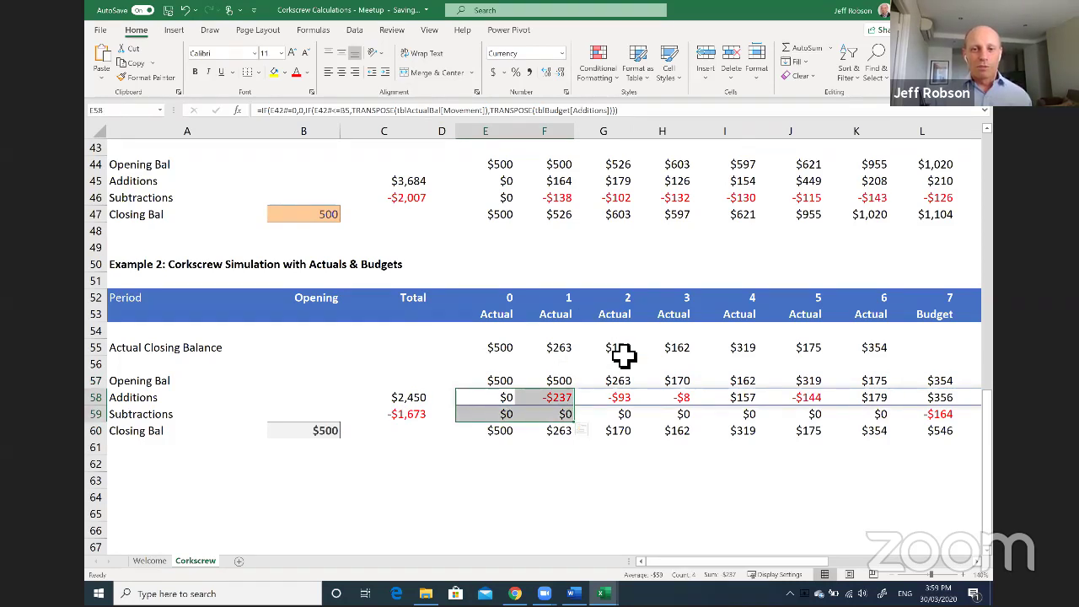
click(622, 383)
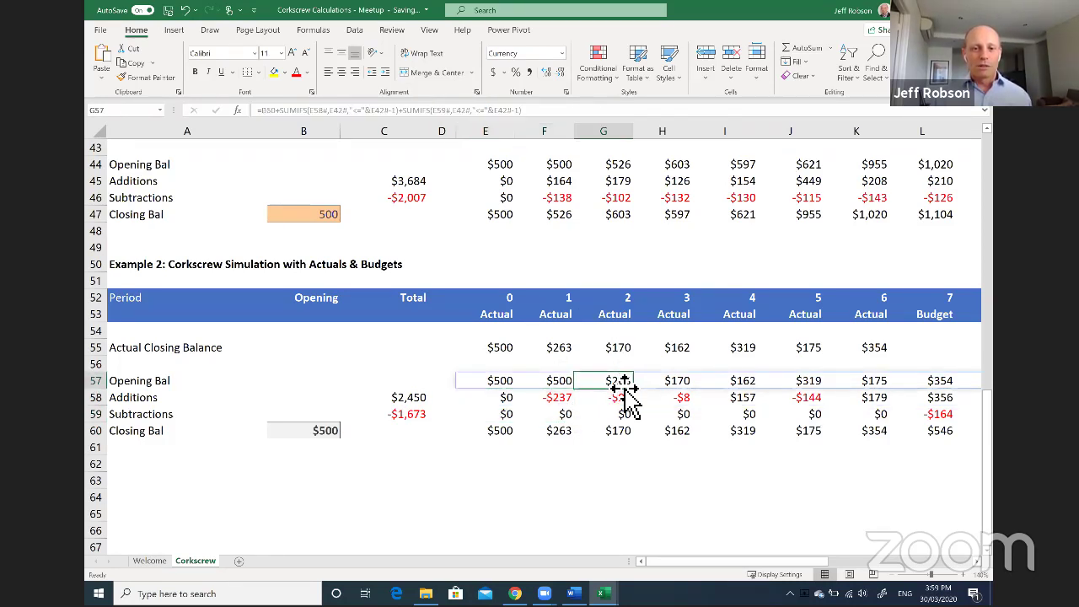
Examine the nested IF formula in E58 and its sources: Actuals to period in B5, the Movement column and the Budget table's Additions.
click(499, 401)
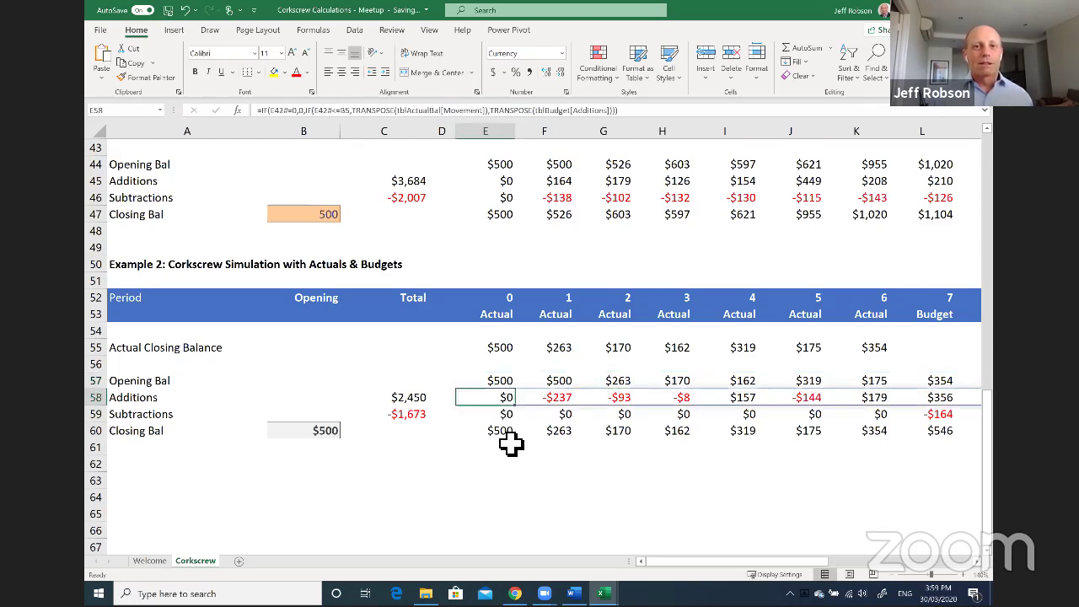
click(497, 412)
key(Up)
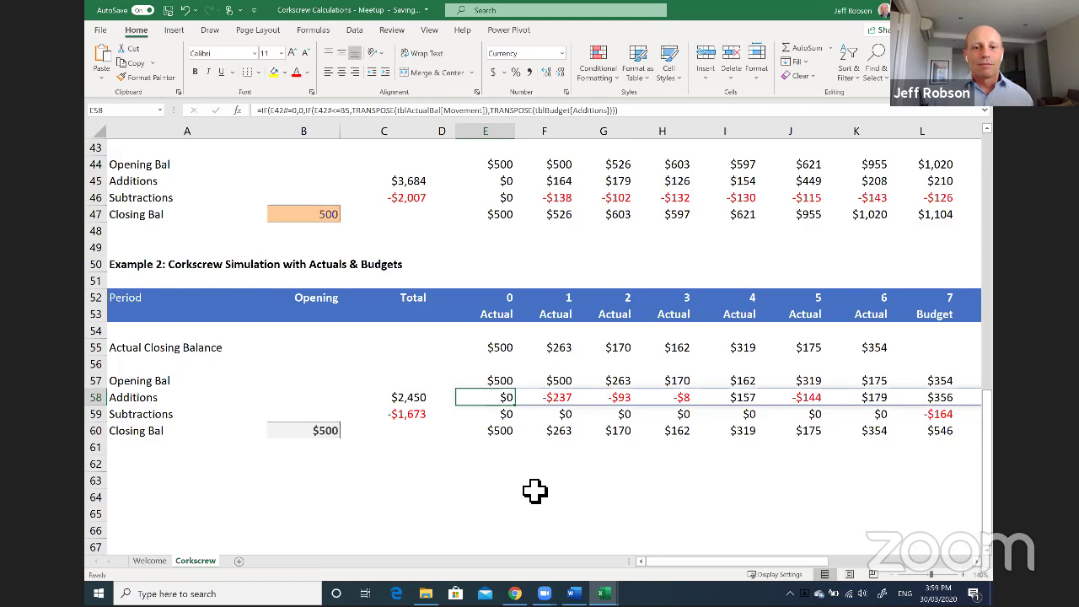
key(F2)
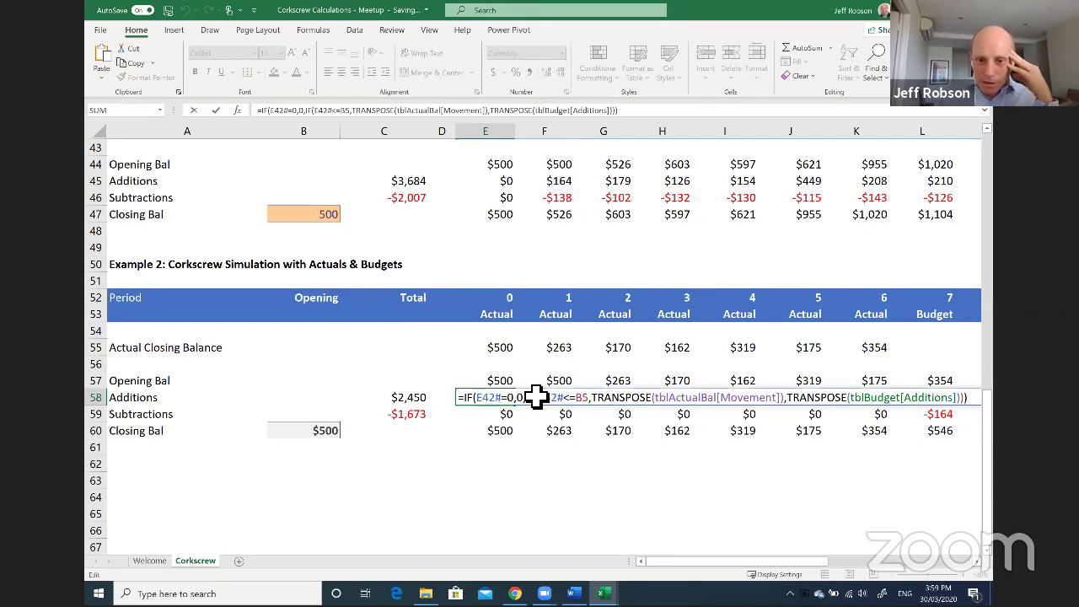
scroll(494, 333, up, 1)
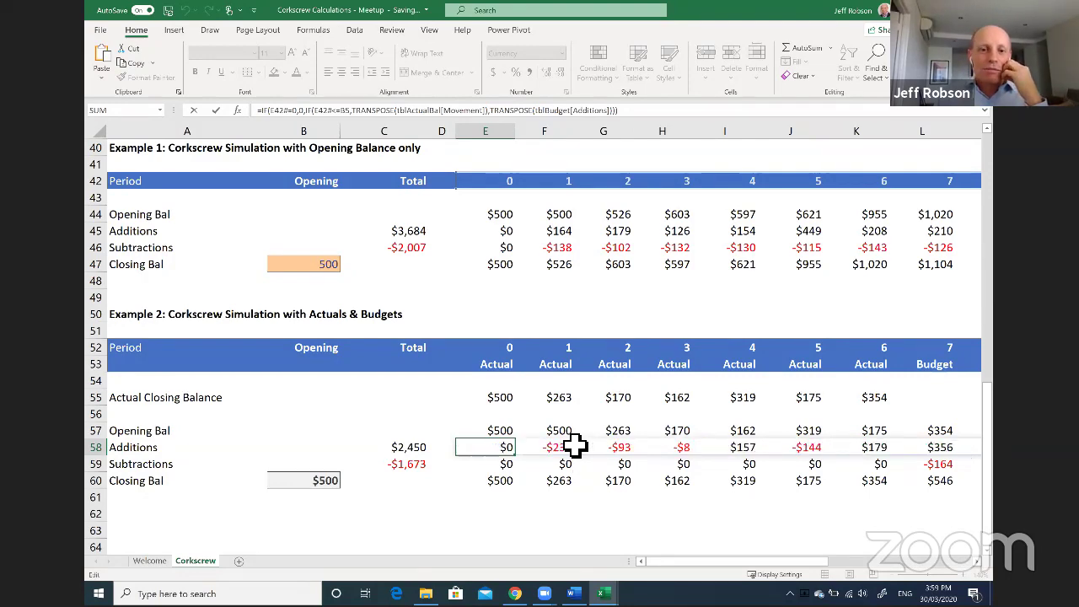
scroll(578, 441, up, 13)
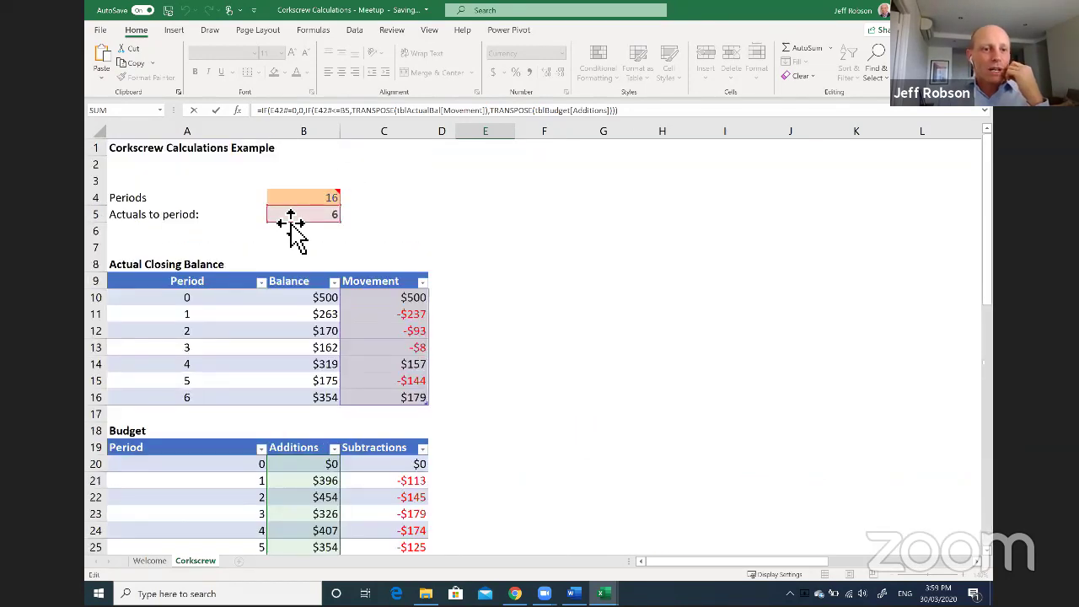
scroll(605, 335, down, 3)
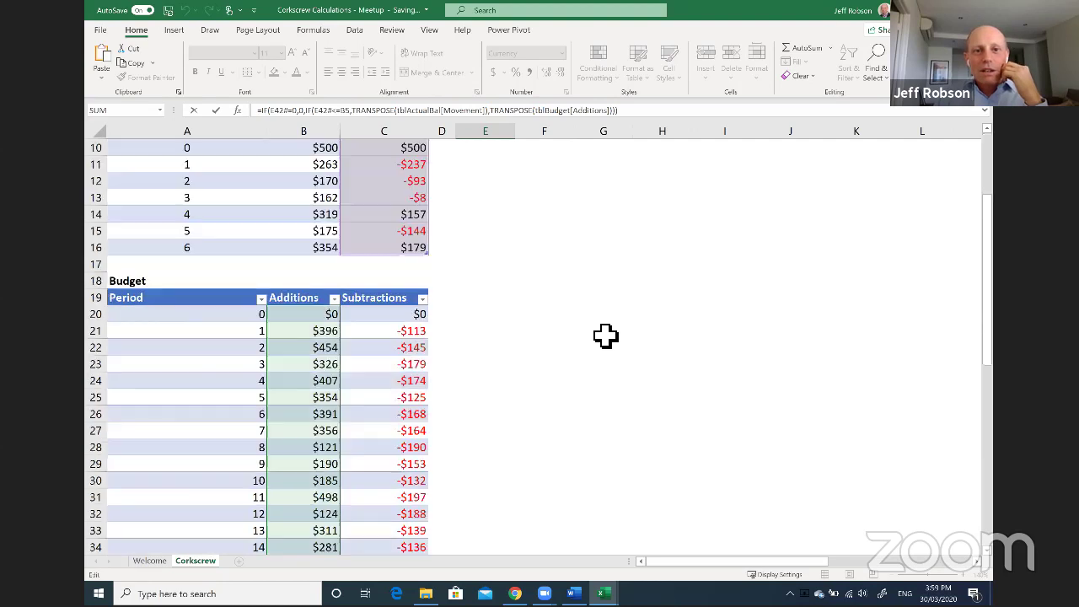
scroll(605, 336, down, 11)
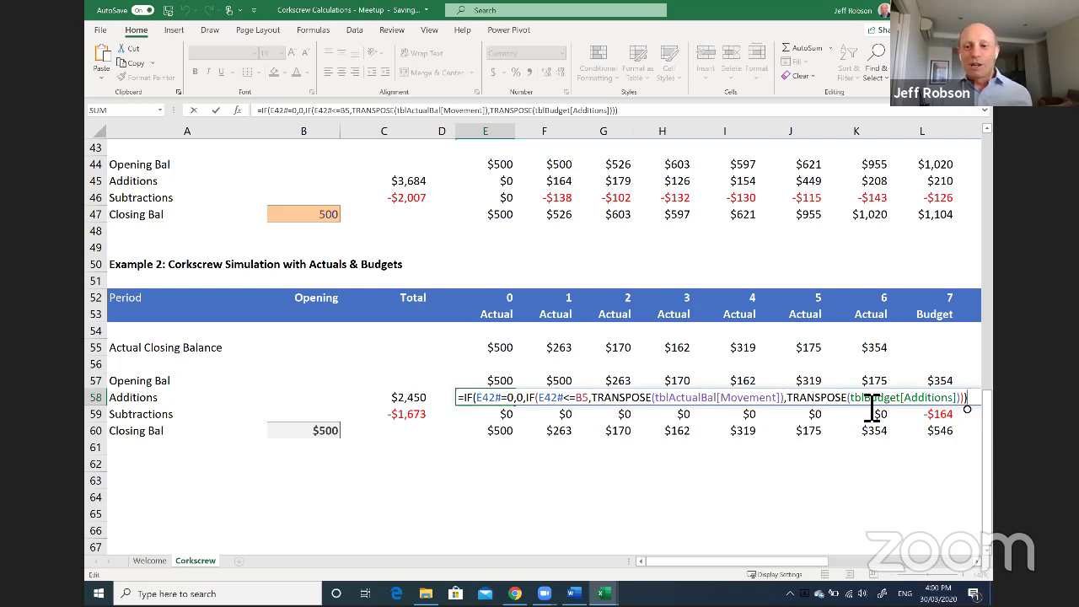
key(ctrl+Return)
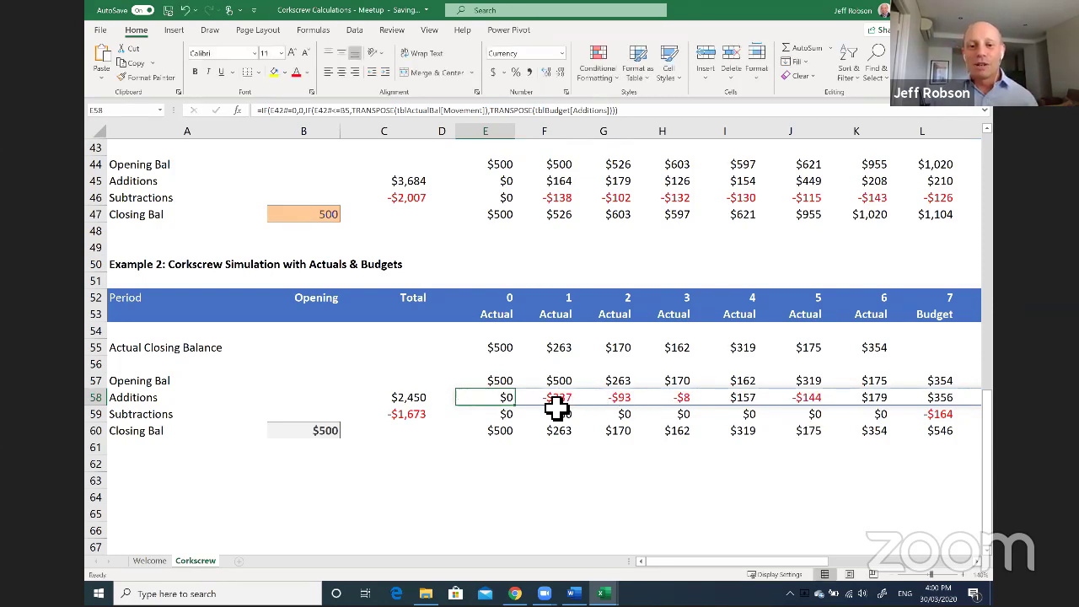
Compare the actual movements in F58:K58 with the budget additions in L58:Q58, including the first budget period's column L.
drag(555, 401, 868, 409)
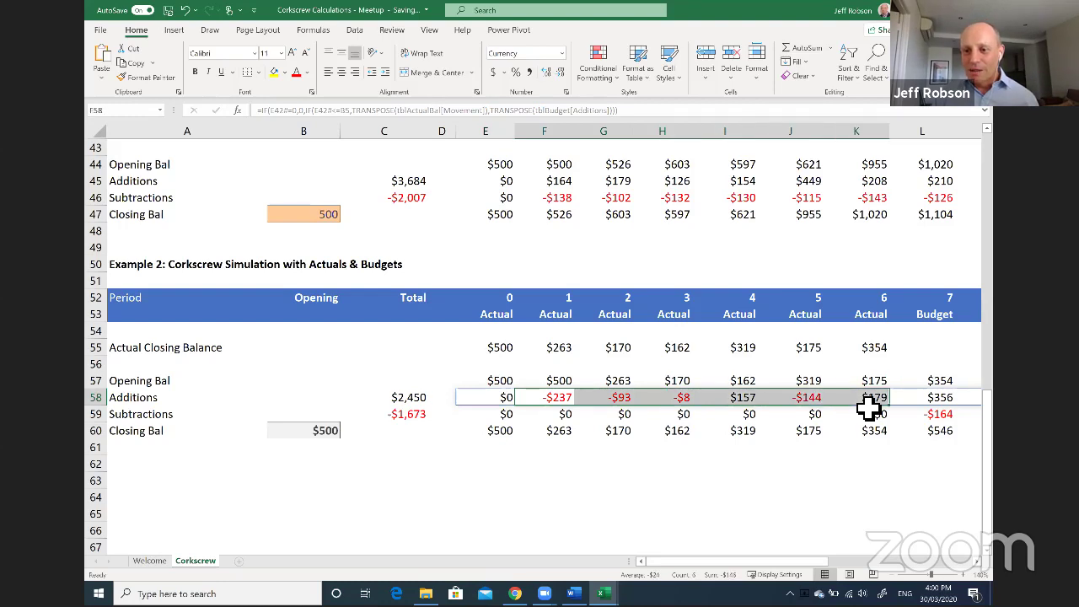
click(942, 403)
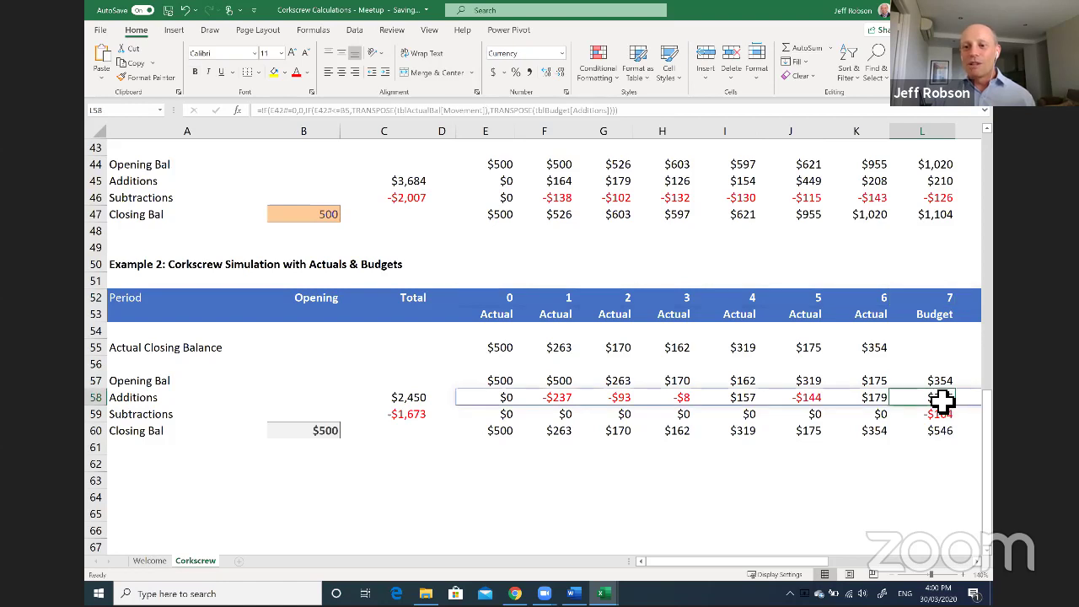
scroll(892, 397, right, 2)
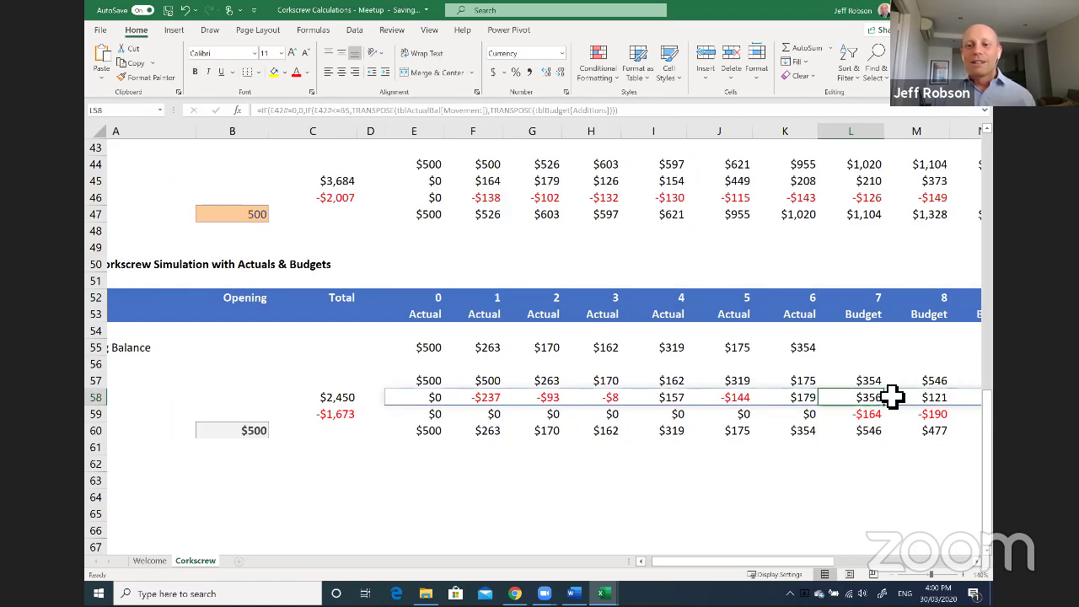
key(shift+Right)
key(shift+Right)
key(shift+Right)
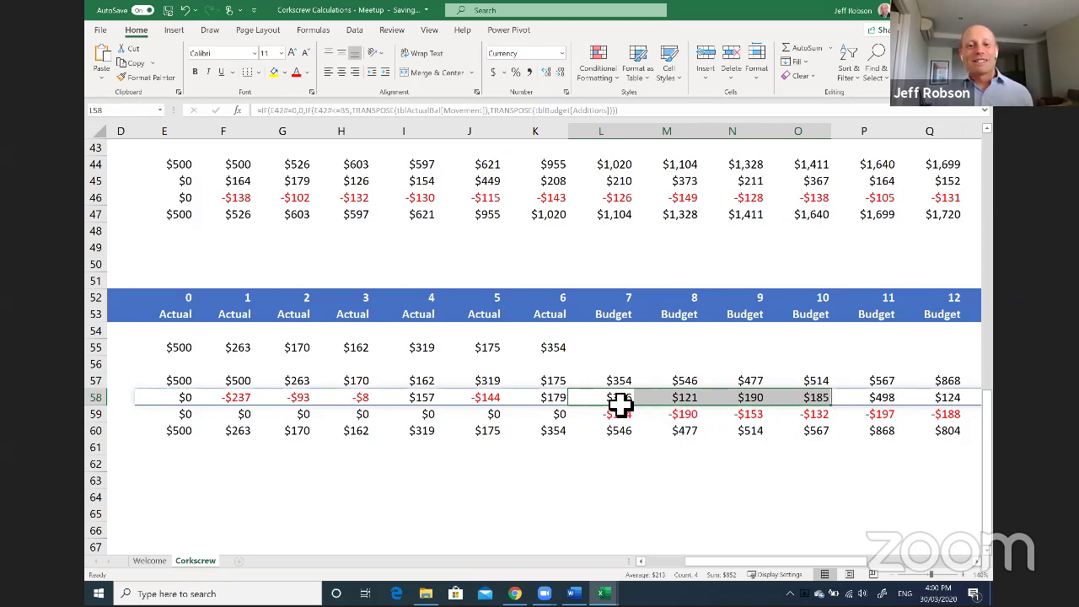
drag(623, 251, 620, 470)
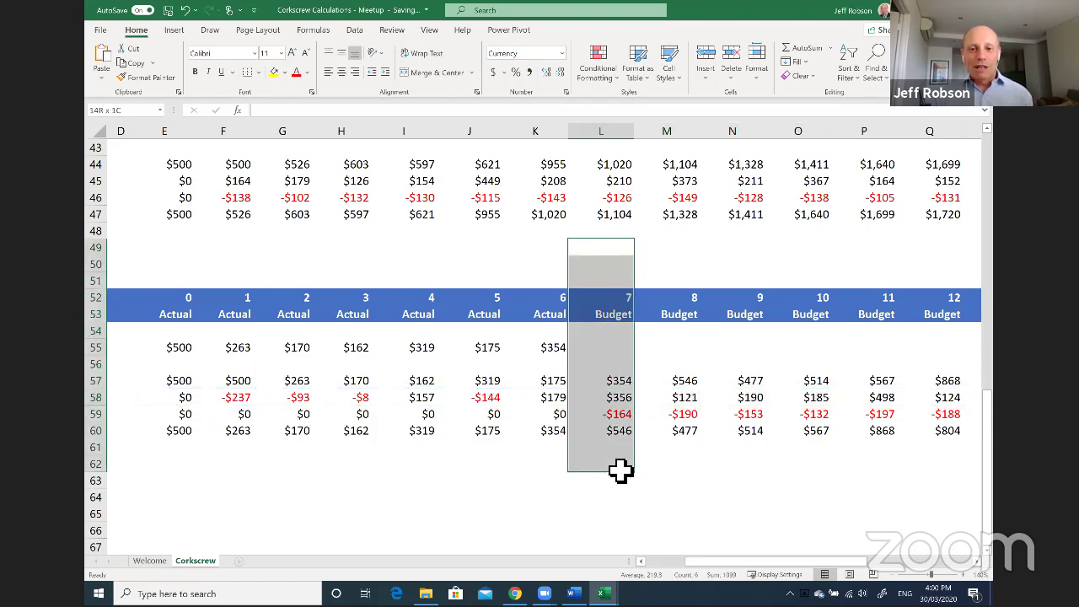
click(615, 403)
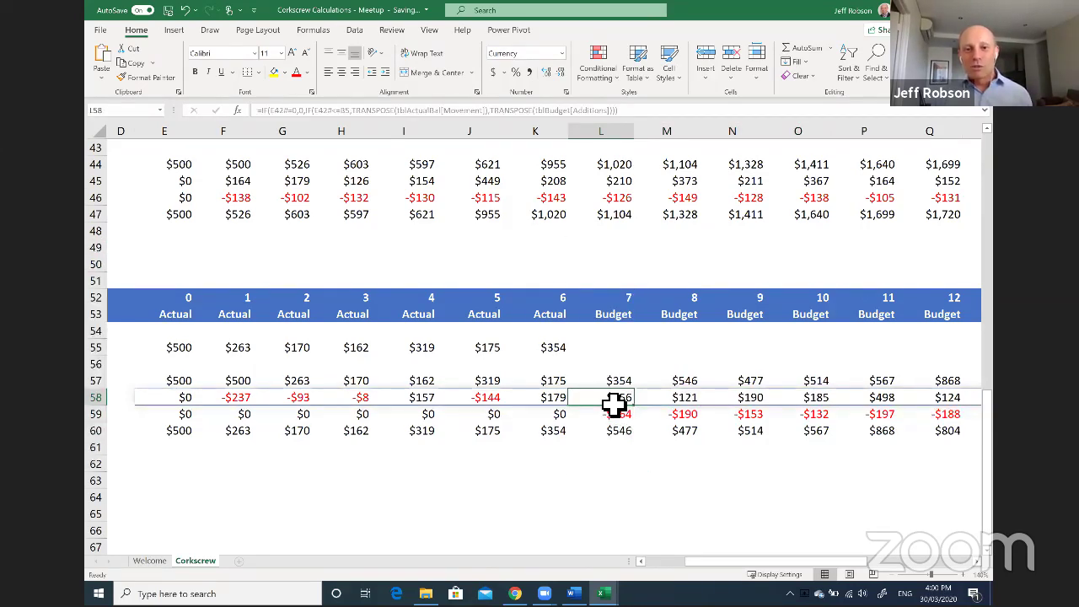
drag(615, 404, 961, 408)
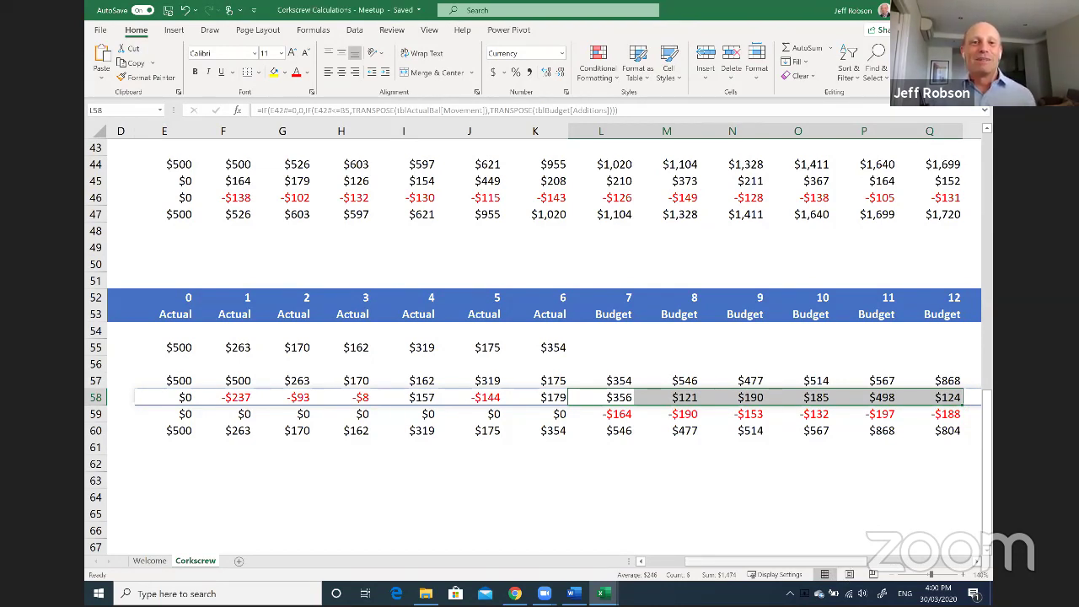
drag(772, 561, 717, 562)
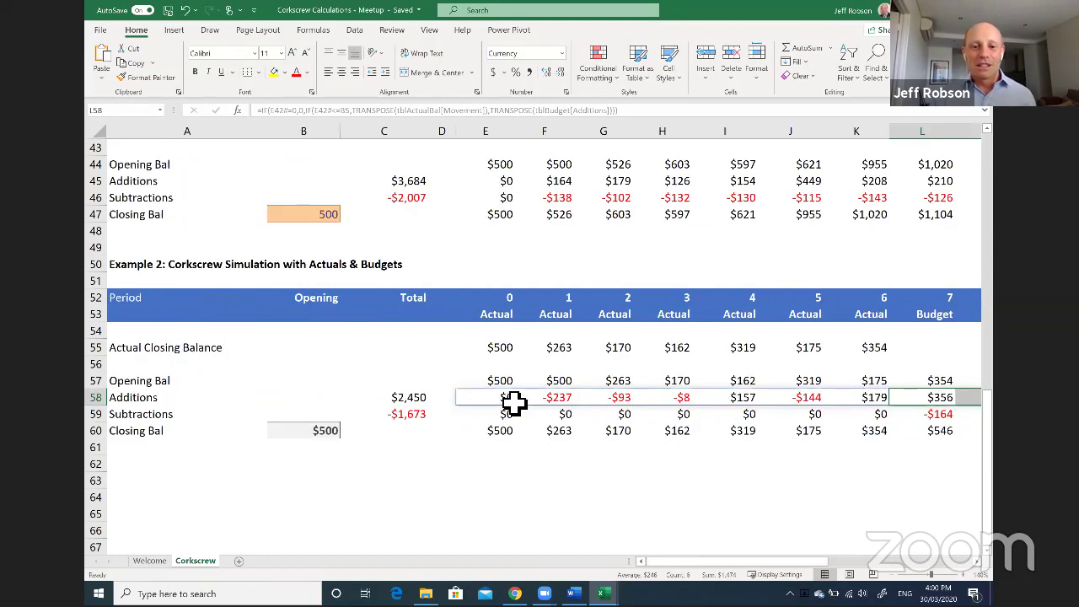
Review Example 2's Additions formula in E58, including its reference to Example 1's period row in E42.
click(513, 402)
double_click(513, 402)
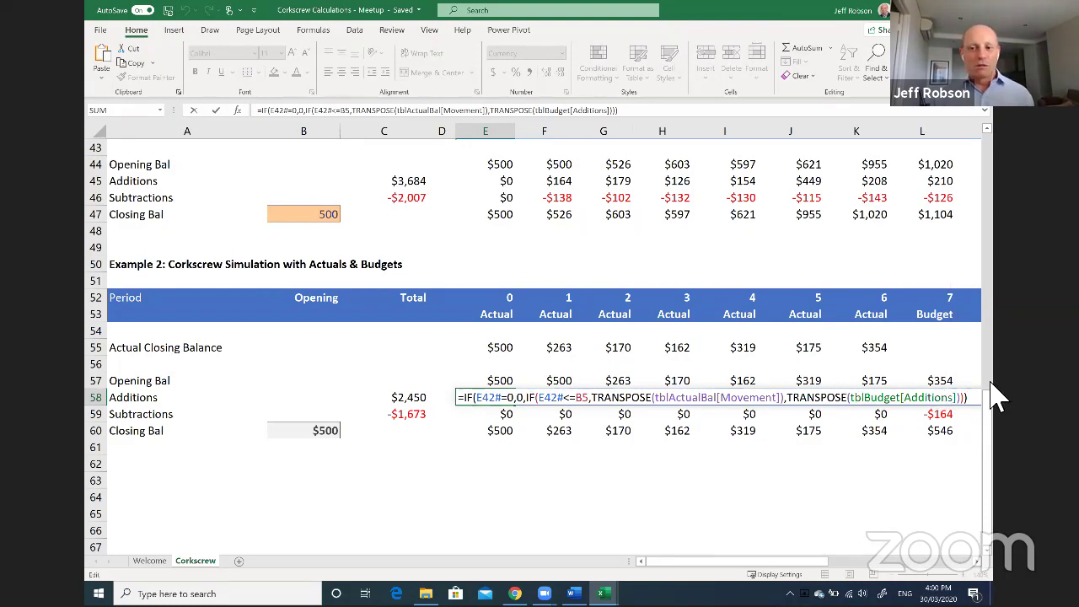
key(ctrl+Return)
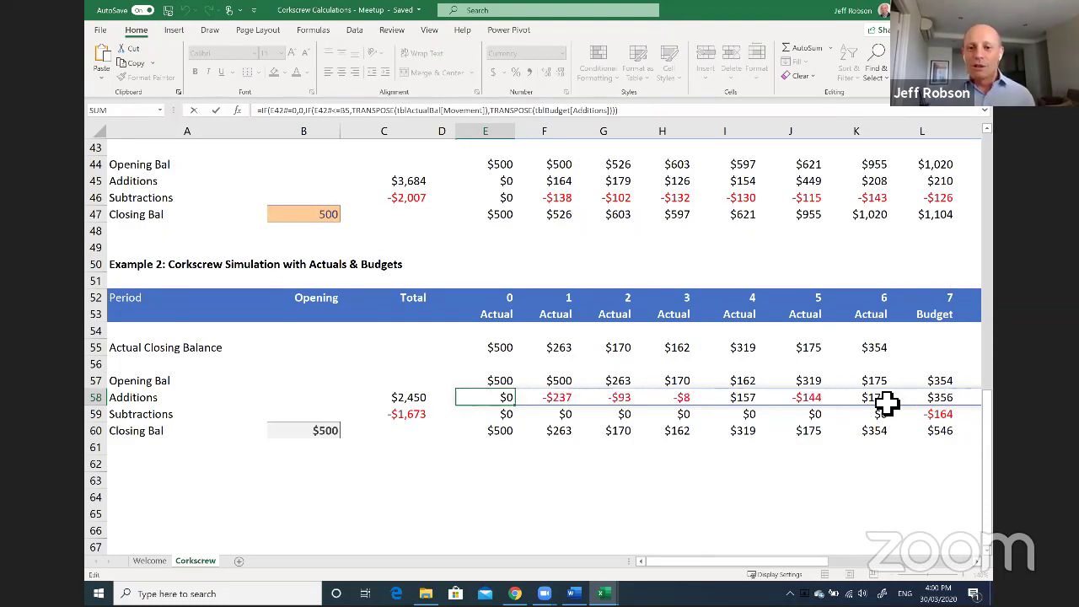
scroll(889, 409, up, 2)
scroll(891, 414, up, 1)
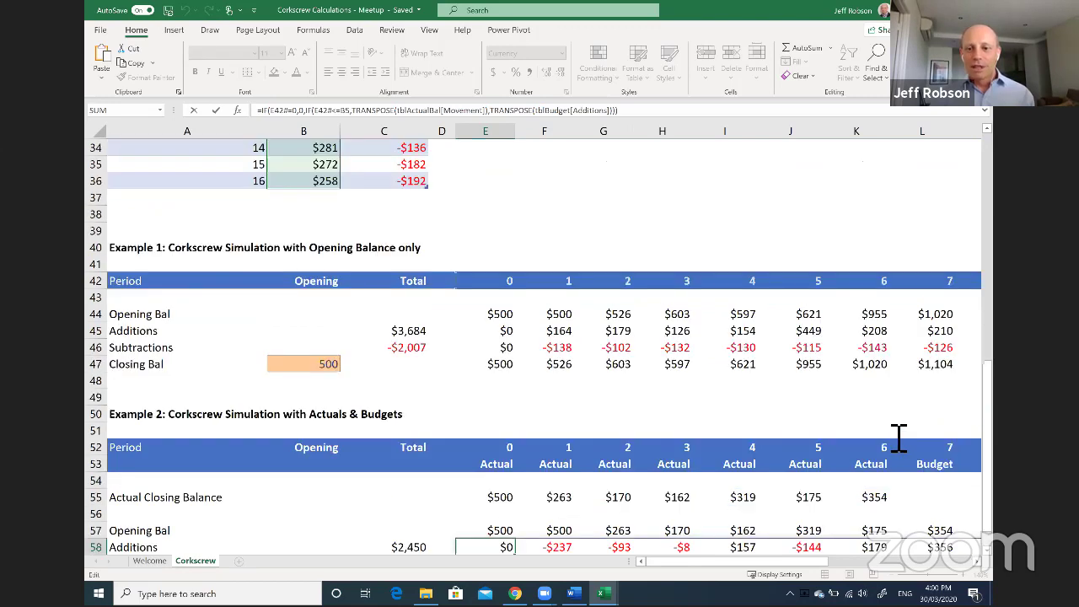
scroll(910, 442, down, 2)
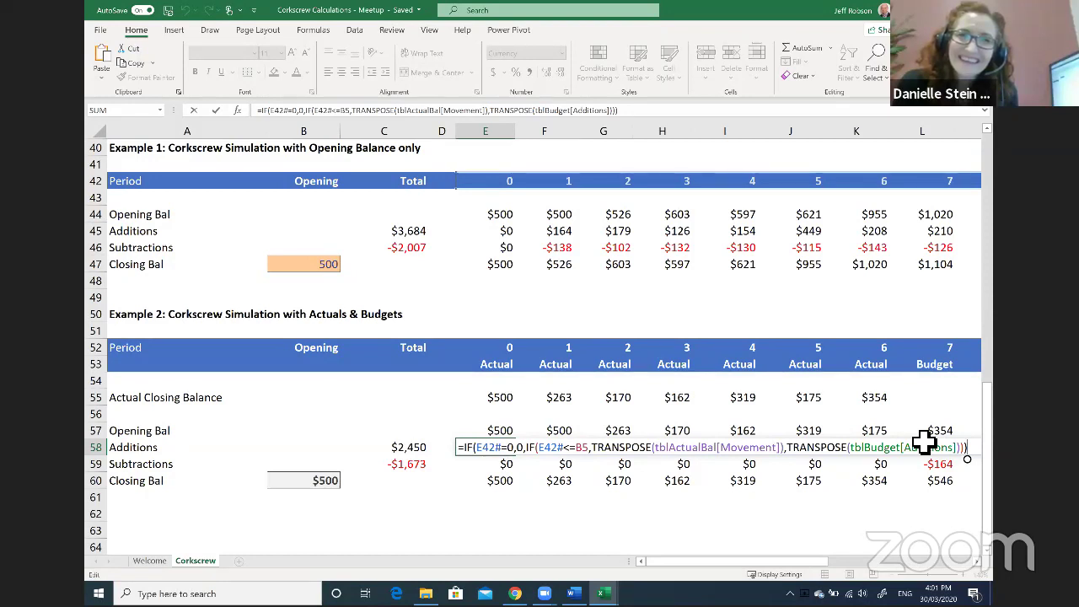
Examine the Subtractions formula in E59, which returns 0 up to the period in B5 and otherwise transposes the budget Subtractions.
key(Return)
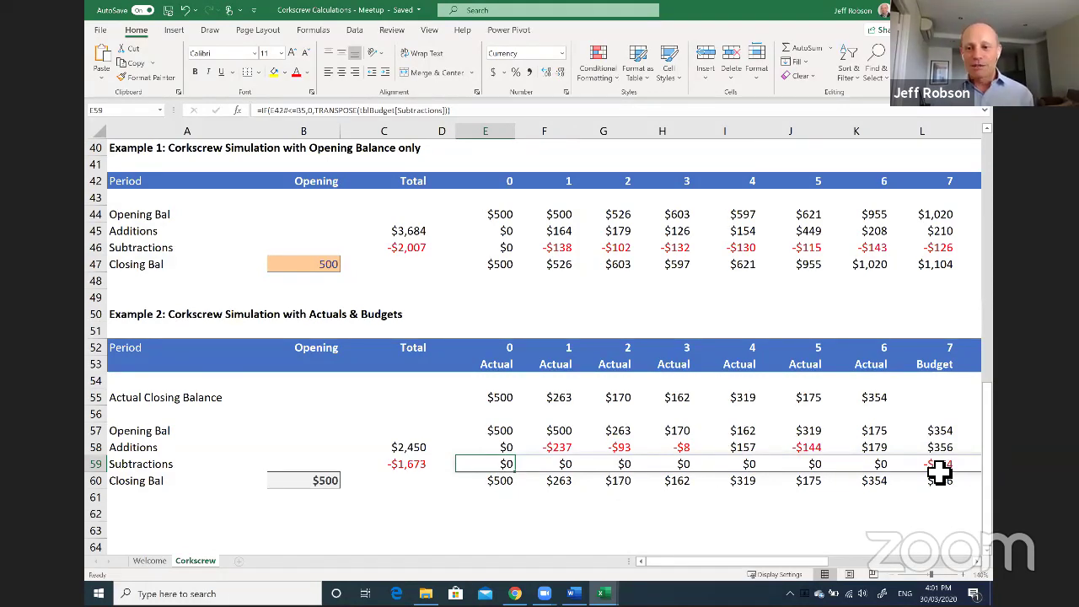
key(F2)
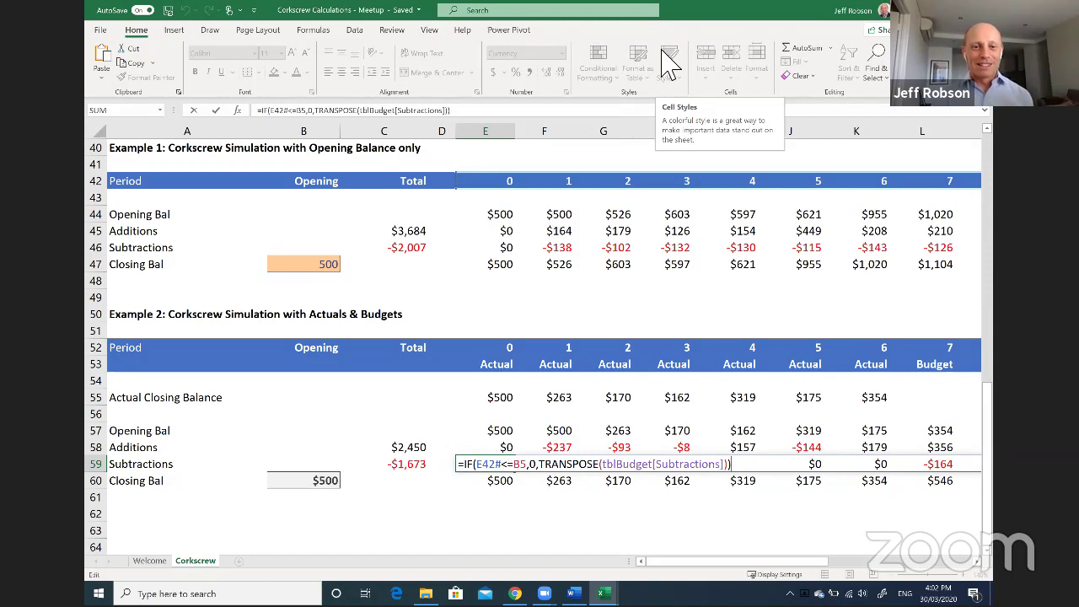
key(ctrl+Return)
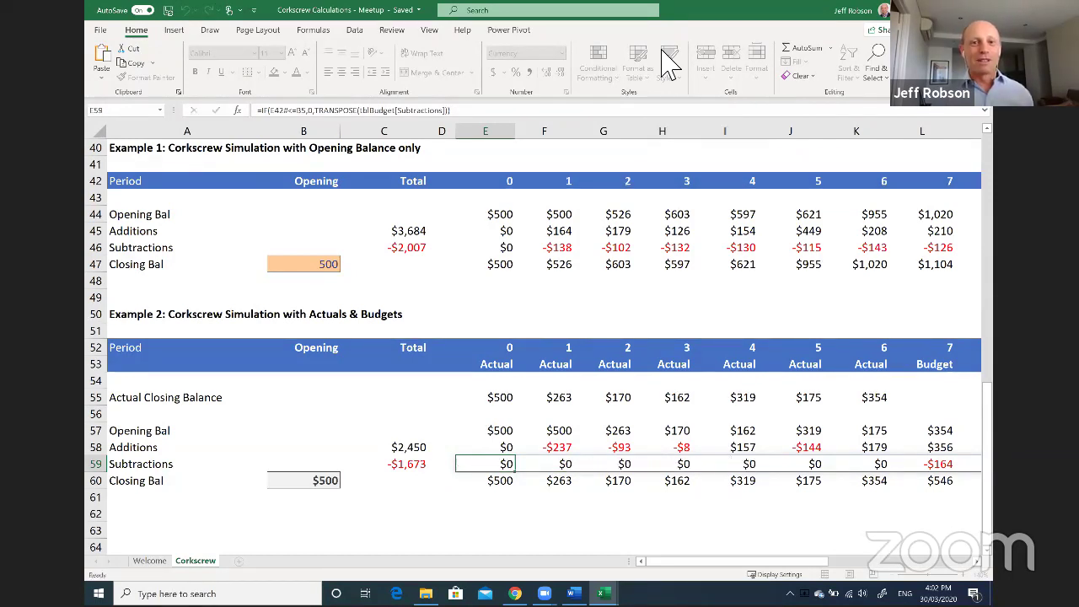
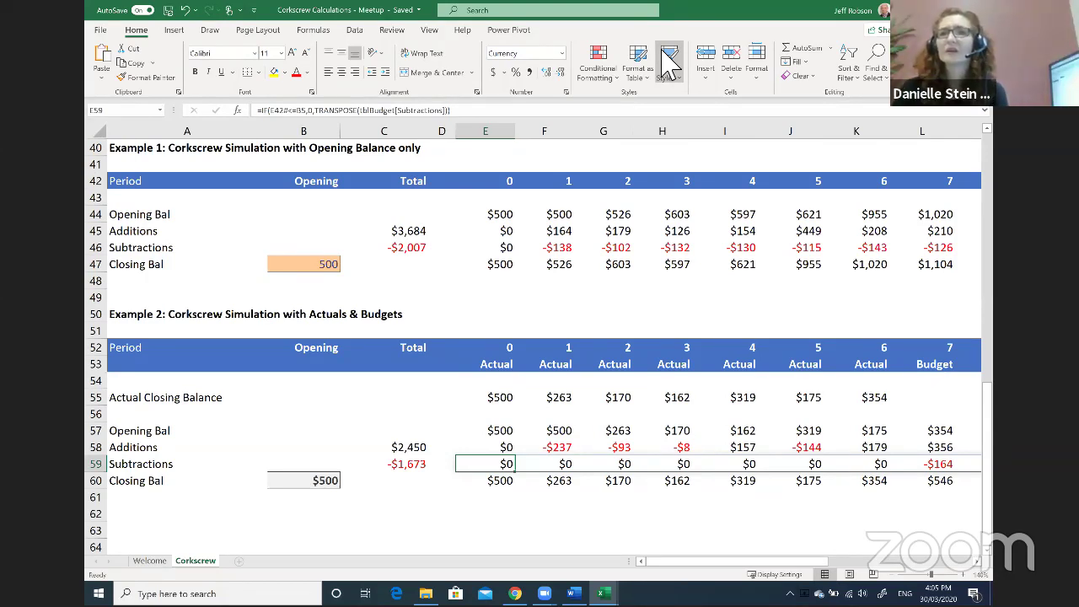
Check the Office subscription, version and update channel in the account's product information, and return to the Corkscrew sheet.
click(100, 32)
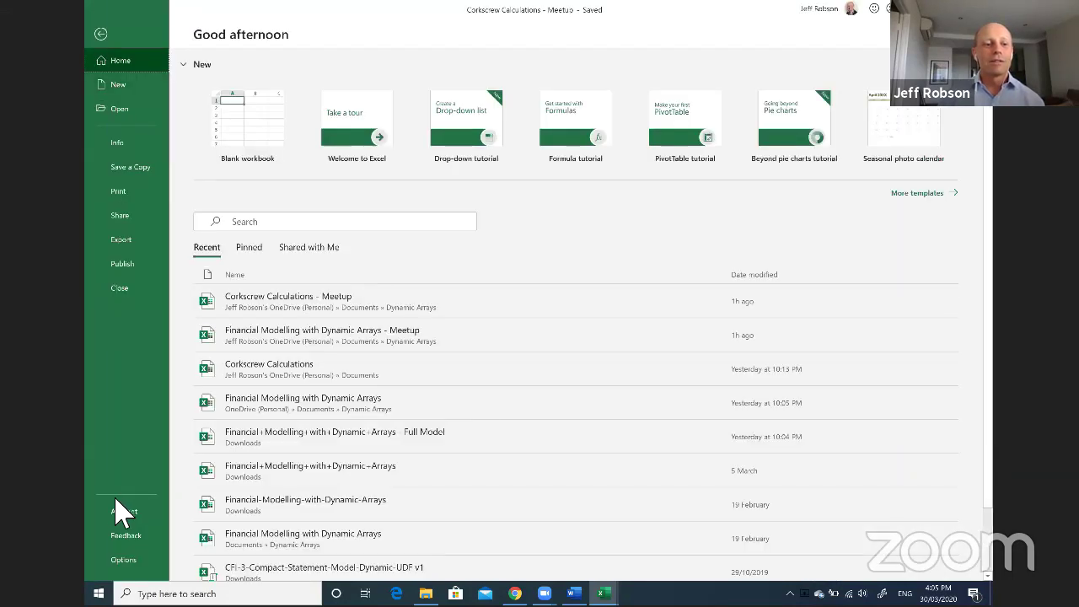
click(122, 512)
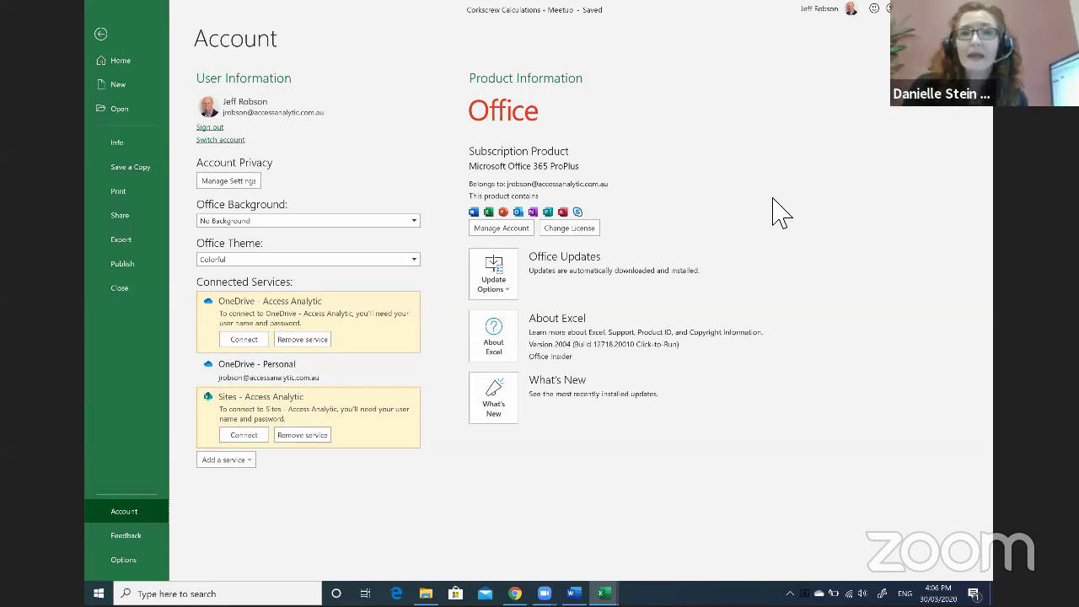
click(101, 38)
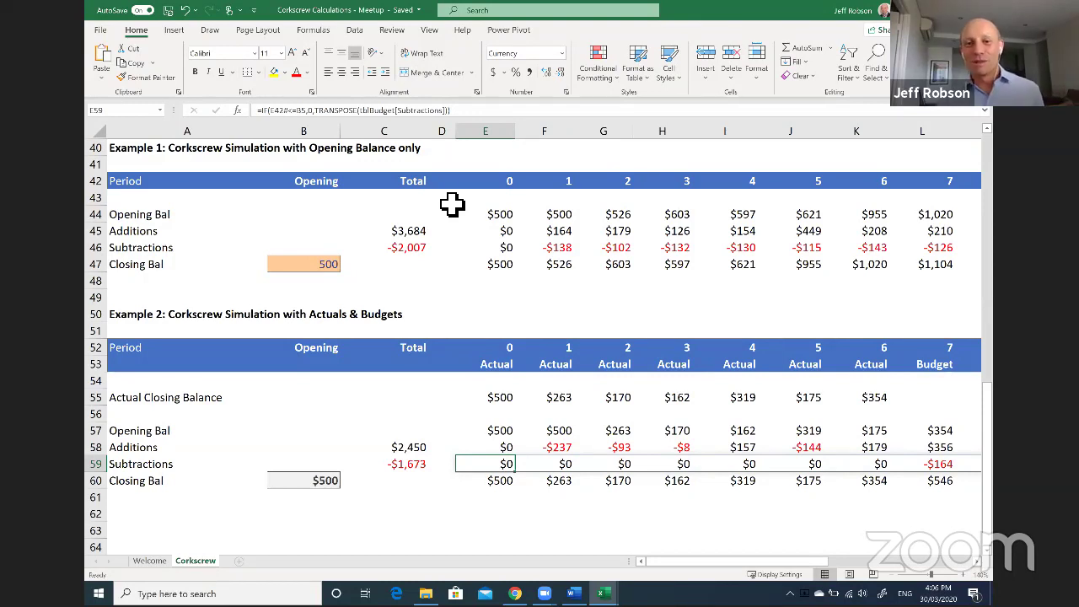
Examine Example 1's Opening Bal formula in E44 and how the spilled period 4 cell, I44, can be edited.
click(503, 217)
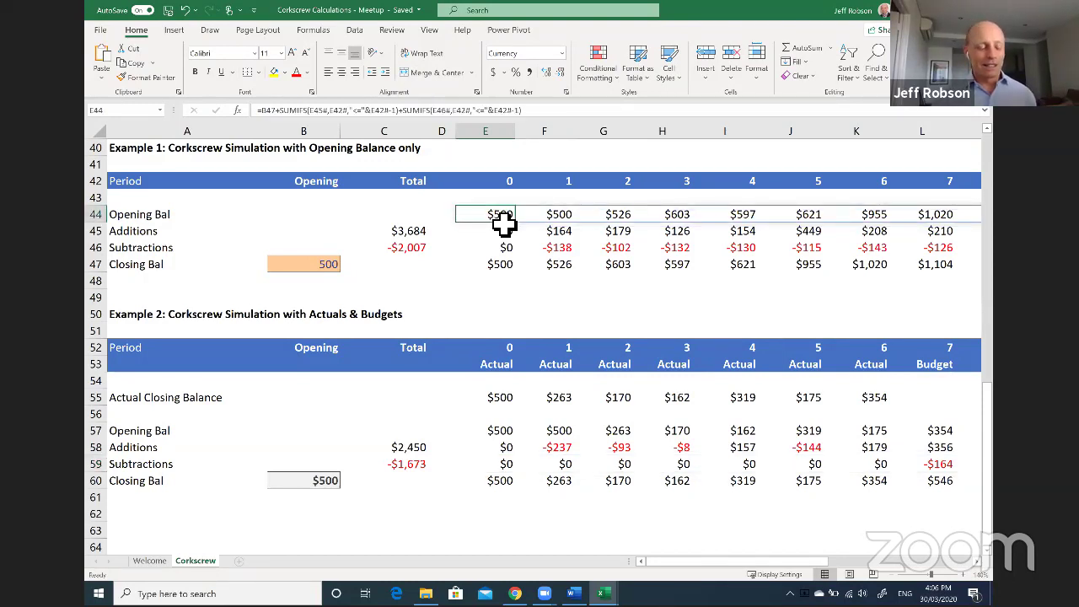
double_click(509, 219)
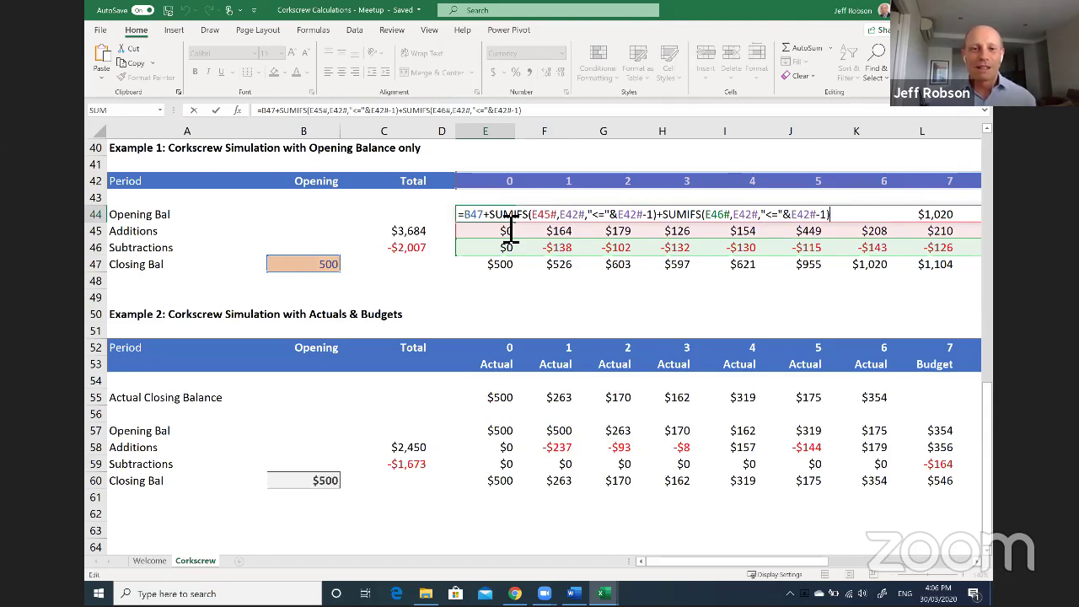
key(Escape)
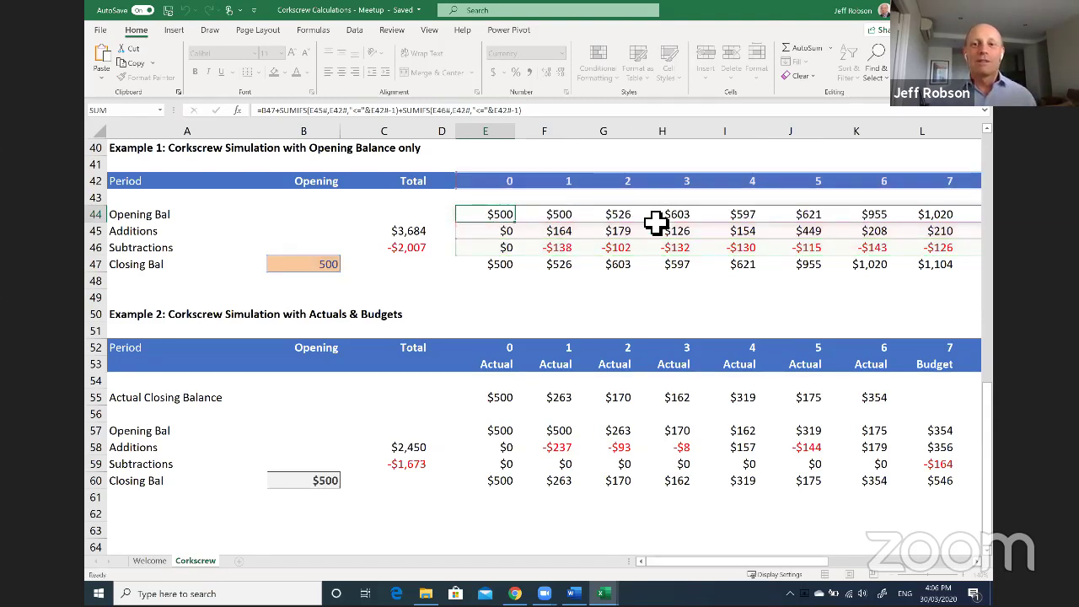
click(740, 217)
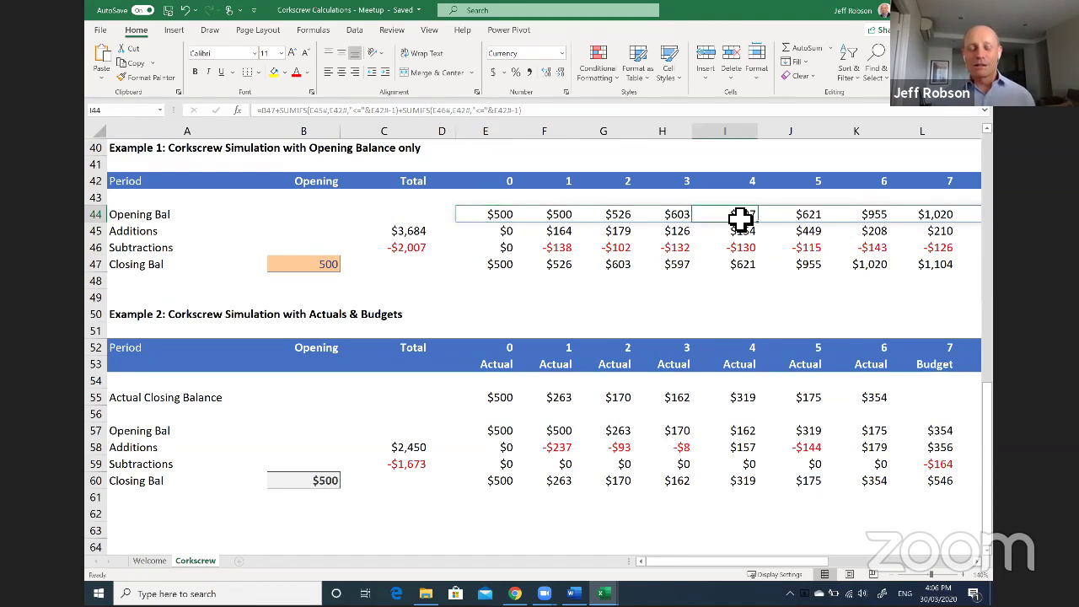
key(BackSpace)
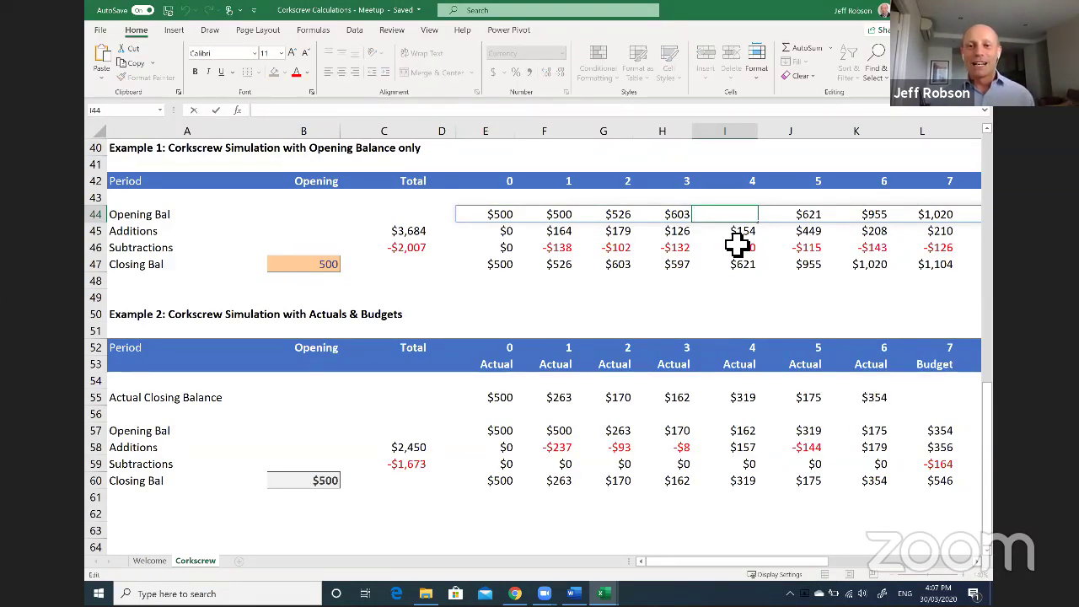
key(Escape)
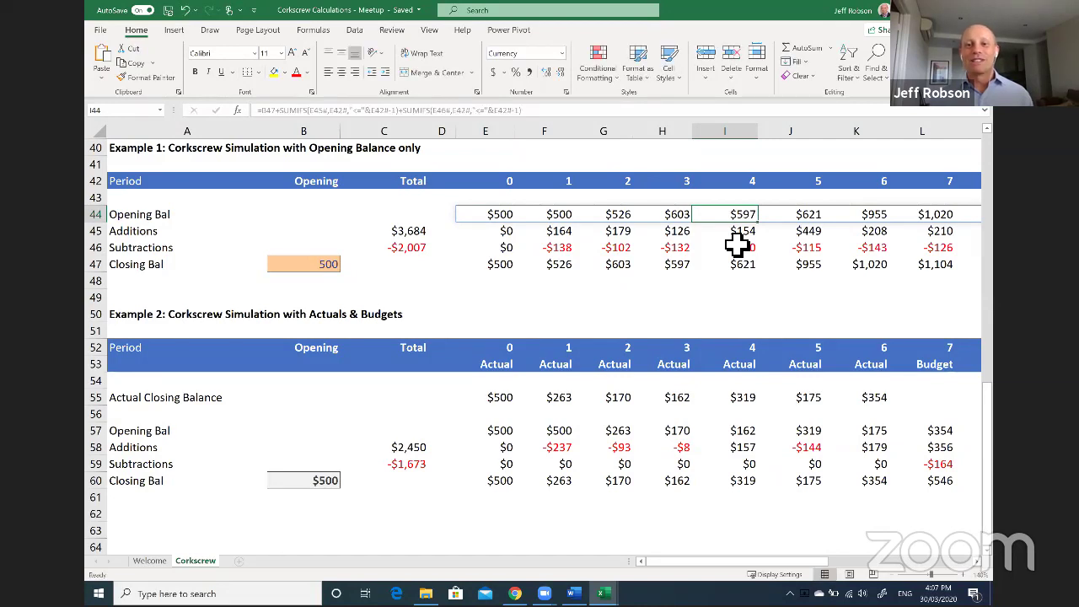
click(499, 217)
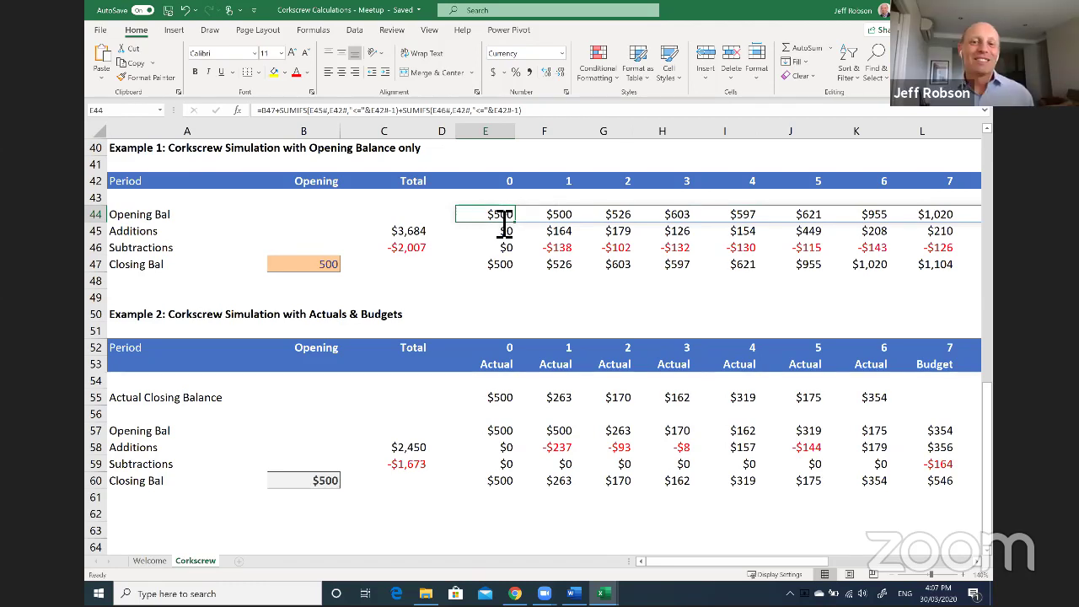
key(F2)
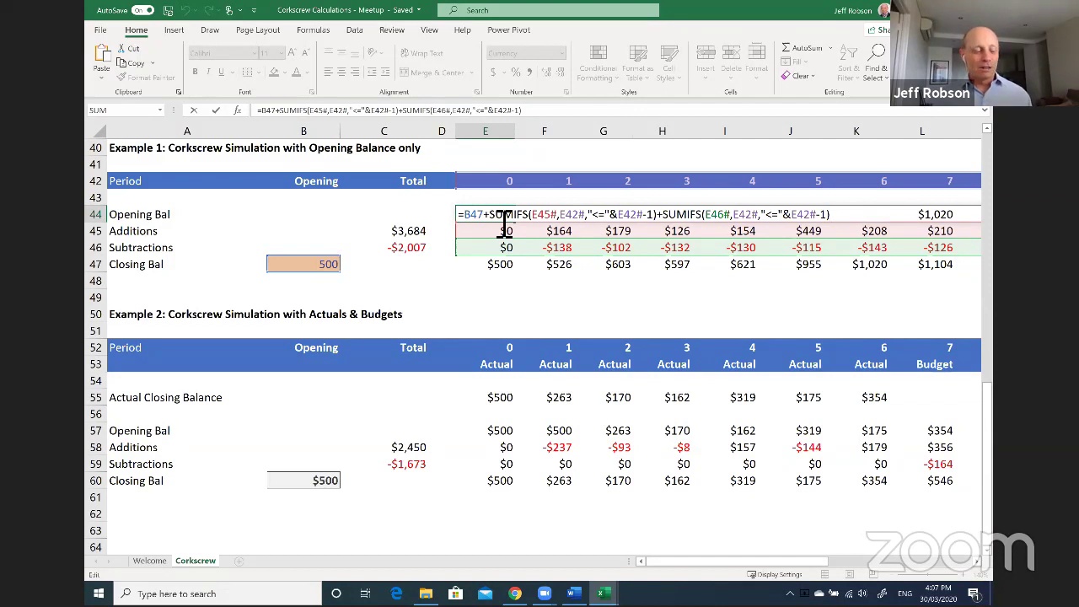
key(ctrl+Return)
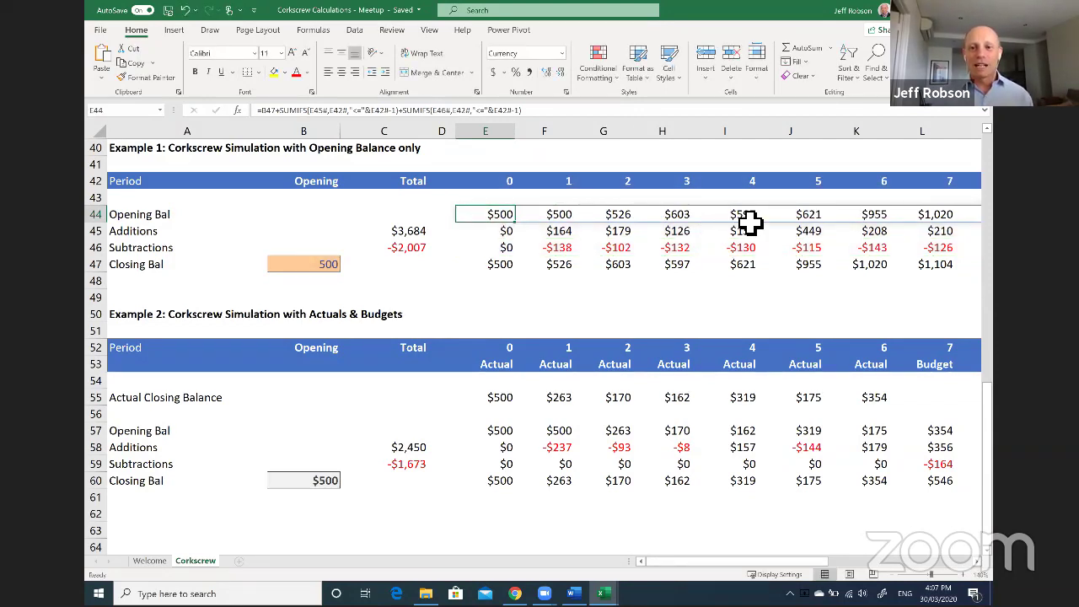
Overwrite the spilled Opening Bal cell I44 with +1000 to demonstrate a blocked spill, and clear that value again.
click(727, 209)
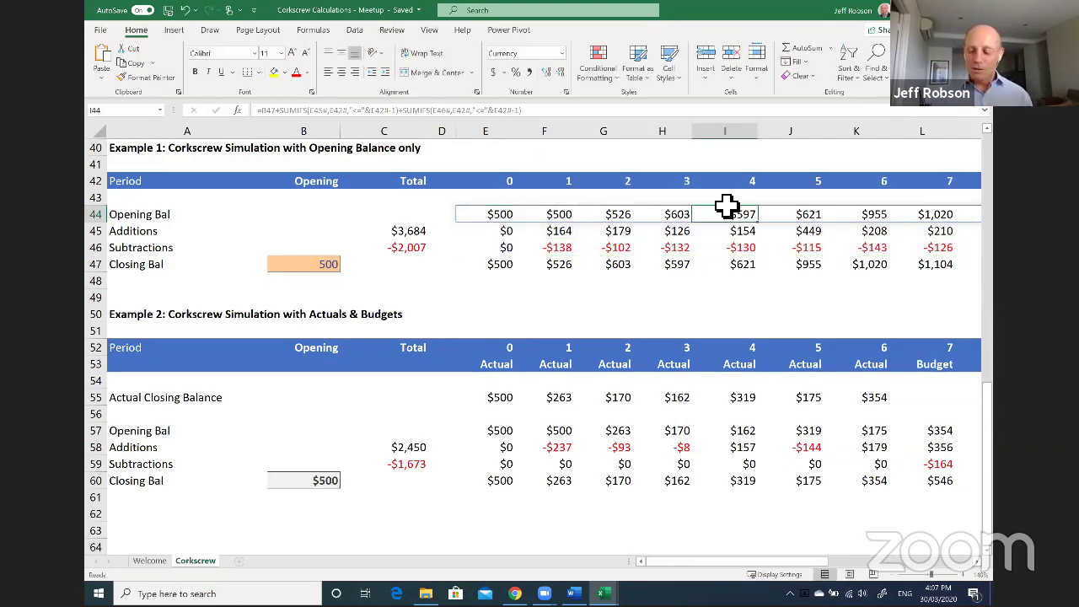
text(+1000)
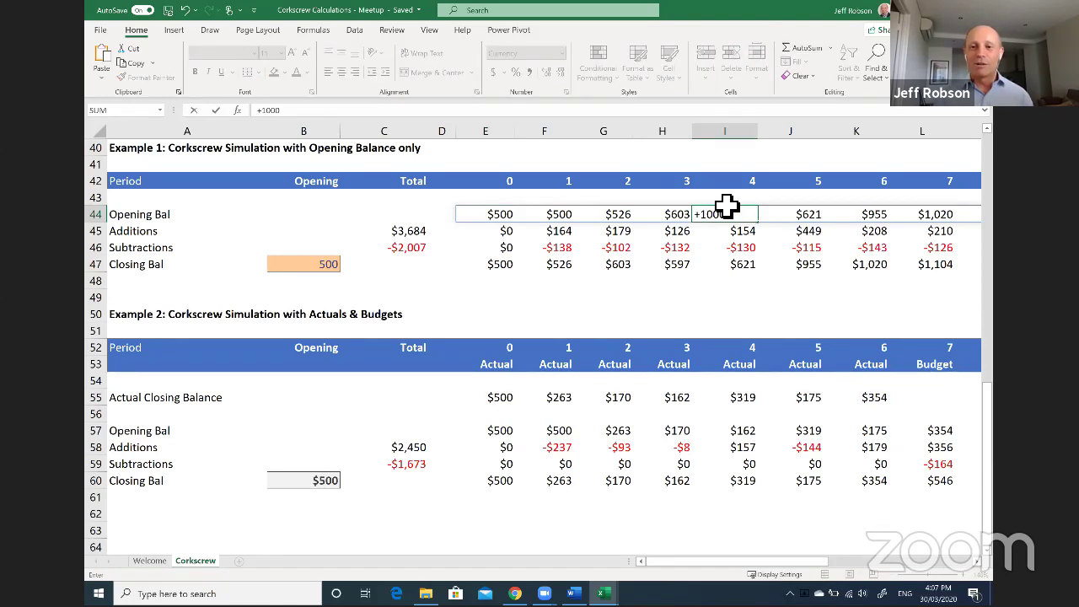
key(ctrl+Return)
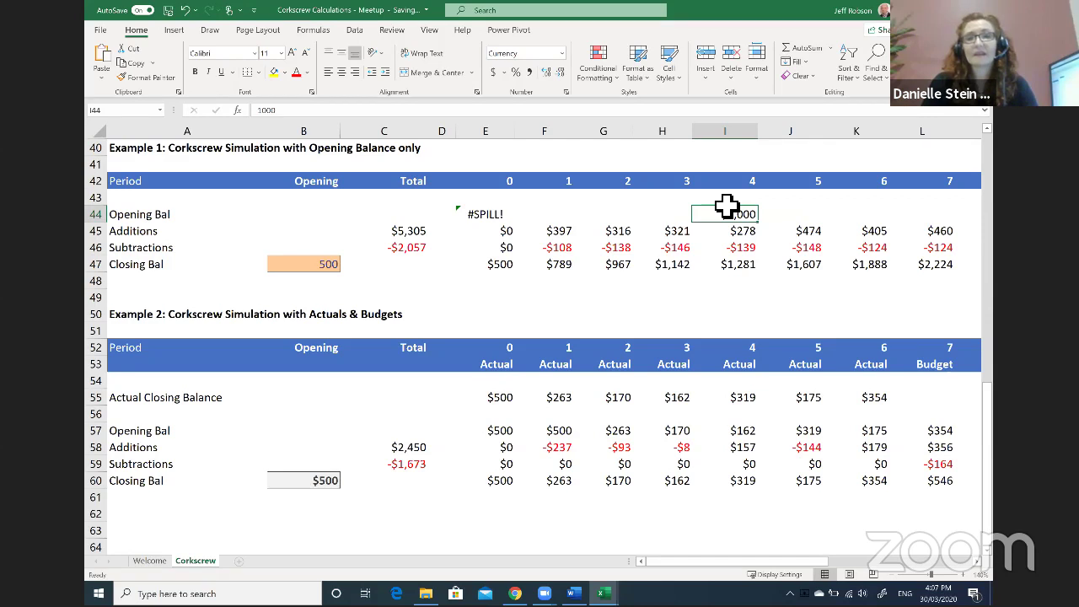
key(Delete)
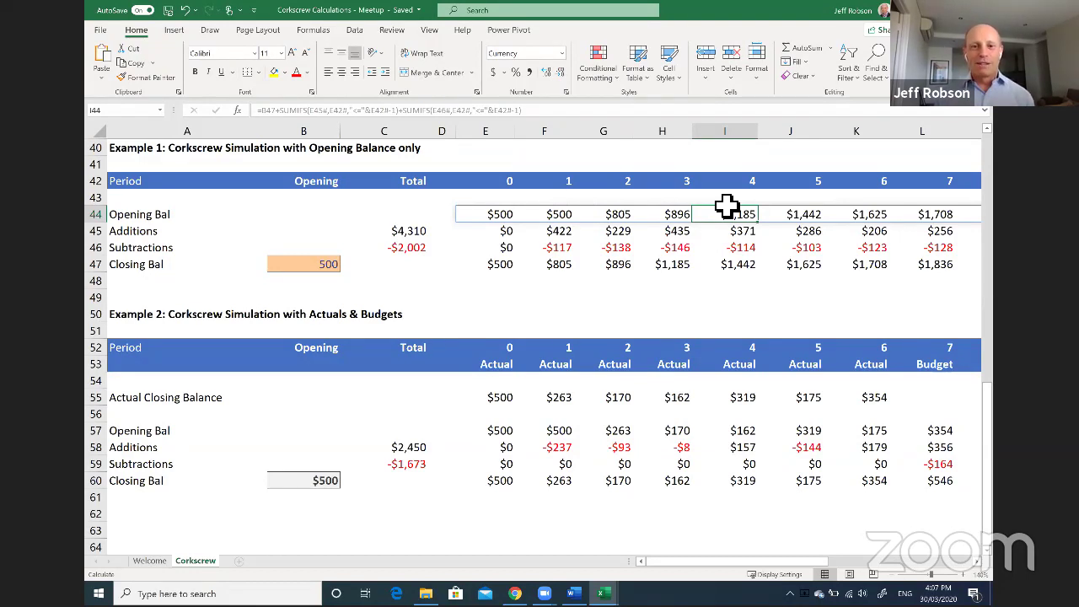
Compare the spilled Opening Bal cell I44 with the source cell E44 and inspect the two SUMIFS in E44's formula.
key(ctrl+Left)
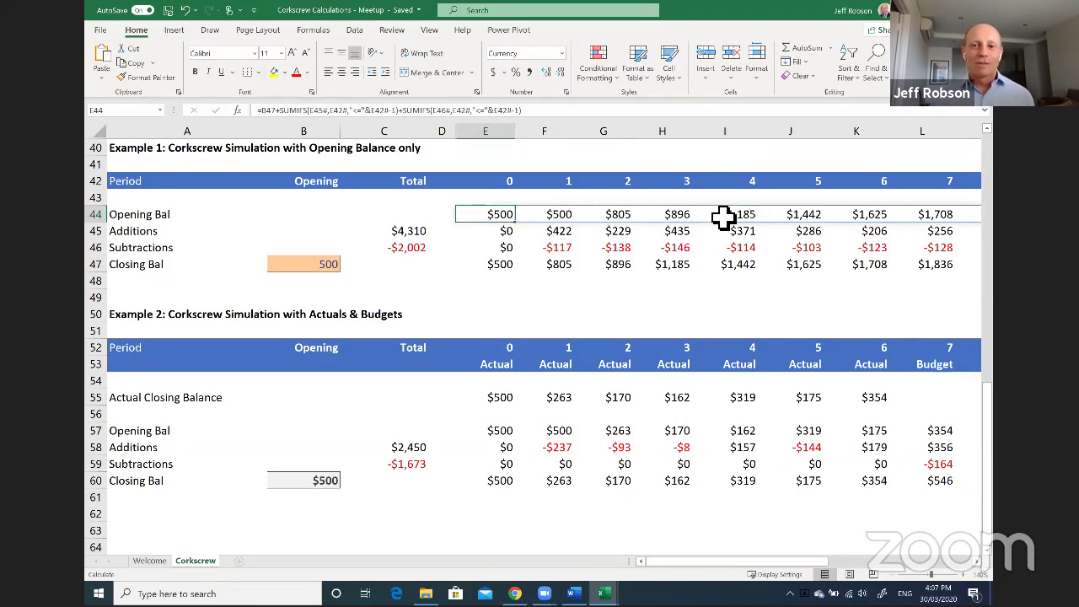
click(724, 217)
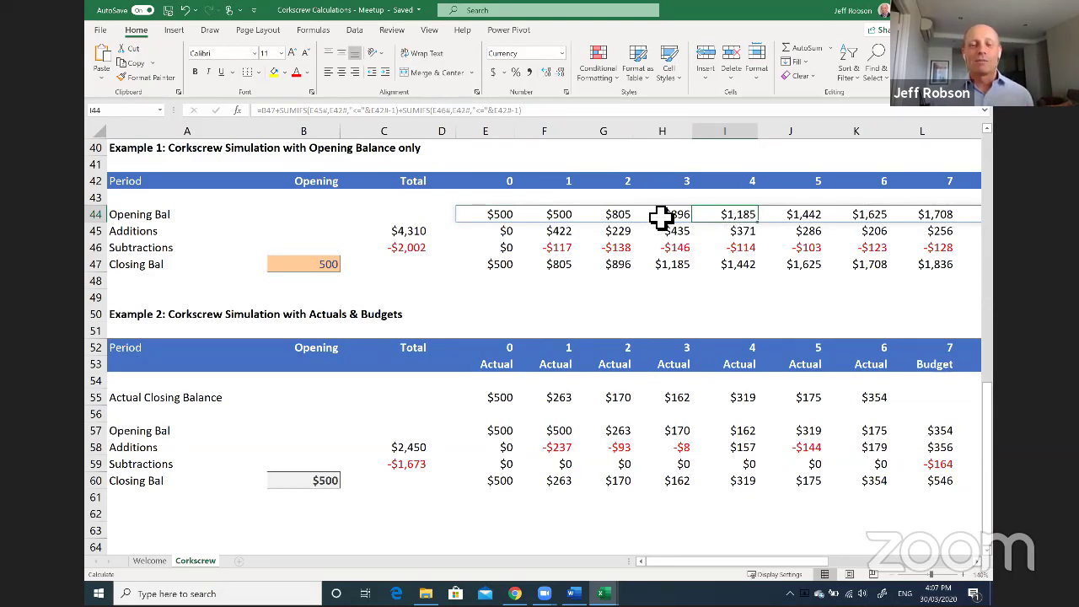
click(500, 218)
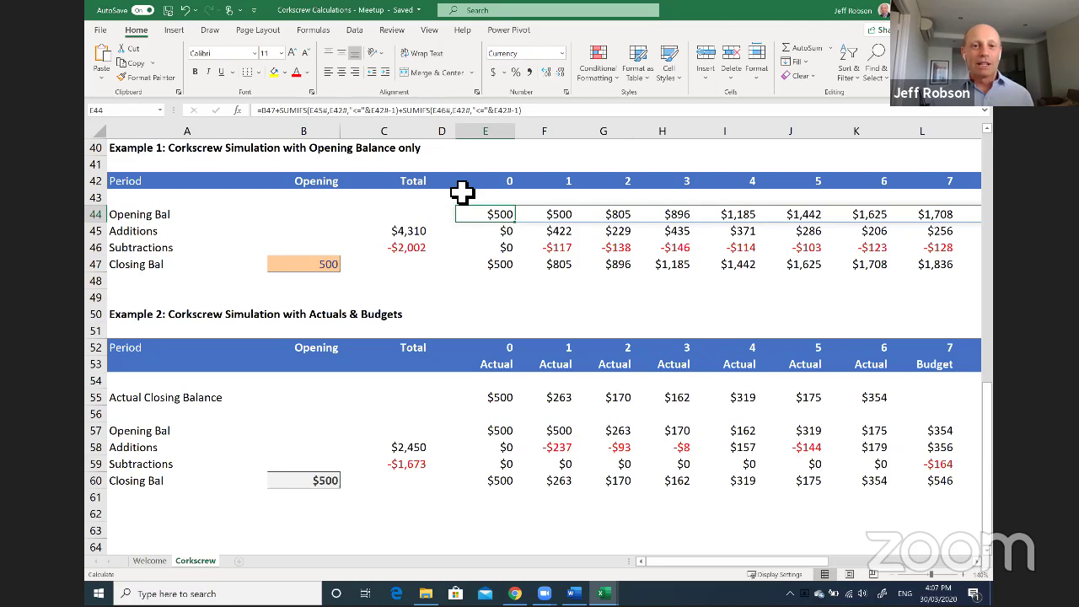
key(F2)
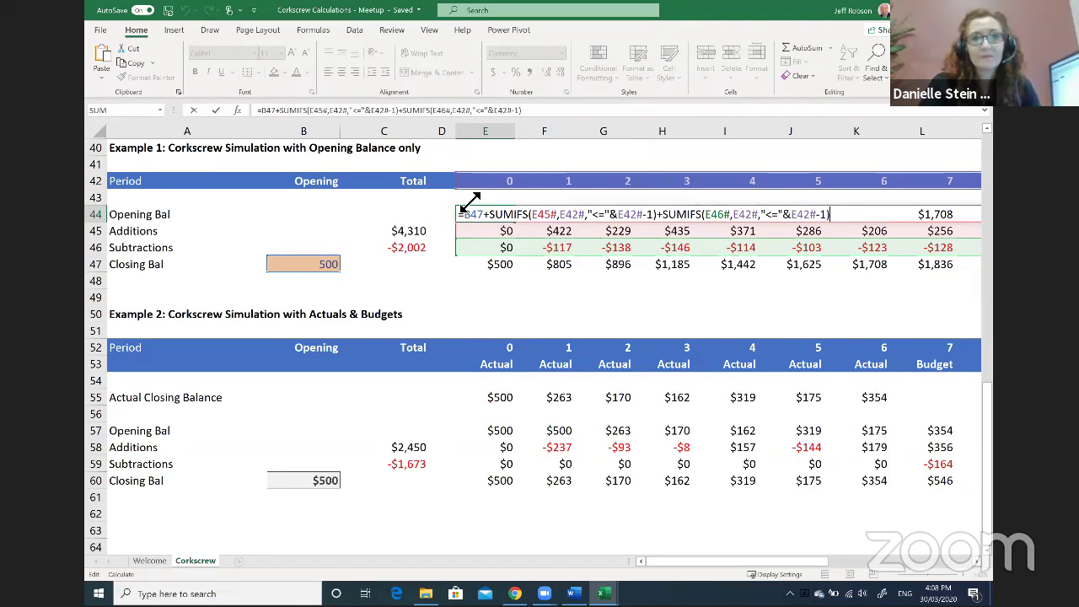
key(ctrl+Return)
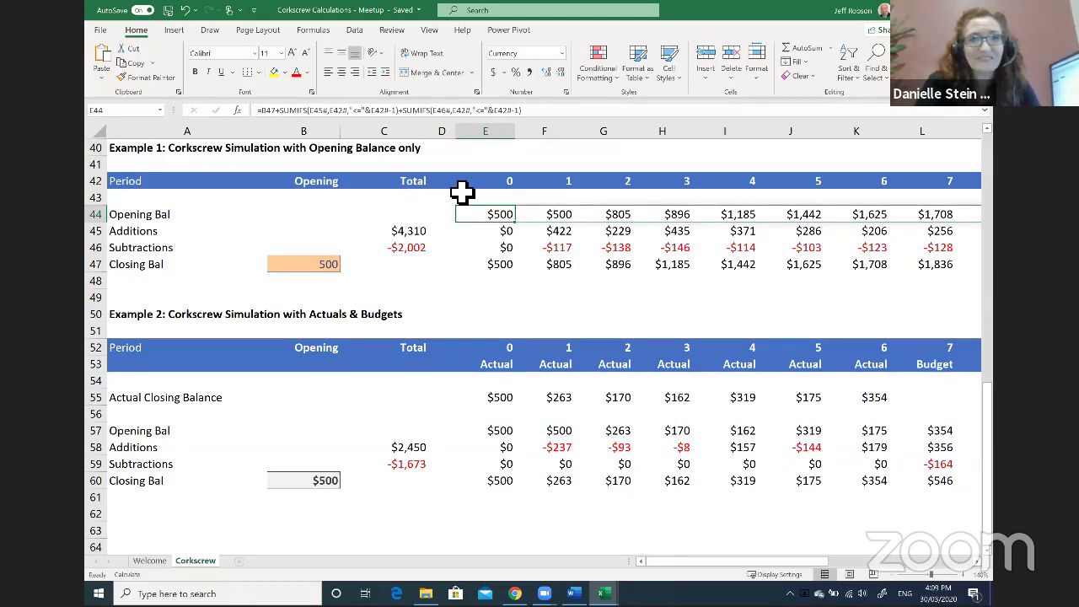
click(506, 303)
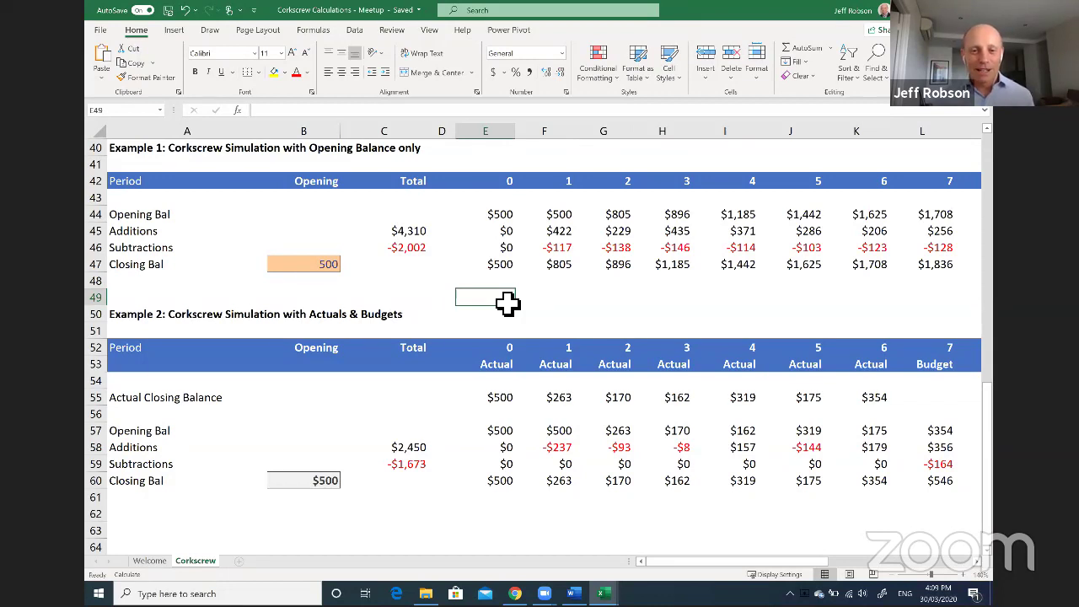
click(561, 305)
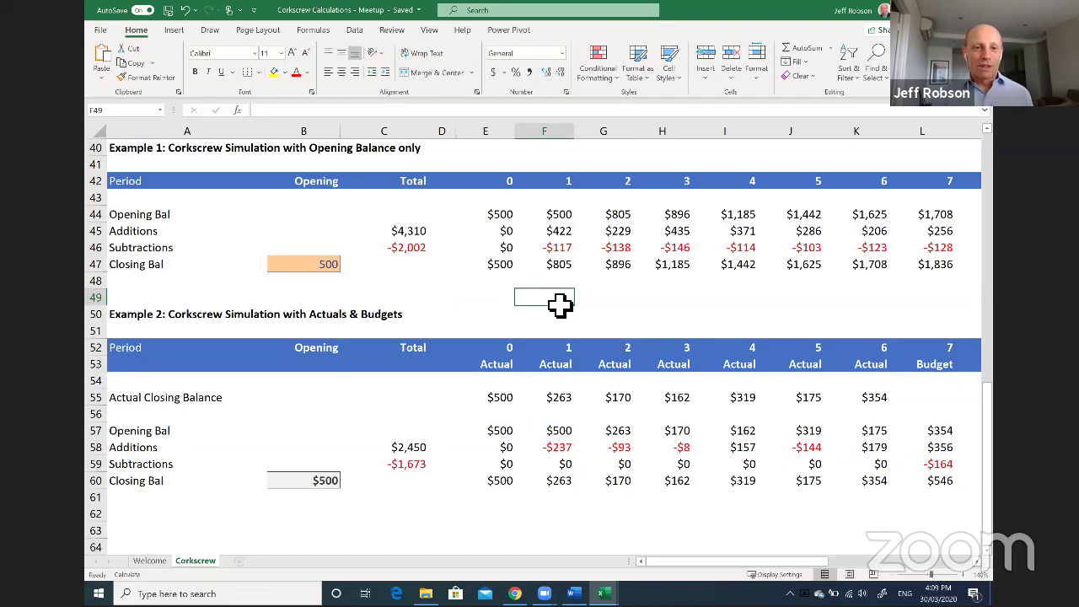
click(497, 303)
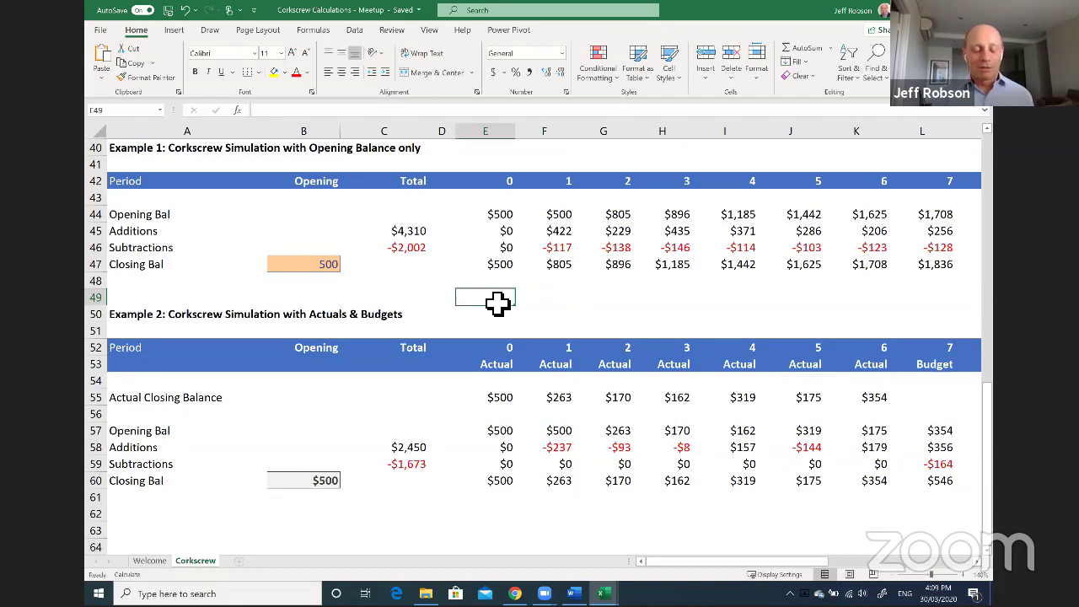
text(=)
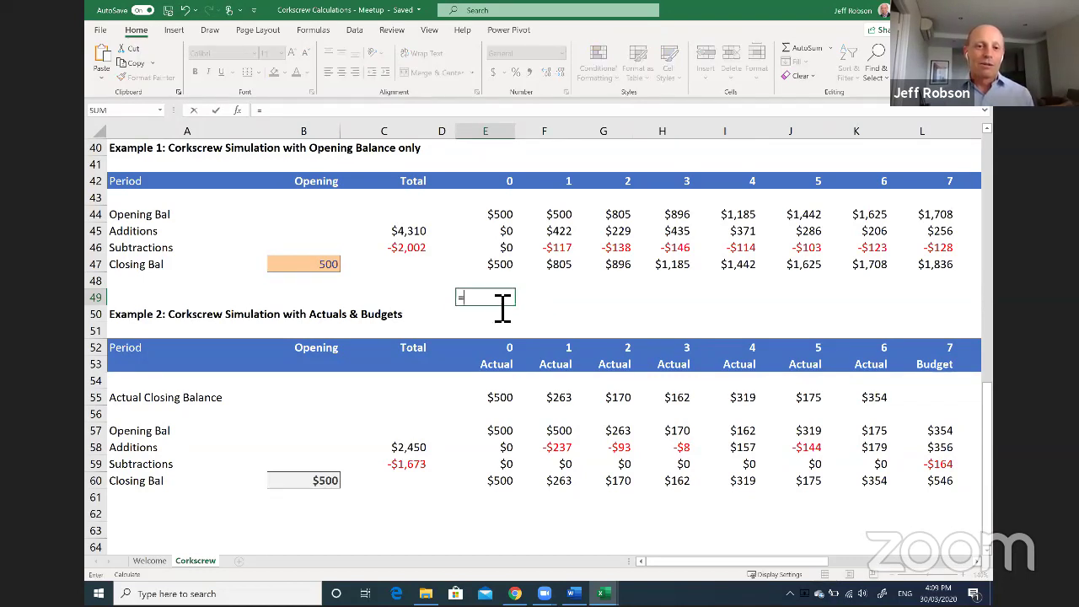
text(@)
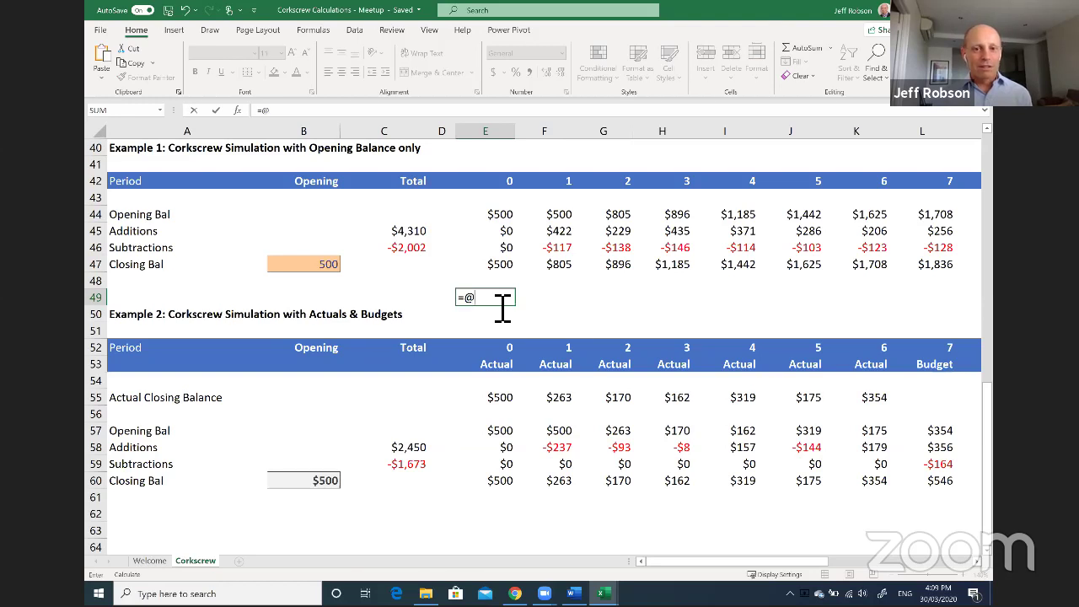
text(inde)
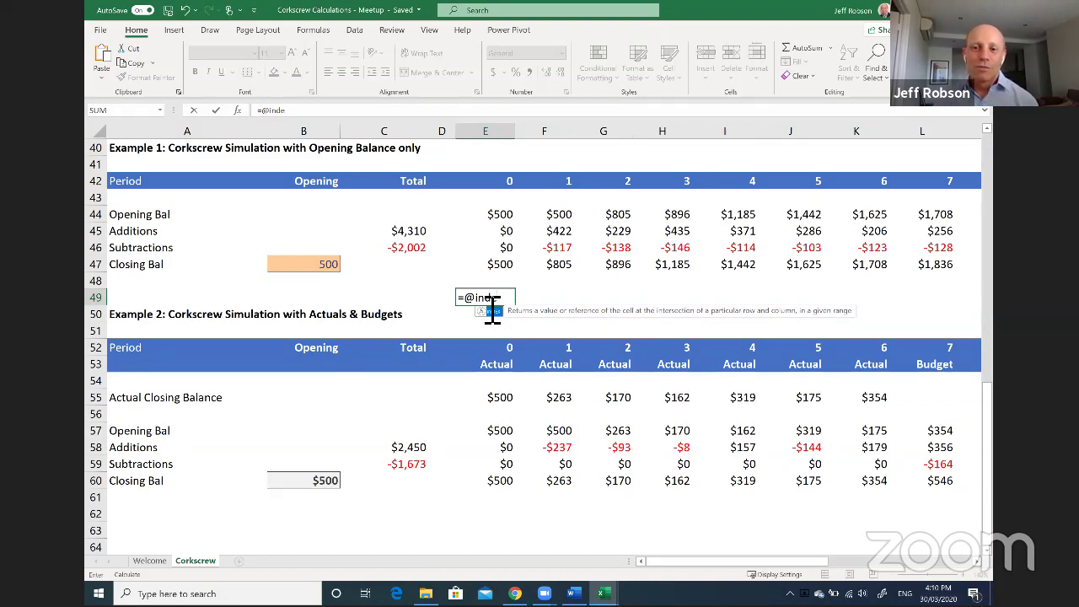
key(Escape)
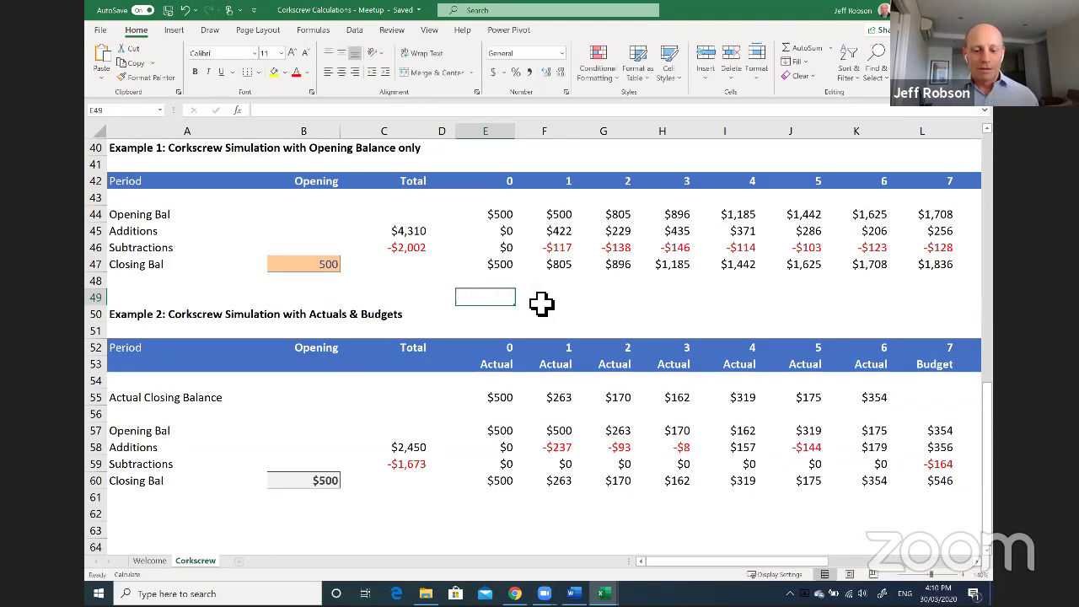
click(541, 304)
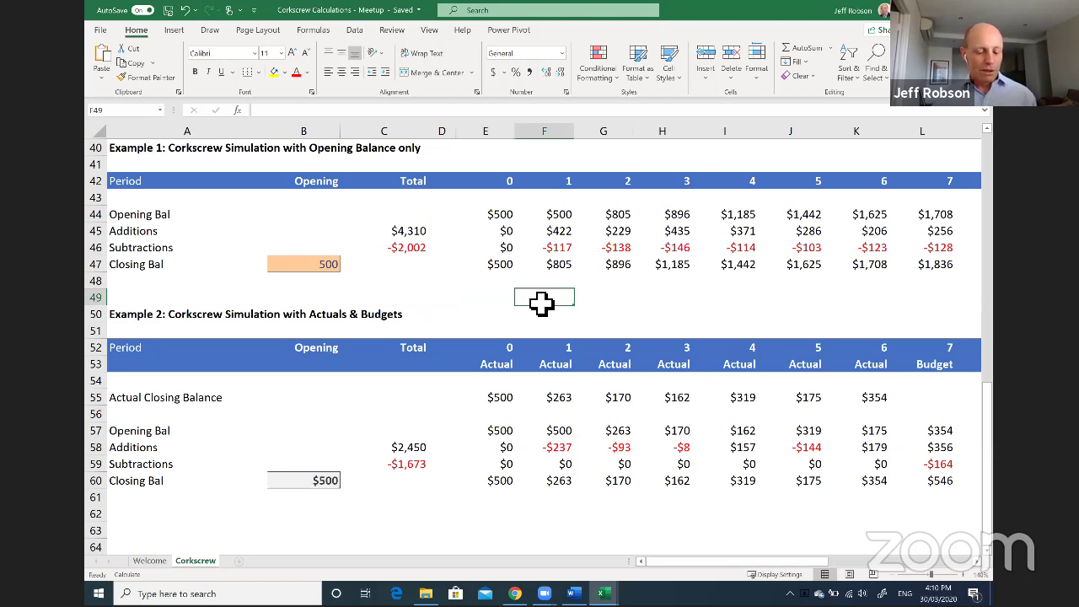
text(=)
click(560, 184)
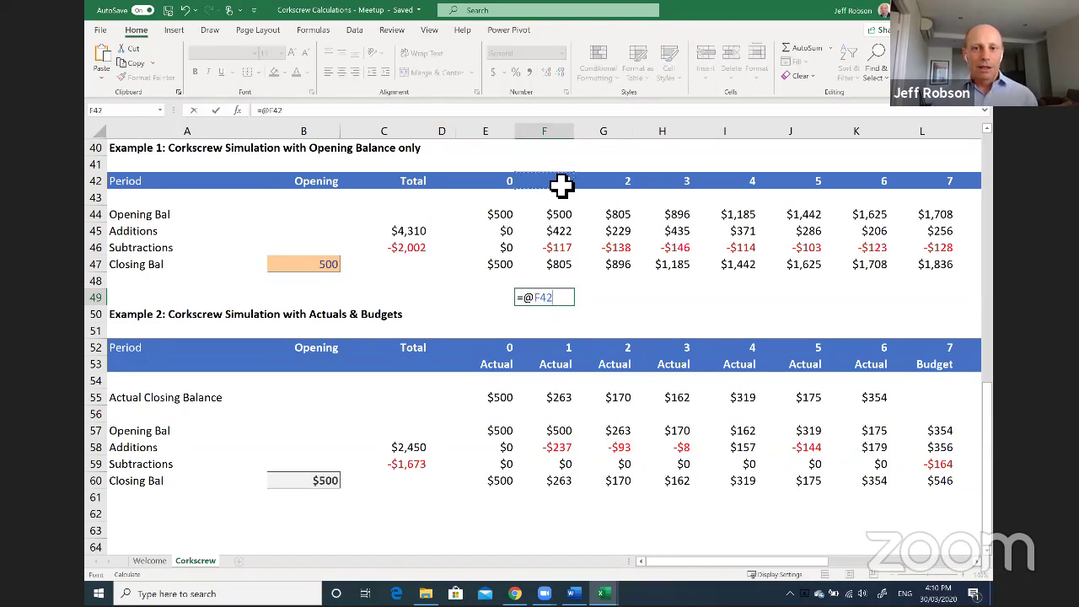
key(Return)
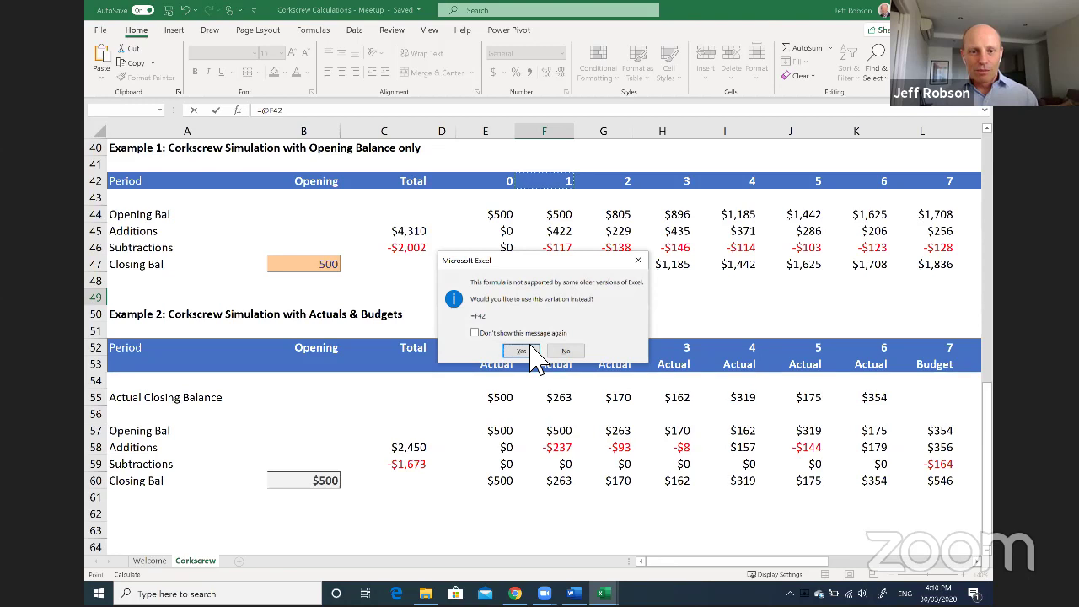
click(560, 352)
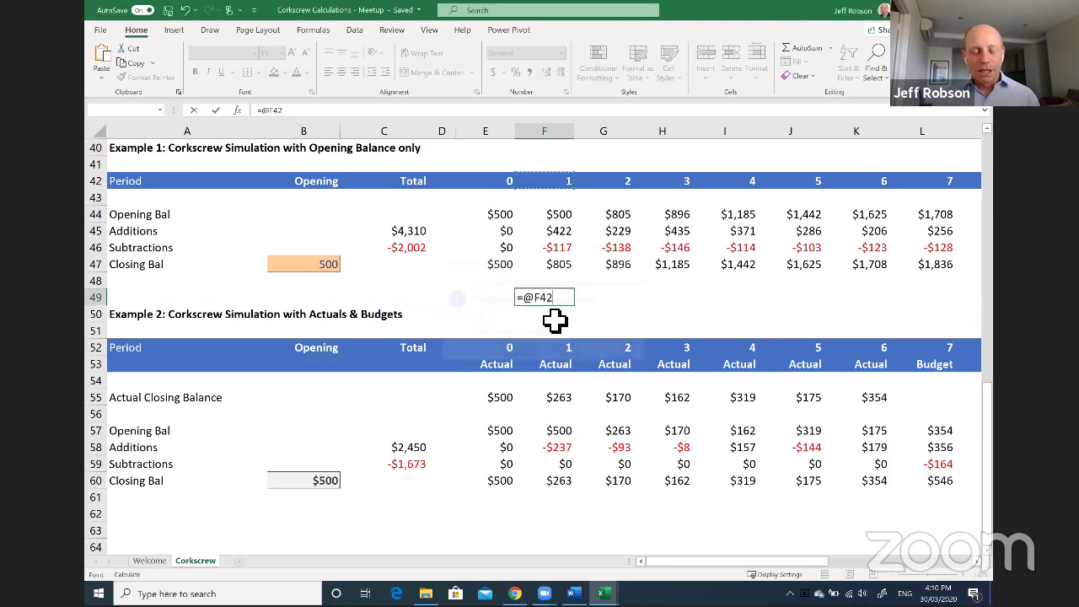
key(Delete)
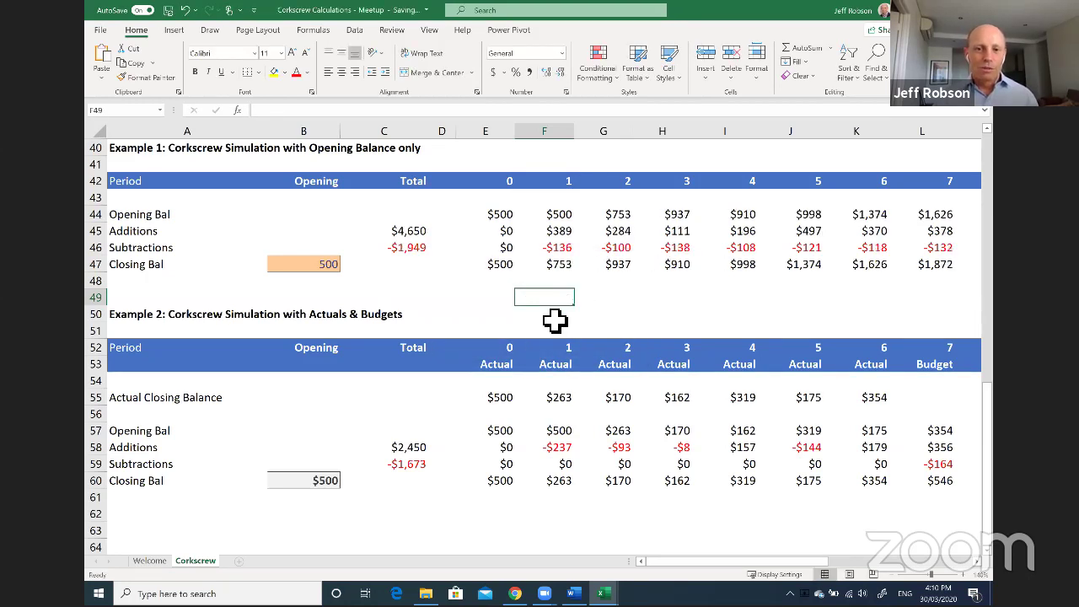
click(482, 305)
scroll(498, 313, up, 13)
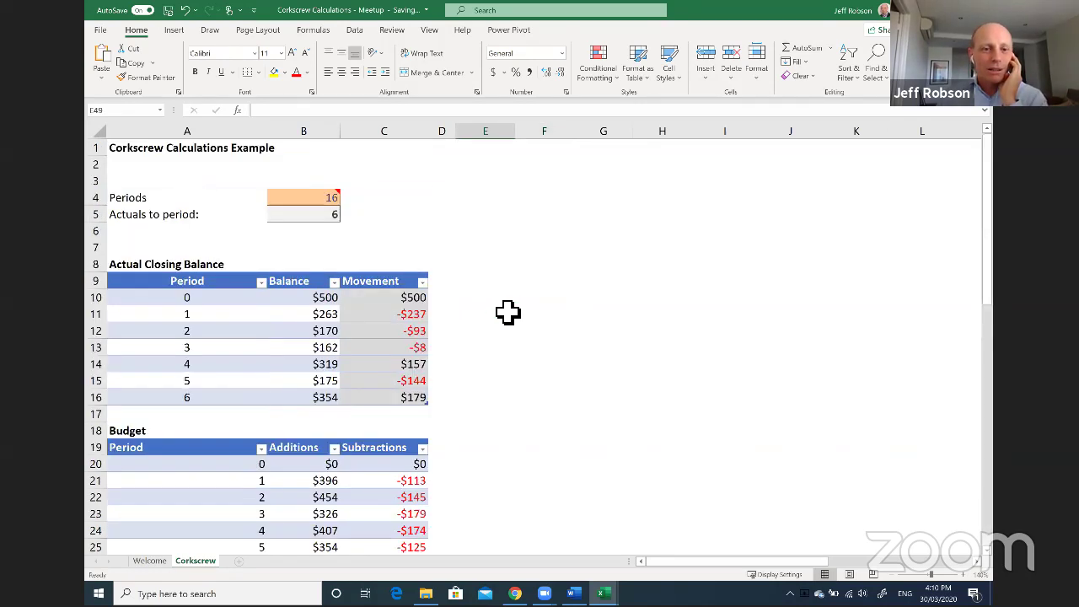
scroll(525, 236, down, 2)
click(527, 231)
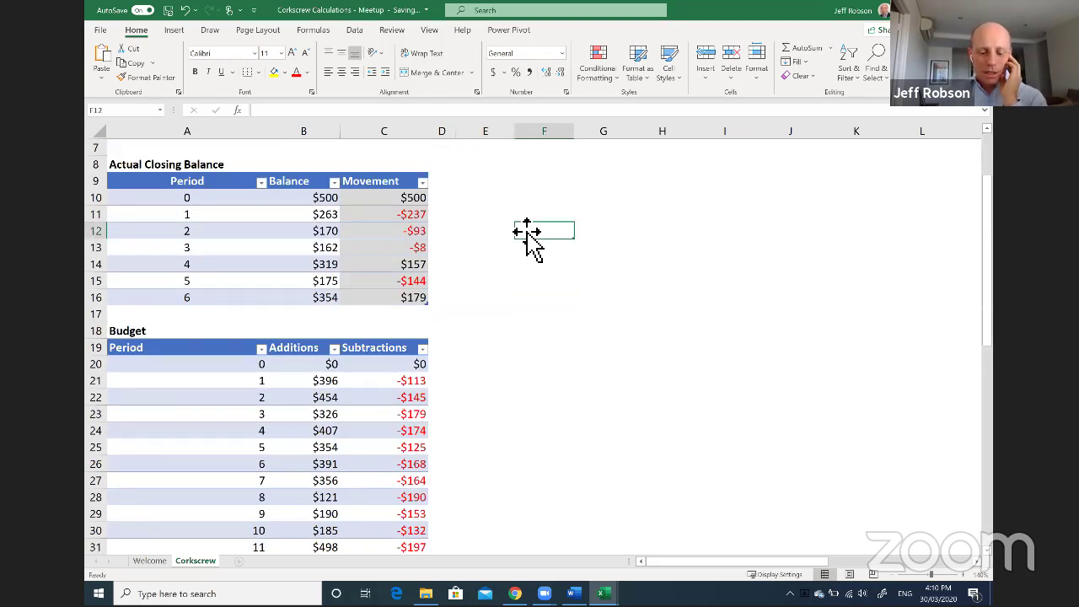
text(=@)
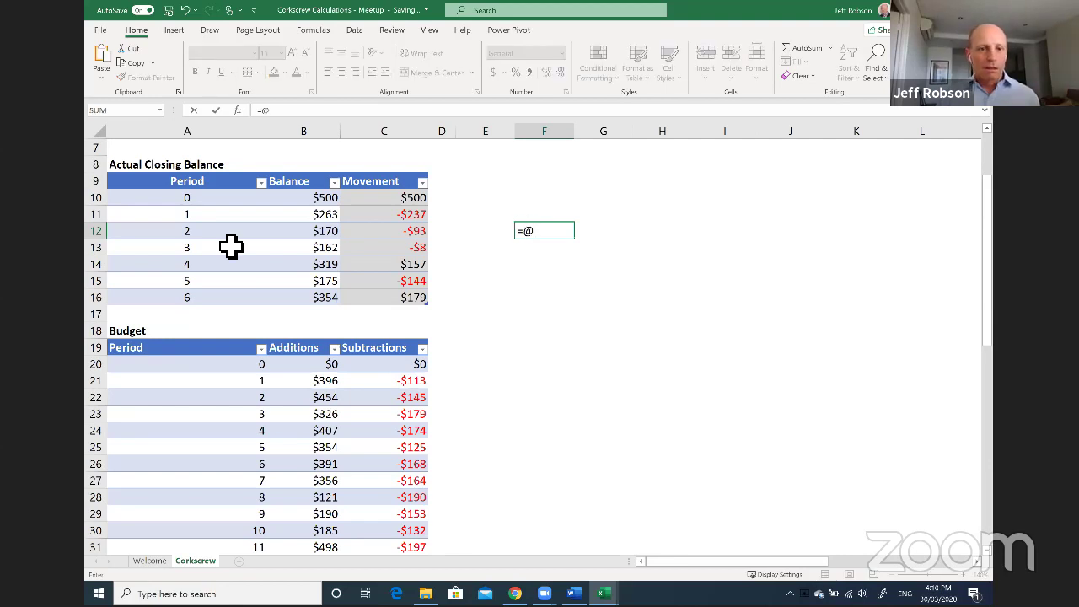
click(177, 236)
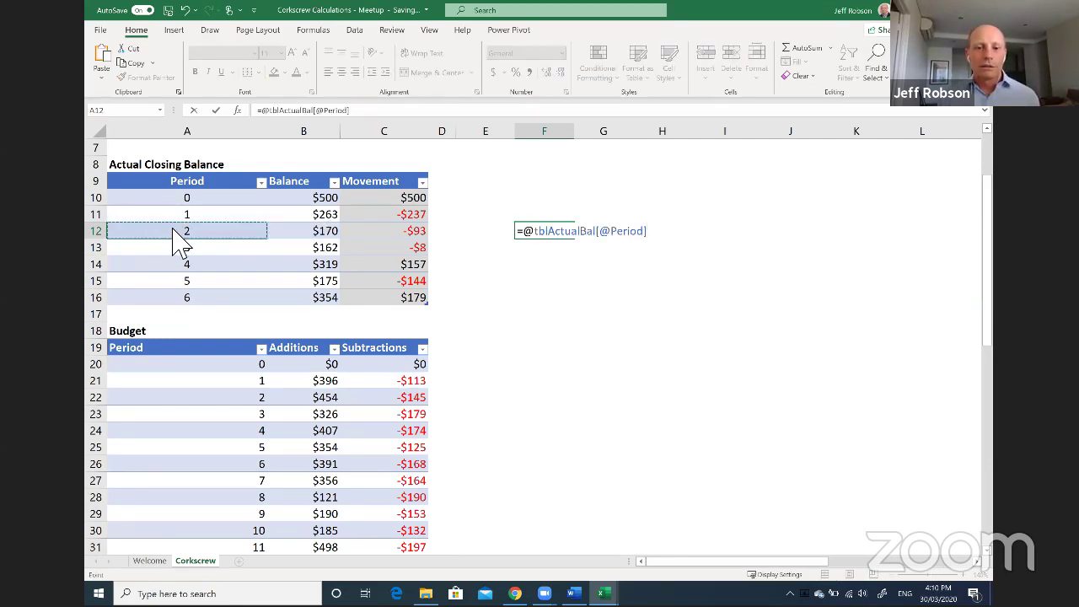
key(Return)
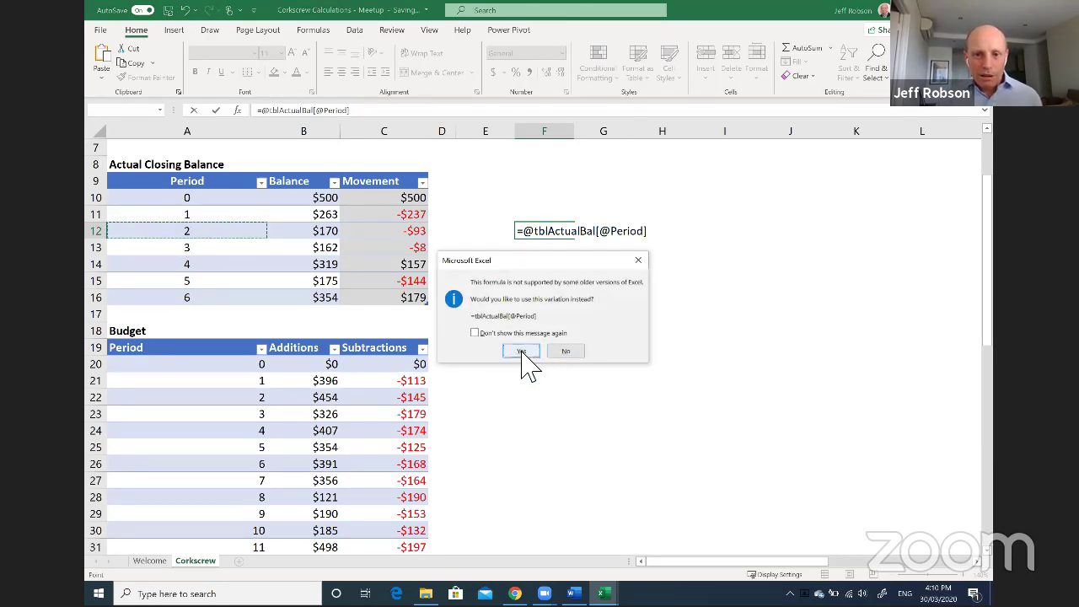
click(521, 350)
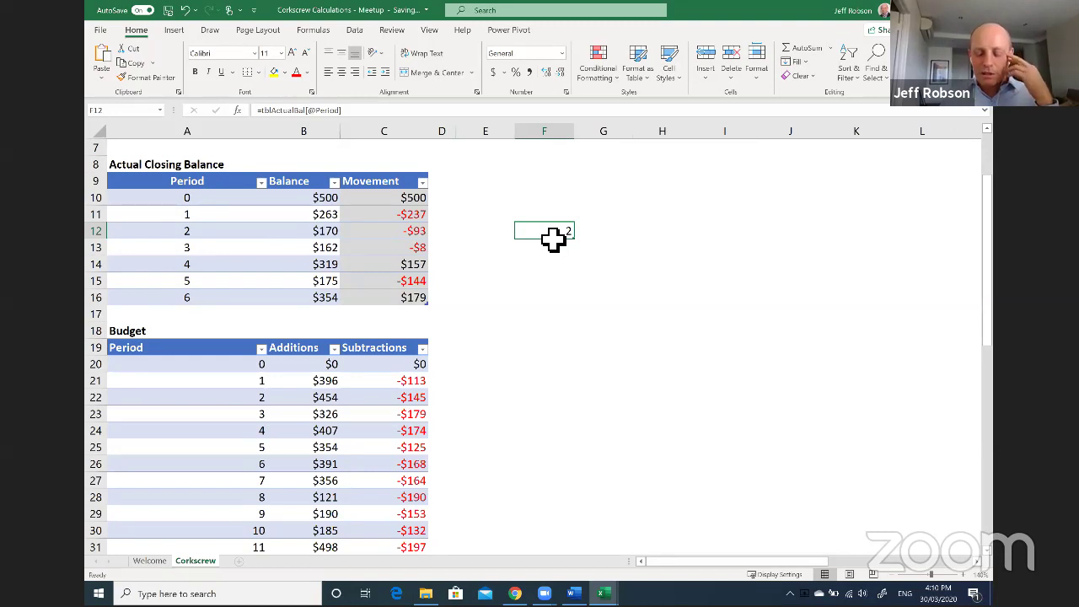
key(Delete)
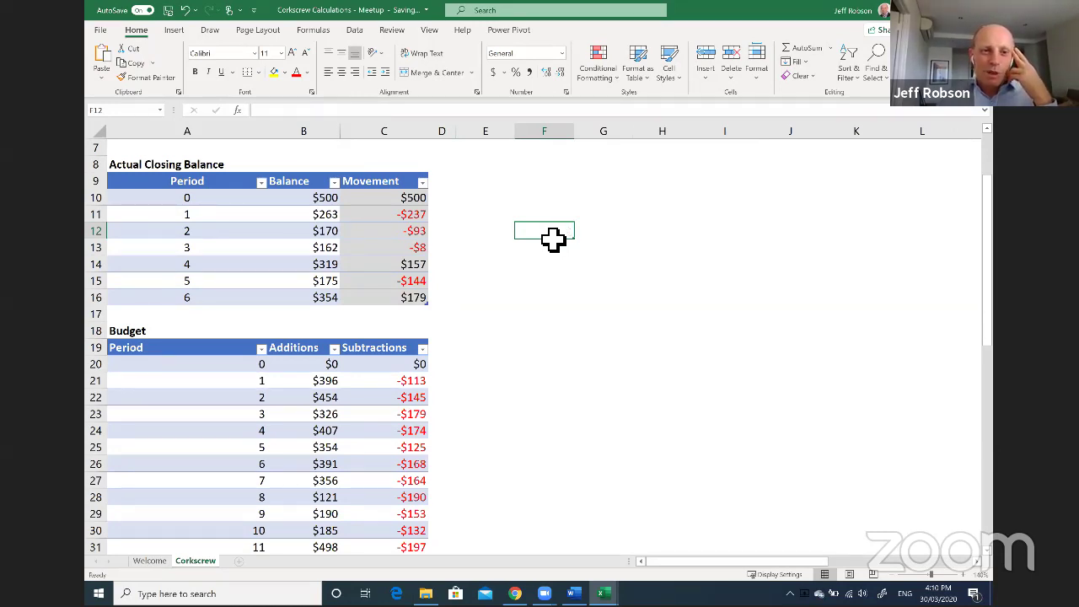
key(Up)
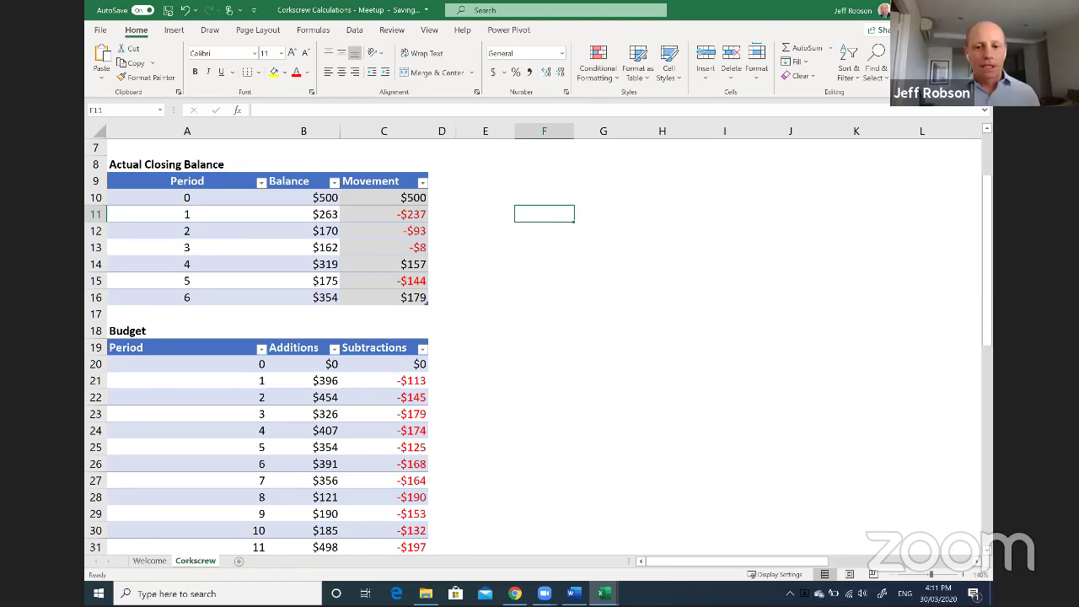
Switch to the Financial Modelling with Dynamic Arrays workbook and inspect the NPV formula in L127 of the discount rate and investment table.
mouse_move(604, 593)
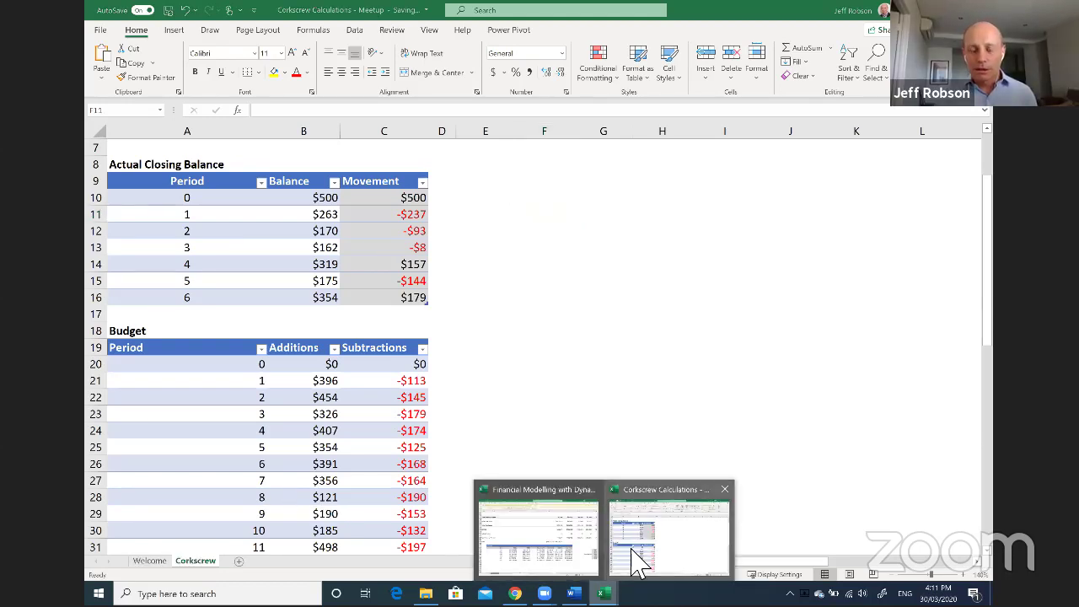
click(539, 535)
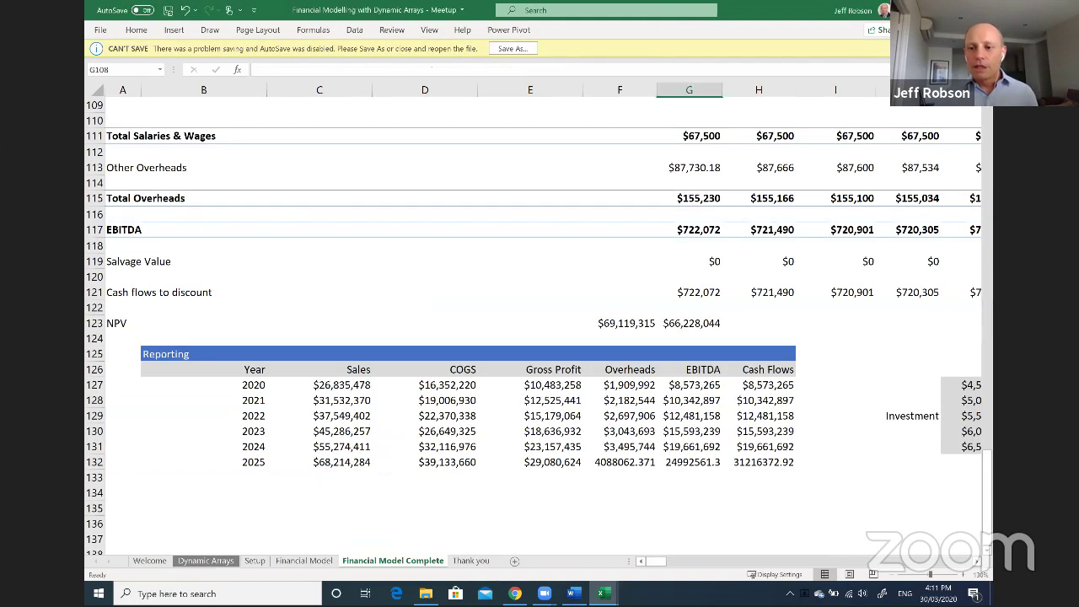
scroll(592, 366, right, 7)
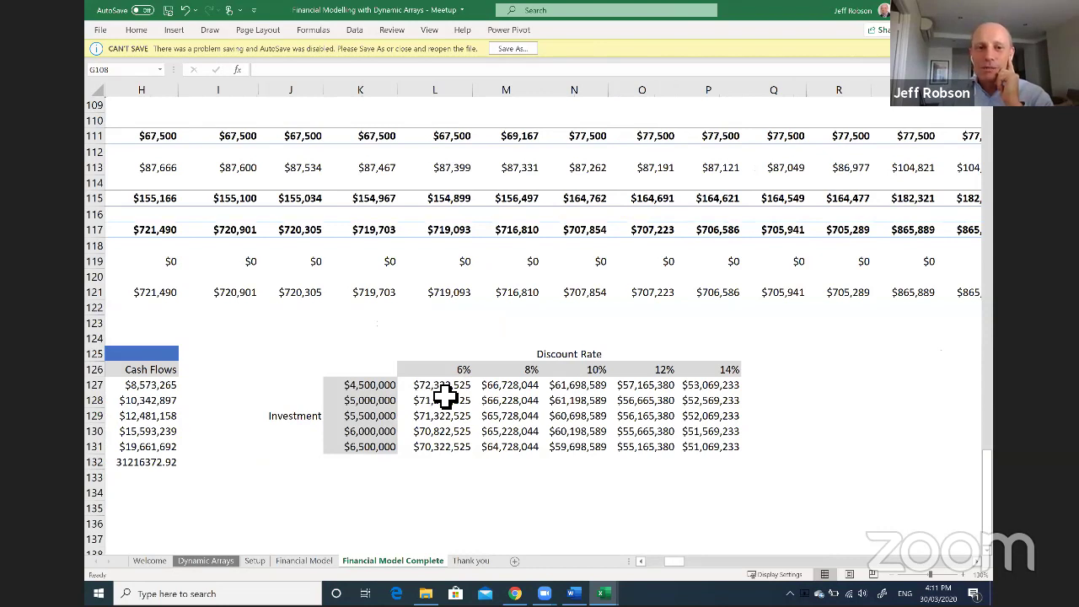
click(445, 393)
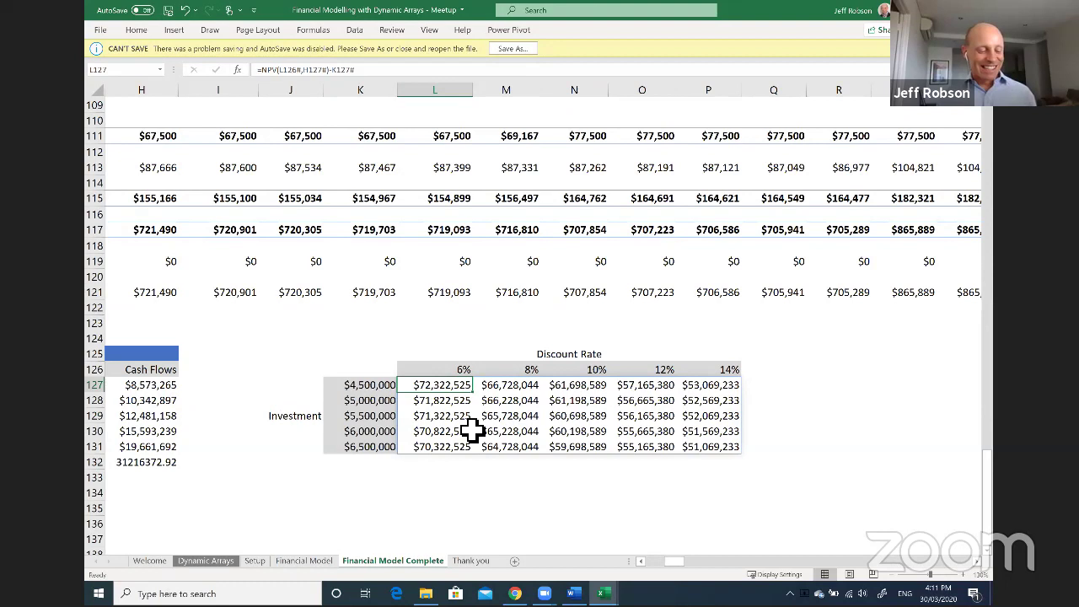
key(F2)
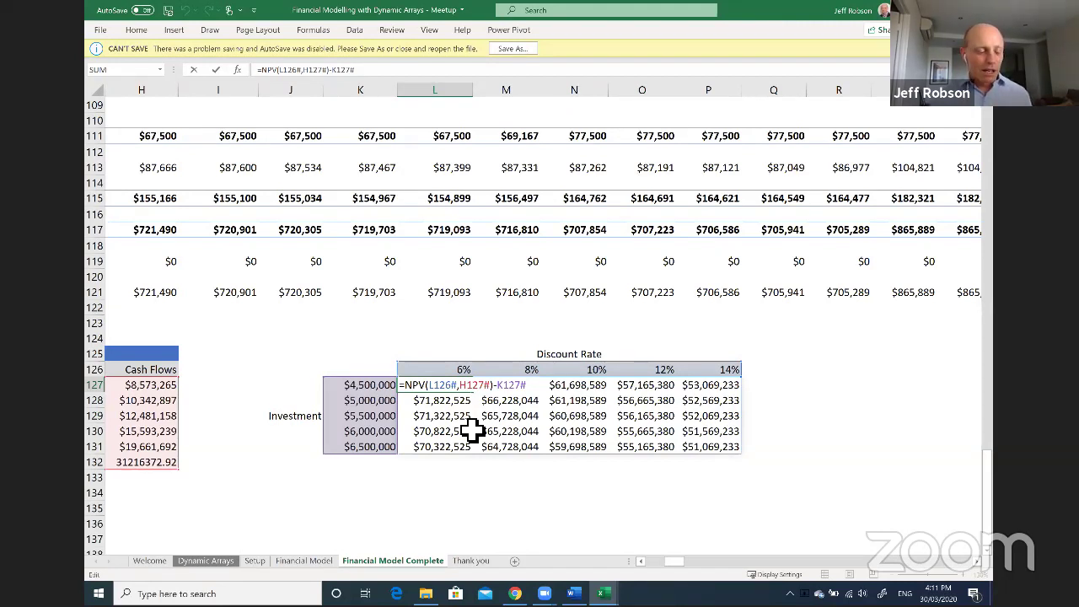
key(ctrl+Return)
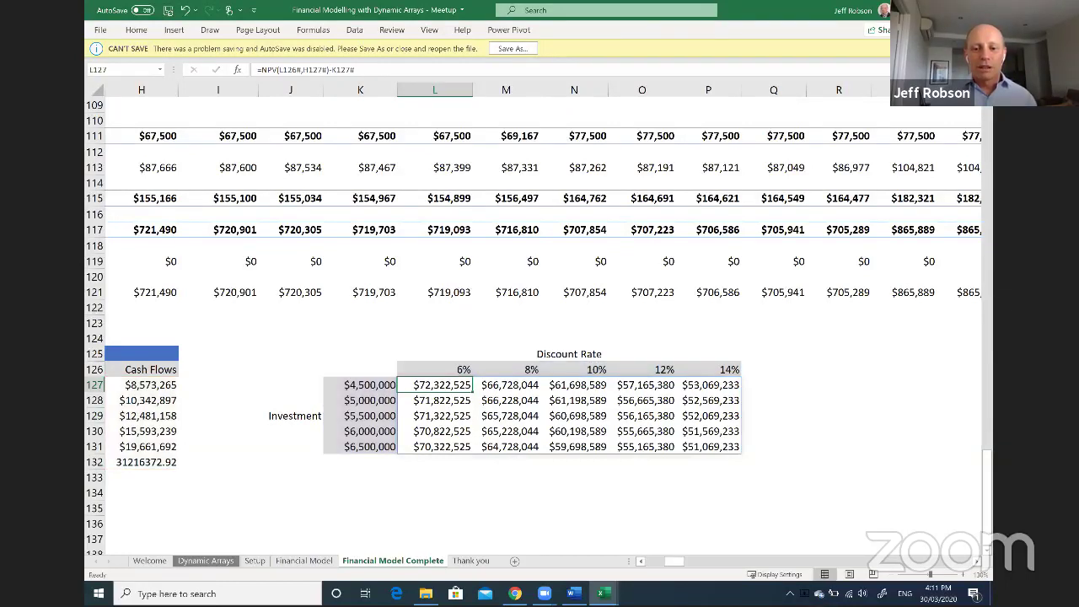
Compare the XNPV formula in F123 with the spilled NPV formula in L127 of the sensitivity table.
scroll(332, 320, left, 5)
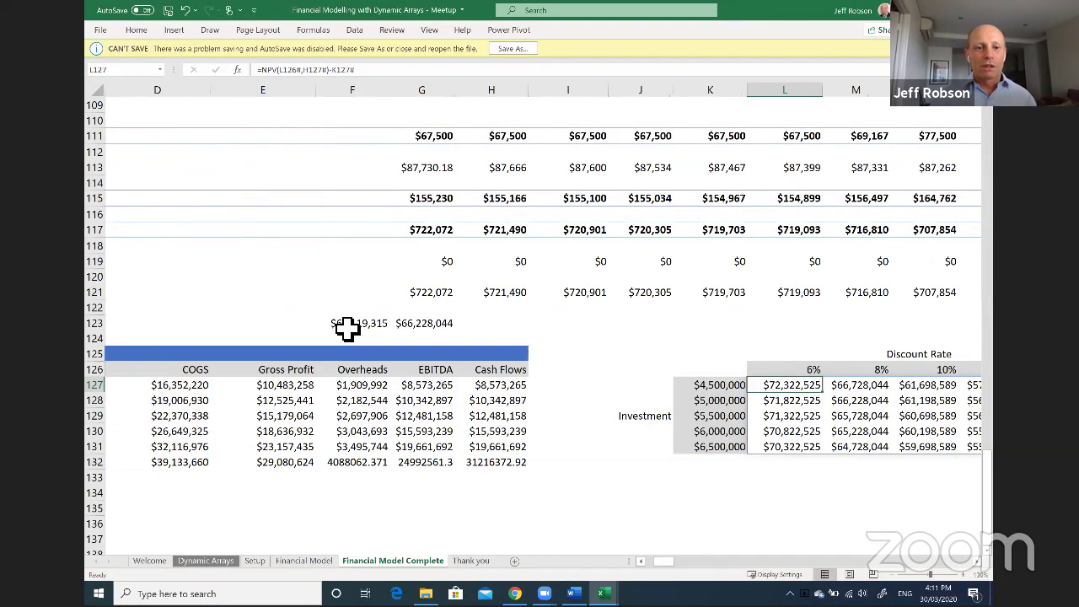
click(381, 327)
key(F2)
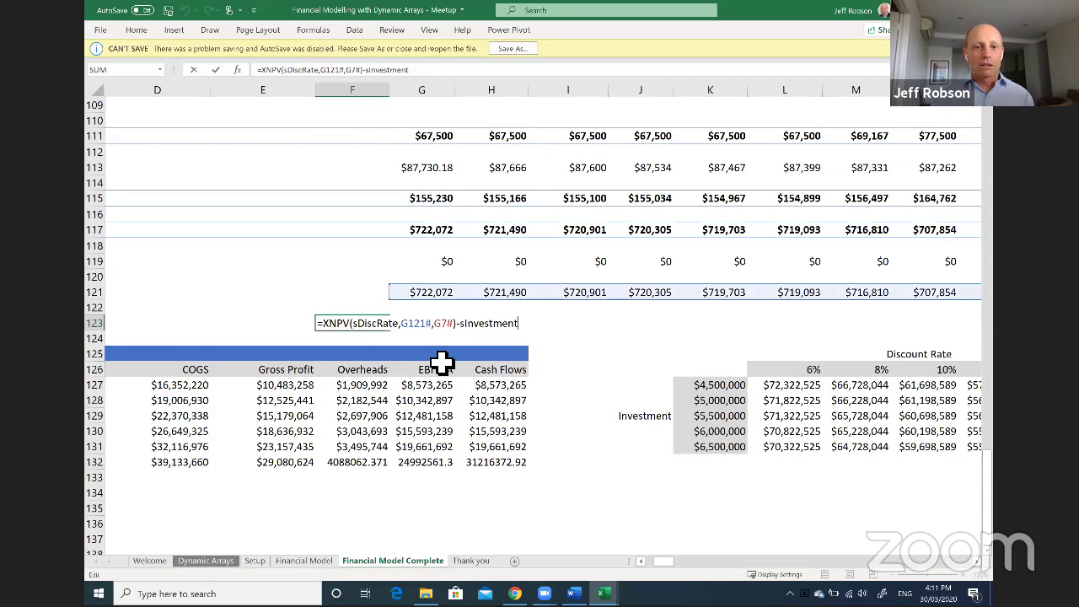
click(786, 385)
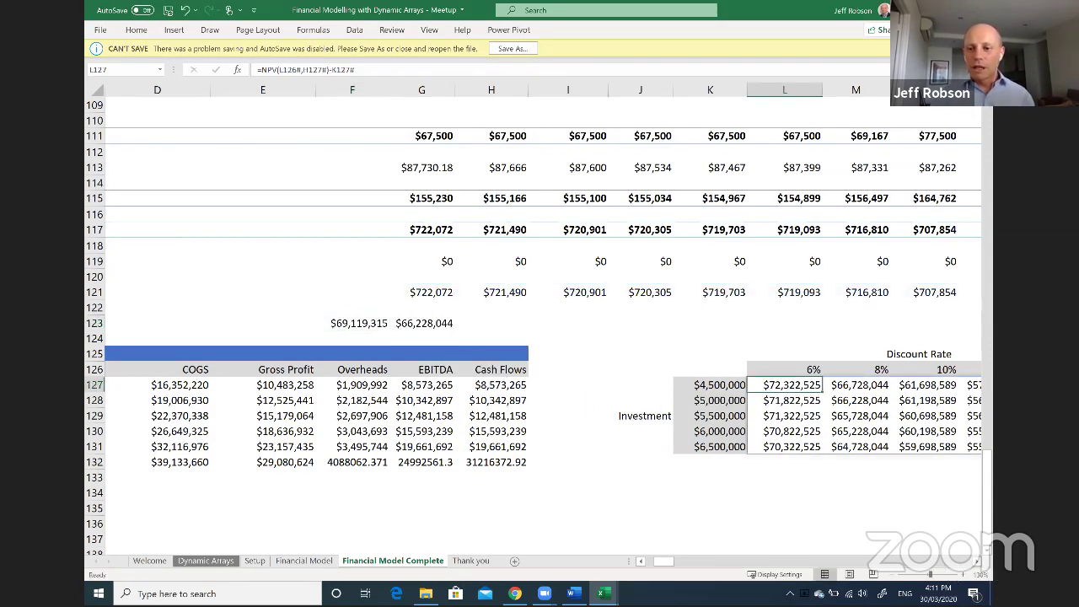
scroll(963, 559, right, 4)
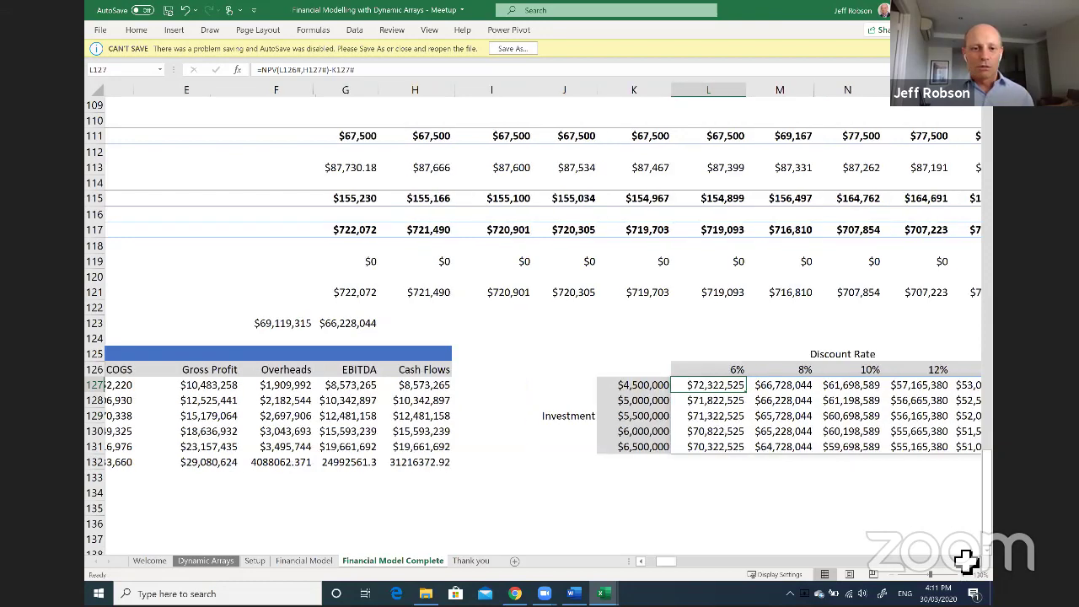
key(F2)
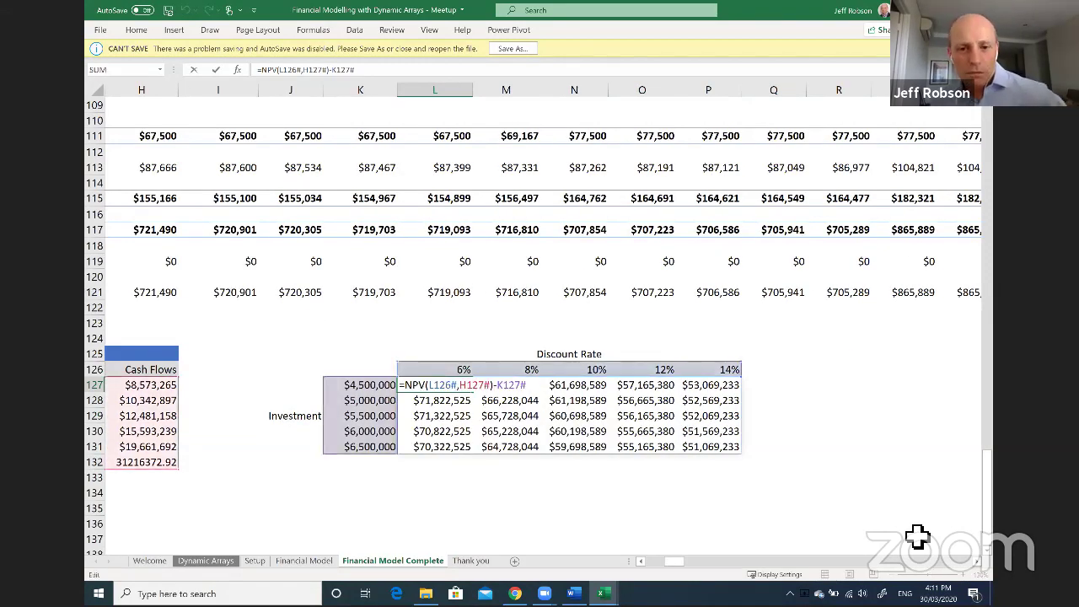